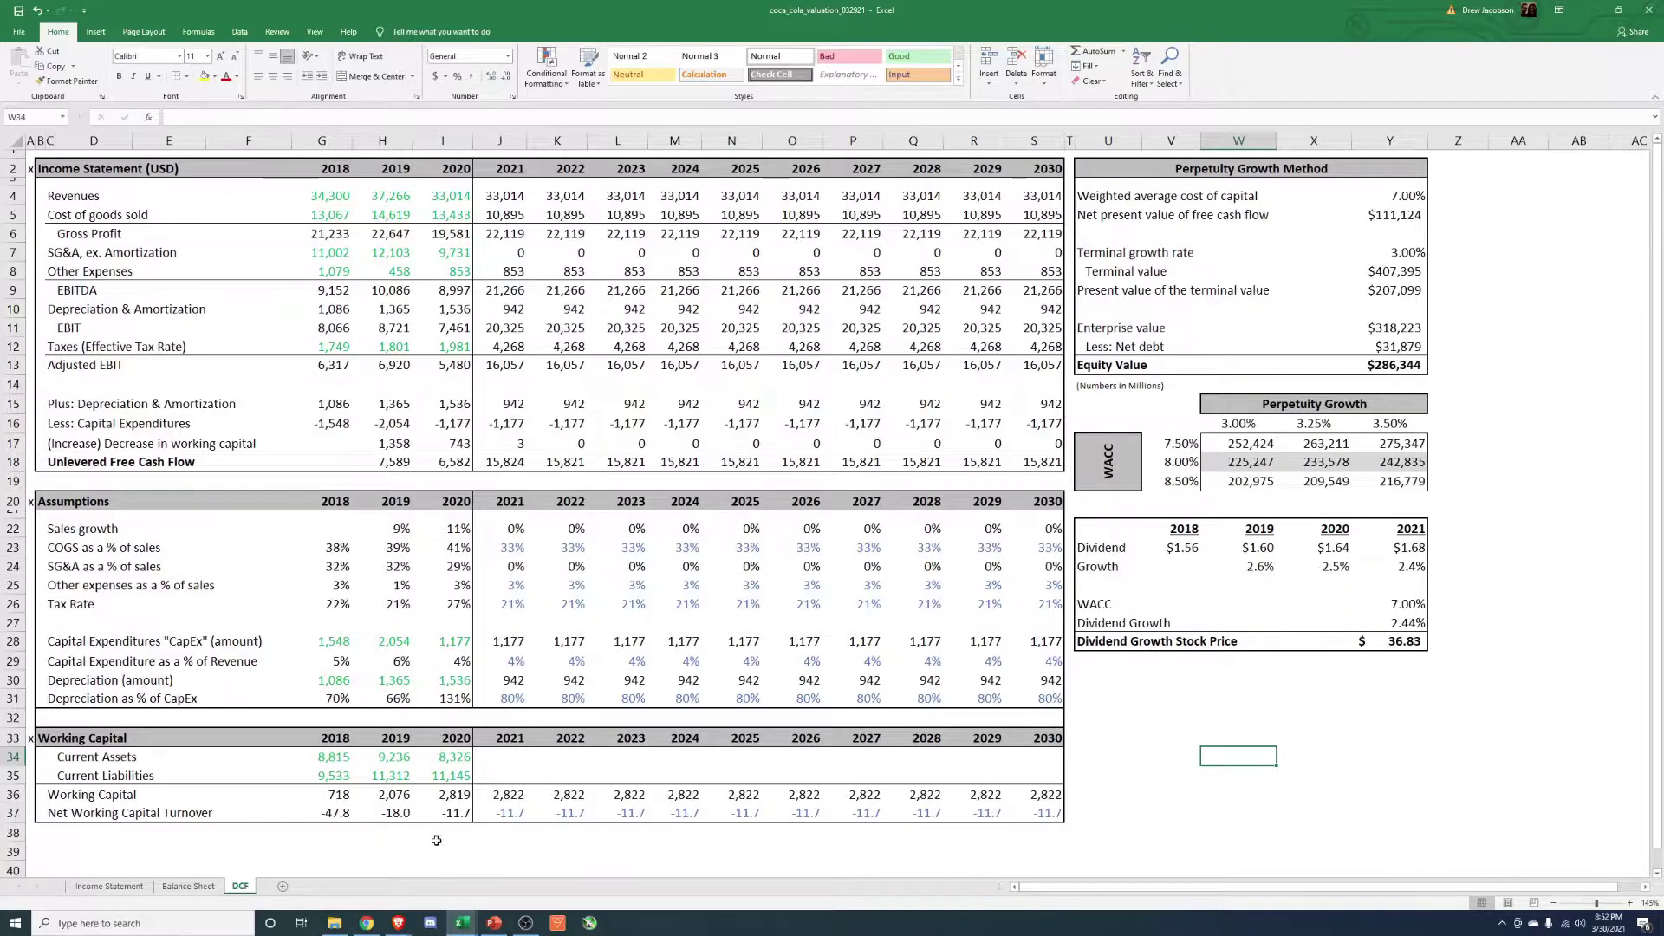
- Return to the browser and go to the SEC.gov home page
{"action": "mouse_move", "coordinate": [400, 918]}
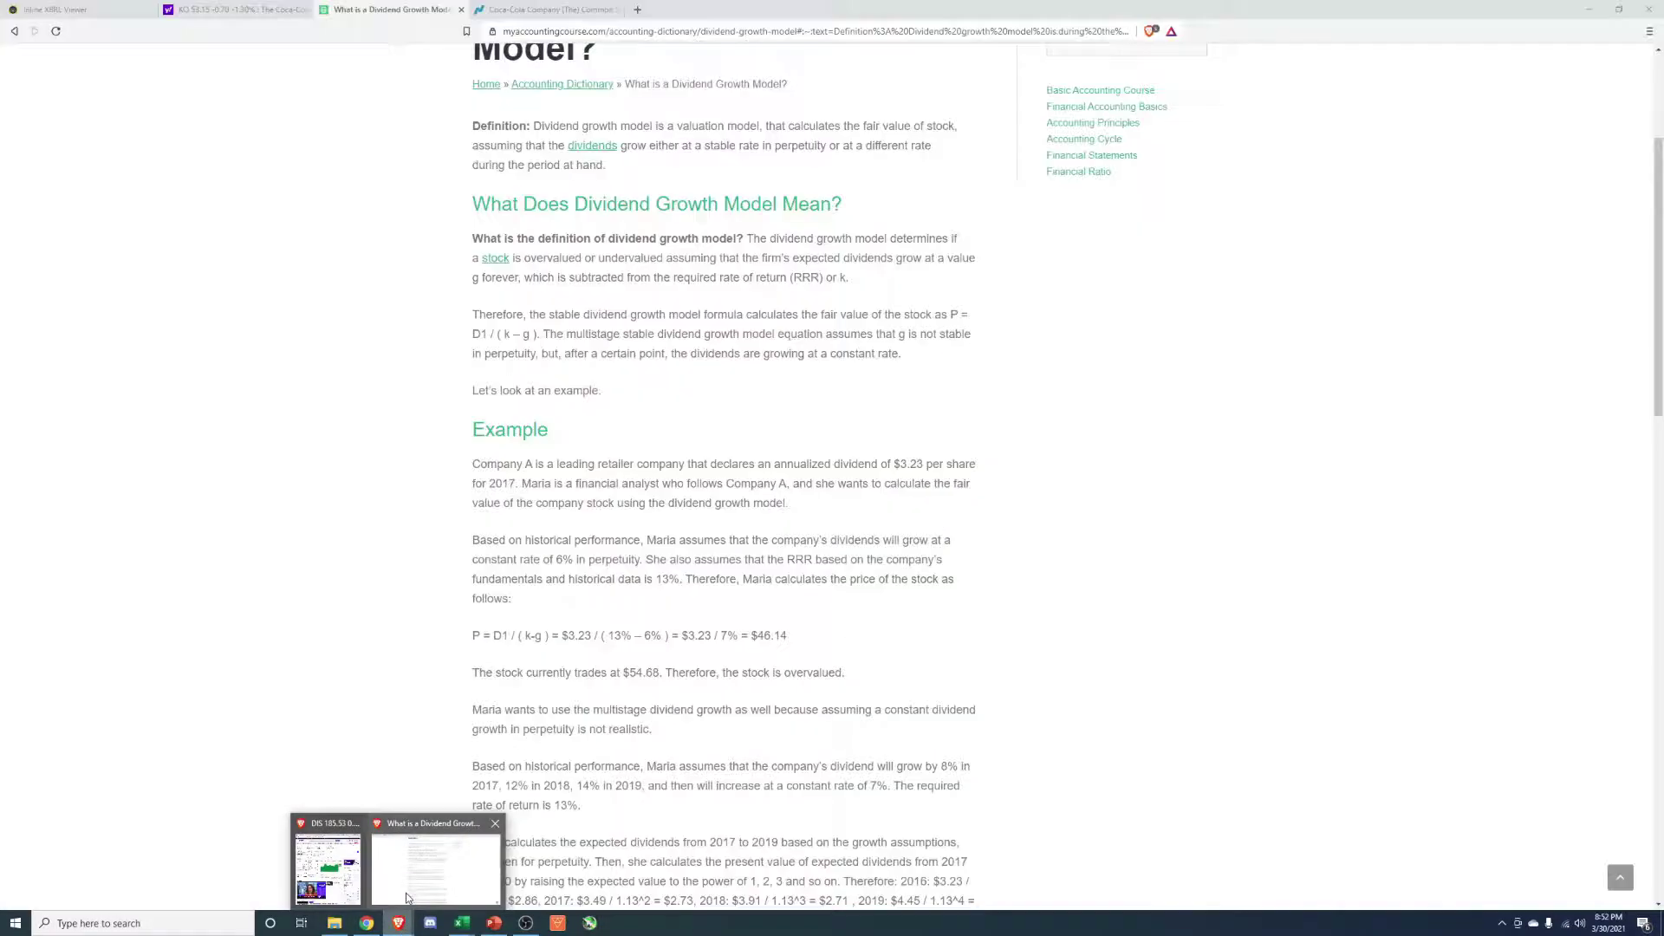
{"action": "left_click", "coordinate": [407, 898]}
{"action": "left_click", "coordinate": [130, 9]}
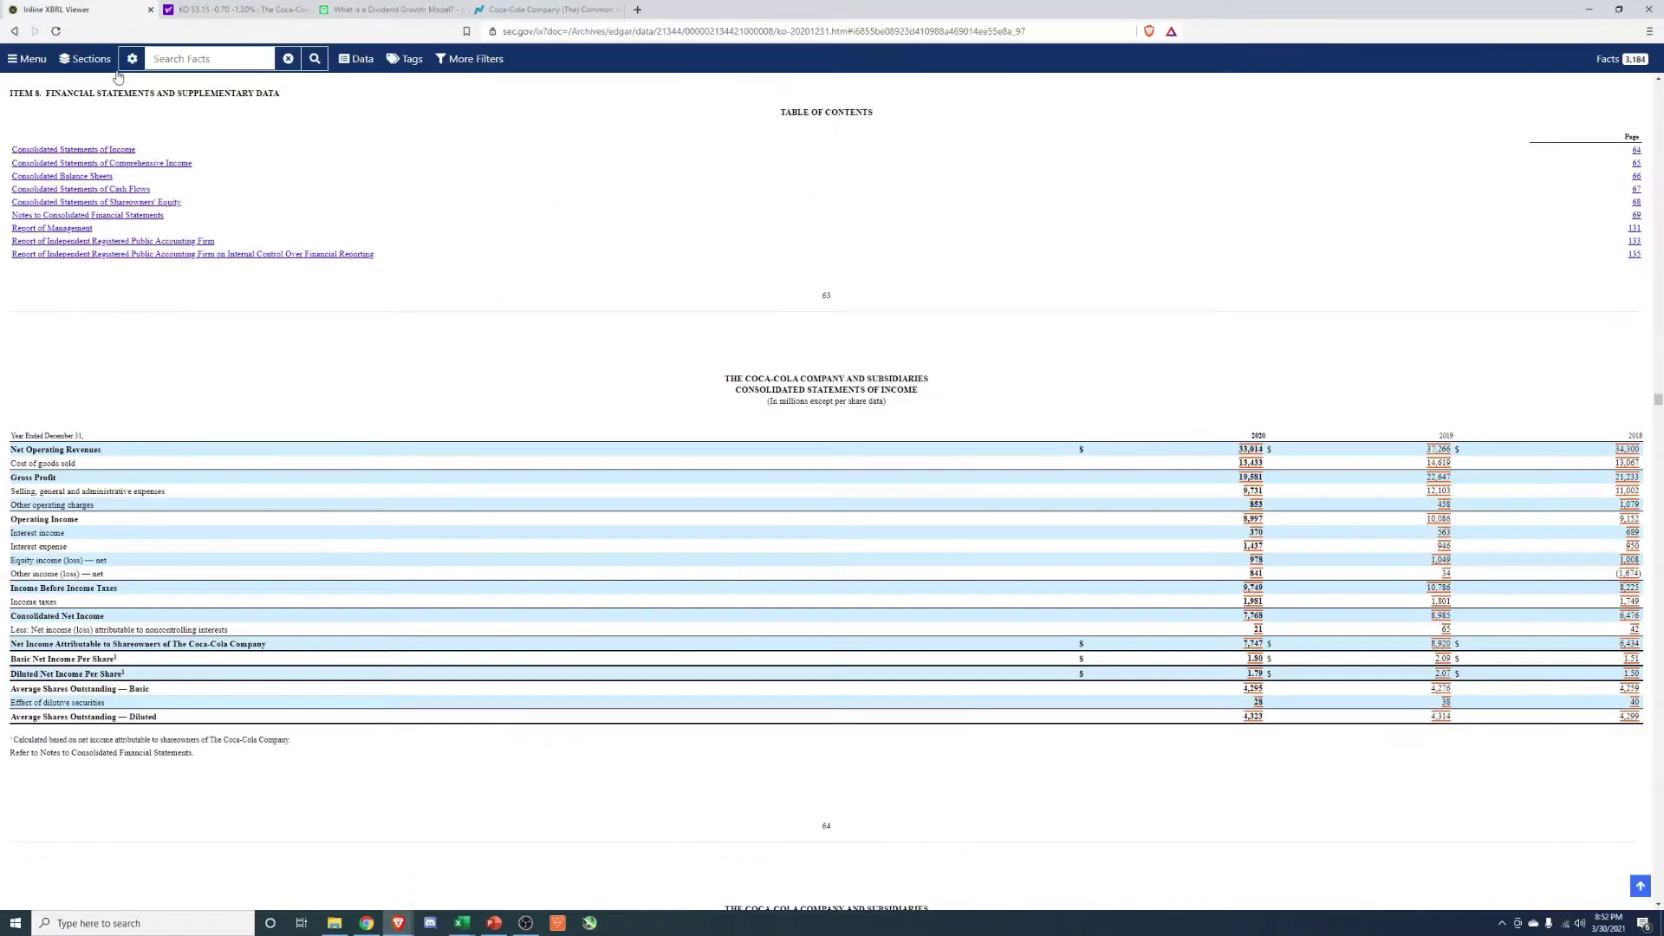
{"action": "left_click", "coordinate": [559, 30]}
{"action": "type", "text": "sec.gov"}
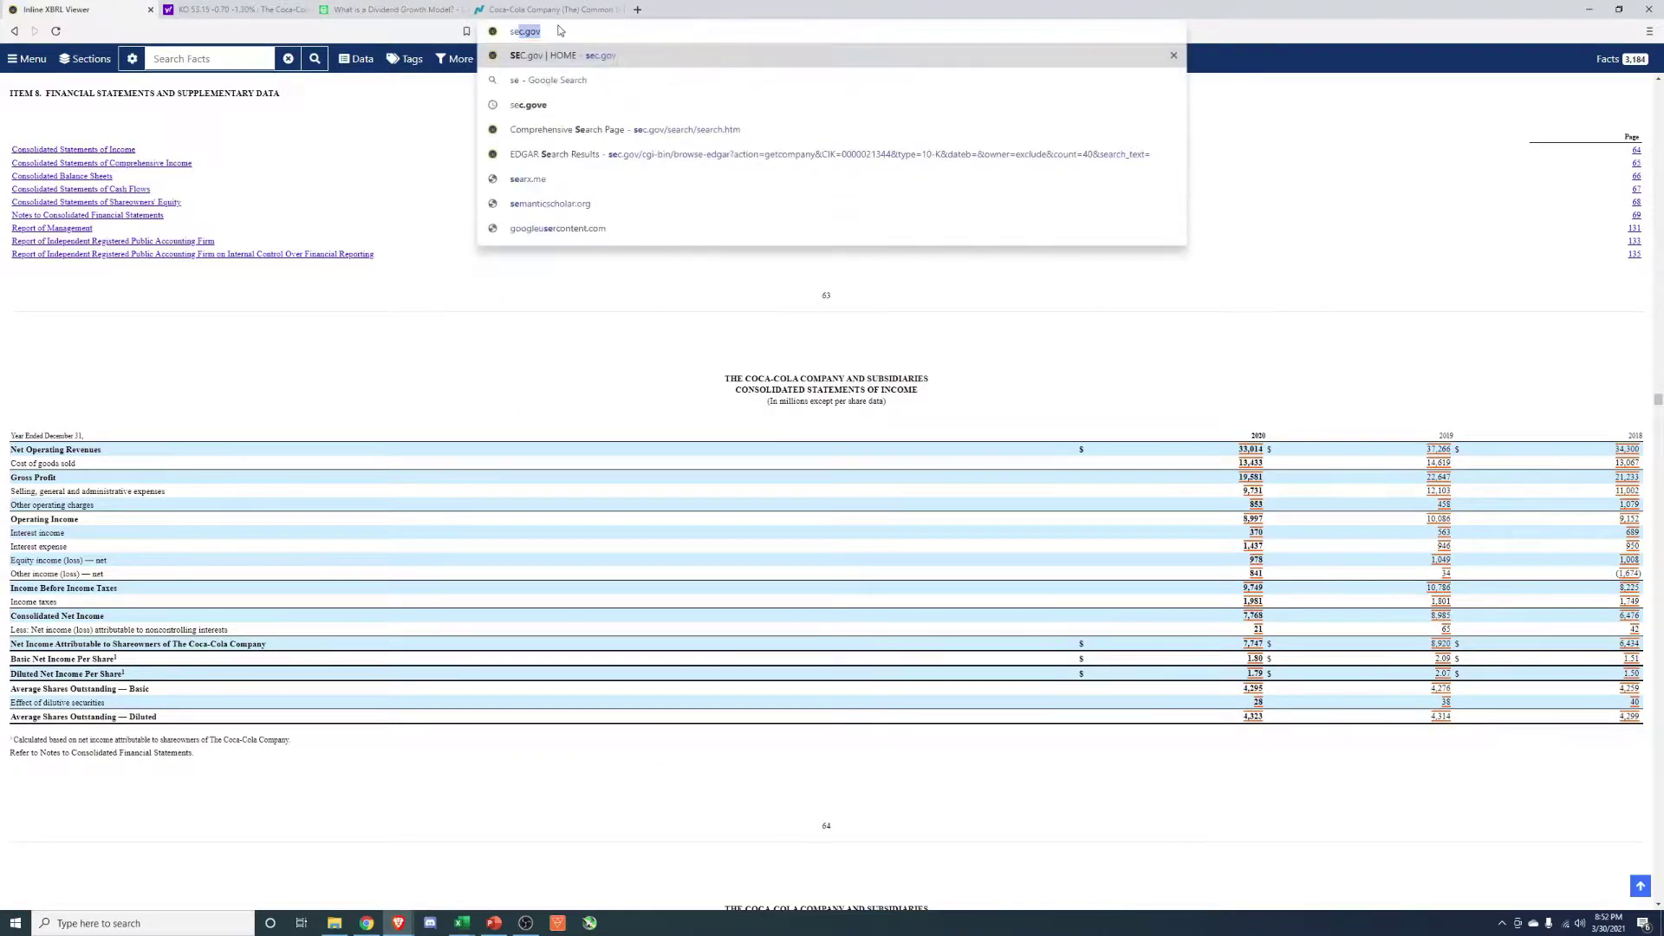
{"action": "key", "text": "Return"}
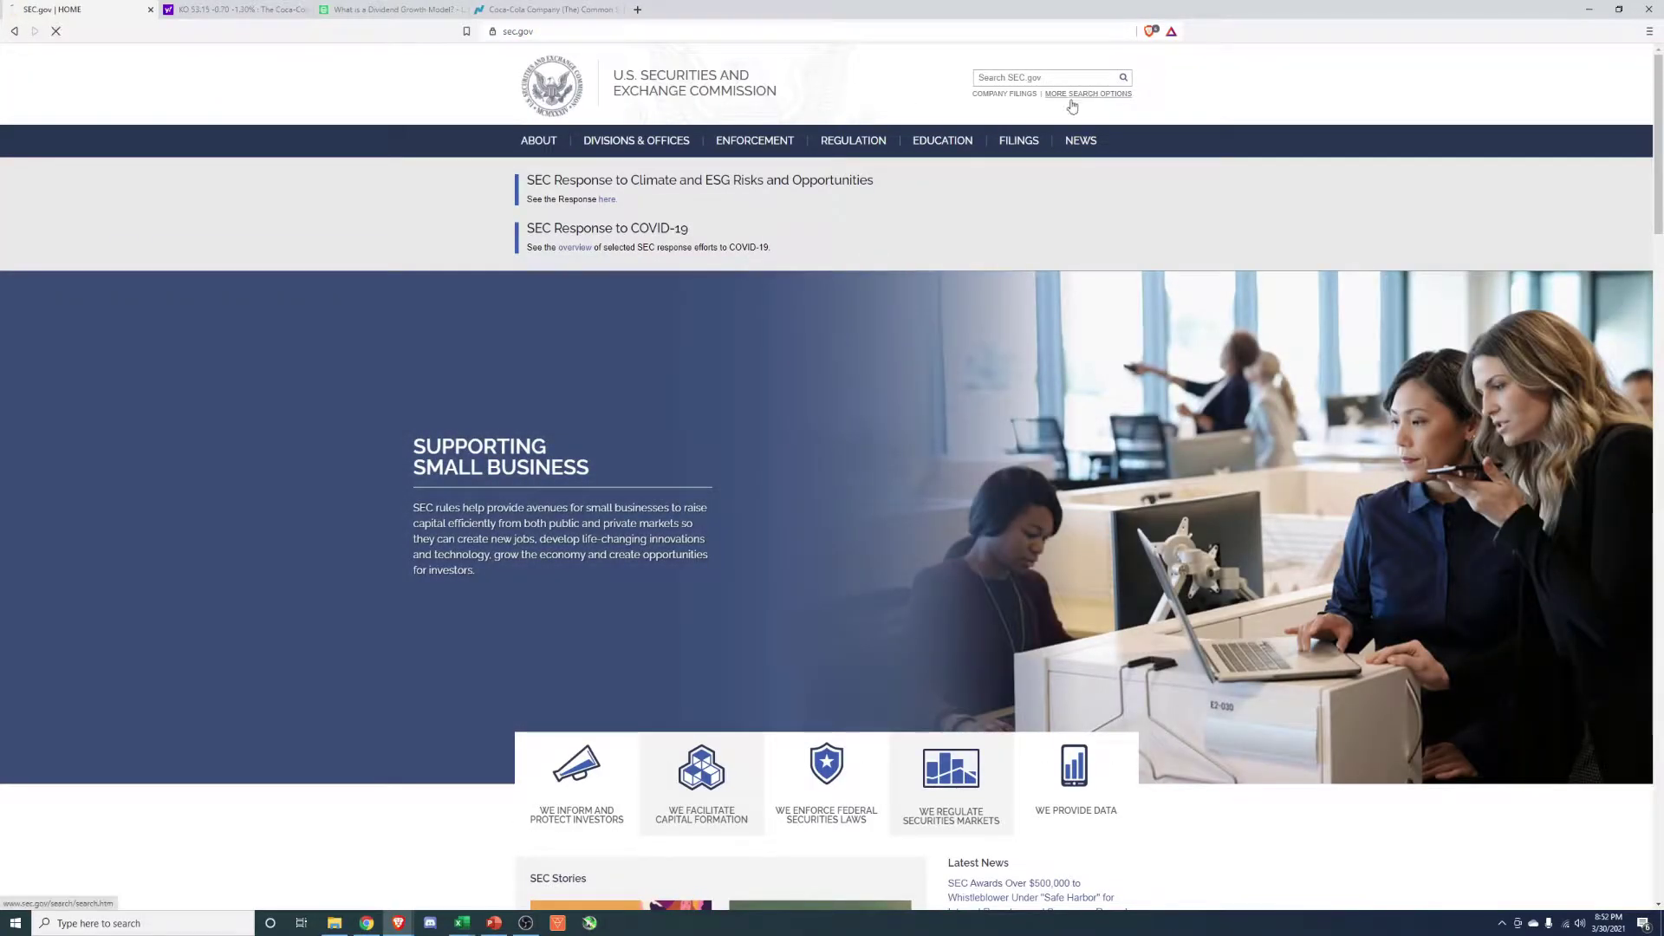
- Search EDGAR filings for ticker KO, filtered to 10-K annual reports
{"action": "left_click", "coordinate": [1071, 93]}
{"action": "left_click", "coordinate": [186, 289]}
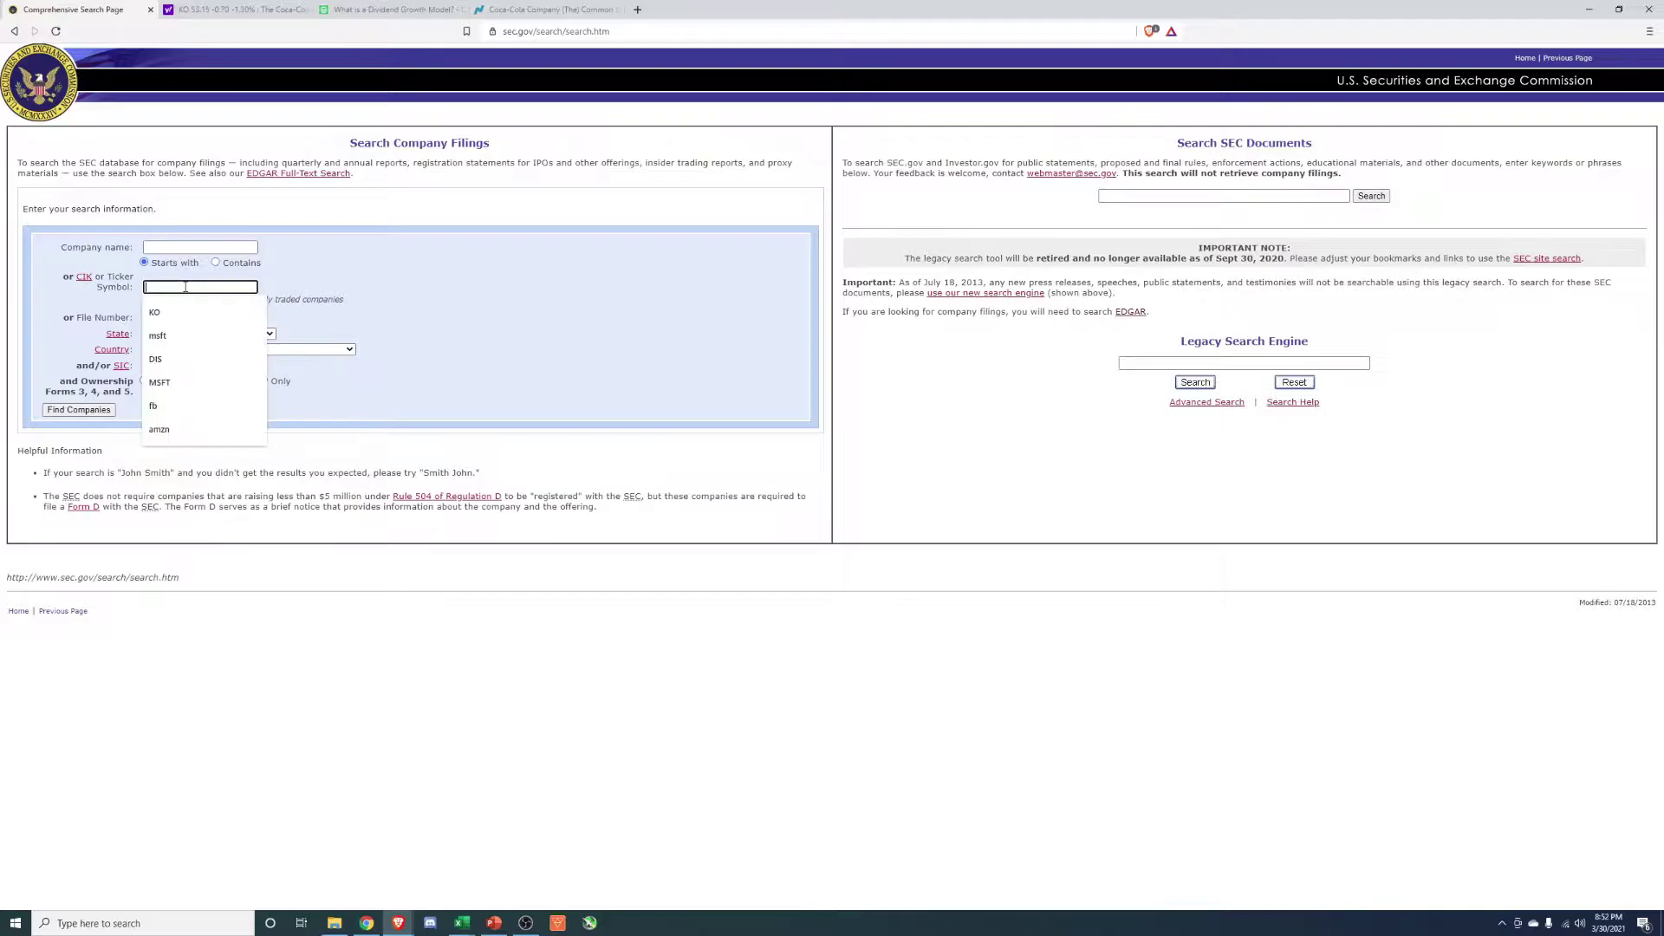
{"action": "type", "text": "KO"}
{"action": "key", "text": "Return"}
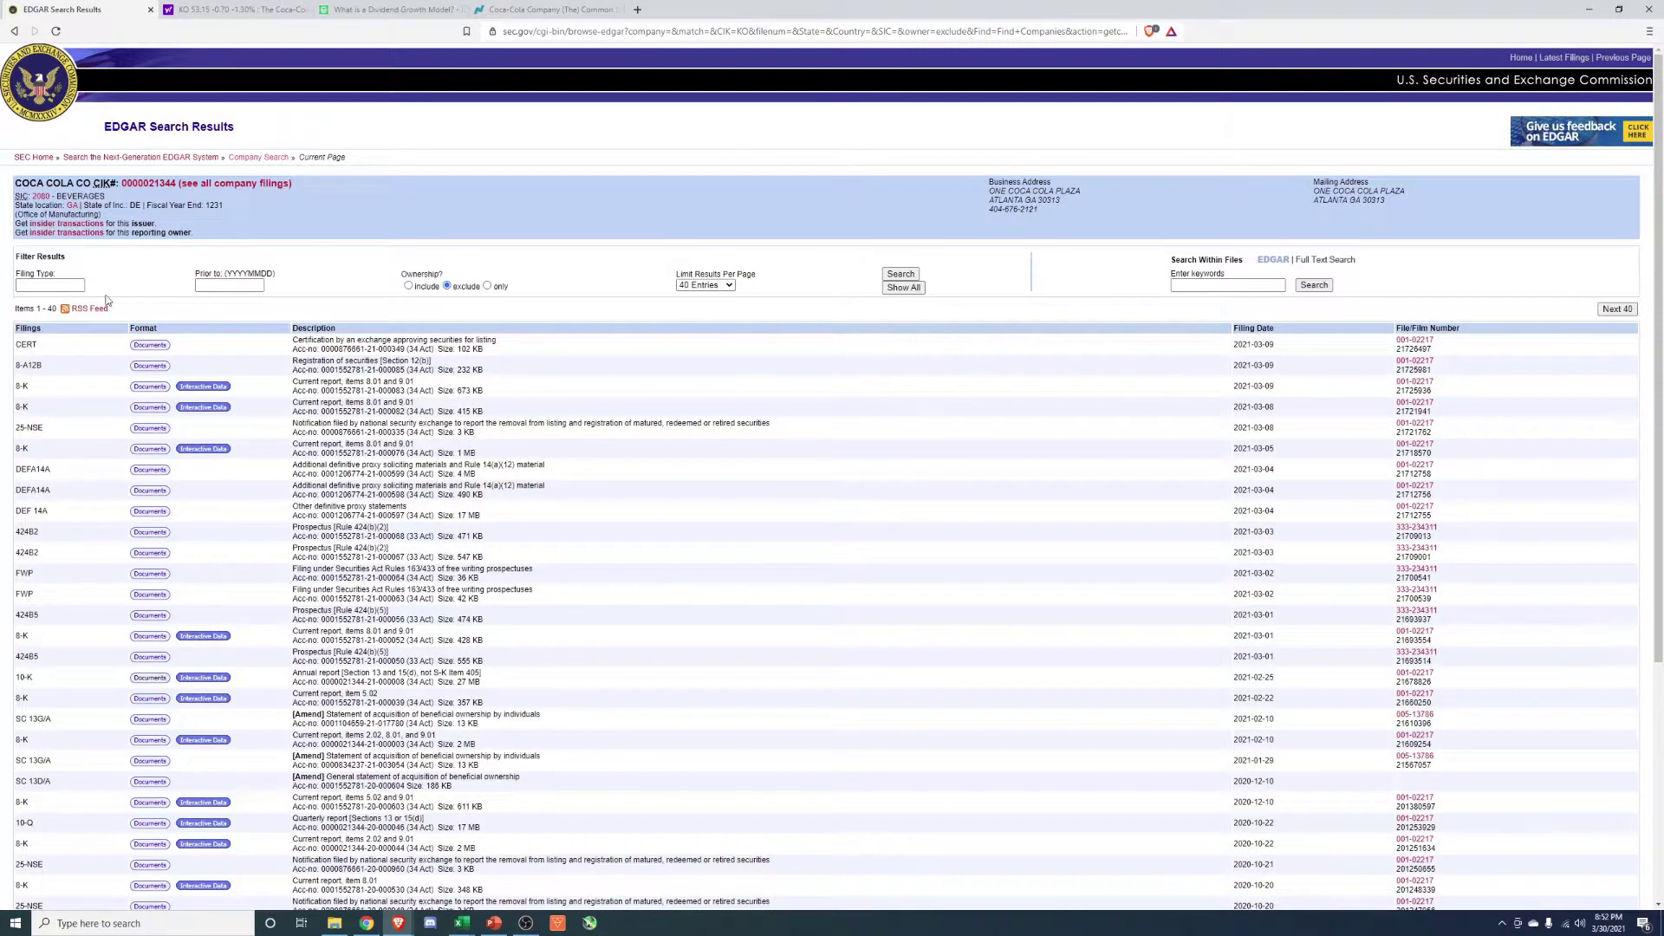
{"action": "left_click", "coordinate": [55, 289]}
{"action": "type", "text": "10-K"}
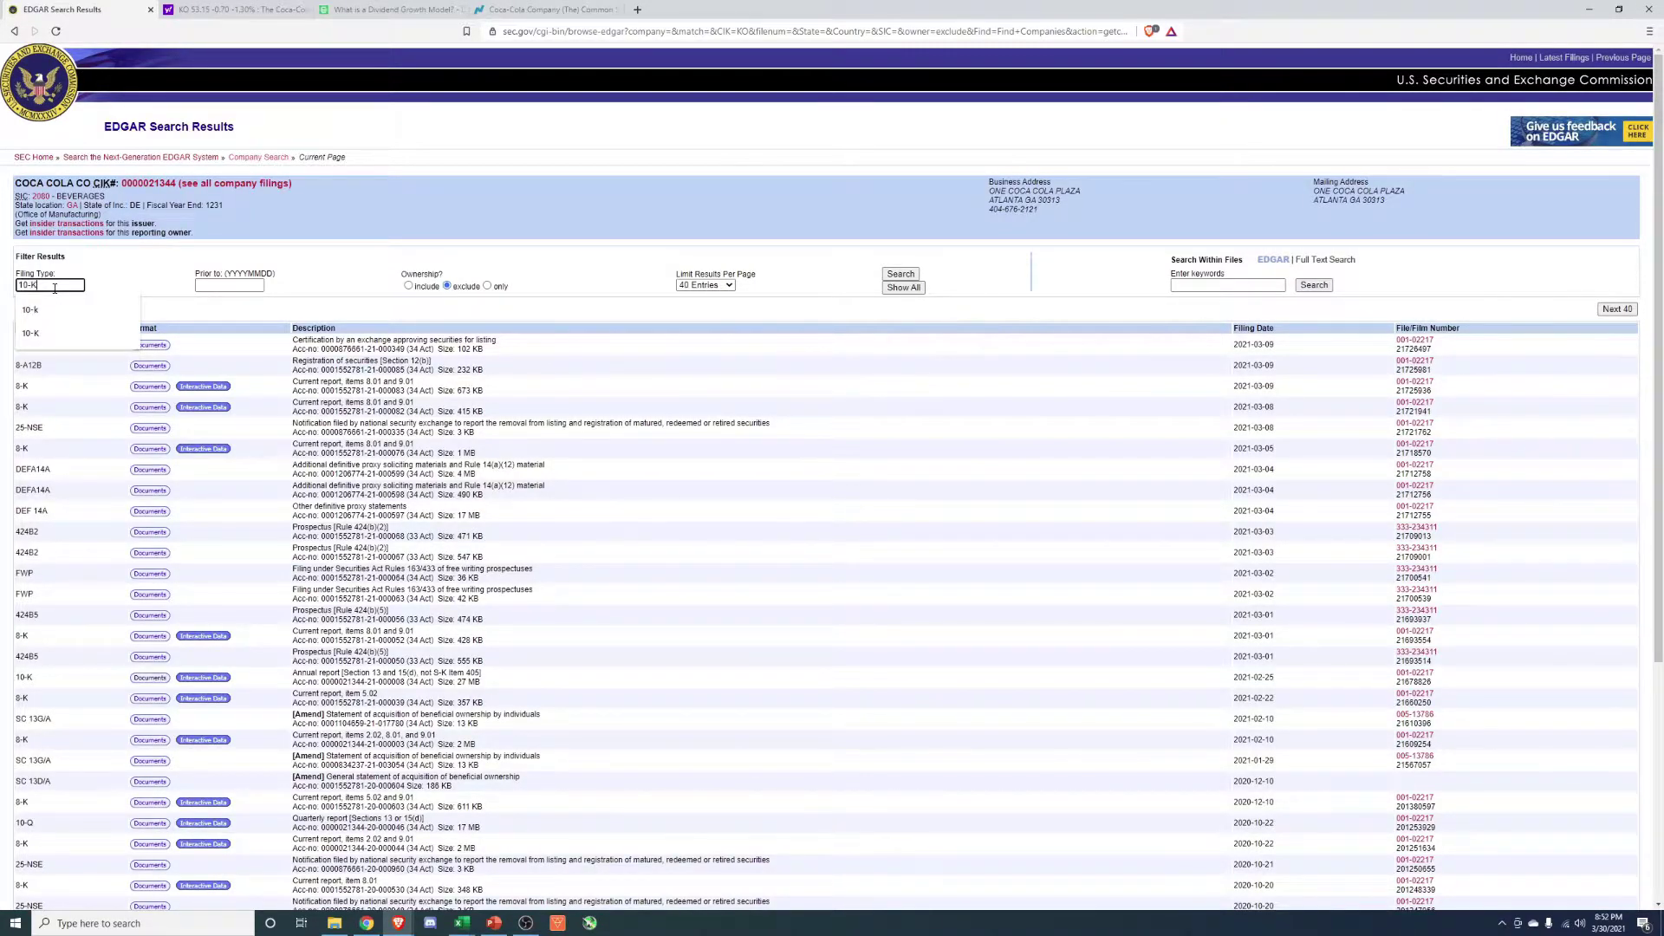
{"action": "key", "text": "Return"}
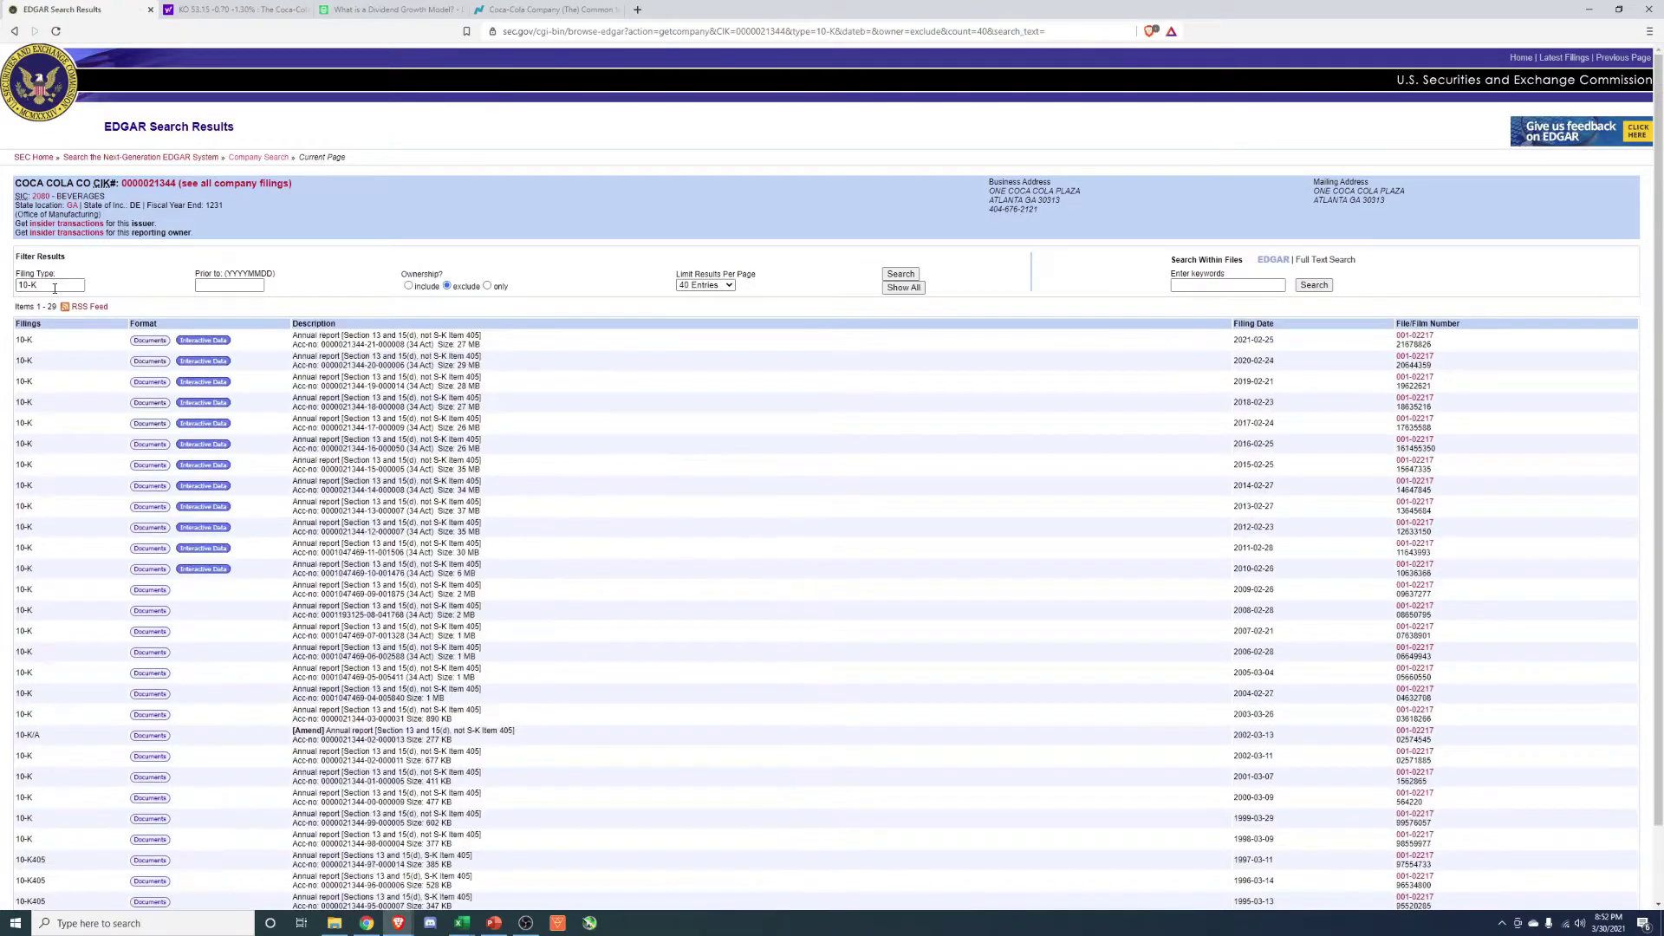
- Open the latest 2020 10-K and jump to Item 8's Consolidated Statements of Income
{"action": "left_click", "coordinate": [150, 340]}
{"action": "left_click", "coordinate": [754, 319]}
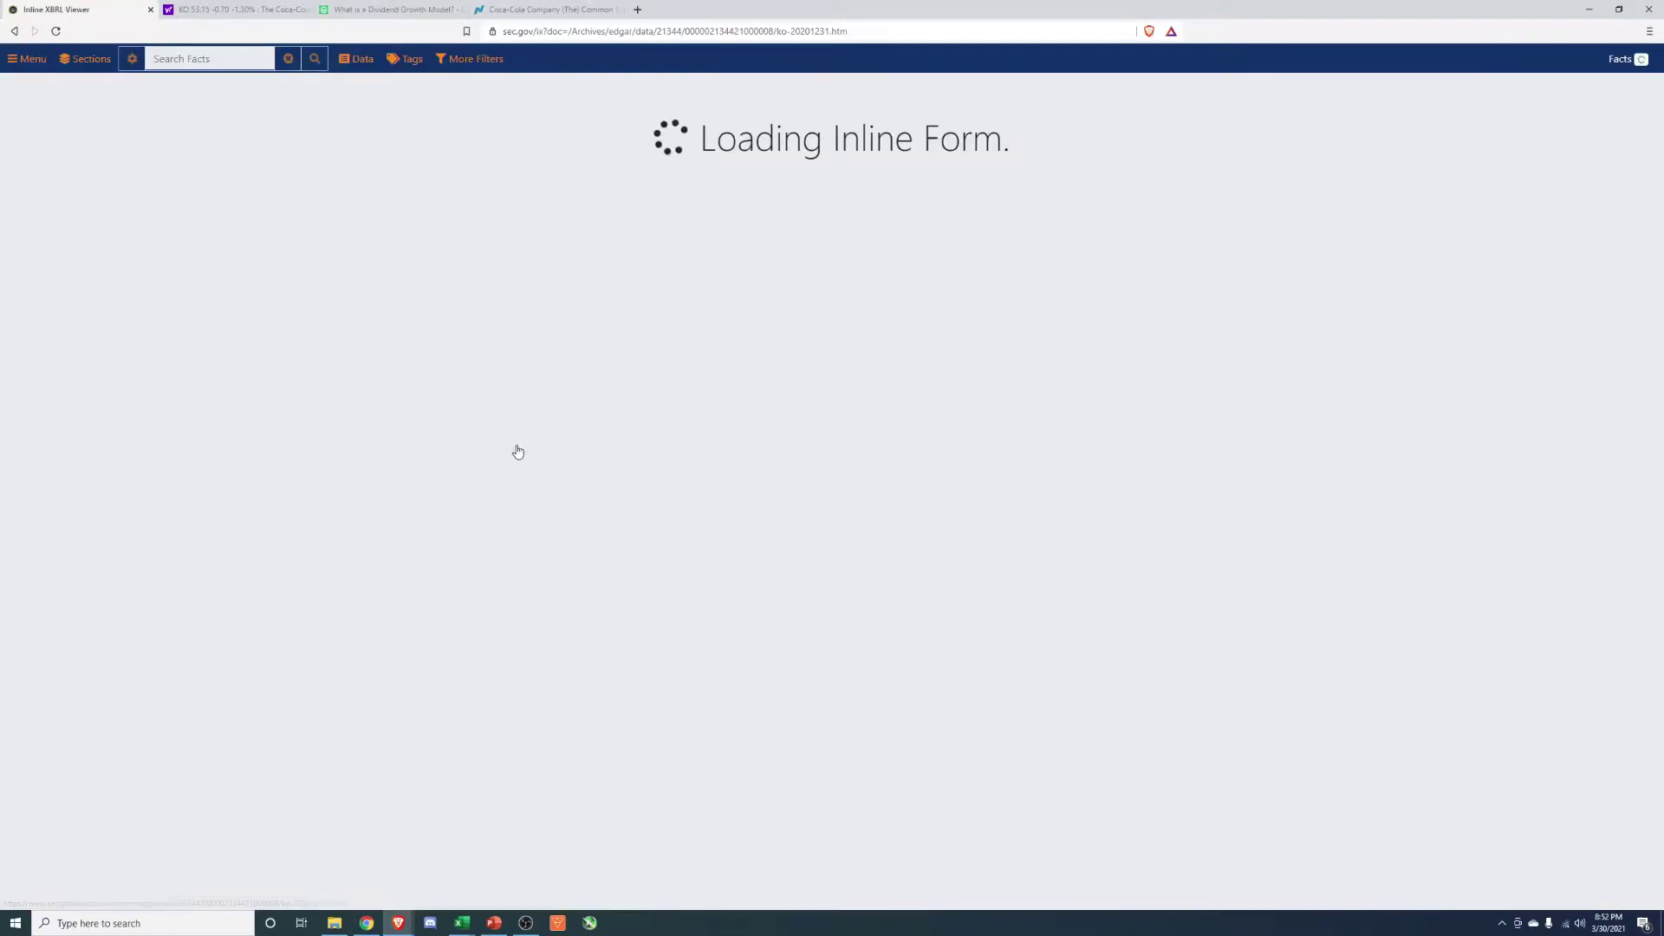
{"action": "scroll", "coordinate": [458, 572], "scroll_direction": "down", "scroll_amount": 10}
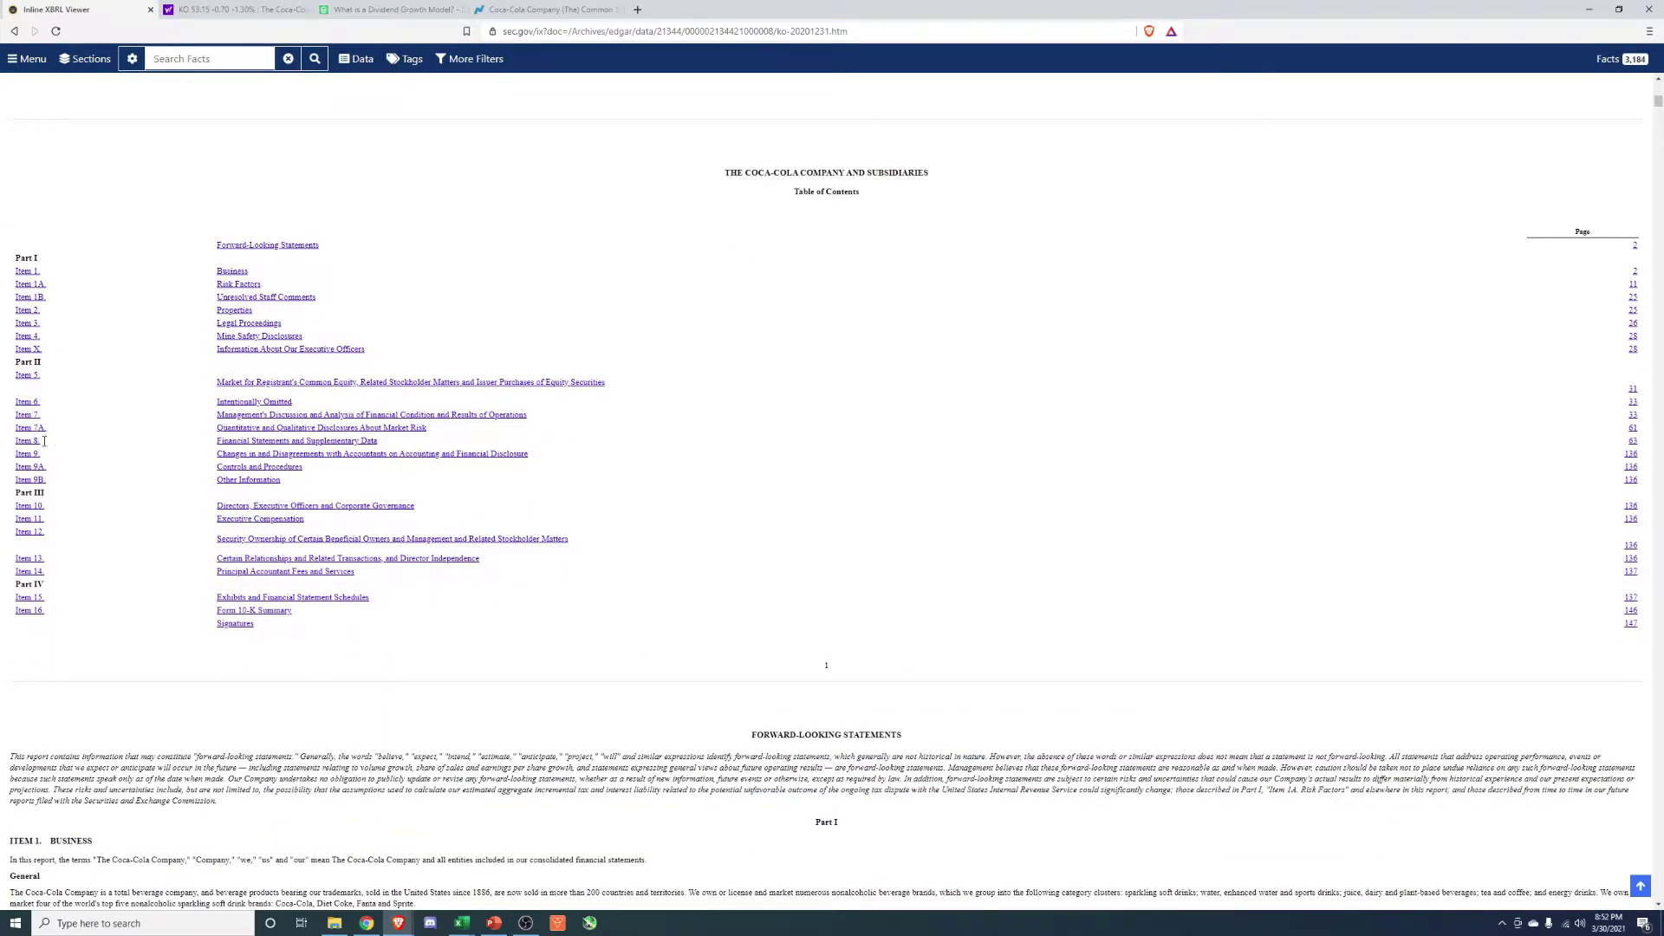
{"action": "left_click", "coordinate": [1631, 443]}
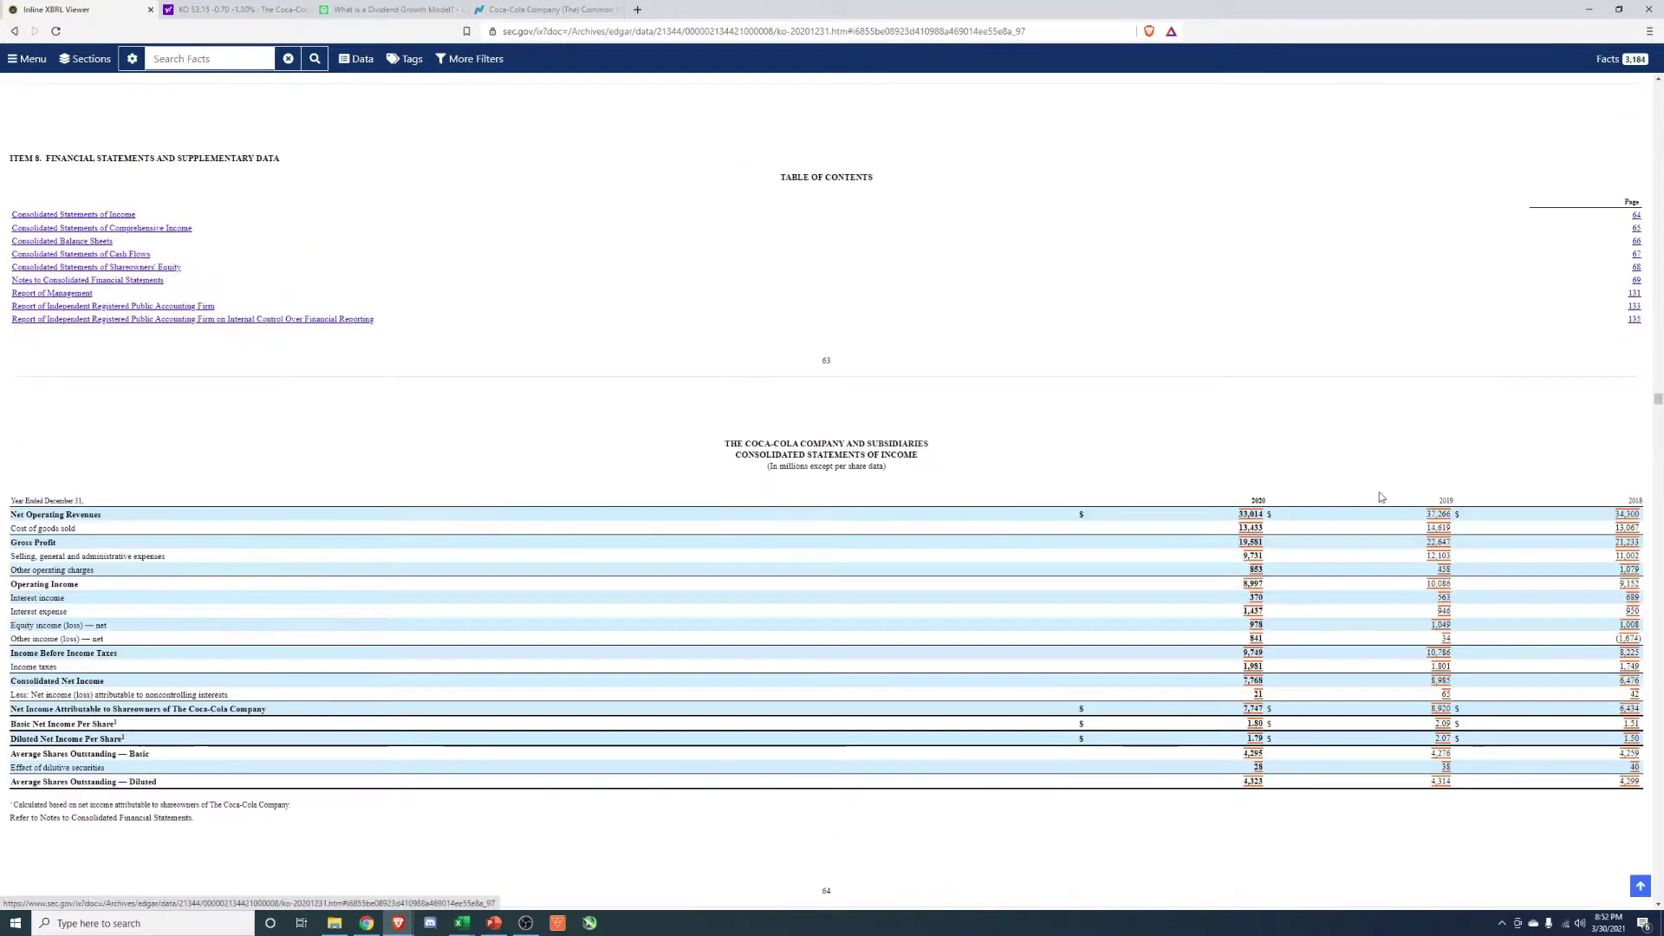
{"action": "scroll", "coordinate": [569, 435], "scroll_direction": "down", "scroll_amount": 2}
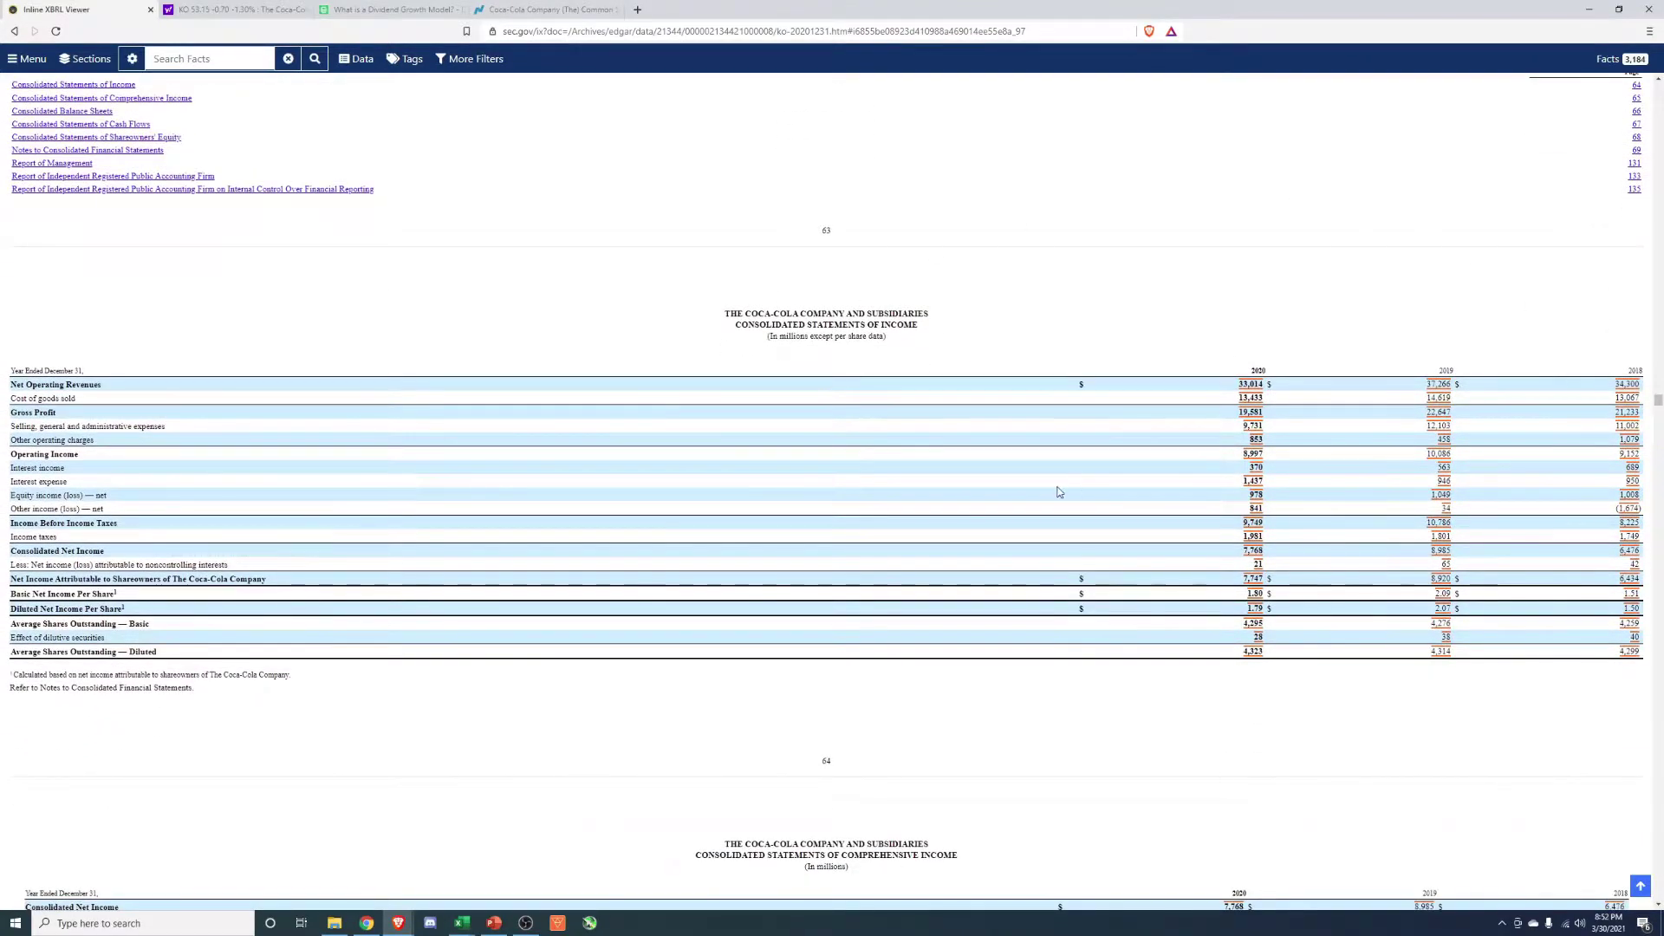
- Back in Excel, select the 2015–2020 income statement block B2:H17 on the Income Statement sheet
{"action": "key", "text": "alt+Tab"}
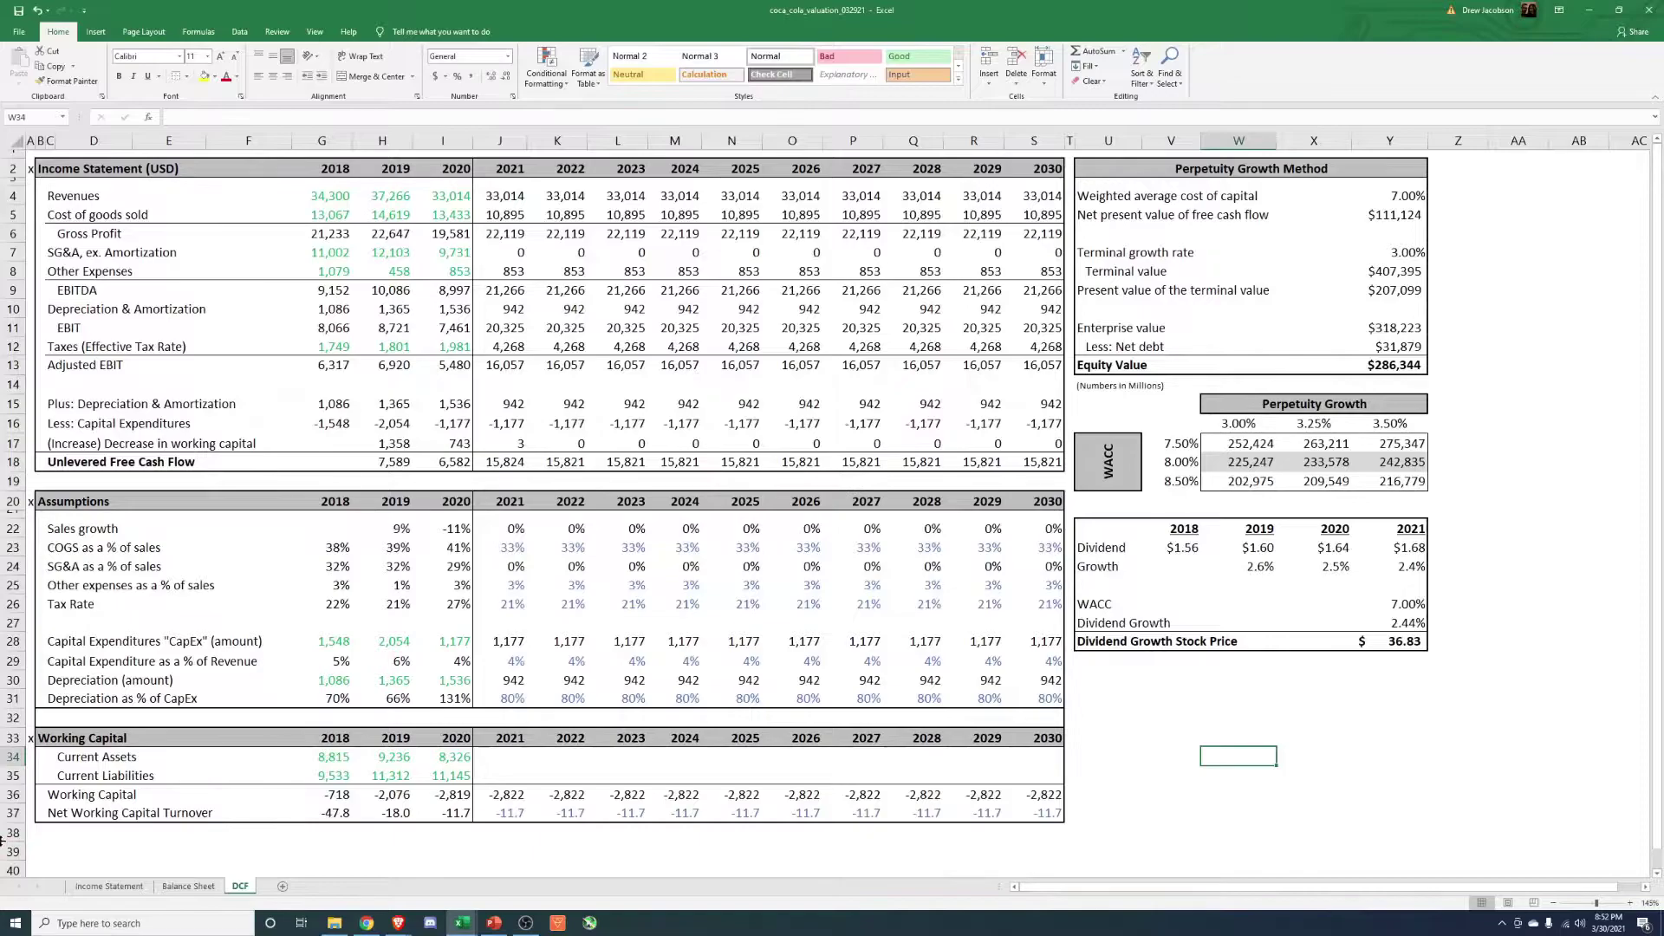
{"action": "left_click", "coordinate": [108, 886]}
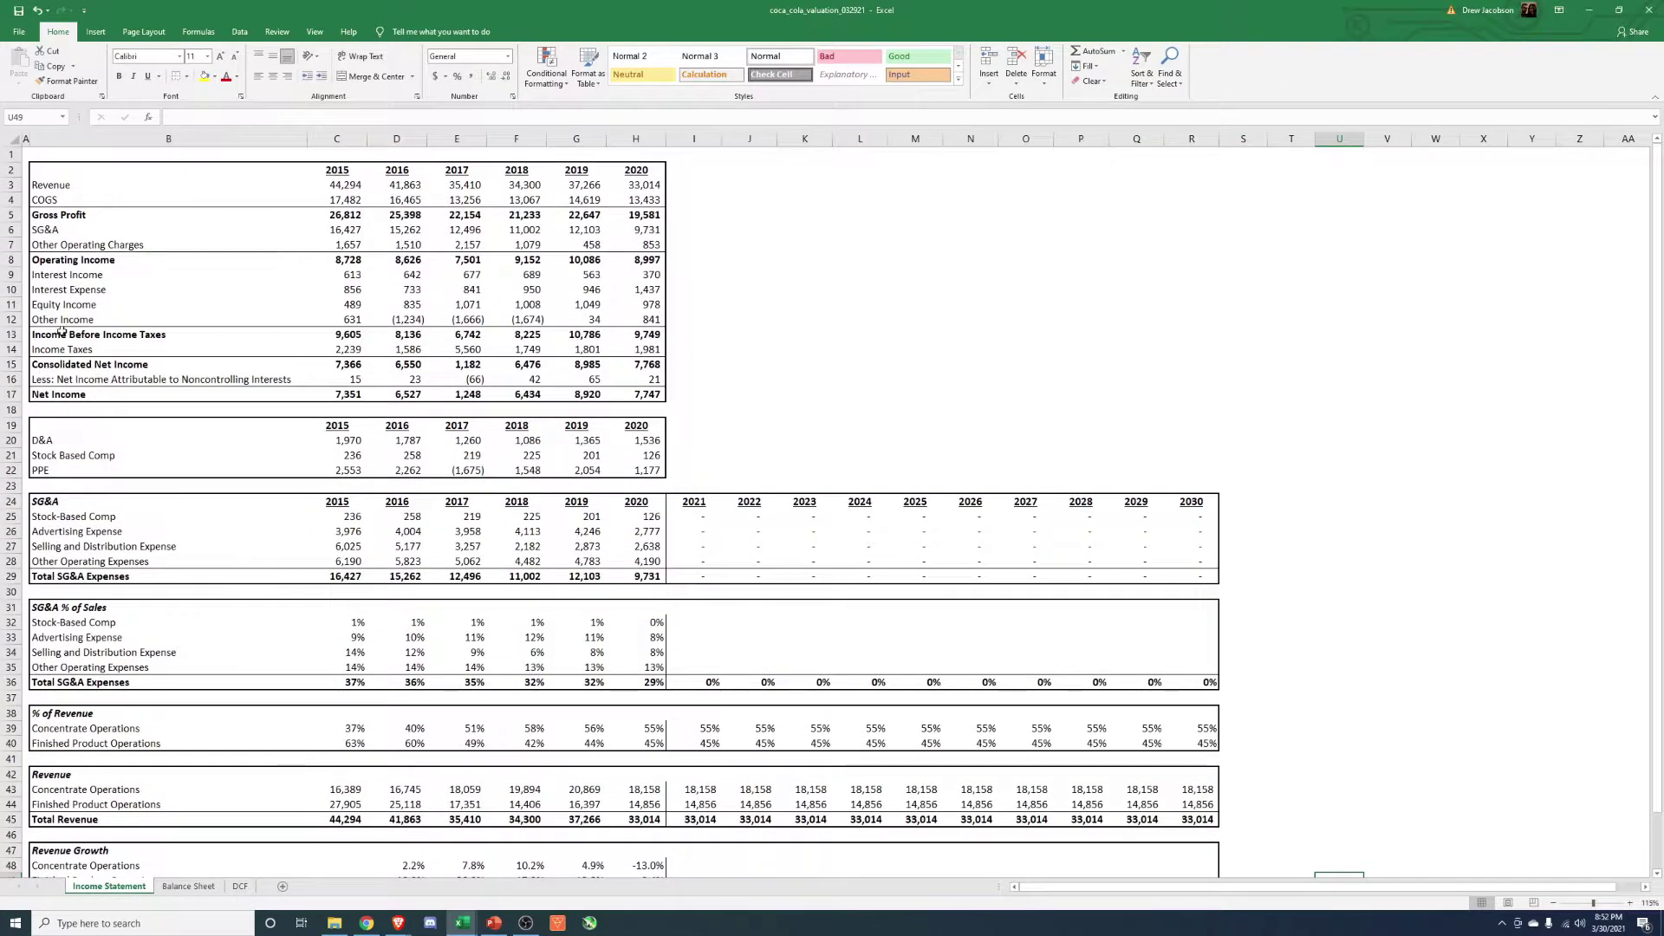
{"action": "left_click_drag", "start_coordinate": [39, 170], "coordinate": [656, 401]}
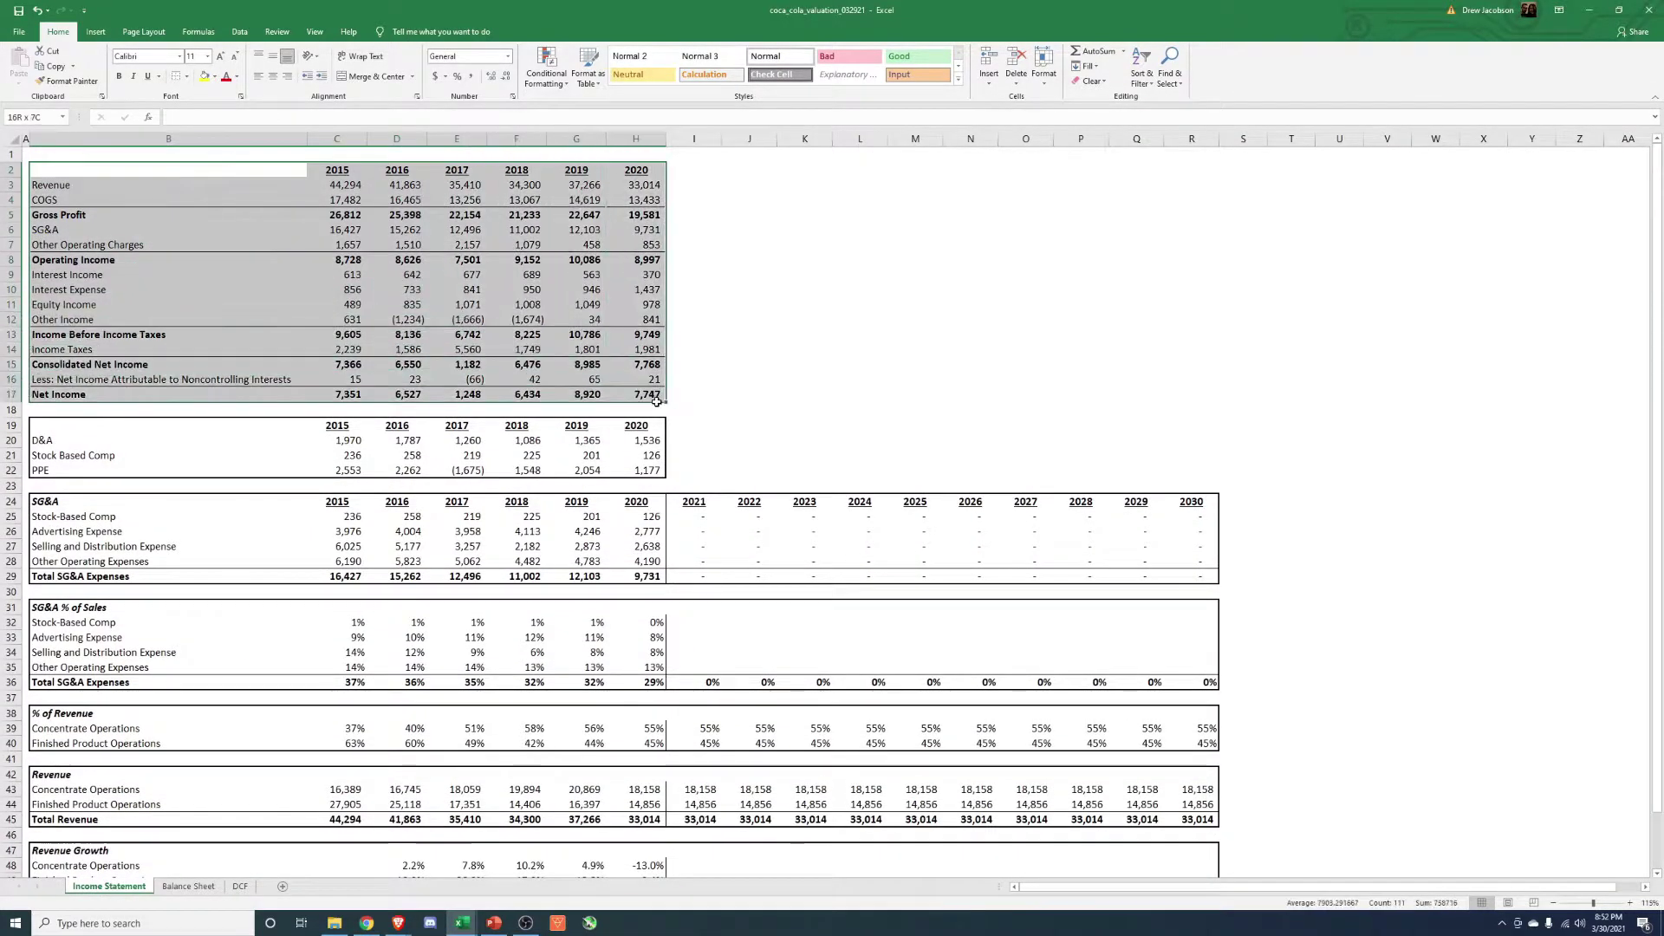
{"action": "left_click", "coordinate": [845, 371]}
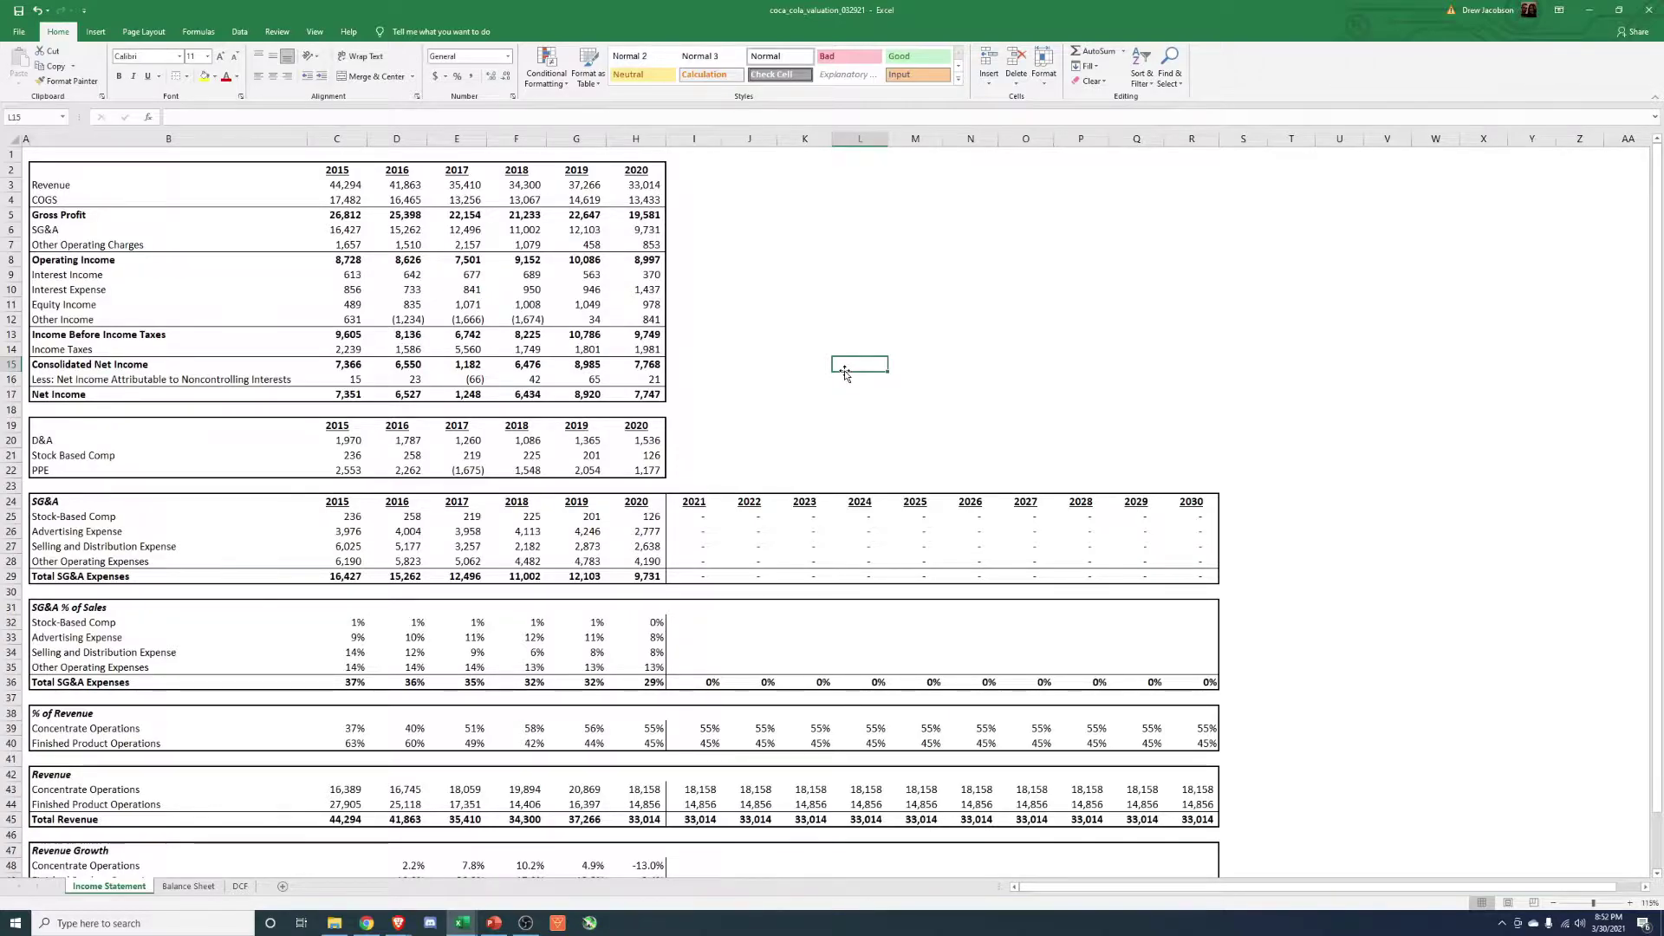
- Review the SG&A breakdown, selecting its line items through Other Operating Expenses
{"action": "scroll", "coordinate": [299, 493], "scroll_direction": "down", "scroll_amount": 2}
{"action": "scroll", "coordinate": [299, 492], "scroll_direction": "down", "scroll_amount": 1}
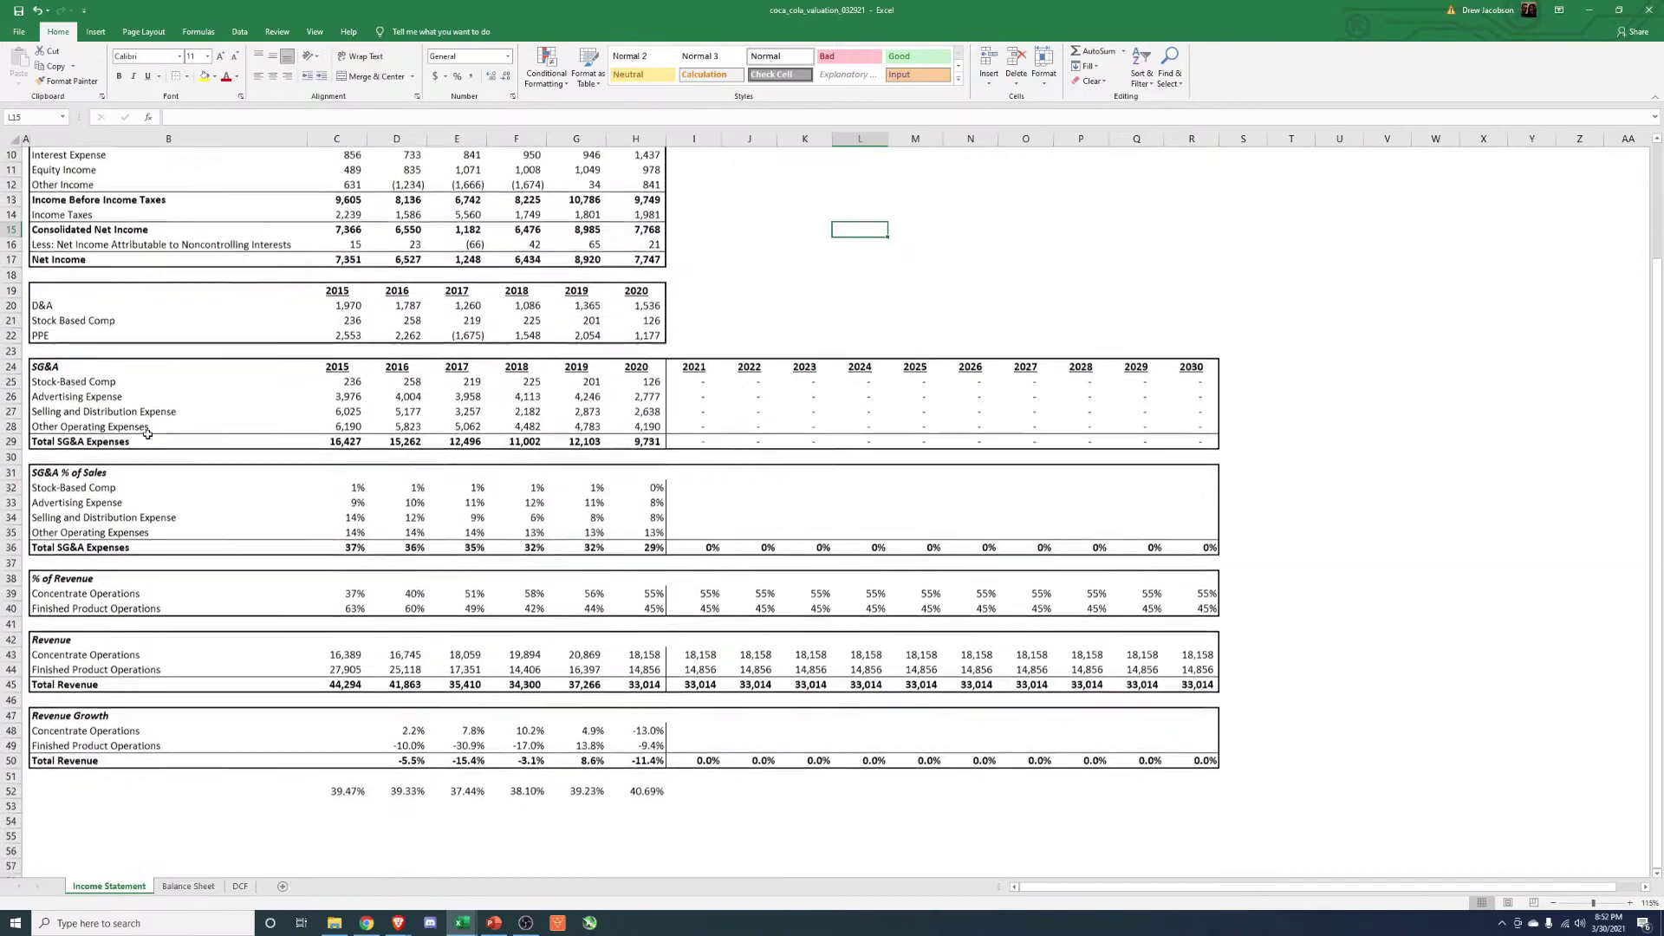
{"action": "left_click_drag", "start_coordinate": [38, 364], "coordinate": [1209, 447]}
{"action": "scroll", "coordinate": [157, 229], "scroll_direction": "up", "scroll_amount": 3}
{"action": "scroll", "coordinate": [157, 230], "scroll_direction": "up", "scroll_amount": 1}
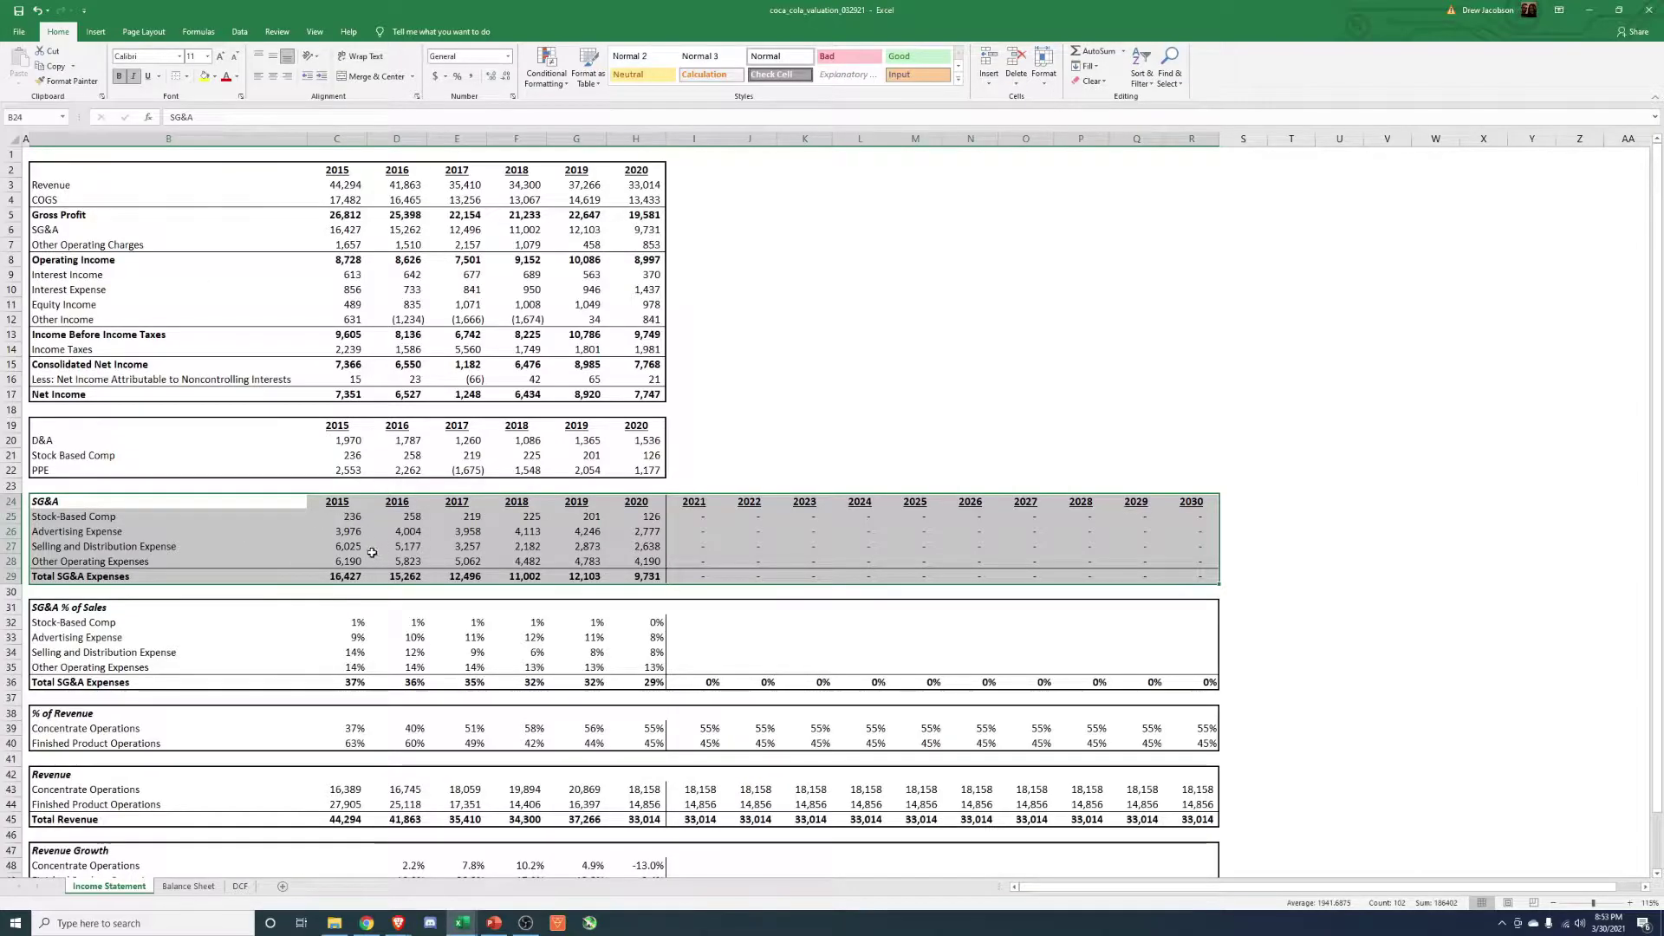
{"action": "left_click_drag", "start_coordinate": [156, 518], "coordinate": [159, 546]}
{"action": "left_click", "coordinate": [152, 562]}
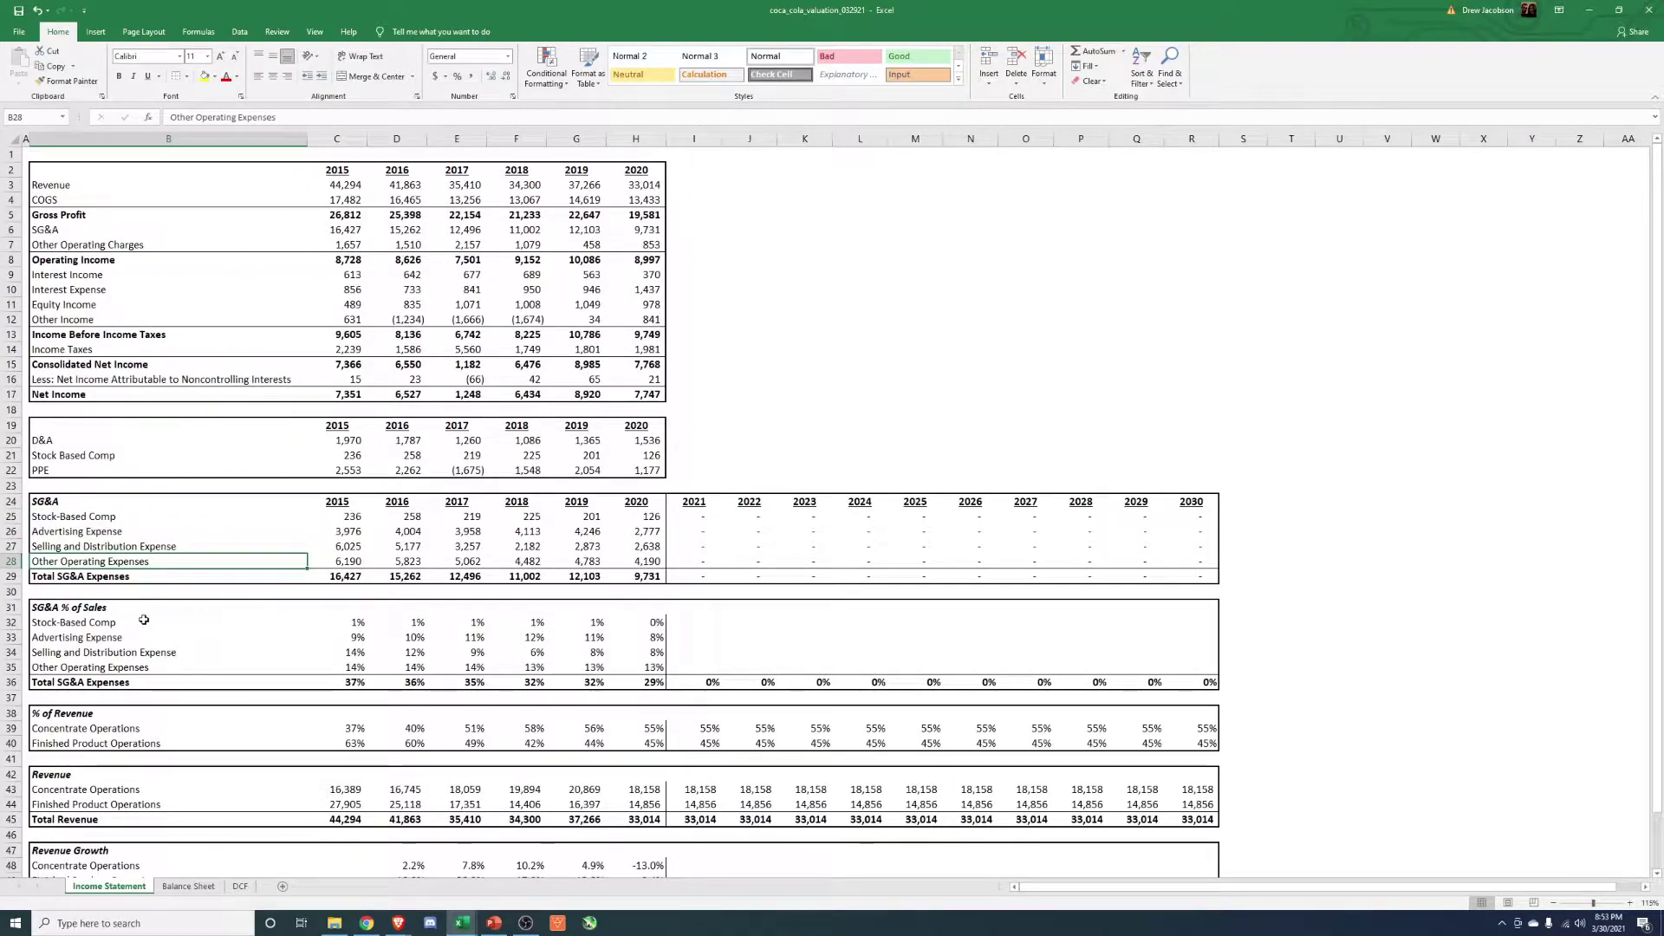
{"action": "scroll", "coordinate": [144, 620], "scroll_direction": "down", "scroll_amount": 1}
{"action": "left_click", "coordinate": [360, 579]}
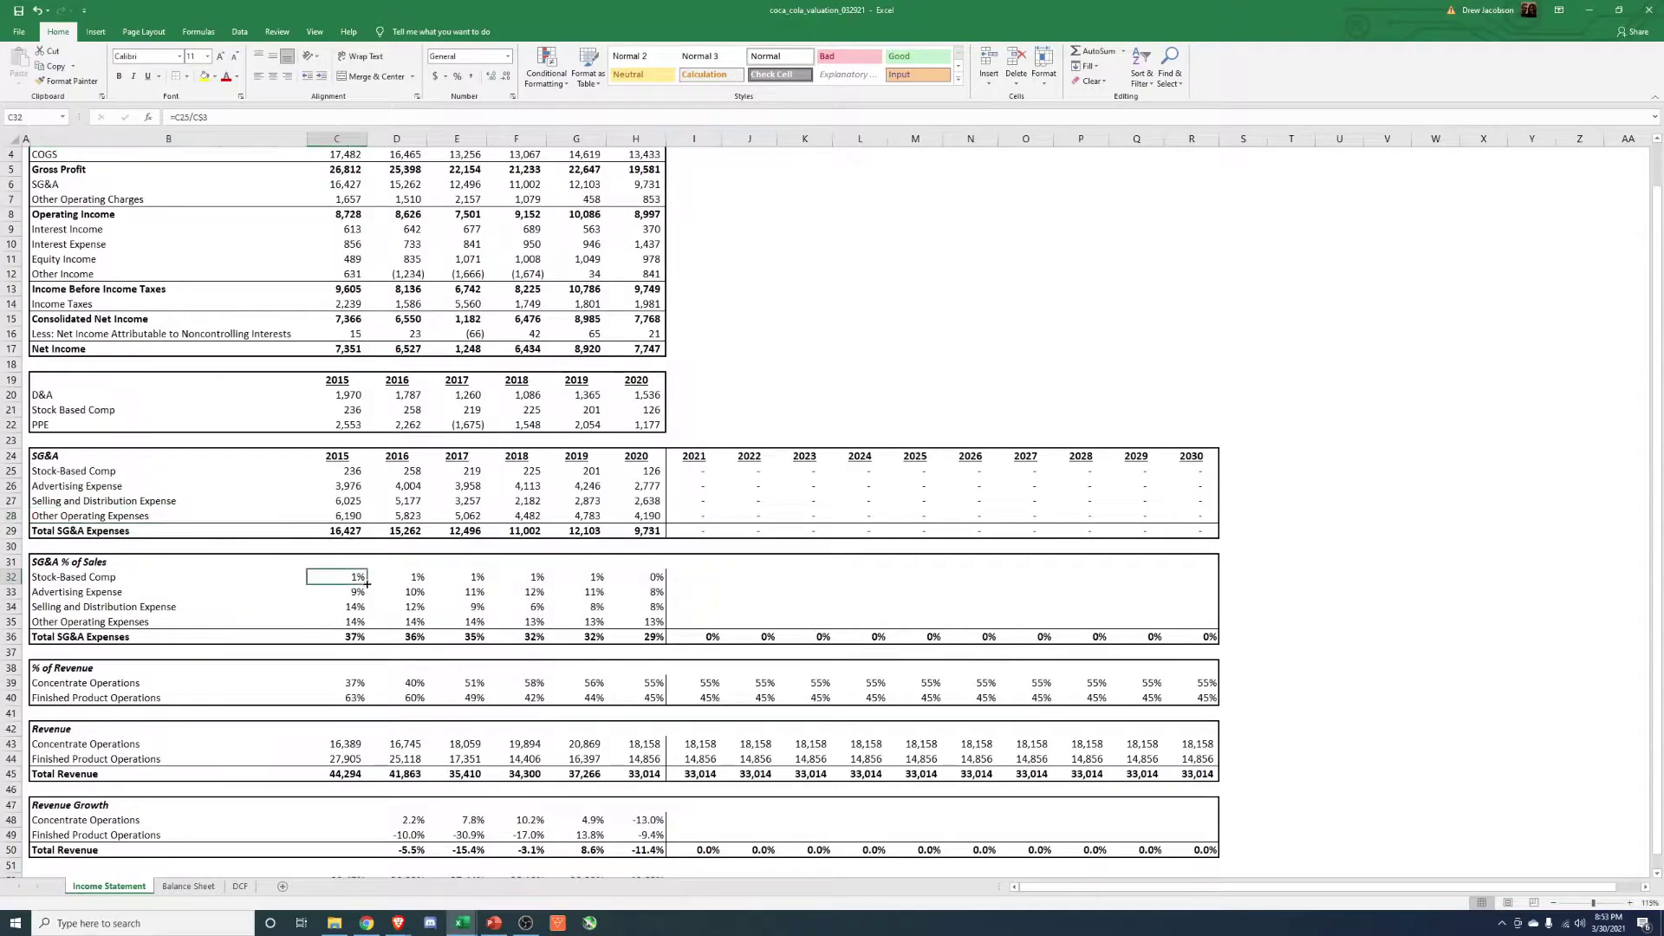
{"action": "left_click", "coordinate": [416, 594]}
{"action": "left_click", "coordinate": [473, 606]}
{"action": "left_click", "coordinate": [524, 607]}
{"action": "left_click", "coordinate": [637, 610]}
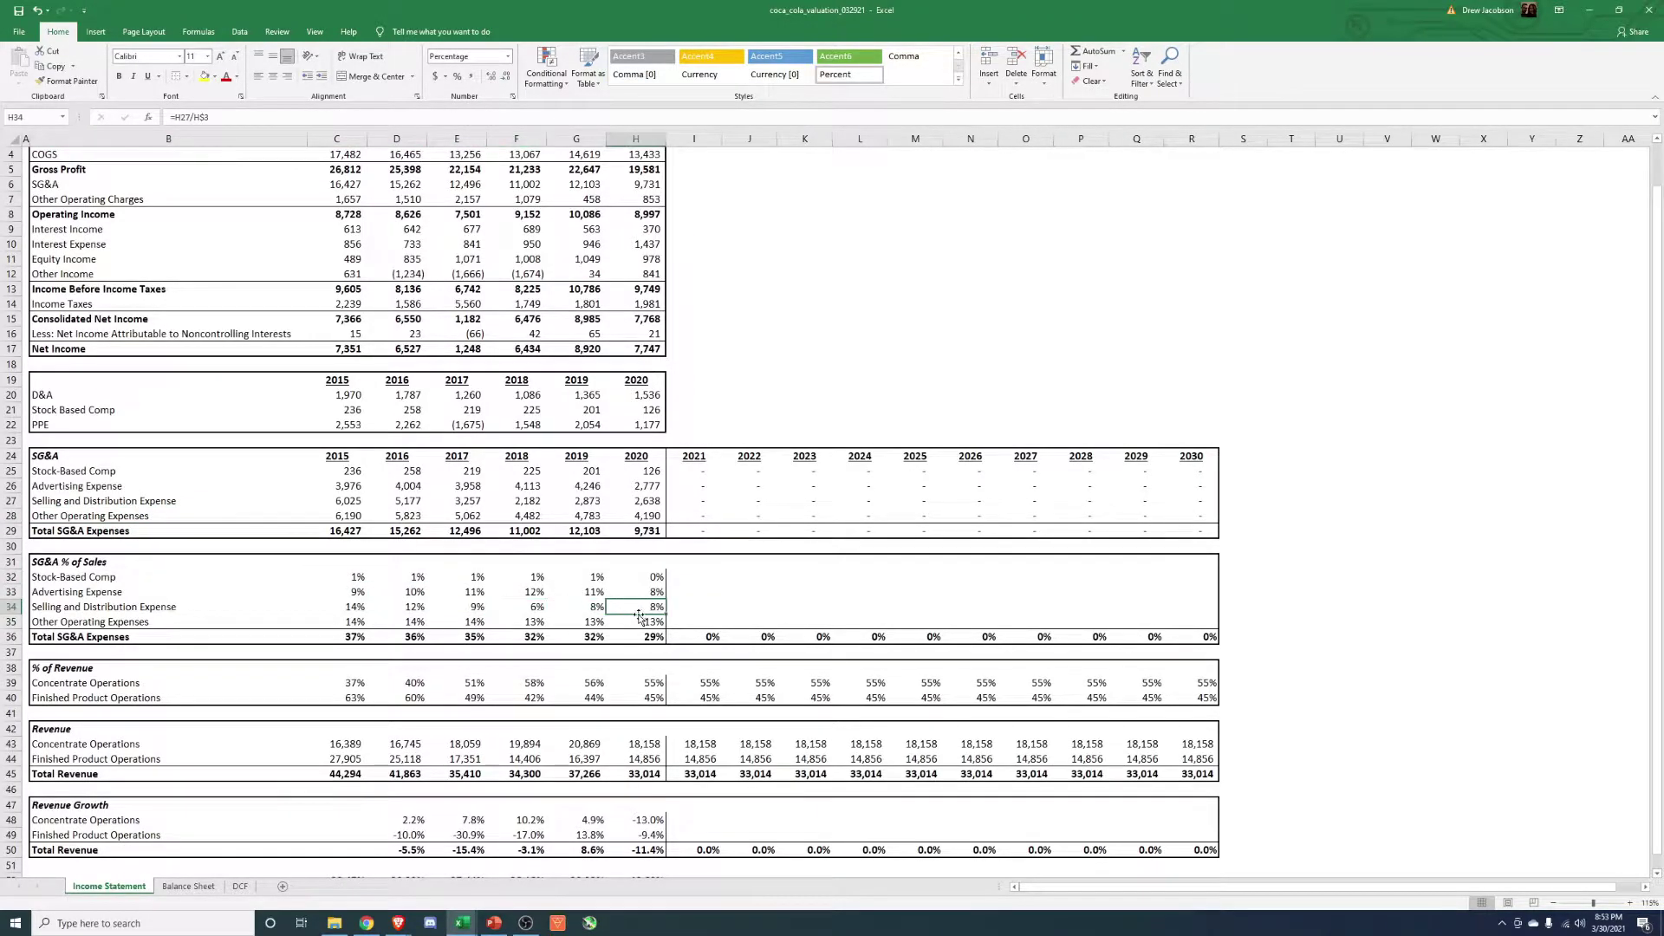
{"action": "scroll", "coordinate": [300, 615], "scroll_direction": "up", "scroll_amount": 1}
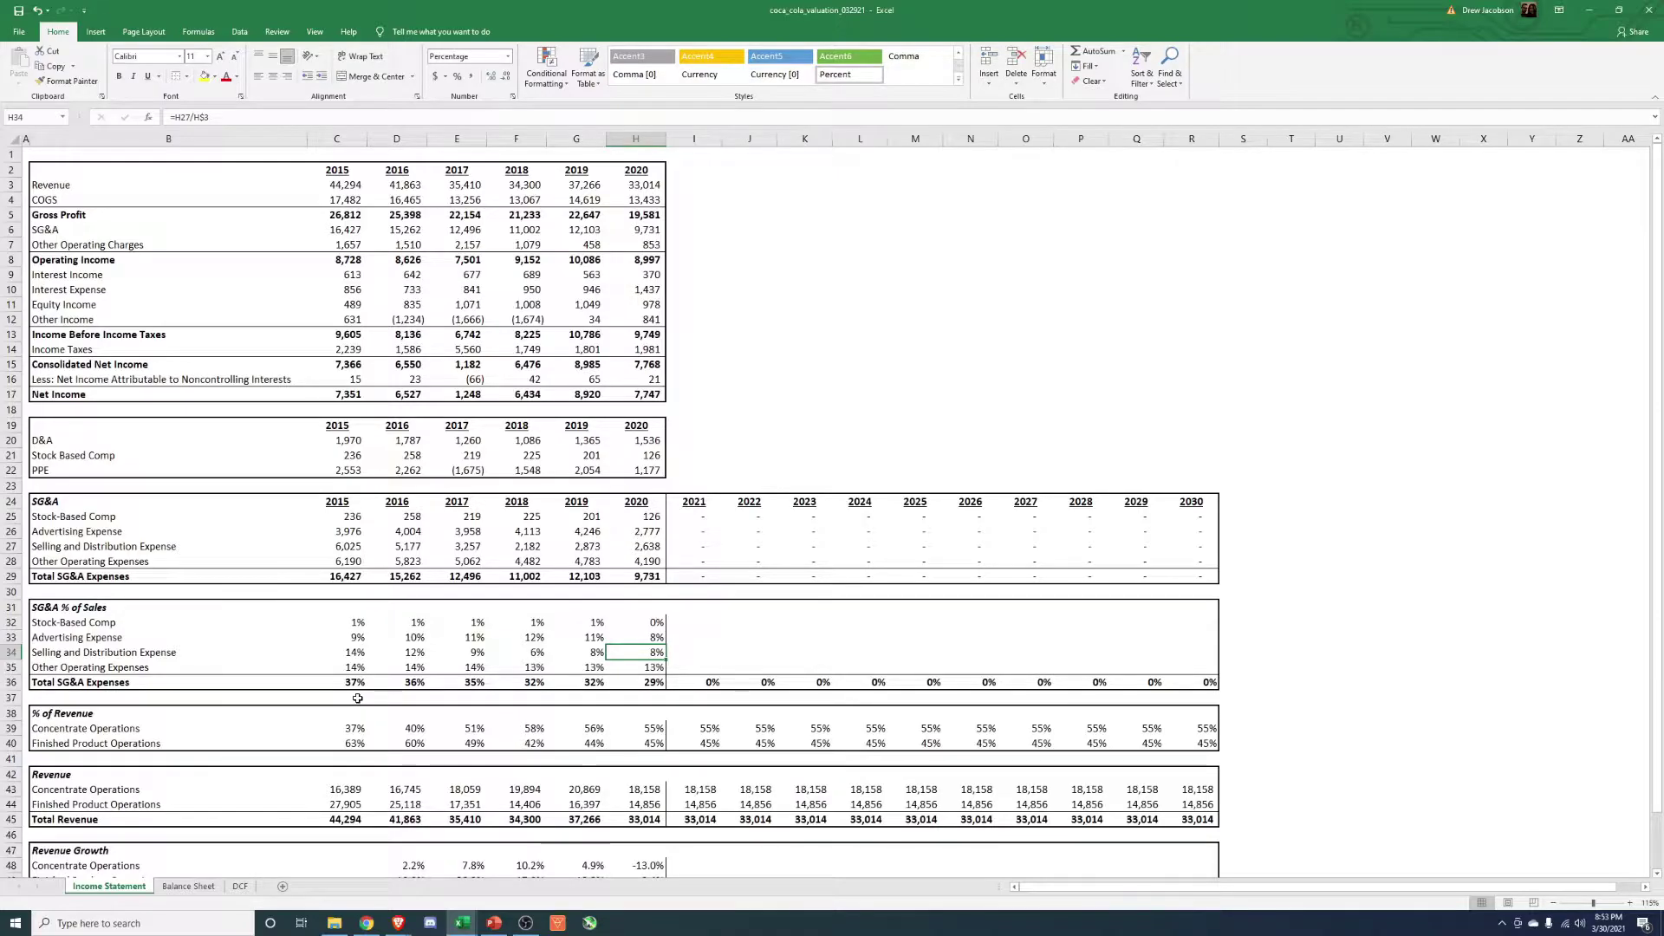
{"action": "left_click_drag", "start_coordinate": [351, 653], "coordinate": [659, 654]}
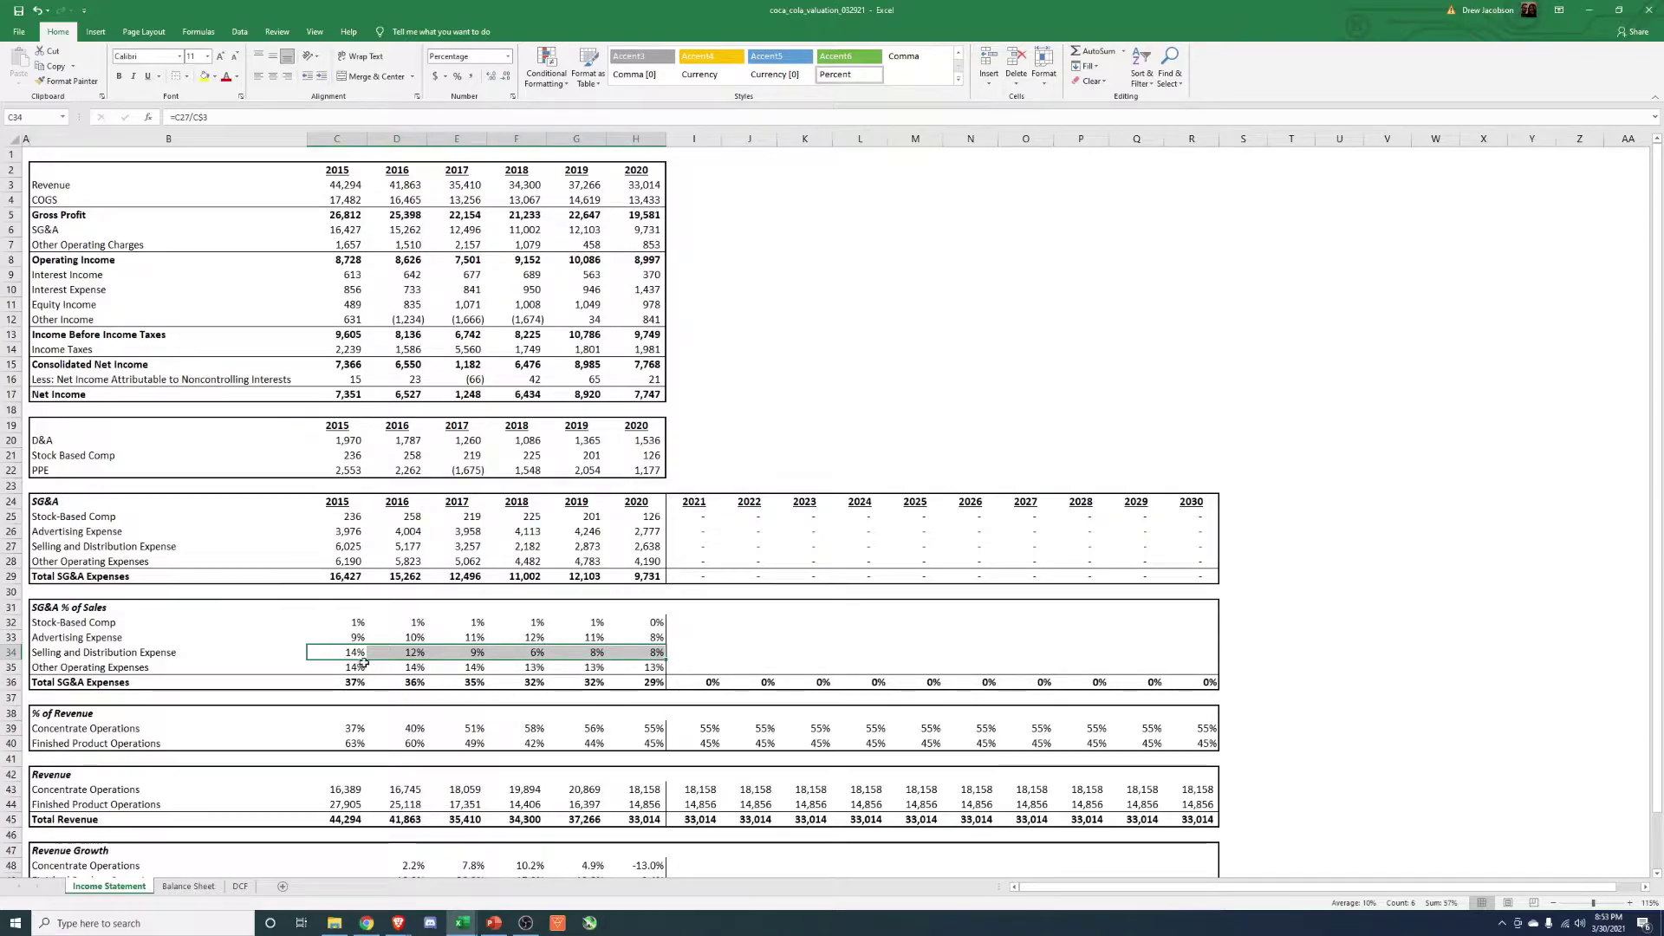
{"action": "left_click_drag", "start_coordinate": [351, 638], "coordinate": [633, 637]}
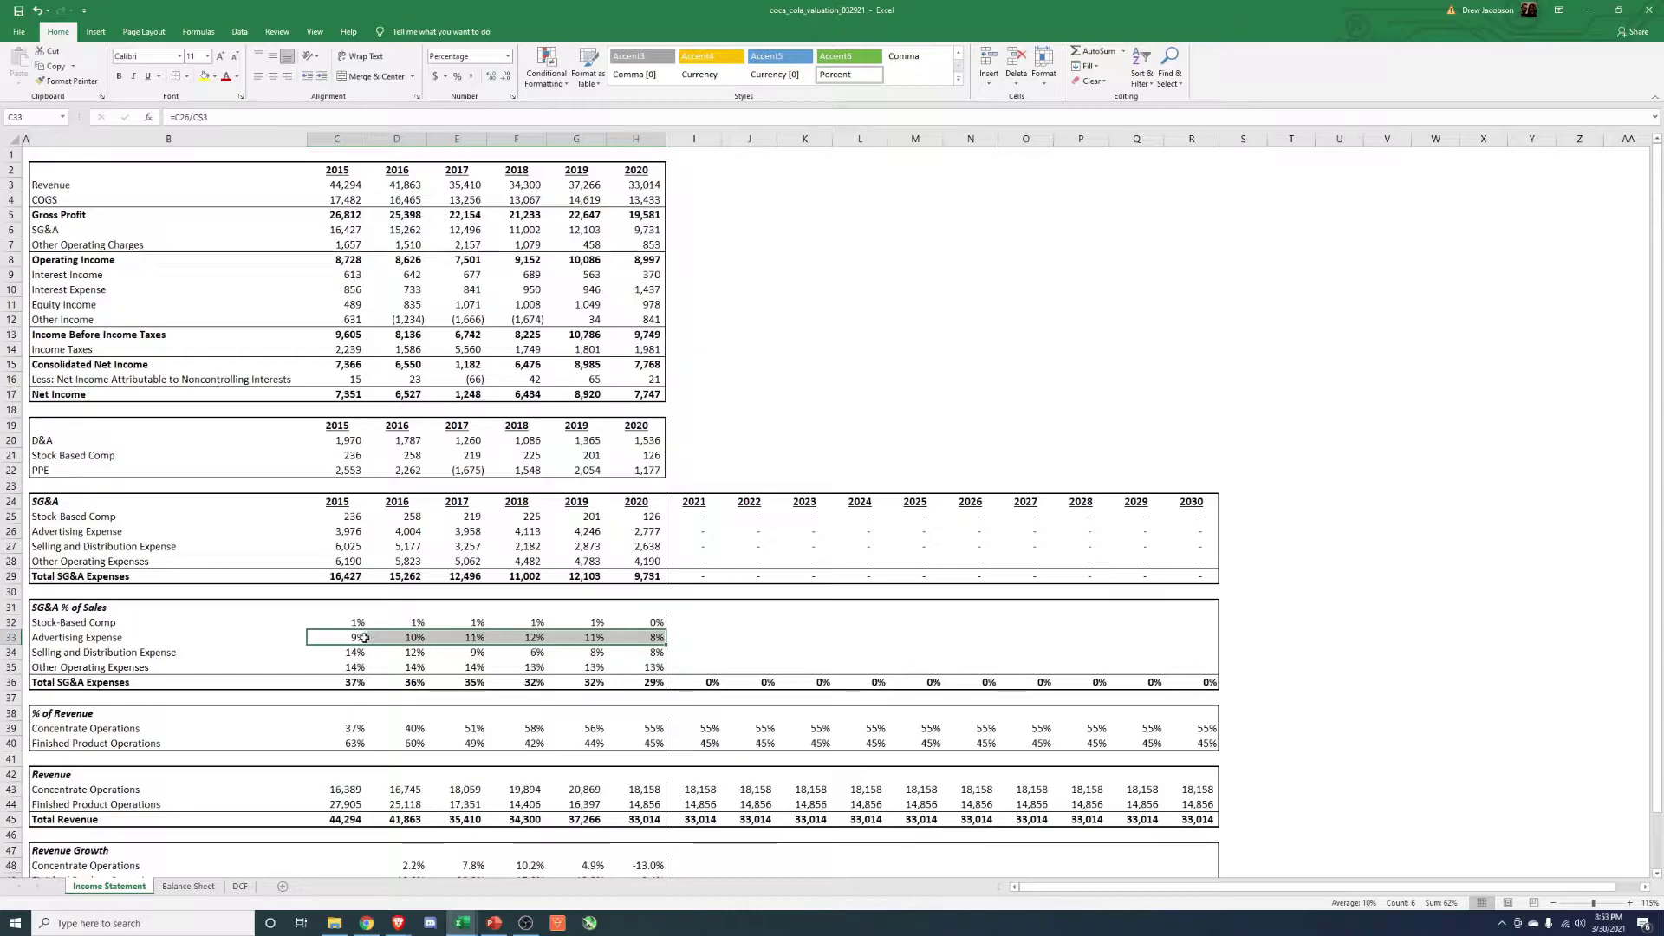
{"action": "left_click_drag", "start_coordinate": [351, 667], "coordinate": [645, 667]}
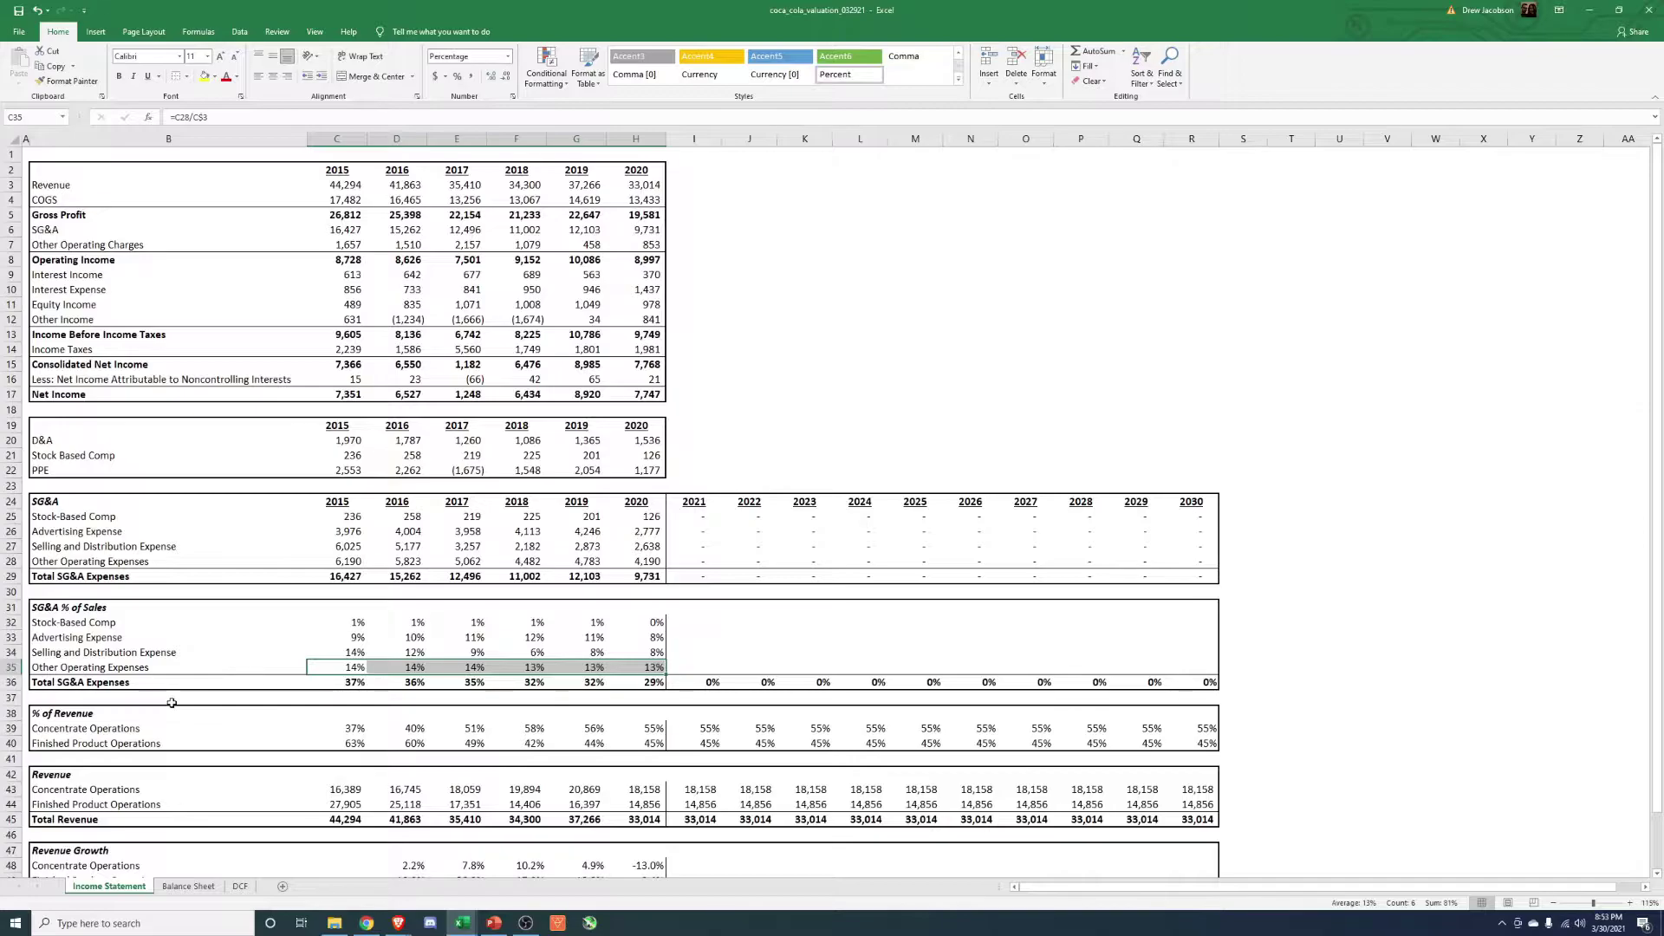
{"action": "scroll", "coordinate": [259, 697], "scroll_direction": "down", "scroll_amount": 1}
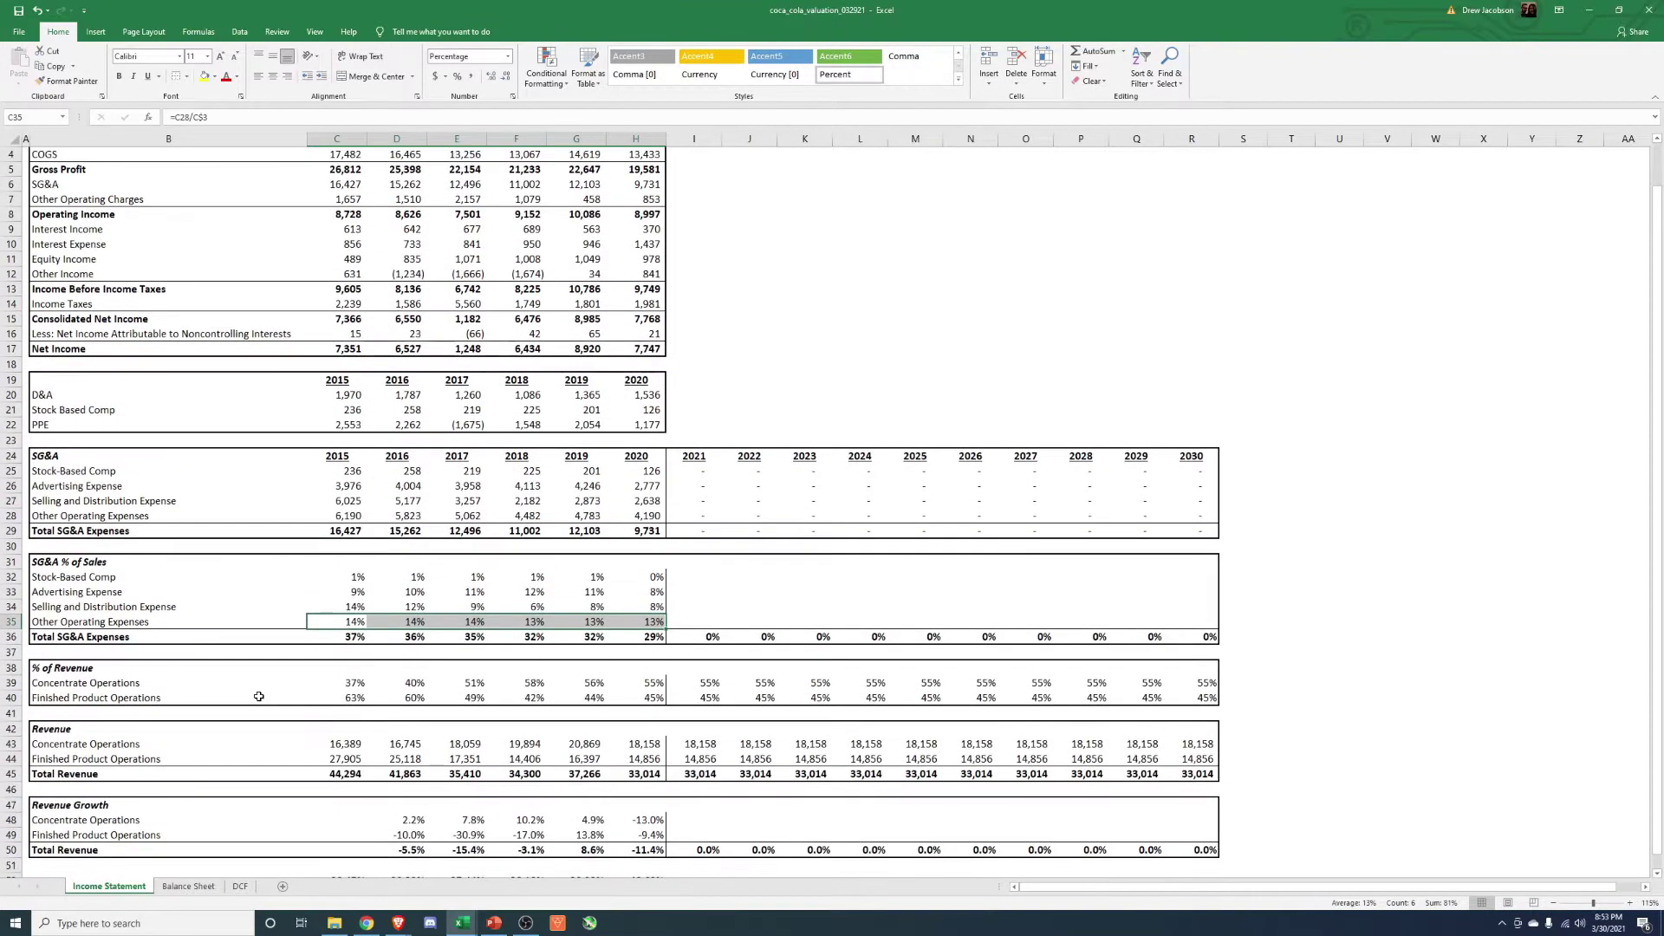
{"action": "scroll", "coordinate": [258, 697], "scroll_direction": "down", "scroll_amount": 1}
{"action": "left_click", "coordinate": [71, 623]}
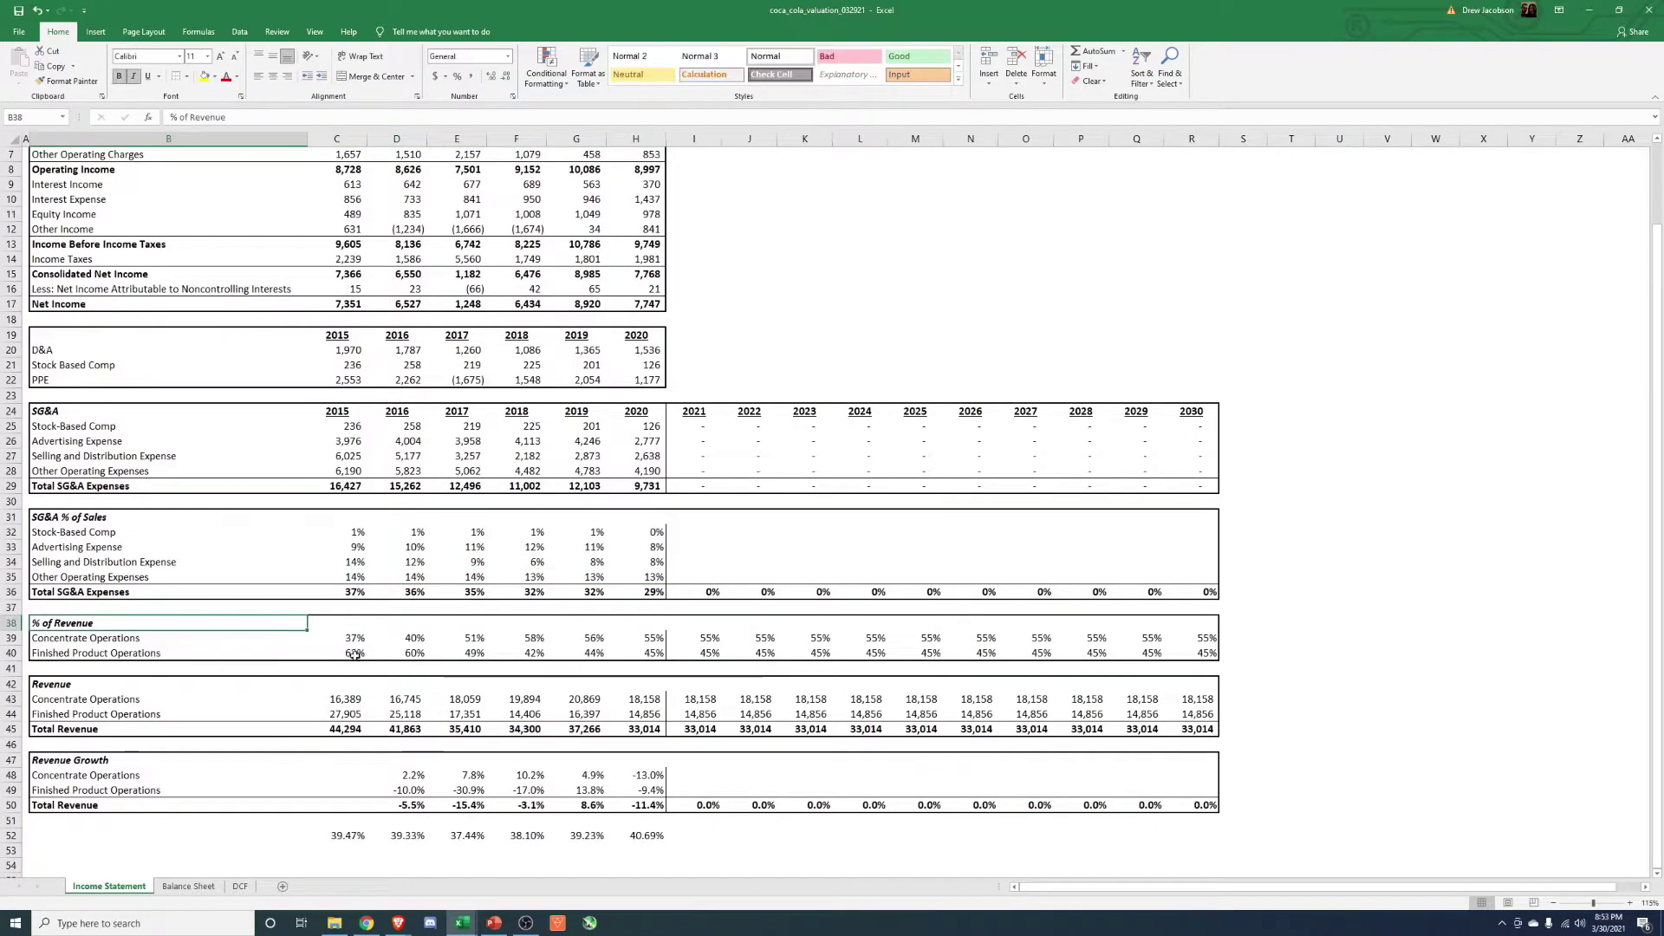
{"action": "left_click_drag", "start_coordinate": [346, 638], "coordinate": [632, 651]}
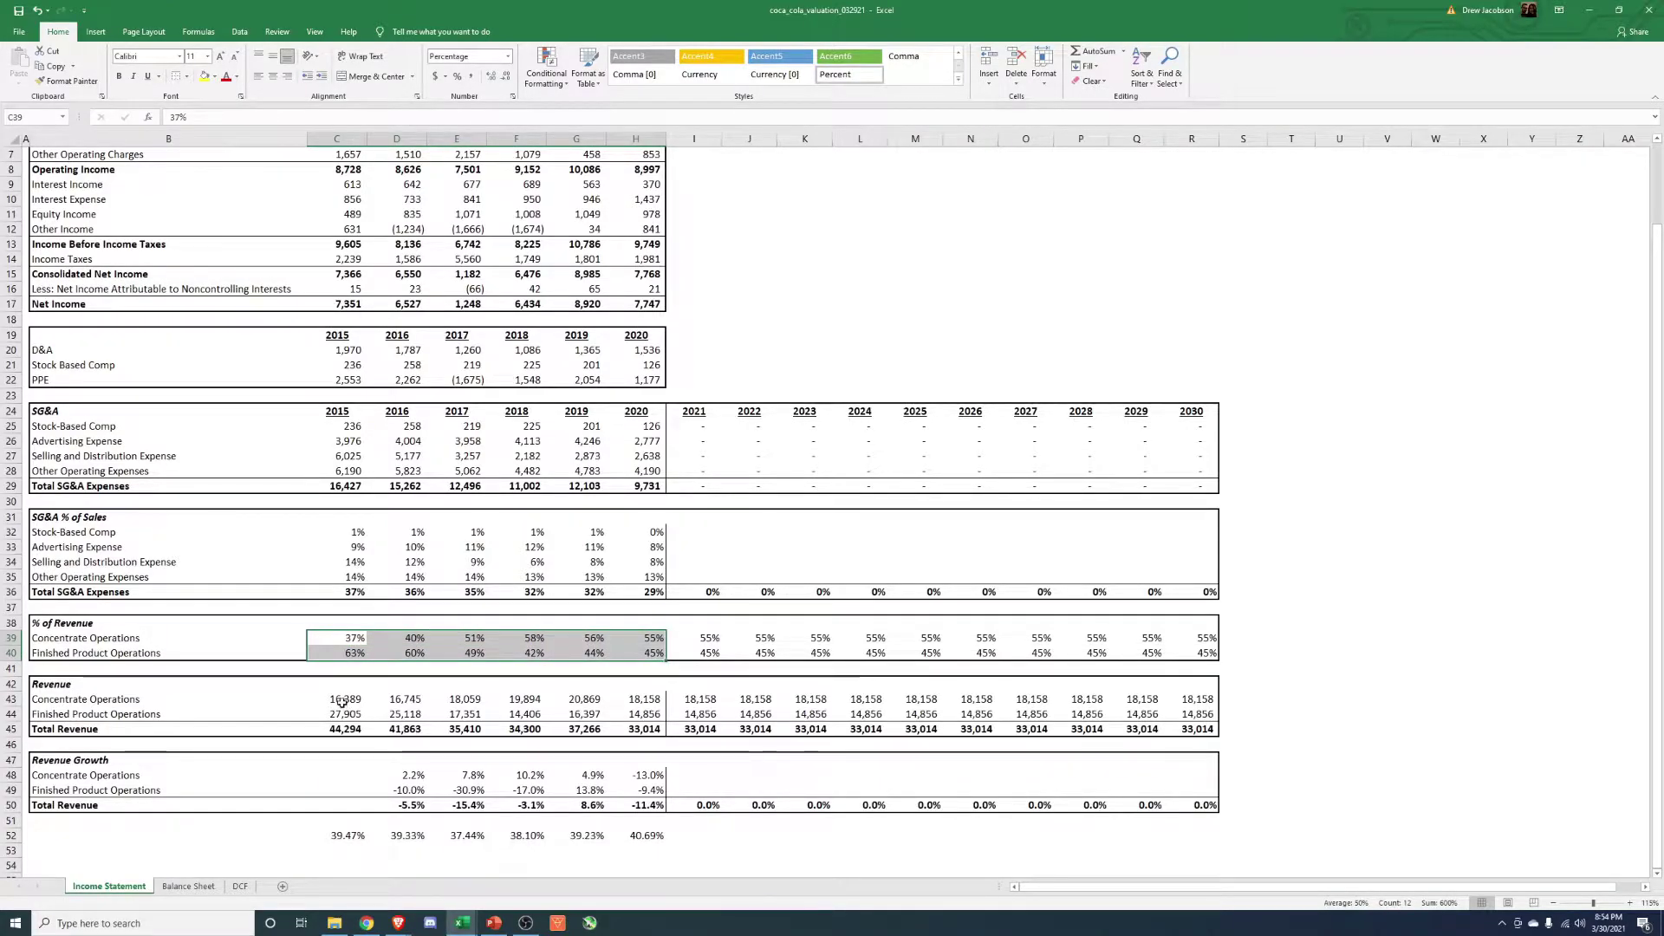
{"action": "left_click_drag", "start_coordinate": [345, 700], "coordinate": [638, 720]}
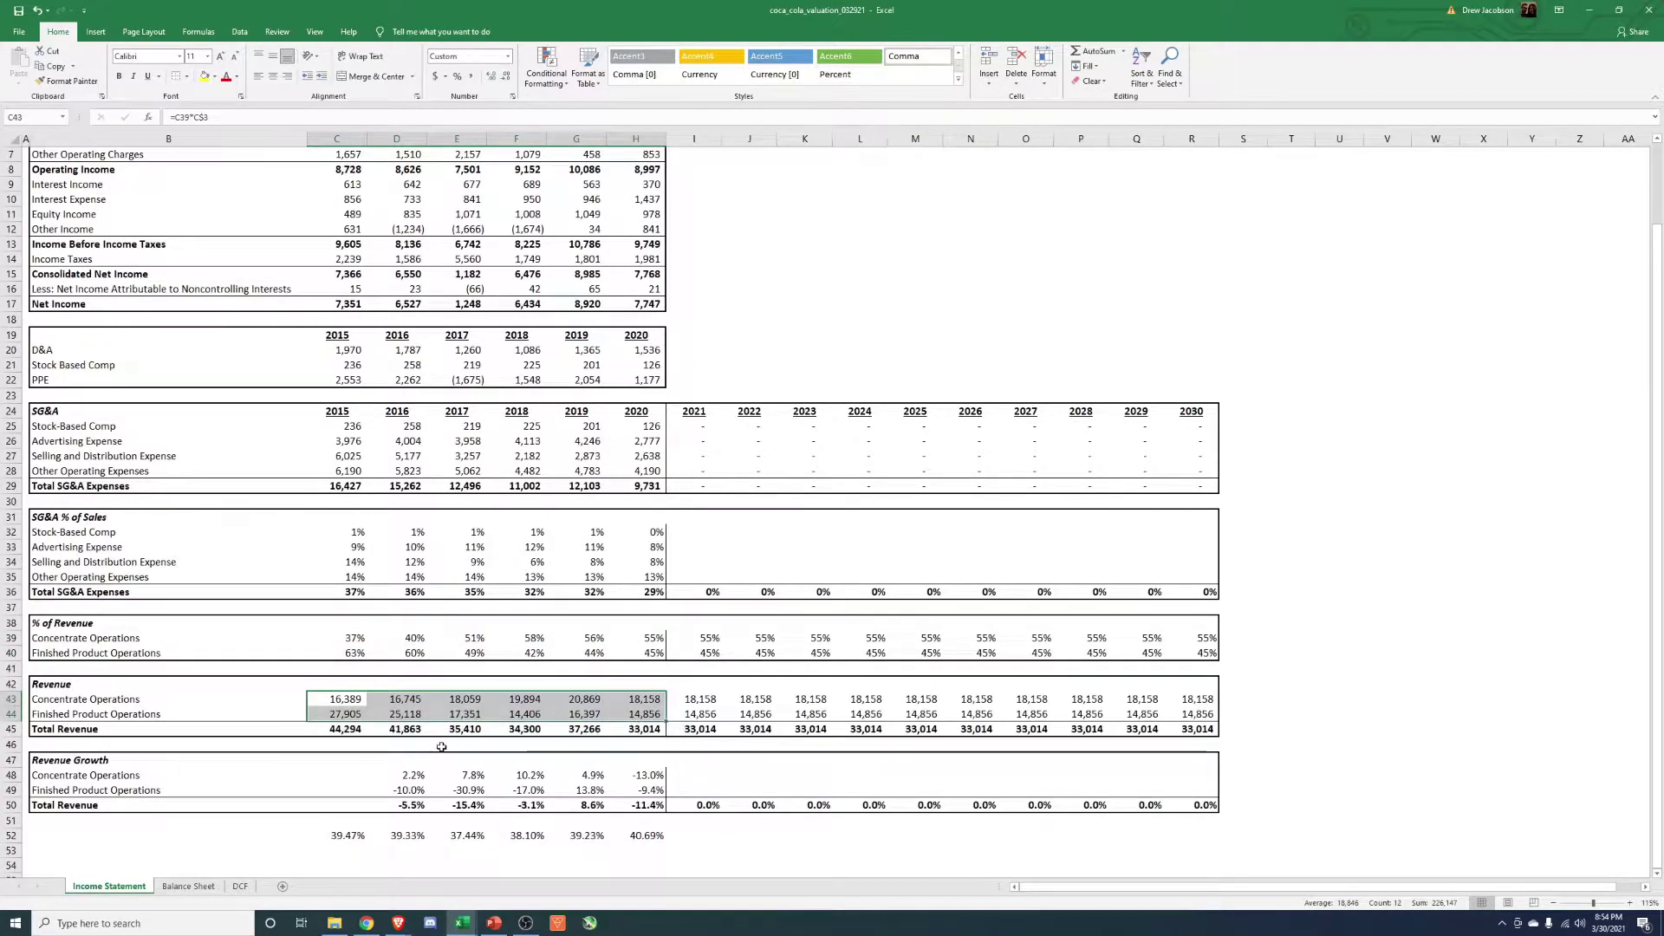
{"action": "left_click", "coordinate": [343, 715]}
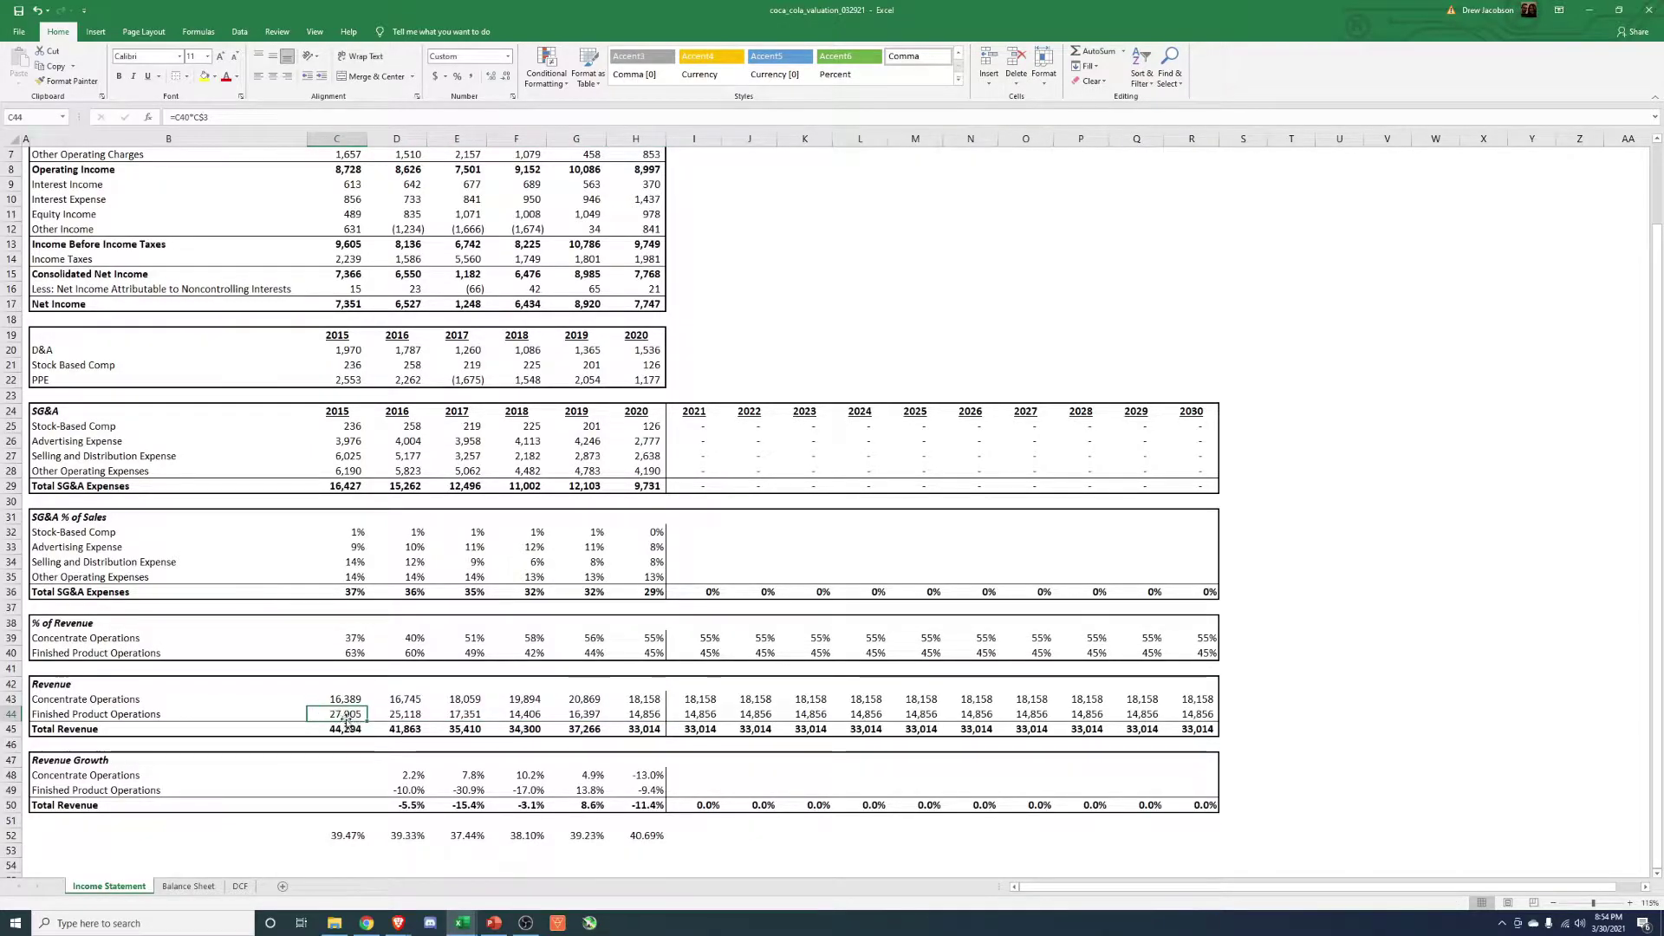
{"action": "left_click", "coordinate": [631, 716]}
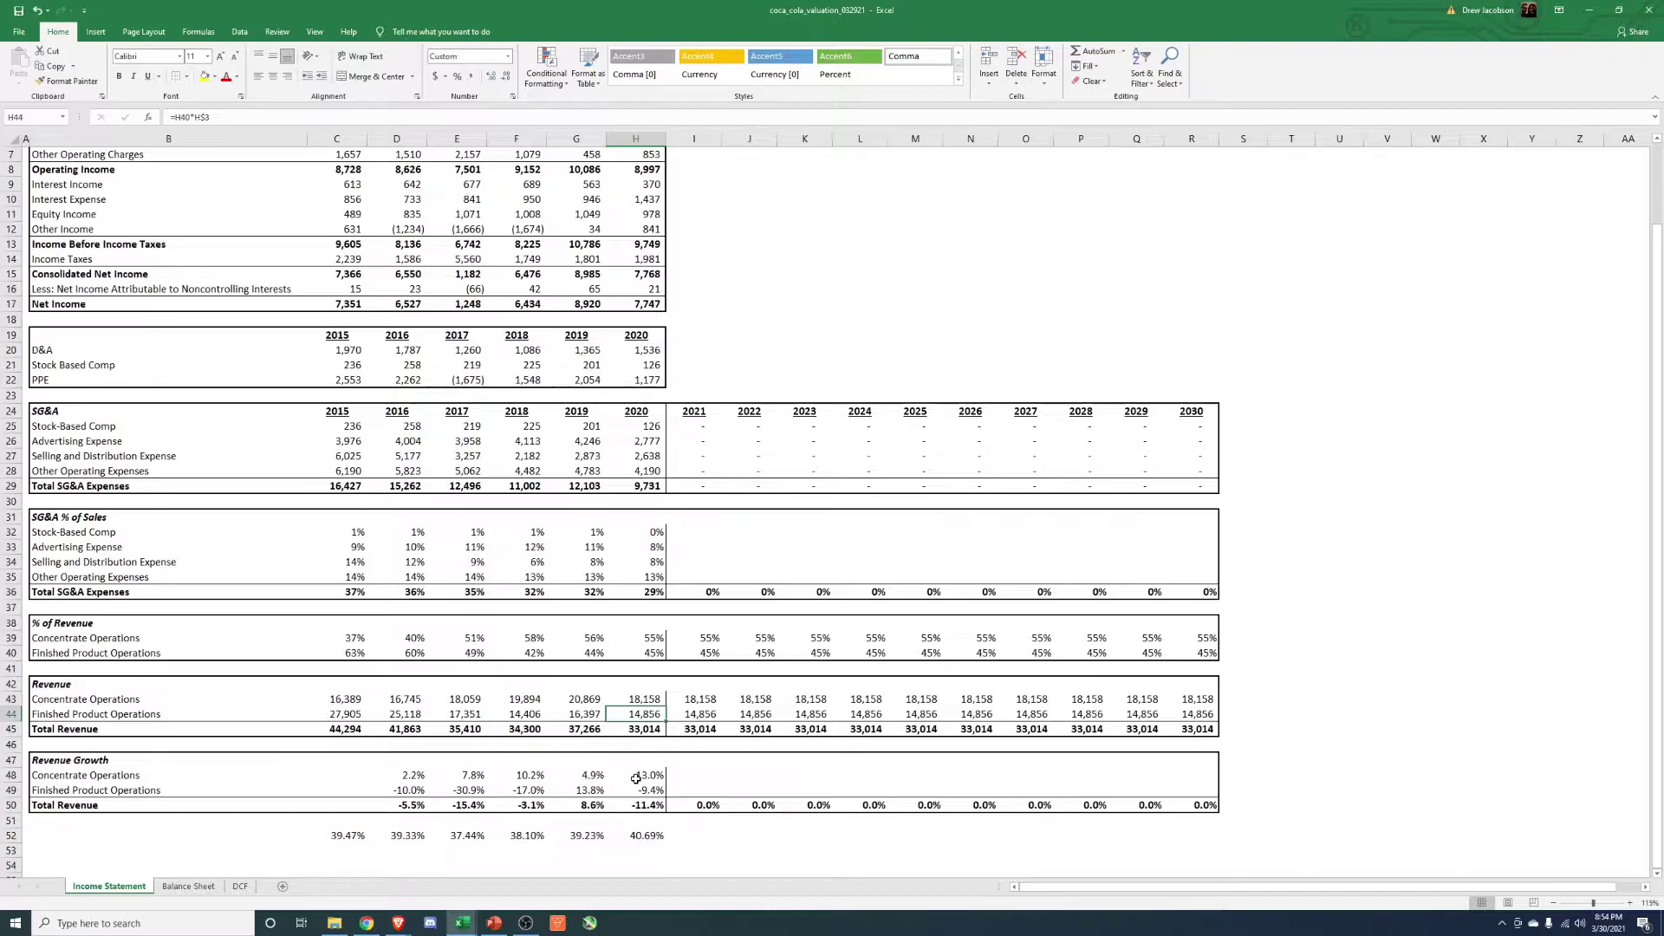
{"action": "left_click", "coordinate": [333, 700]}
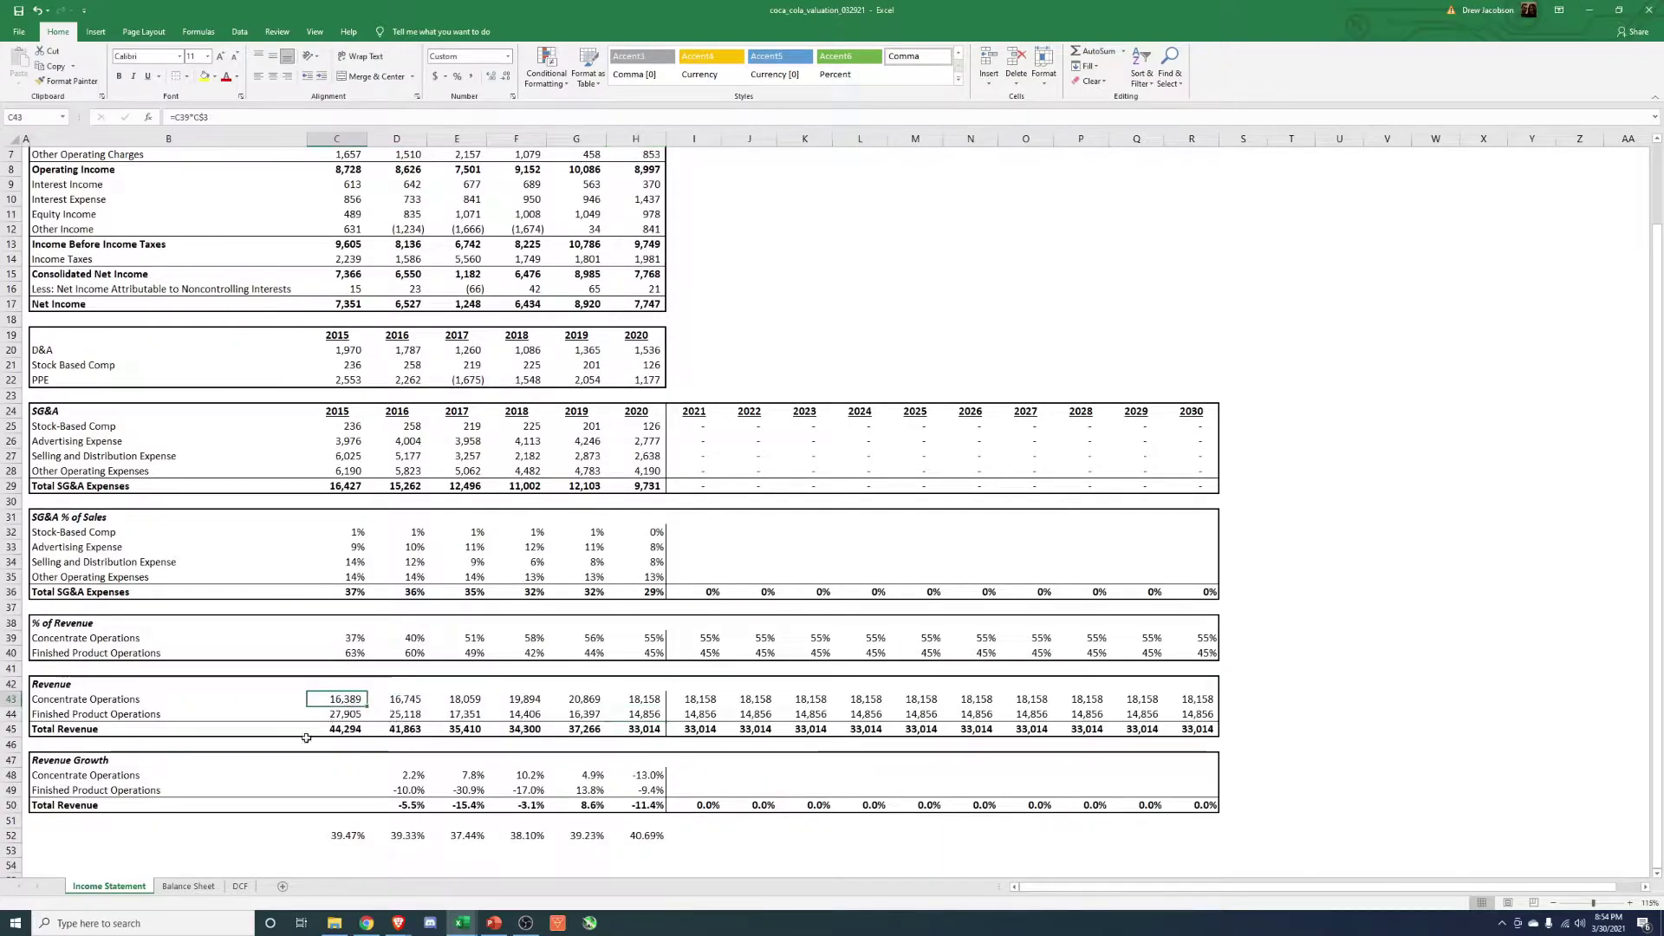
{"action": "left_click", "coordinate": [635, 699]}
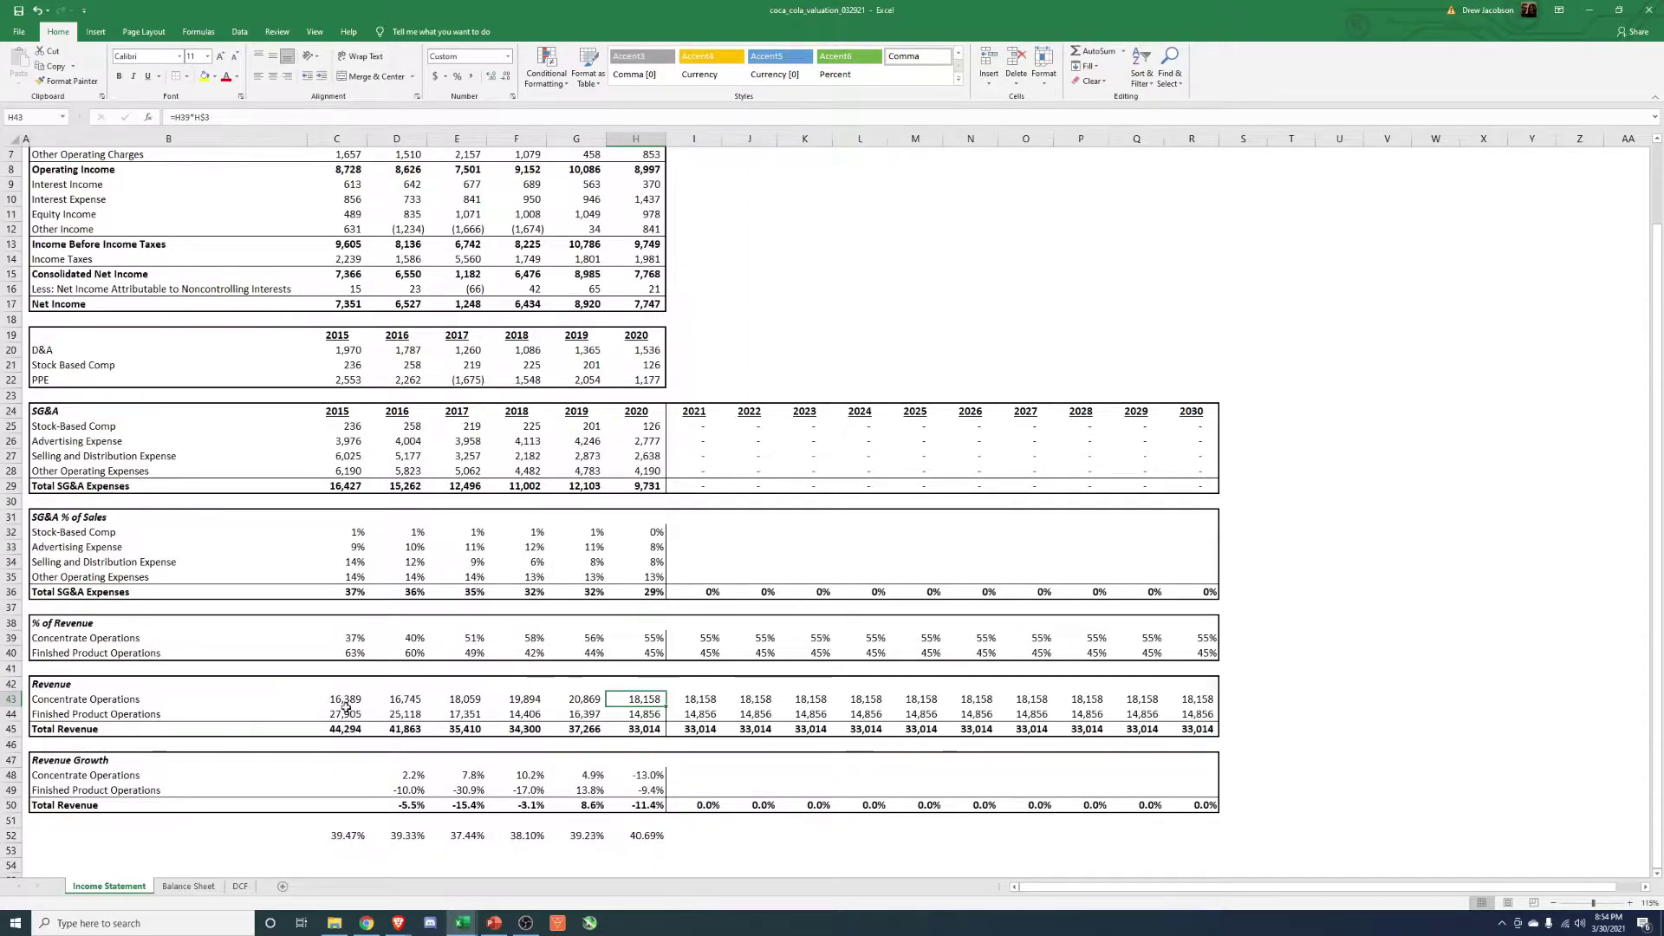
{"action": "left_click_drag", "start_coordinate": [346, 703], "coordinate": [614, 700]}
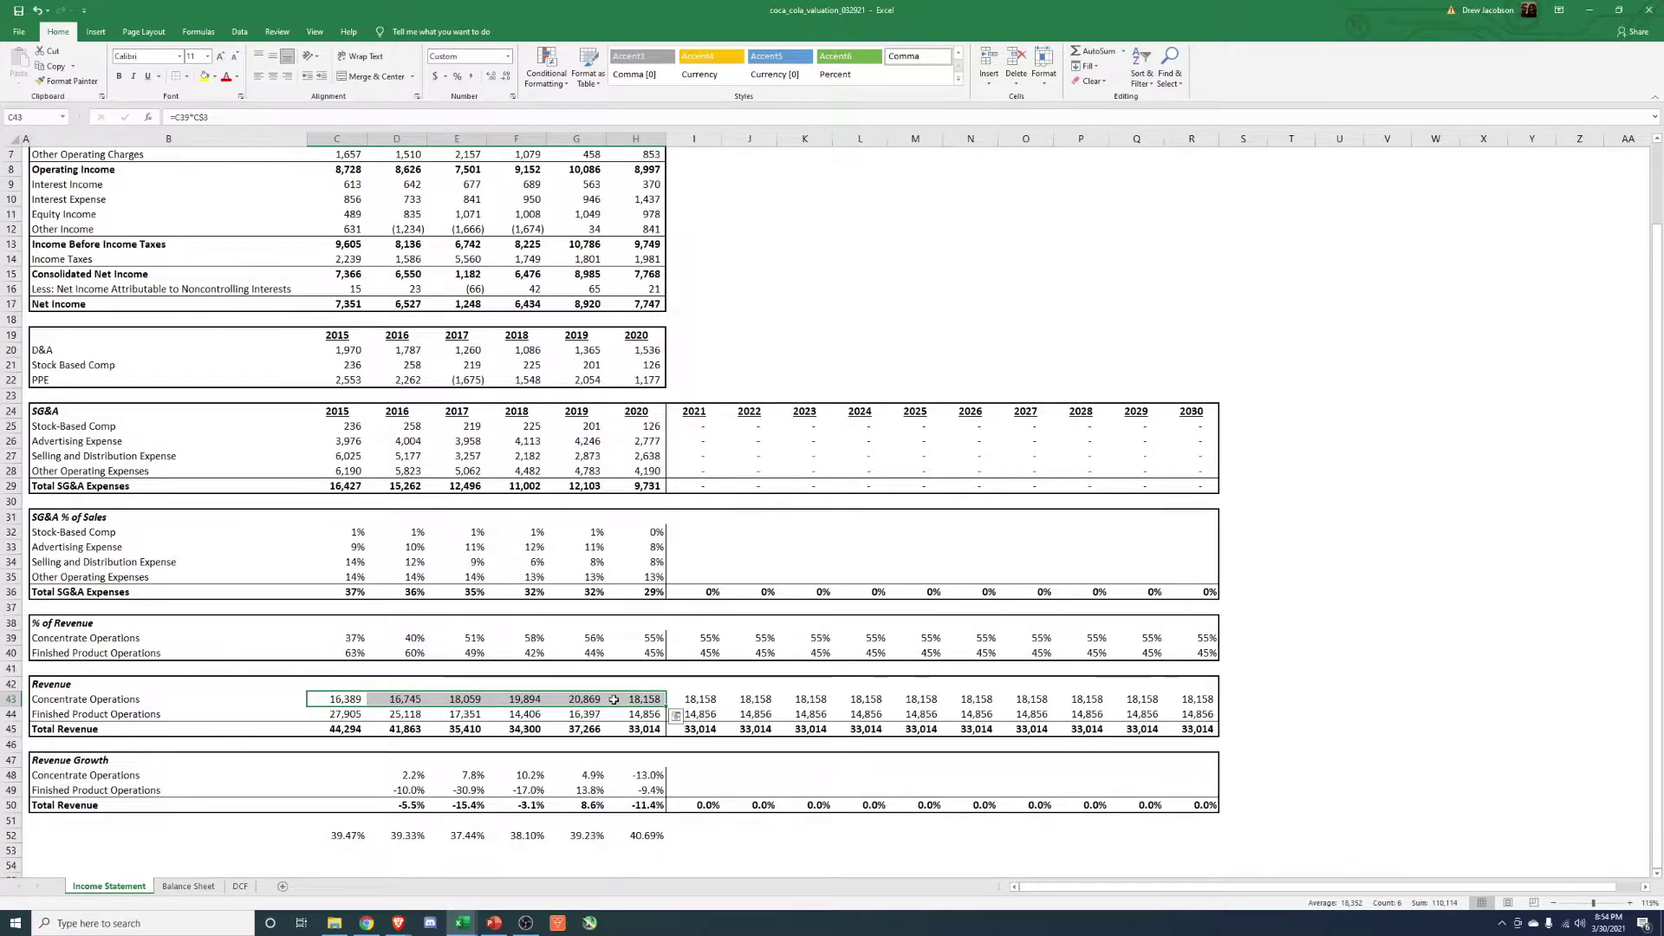
{"action": "left_click_drag", "start_coordinate": [345, 716], "coordinate": [616, 712]}
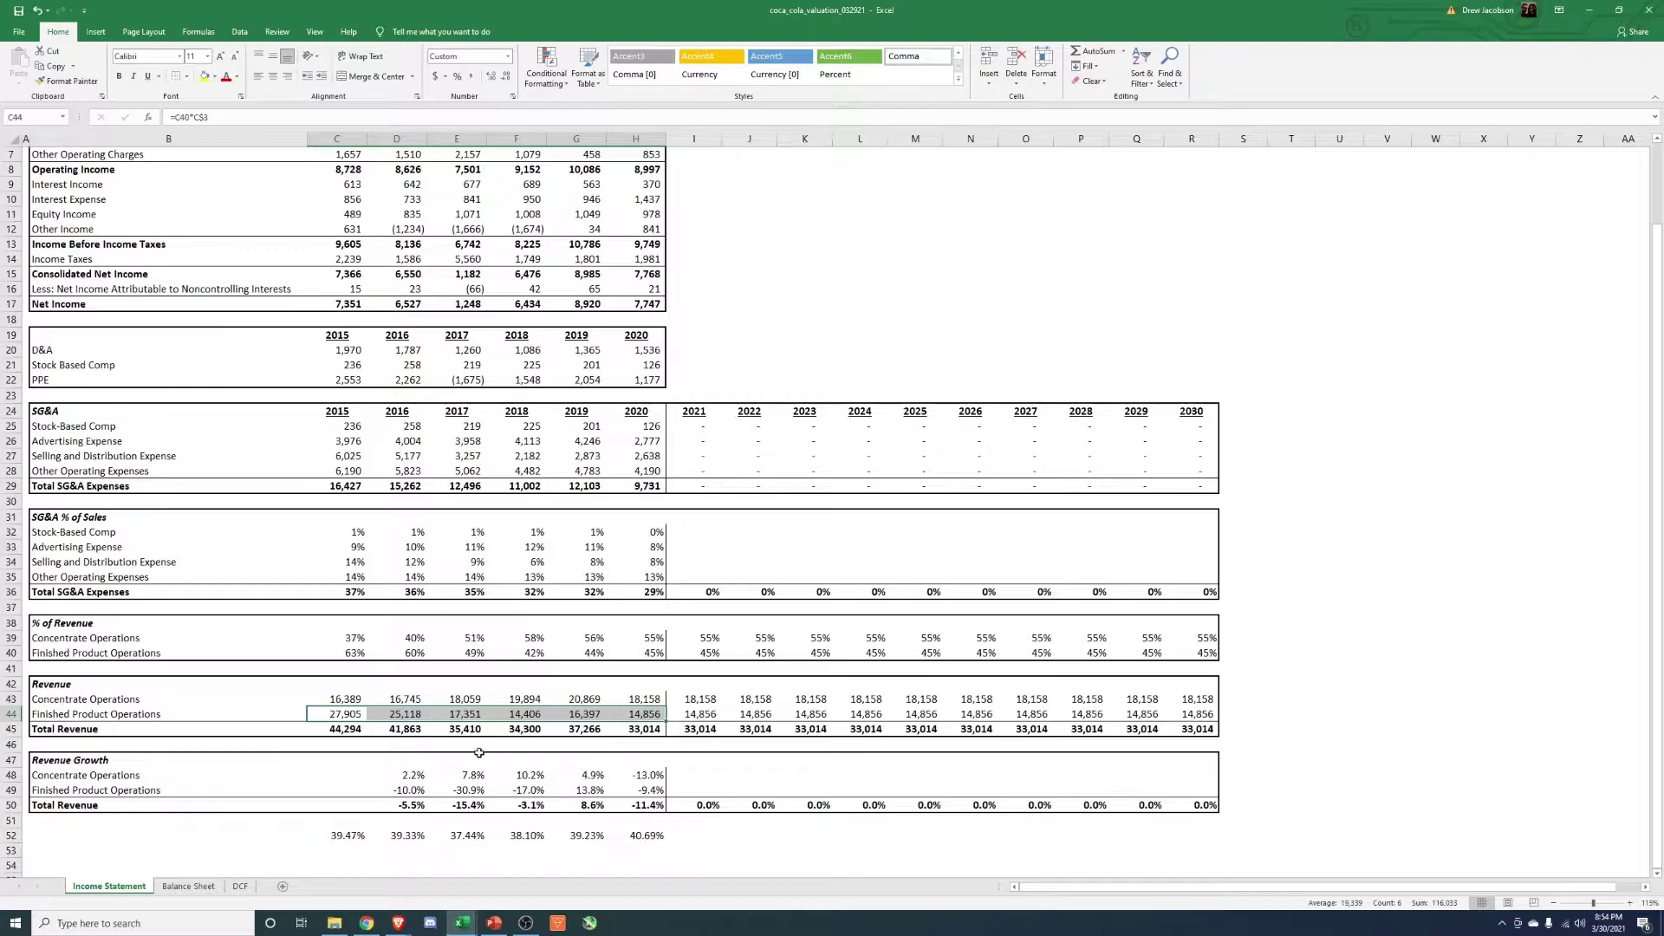
{"action": "left_click", "coordinate": [342, 729]}
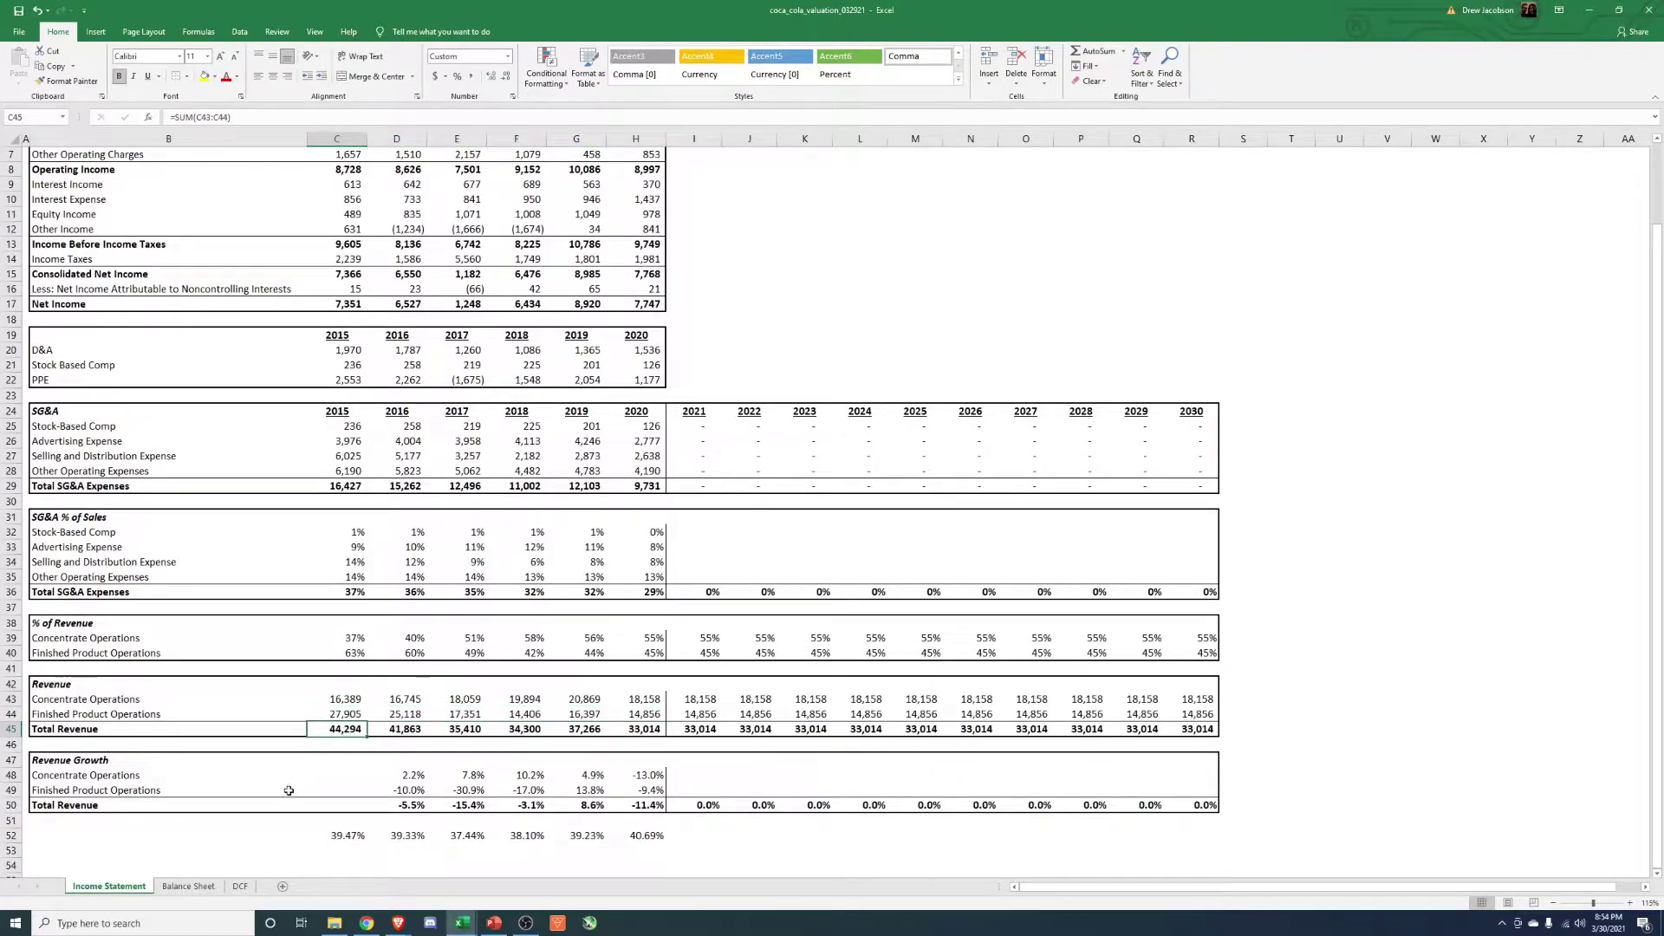
{"action": "key", "text": "Right"}
{"action": "key", "text": "Right"}
{"action": "key", "text": "Right"}
{"action": "key", "text": "Right"}
{"action": "key", "text": "Right"}
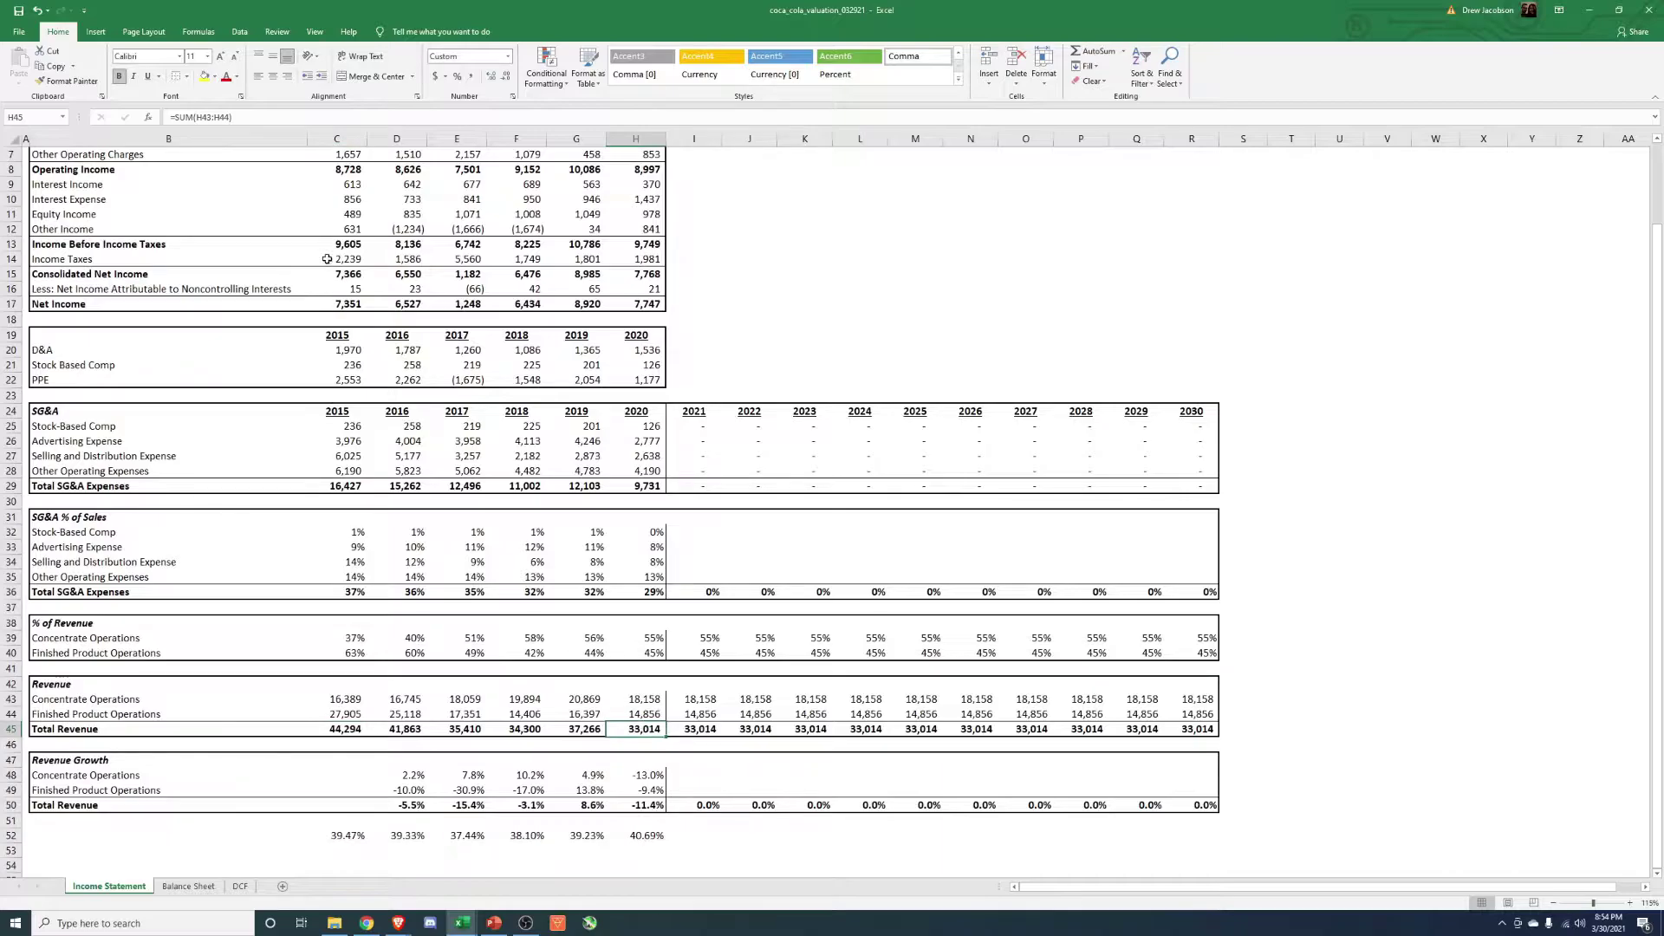
{"action": "left_click", "coordinate": [349, 304]}
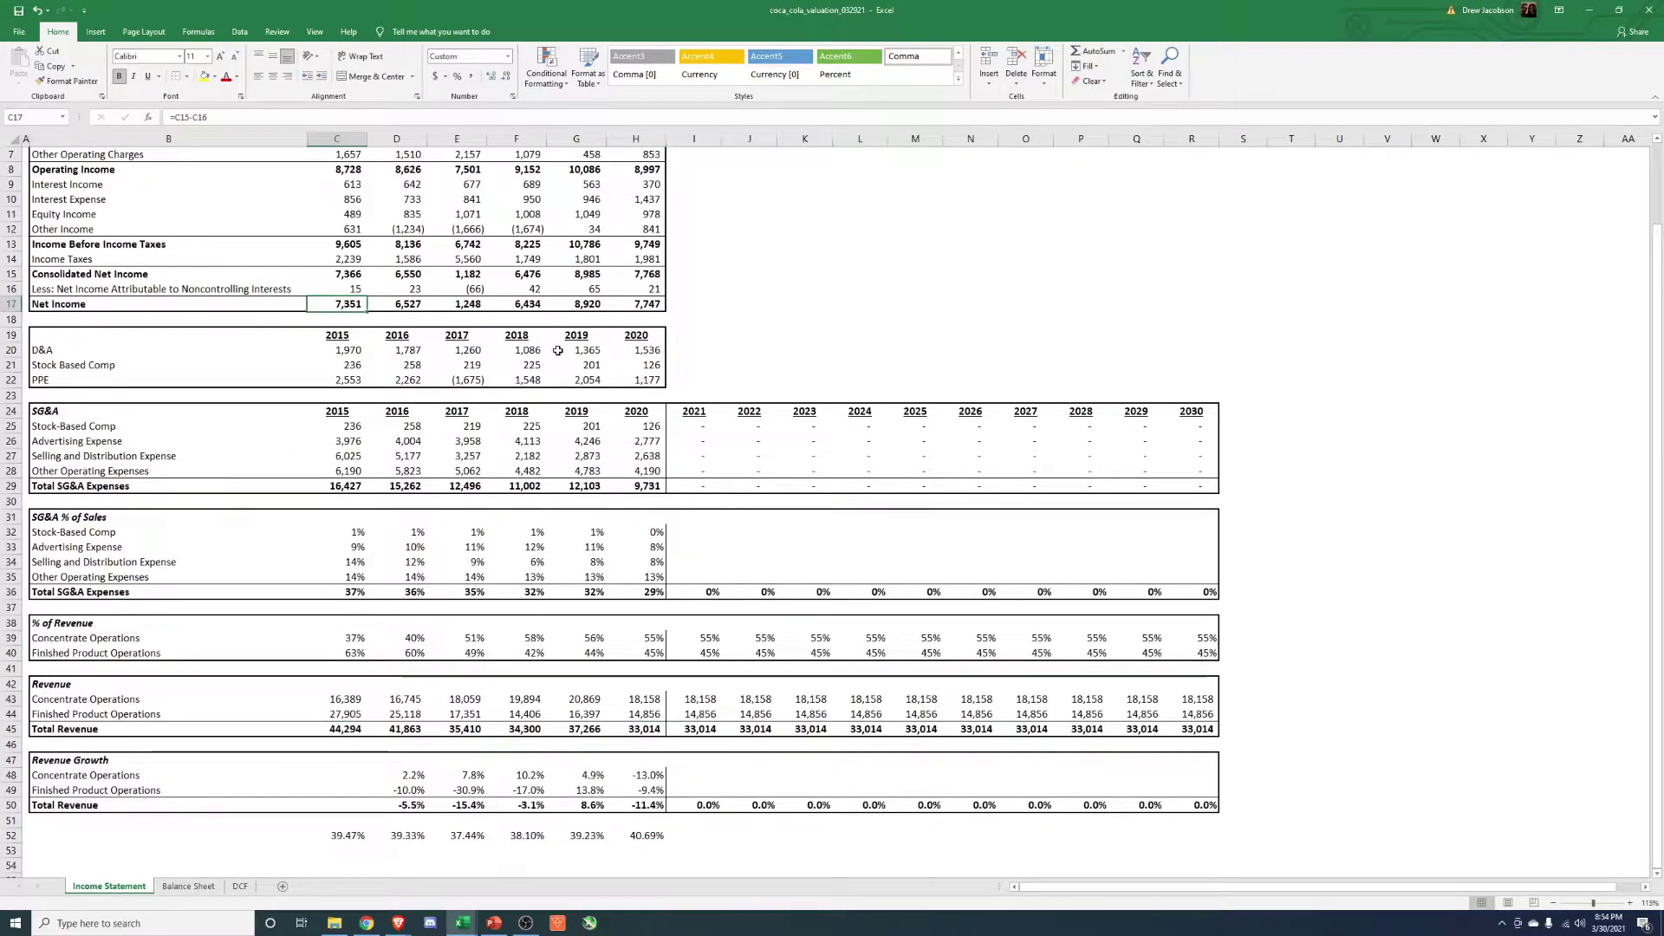
{"action": "key", "text": "Right"}
{"action": "key", "text": "Right"}
{"action": "key", "text": "Right"}
{"action": "key", "text": "Right"}
{"action": "key", "text": "Right"}
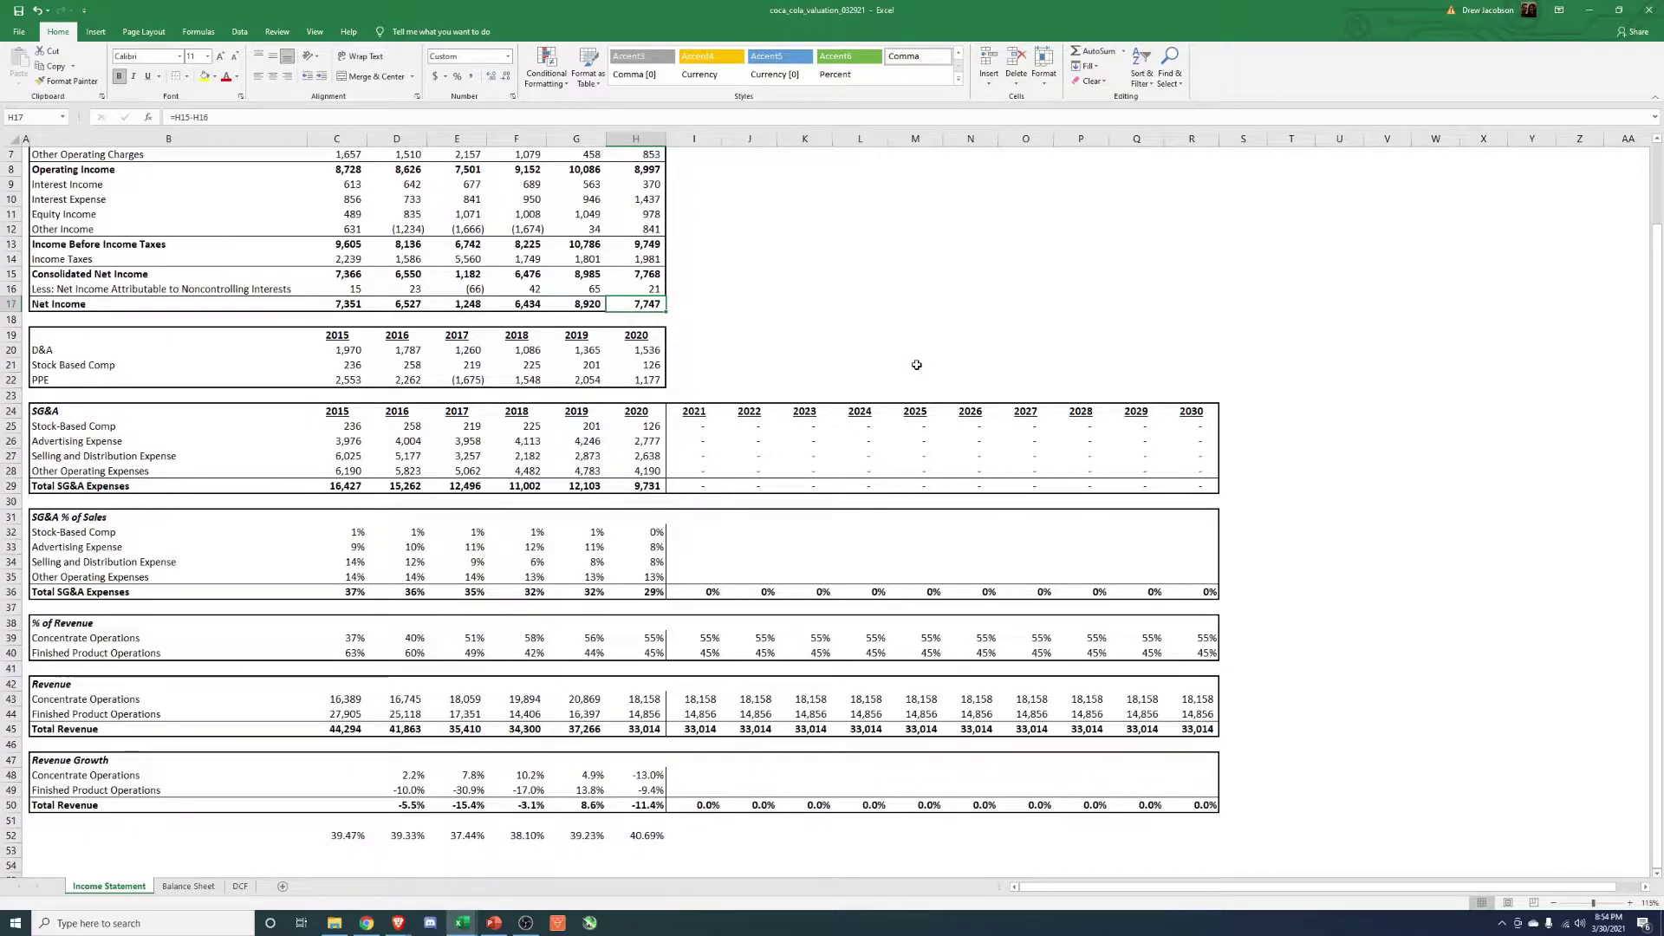
{"action": "scroll", "coordinate": [917, 365], "scroll_direction": "up", "scroll_amount": 2}
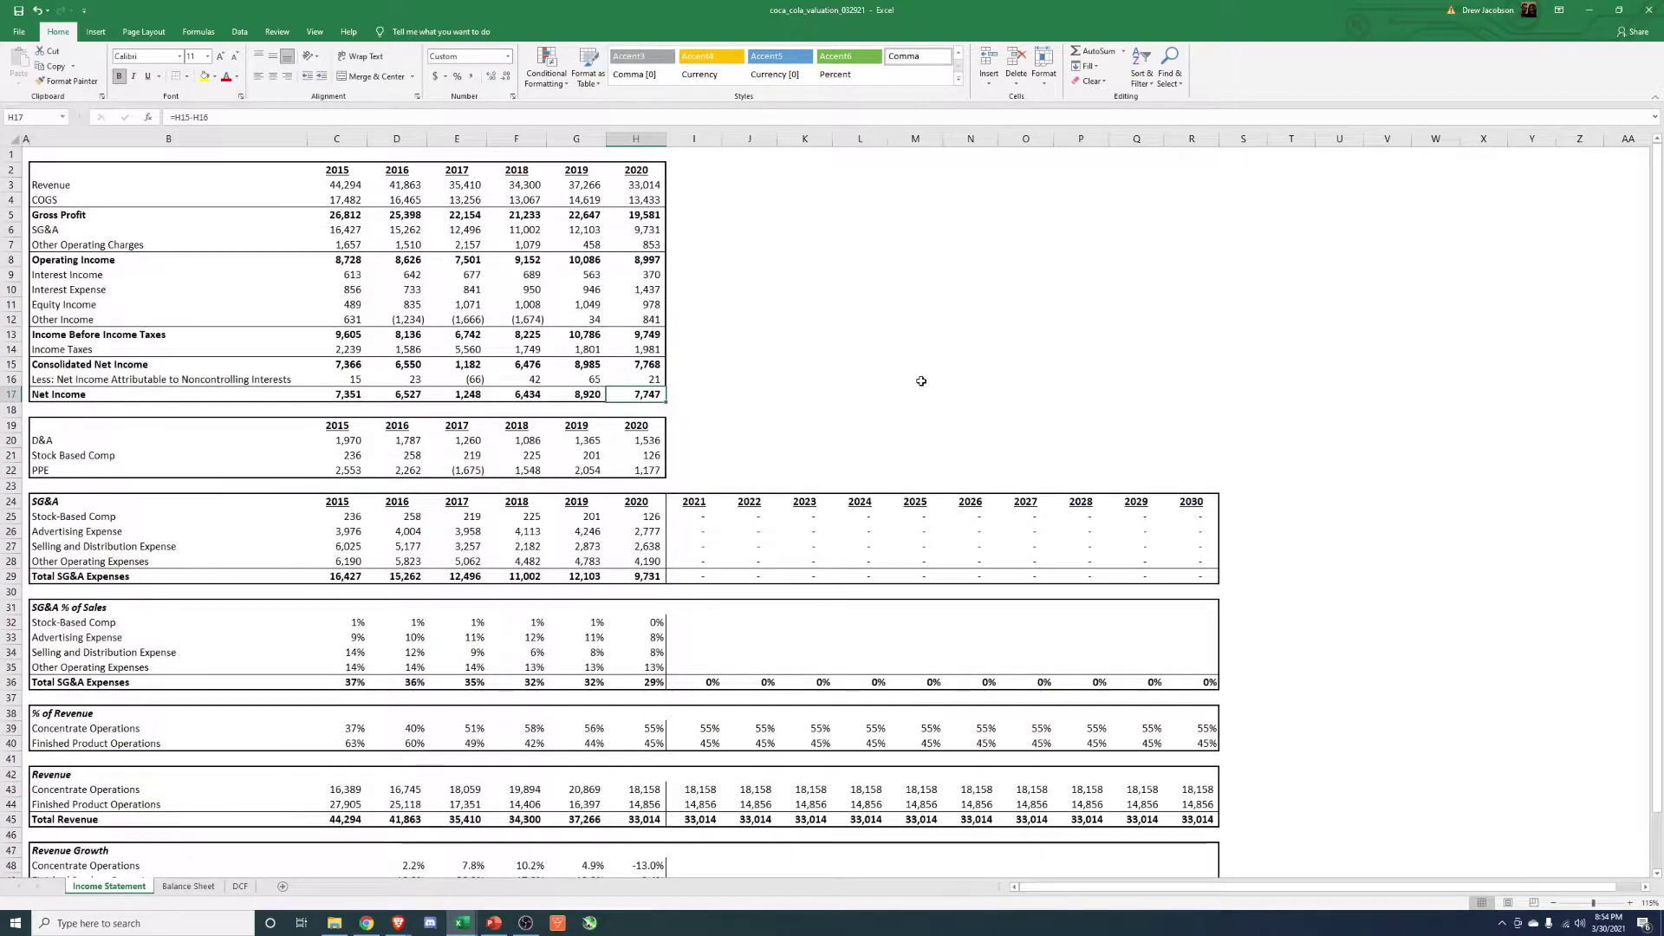
{"action": "left_click", "coordinate": [329, 233]}
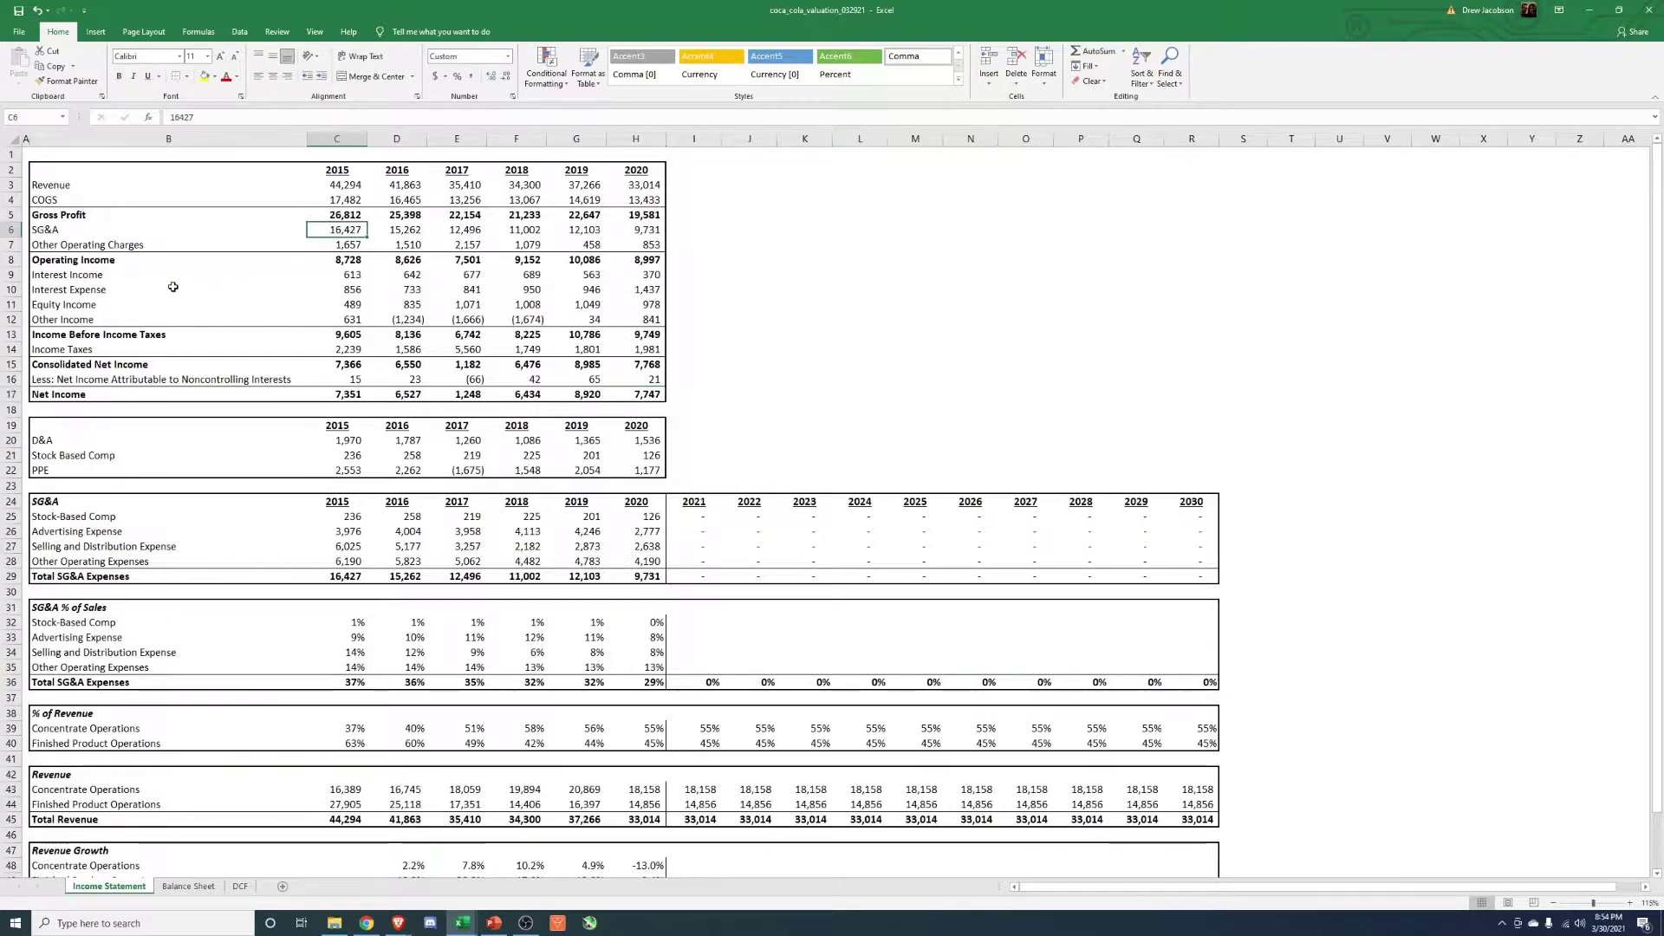
{"action": "left_click", "coordinate": [638, 229]}
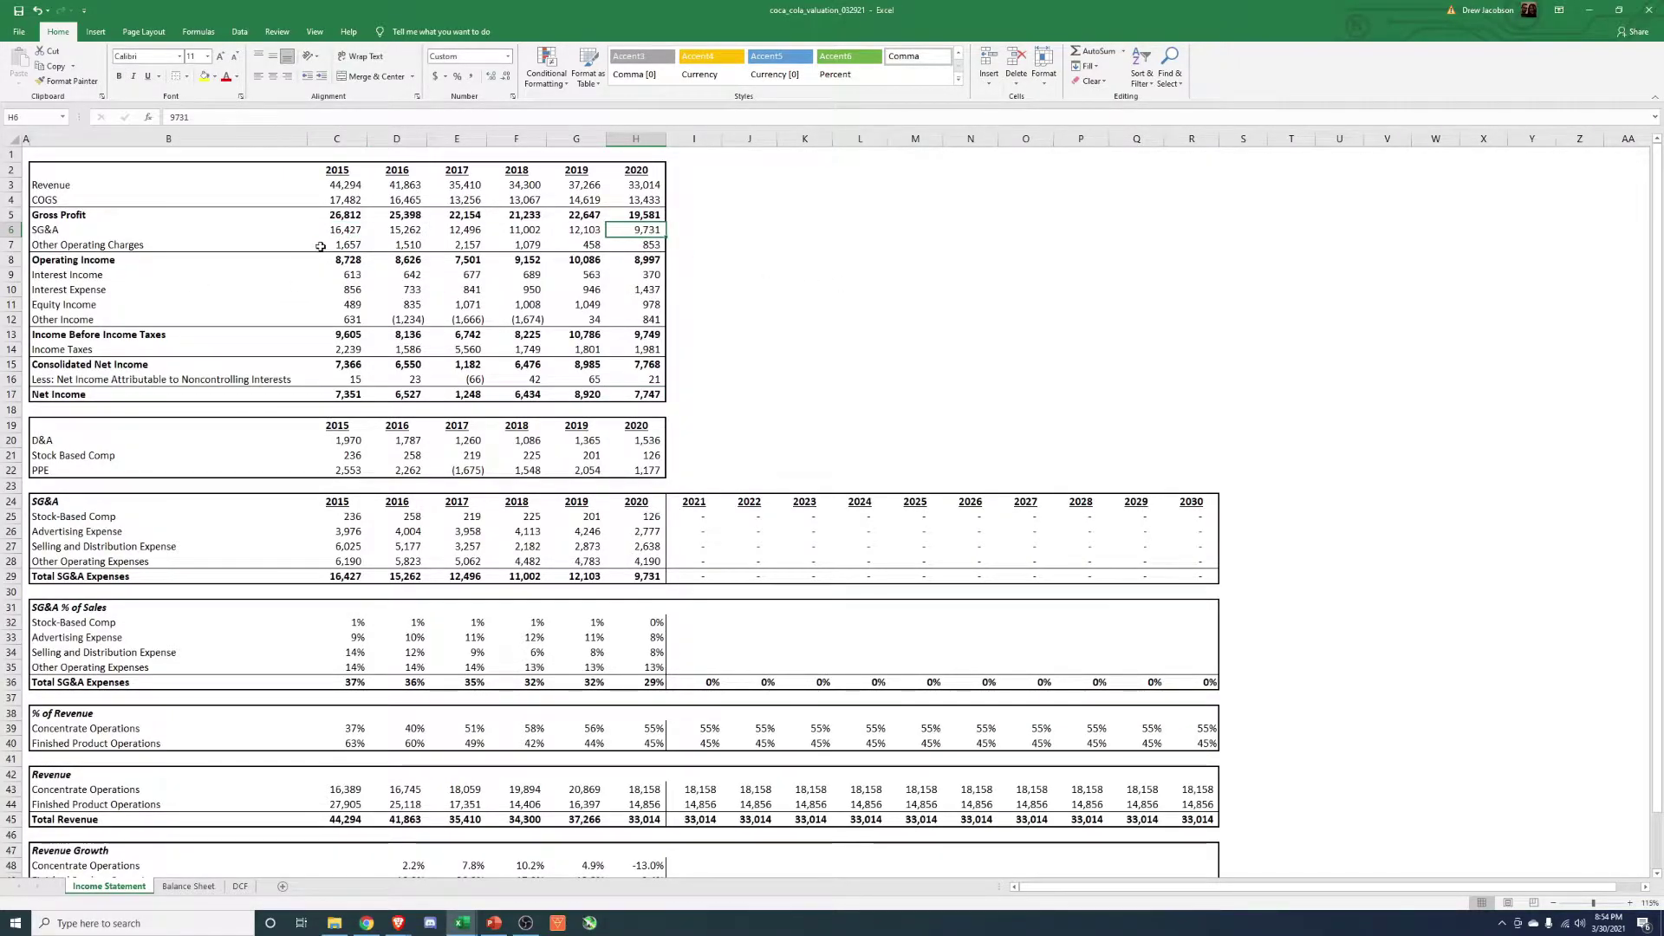
{"action": "left_click", "coordinate": [331, 215]}
{"action": "left_click", "coordinate": [650, 214]}
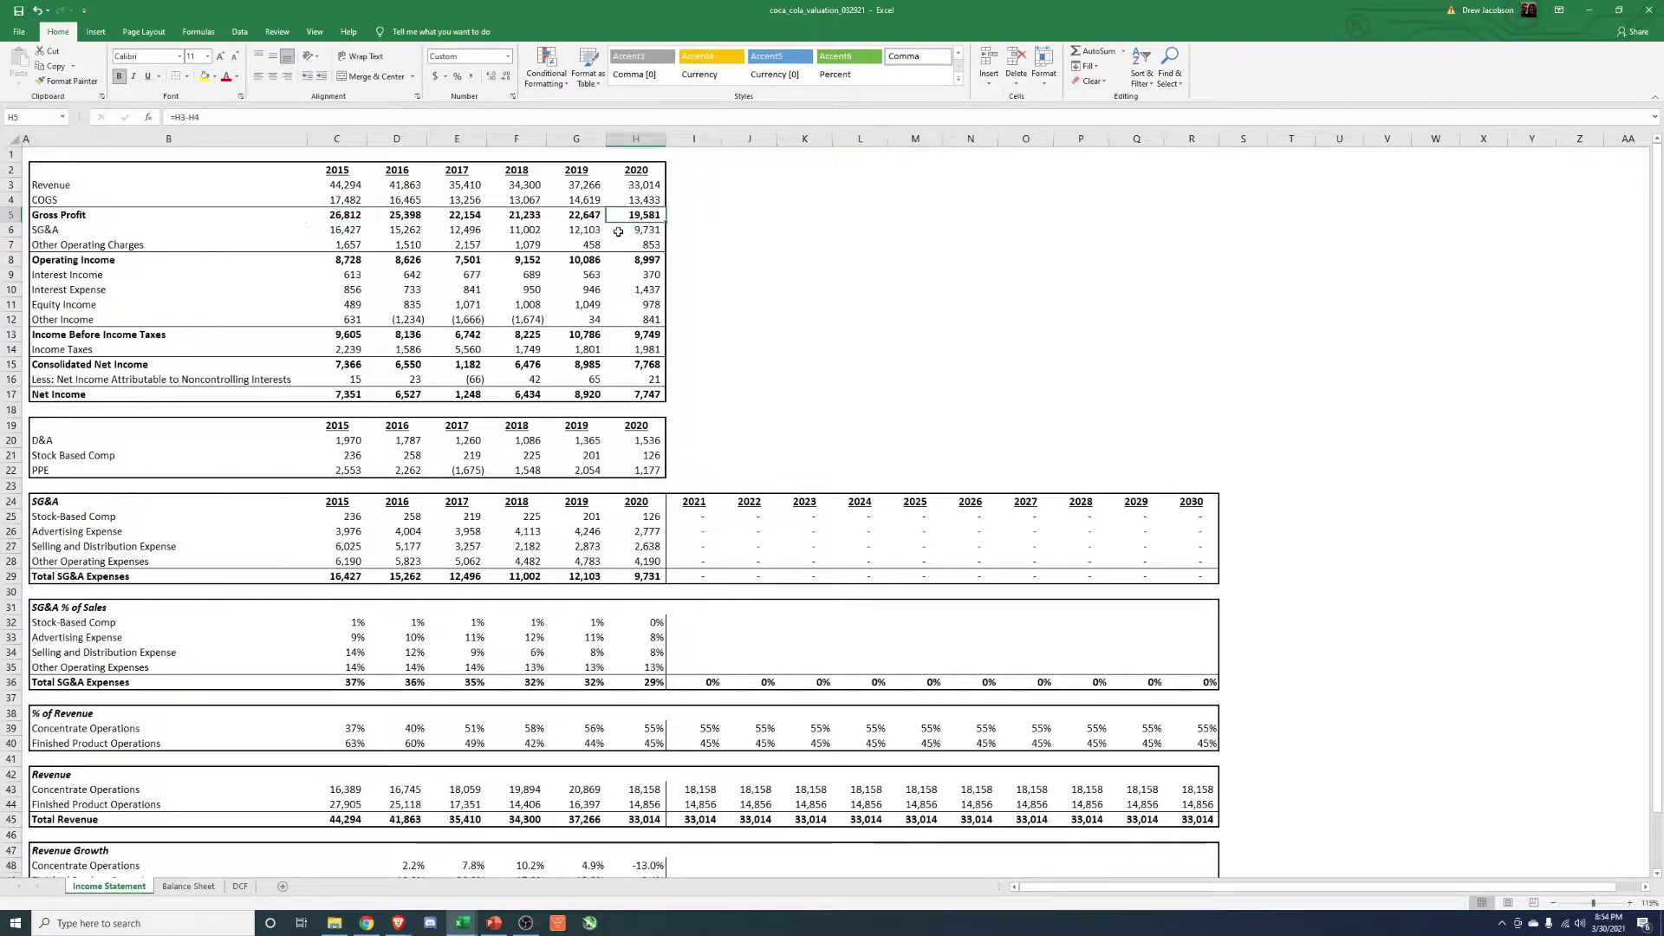
{"action": "left_click", "coordinate": [618, 231]}
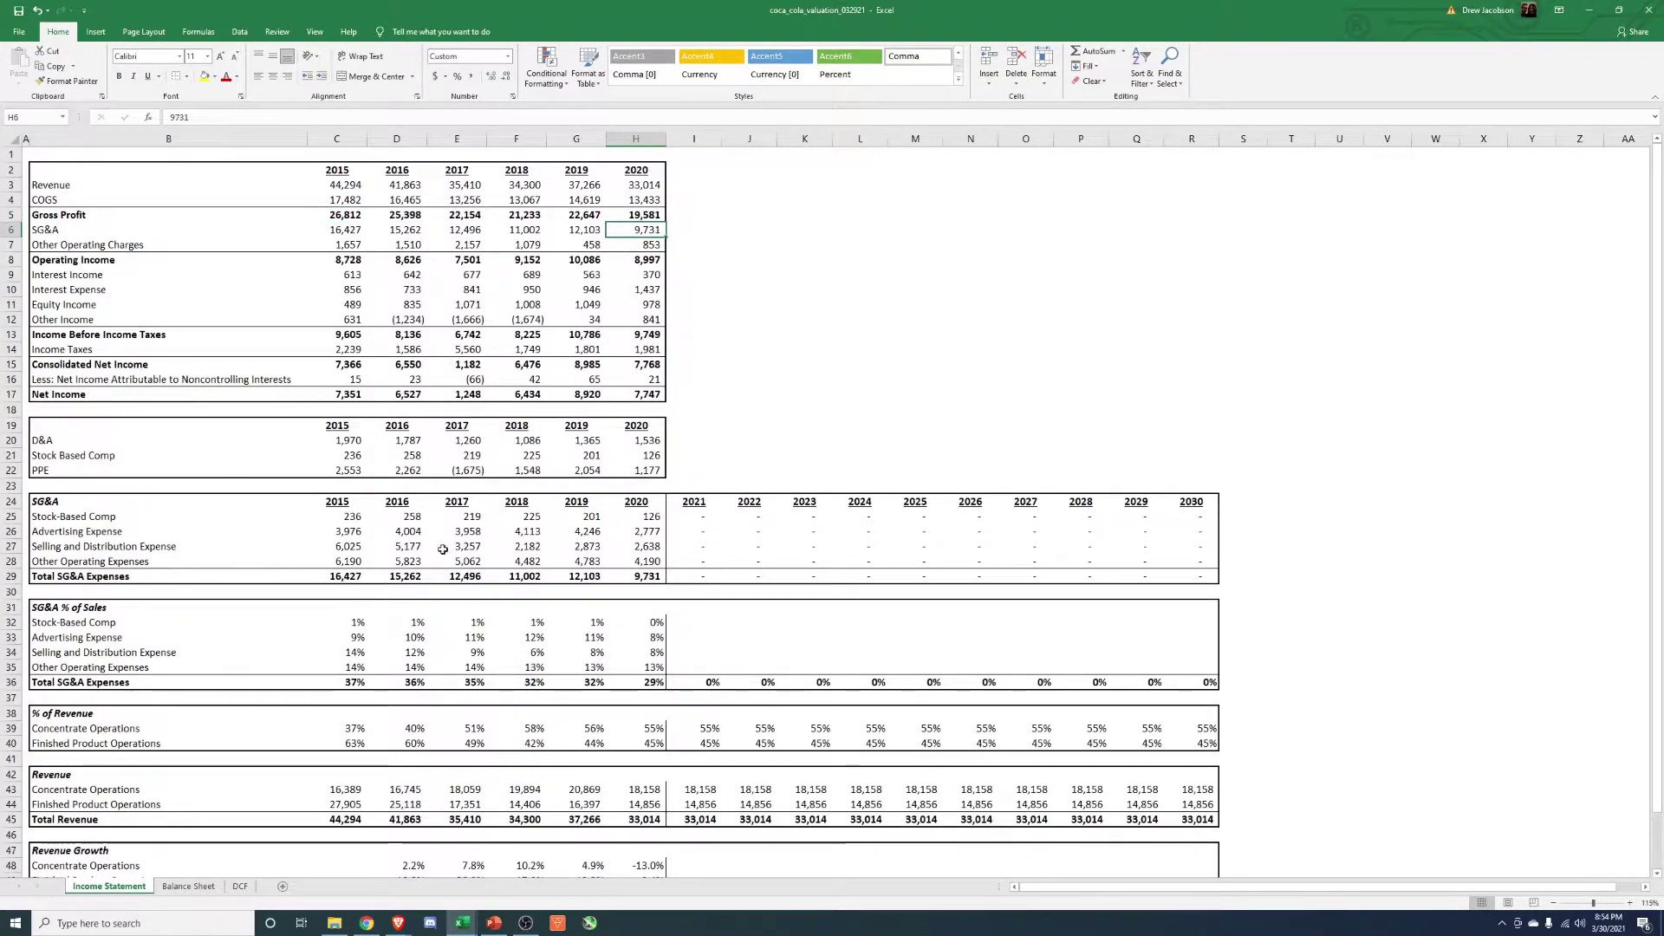
{"action": "left_click", "coordinate": [351, 547]}
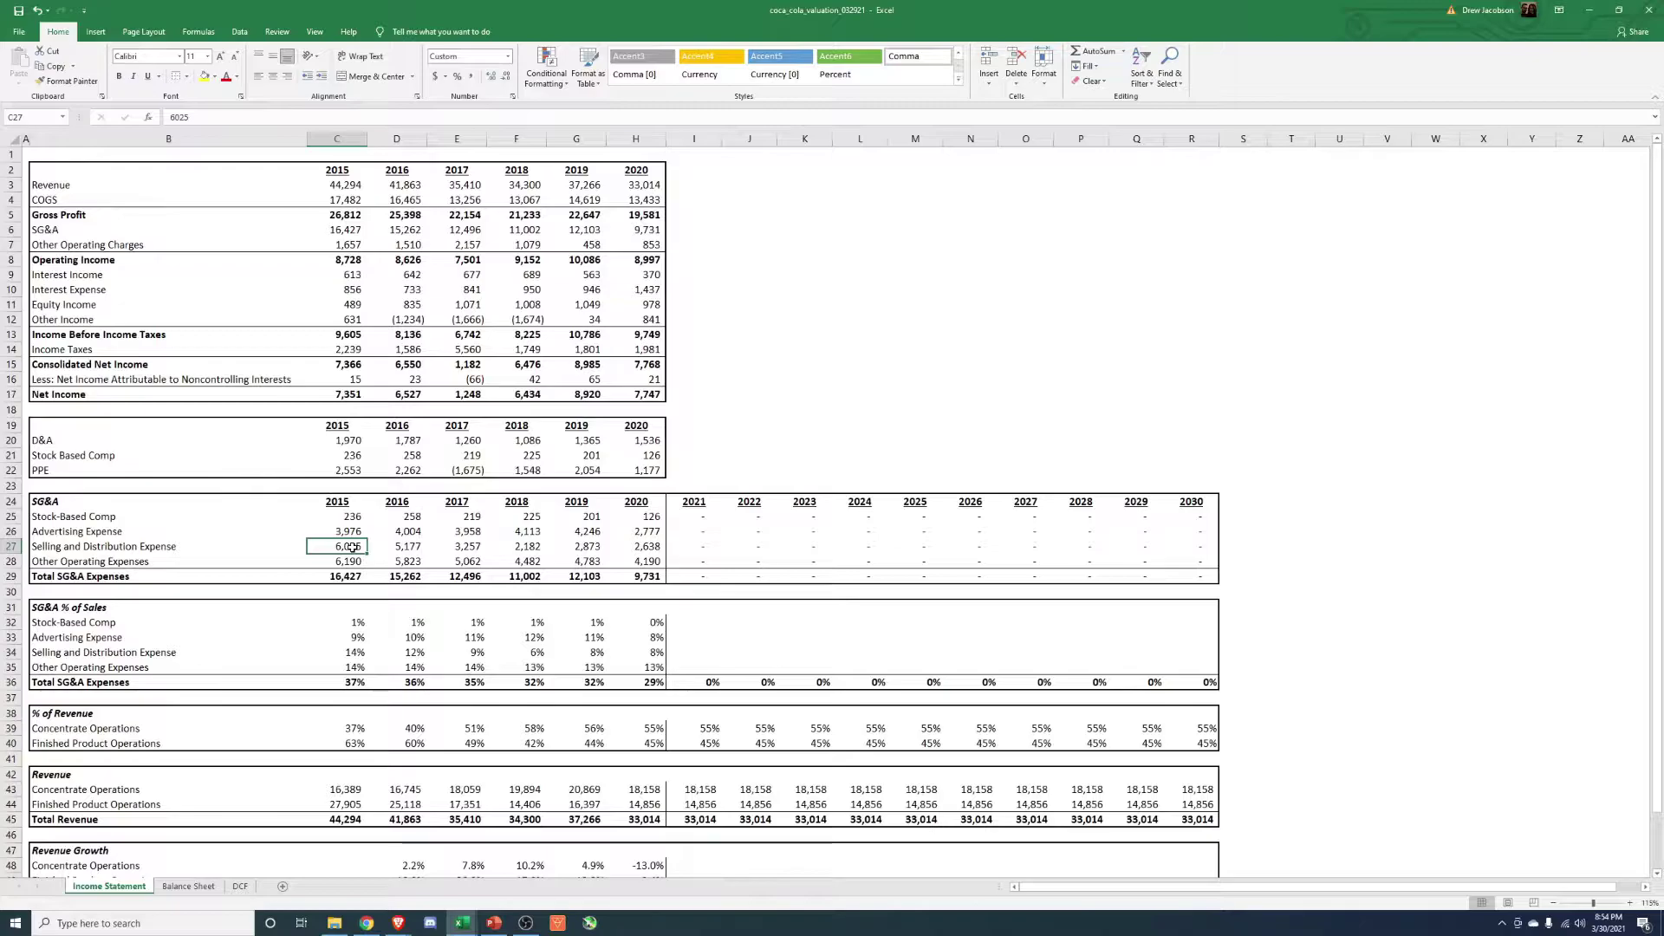
{"action": "left_click", "coordinate": [645, 546]}
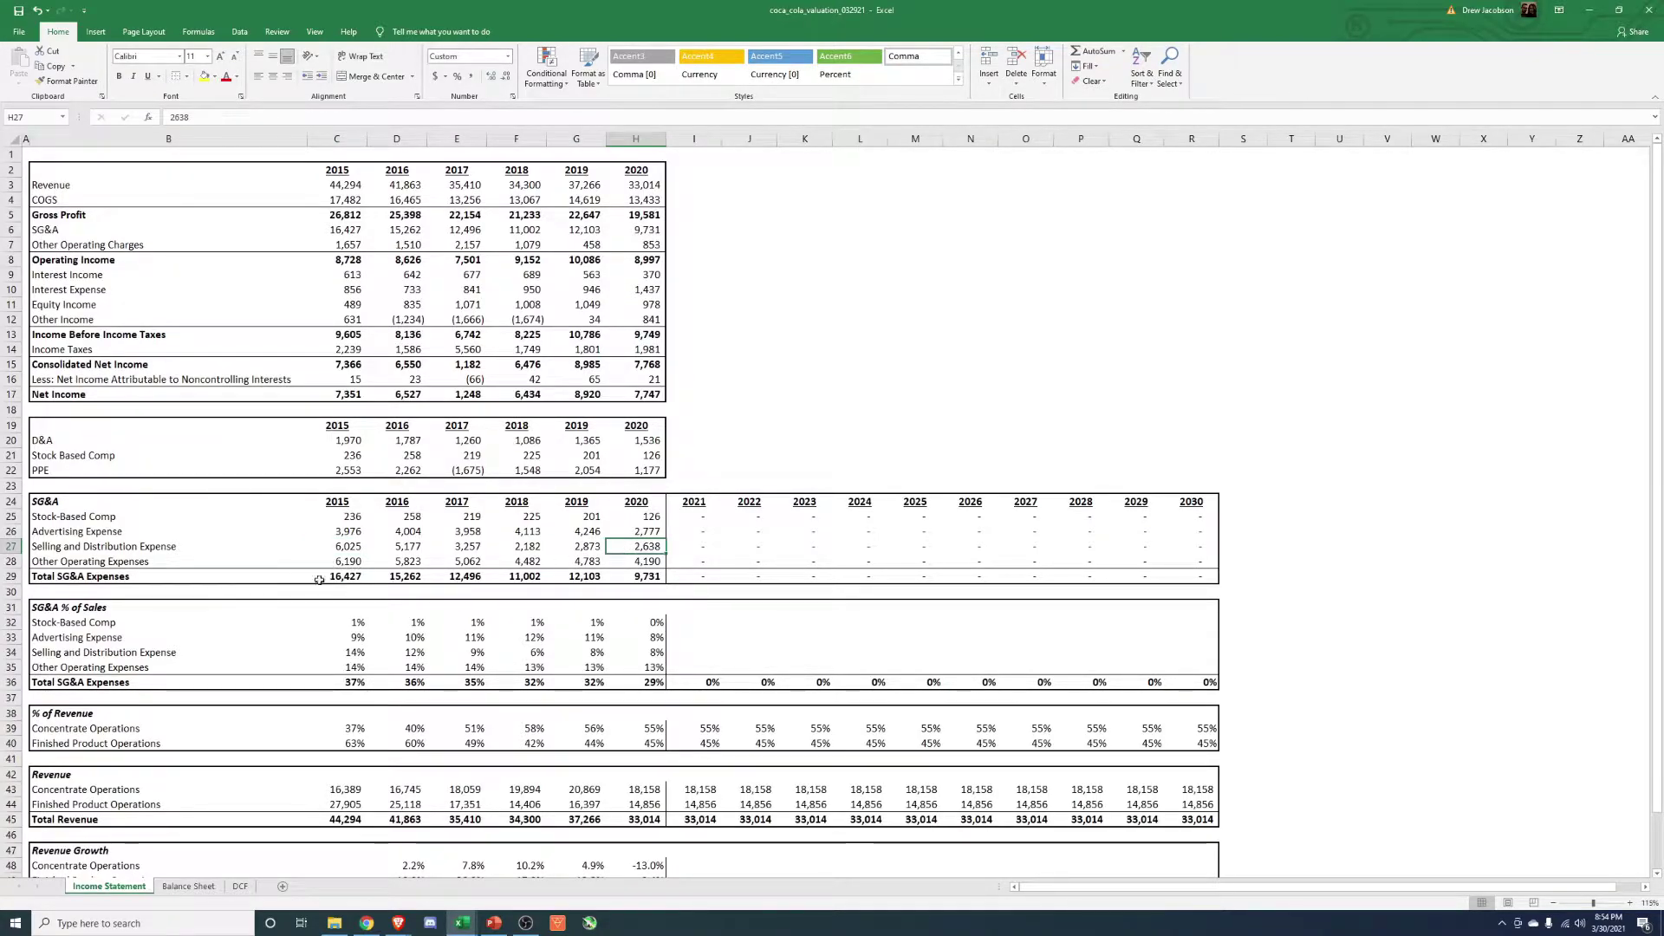
{"action": "left_click", "coordinate": [343, 562]}
{"action": "left_click", "coordinate": [646, 561]}
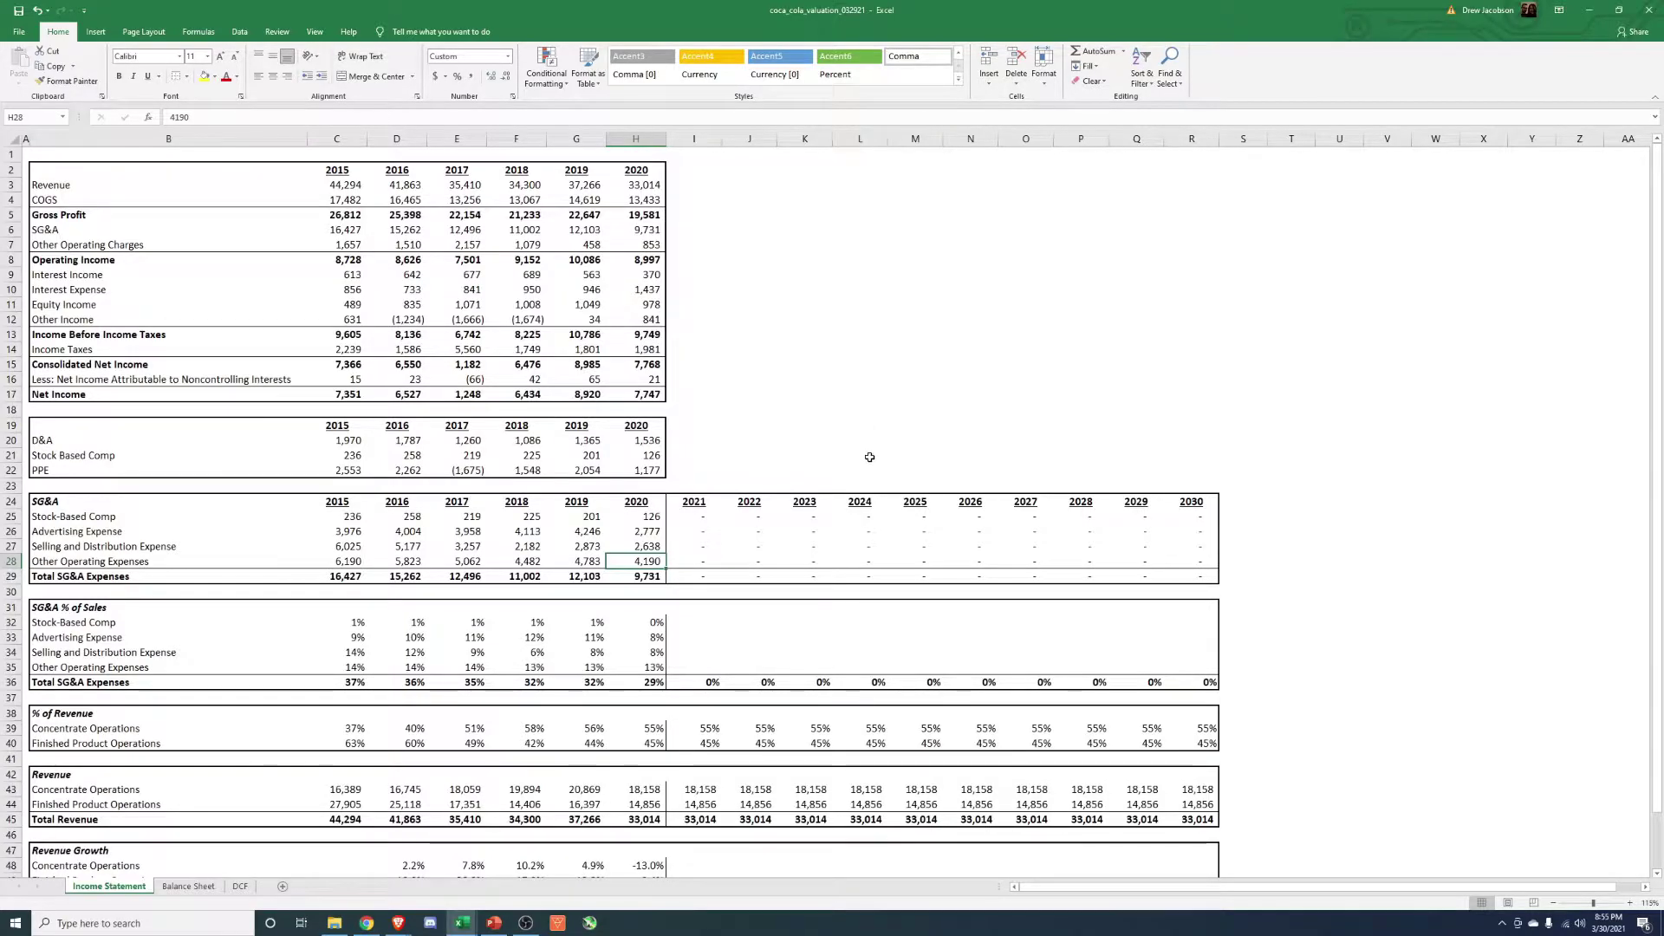
{"action": "scroll", "coordinate": [793, 446], "scroll_direction": "down", "scroll_amount": 4}
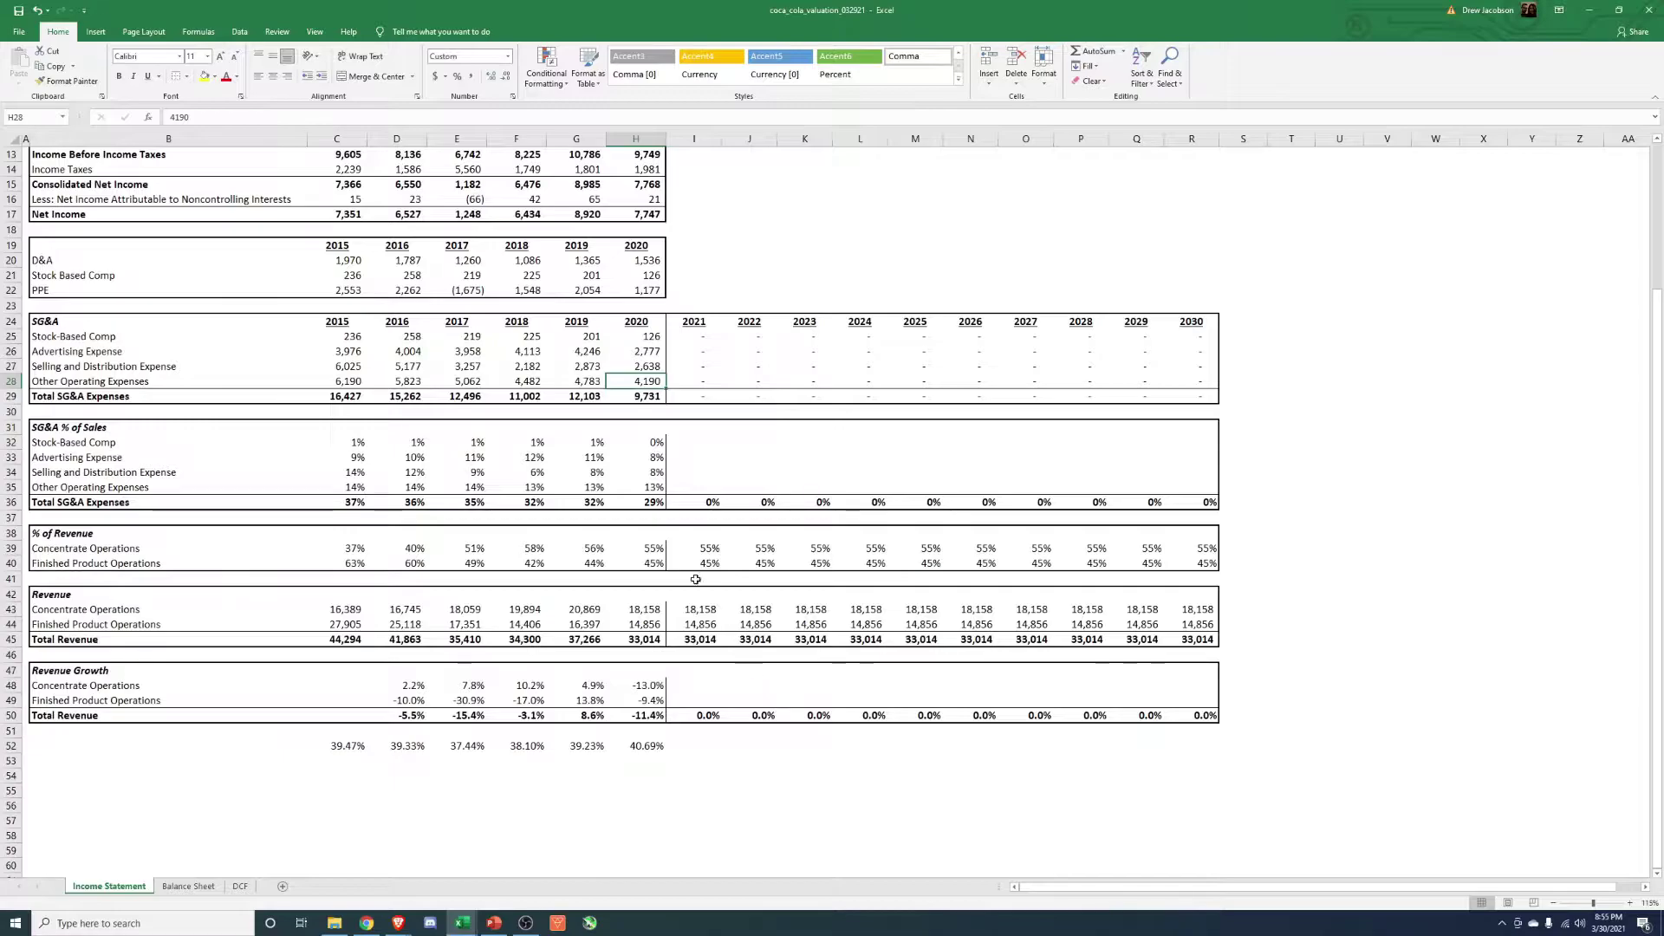
{"action": "left_click_drag", "start_coordinate": [692, 443], "coordinate": [1186, 489]}
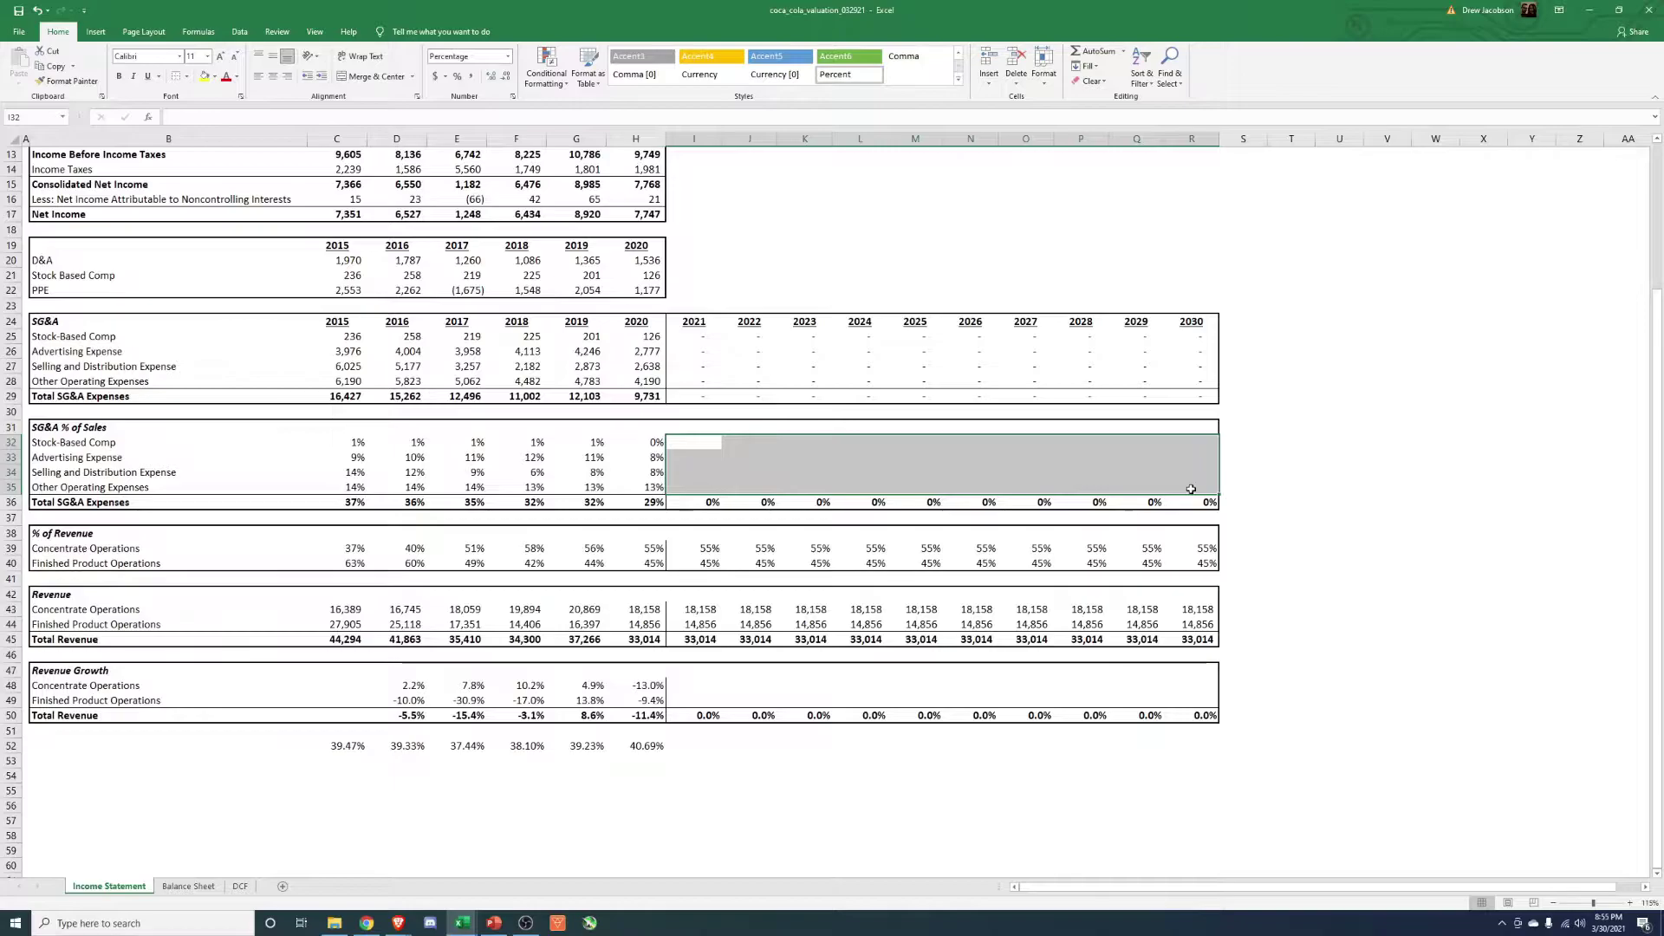
{"action": "left_click", "coordinate": [694, 685]}
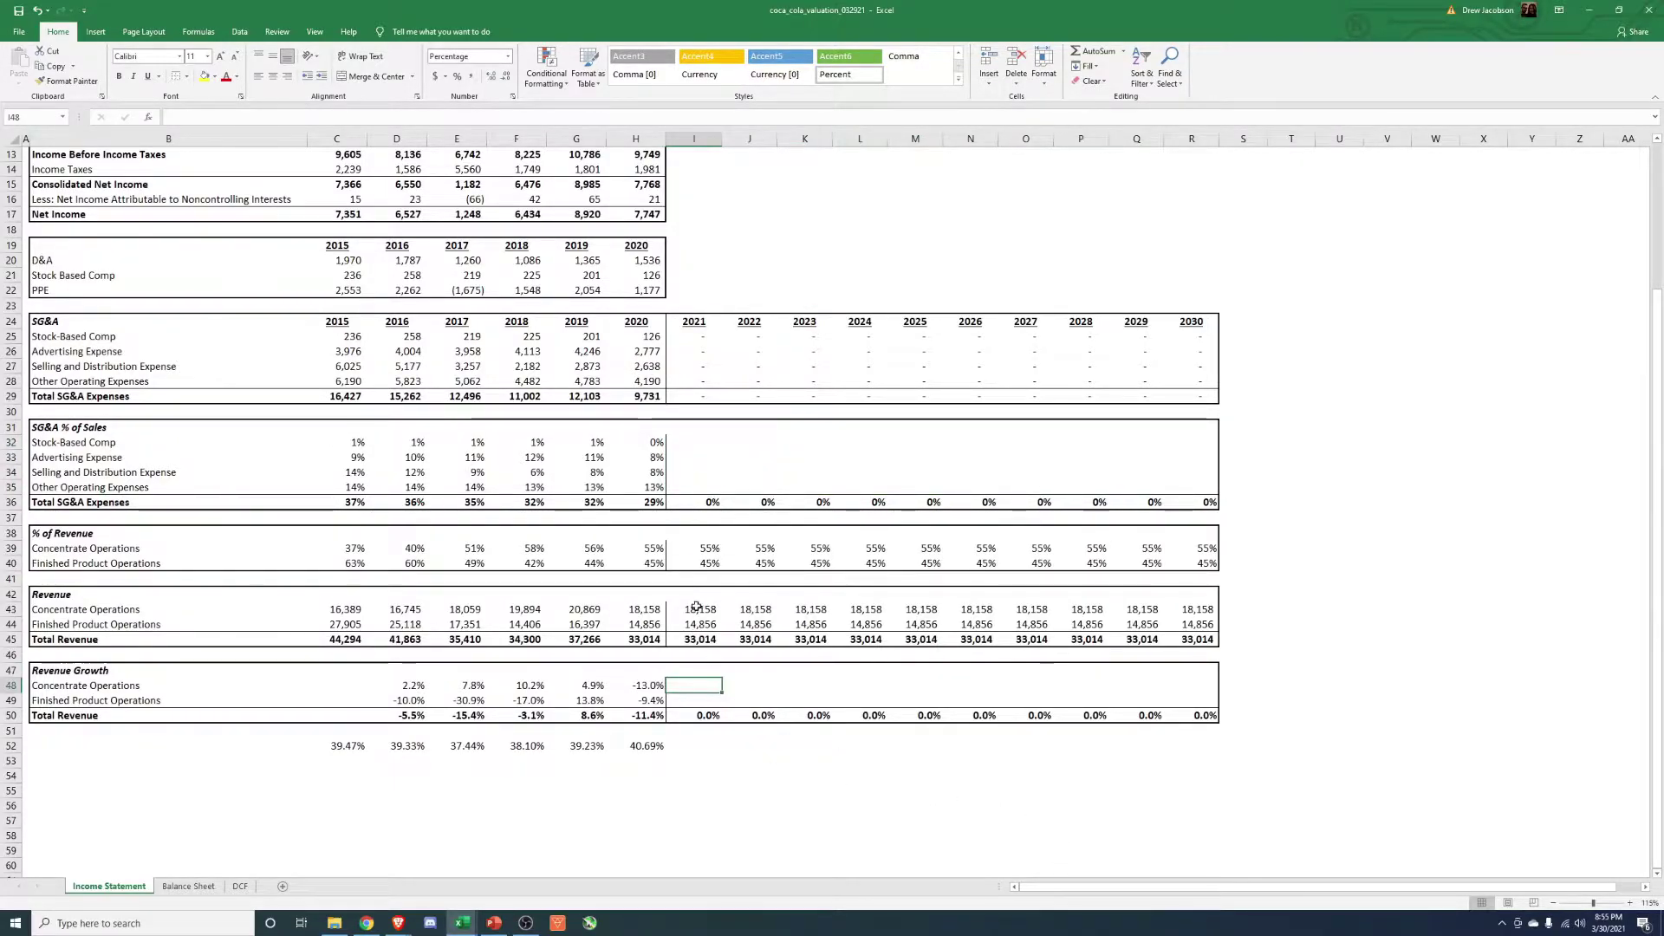
{"action": "left_click", "coordinate": [684, 139]}
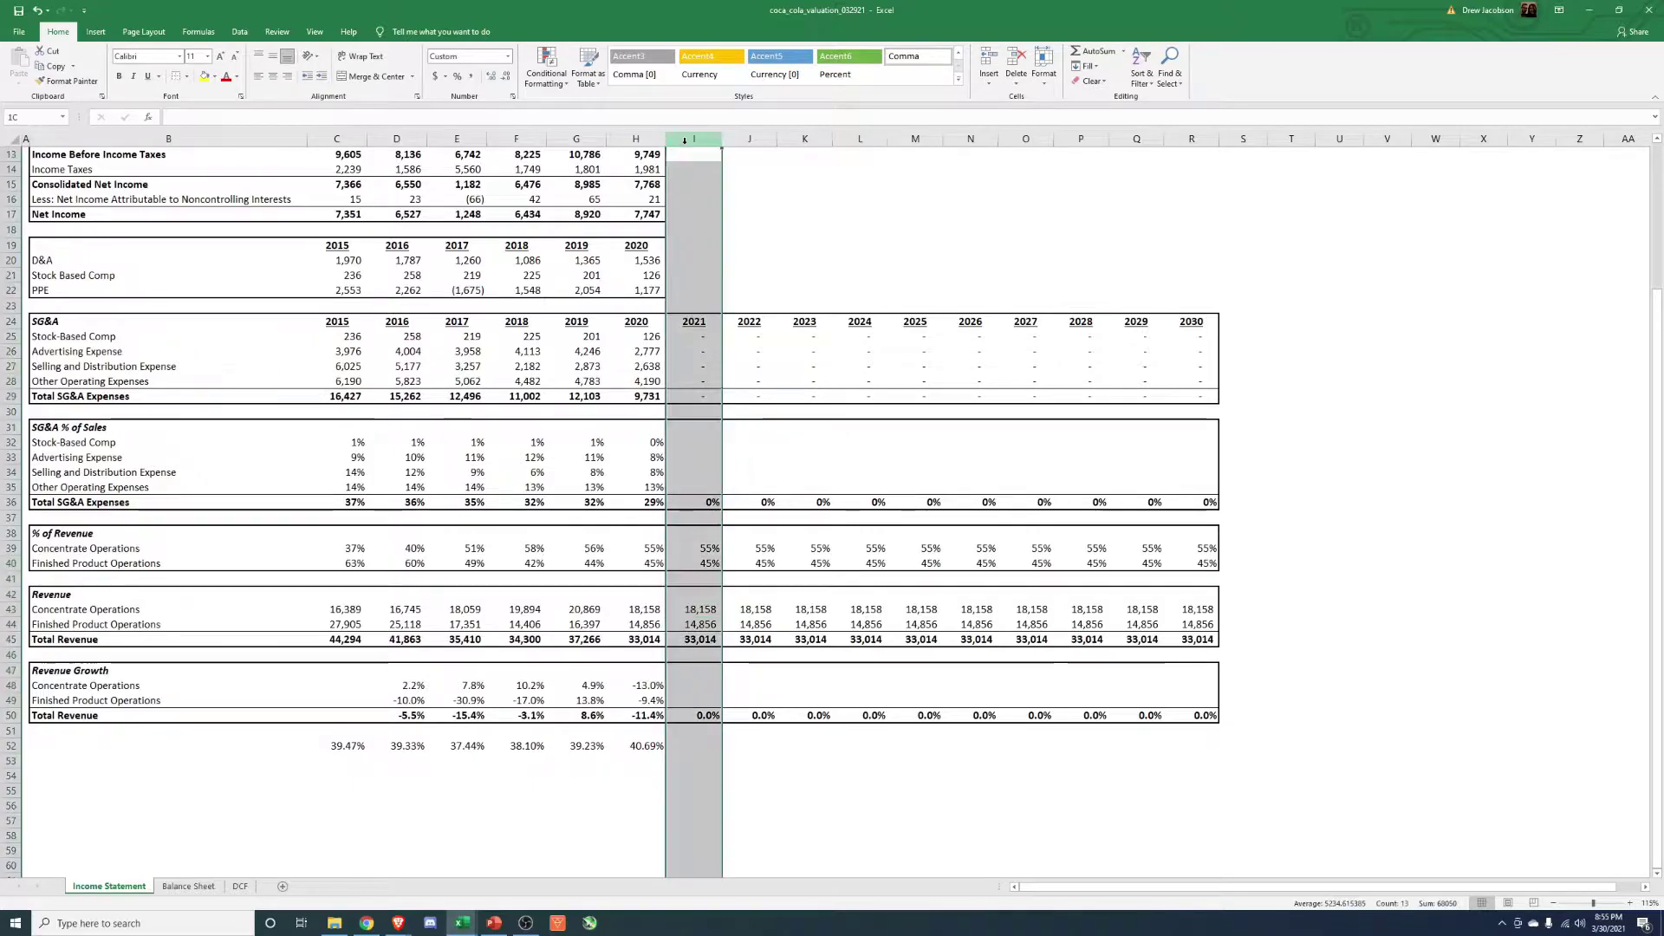
{"action": "left_click", "coordinate": [576, 140]}
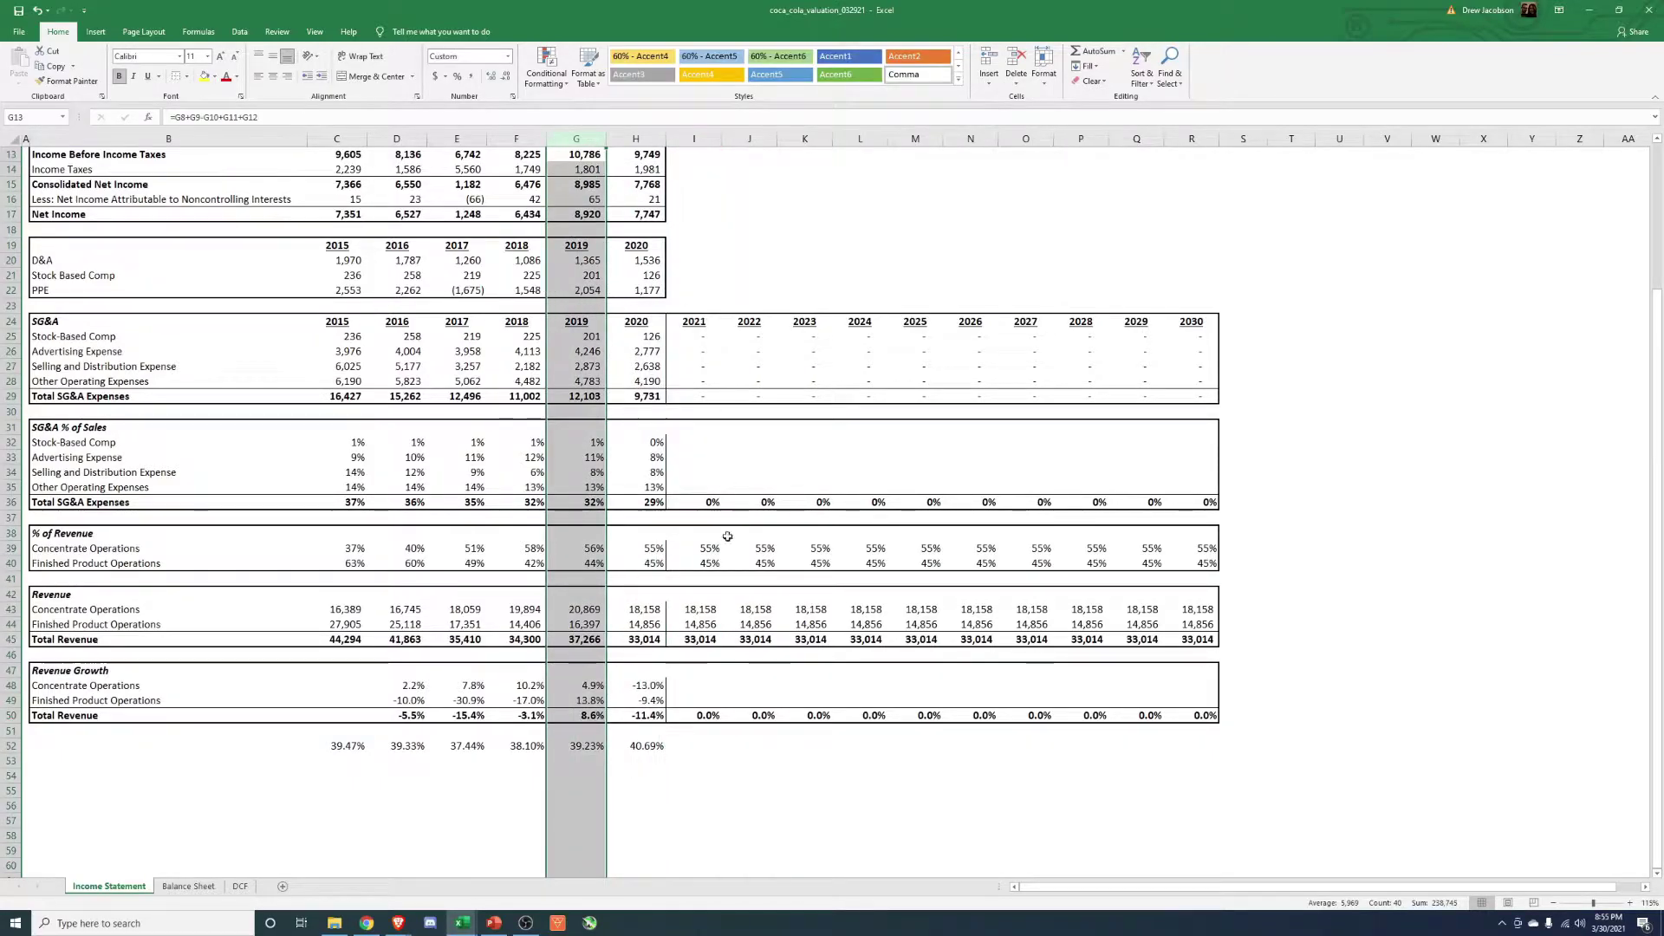
{"action": "left_click", "coordinate": [704, 685]}
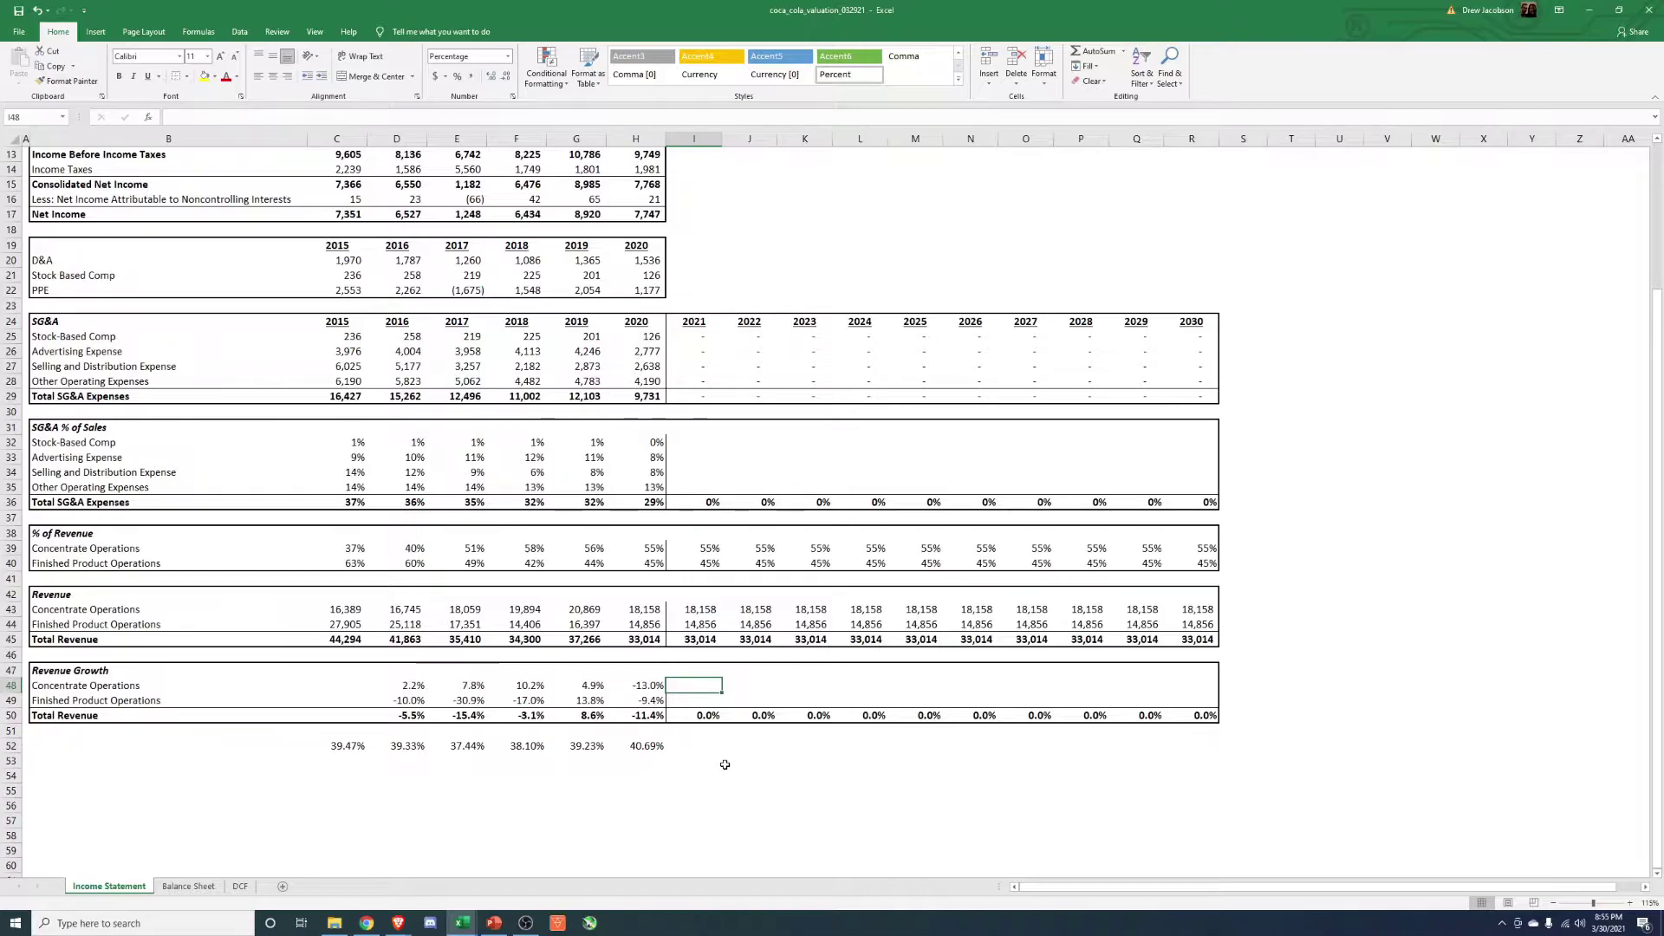
{"action": "type", "text": "10"}
{"action": "key", "text": "ctrl+Return"}
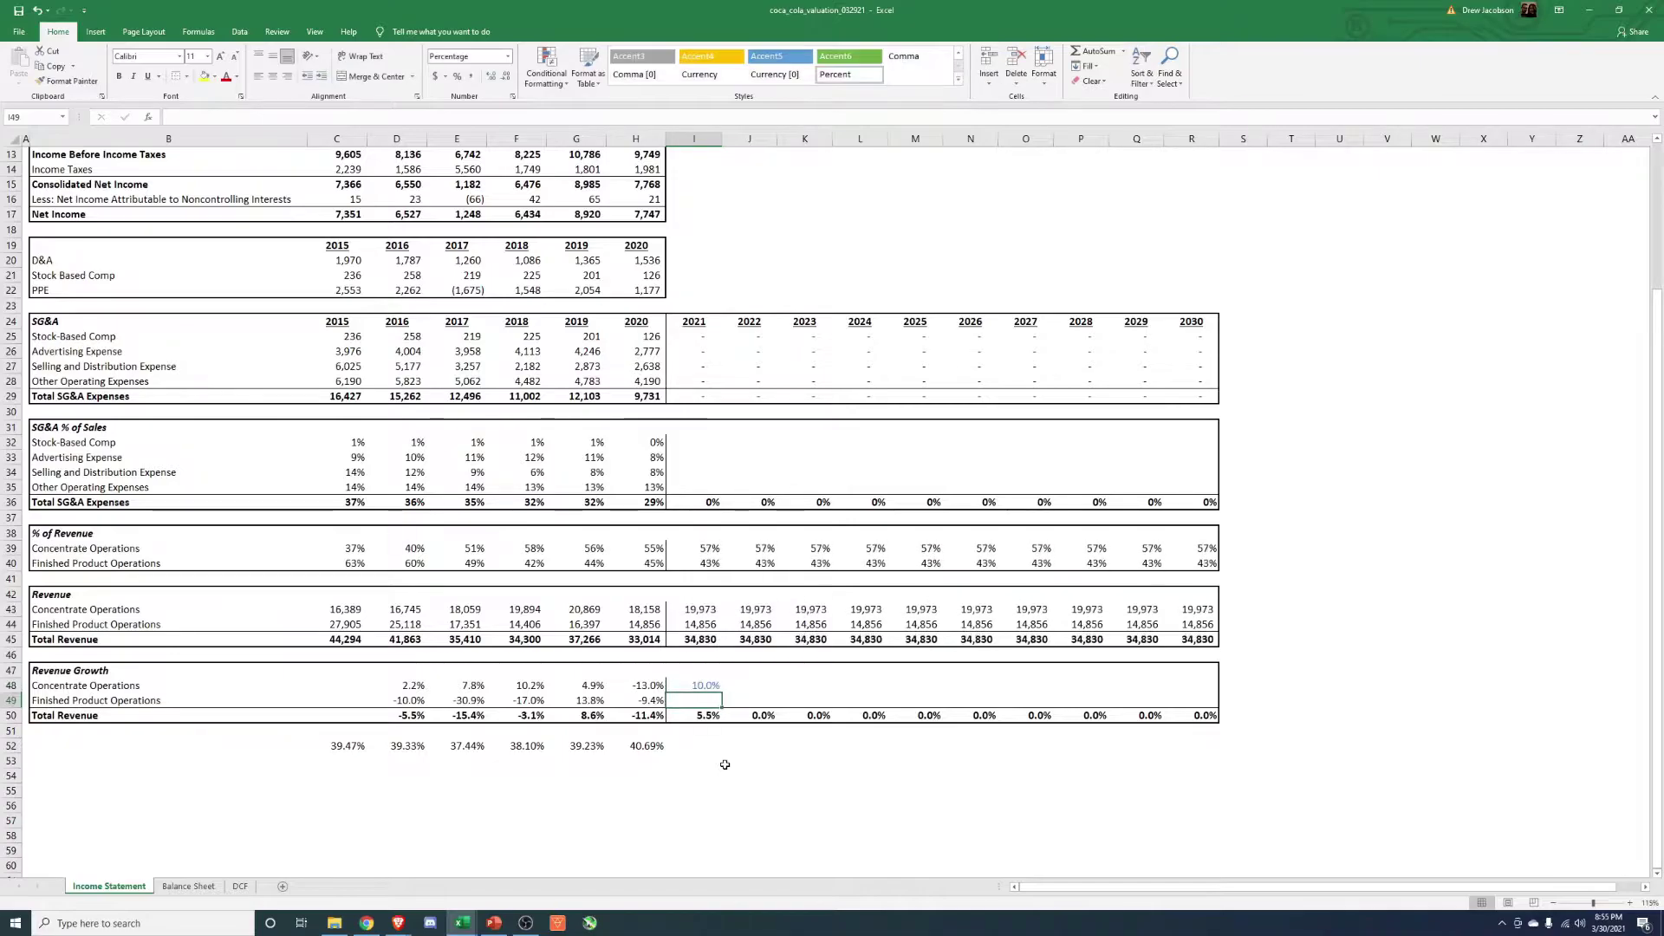
{"action": "type", "text": "15"}
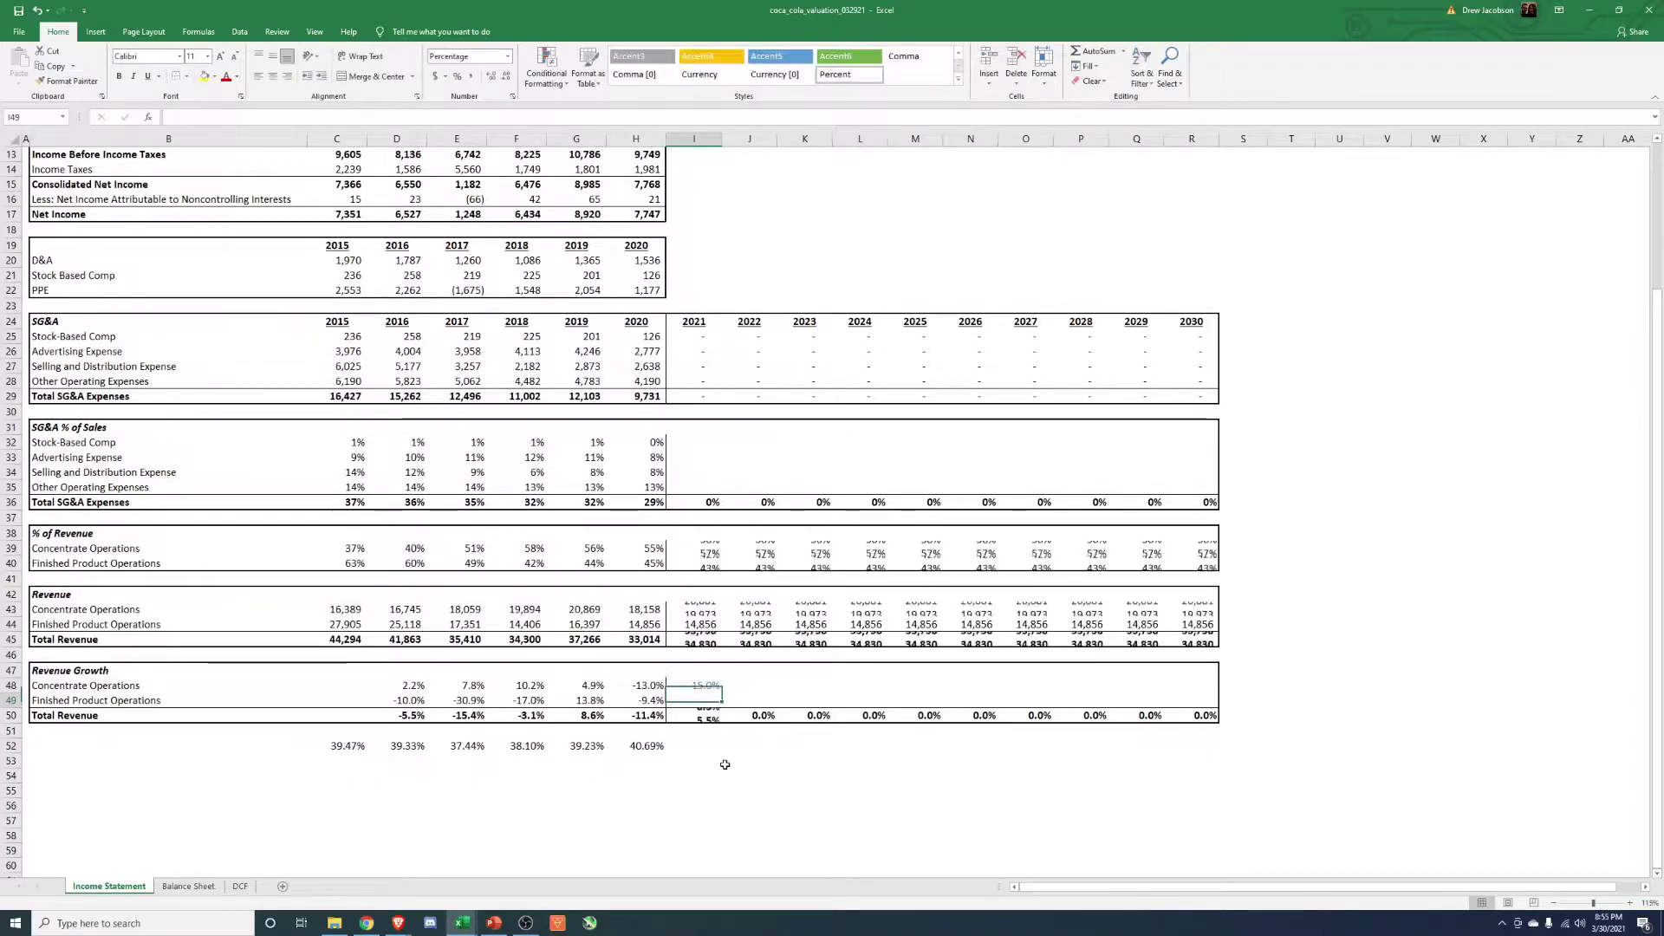
{"action": "key", "text": "ctrl+Return"}
{"action": "key", "text": "Up"}
{"action": "key", "text": "Up"}
{"action": "key", "text": "Up"}
{"action": "key", "text": "Up"}
{"action": "key", "text": "Up"}
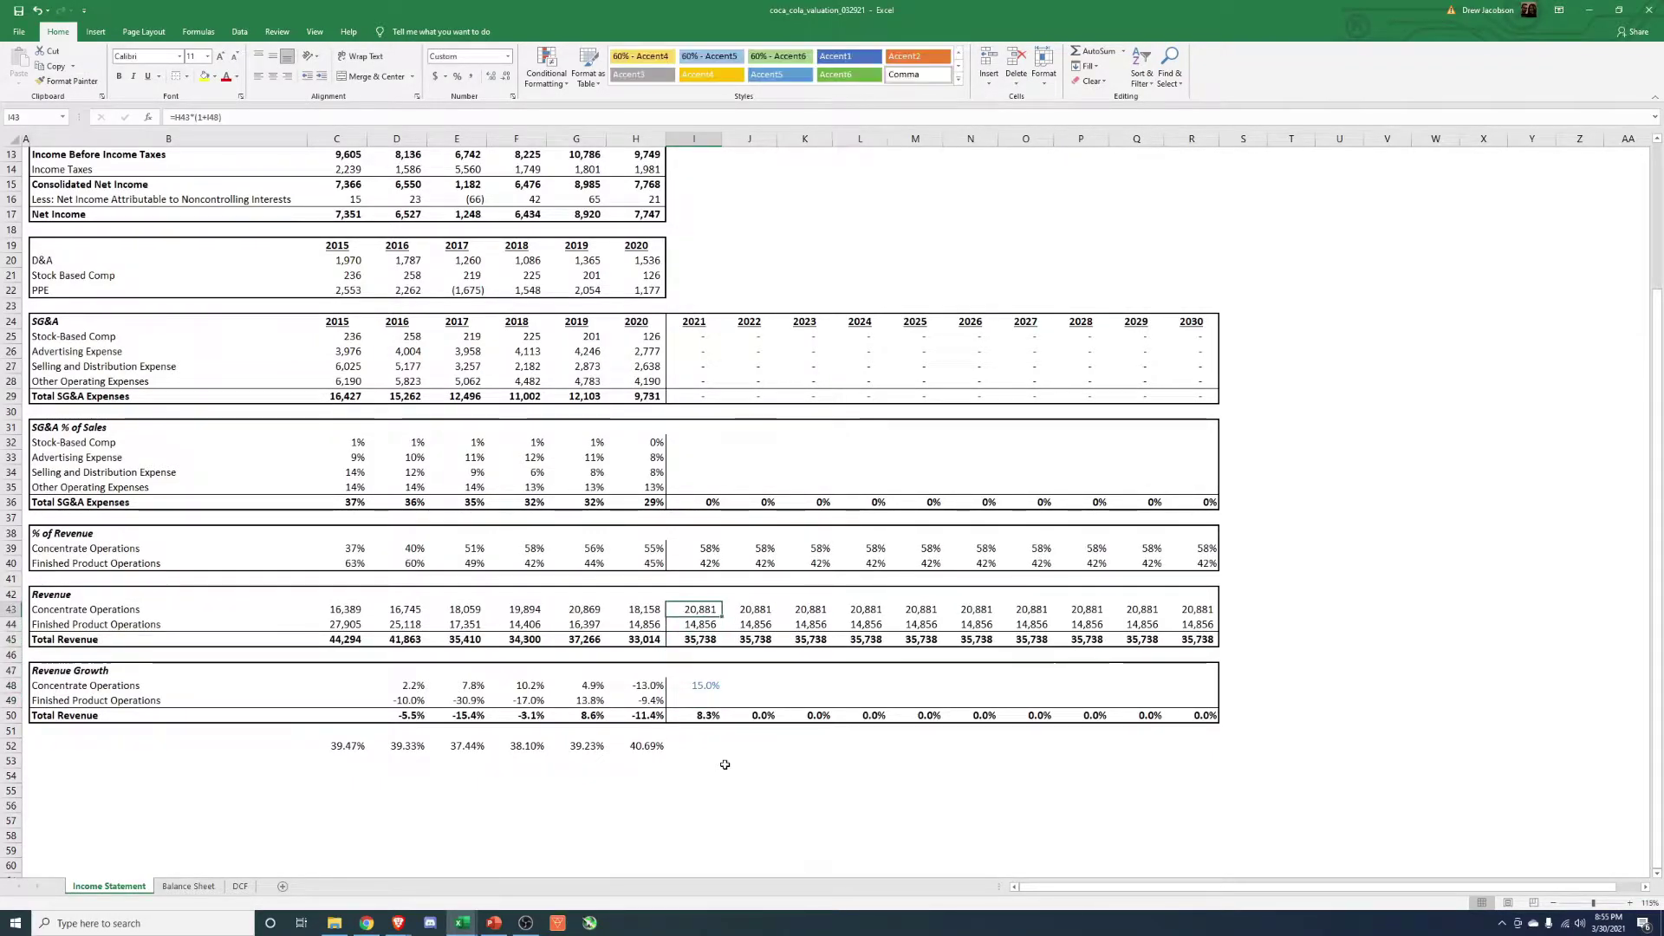
{"action": "left_click", "coordinate": [595, 607], "text": "ctrl"}
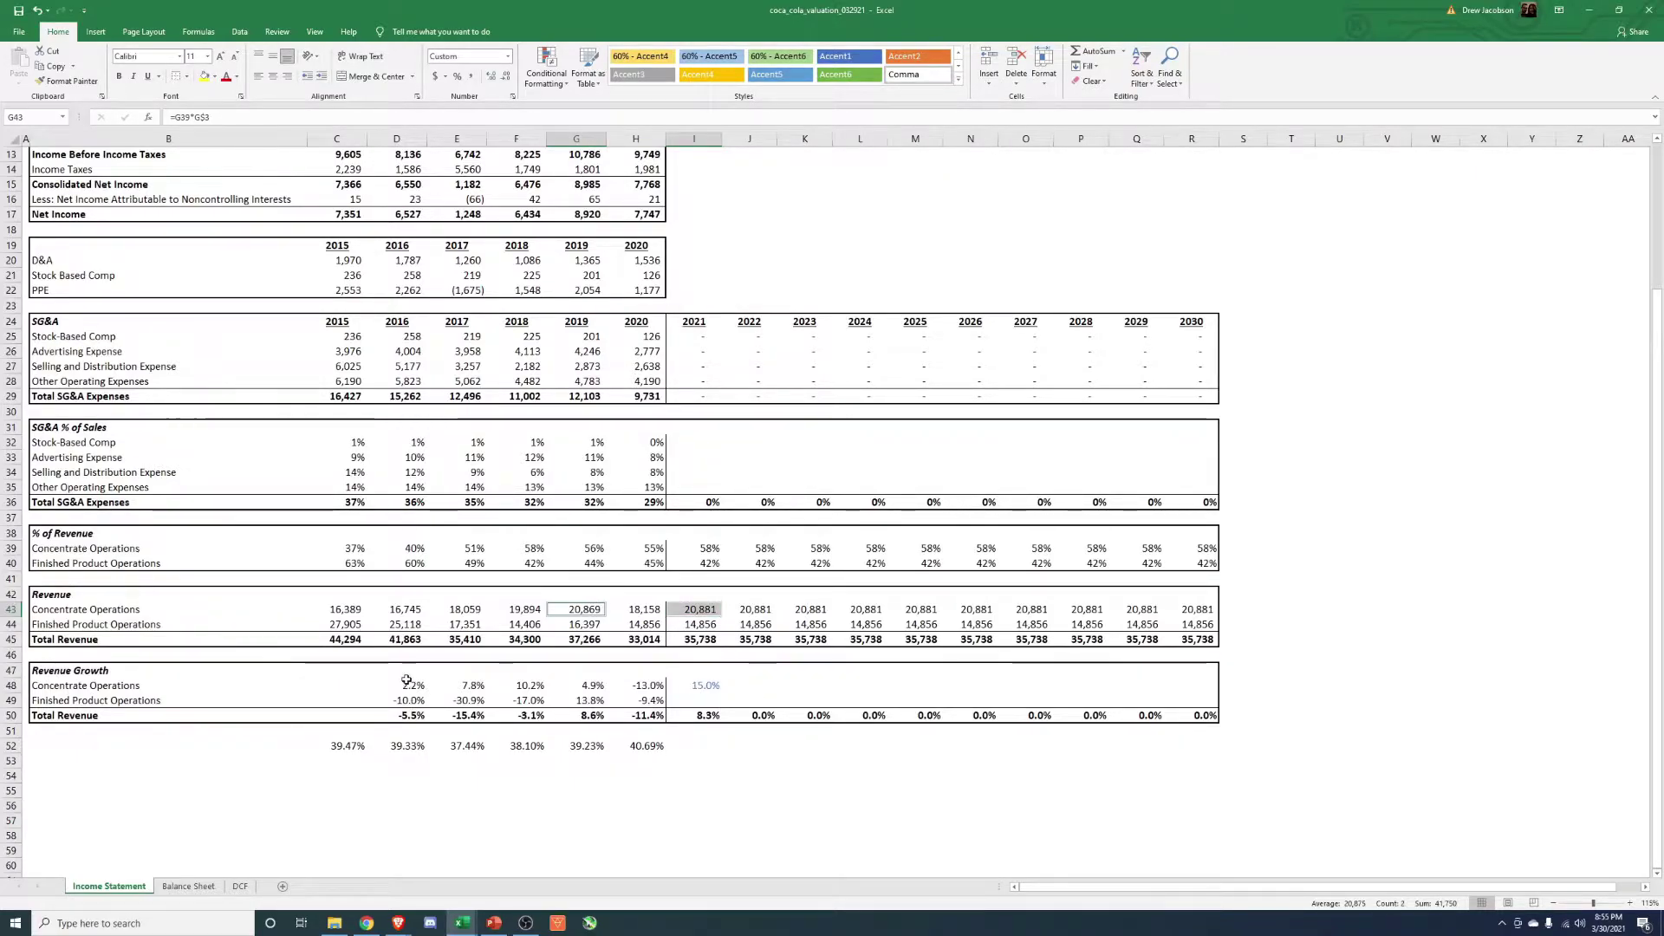
{"action": "left_click_drag", "start_coordinate": [406, 680], "coordinate": [645, 684]}
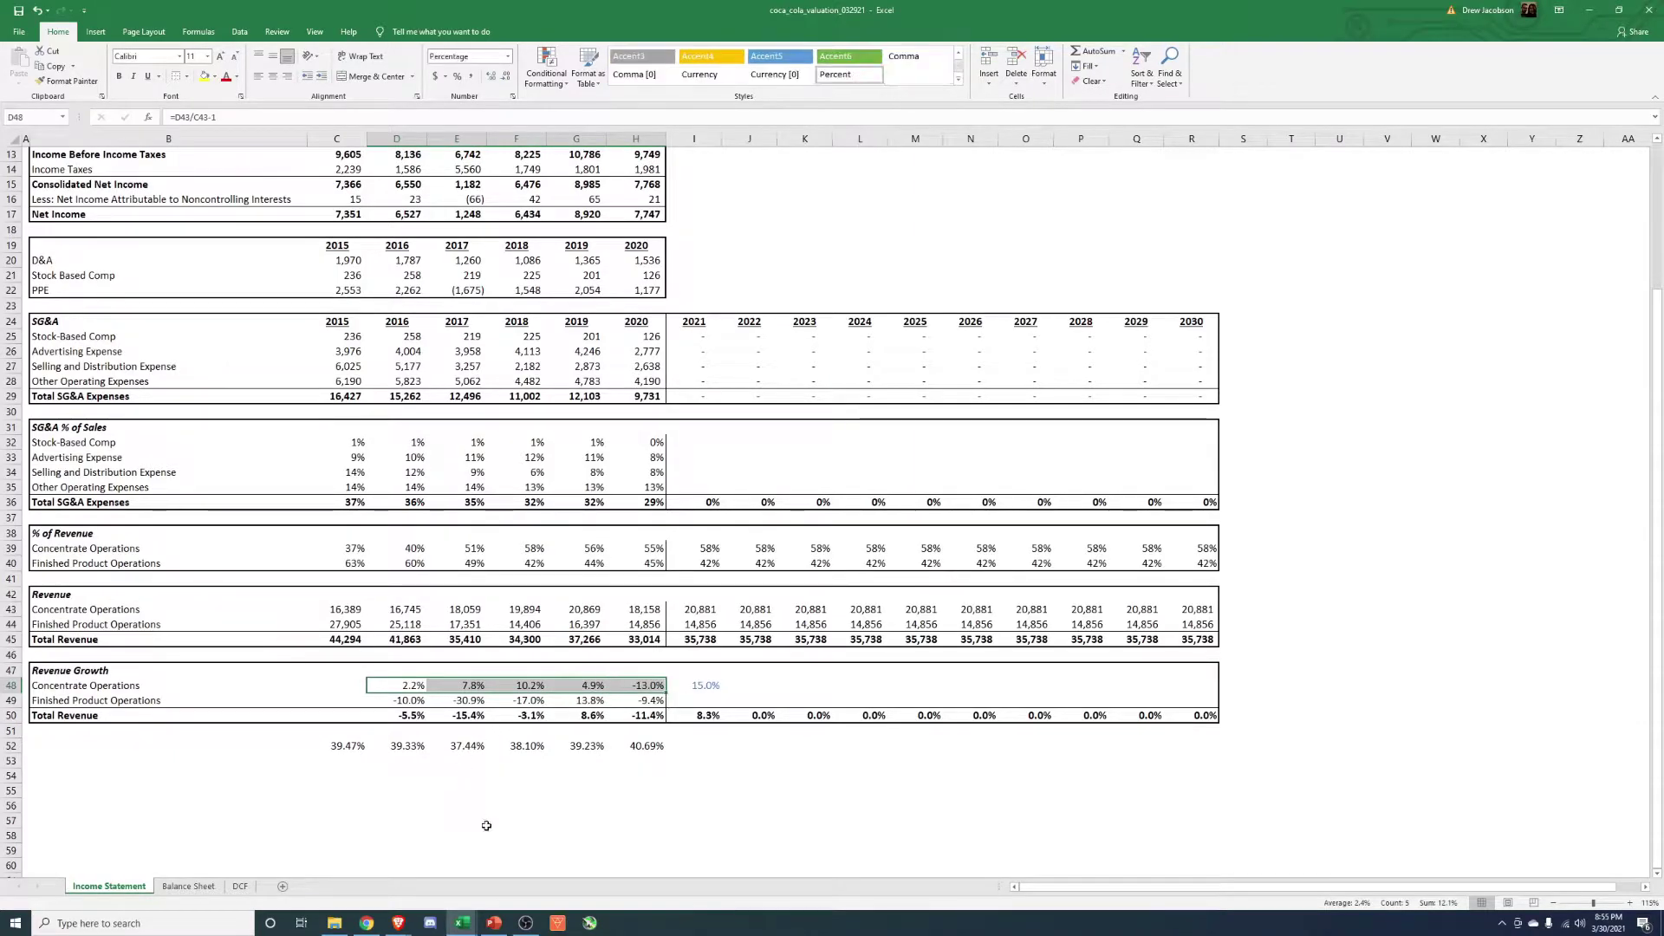
{"action": "left_click_drag", "start_coordinate": [407, 685], "coordinate": [605, 685]}
{"action": "scroll", "coordinate": [605, 686], "scroll_direction": "up", "scroll_amount": 2}
{"action": "scroll", "coordinate": [603, 686], "scroll_direction": "down", "scroll_amount": 2}
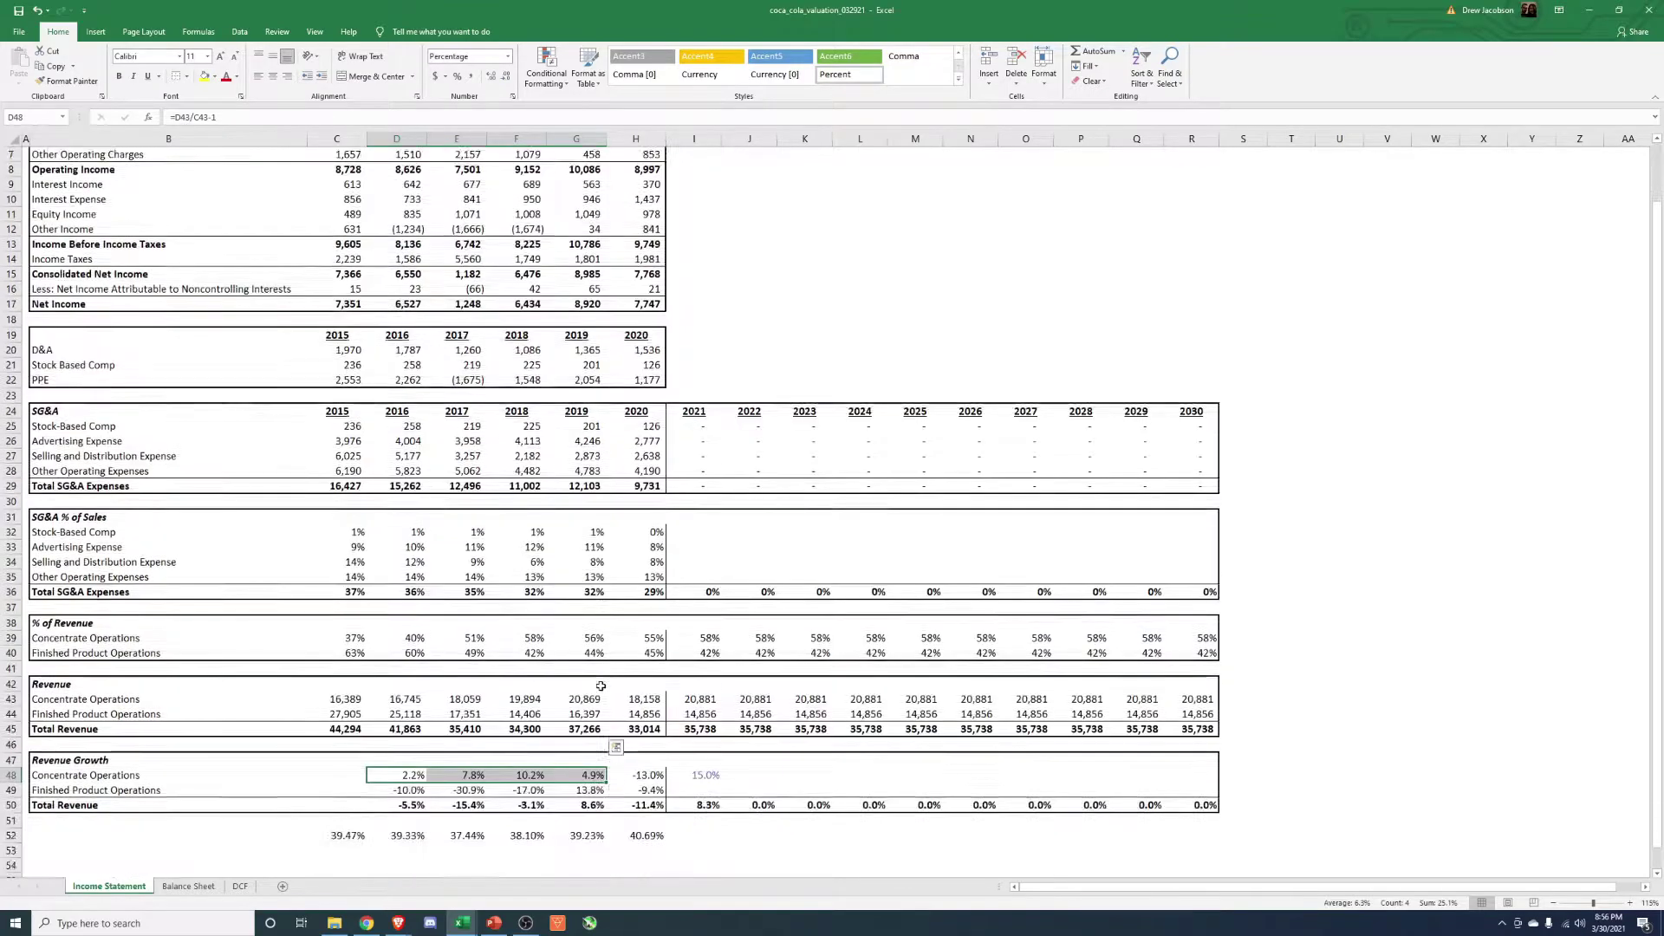
{"action": "scroll", "coordinate": [600, 694], "scroll_direction": "down", "scroll_amount": 1}
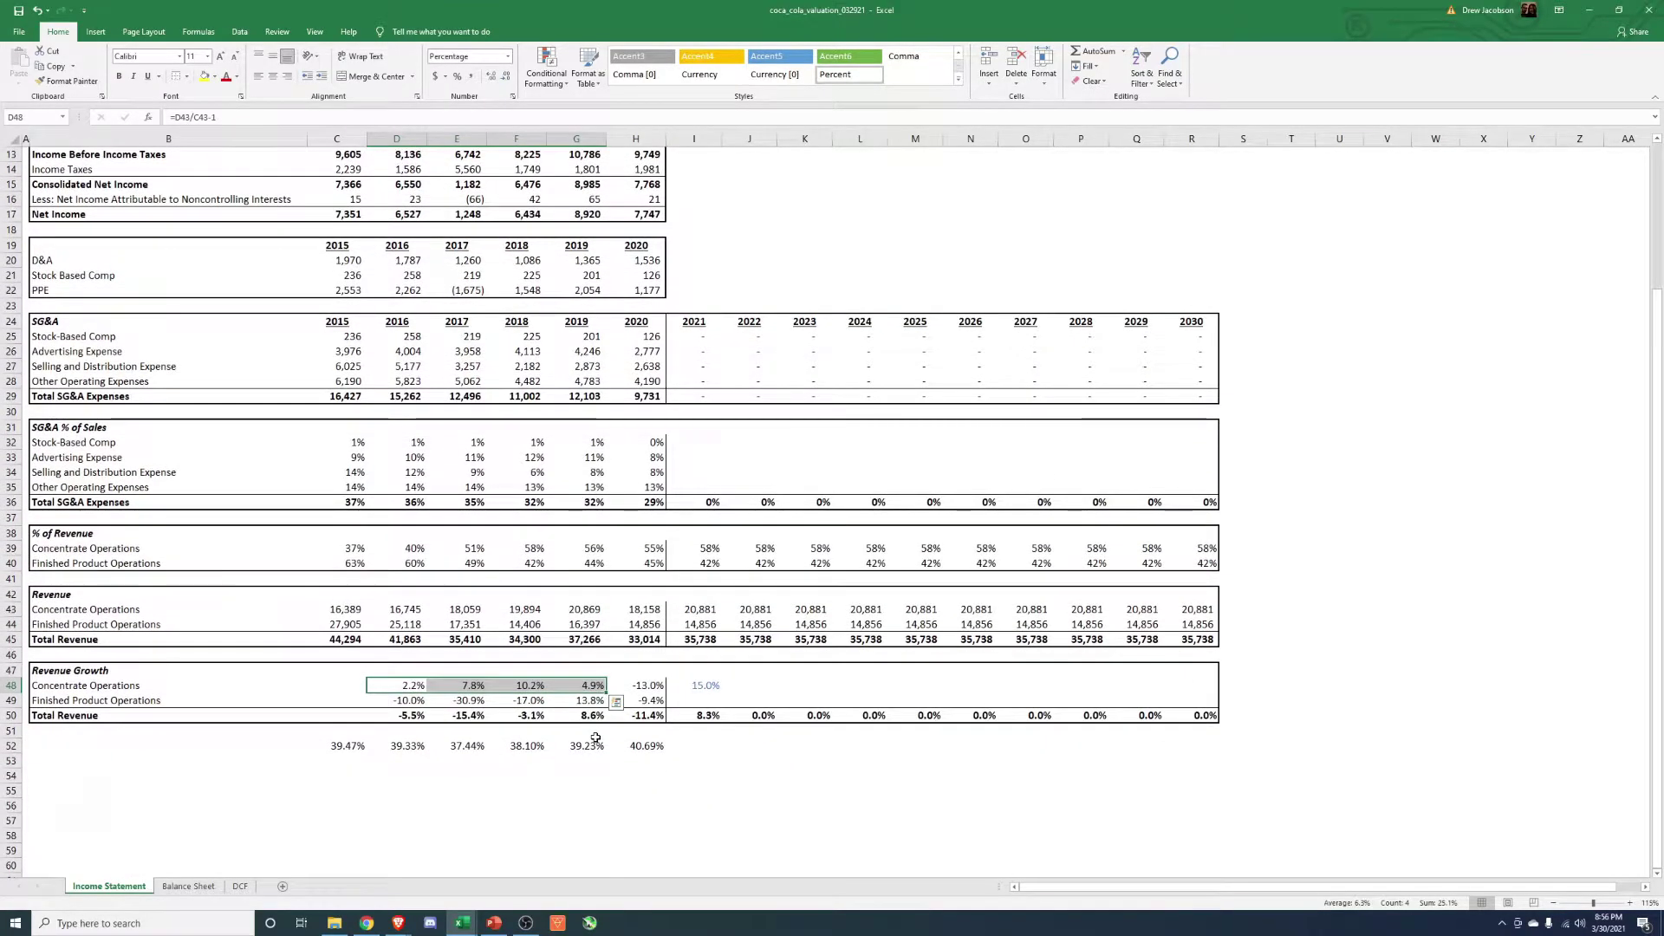
- Set Concentrate Operations growth to 6.3% for every year 2022–2030
{"action": "left_click", "coordinate": [754, 686]}
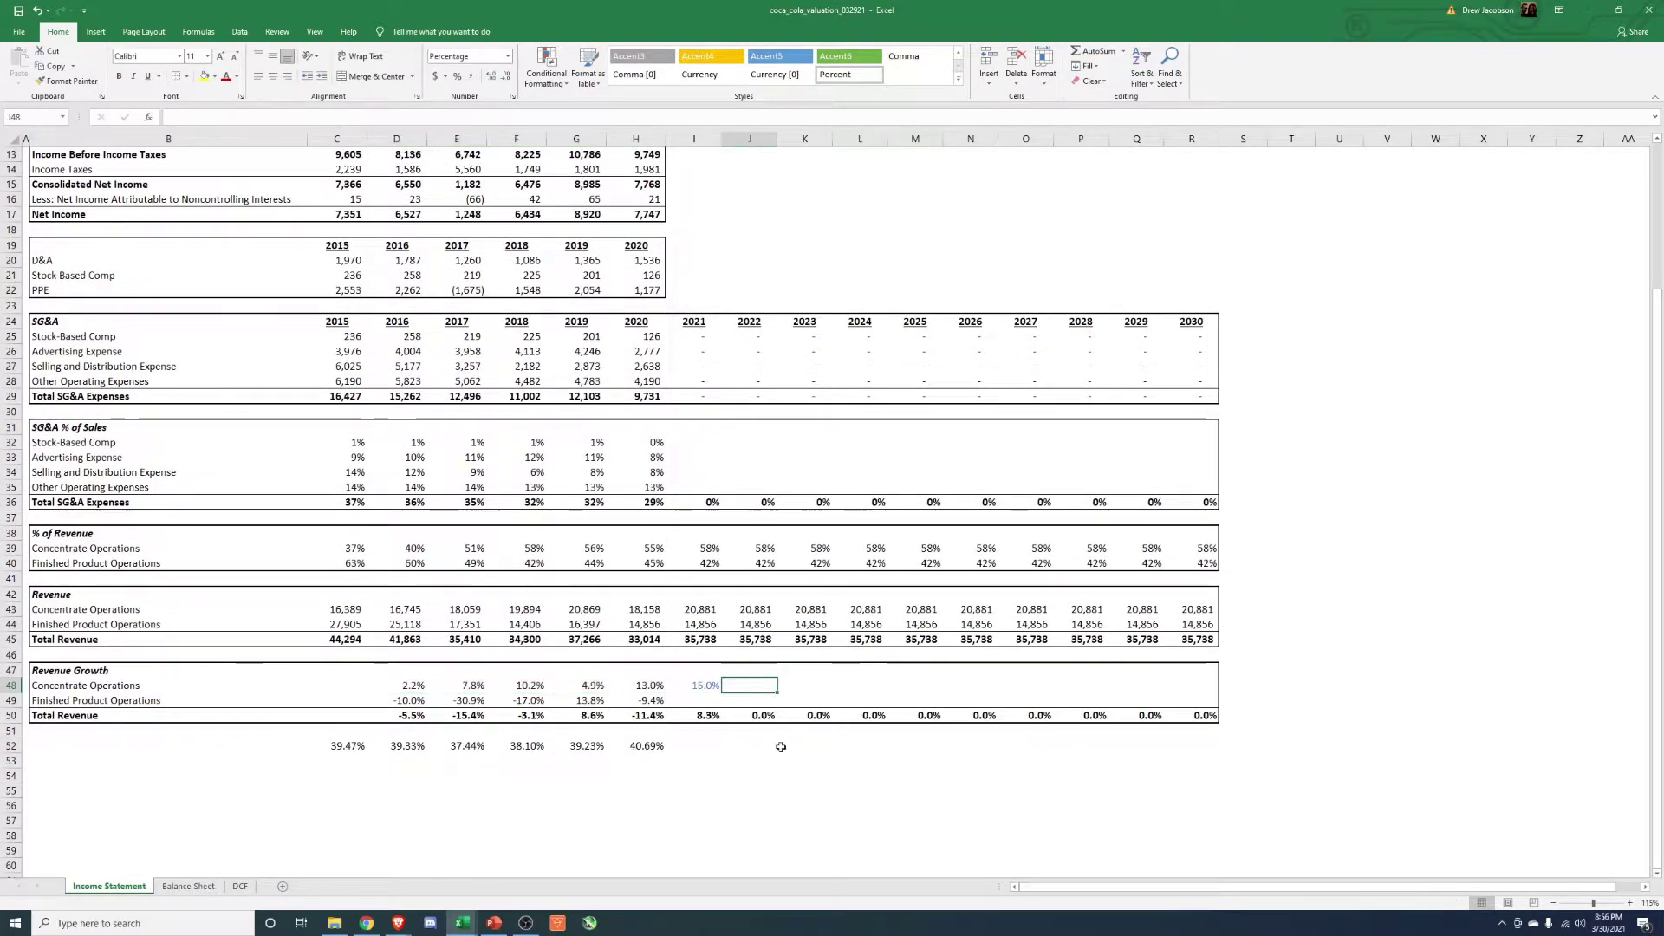
{"action": "type", "text": "6.3"}
{"action": "key", "text": "ctrl+Return"}
{"action": "key", "text": "Right"}
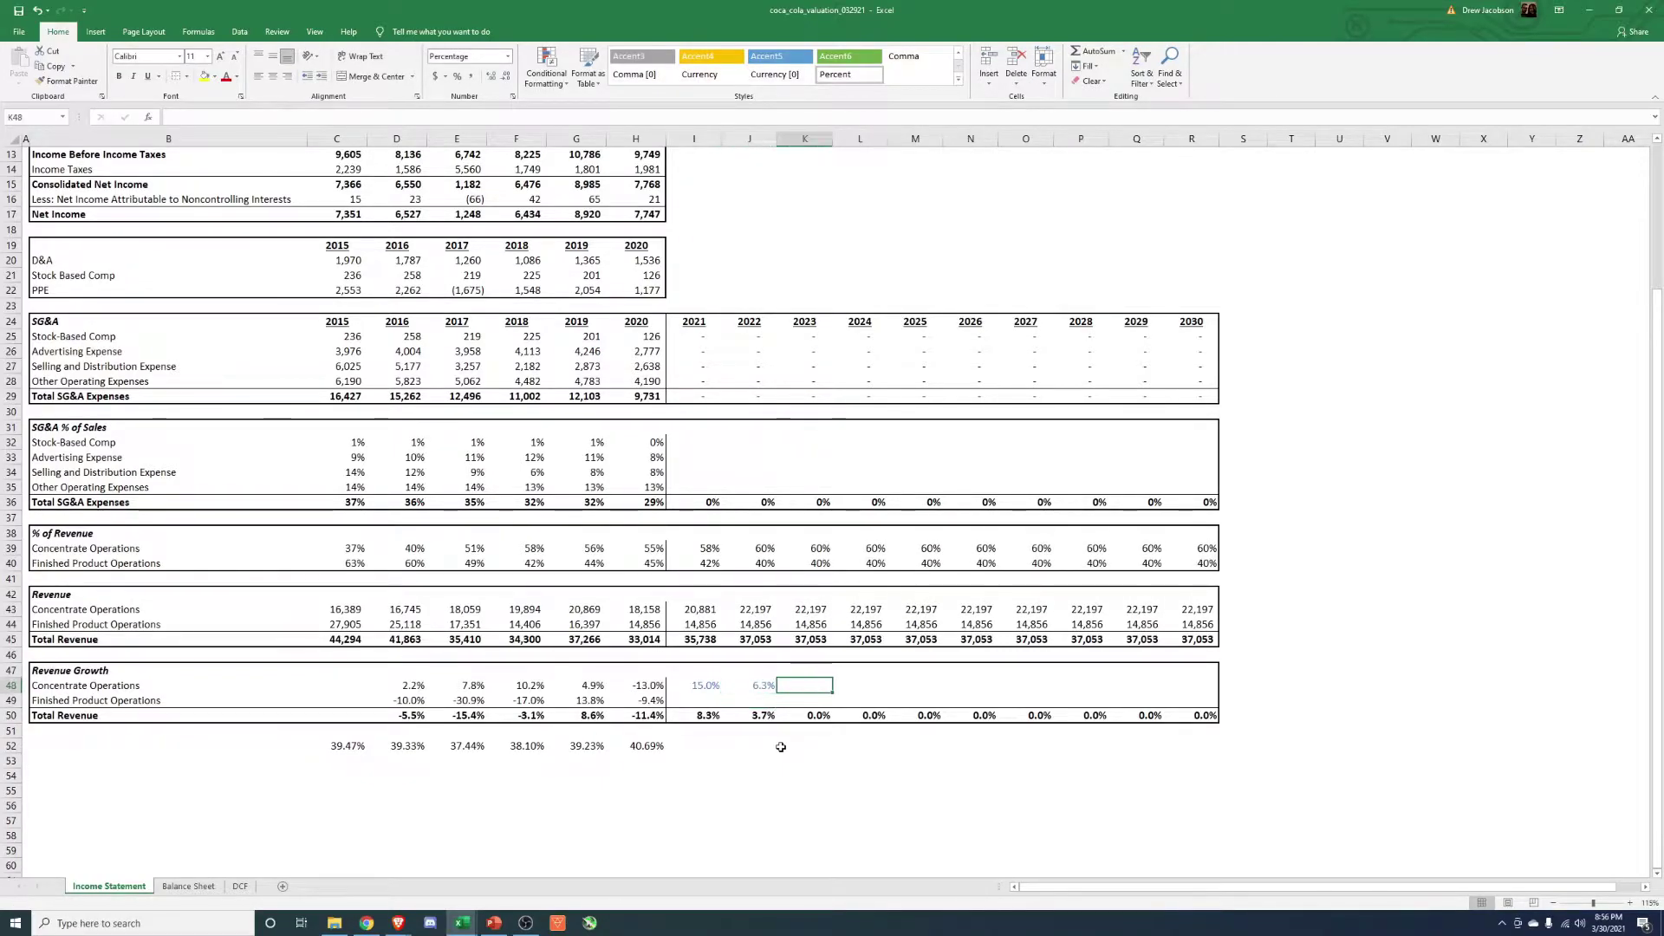
{"action": "type", "text": "6.3"}
{"action": "key", "text": "Return"}
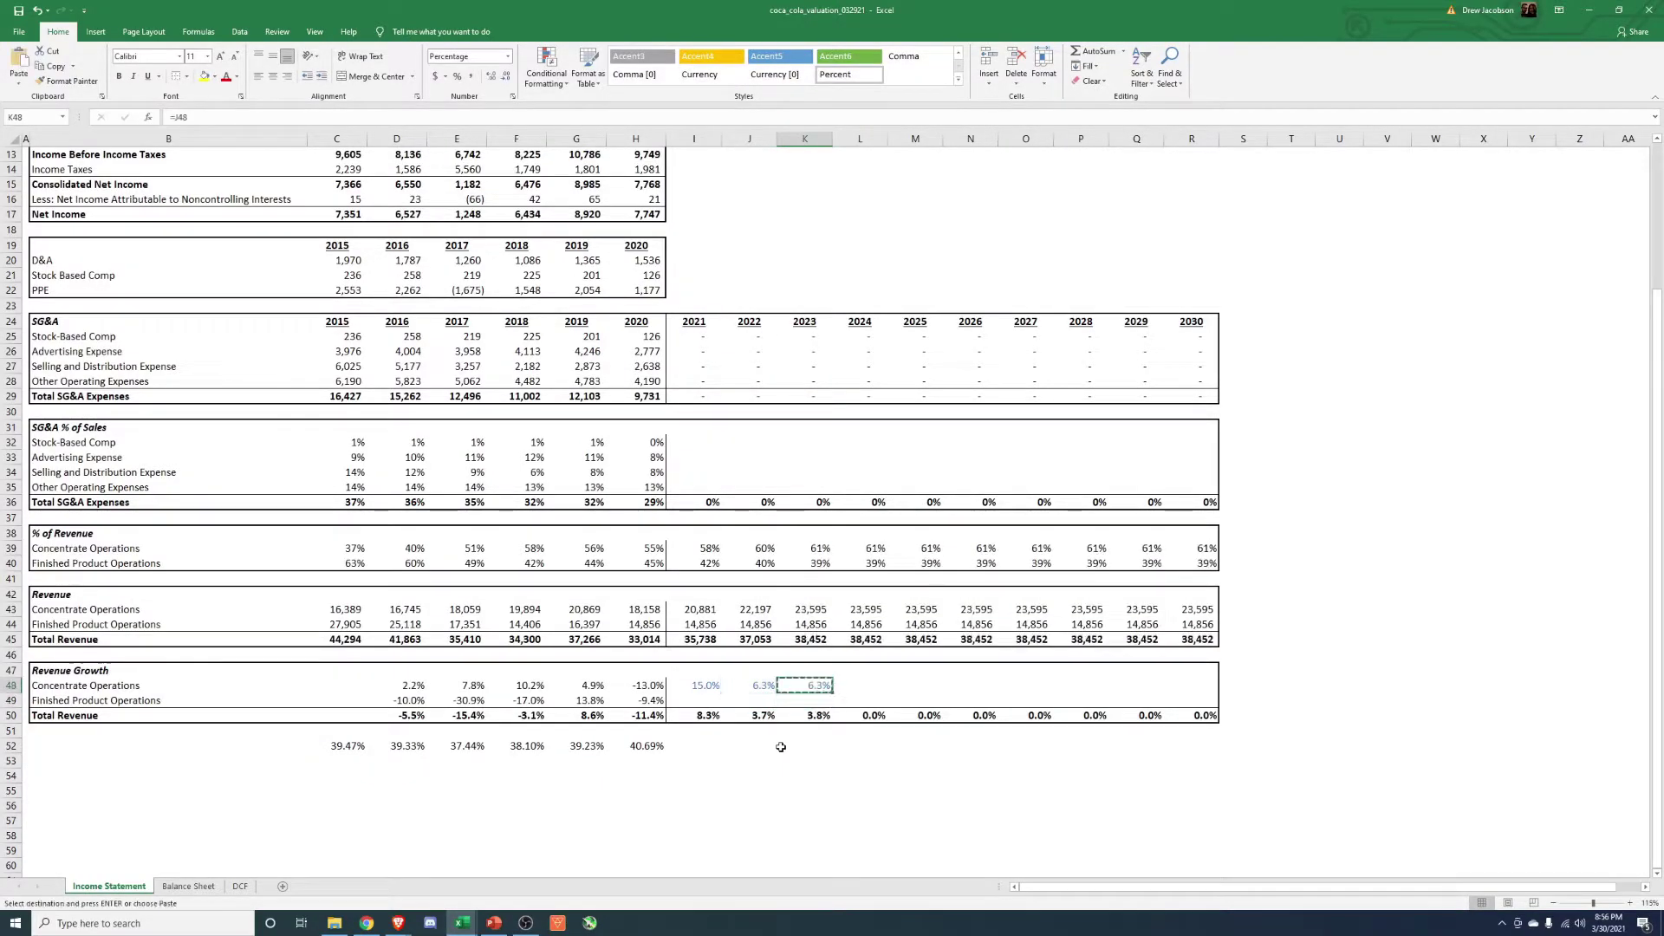
{"action": "key", "text": "Right"}
{"action": "key", "text": "shift+Right"}
{"action": "key", "text": "shift+Right"}
{"action": "key", "text": "shift+Right"}
{"action": "key", "text": "shift+Right"}
{"action": "key", "text": "shift+Right"}
{"action": "key", "text": "shift+Right"}
{"action": "type", "text": "6.3%\t6.3%\t6.3%\t6.3%\t6.3%\t6.3%\t6.3%"}
{"action": "key", "text": "ctrl+alt+v"}
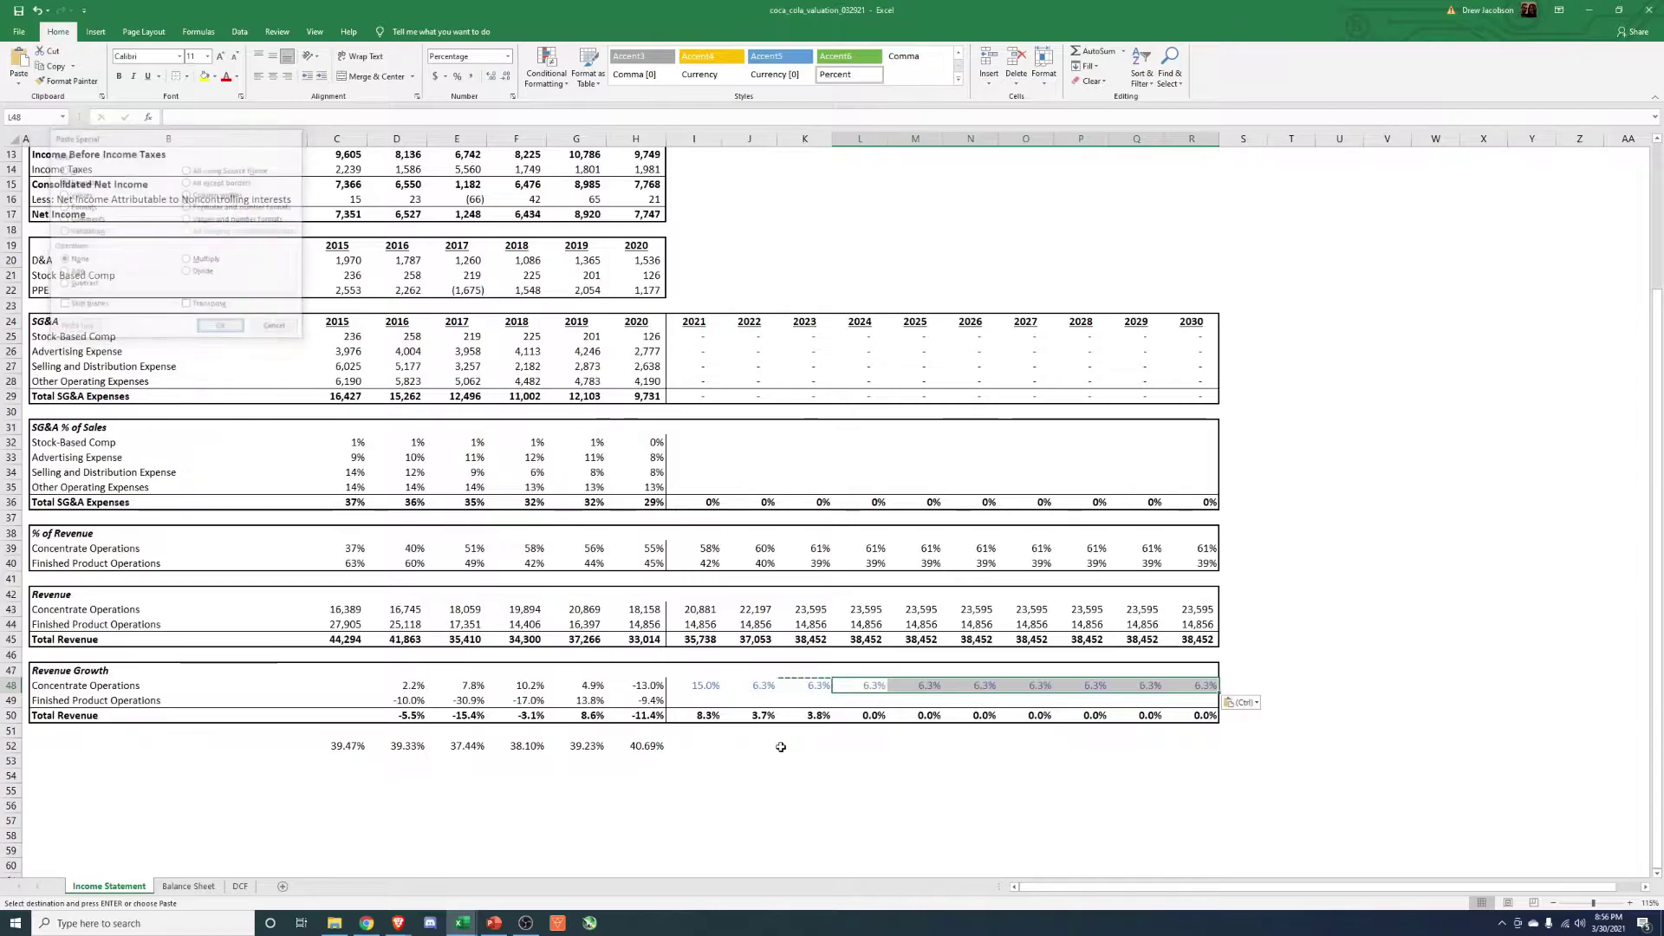
{"action": "key", "text": "Escape"}
{"action": "key", "text": "Escape"}
{"action": "key", "text": "Down"}
- Compare 2015 and 2020 Finished Product Operations revenue
{"action": "key", "text": "Left"}
{"action": "key", "text": "Left"}
{"action": "key", "text": "Left"}
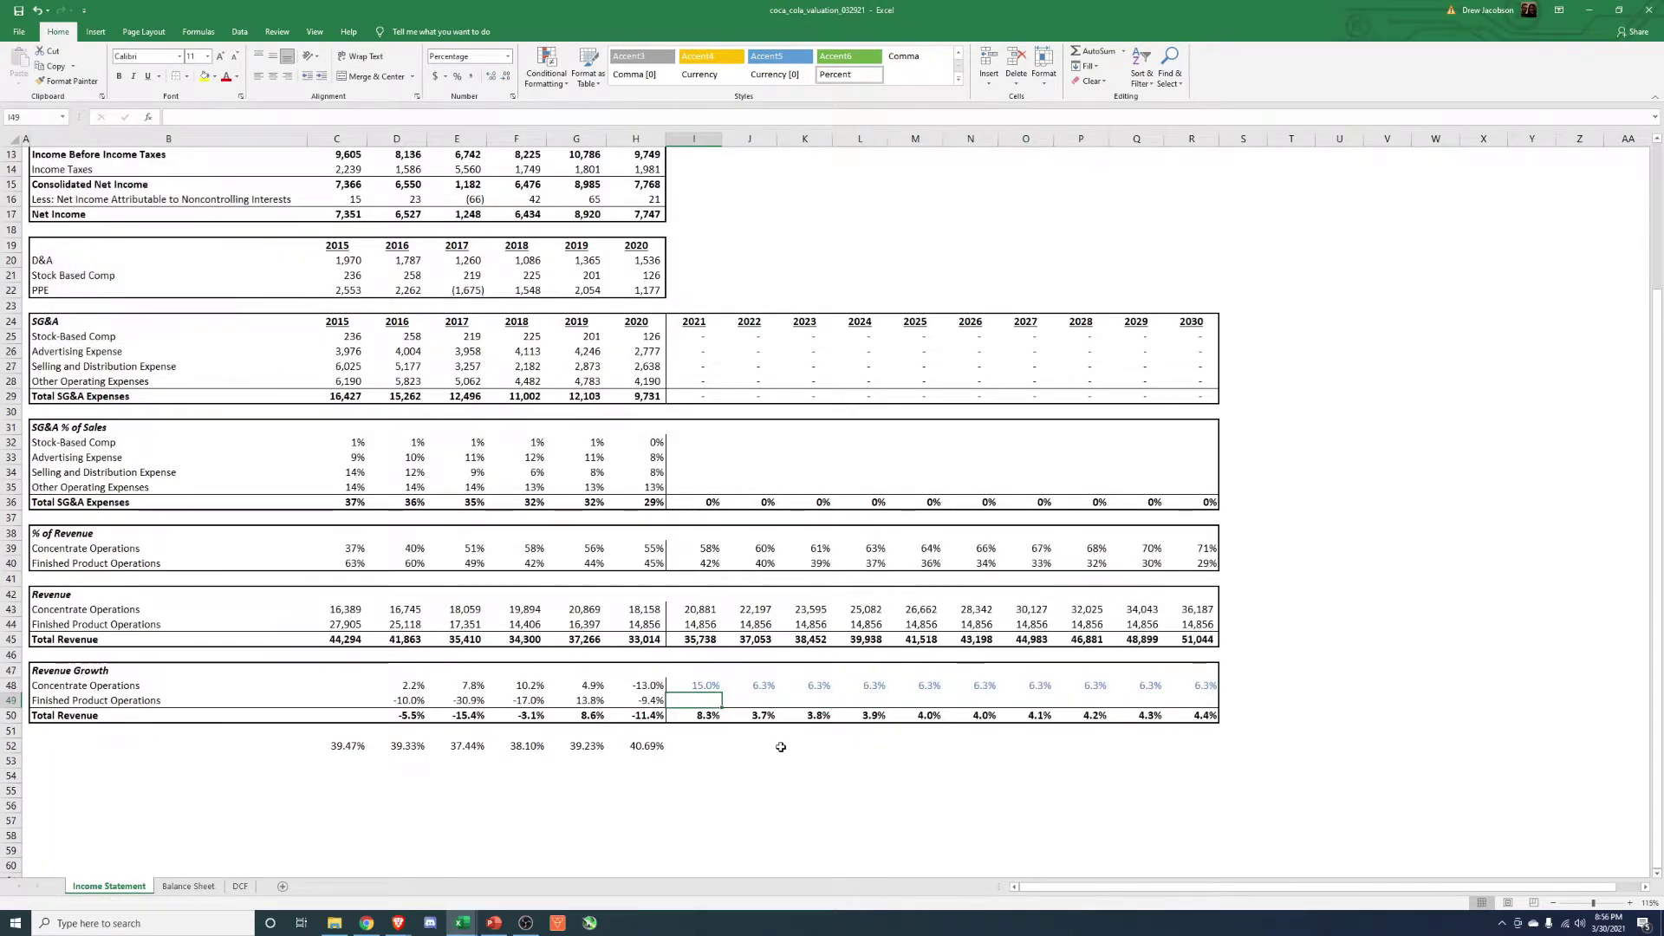
{"action": "key", "text": "Up"}
{"action": "key", "text": "Up"}
{"action": "key", "text": "Up"}
{"action": "key", "text": "Up"}
{"action": "key", "text": "Up"}
{"action": "key", "text": "Left"}
{"action": "key", "text": "Left"}
{"action": "key", "text": "Left"}
{"action": "key", "text": "Left"}
{"action": "key", "text": "Left"}
{"action": "key", "text": "Left"}
{"action": "key", "text": "shift+Right"}
{"action": "key", "text": "shift+Right"}
{"action": "key", "text": "shift+Right"}
{"action": "key", "text": "shift+Right"}
{"action": "key", "text": "shift+Right"}
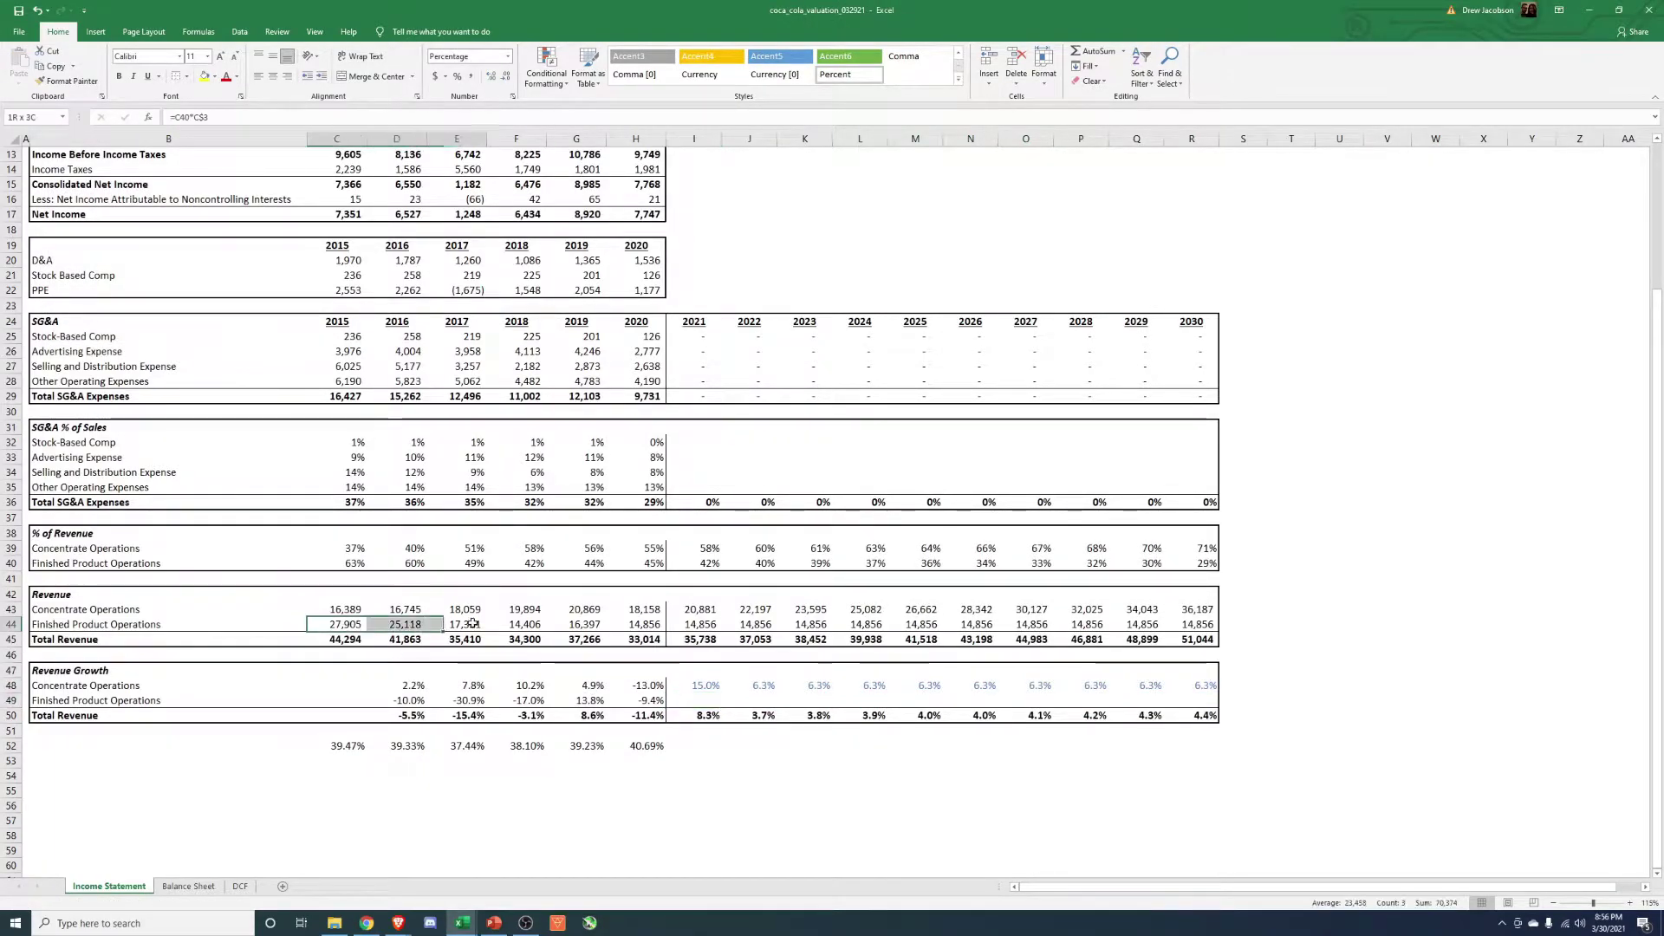
{"action": "left_click", "coordinate": [324, 622]}
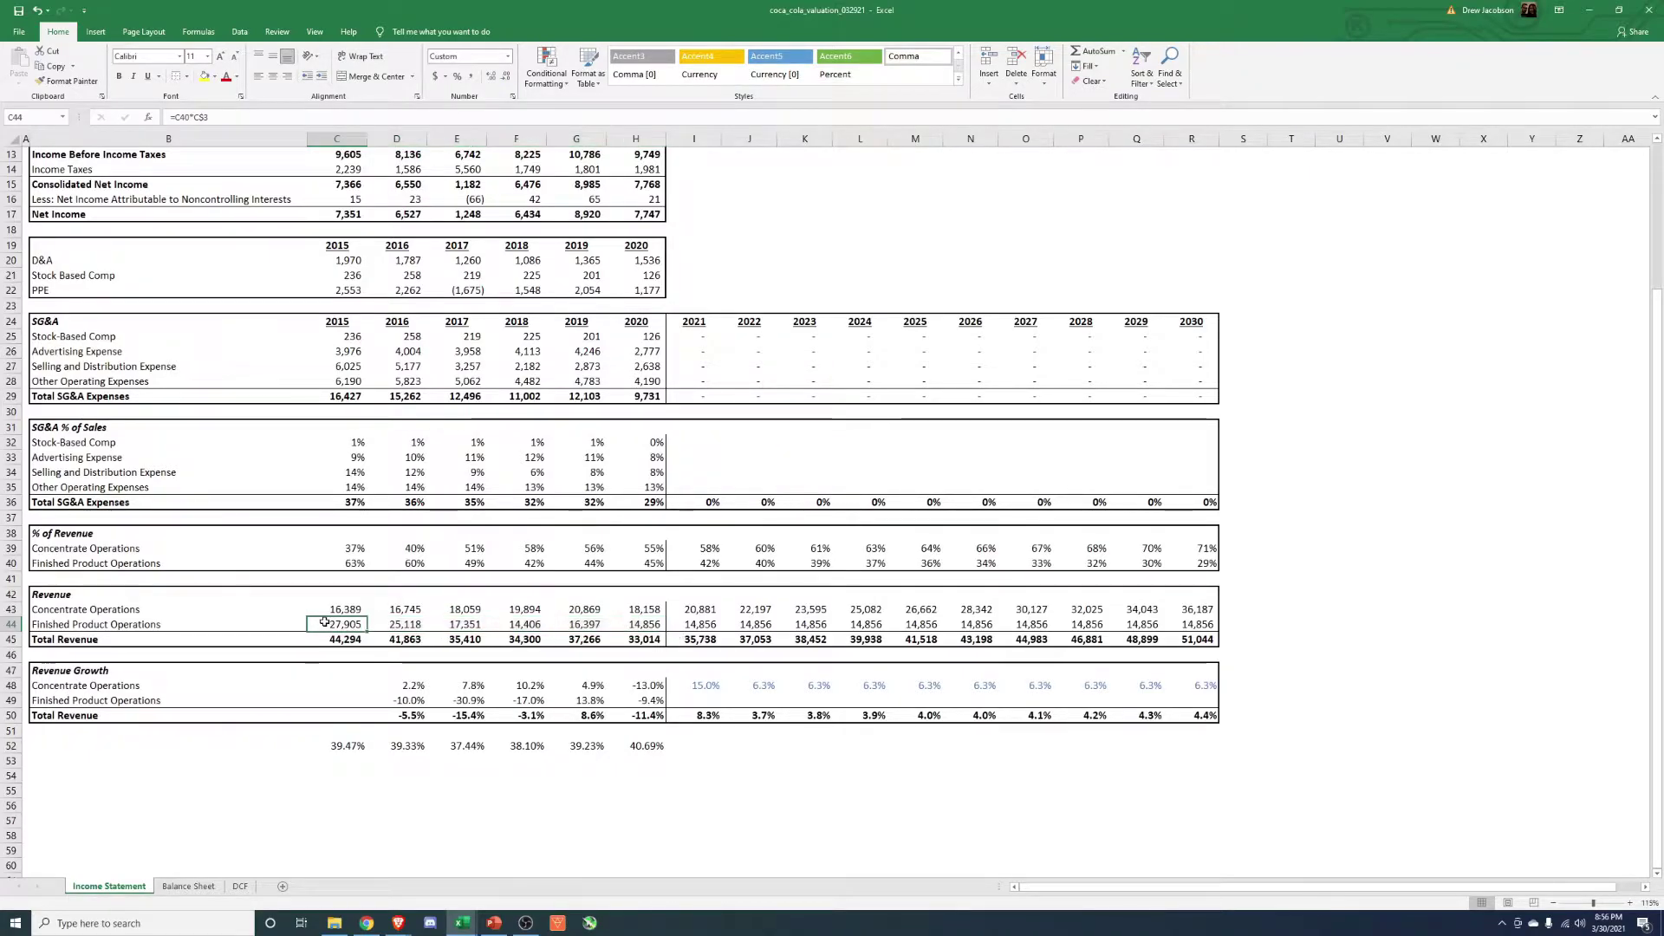
{"action": "left_click", "coordinate": [635, 623], "text": "ctrl"}
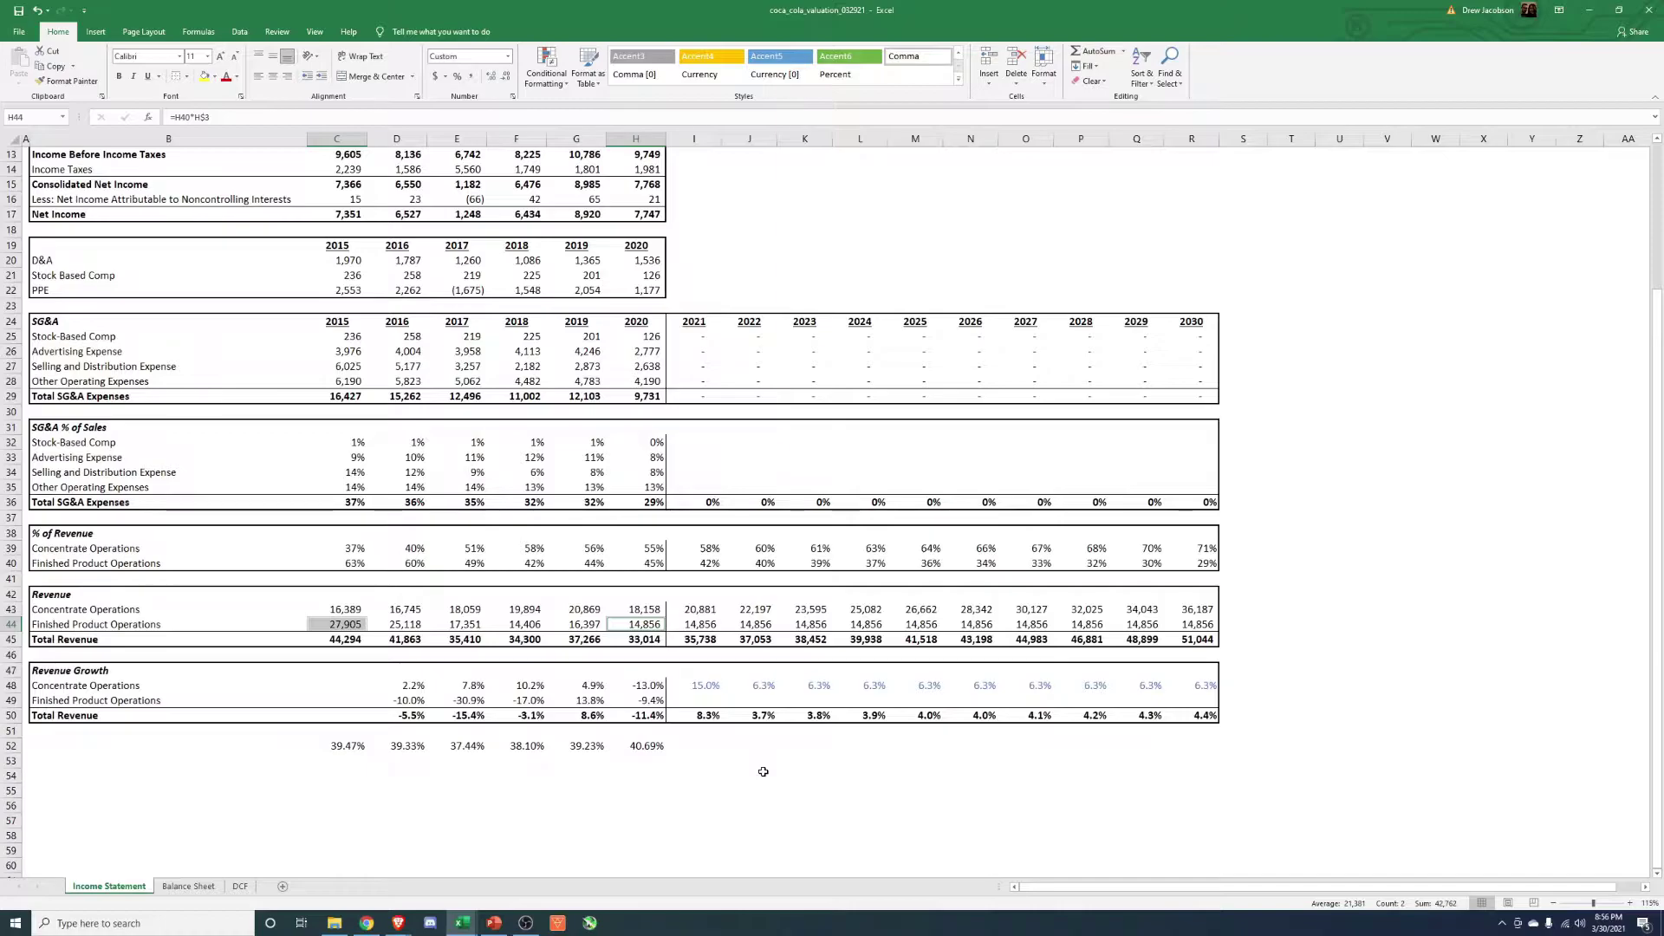
- Set 2021 Finished Product Operations growth to =H49+0.01, the 2020 rate plus one point
{"action": "left_click", "coordinate": [707, 701]}
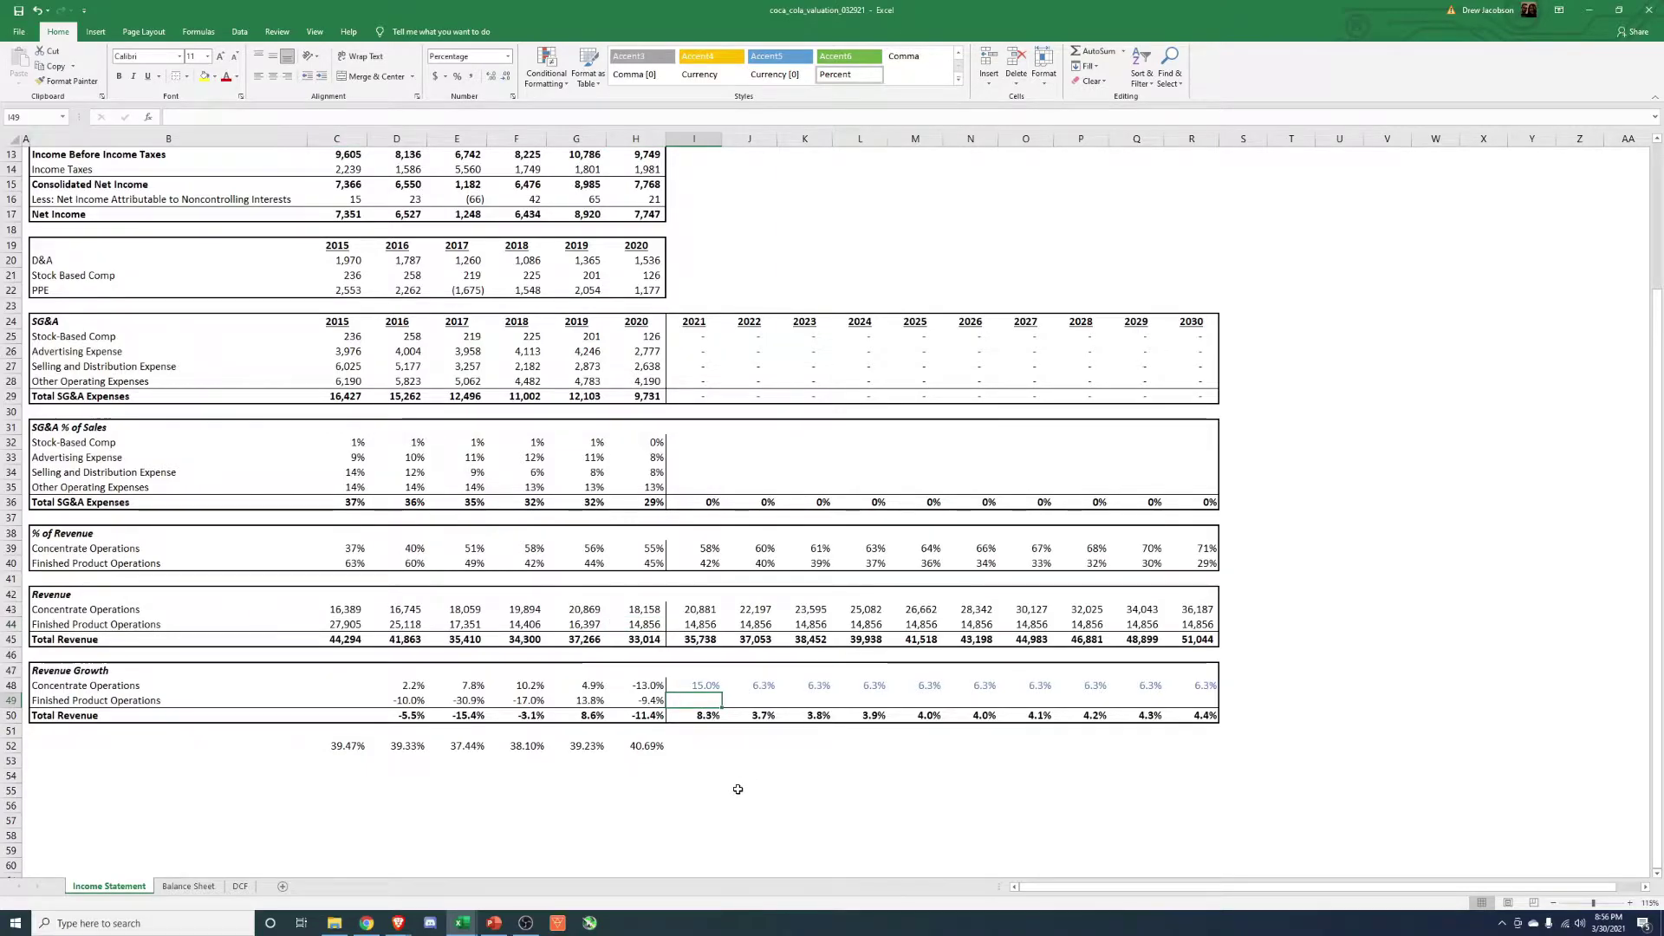
{"action": "type", "text": "="}
{"action": "key", "text": "Left"}
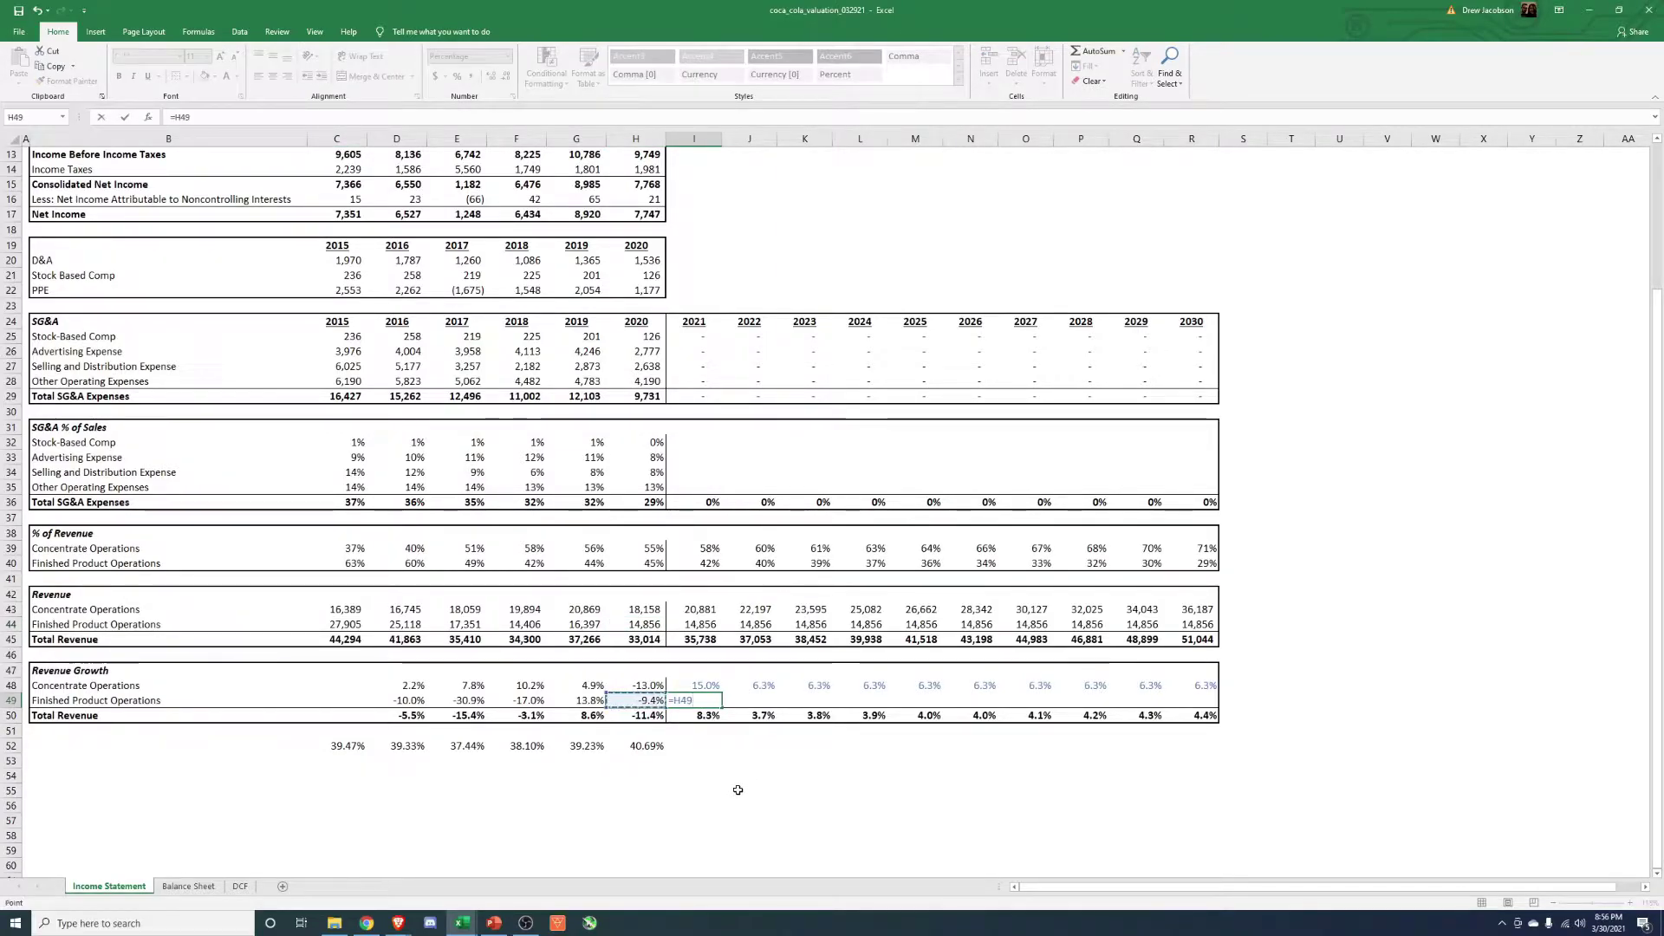
{"action": "type", "text": "-0."}
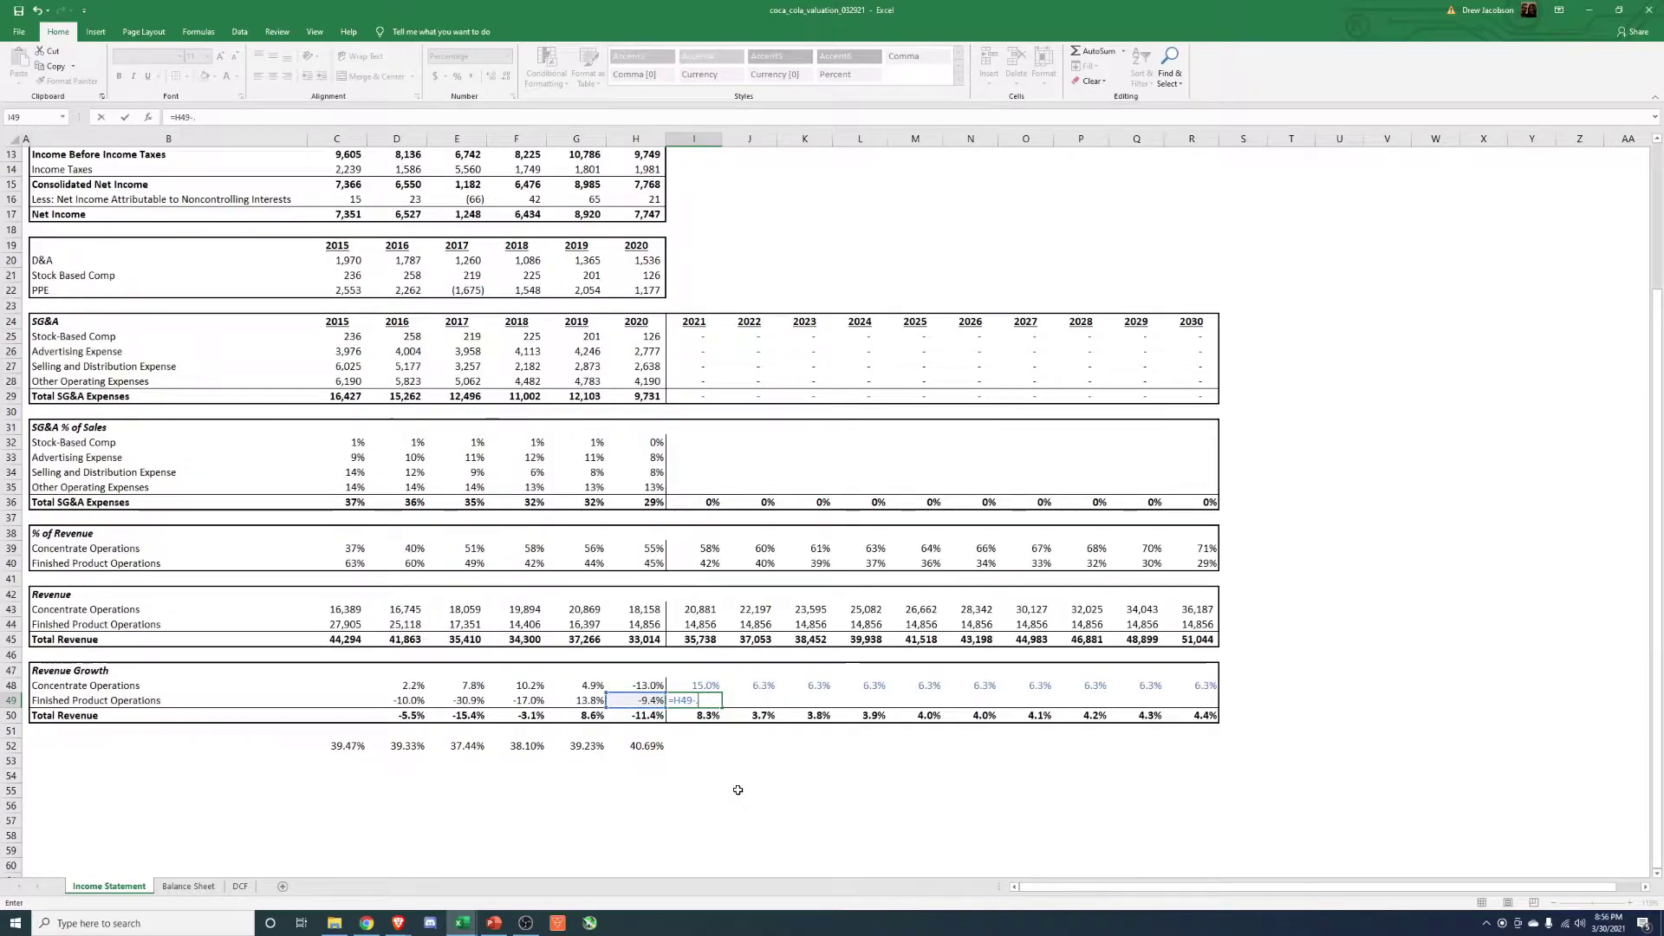
{"action": "type", "text": "0"}
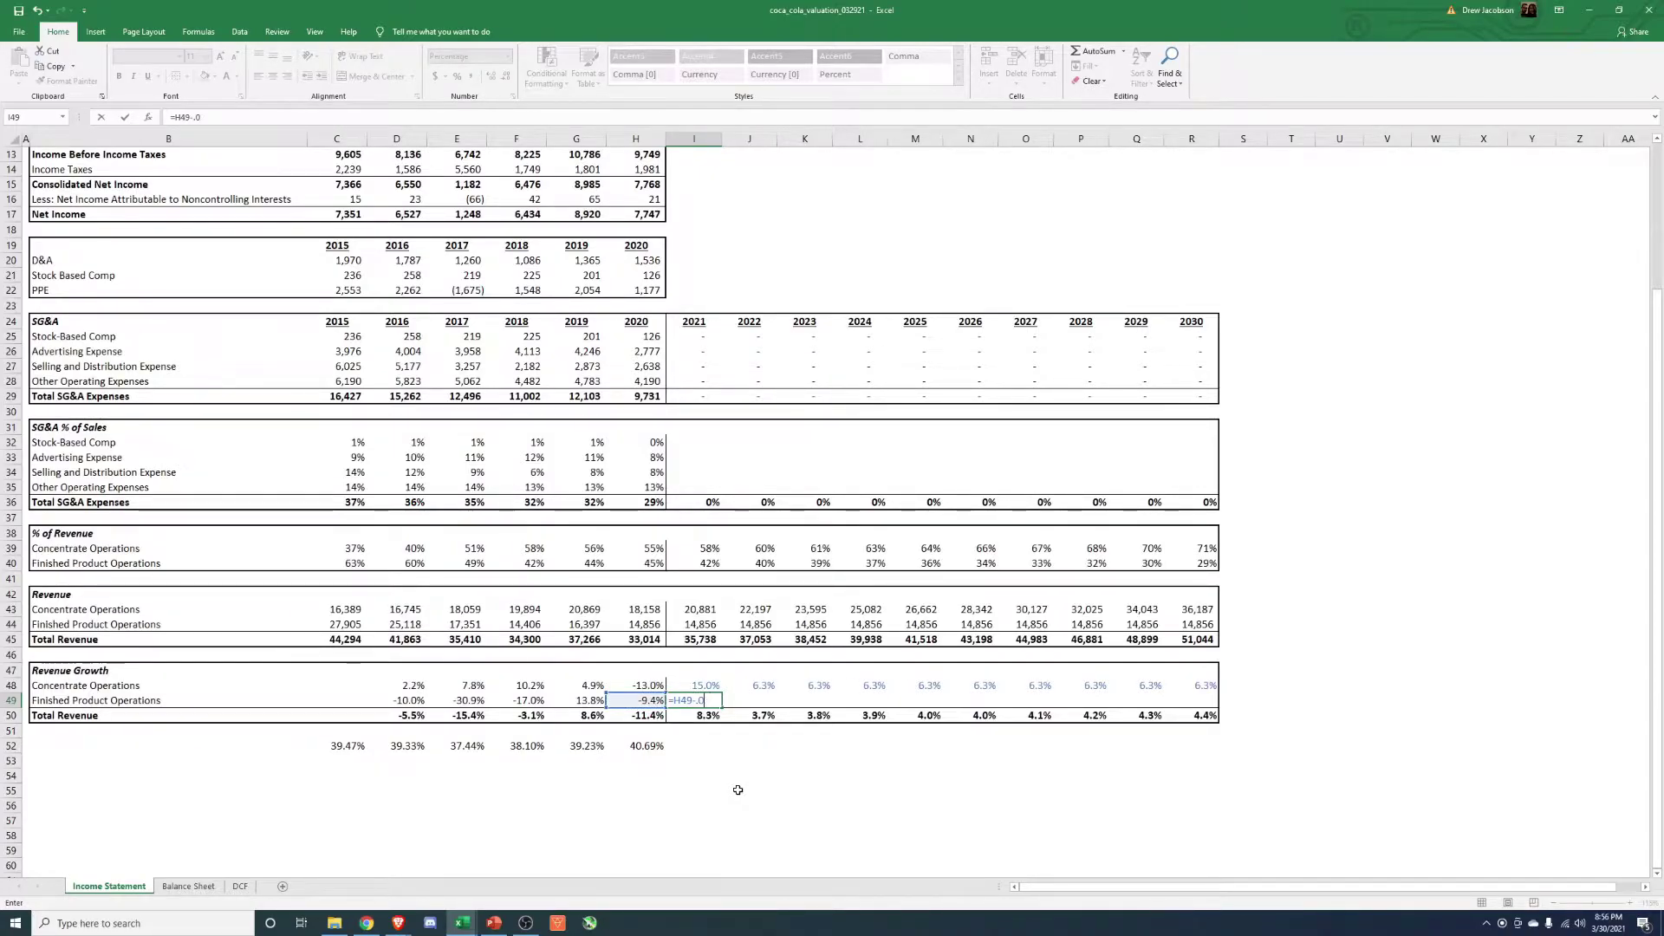
{"action": "type", "text": "1"}
{"action": "key", "text": "ctrl+Return"}
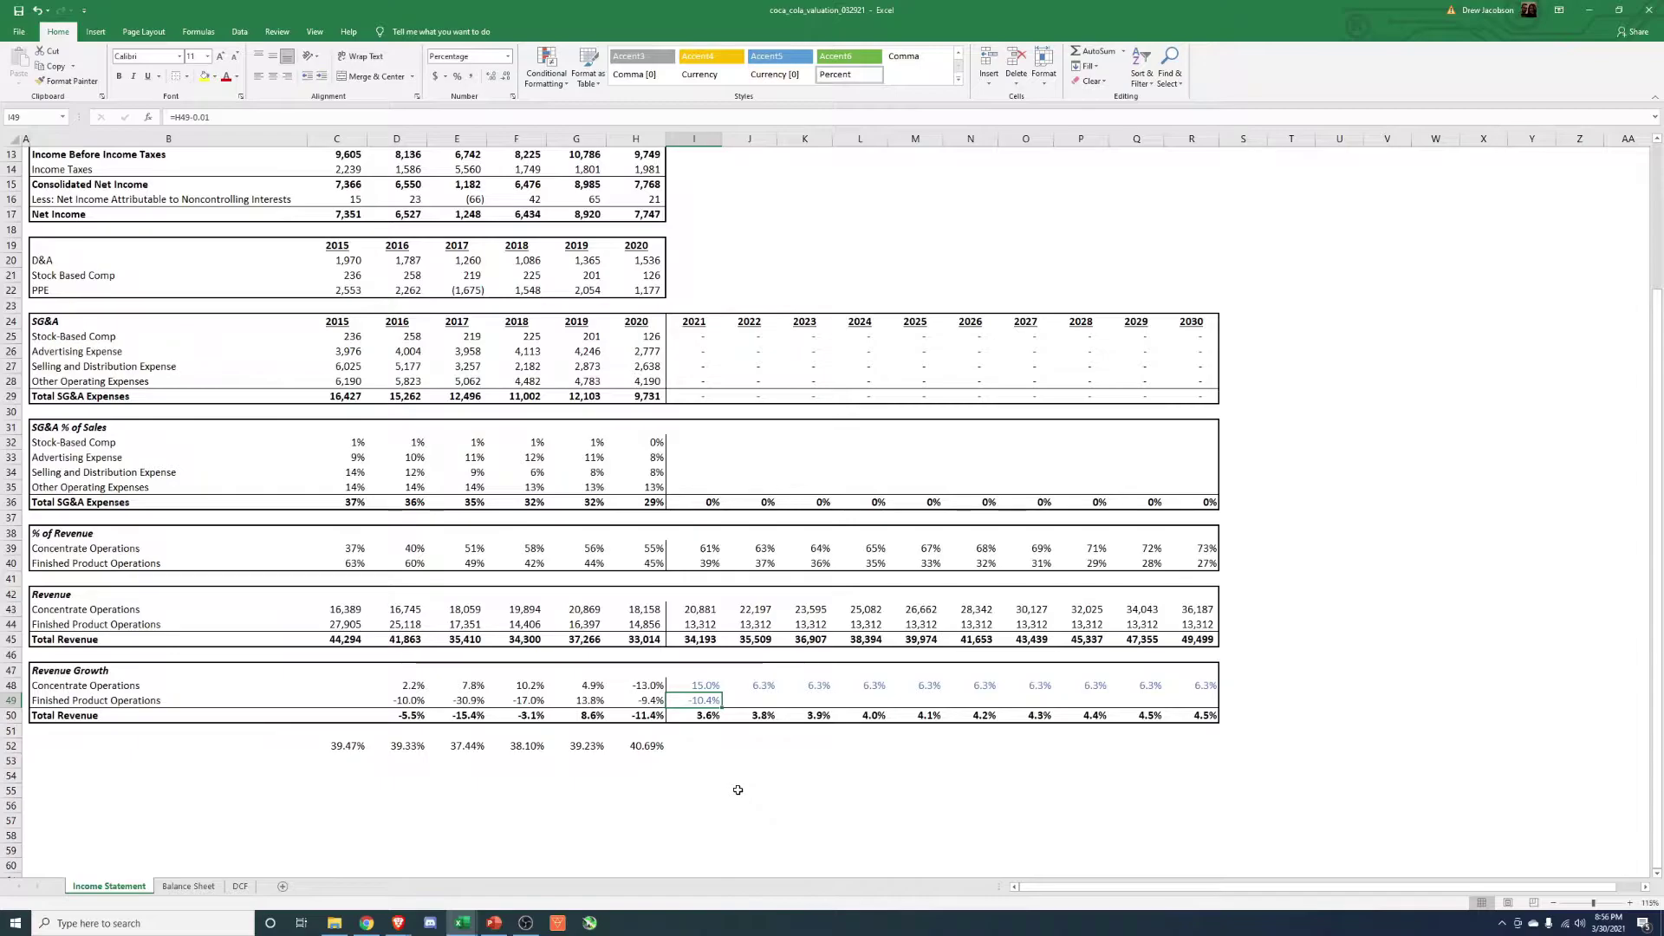
{"action": "key", "text": "F2"}
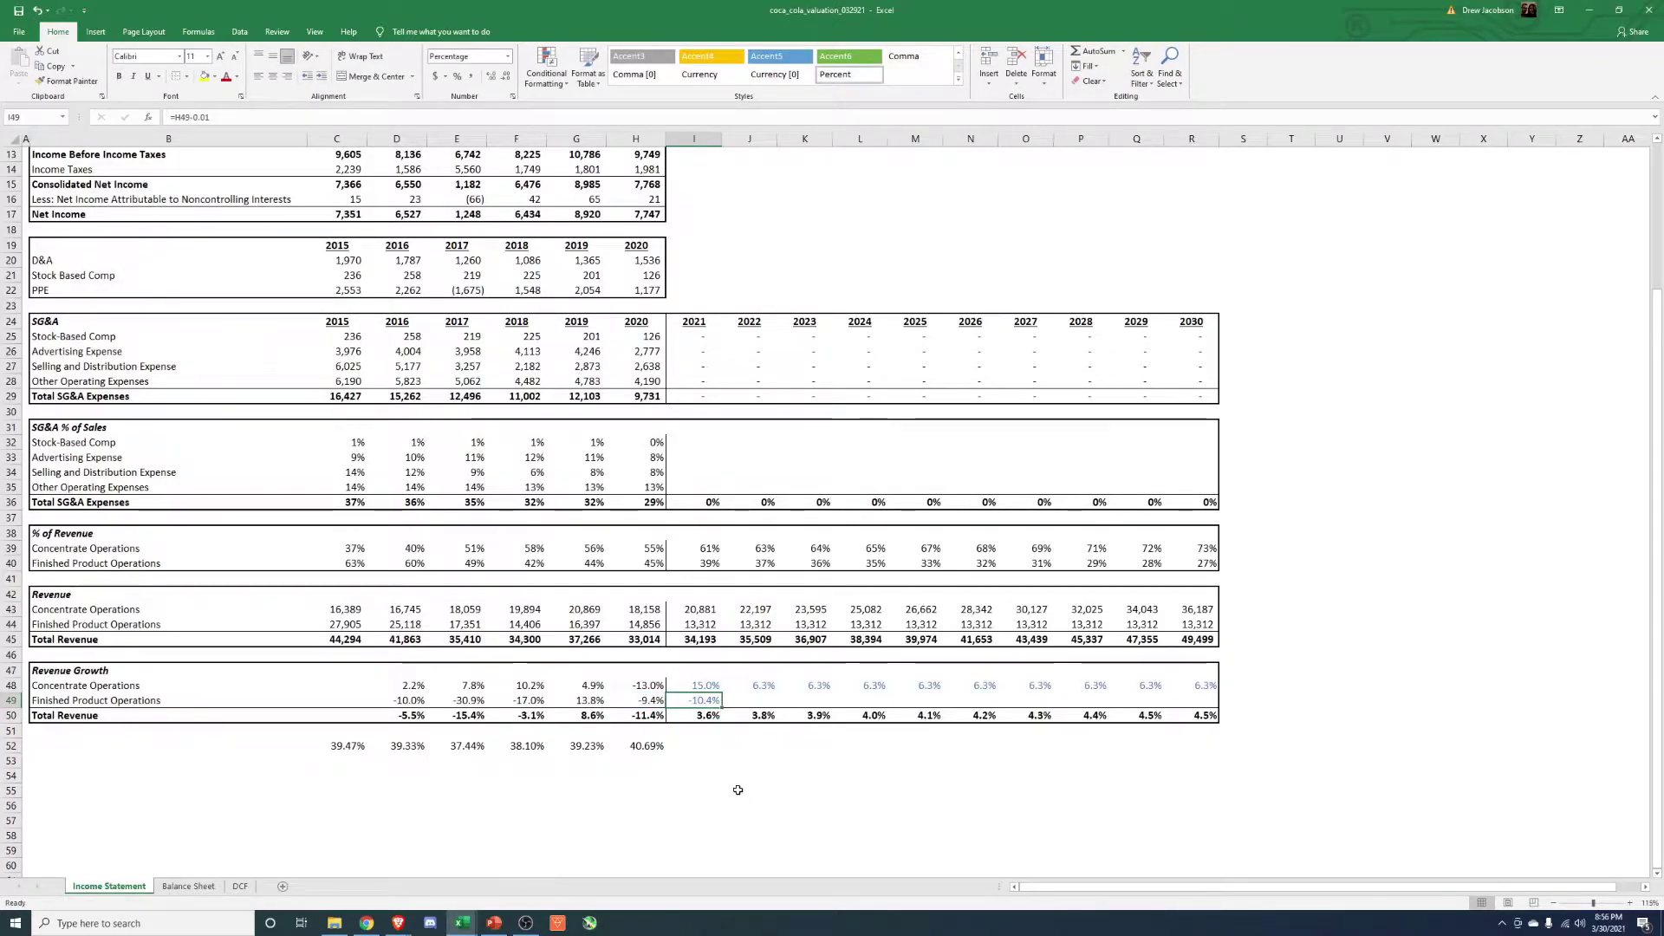
{"action": "key", "text": "Left"}
{"action": "key", "text": "Left"}
{"action": "key", "text": "Left"}
{"action": "key", "text": "Left"}
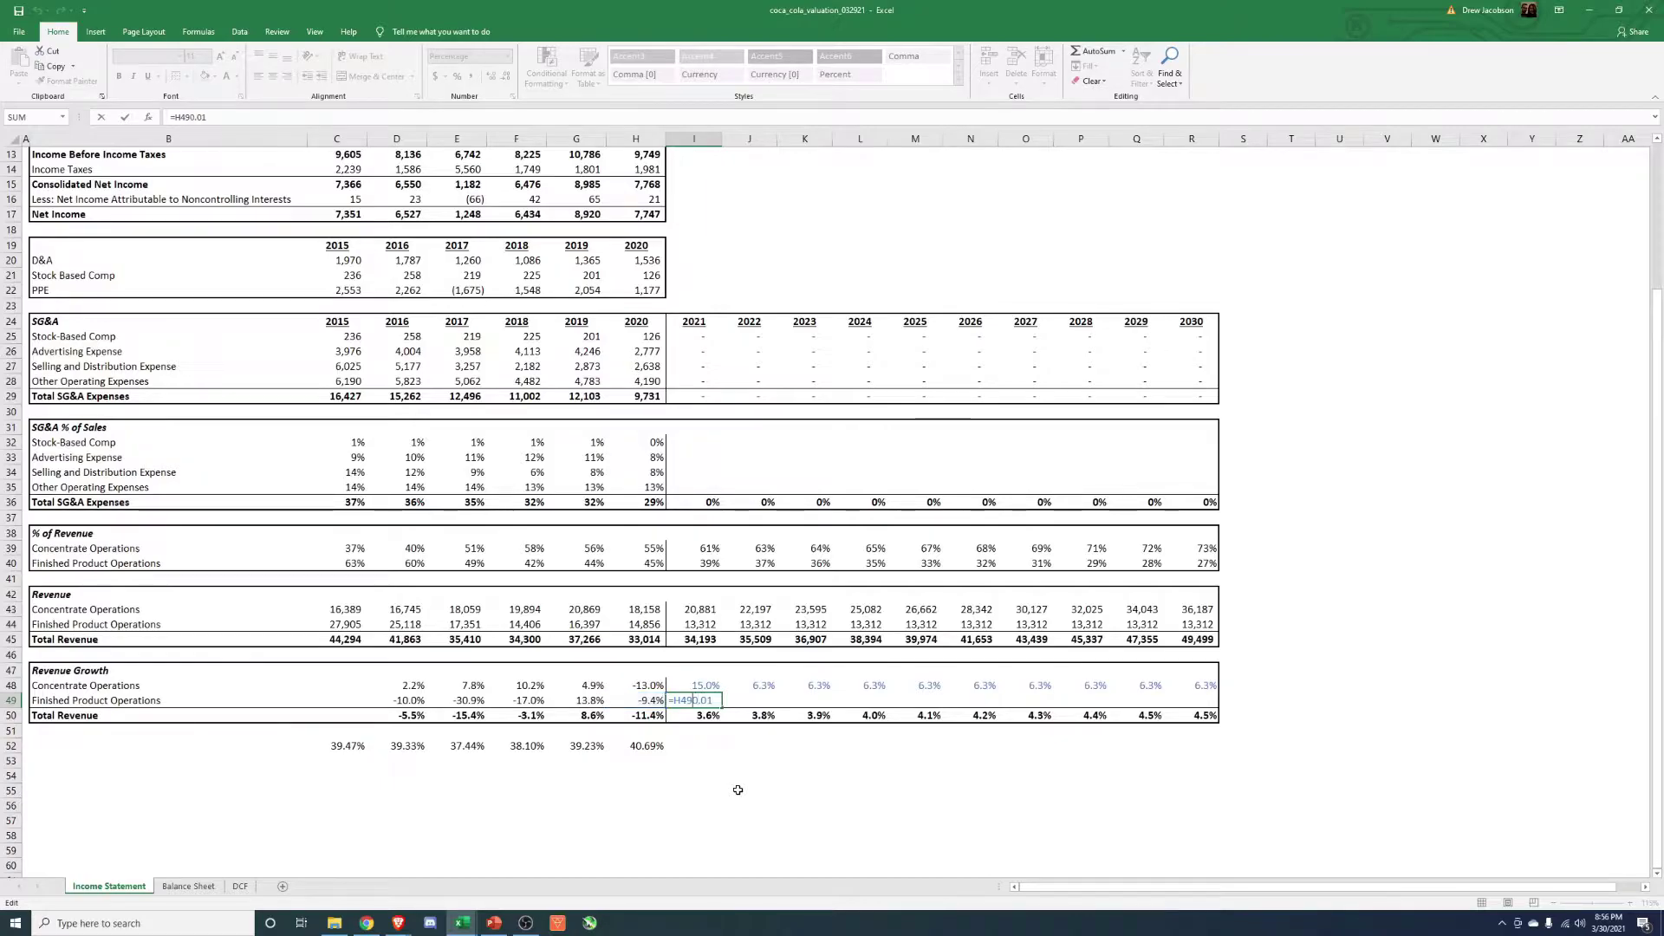
{"action": "type", "text": "+"}
{"action": "key", "text": "Return"}
- Copy the one-point step-up growth formula across 2022–2028
{"action": "key", "text": "Up"}
{"action": "key", "text": "ctrl+c"}
{"action": "key", "text": "Right"}
{"action": "key", "text": "shift+Right"}
{"action": "key", "text": "shift+Right"}
{"action": "key", "text": "shift+Right"}
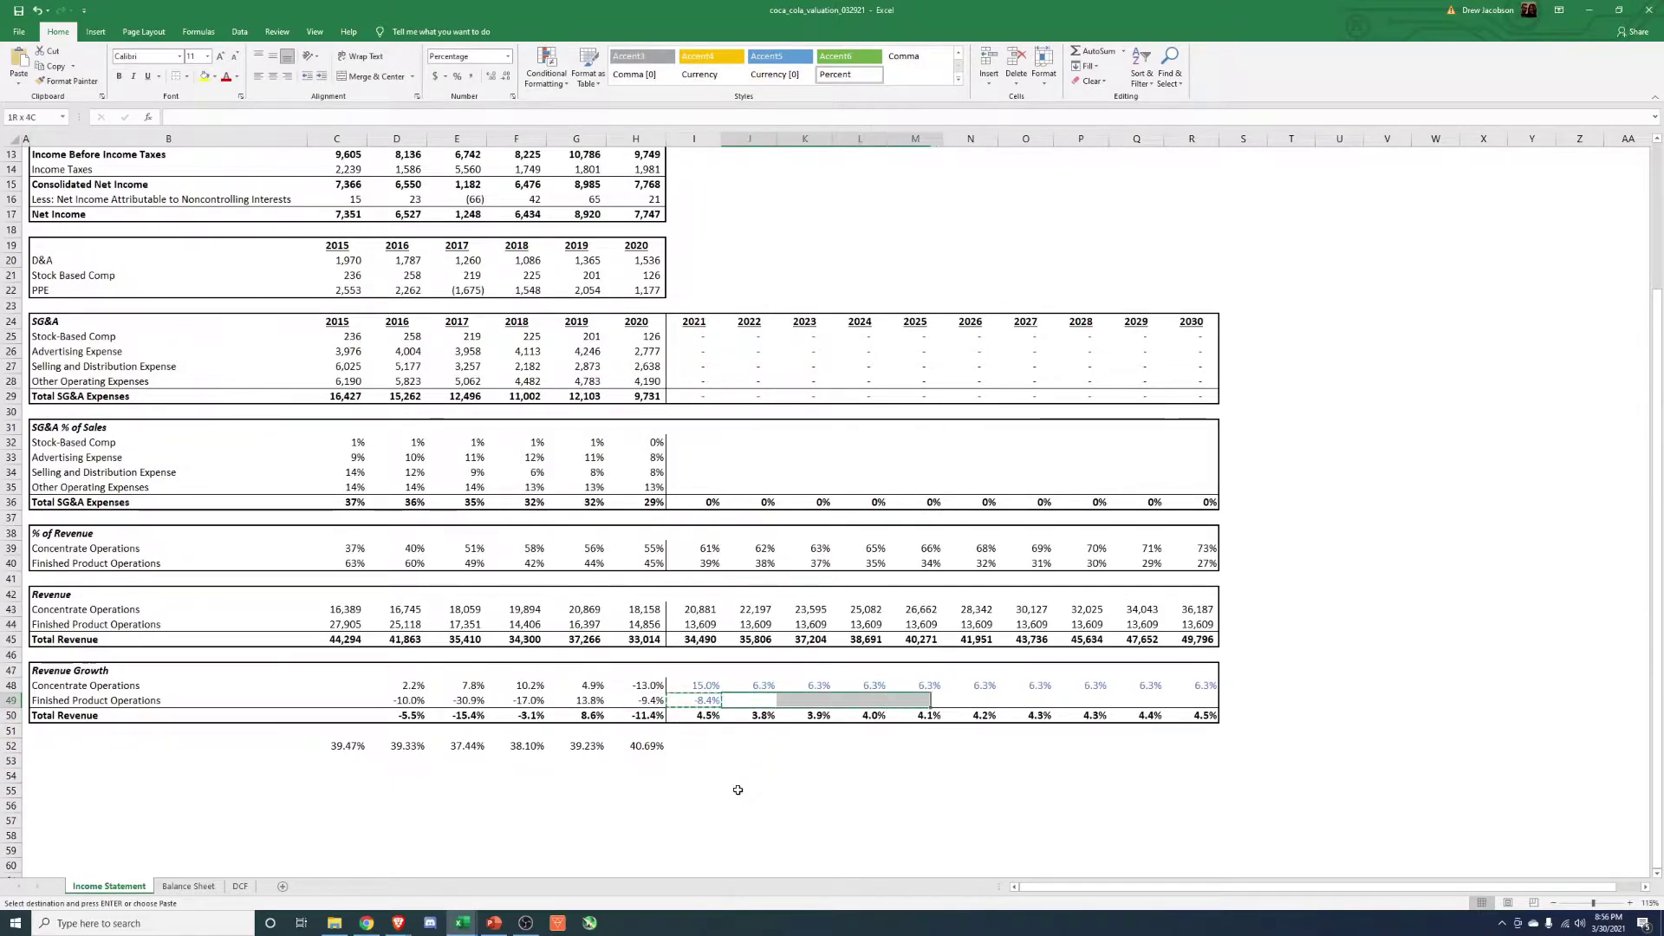
{"action": "key", "text": "ctrl+v"}
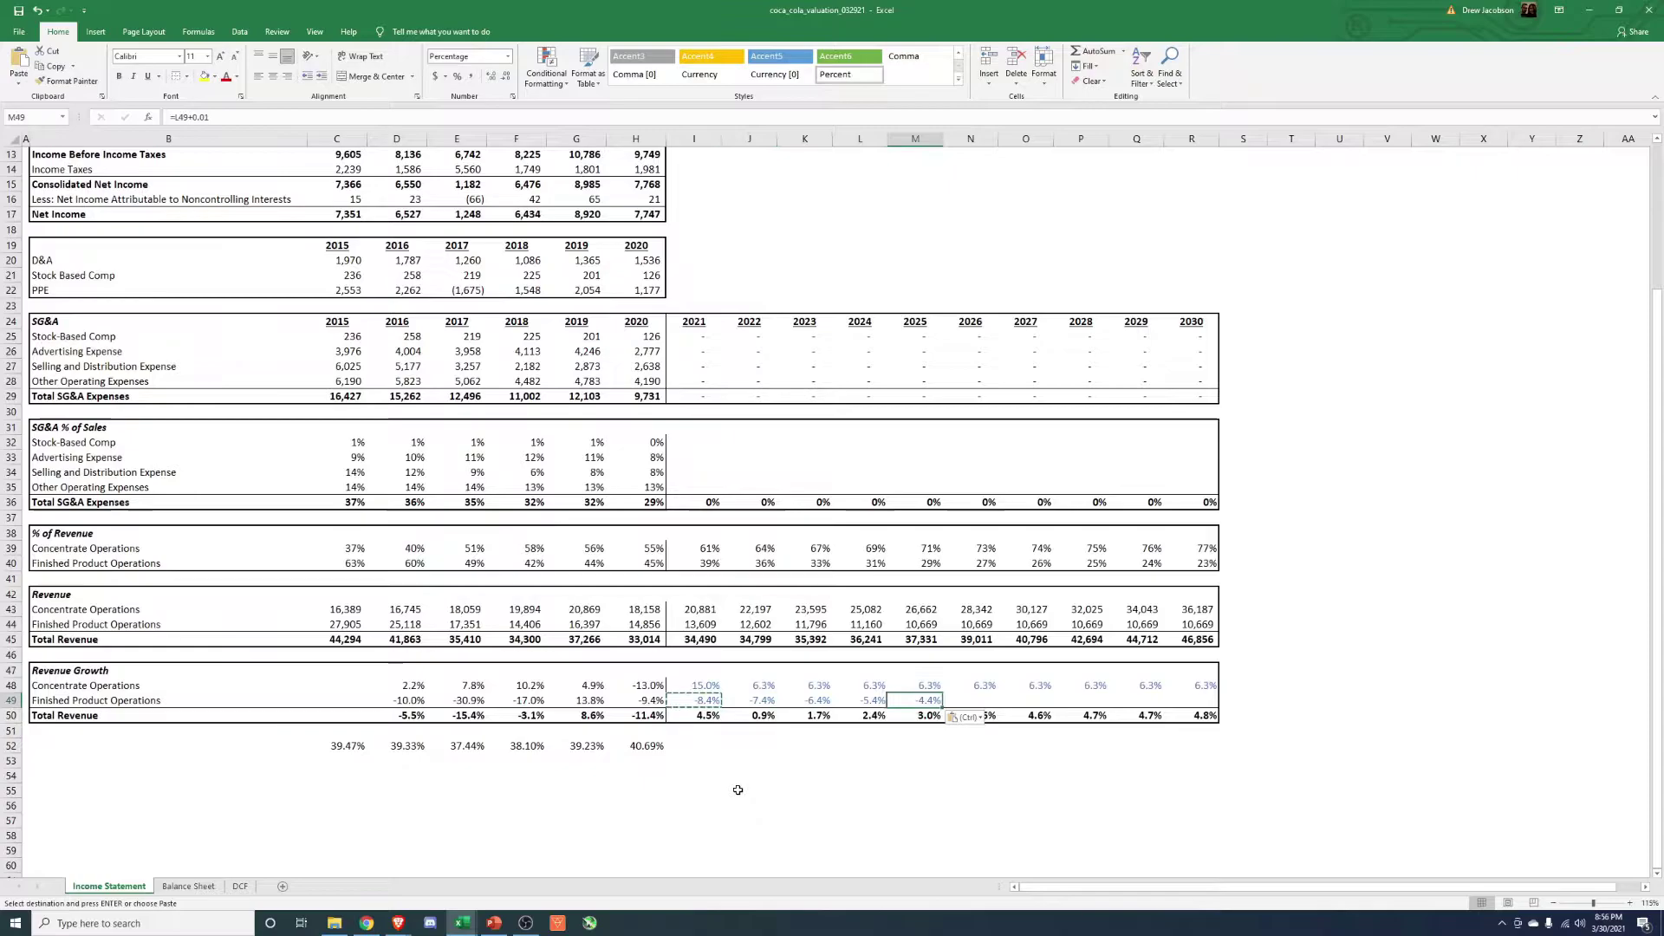
{"action": "key", "text": "Right"}
{"action": "key", "text": "shift+Right"}
{"action": "key", "text": "shift+Right"}
{"action": "key", "text": "Return"}
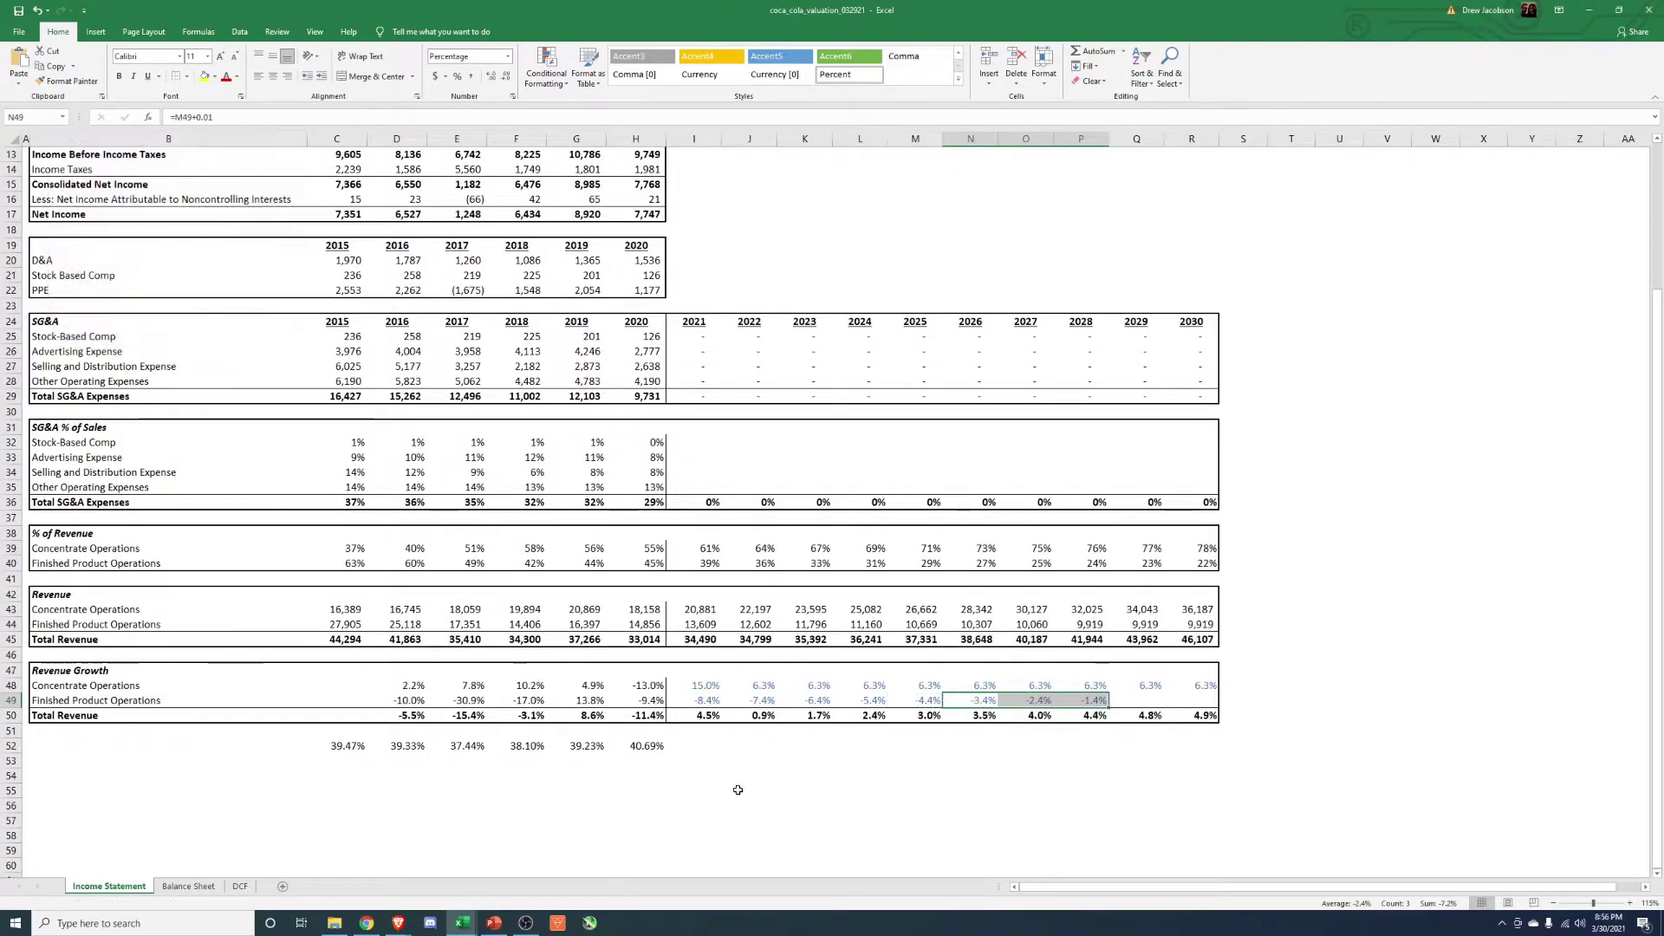
- Set 2029 growth to the 2028 rate plus 0.01 and extend it into 2030
{"action": "key", "text": "Right"}
{"action": "key", "text": "Right"}
{"action": "key", "text": "Right"}
{"action": "type", "text": "="}
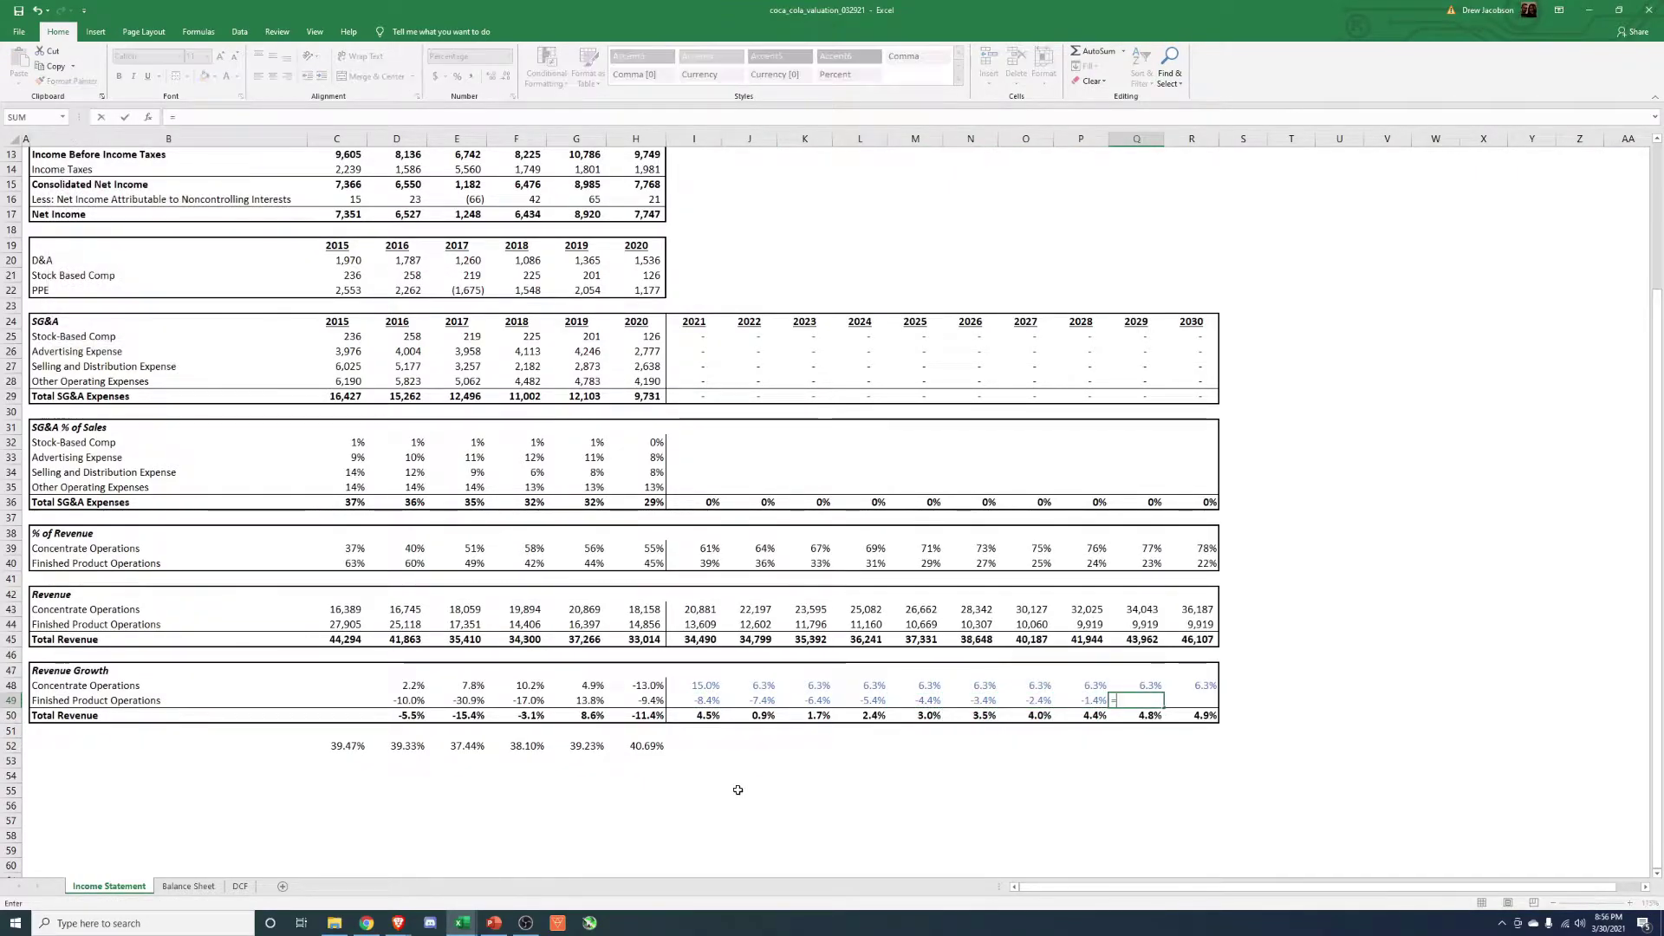
{"action": "key", "text": "Left"}
{"action": "key", "text": "Return"}
{"action": "key", "text": "Up"}
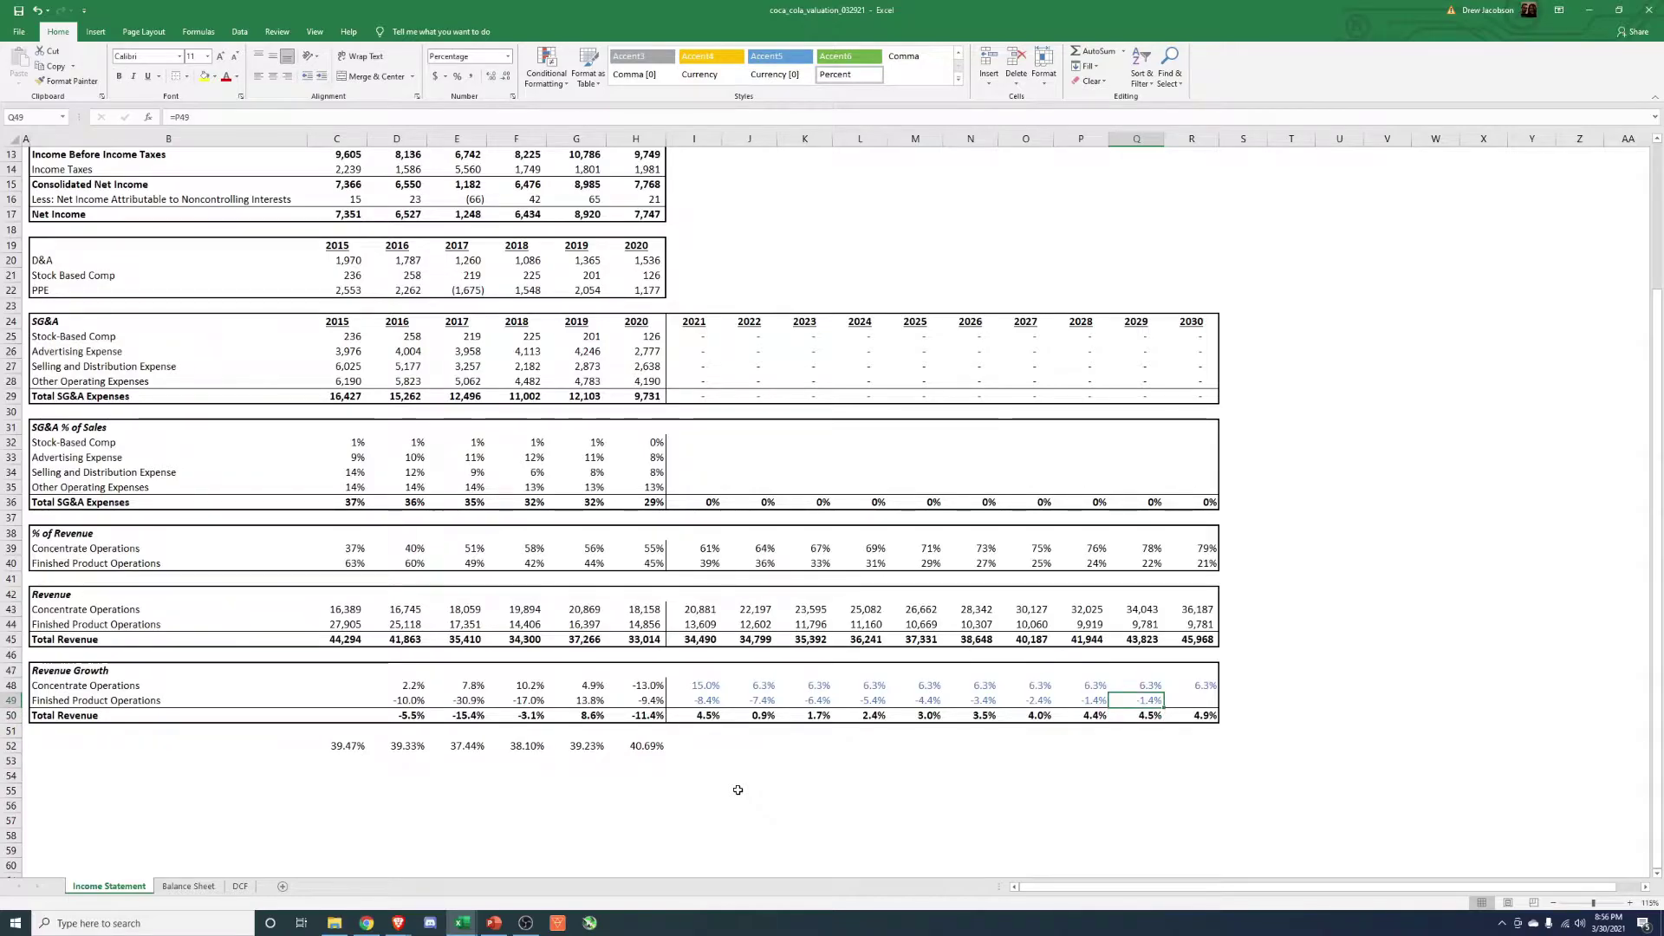
{"action": "key", "text": "F2"}
{"action": "type", "text": "+0.01"}
{"action": "key", "text": "Return"}
{"action": "key", "text": "Right"}
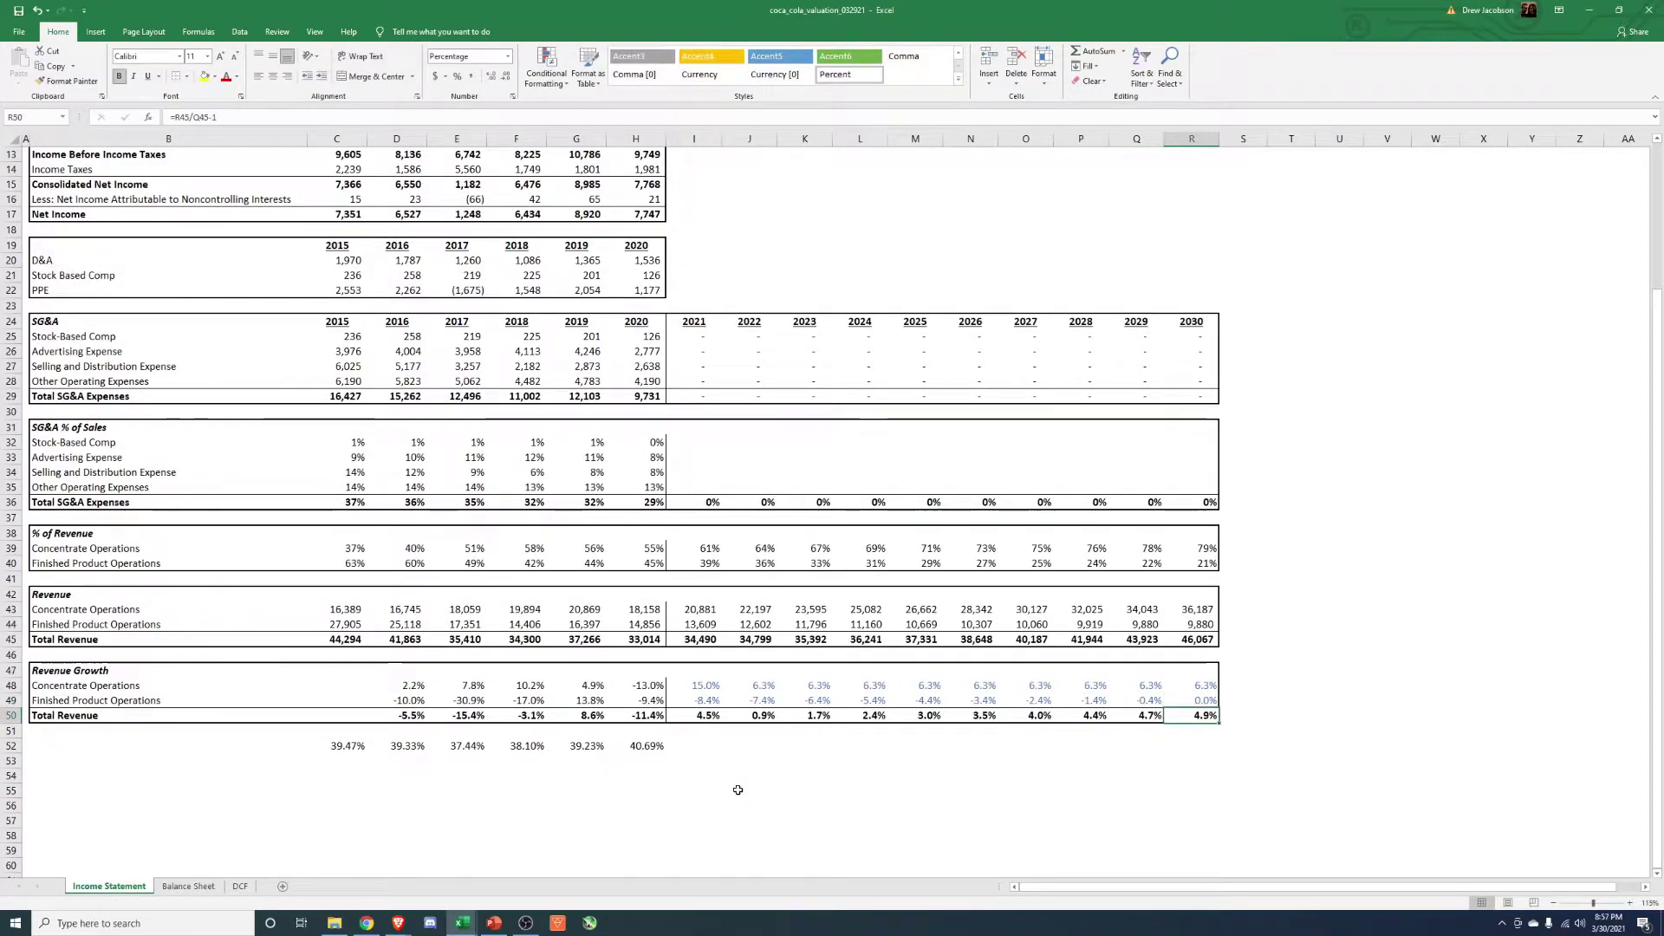
{"action": "key", "text": "Up"}
{"action": "key", "text": "Up"}
{"action": "key", "text": "Up"}
{"action": "key", "text": "Up"}
{"action": "key", "text": "Up"}
{"action": "key", "text": "Up"}
{"action": "key", "text": "Left"}
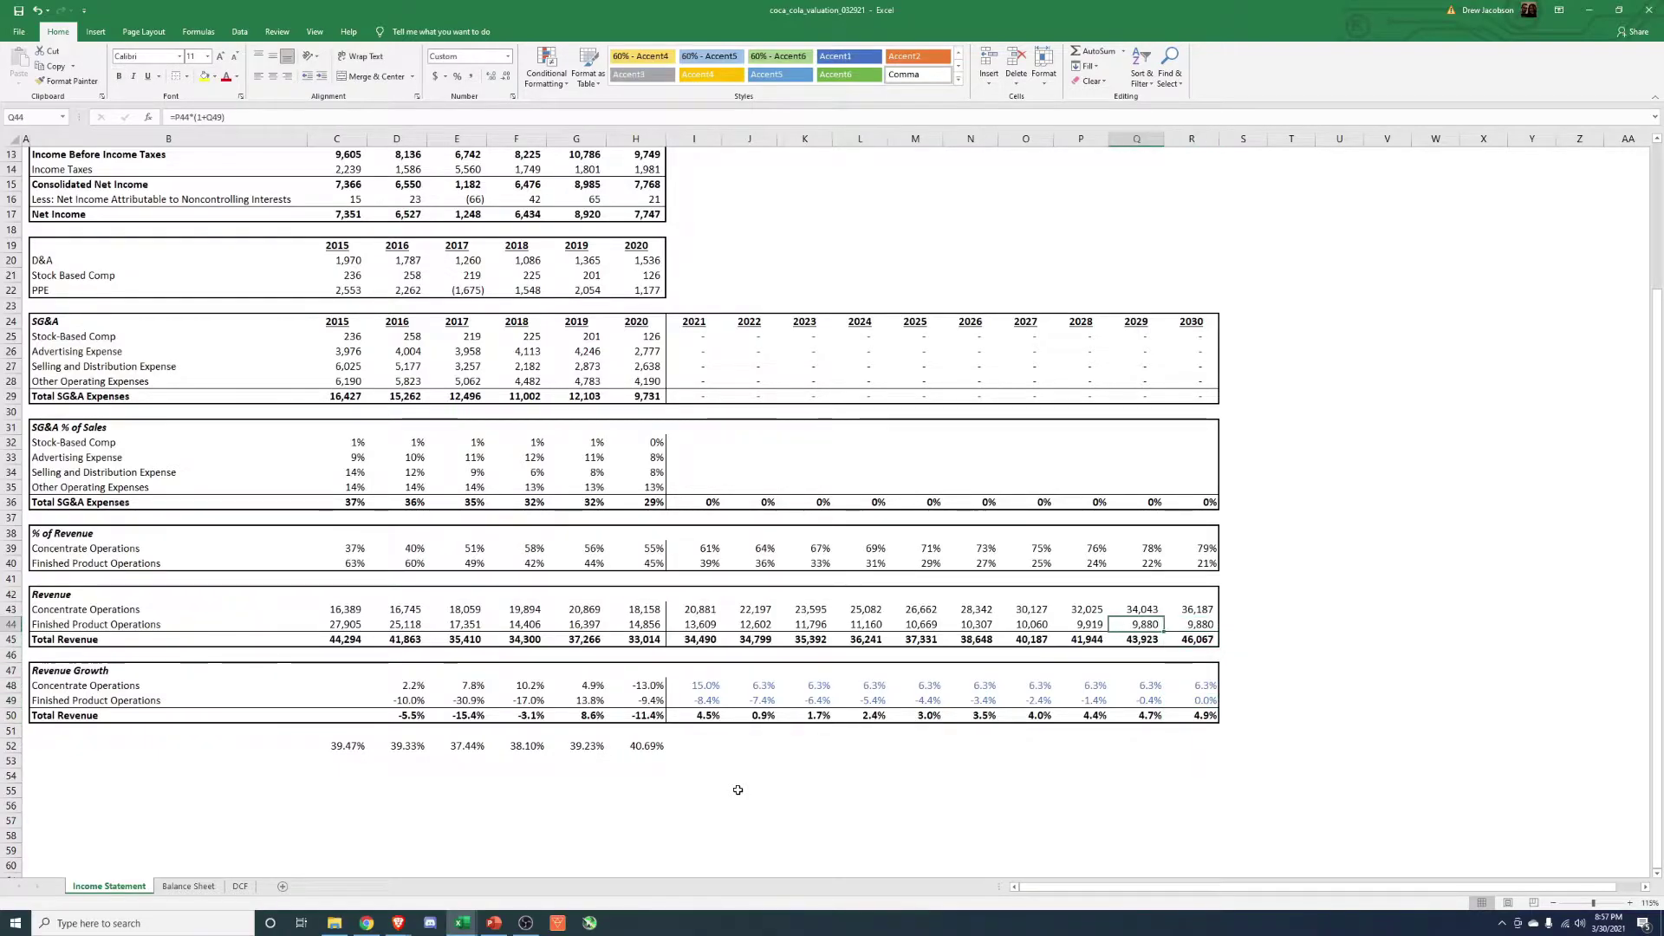
{"action": "key", "text": "Left"}
{"action": "key", "text": "Left"}
{"action": "key", "text": "Left"}
{"action": "key", "text": "Left"}
{"action": "key", "text": "Left"}
{"action": "key", "text": "Left"}
{"action": "key", "text": "Left"}
{"action": "key", "text": "Left"}
{"action": "key", "text": "Left"}
{"action": "key", "text": "Right"}
{"action": "key", "text": "Right"}
{"action": "key", "text": "Right"}
{"action": "key", "text": "Right"}
{"action": "key", "text": "Right"}
{"action": "key", "text": "Right"}
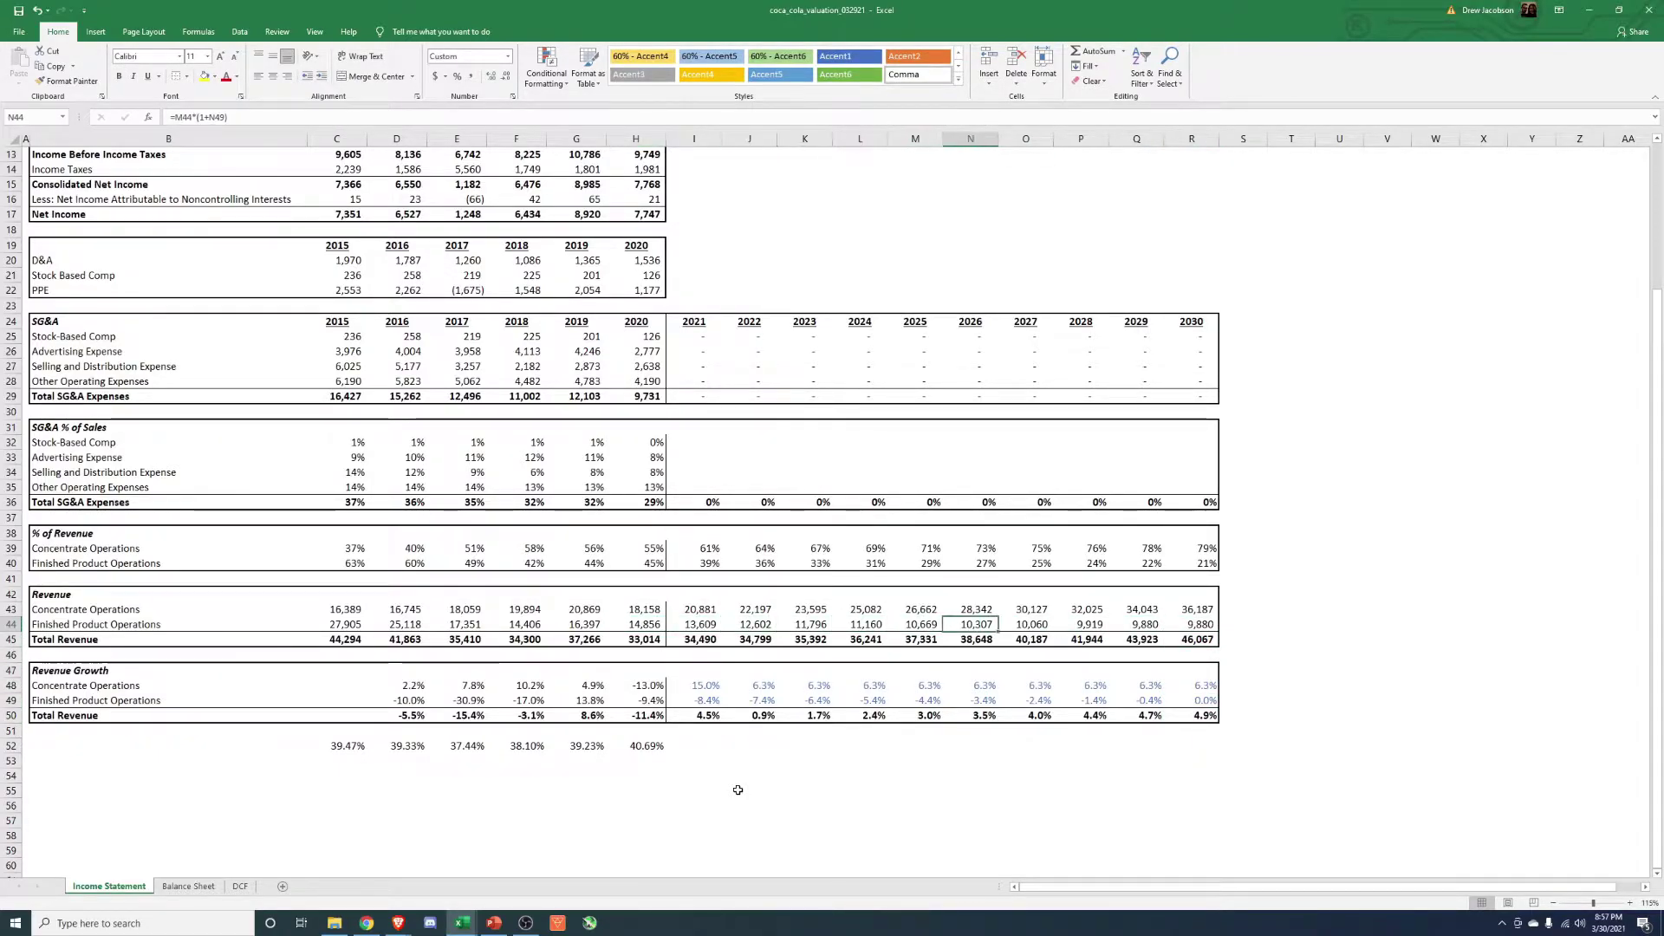
{"action": "key", "text": "Right"}
{"action": "key", "text": "Right"}
{"action": "key", "text": "Right"}
{"action": "key", "text": "Right"}
{"action": "key", "text": "Up"}
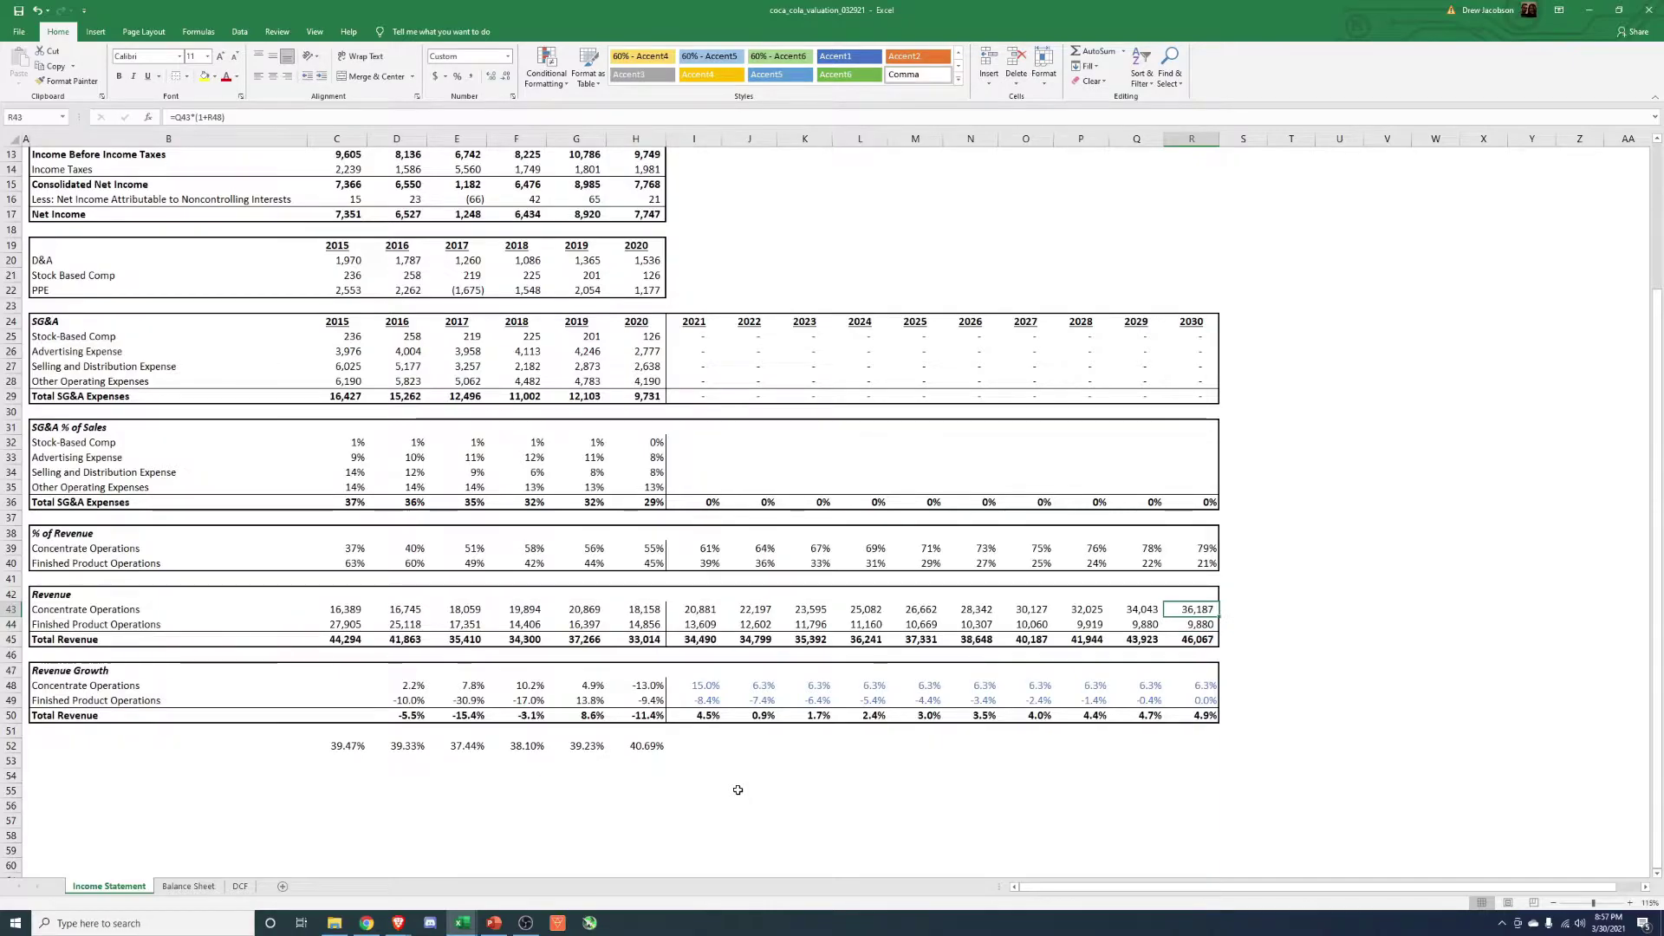
{"action": "key", "text": "Up"}
{"action": "key", "text": "Up"}
{"action": "key", "text": "Up"}
{"action": "key", "text": "Left"}
{"action": "key", "text": "Left"}
{"action": "key", "text": "Left"}
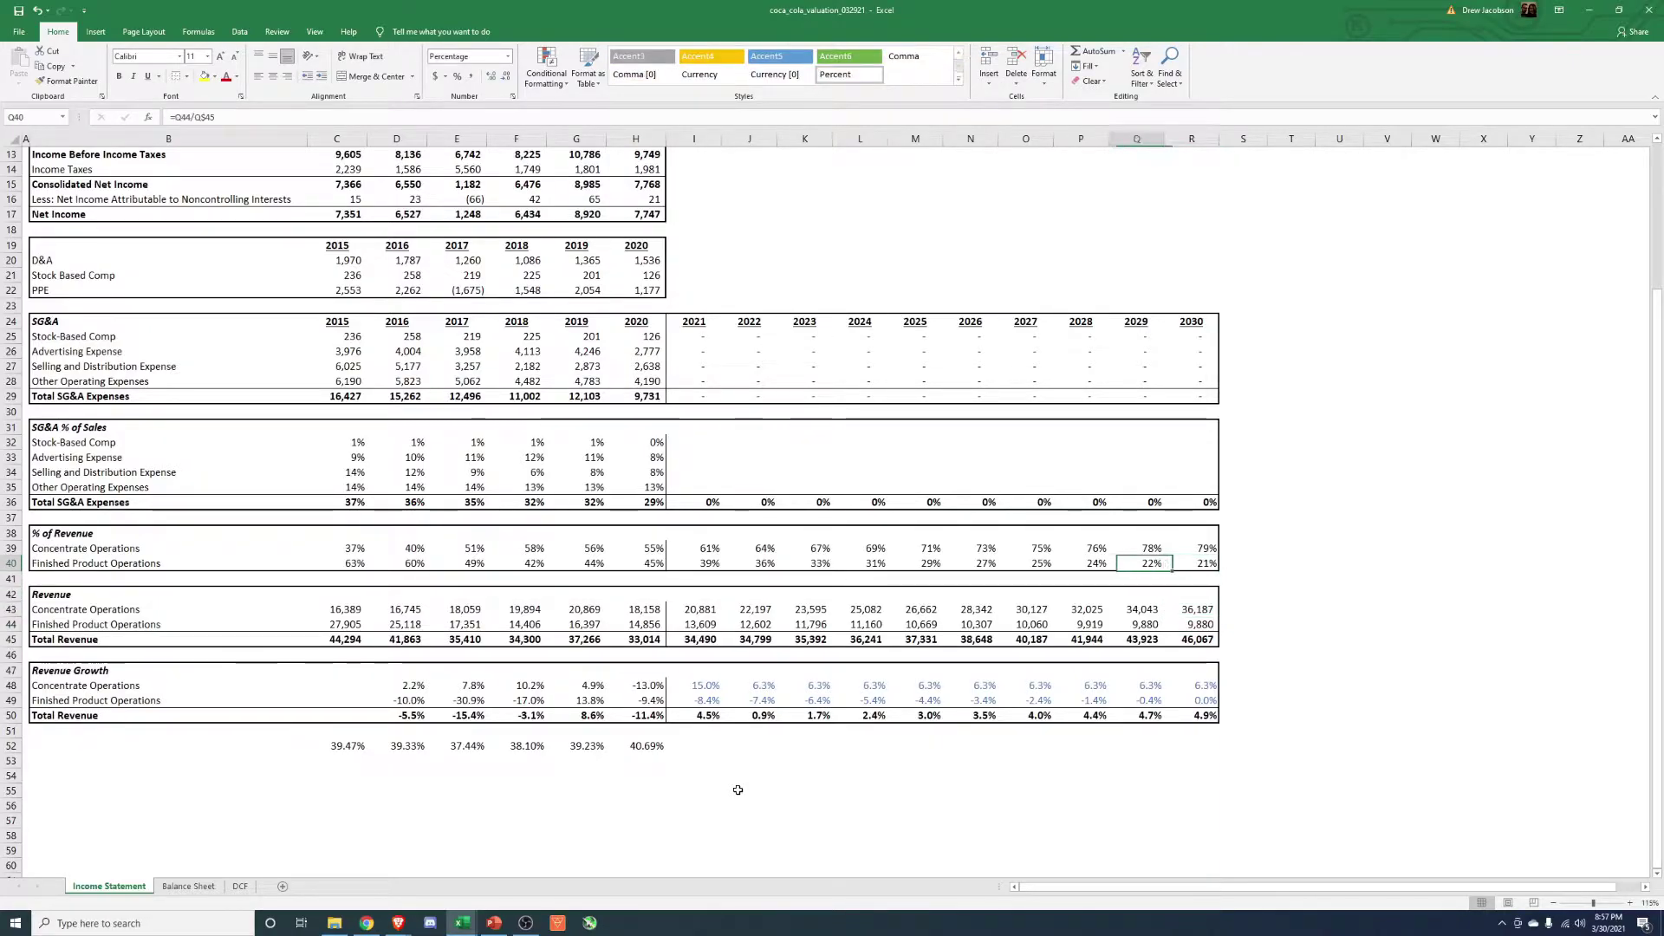
{"action": "key", "text": "Left"}
{"action": "key", "text": "Left"}
{"action": "key", "text": "Left"}
{"action": "key", "text": "Left"}
{"action": "key", "text": "Left"}
{"action": "key", "text": "Left"}
{"action": "key", "text": "Left"}
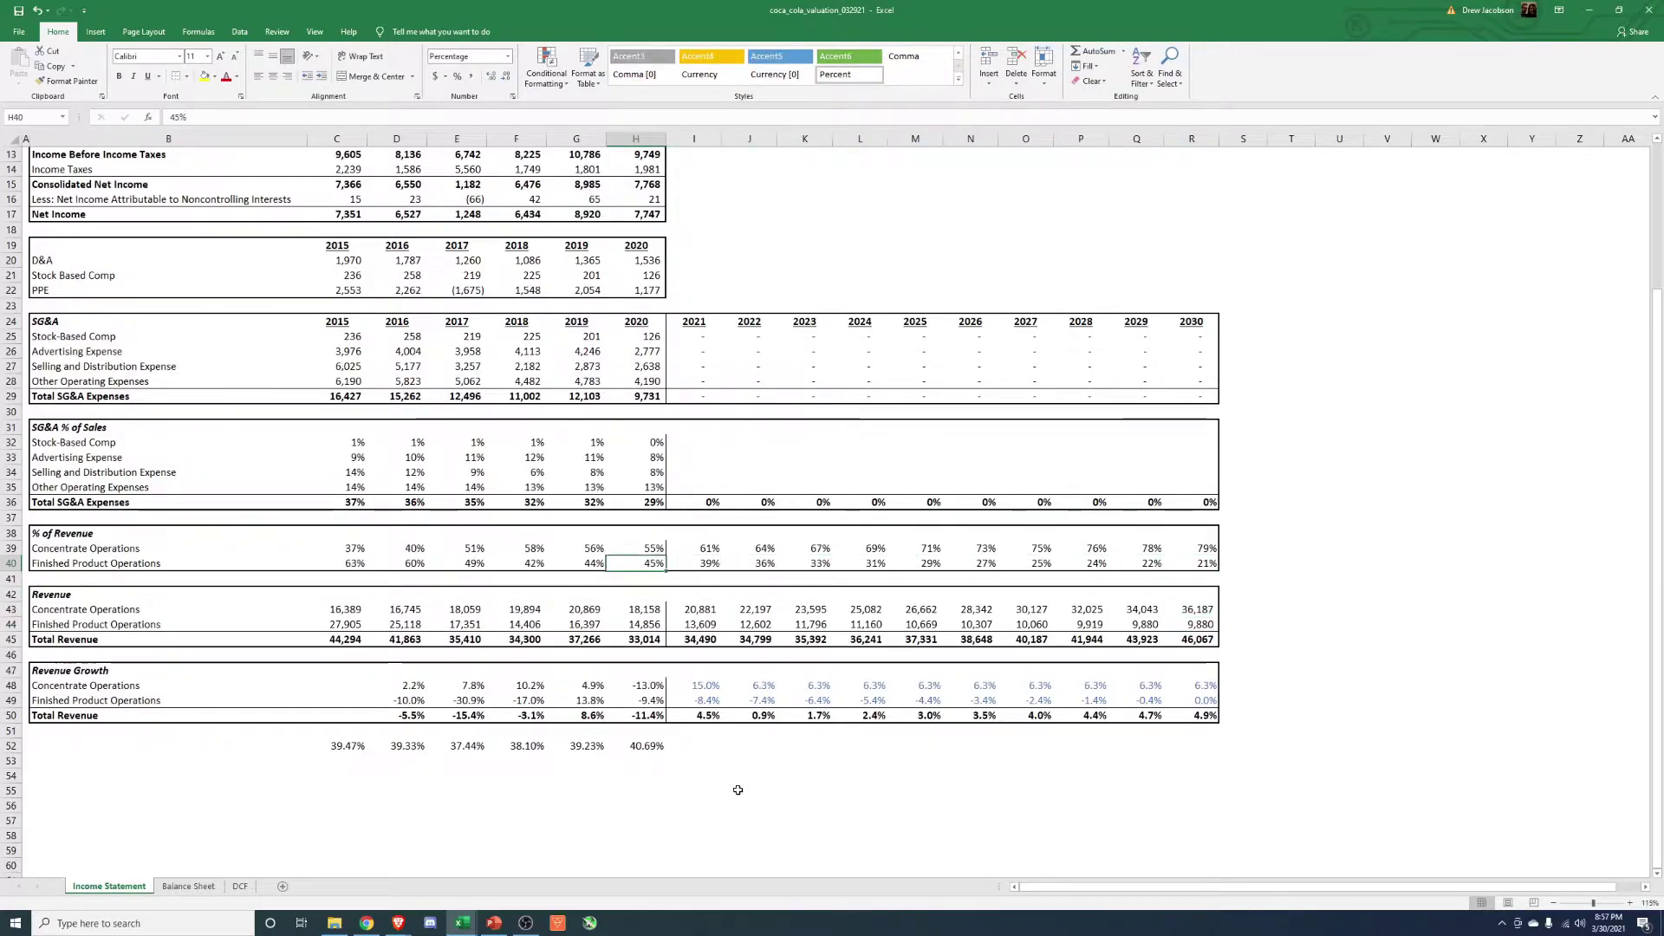
{"action": "key", "text": "Right"}
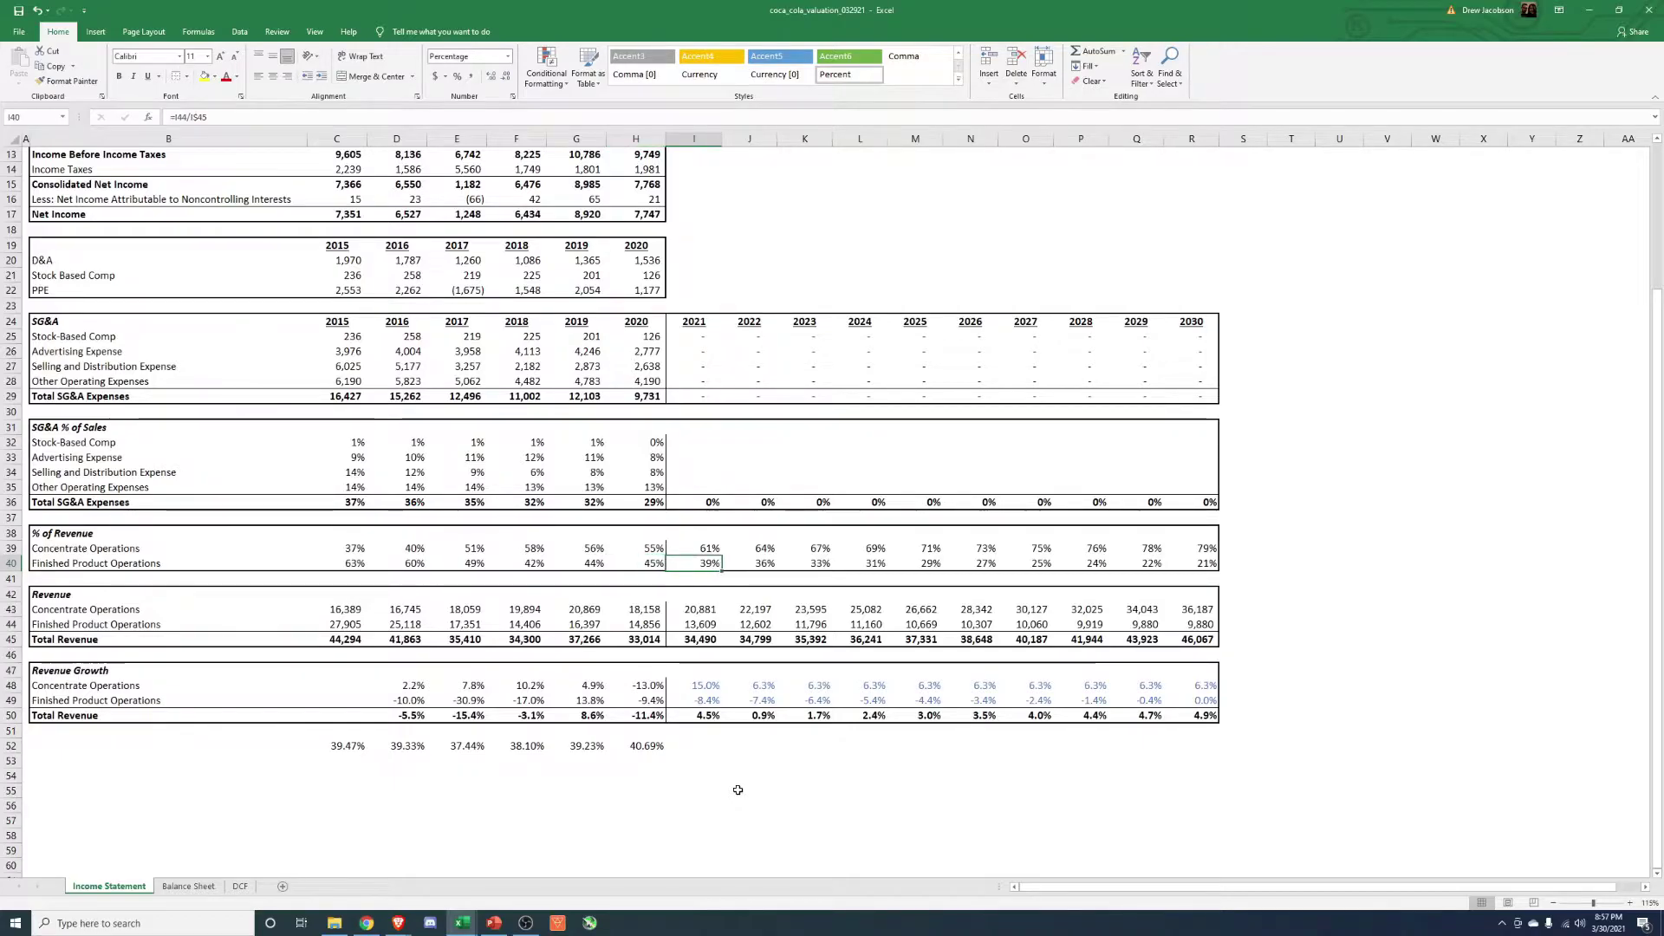
{"action": "key", "text": "Right"}
{"action": "key", "text": "Right"}
{"action": "key", "text": "Right"}
{"action": "key", "text": "Right"}
{"action": "key", "text": "Right"}
{"action": "key", "text": "Right"}
{"action": "key", "text": "Right"}
{"action": "key", "text": "Right"}
{"action": "key", "text": "Right"}
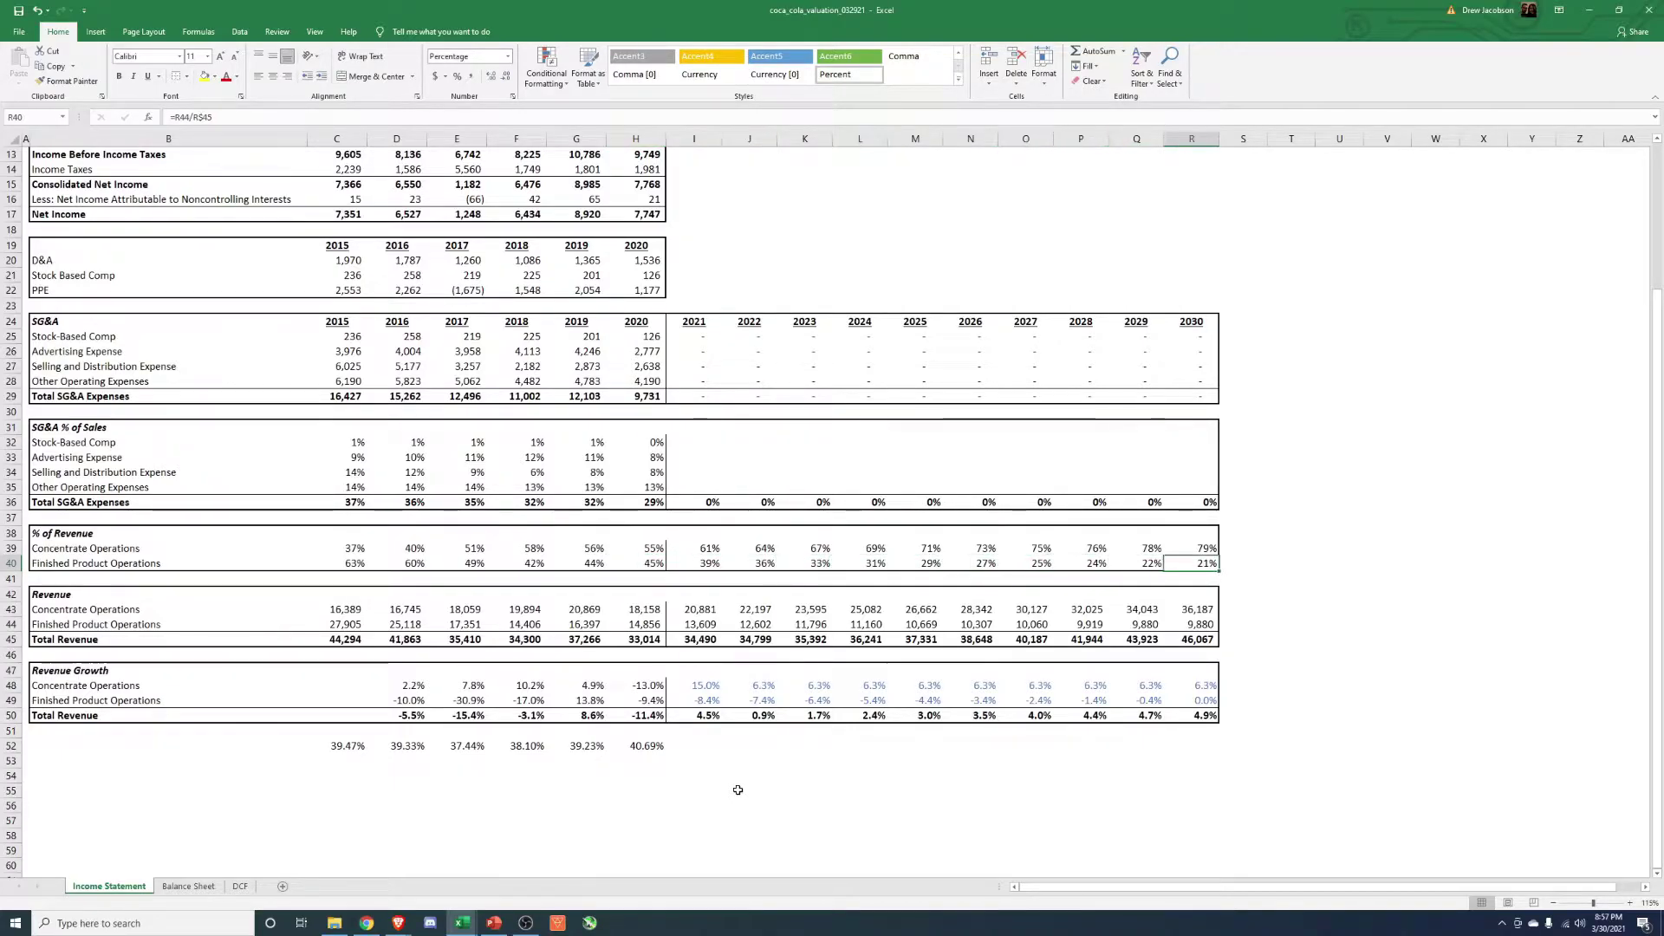
{"action": "key", "text": "Up"}
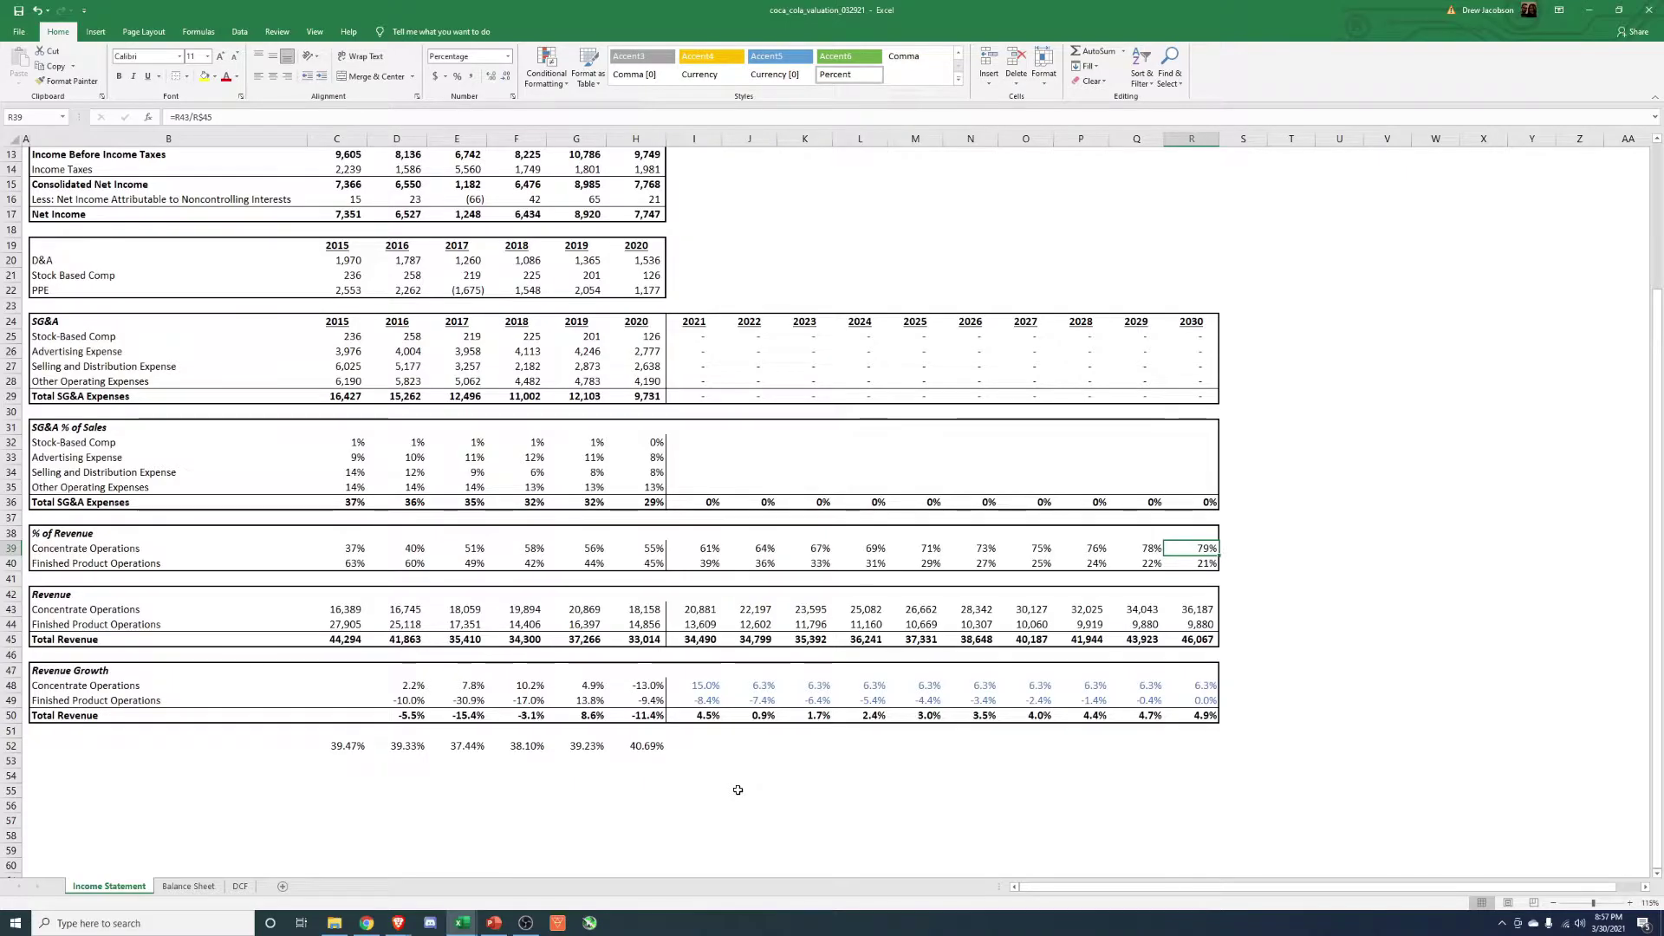
{"action": "key", "text": "Left"}
{"action": "key", "text": "Left"}
{"action": "key", "text": "Left"}
{"action": "key", "text": "Left"}
{"action": "key", "text": "Left"}
{"action": "key", "text": "Left"}
{"action": "key", "text": "Left"}
{"action": "key", "text": "Left"}
{"action": "key", "text": "Left"}
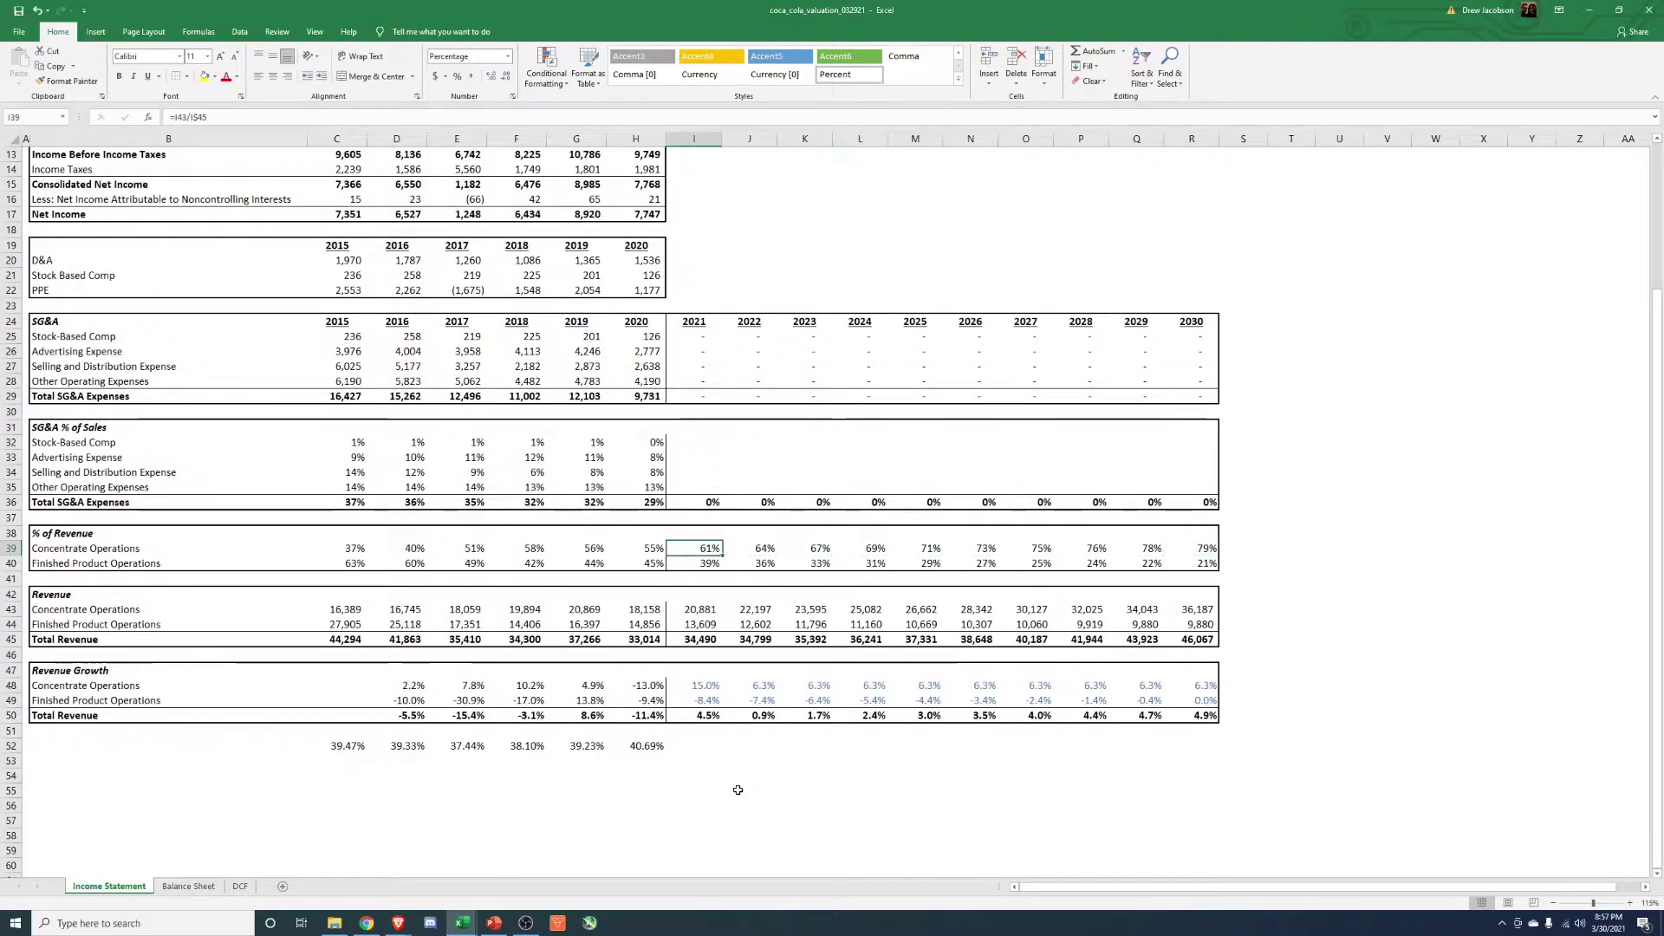
{"action": "key", "text": "Down"}
{"action": "key", "text": "Down"}
{"action": "key", "text": "Down"}
{"action": "key", "text": "Down"}
{"action": "key", "text": "Down"}
{"action": "key", "text": "Down"}
{"action": "key", "text": "Down"}
{"action": "key", "text": "Down"}
{"action": "key", "text": "Down"}
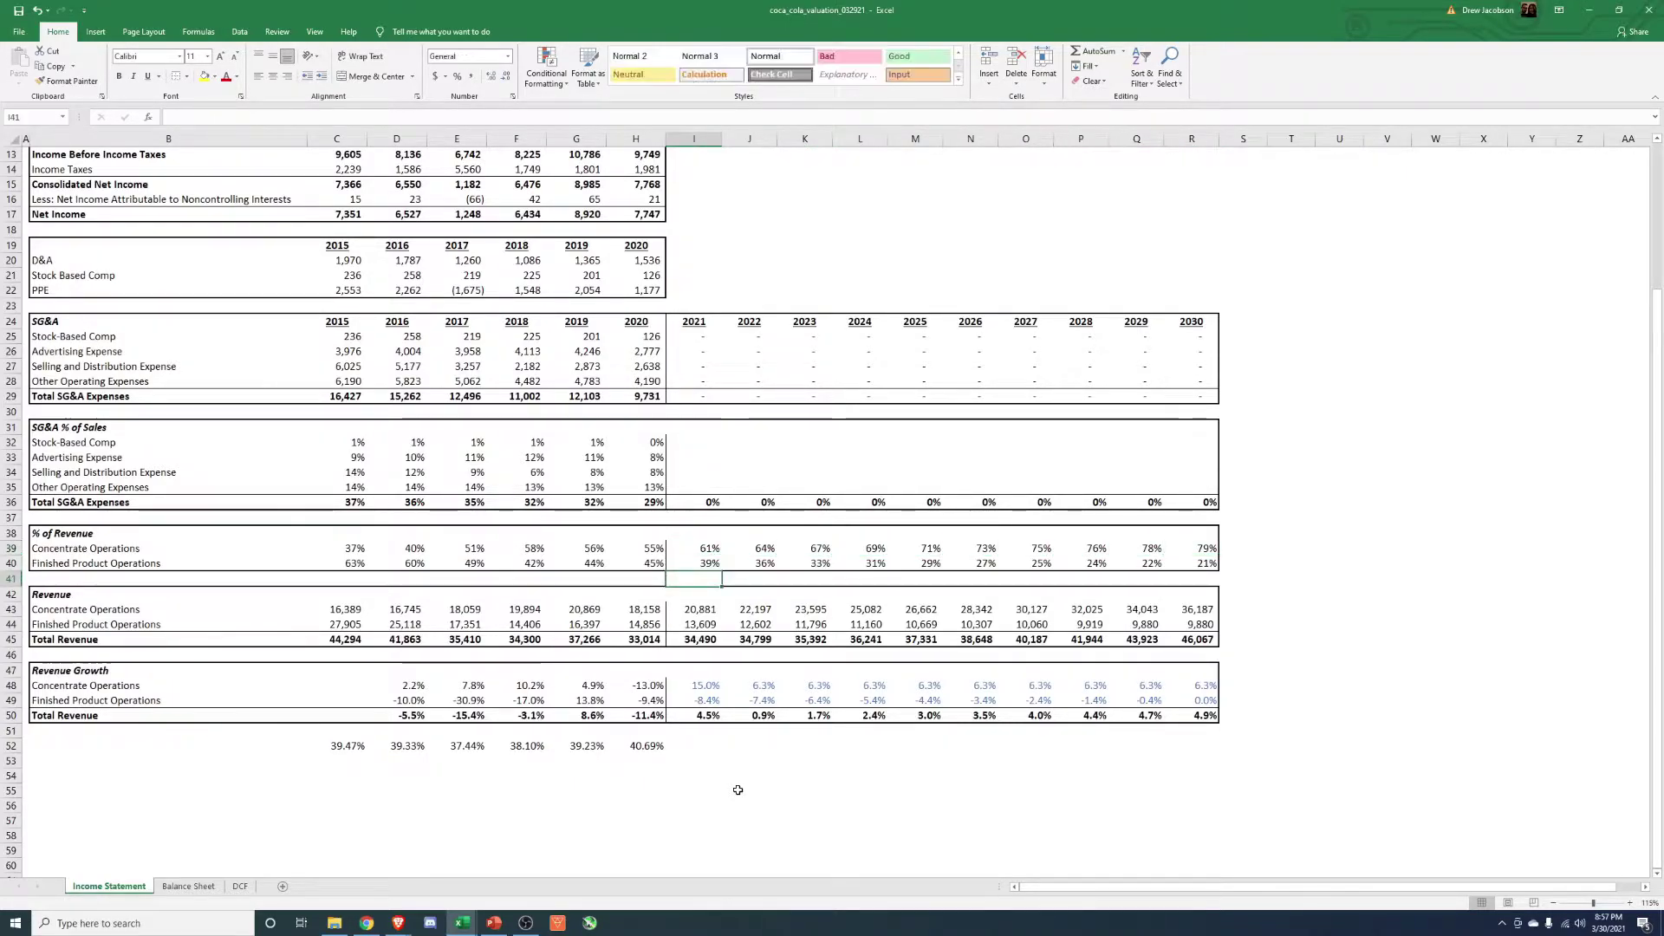
{"action": "key", "text": "Right"}
{"action": "key", "text": "Right"}
{"action": "key", "text": "Left"}
{"action": "key", "text": "Left"}
{"action": "key", "text": "Left"}
{"action": "key", "text": "Left"}
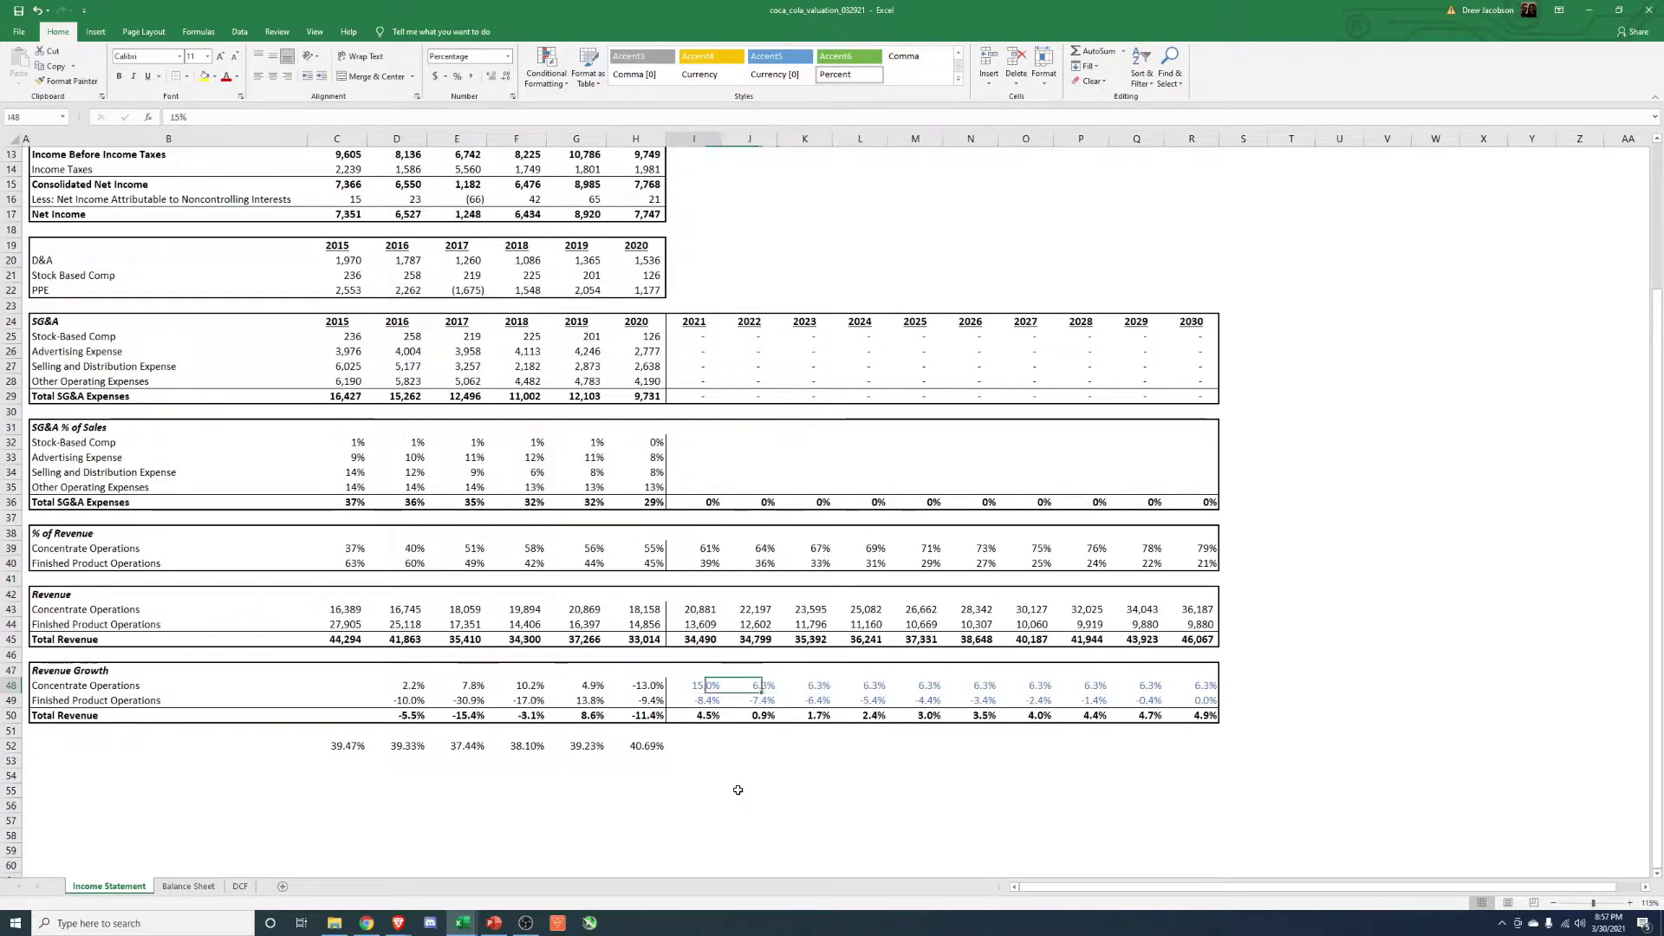
{"action": "key", "text": "shift+Left"}
{"action": "key", "text": "shift+Left"}
{"action": "key", "text": "shift+Left"}
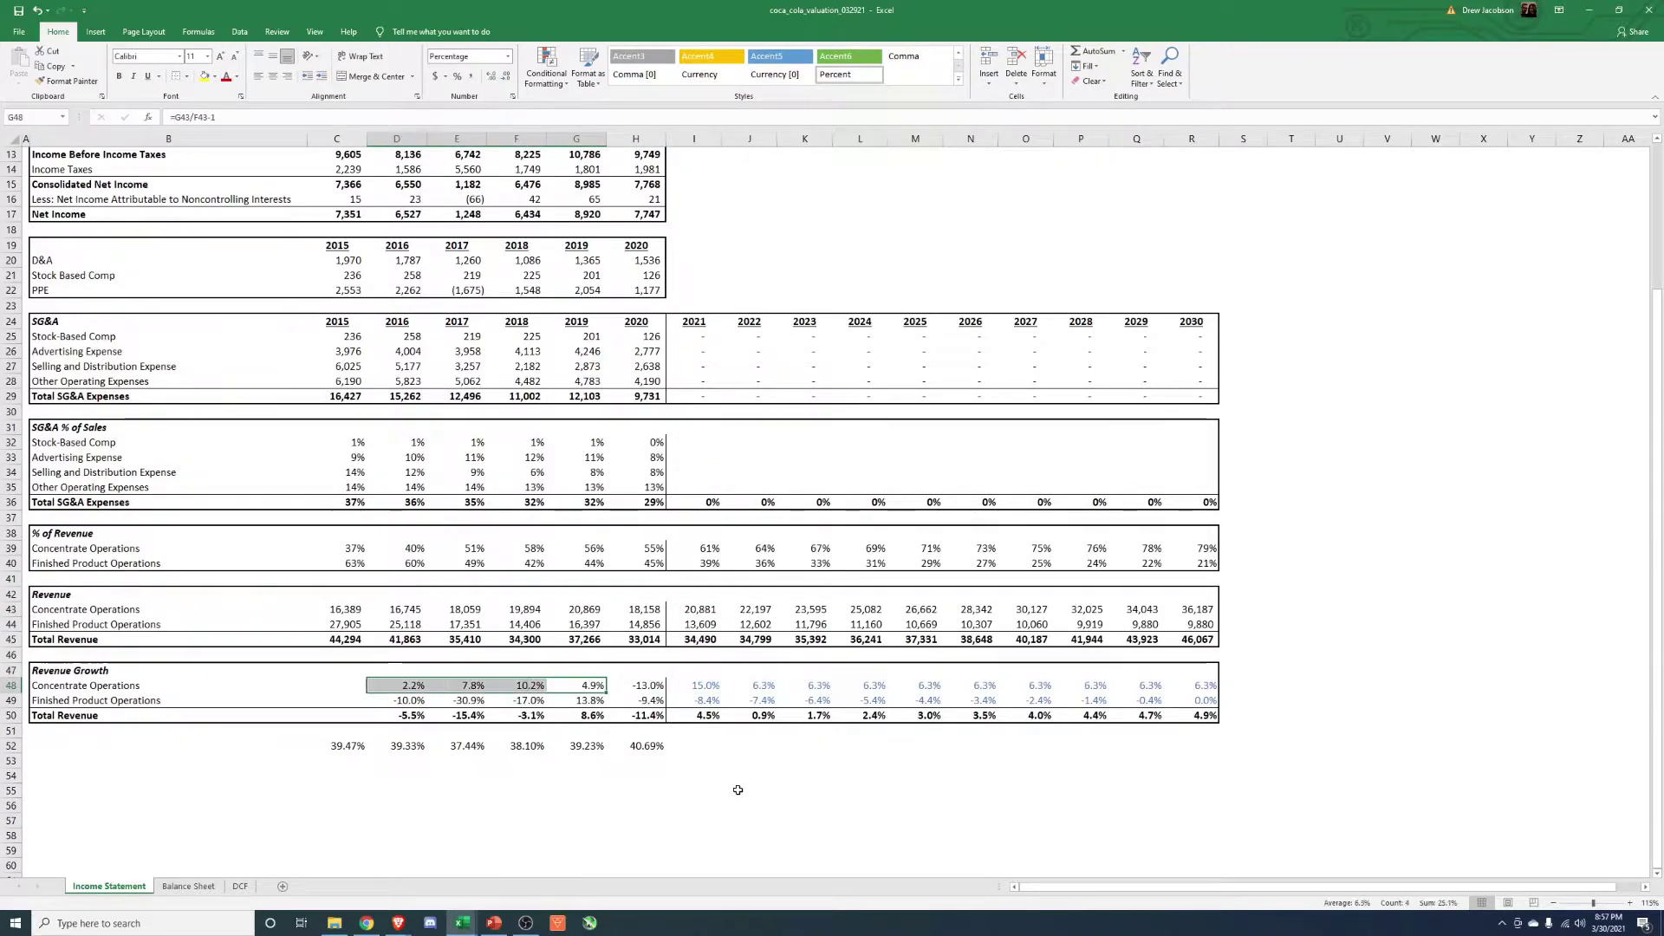
- Check the historical advertising share of sales and enter 11% for 2021
{"action": "key", "text": "Up"}
{"action": "key", "text": "Up"}
{"action": "key", "text": "Up"}
{"action": "key", "text": "Up"}
{"action": "key", "text": "Up"}
{"action": "key", "text": "Up"}
{"action": "key", "text": "Up"}
{"action": "key", "text": "Up"}
{"action": "key", "text": "Up"}
{"action": "key", "text": "Up"}
{"action": "key", "text": "Up"}
{"action": "key", "text": "Up"}
{"action": "key", "text": "Up"}
{"action": "key", "text": "Up"}
{"action": "key", "text": "Up"}
{"action": "key", "text": "shift+Left"}
{"action": "key", "text": "shift+Left"}
{"action": "key", "text": "shift+Left"}
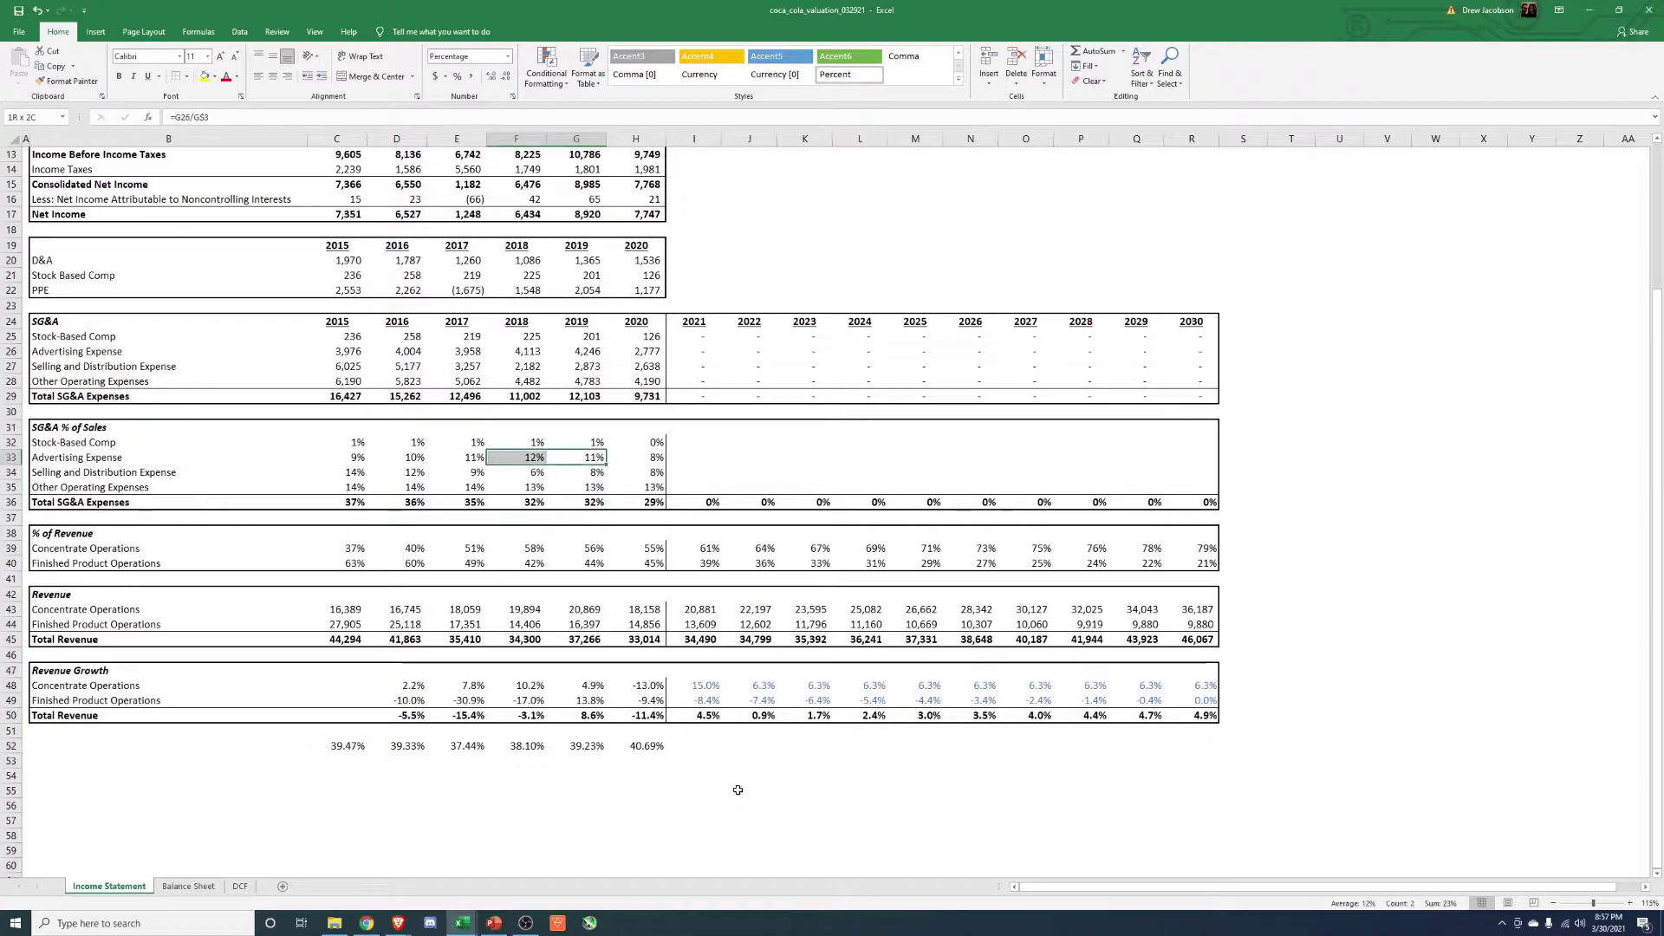
{"action": "key", "text": "Right"}
{"action": "key", "text": "Right"}
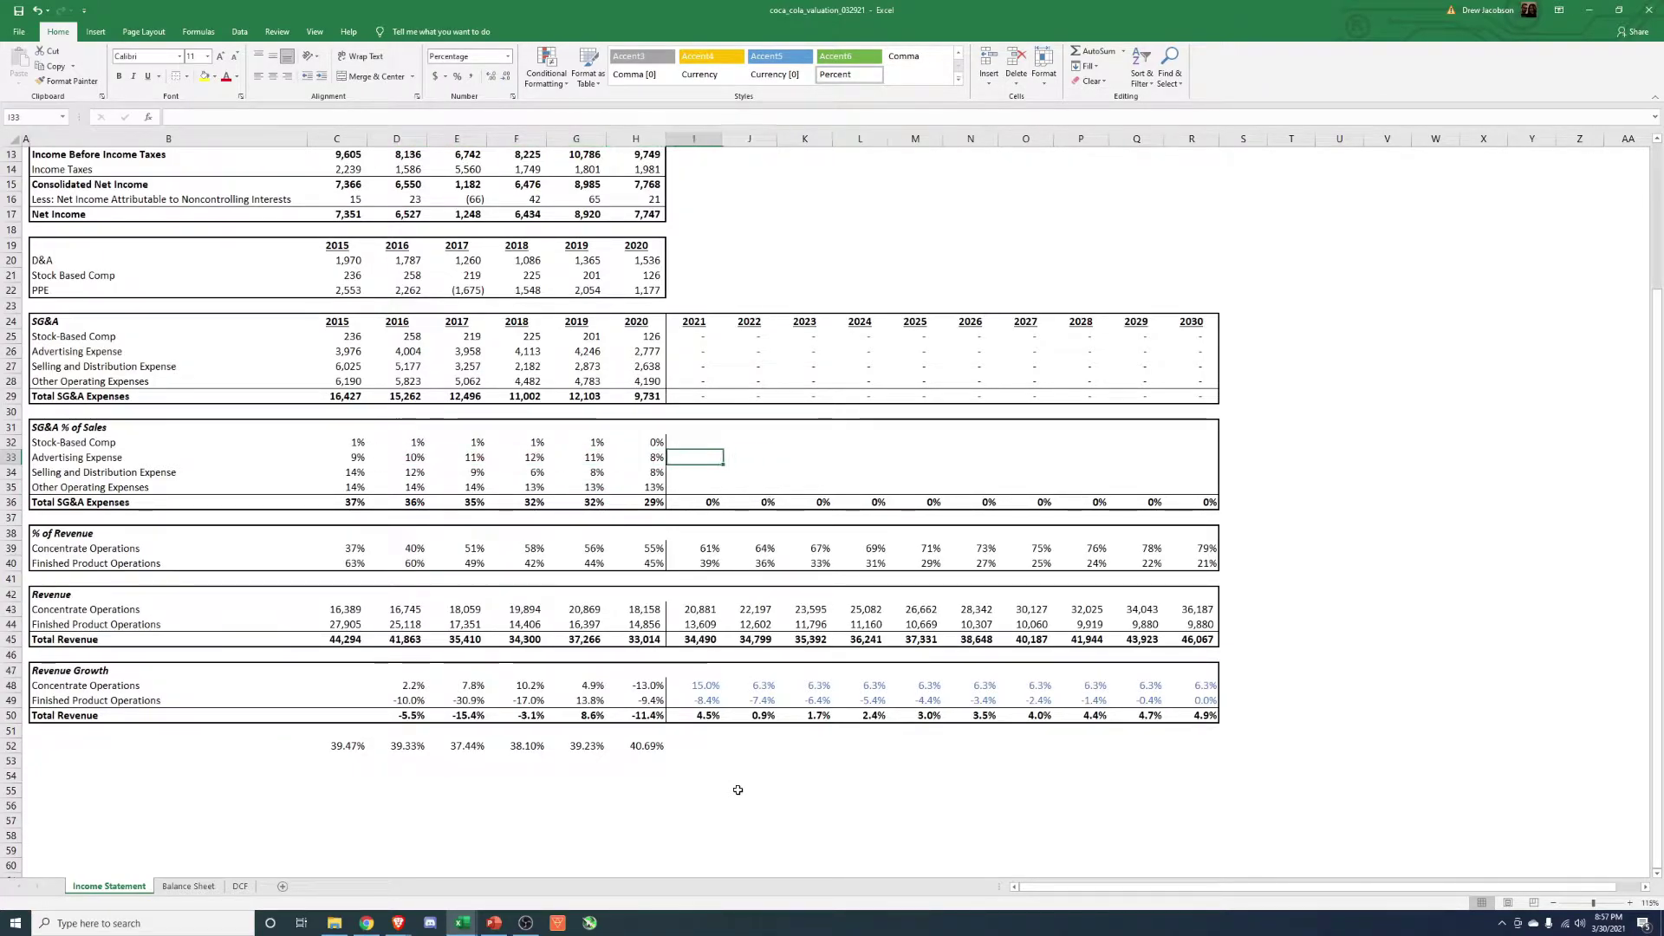
{"action": "type", "text": "11%"}
{"action": "key", "text": "Return"}
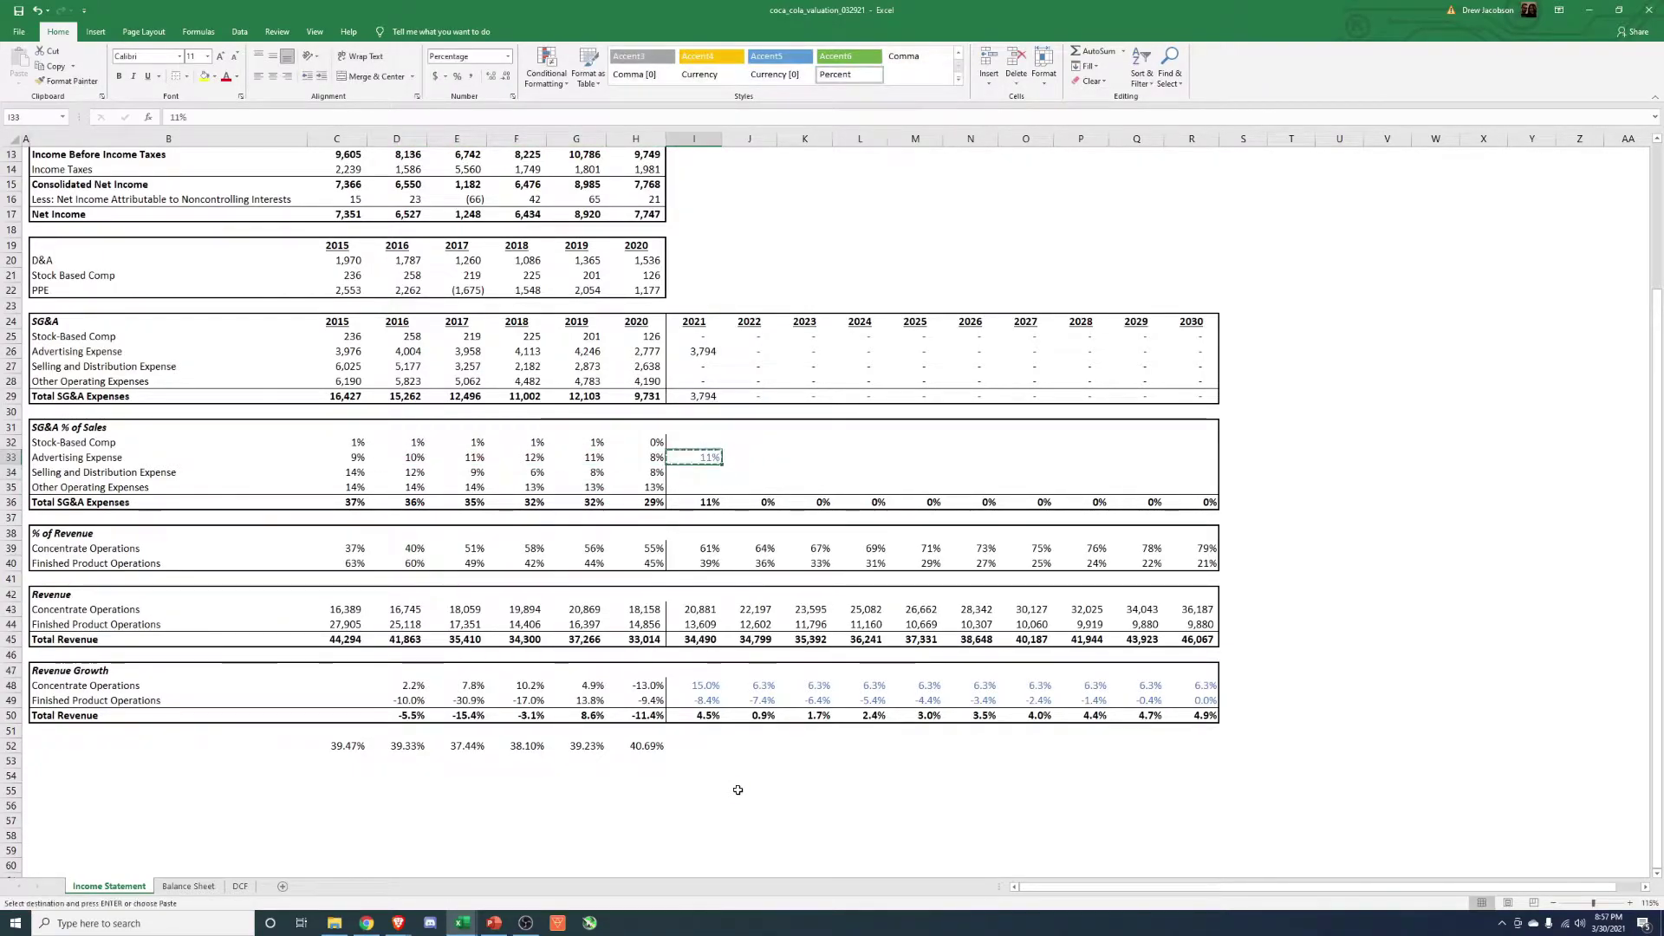
- Paste Special the 11% advertising ratio as formulas across 2022–2030
{"action": "key", "text": "Right"}
{"action": "key", "text": "shift+Right"}
{"action": "key", "text": "shift+Right"}
{"action": "key", "text": "shift+Right"}
{"action": "key", "text": "shift+Right"}
{"action": "key", "text": "shift+Right"}
{"action": "key", "text": "shift+Right"}
{"action": "key", "text": "shift+Right"}
{"action": "key", "text": "shift+Right"}
{"action": "key", "text": "alt+e"}
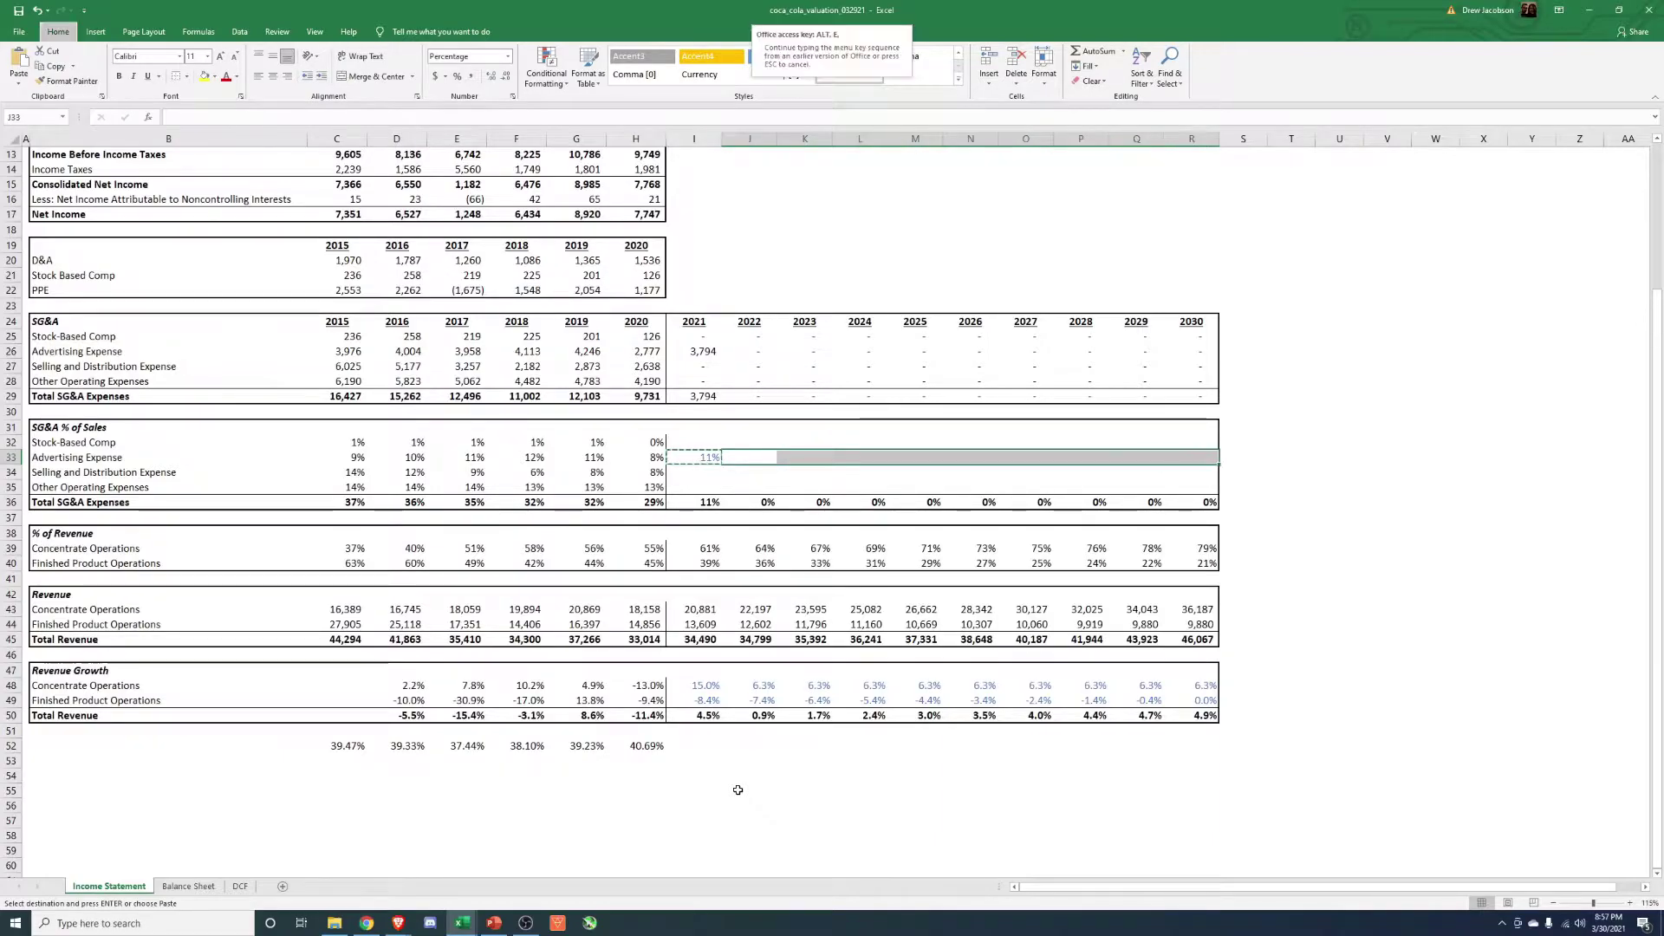
{"action": "key", "text": "s"}
{"action": "key", "text": "f"}
{"action": "key", "text": "Return"}
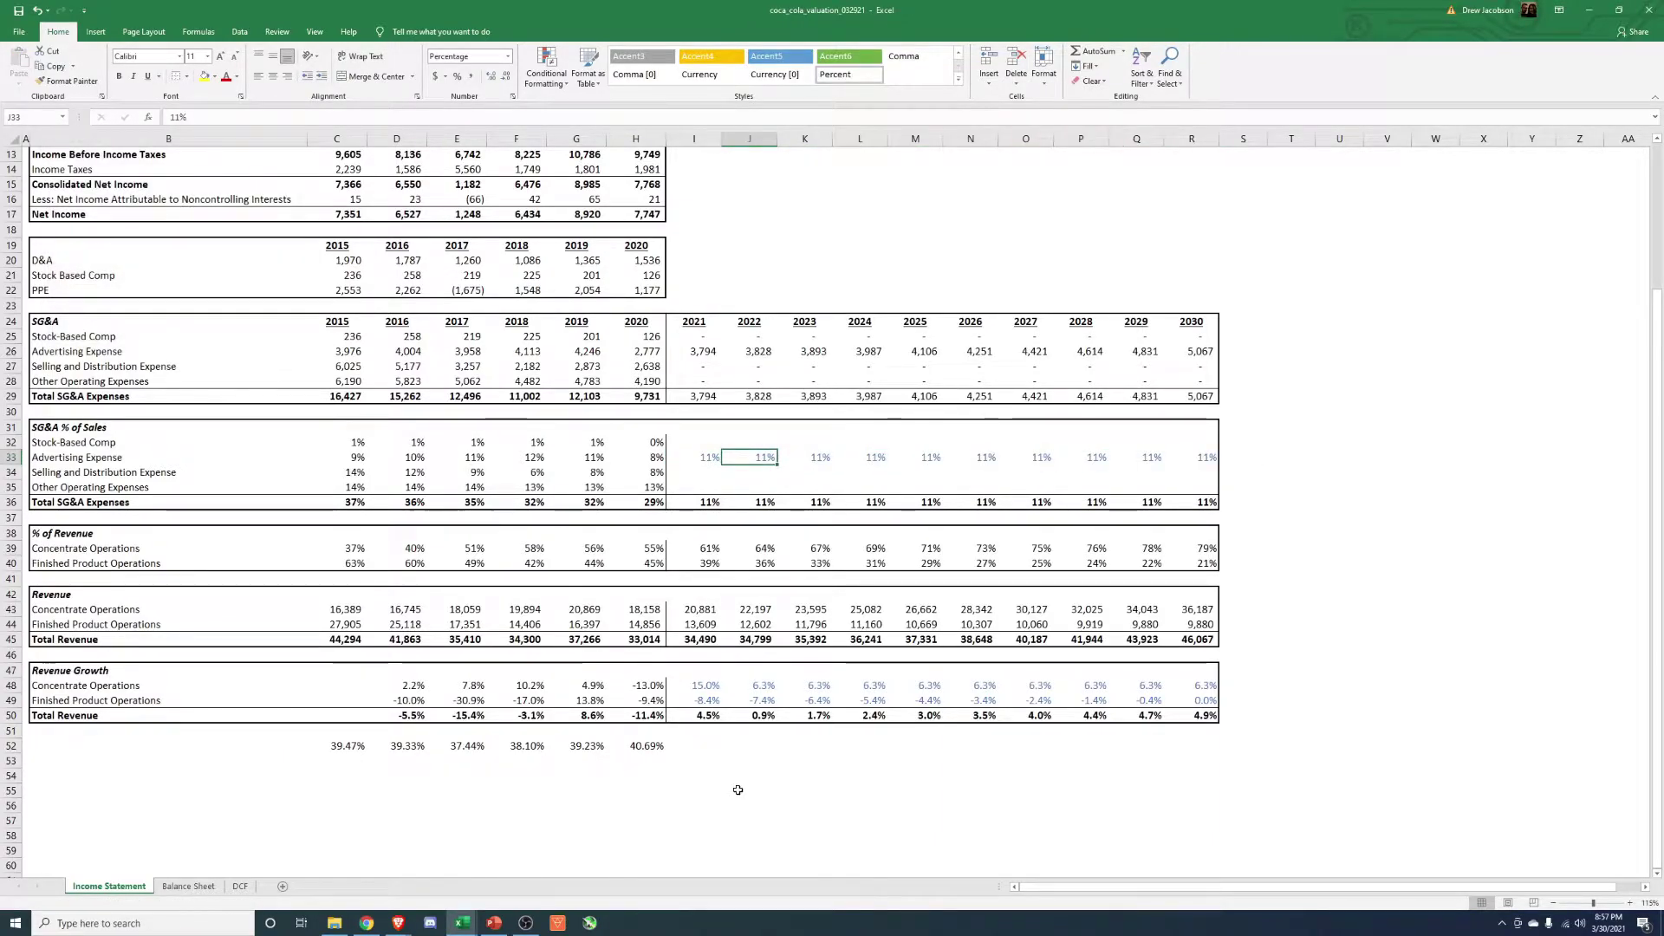
{"action": "key", "text": "Left"}
{"action": "key", "text": "Down"}
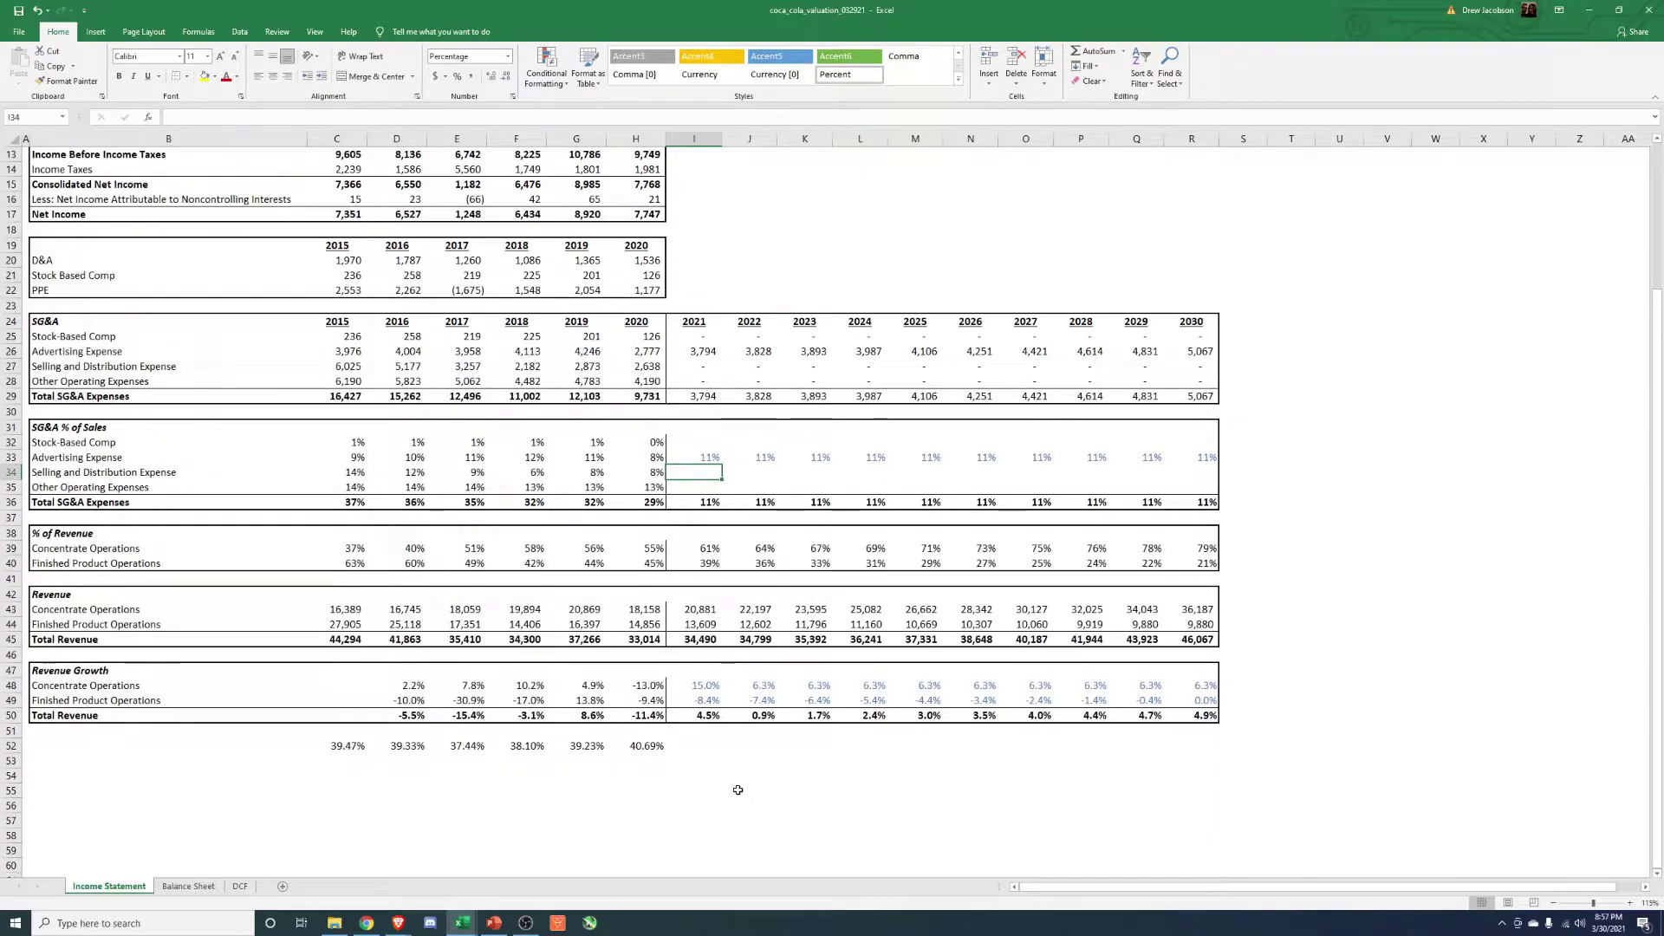
- Enter =H34-0.005 for 2021 Selling and Distribution and fill it across 2022–2030
{"action": "type", "text": "="}
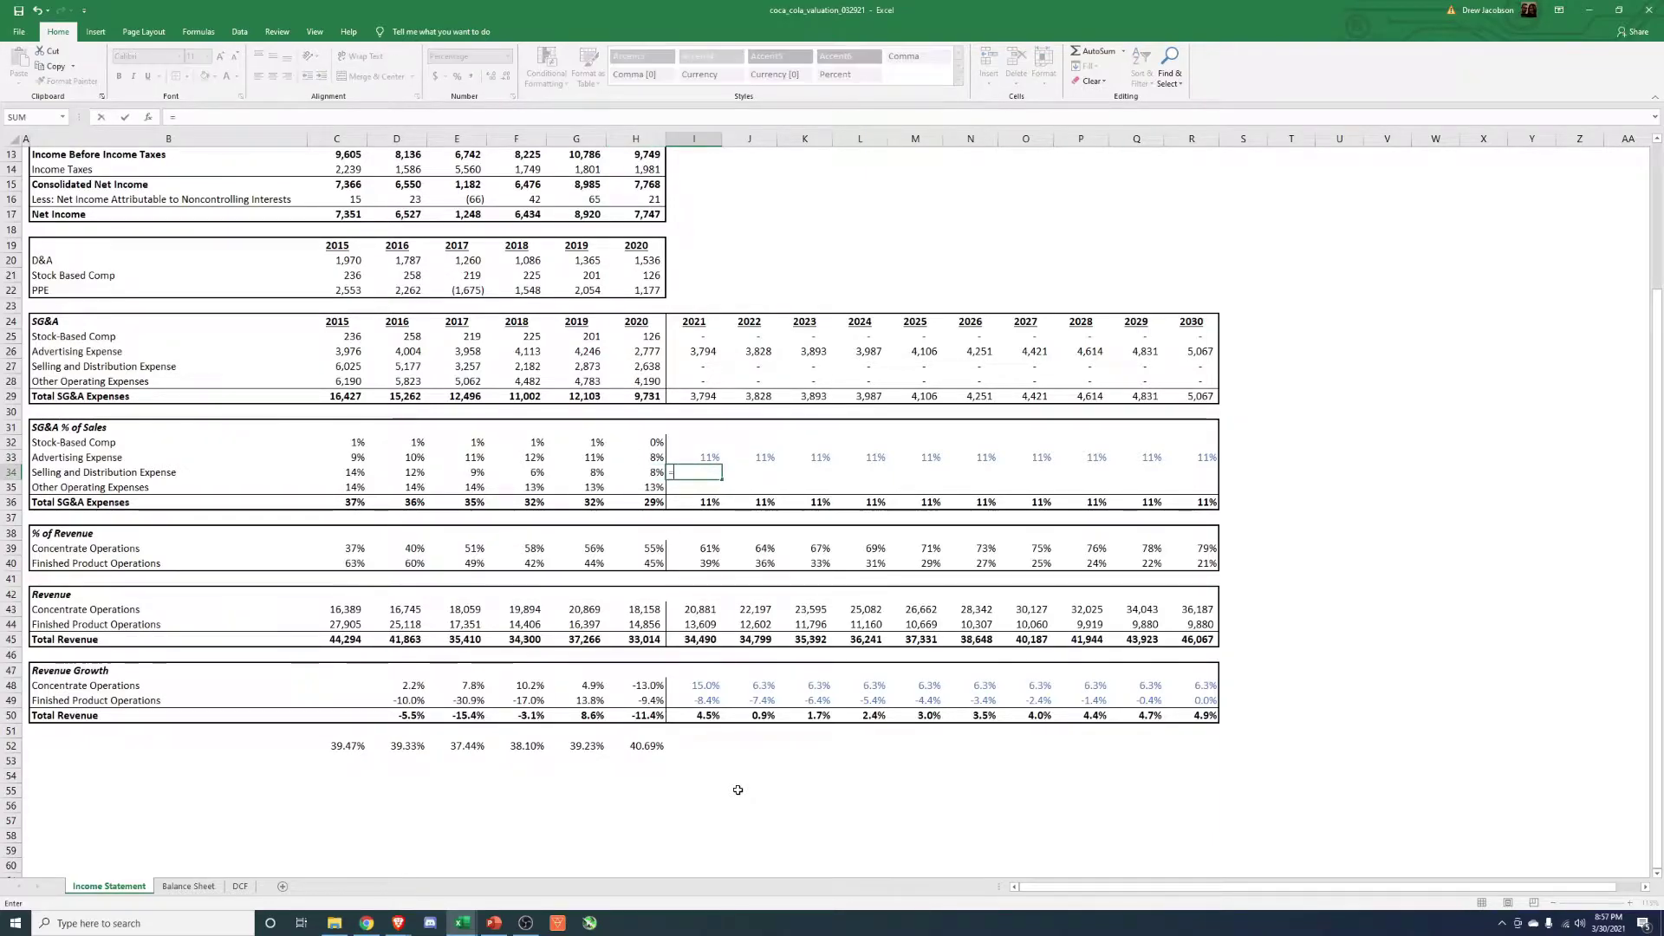
{"action": "key", "text": "Left"}
{"action": "type", "text": "-.0"}
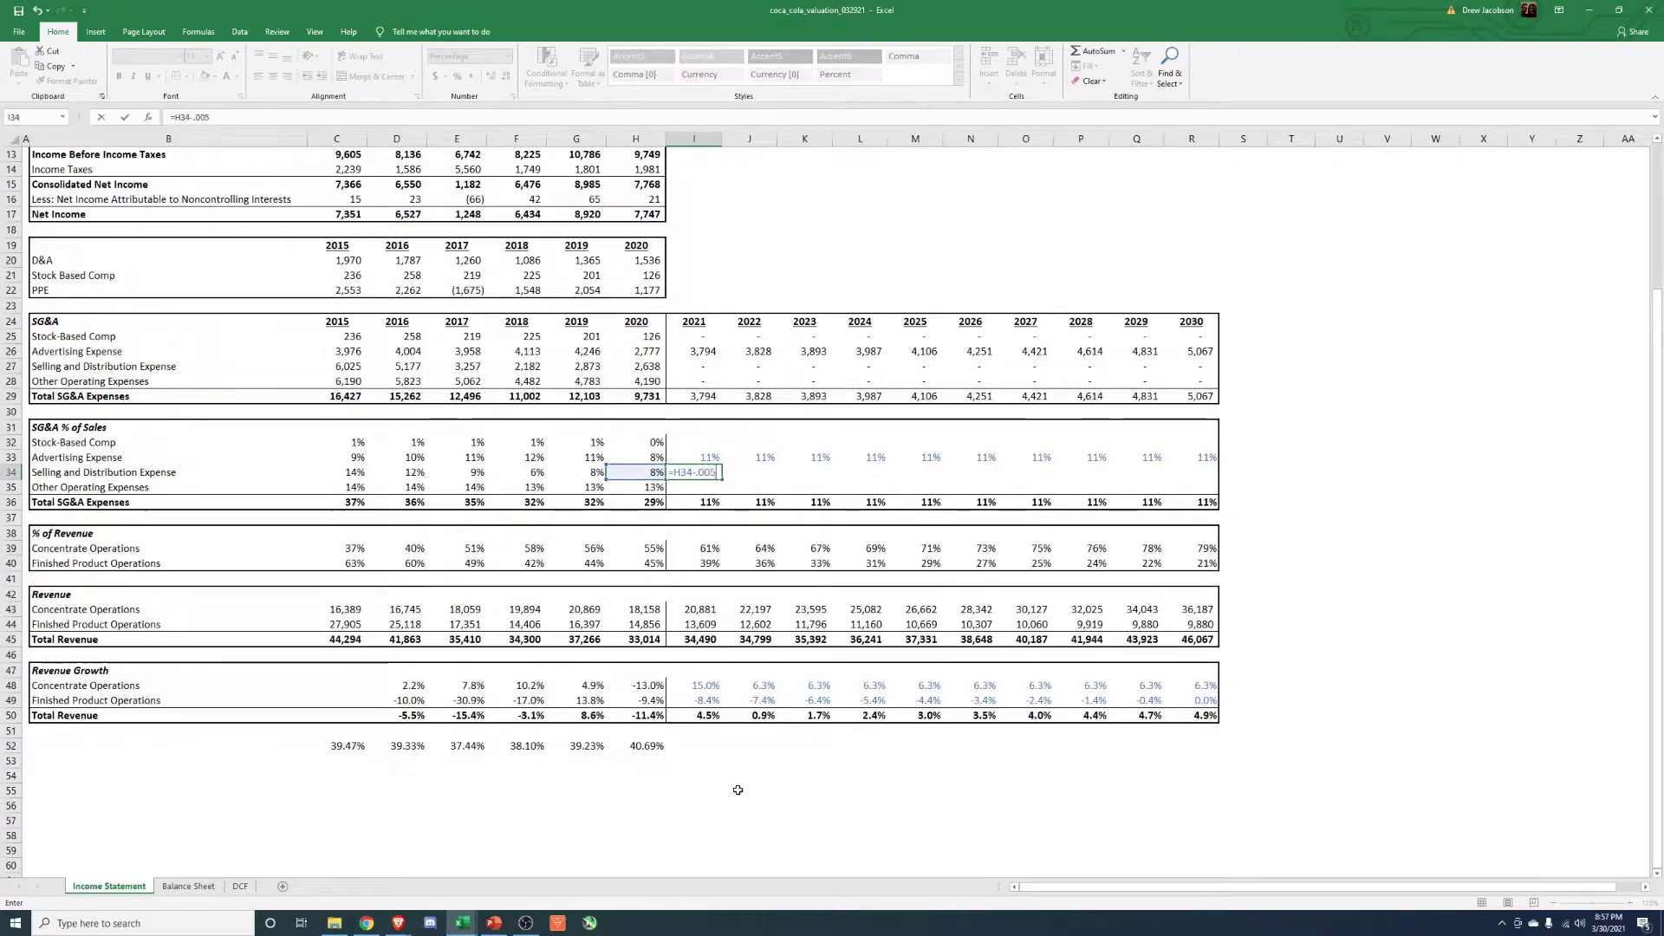
{"action": "key", "text": "ctrl+Return"}
{"action": "key", "text": "ctrl+c"}
{"action": "key", "text": "shift+Right"}
{"action": "key", "text": "shift+Right"}
{"action": "key", "text": "shift+Right"}
{"action": "key", "text": "shift+Right"}
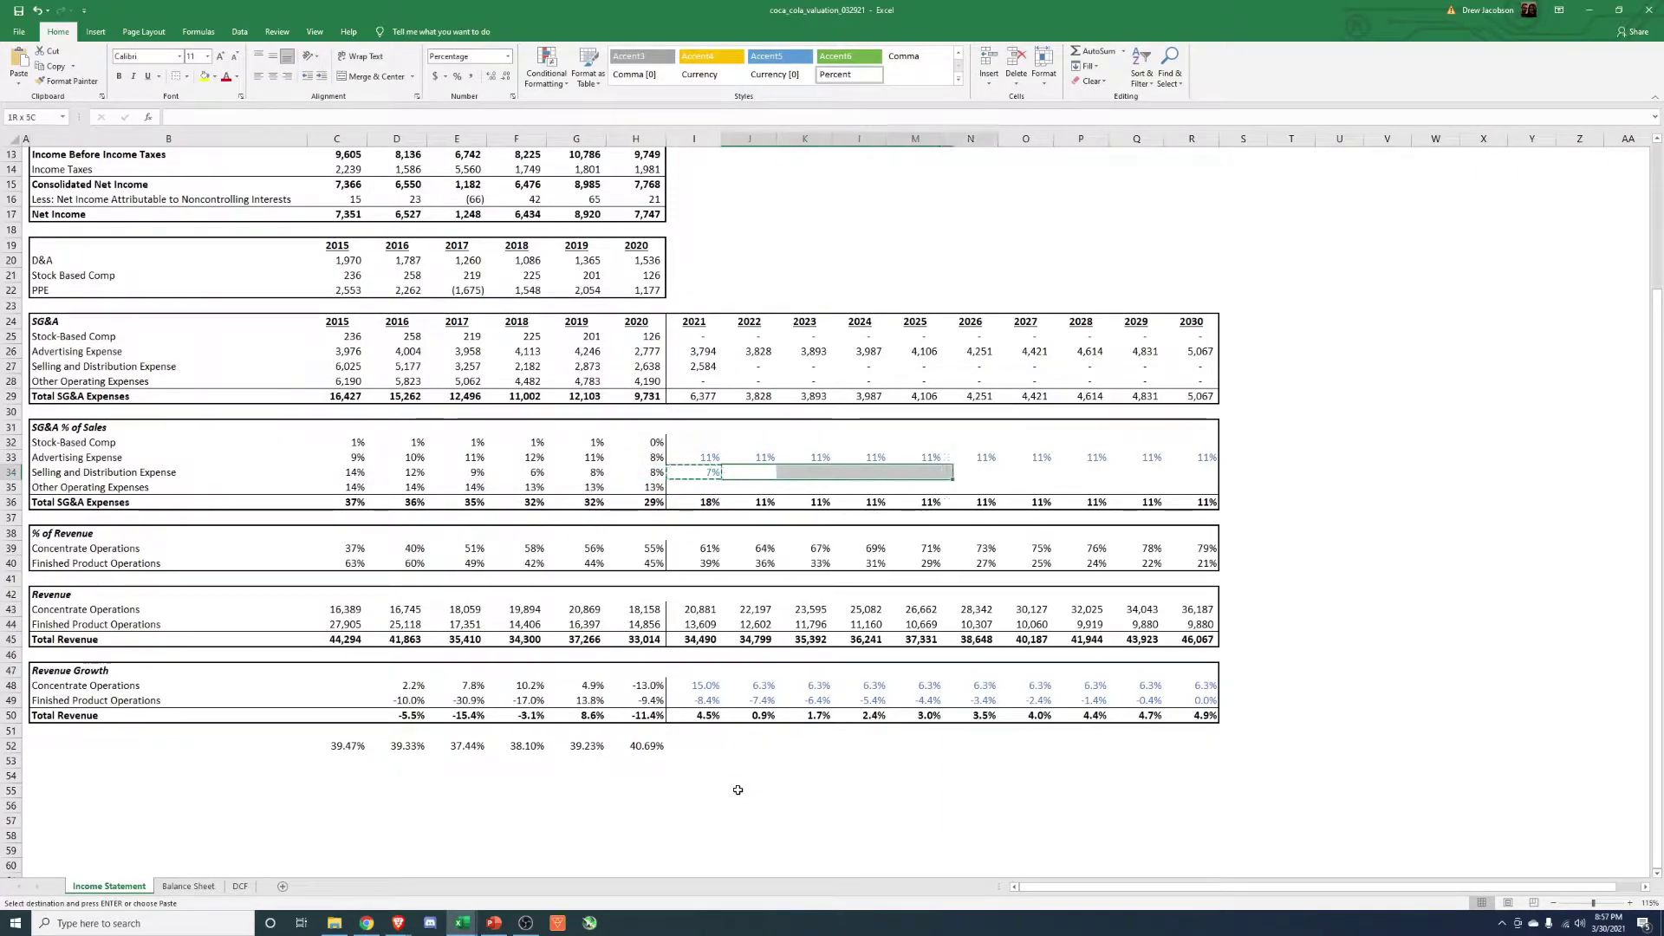
{"action": "key", "text": "shift+Right"}
{"action": "key", "text": "shift+Right"}
{"action": "key", "text": "shift+Right"}
{"action": "key", "text": "shift+Right"}
{"action": "key", "text": "shift+Right"}
{"action": "key", "text": "Return"}
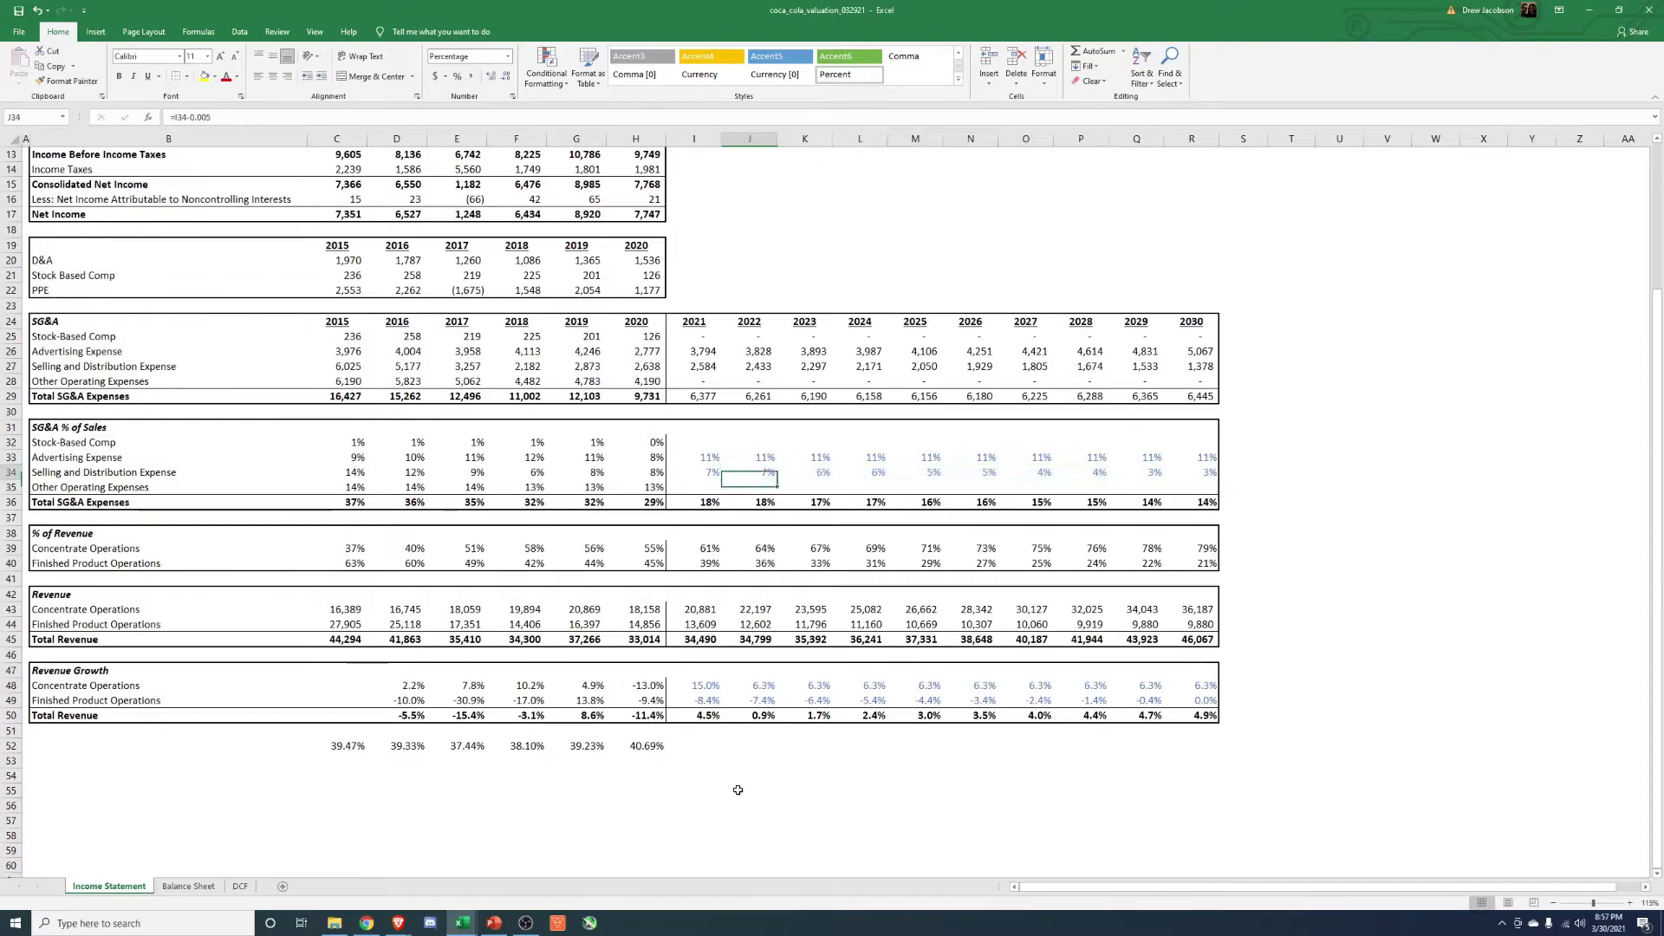
- Check the historical selling and distribution ratios against the declining 2021–2030 forecast
{"action": "key", "text": "Left"}
{"action": "key", "text": "Left"}
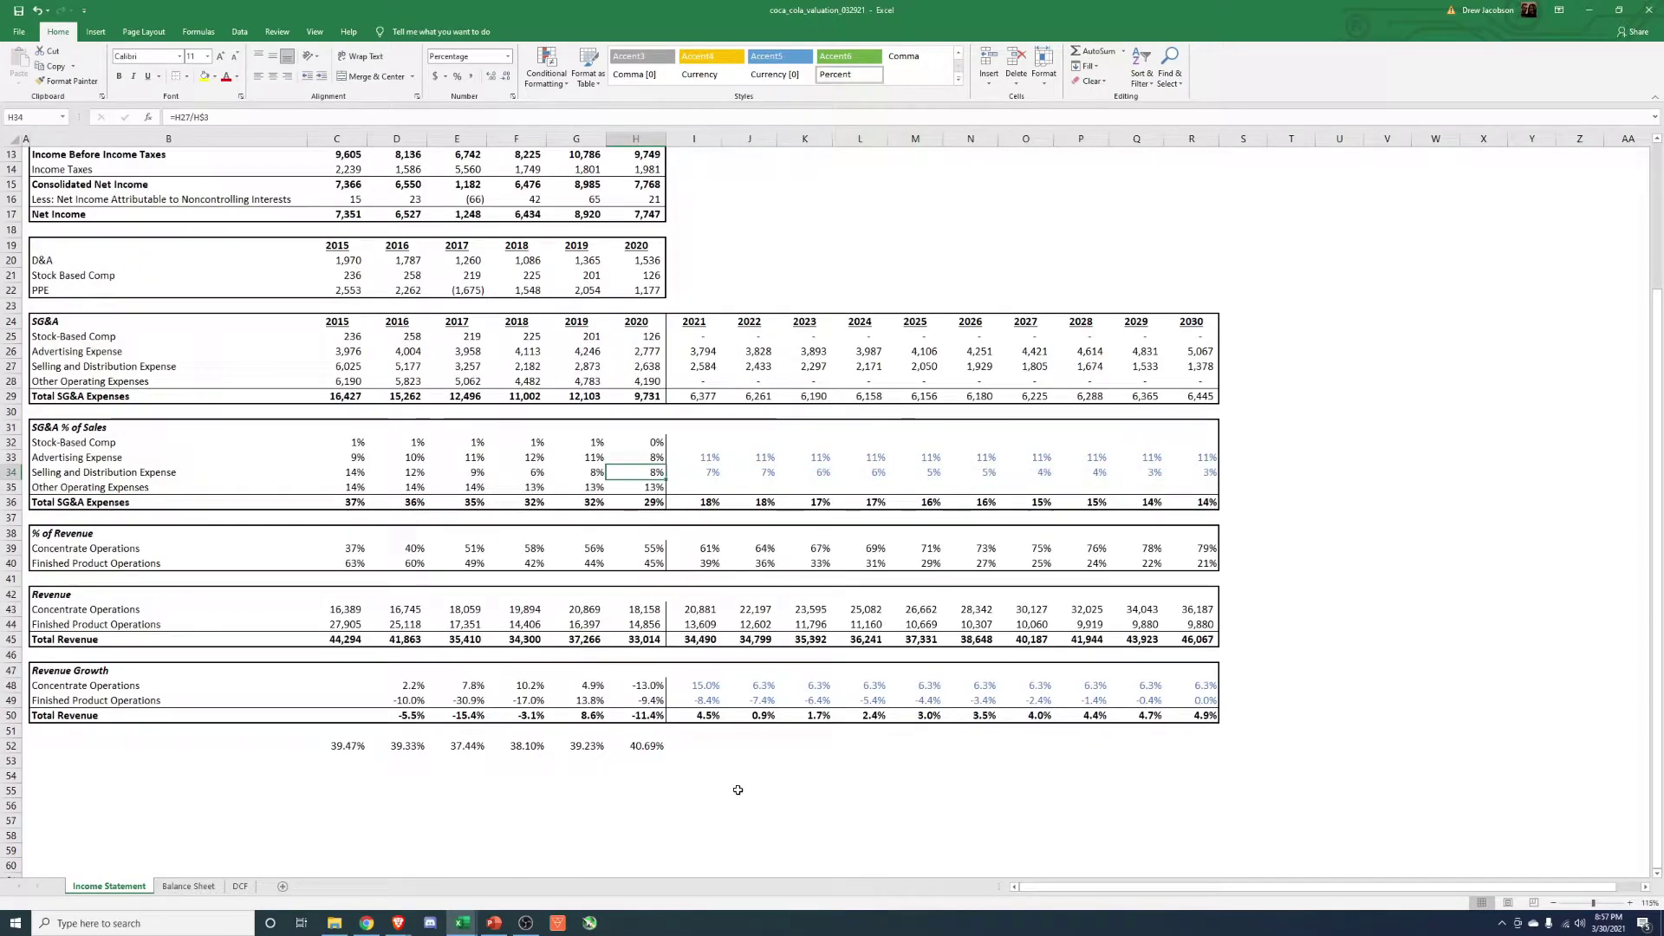
{"action": "key", "text": "Right"}
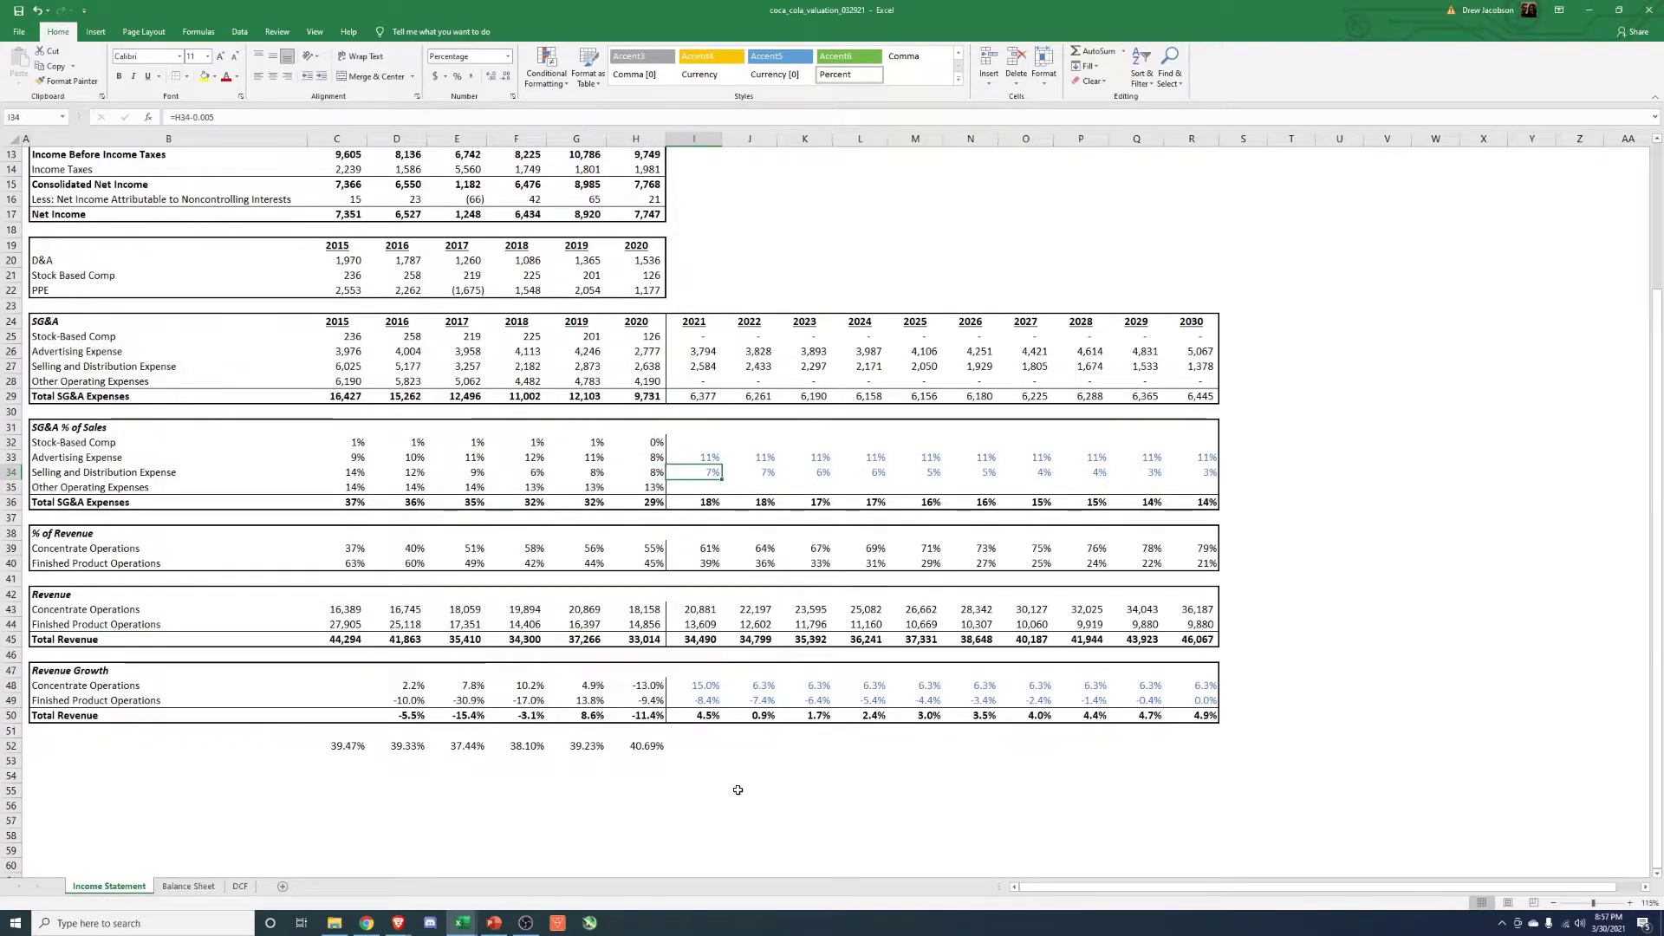
{"action": "key", "text": "Down"}
{"action": "key", "text": "Down"}
{"action": "key", "text": "Down"}
{"action": "key", "text": "Down"}
{"action": "key", "text": "Down"}
{"action": "key", "text": "Down"}
{"action": "key", "text": "Down"}
{"action": "key", "text": "Down"}
{"action": "key", "text": "Down"}
{"action": "key", "text": "Down"}
{"action": "key", "text": "Down"}
{"action": "key", "text": "Down"}
{"action": "key", "text": "Down"}
{"action": "key", "text": "Down"}
{"action": "key", "text": "Down"}
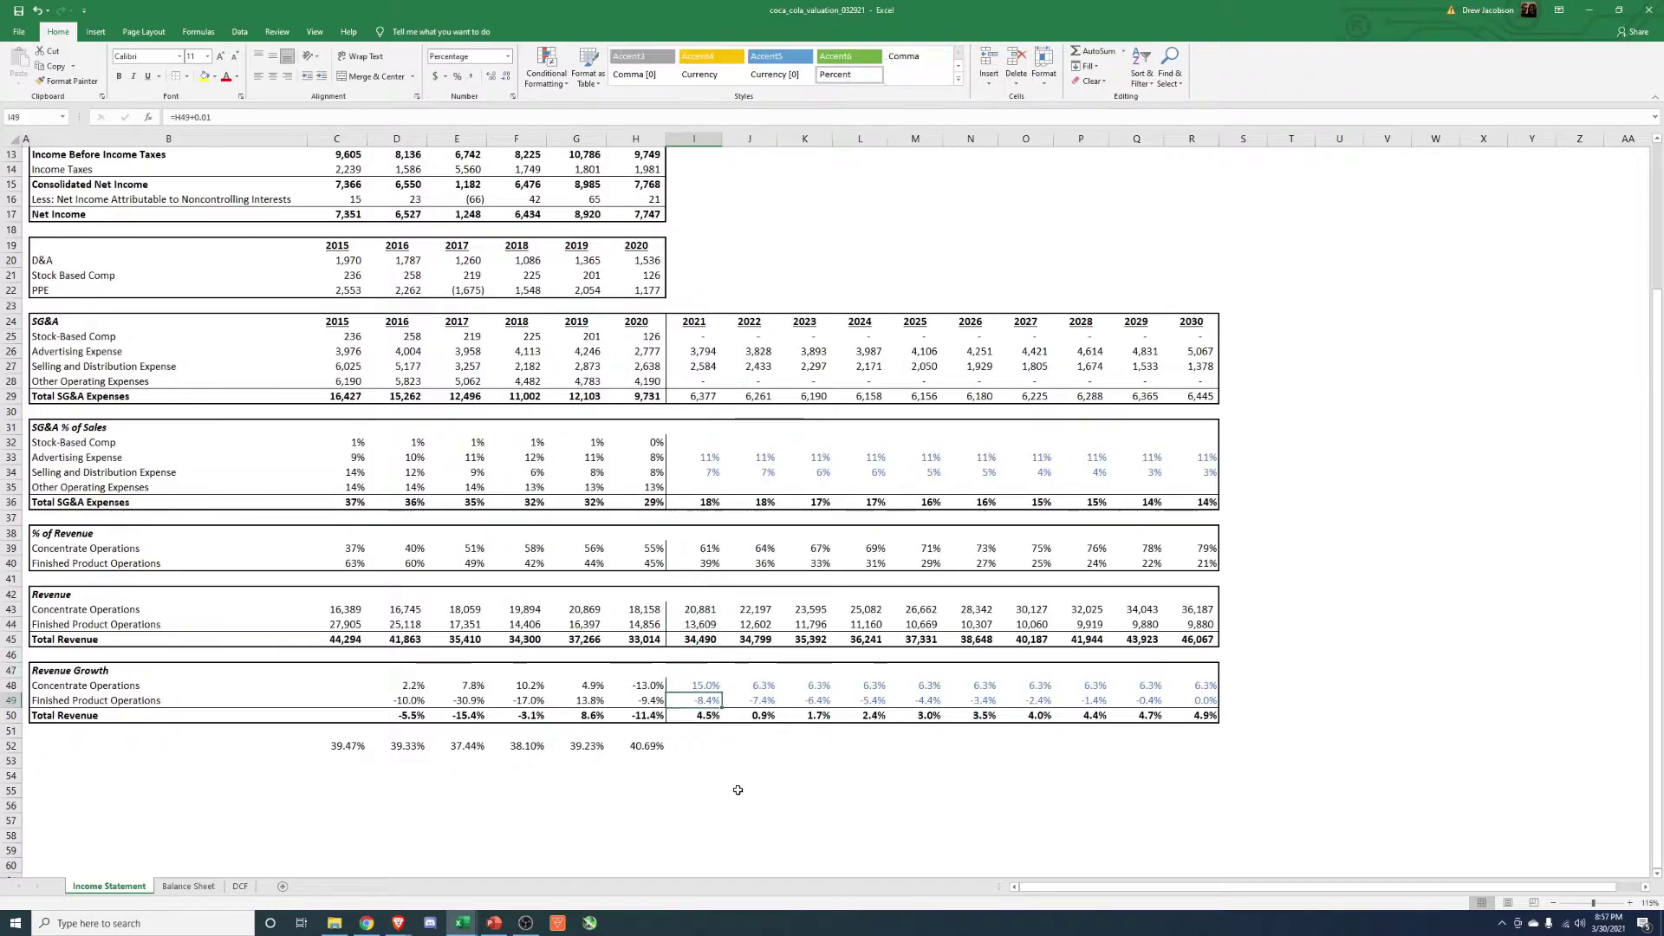
{"action": "key", "text": "Right"}
{"action": "key", "text": "Right"}
{"action": "key", "text": "Right"}
{"action": "key", "text": "Right"}
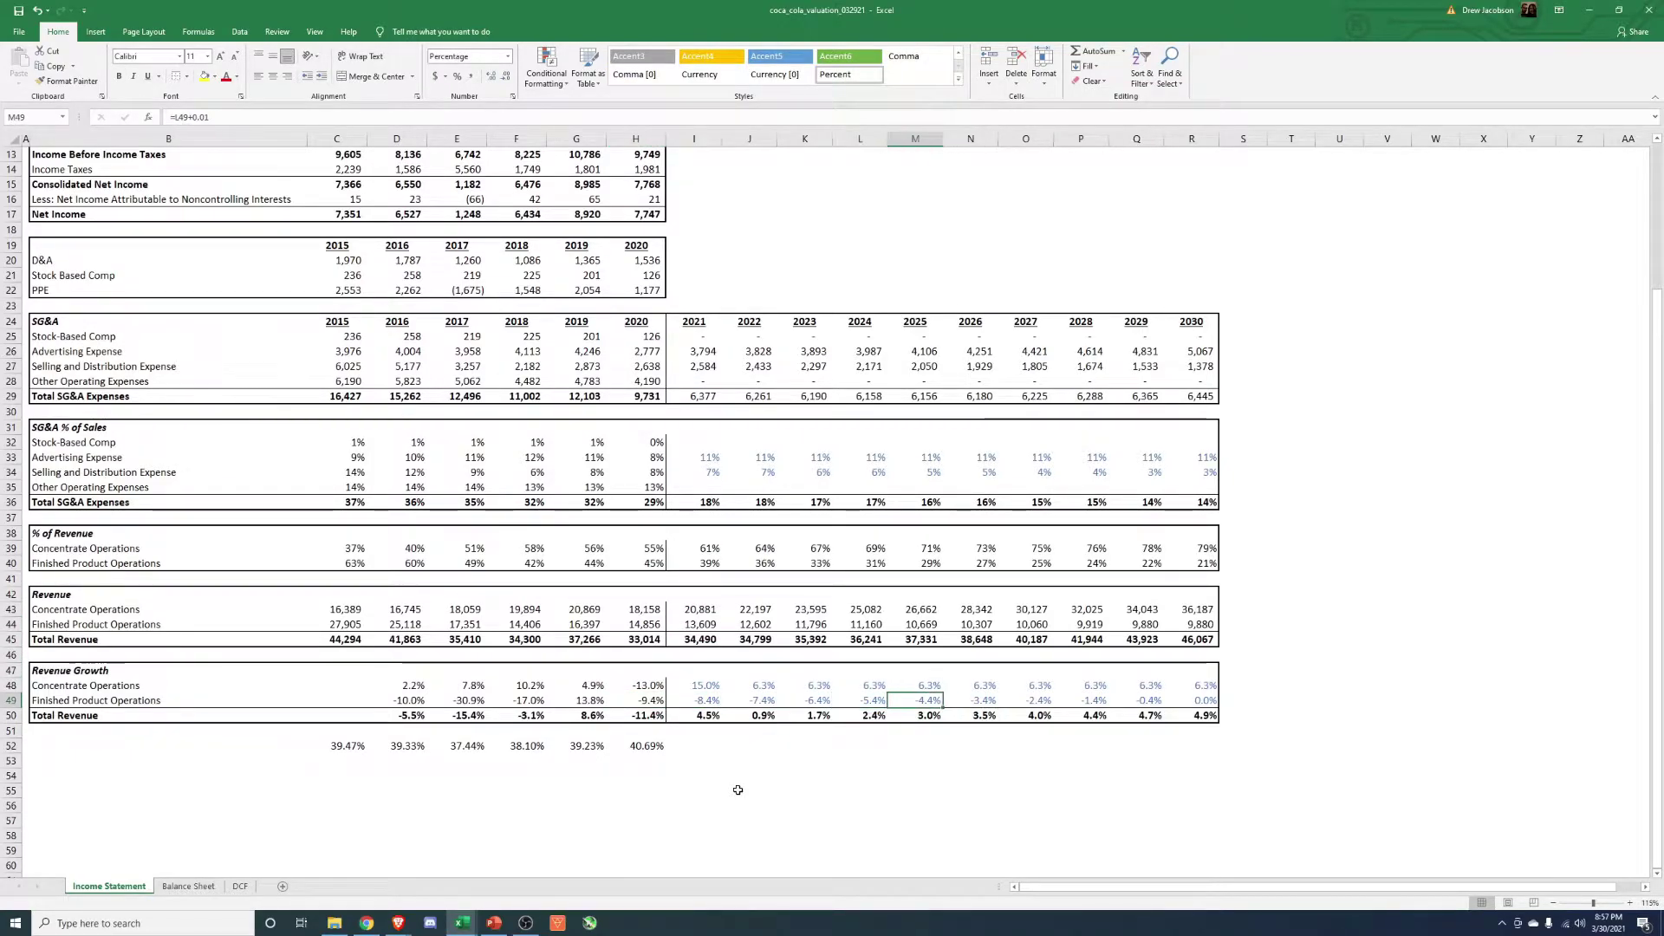
{"action": "key", "text": "Left"}
{"action": "key", "text": "Left"}
{"action": "key", "text": "Left"}
{"action": "key", "text": "Left"}
{"action": "key", "text": "Left"}
{"action": "key", "text": "Up"}
{"action": "key", "text": "Up"}
{"action": "key", "text": "Up"}
{"action": "key", "text": "Up"}
{"action": "key", "text": "Up"}
{"action": "key", "text": "Up"}
{"action": "key", "text": "Up"}
{"action": "key", "text": "Up"}
{"action": "key", "text": "Up"}
{"action": "key", "text": "Up"}
{"action": "key", "text": "Up"}
{"action": "key", "text": "Up"}
{"action": "key", "text": "Up"}
{"action": "key", "text": "Up"}
{"action": "key", "text": "Up"}
{"action": "key", "text": "Left"}
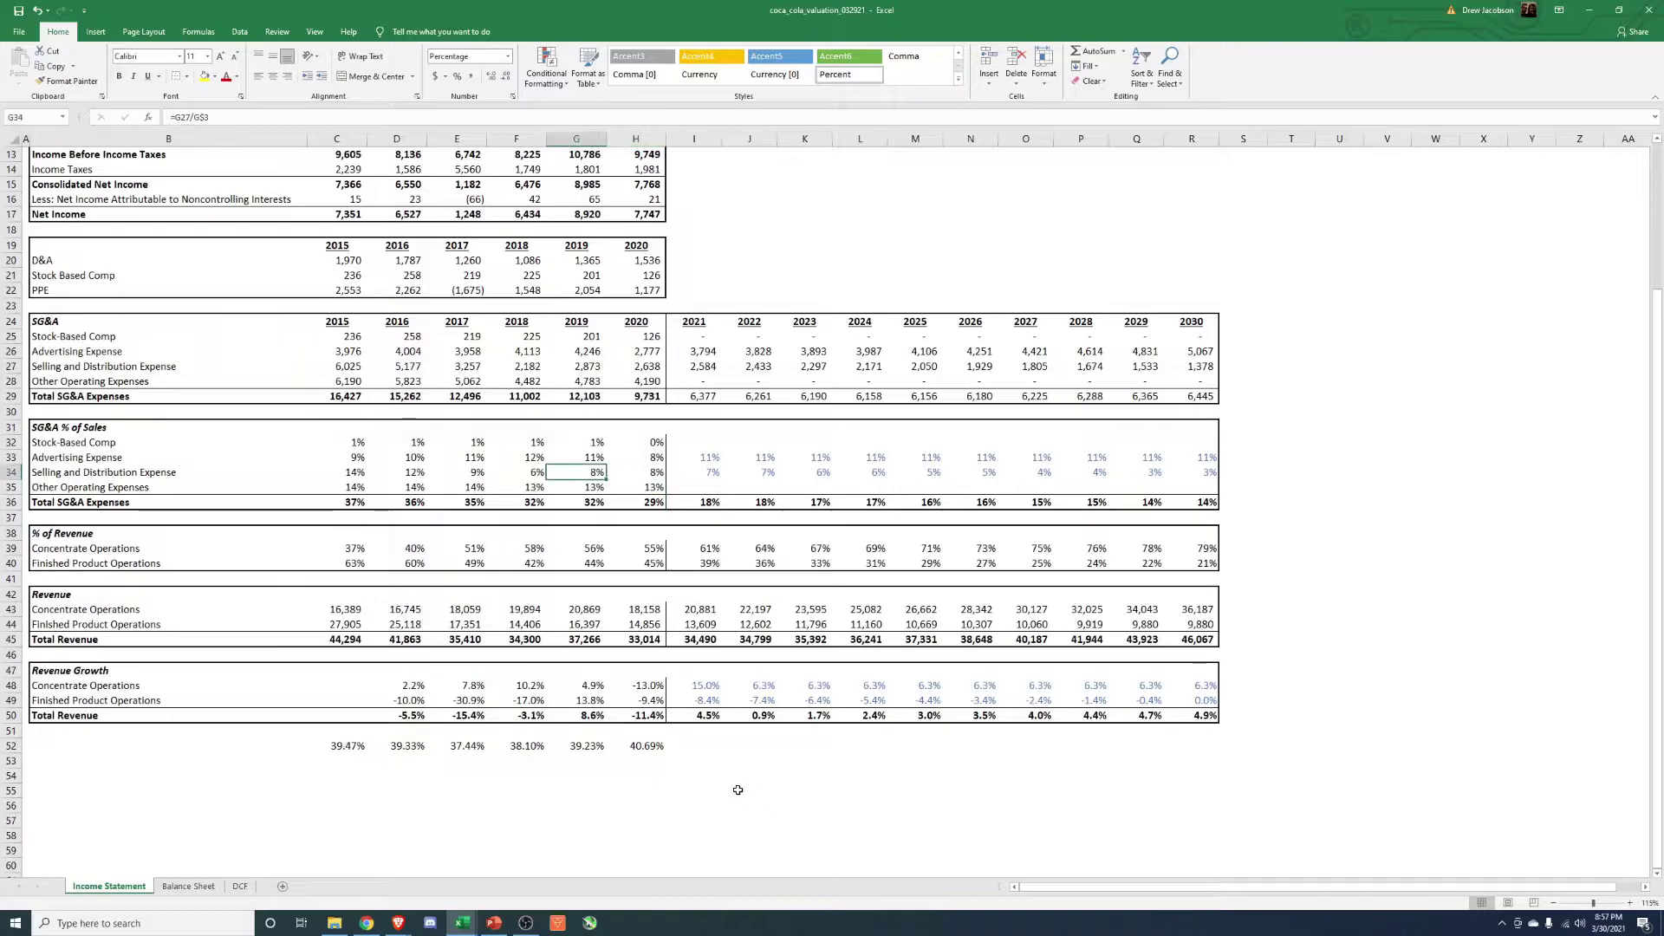
{"action": "key", "text": "Left"}
{"action": "key", "text": "Left"}
{"action": "key", "text": "Left"}
{"action": "key", "text": "Right"}
{"action": "key", "text": "Right"}
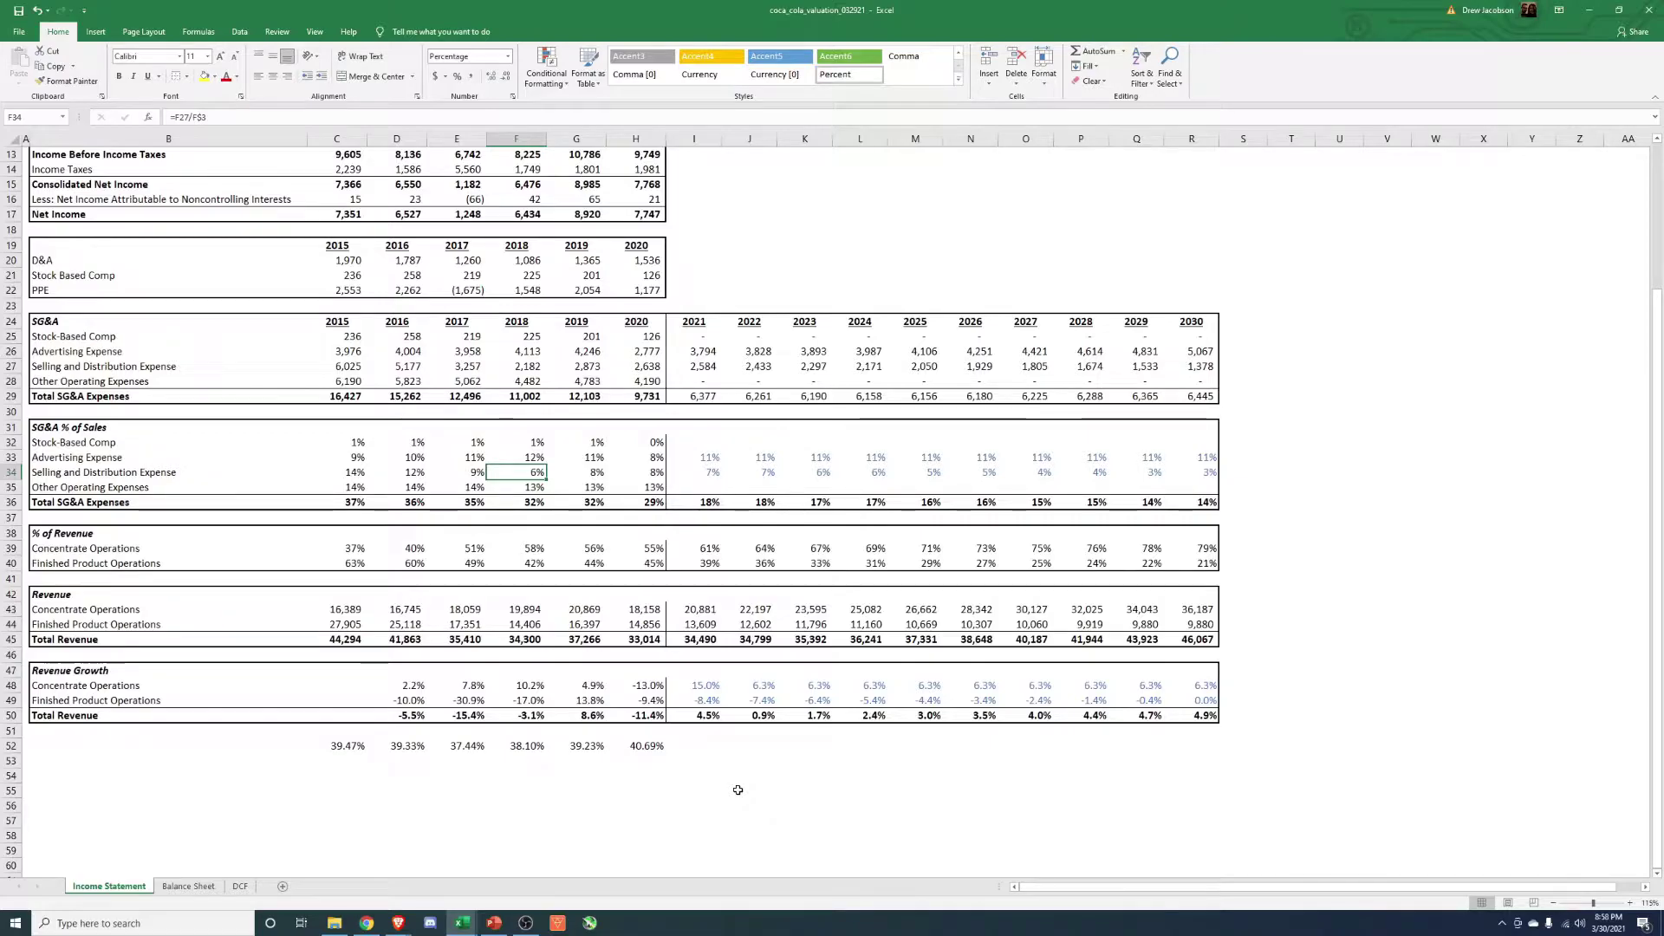
{"action": "key", "text": "Left"}
{"action": "key", "text": "Left"}
{"action": "key", "text": "Left"}
{"action": "key", "text": "Right"}
{"action": "key", "text": "Right"}
{"action": "key", "text": "Right"}
{"action": "key", "text": "Right"}
{"action": "key", "text": "Right"}
{"action": "key", "text": "Right"}
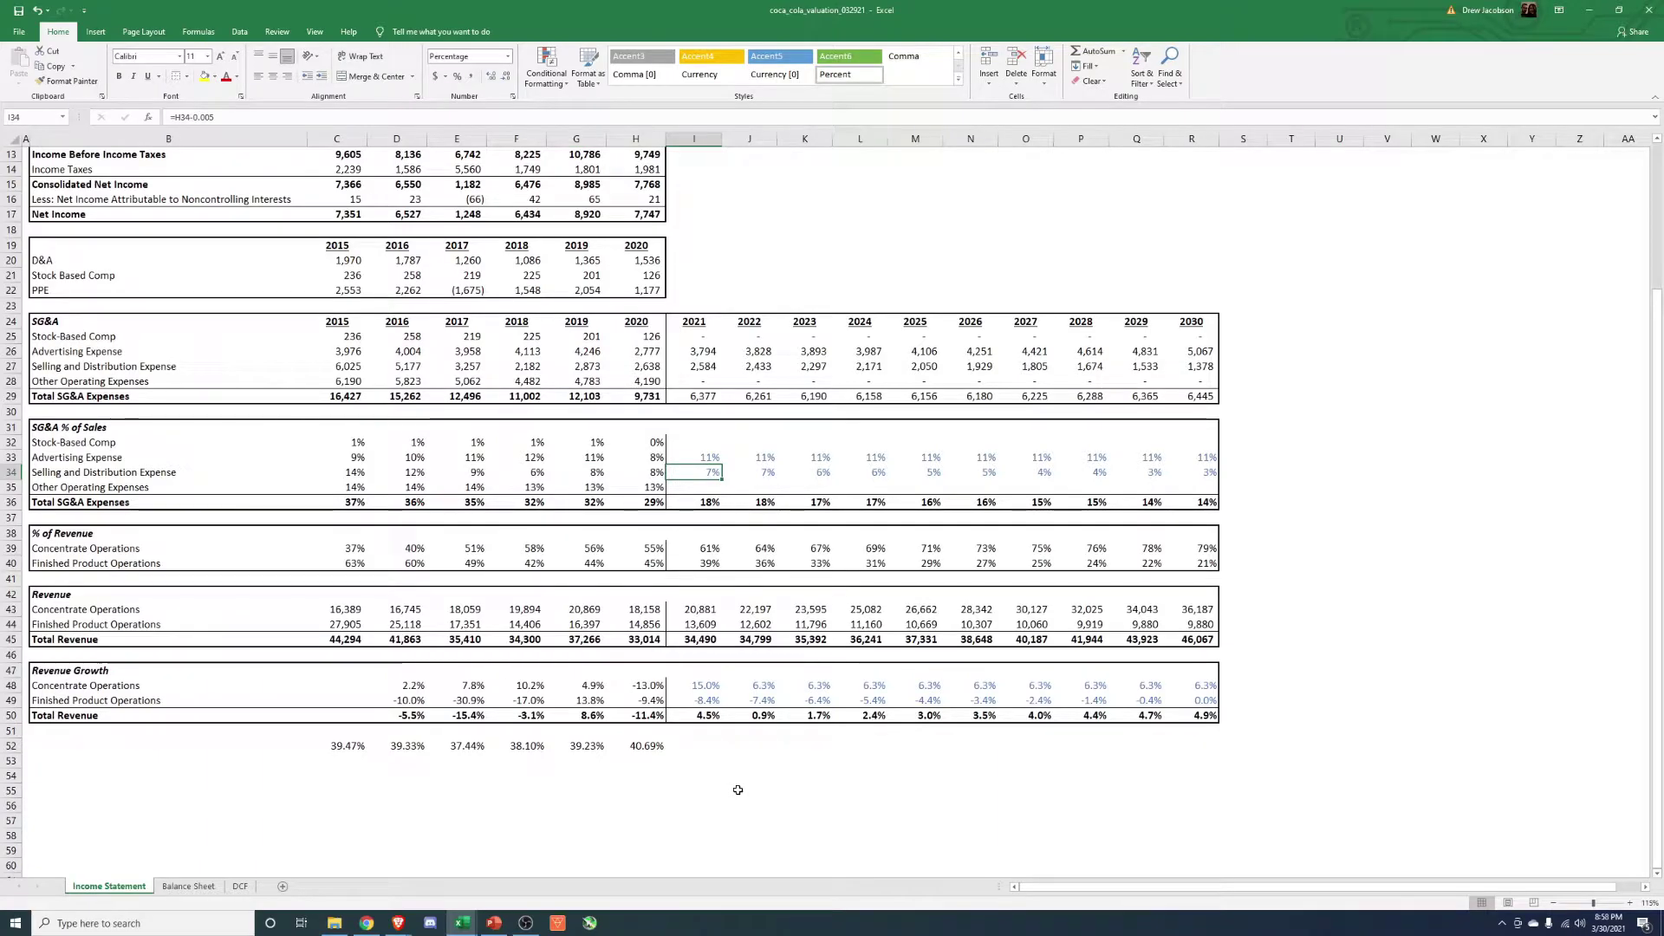
{"action": "key", "text": "Right"}
{"action": "key", "text": "Right"}
{"action": "key", "text": "Right"}
{"action": "key", "text": "Right"}
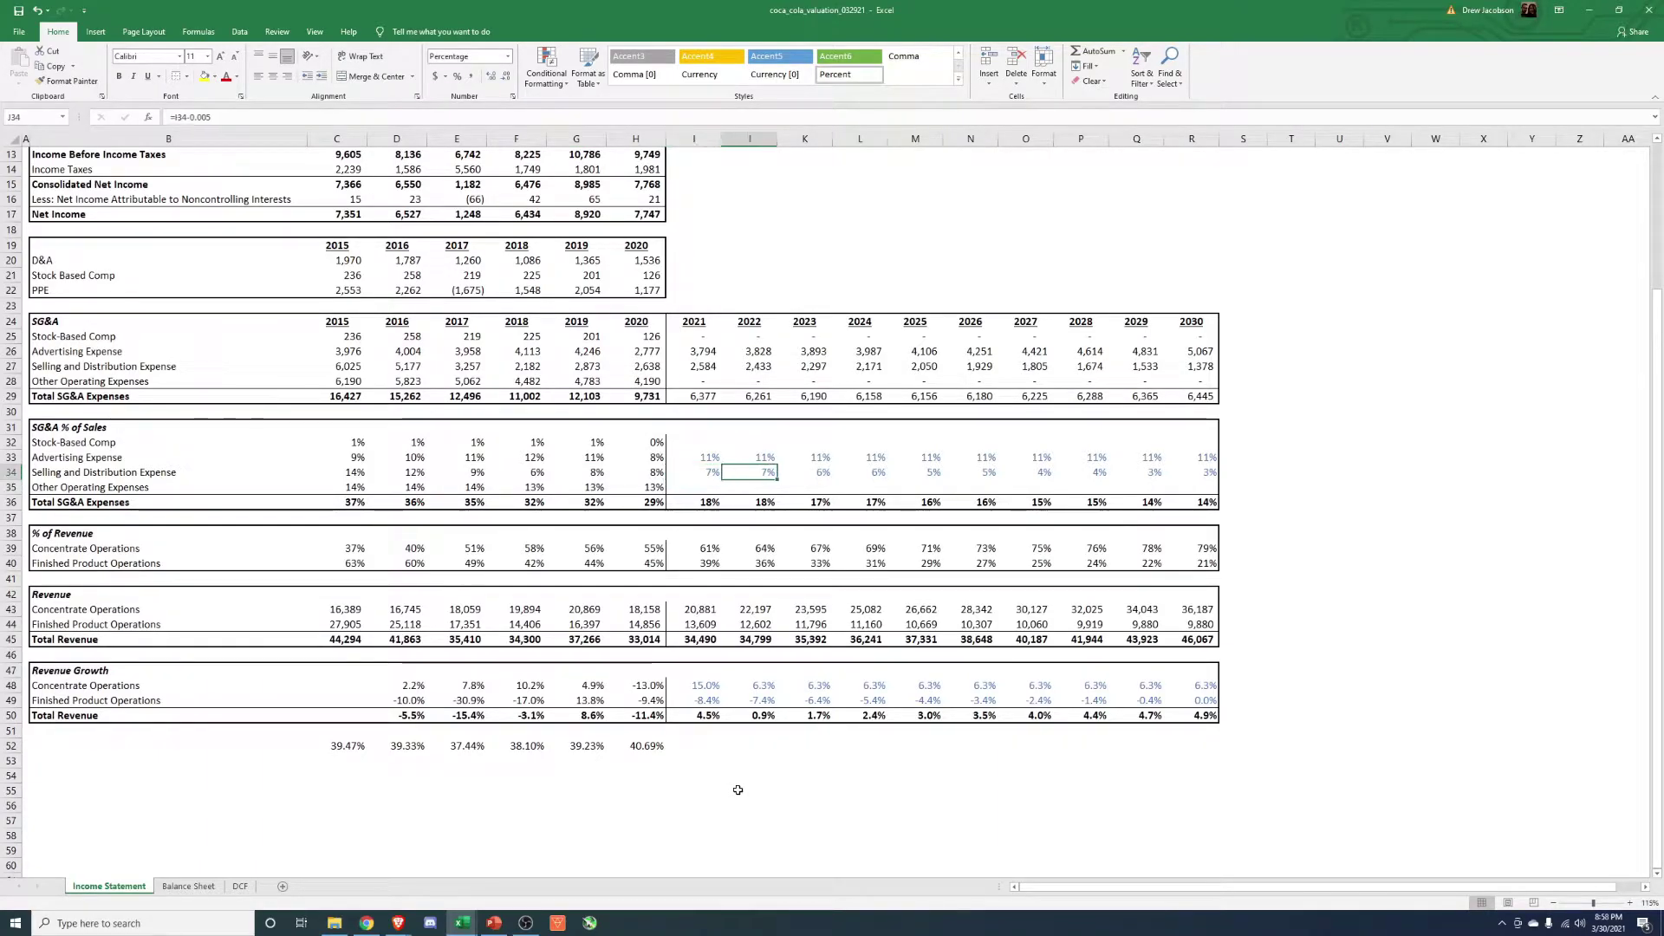
{"action": "key", "text": "Right"}
{"action": "key", "text": "Right"}
{"action": "key", "text": "Right"}
{"action": "key", "text": "Left"}
{"action": "key", "text": "Left"}
{"action": "key", "text": "Left"}
{"action": "key", "text": "Left"}
{"action": "key", "text": "Left"}
{"action": "key", "text": "Left"}
{"action": "key", "text": "Left"}
{"action": "key", "text": "Left"}
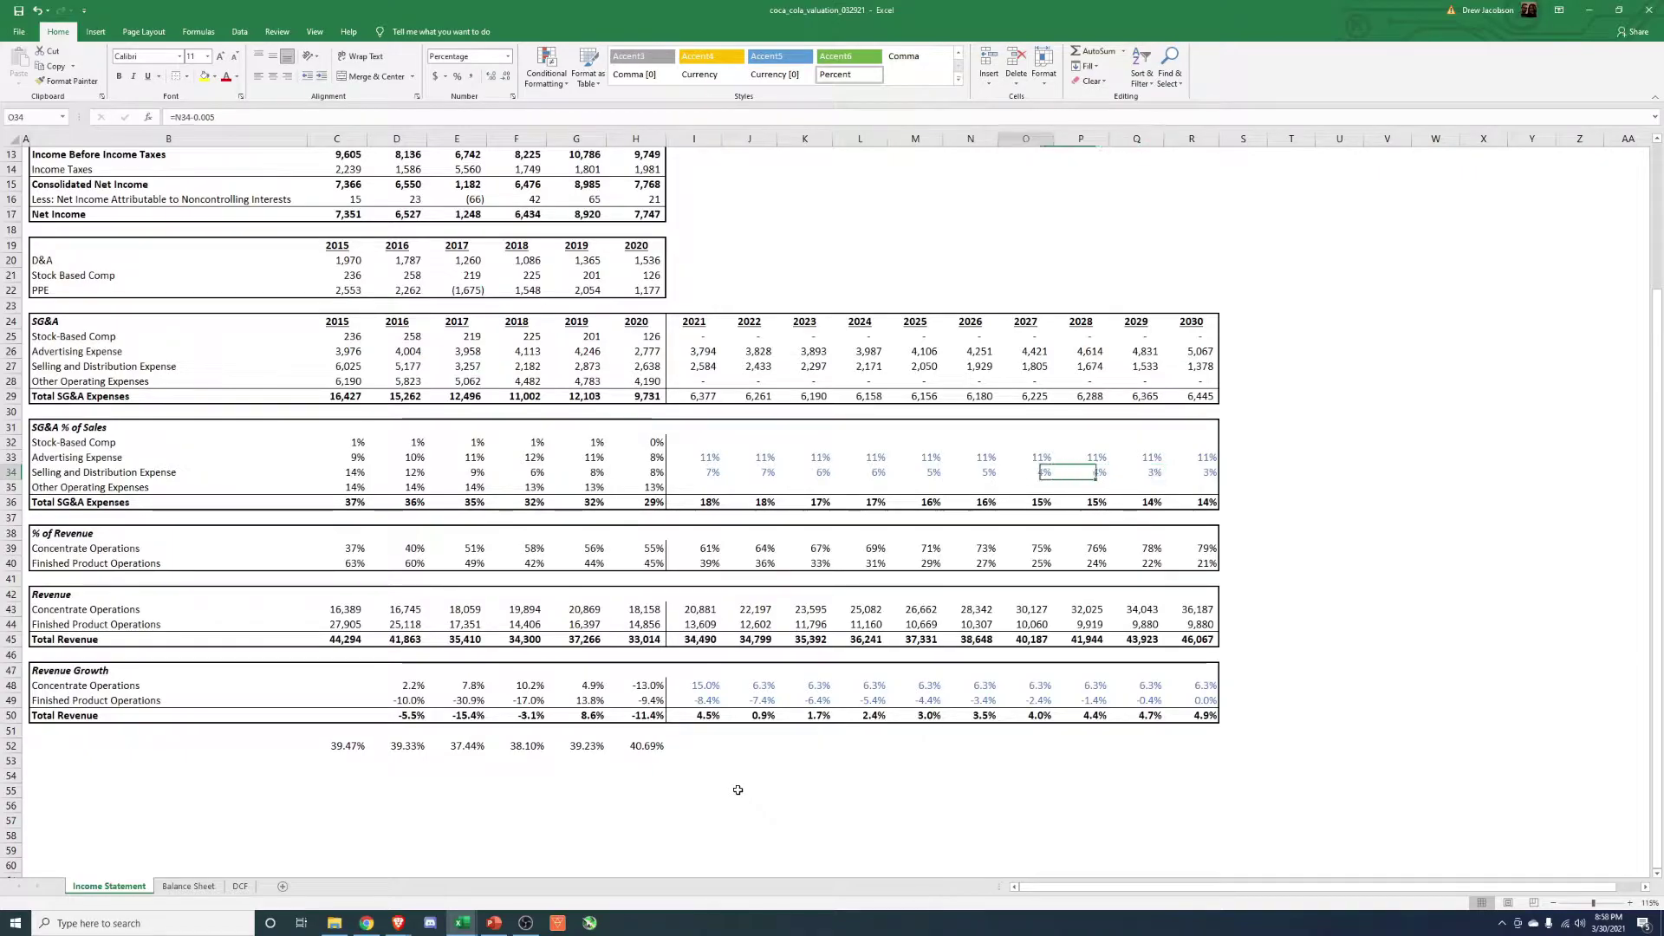
- Review the 2015–2020 Other Operating Expenses share-of-sales ratios
{"action": "key", "text": "Up"}
{"action": "key", "text": "Up"}
{"action": "key", "text": "Up"}
{"action": "key", "text": "Up"}
{"action": "key", "text": "Up"}
{"action": "key", "text": "Right"}
{"action": "key", "text": "Right"}
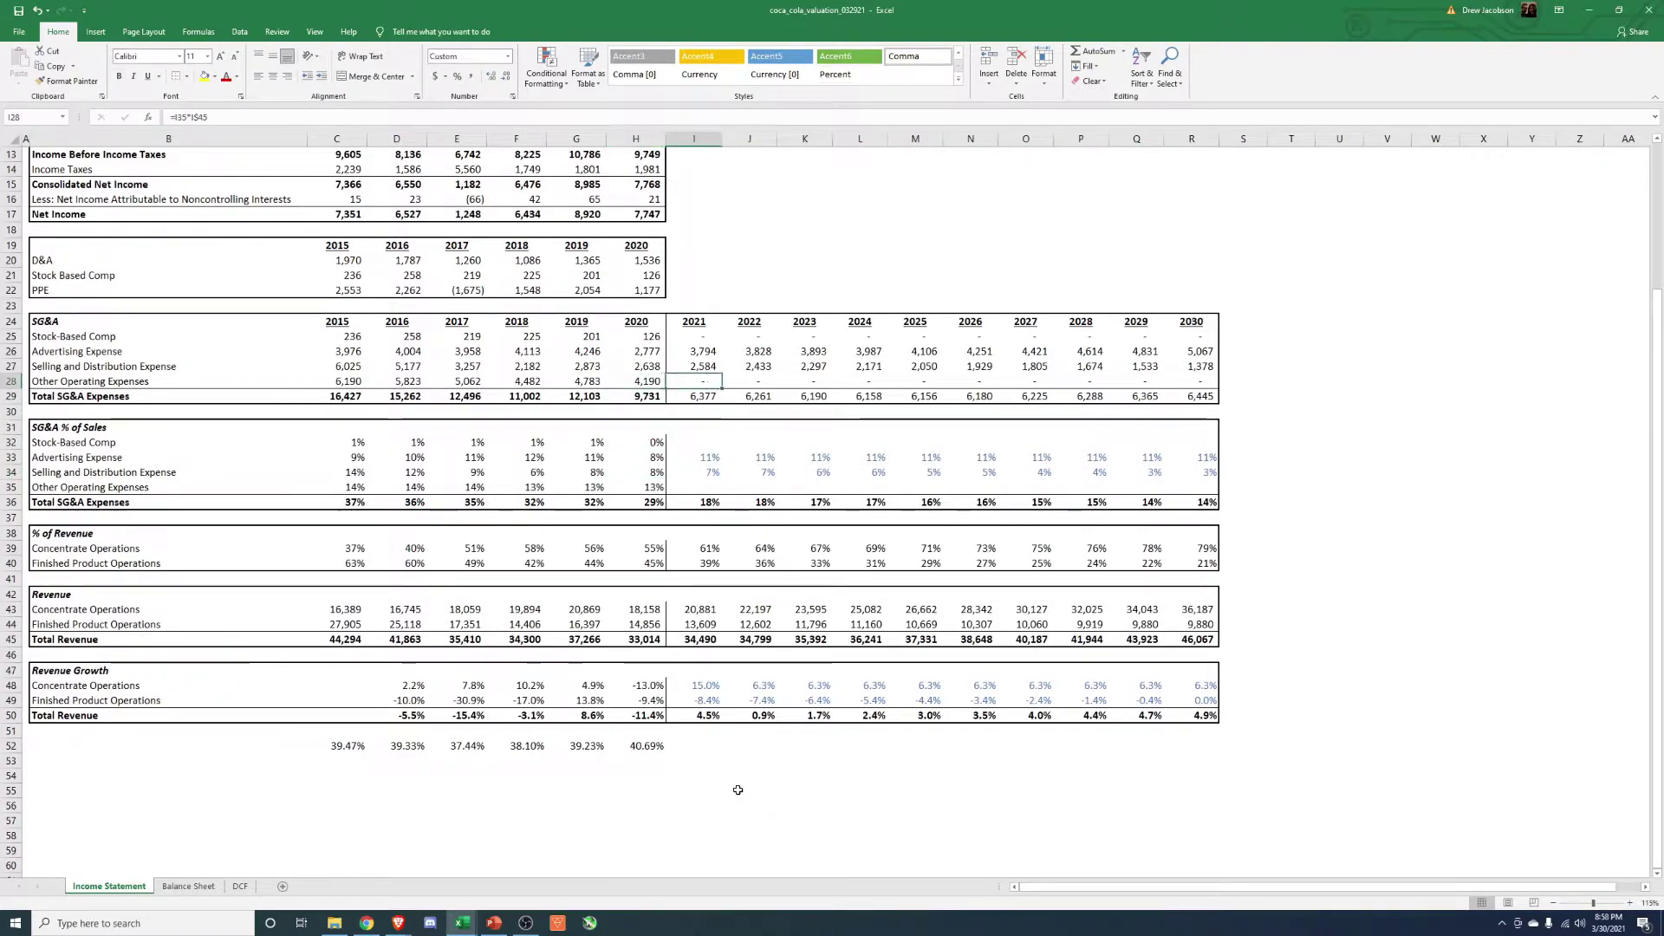
{"action": "key", "text": "Down"}
{"action": "key", "text": "Down"}
{"action": "key", "text": "Down"}
{"action": "key", "text": "Down"}
{"action": "key", "text": "Down"}
{"action": "key", "text": "Left"}
{"action": "key", "text": "Left"}
{"action": "key", "text": "Down"}
{"action": "key", "text": "shift+Left"}
{"action": "key", "text": "shift+Left"}
{"action": "key", "text": "shift+Left"}
{"action": "key", "text": "shift+Left"}
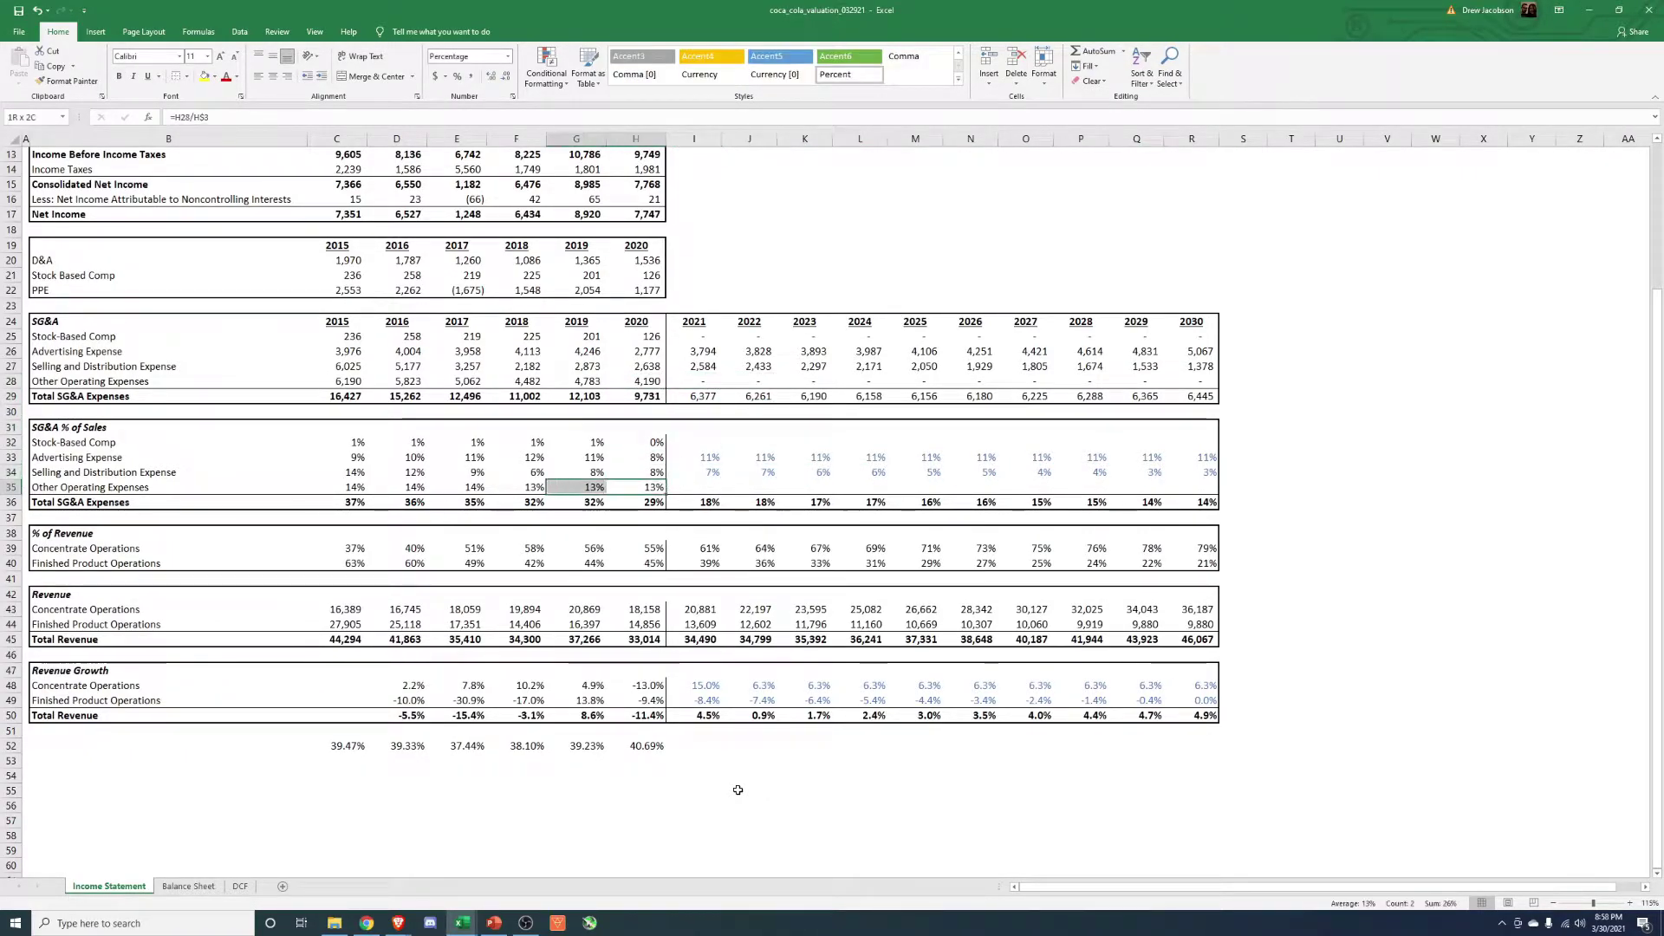
{"action": "key", "text": "shift+Left"}
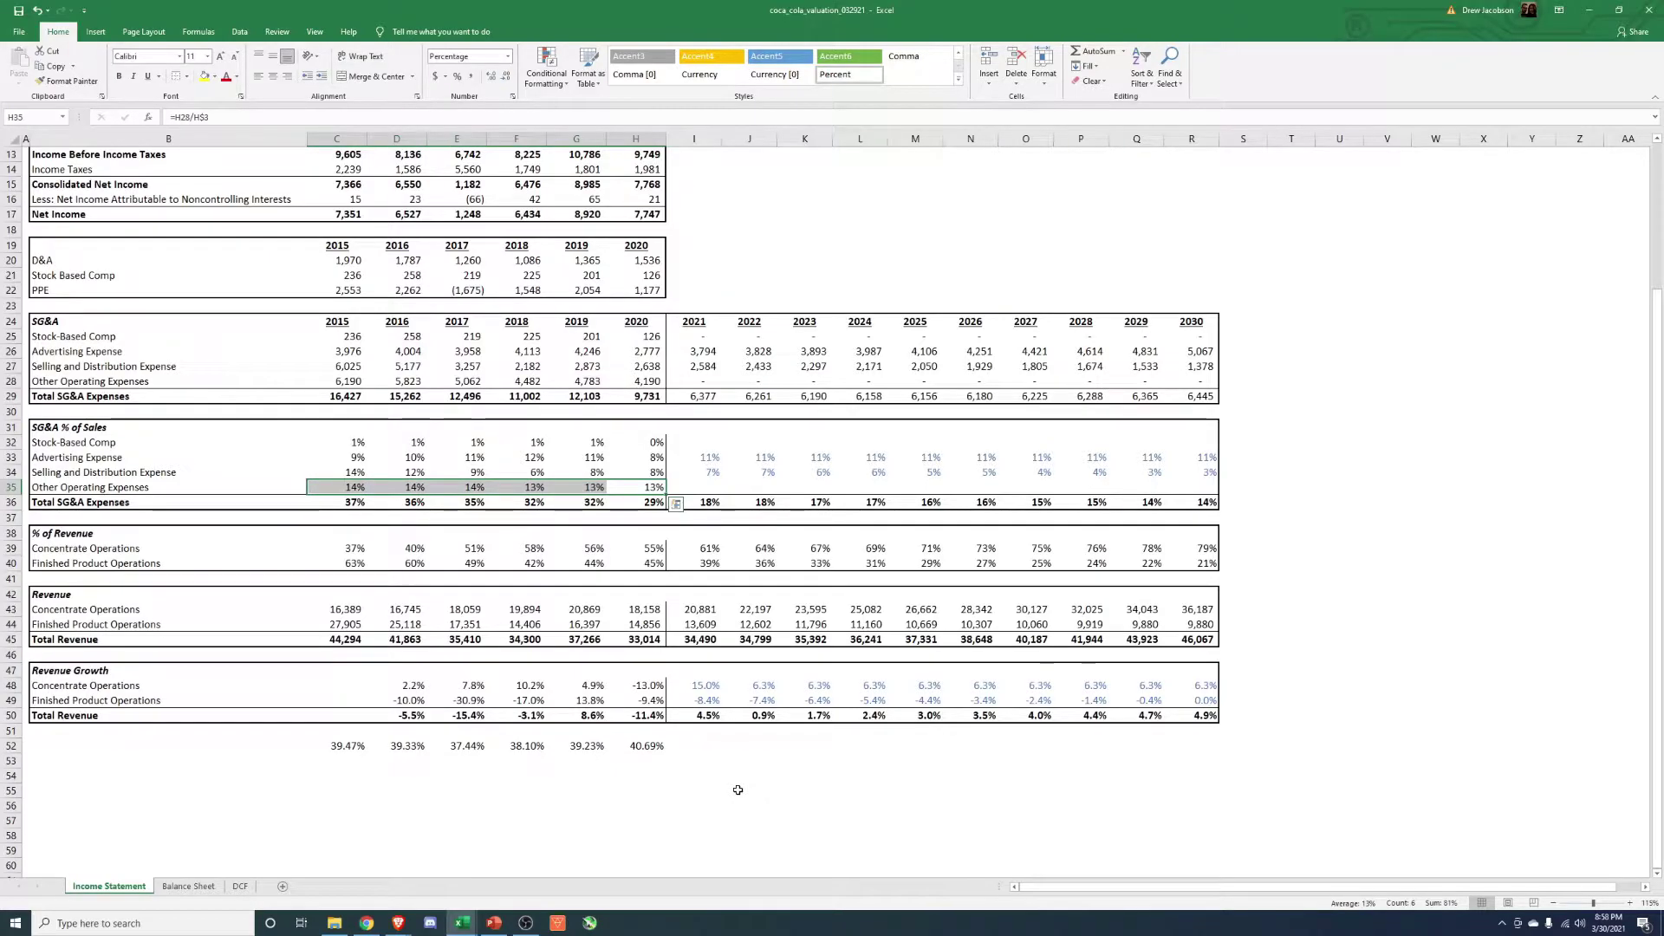
- Link 2021 Other Operating Expenses to 2020's 13% (=H35) and 2022 to 2021 (=I35)
{"action": "key", "text": "Right"}
{"action": "type", "text": "="}
{"action": "key", "text": "Left"}
{"action": "key", "text": "Return"}
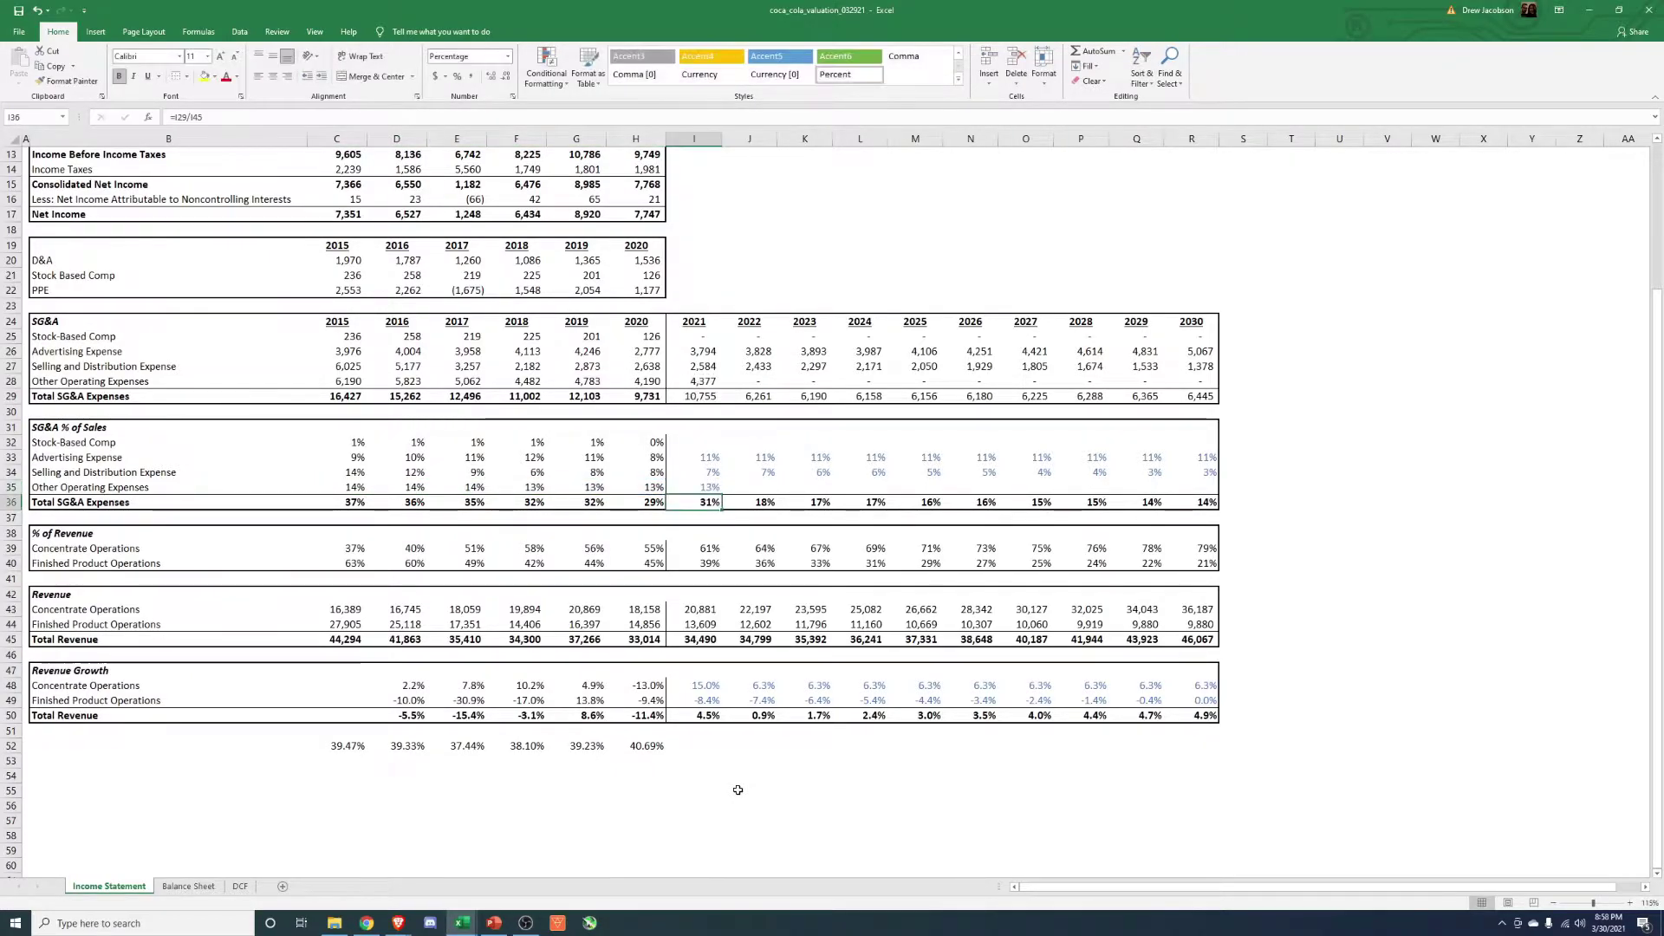
{"action": "key", "text": "Up"}
{"action": "key", "text": "Right"}
{"action": "type", "text": "="}
{"action": "key", "text": "Left"}
{"action": "key", "text": "Return"}
- Paste Special the linking formula into 2023–2030 so the 13% ratio holds
{"action": "key", "text": "Up"}
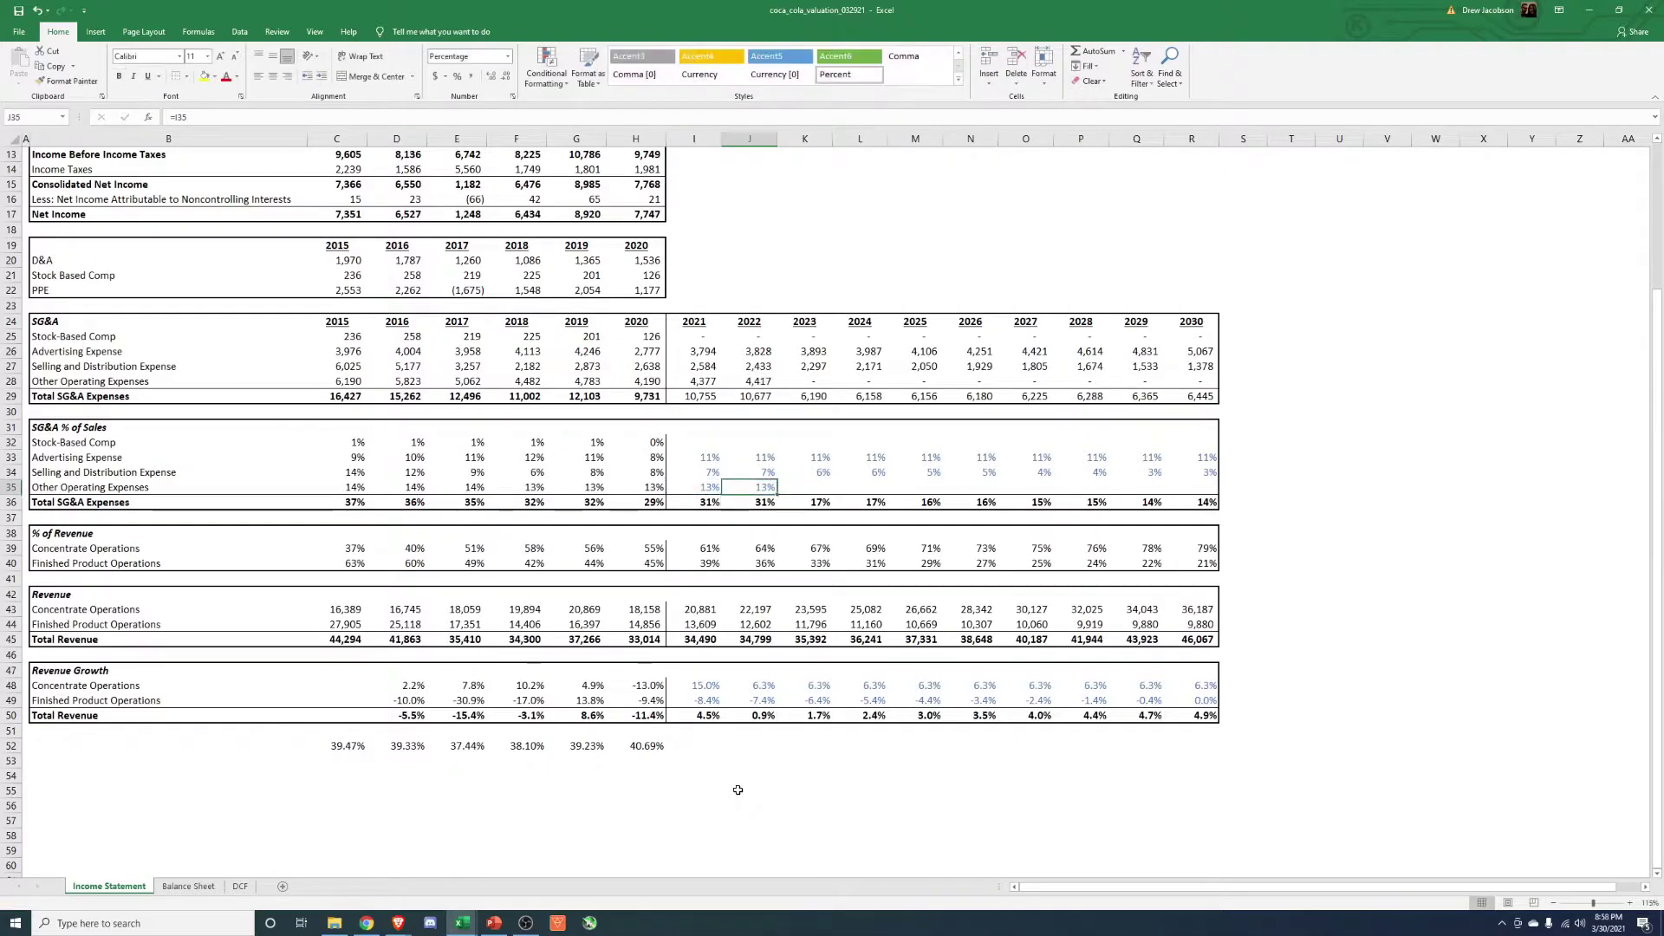
{"action": "key", "text": "ctrl+c"}
{"action": "key", "text": "Right"}
{"action": "key", "text": "shift+Right"}
{"action": "key", "text": "shift+Right"}
{"action": "key", "text": "shift+Right"}
{"action": "key", "text": "shift+Right"}
{"action": "key", "text": "shift+Right"}
{"action": "key", "text": "shift+Right"}
{"action": "key", "text": "shift+Right"}
{"action": "key", "text": "ctrl+alt+v"}
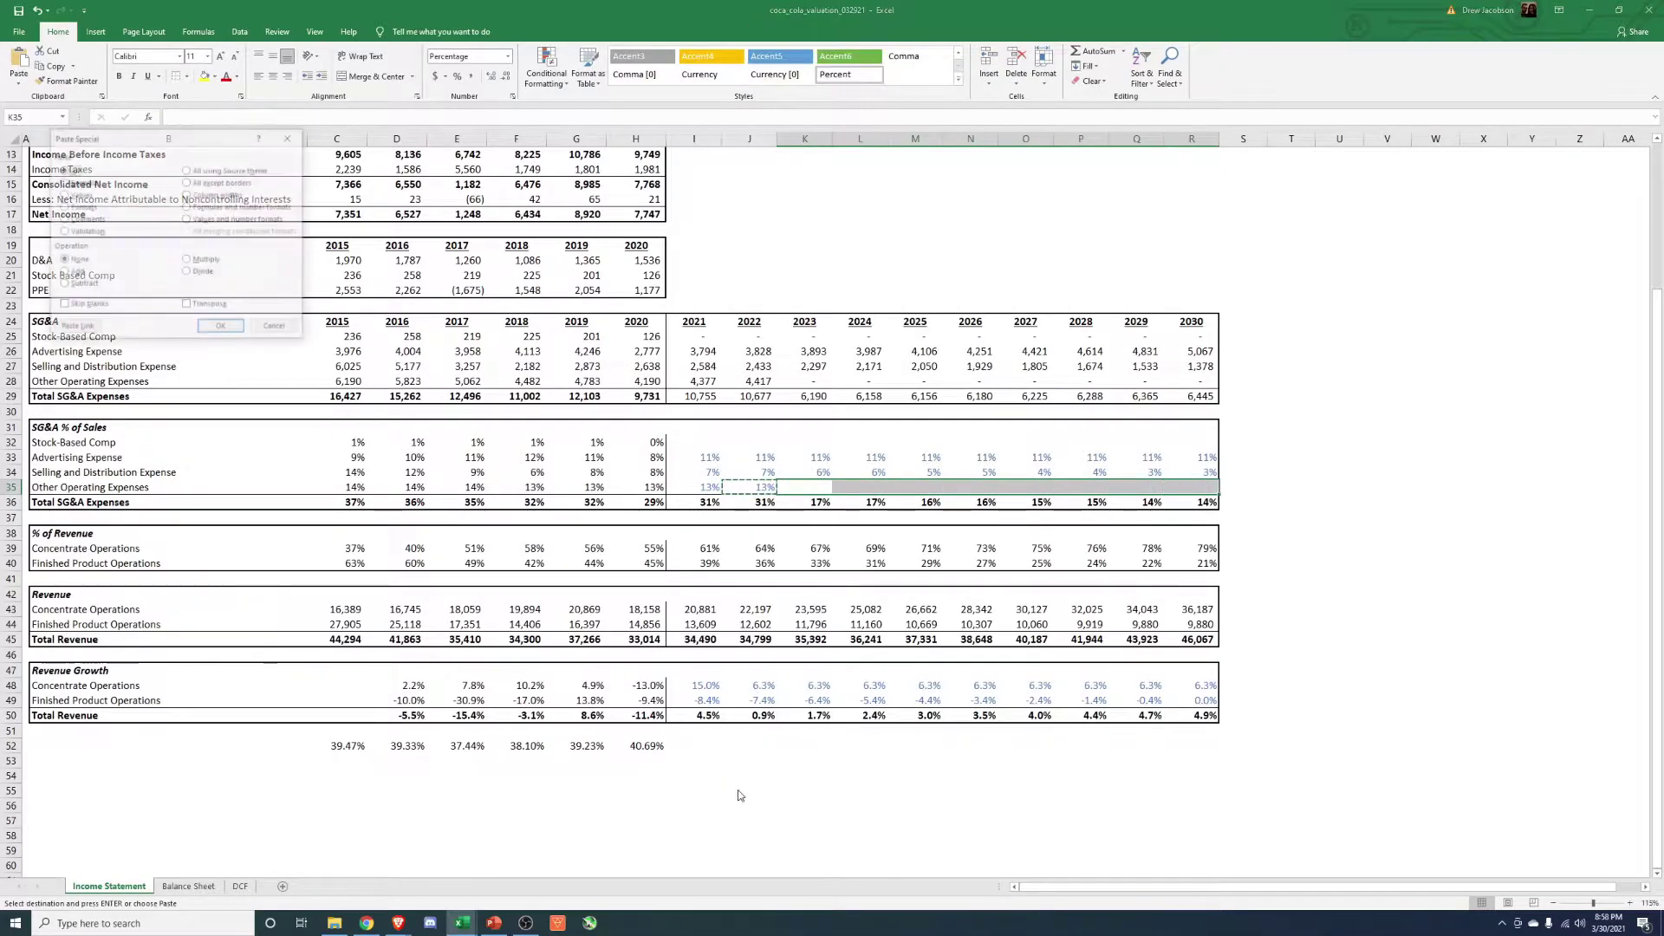
{"action": "key", "text": "f"}
{"action": "key", "text": "Return"}
{"action": "key", "text": "Left"}
{"action": "key", "text": "Left"}
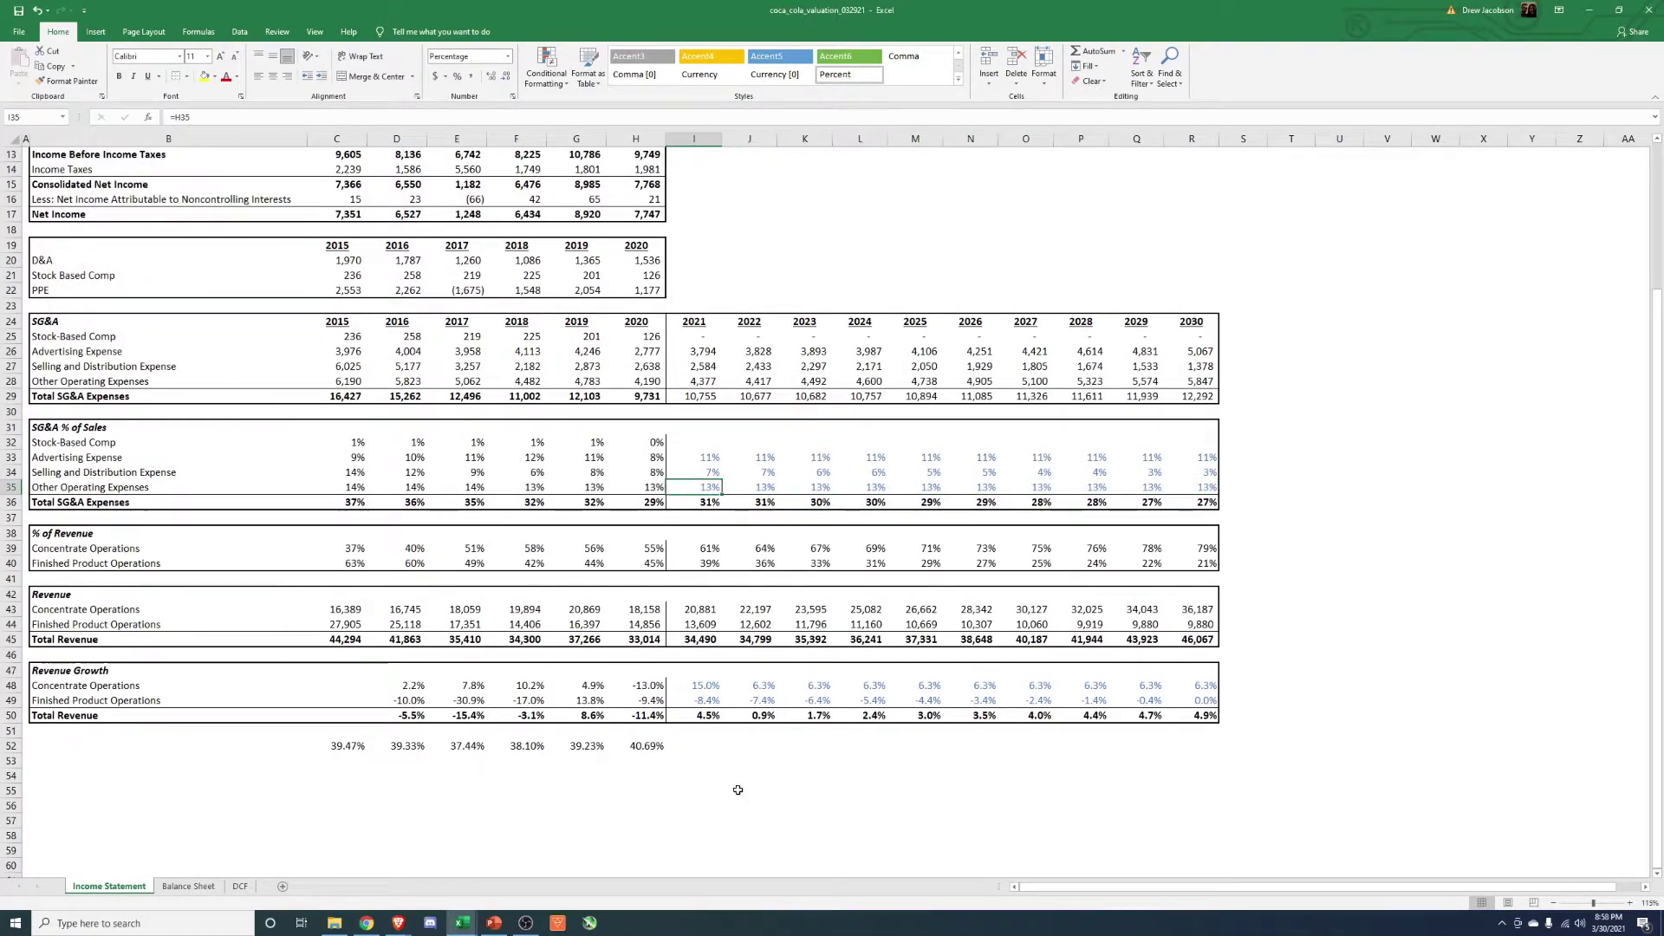
{"action": "key", "text": "shift+Right"}
{"action": "key", "text": "shift+Right"}
{"action": "key", "text": "shift+Right"}
{"action": "key", "text": "shift+Right"}
{"action": "key", "text": "shift+Right"}
{"action": "key", "text": "shift+Right"}
- Link the 2021 Stock-Based Comp % to 2020 and paste that formula through 2030
{"action": "key", "text": "Left"}
{"action": "key", "text": "Up"}
{"action": "key", "text": "Up"}
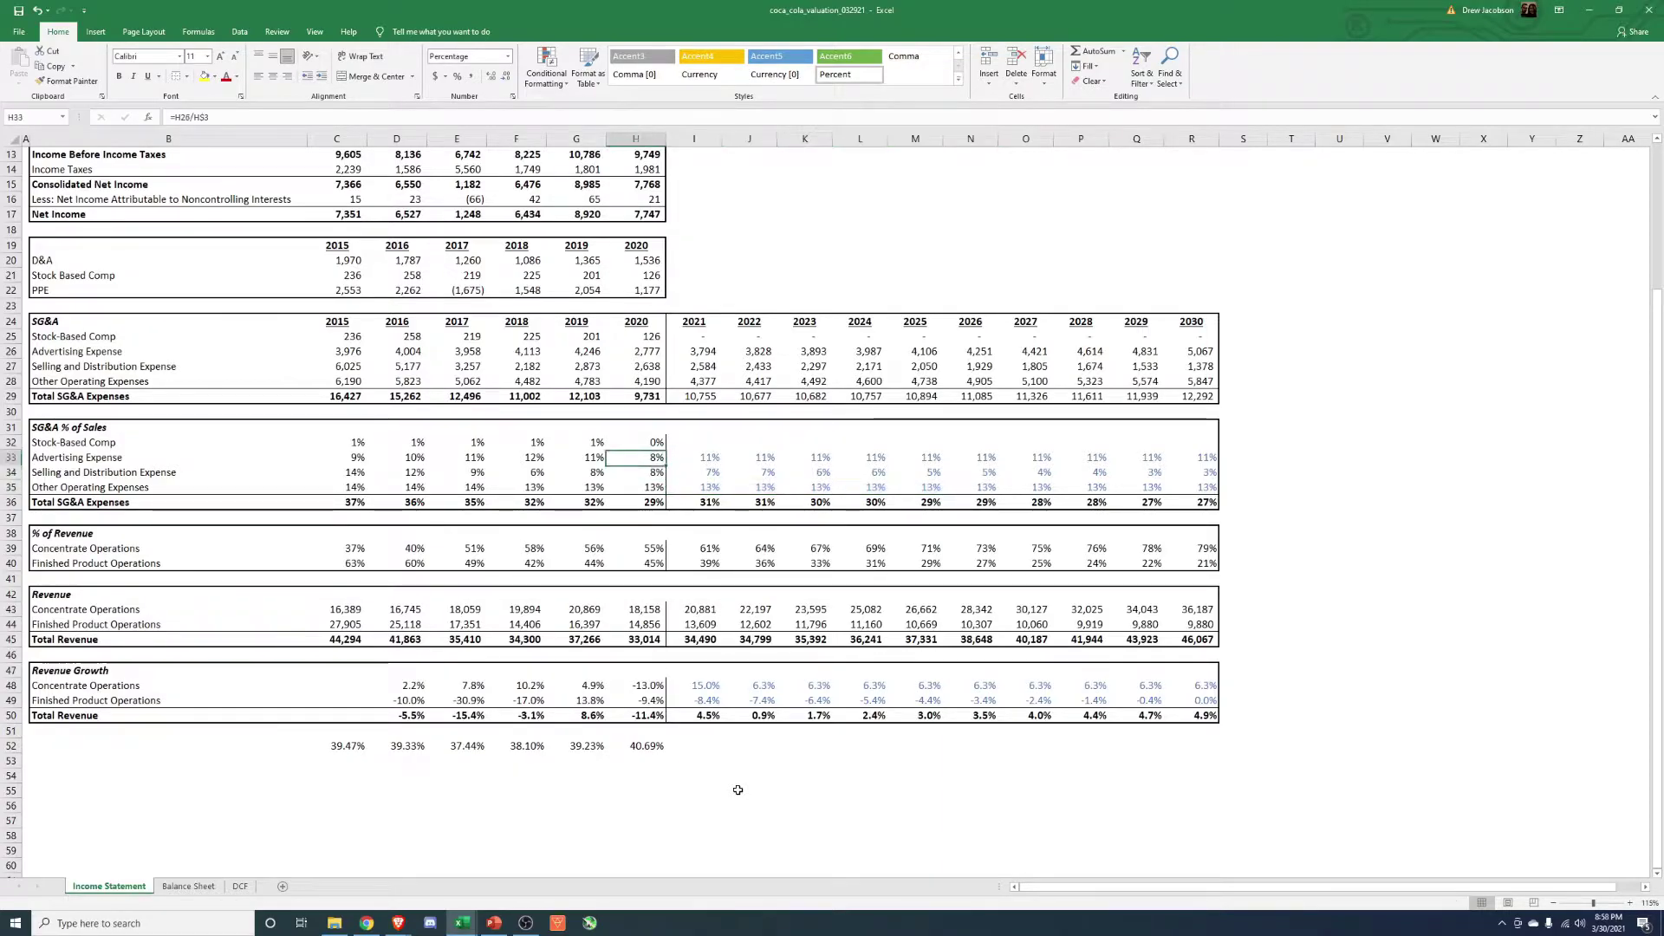
{"action": "key", "text": "Up"}
{"action": "key", "text": "Right"}
{"action": "type", "text": "="}
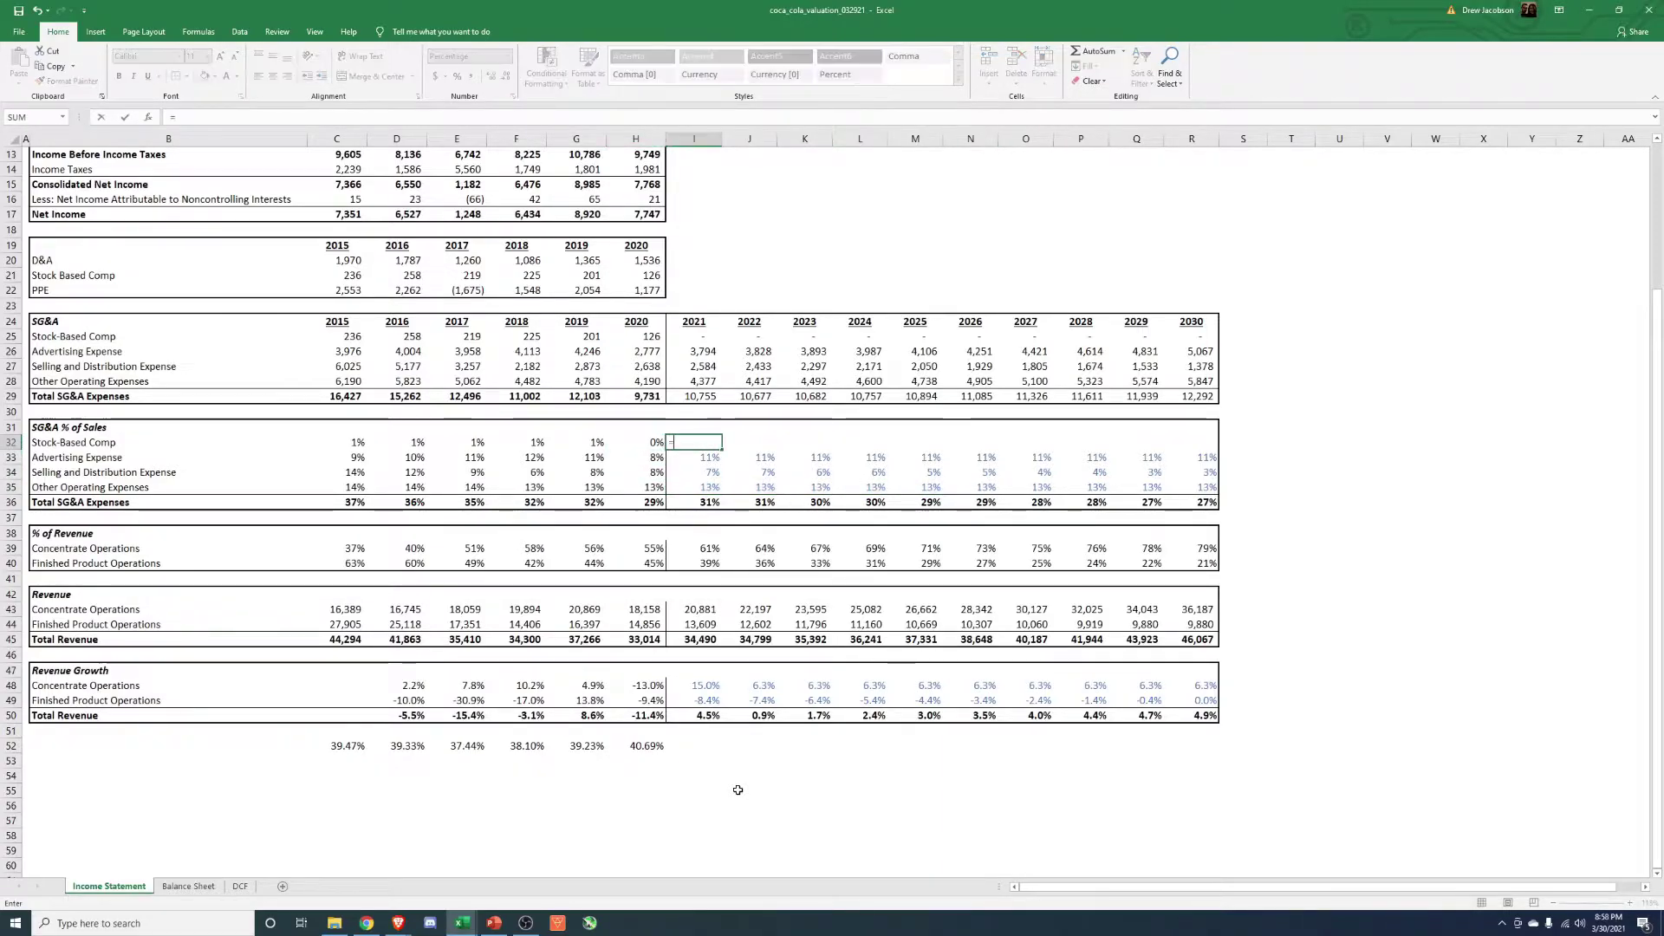
{"action": "key", "text": "Left"}
{"action": "key", "text": "ctrl+Return"}
{"action": "key", "text": "ctrl+c"}
{"action": "key", "text": "Right"}
{"action": "key", "text": "shift+Right"}
{"action": "key", "text": "shift+Right"}
{"action": "key", "text": "shift+Right"}
{"action": "key", "text": "shift+Right"}
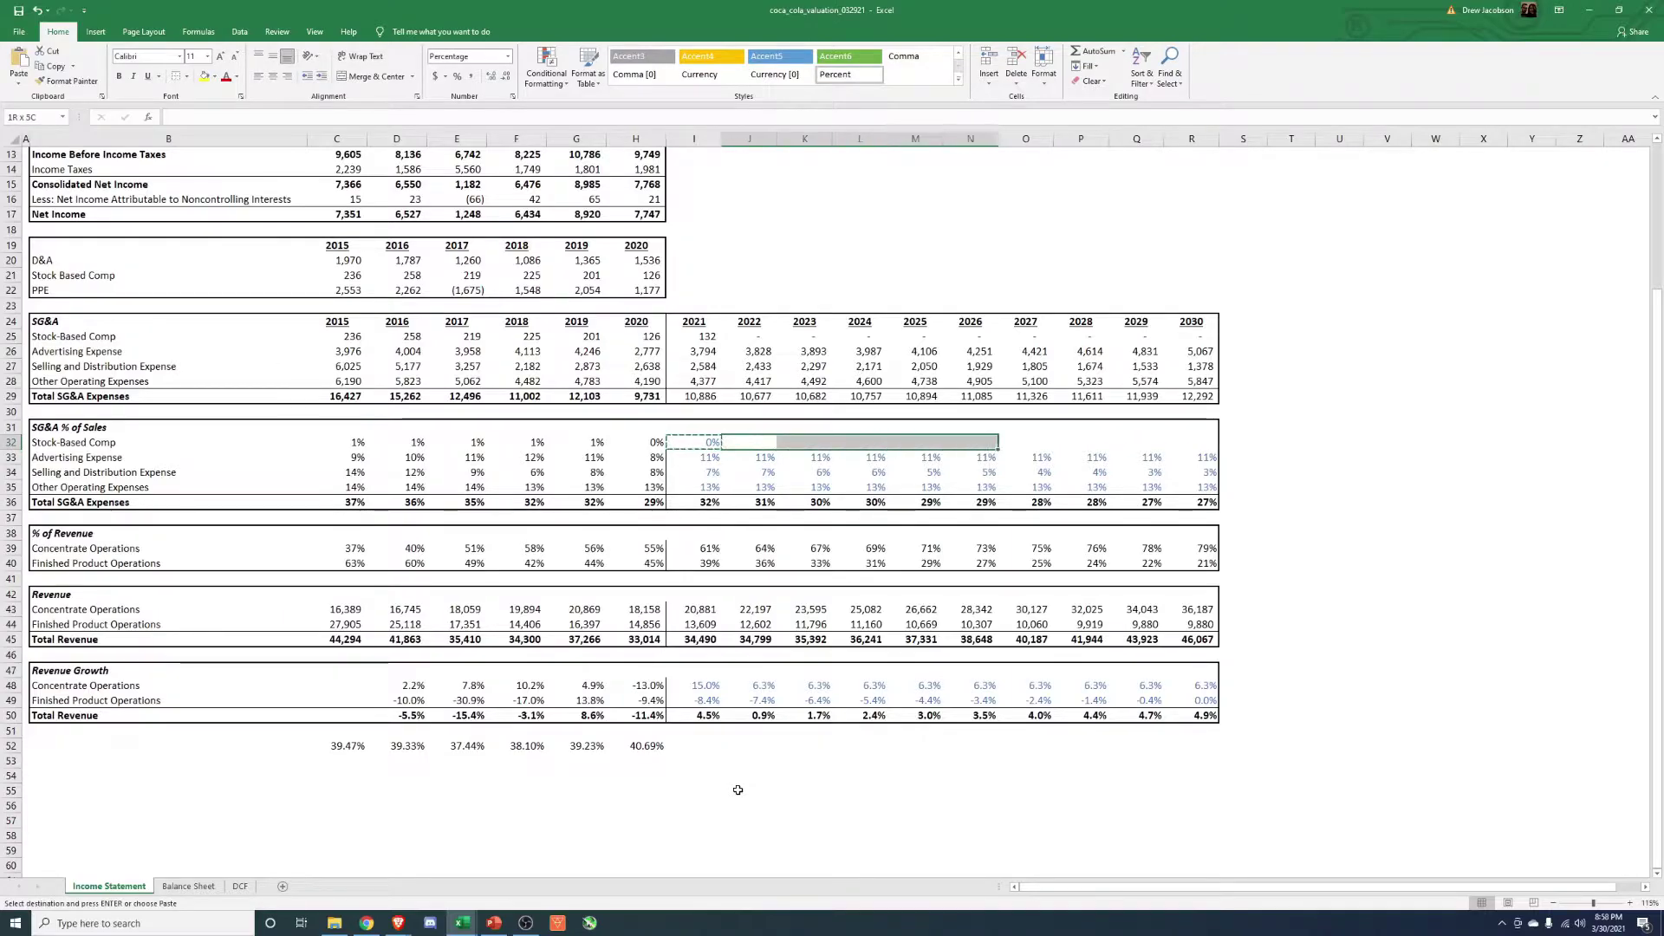
{"action": "key", "text": "shift+Right"}
{"action": "key", "text": "shift+Right"}
{"action": "key", "text": "shift+Right"}
{"action": "key", "text": "shift+Right"}
{"action": "key", "text": "alt+e"}
{"action": "key", "text": "s"}
{"action": "key", "text": "f"}
{"action": "key", "text": "Return"}
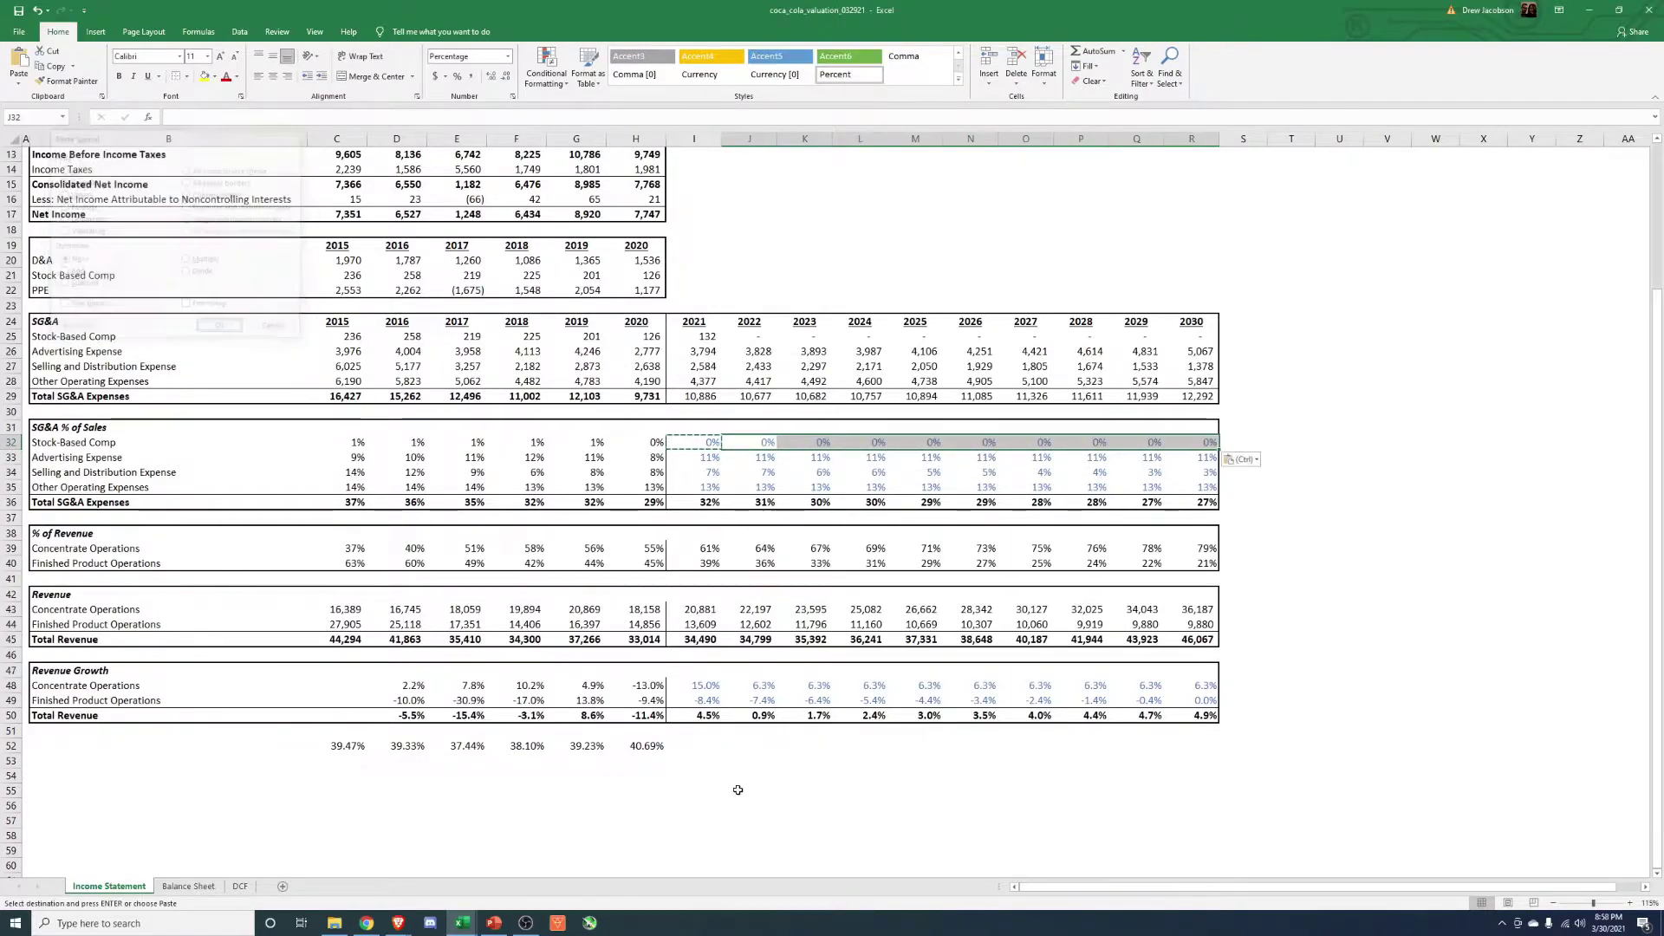
{"action": "key", "text": "Return"}
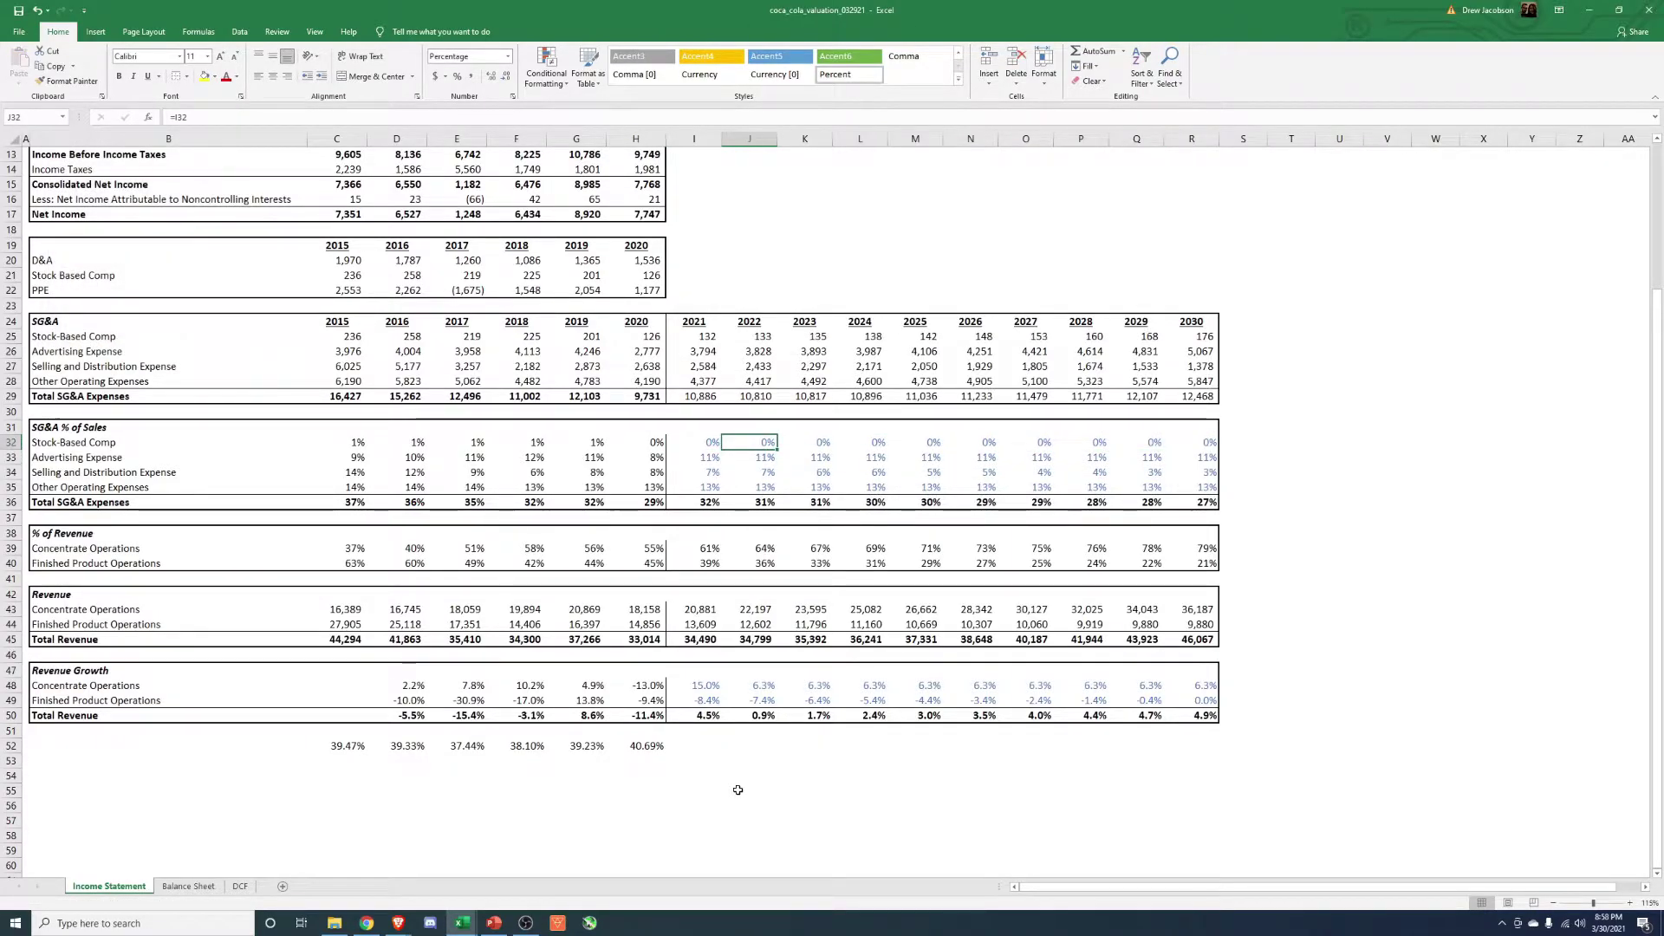
- Replace the 2021 Stock-Based Comp % with =AVERAGE(C32:H32) and paste it as formulas through 2030
{"action": "key", "text": "Left"}
{"action": "type", "text": "=a"}
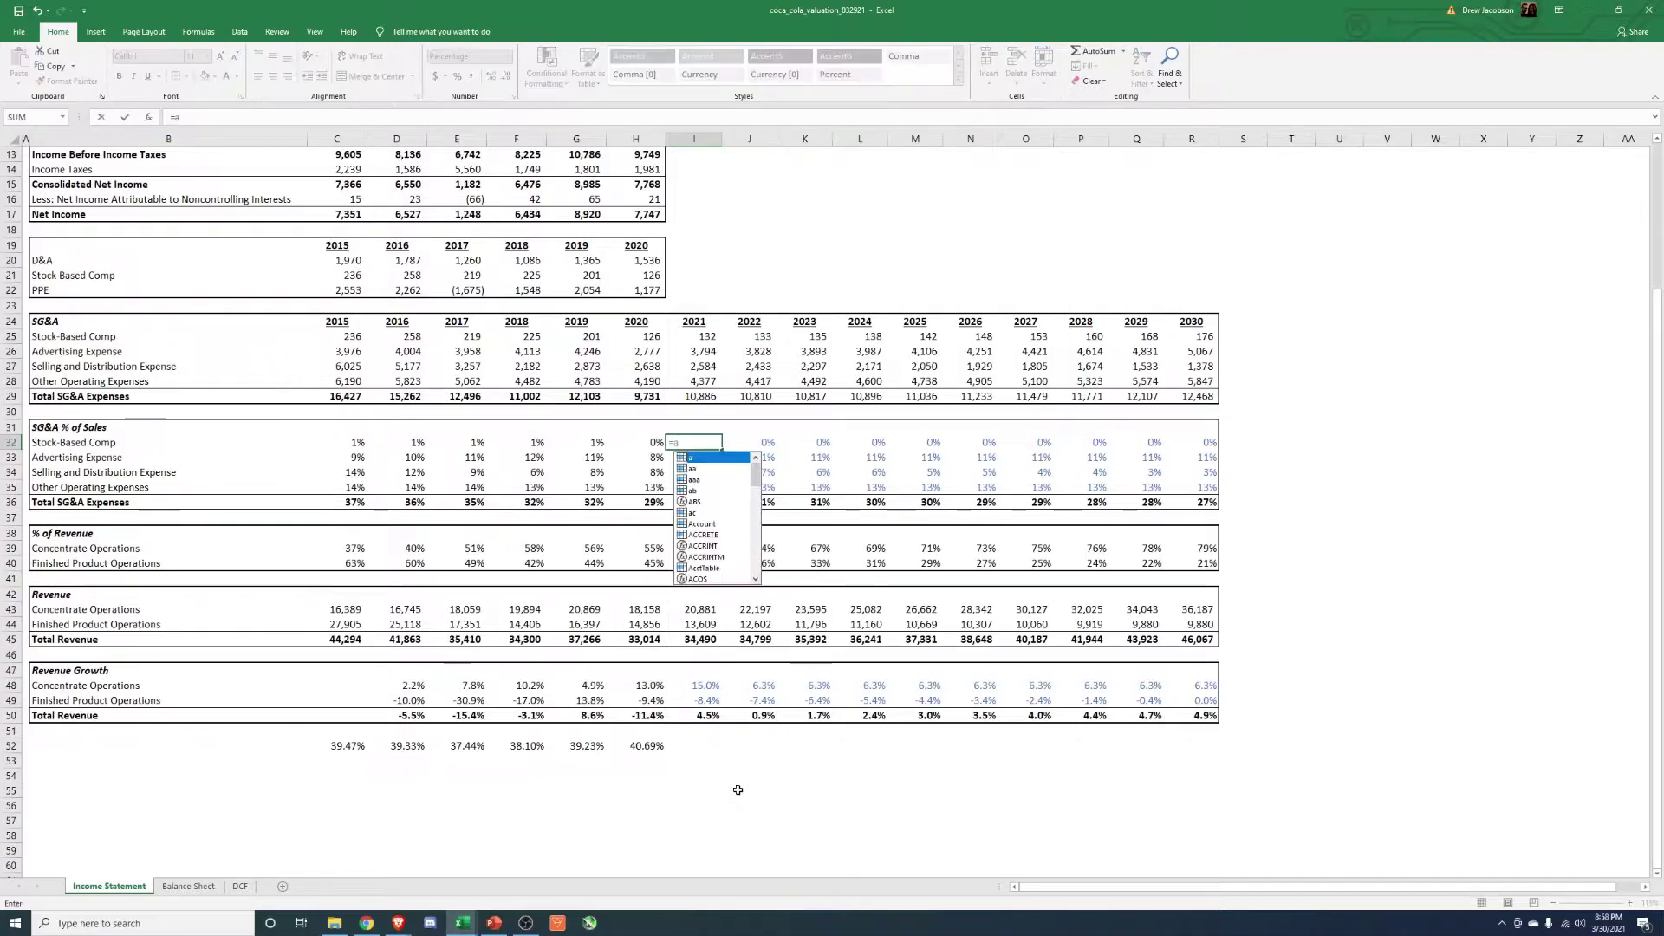
{"action": "type", "text": "veraz"}
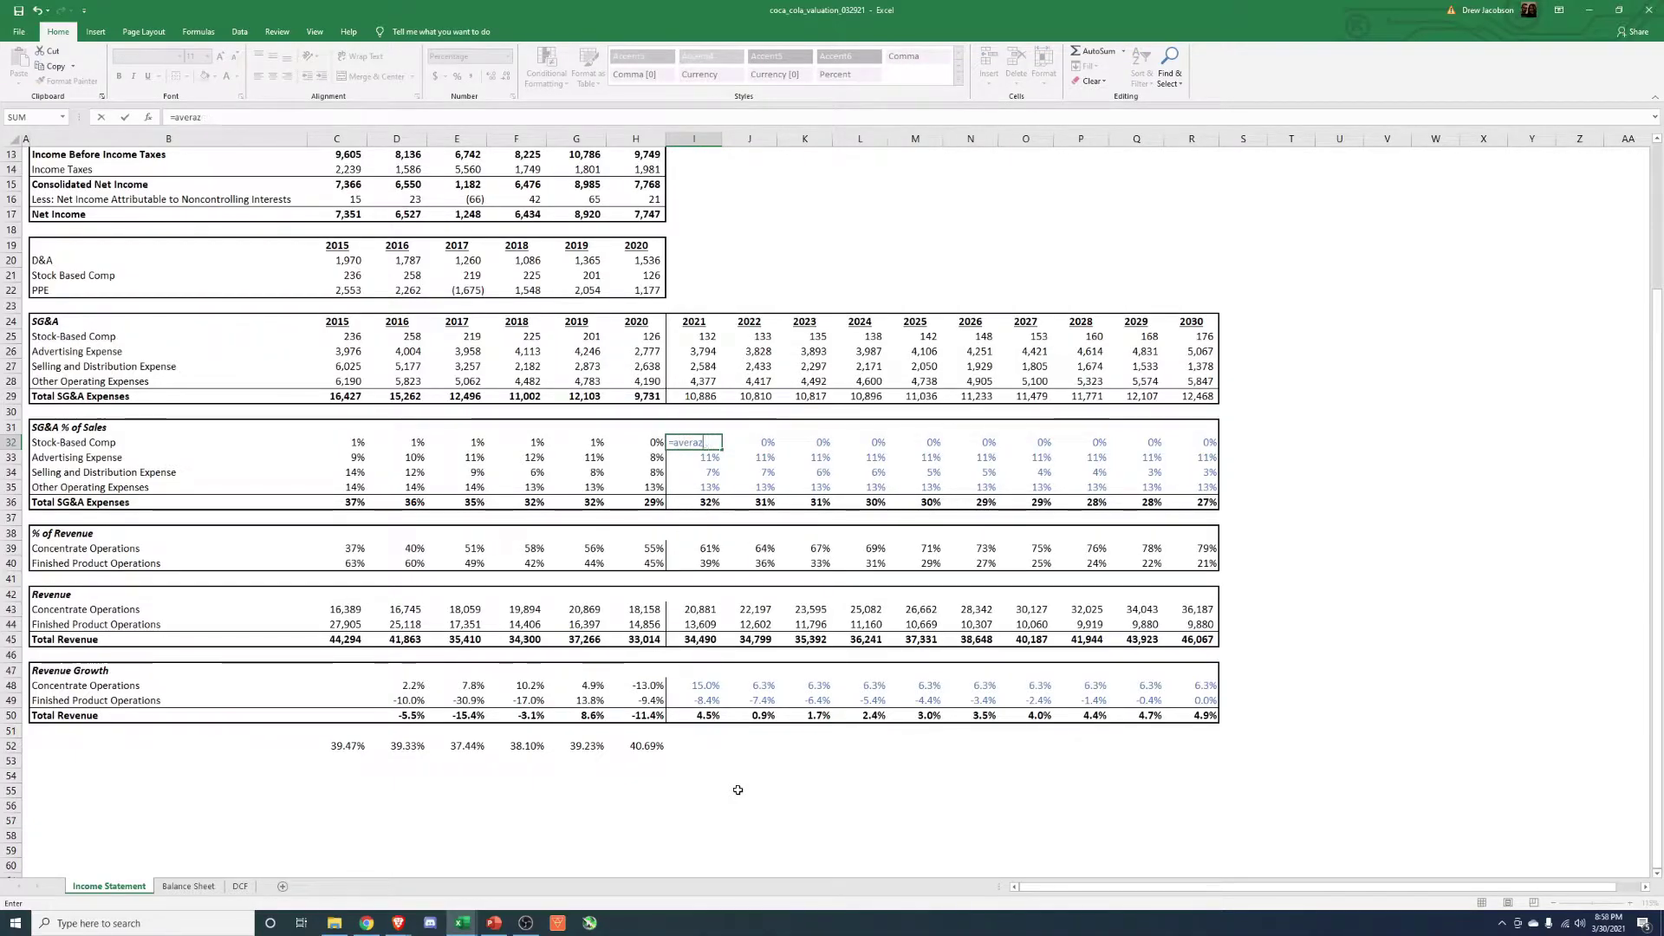
{"action": "key", "text": "BackSpace"}
{"action": "type", "text": "ge("}
{"action": "key", "text": "Left"}
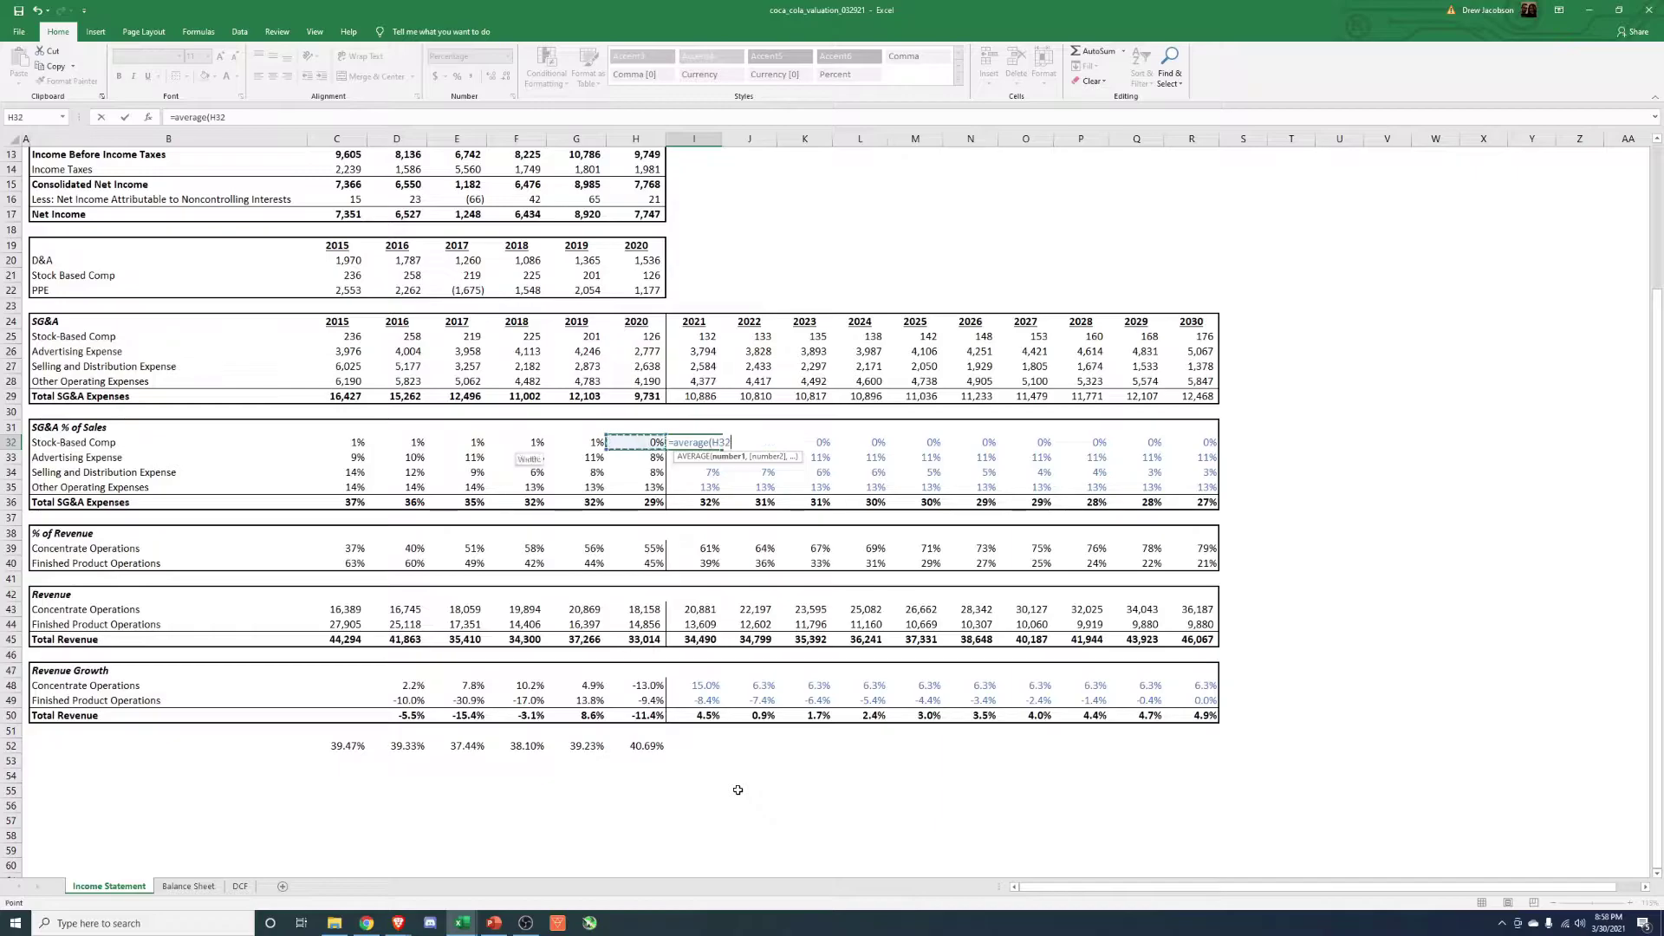
{"action": "key", "text": "shift+Left"}
{"action": "key", "text": "shift+Left"}
{"action": "key", "text": "shift+Left"}
{"action": "key", "text": "shift+Left"}
{"action": "key", "text": "shift+Left"}
{"action": "type", "text": ")"}
{"action": "key", "text": "ctrl+Return"}
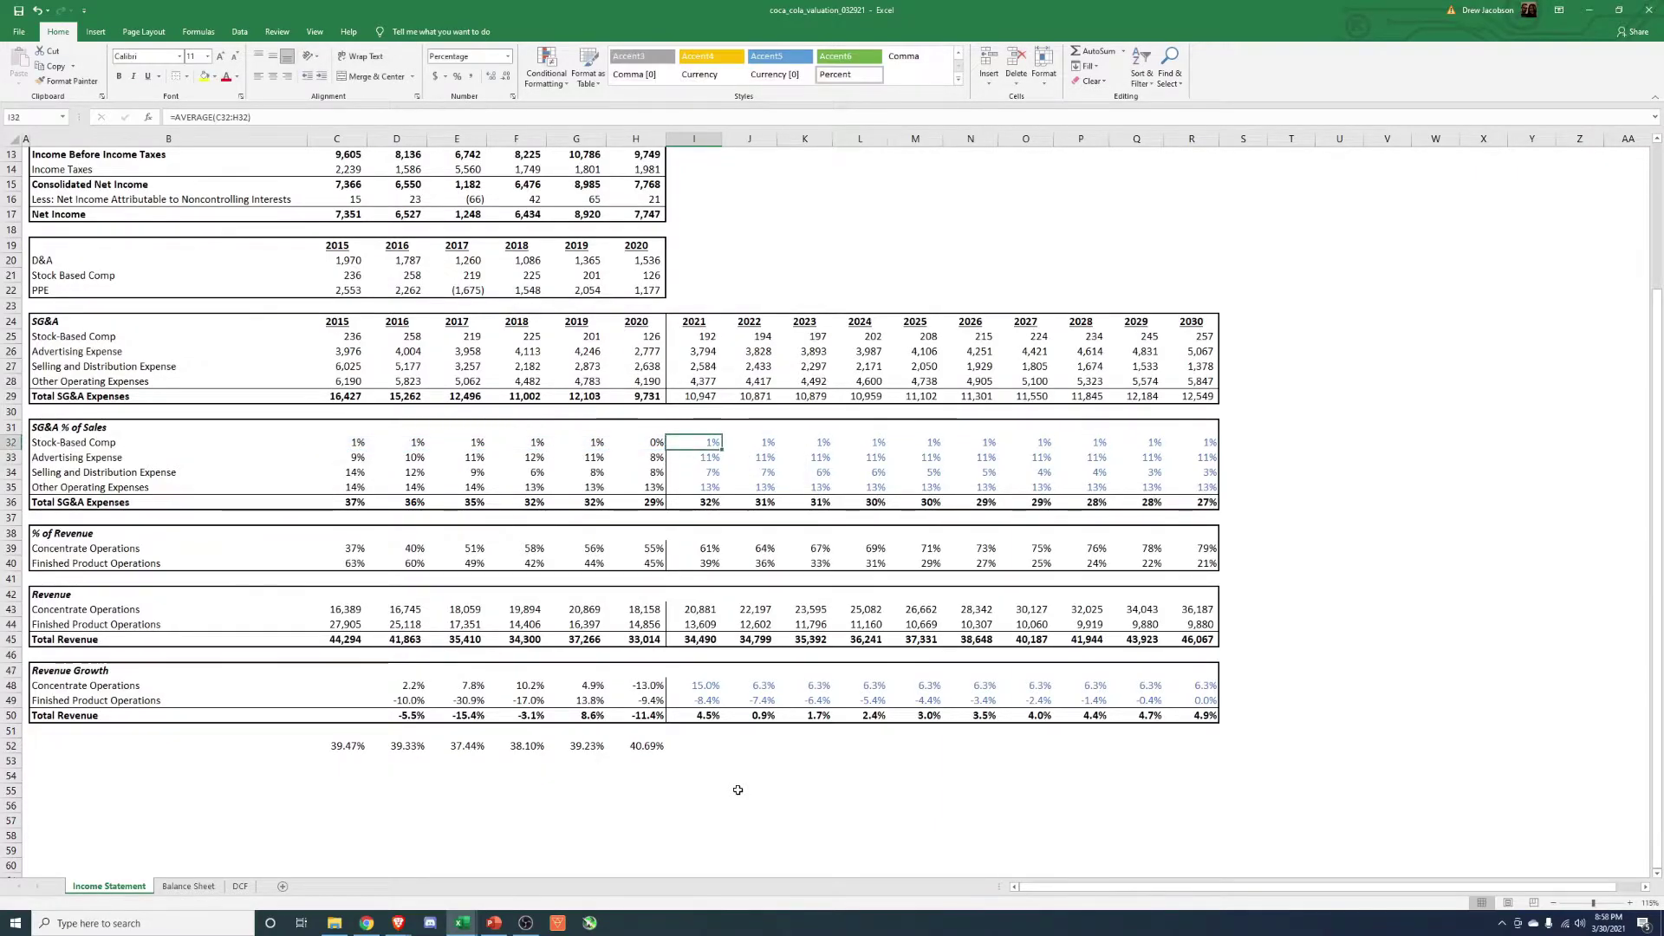
{"action": "key", "text": "ctrl+c"}
{"action": "key", "text": "Right"}
{"action": "key", "text": "shift+Right"}
{"action": "key", "text": "shift+Right"}
{"action": "key", "text": "shift+Right"}
{"action": "key", "text": "shift+Right"}
{"action": "key", "text": "shift+Right"}
{"action": "key", "text": "shift+Right"}
{"action": "key", "text": "shift+Right"}
{"action": "key", "text": "shift+Right"}
{"action": "key", "text": "alt+e"}
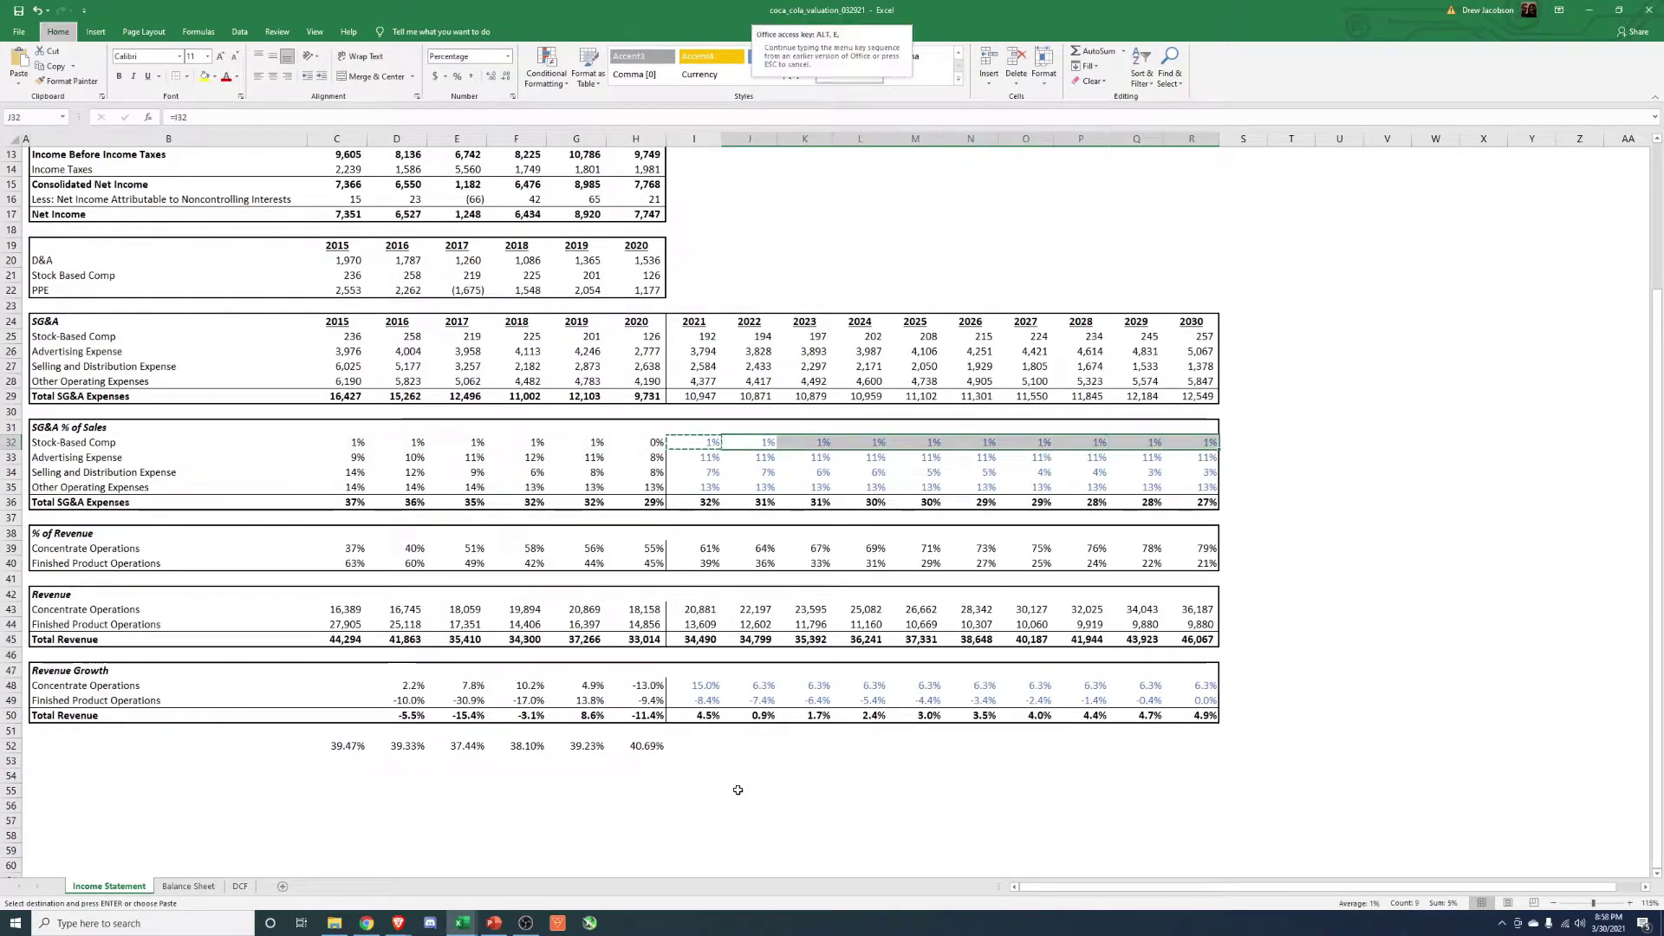
{"action": "key", "text": "s"}
{"action": "key", "text": "f"}
{"action": "key", "text": "Return"}
{"action": "key", "text": "Escape"}
- Review the forecast stock-based comp amounts (192 to 246) and the Total SG&A percentage formulas
{"action": "key", "text": "Up"}
{"action": "key", "text": "Up"}
{"action": "key", "text": "Up"}
{"action": "key", "text": "Up"}
{"action": "key", "text": "Up"}
{"action": "key", "text": "Up"}
{"action": "key", "text": "Up"}
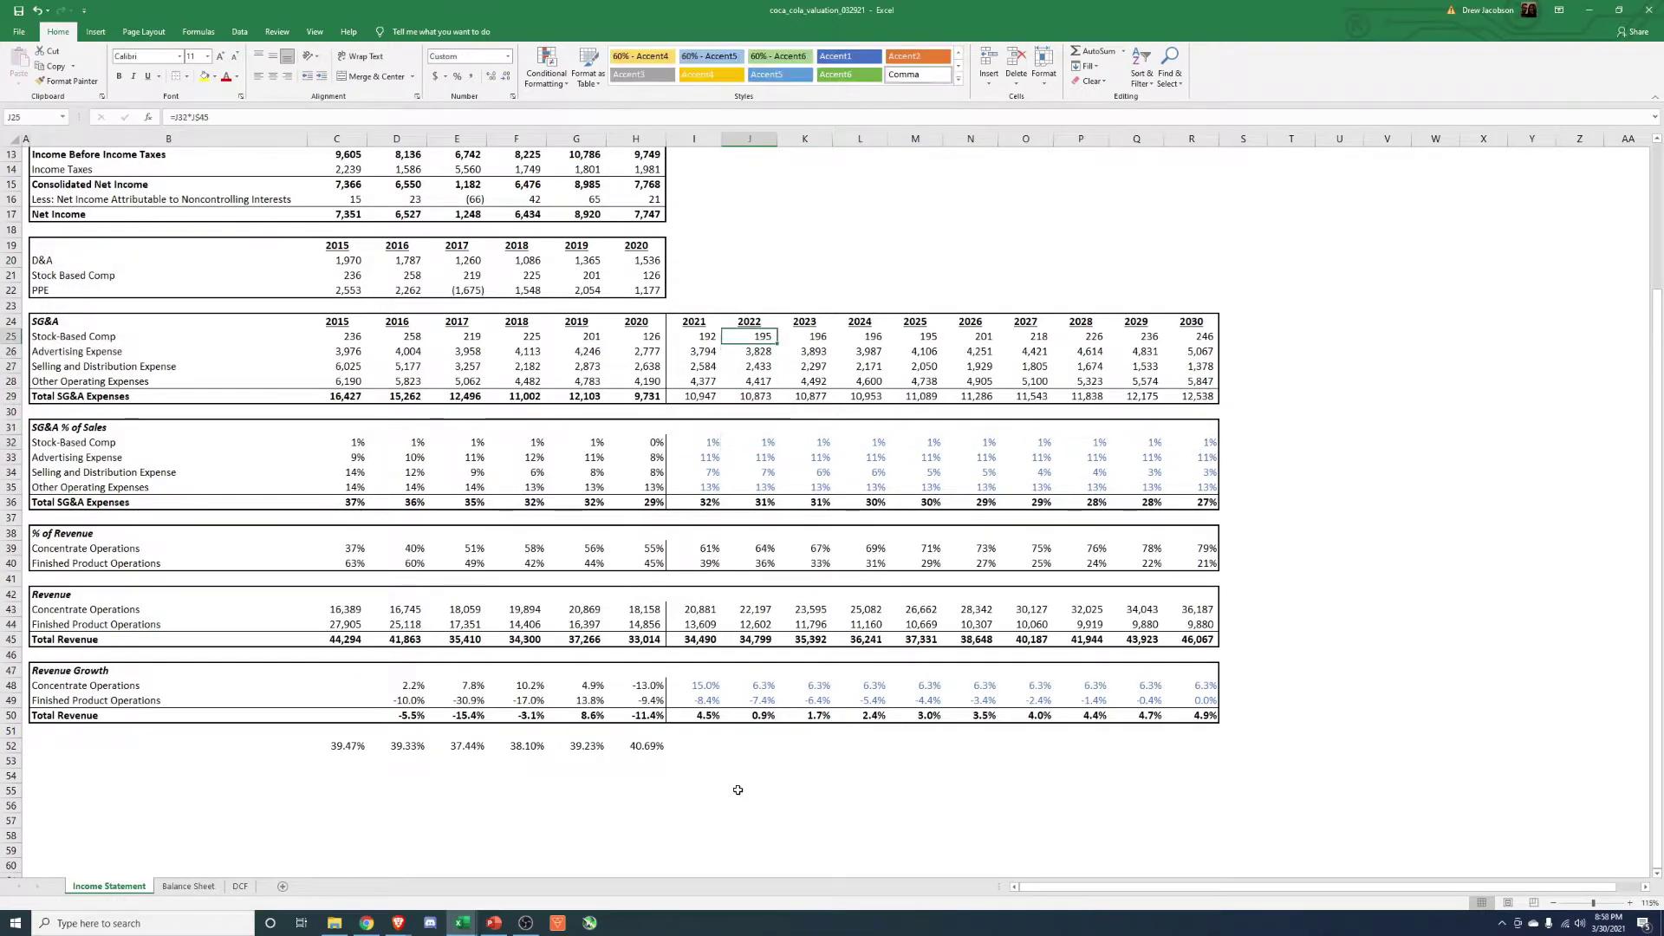
{"action": "key", "text": "Right"}
{"action": "key", "text": "Right"}
{"action": "key", "text": "Right"}
{"action": "key", "text": "Right"}
{"action": "key", "text": "Right"}
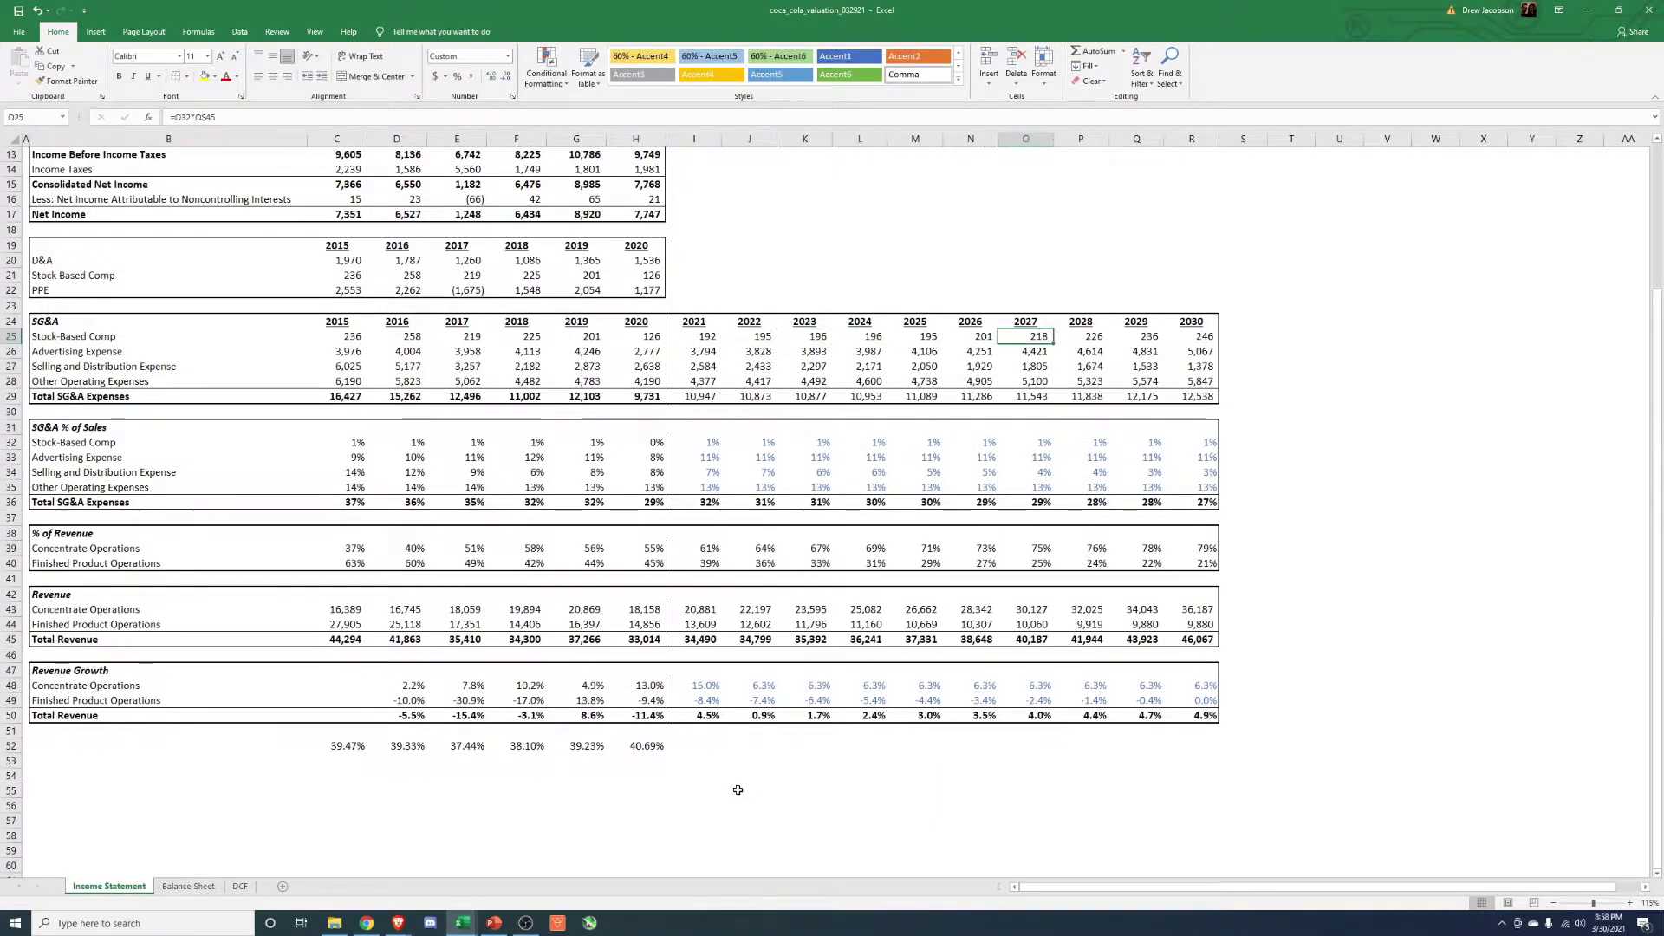
{"action": "key", "text": "Right"}
{"action": "key", "text": "Right"}
{"action": "key", "text": "Left"}
{"action": "key", "text": "Left"}
{"action": "key", "text": "Left"}
{"action": "key", "text": "Left"}
{"action": "key", "text": "Left"}
{"action": "key", "text": "Left"}
{"action": "key", "text": "Left"}
{"action": "key", "text": "Left"}
{"action": "key", "text": "Left"}
{"action": "key", "text": "Left"}
{"action": "key", "text": "Left"}
{"action": "key", "text": "Left"}
{"action": "key", "text": "Left"}
{"action": "key", "text": "Left"}
{"action": "key", "text": "Right"}
{"action": "key", "text": "Right"}
{"action": "key", "text": "Right"}
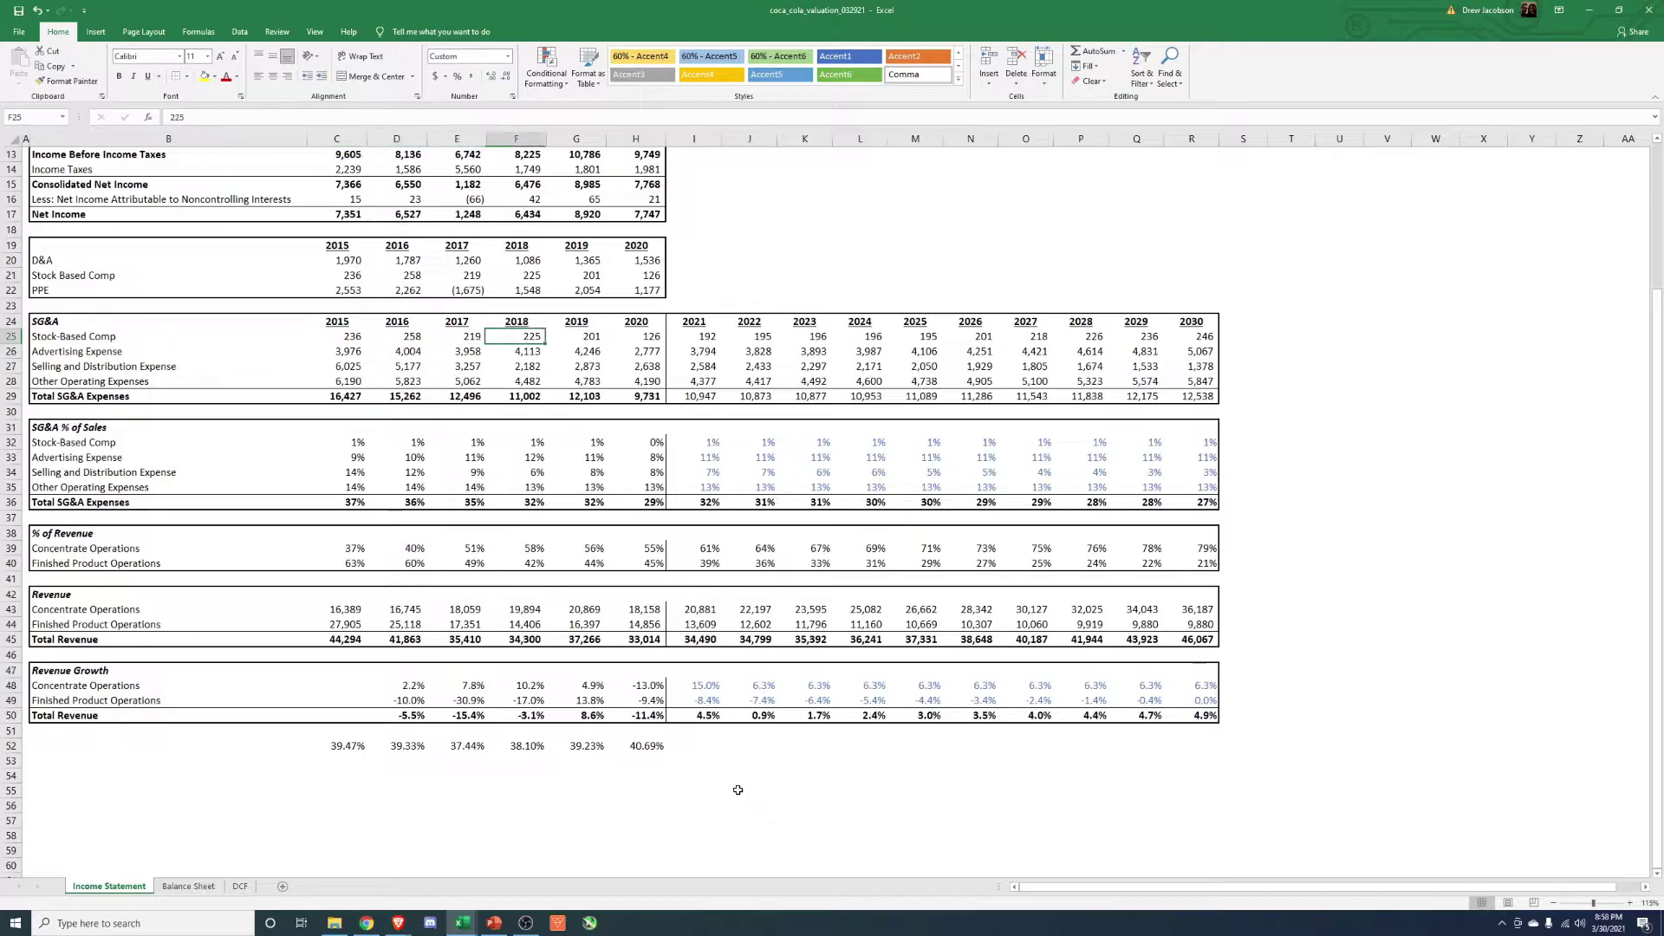
{"action": "key", "text": "Right"}
{"action": "key", "text": "Right"}
{"action": "key", "text": "Right"}
{"action": "key", "text": "Down"}
{"action": "key", "text": "Down"}
{"action": "key", "text": "Down"}
{"action": "key", "text": "Down"}
{"action": "key", "text": "Down"}
{"action": "key", "text": "Down"}
{"action": "key", "text": "Down"}
{"action": "key", "text": "Down"}
{"action": "key", "text": "Down"}
{"action": "key", "text": "Down"}
{"action": "key", "text": "Down"}
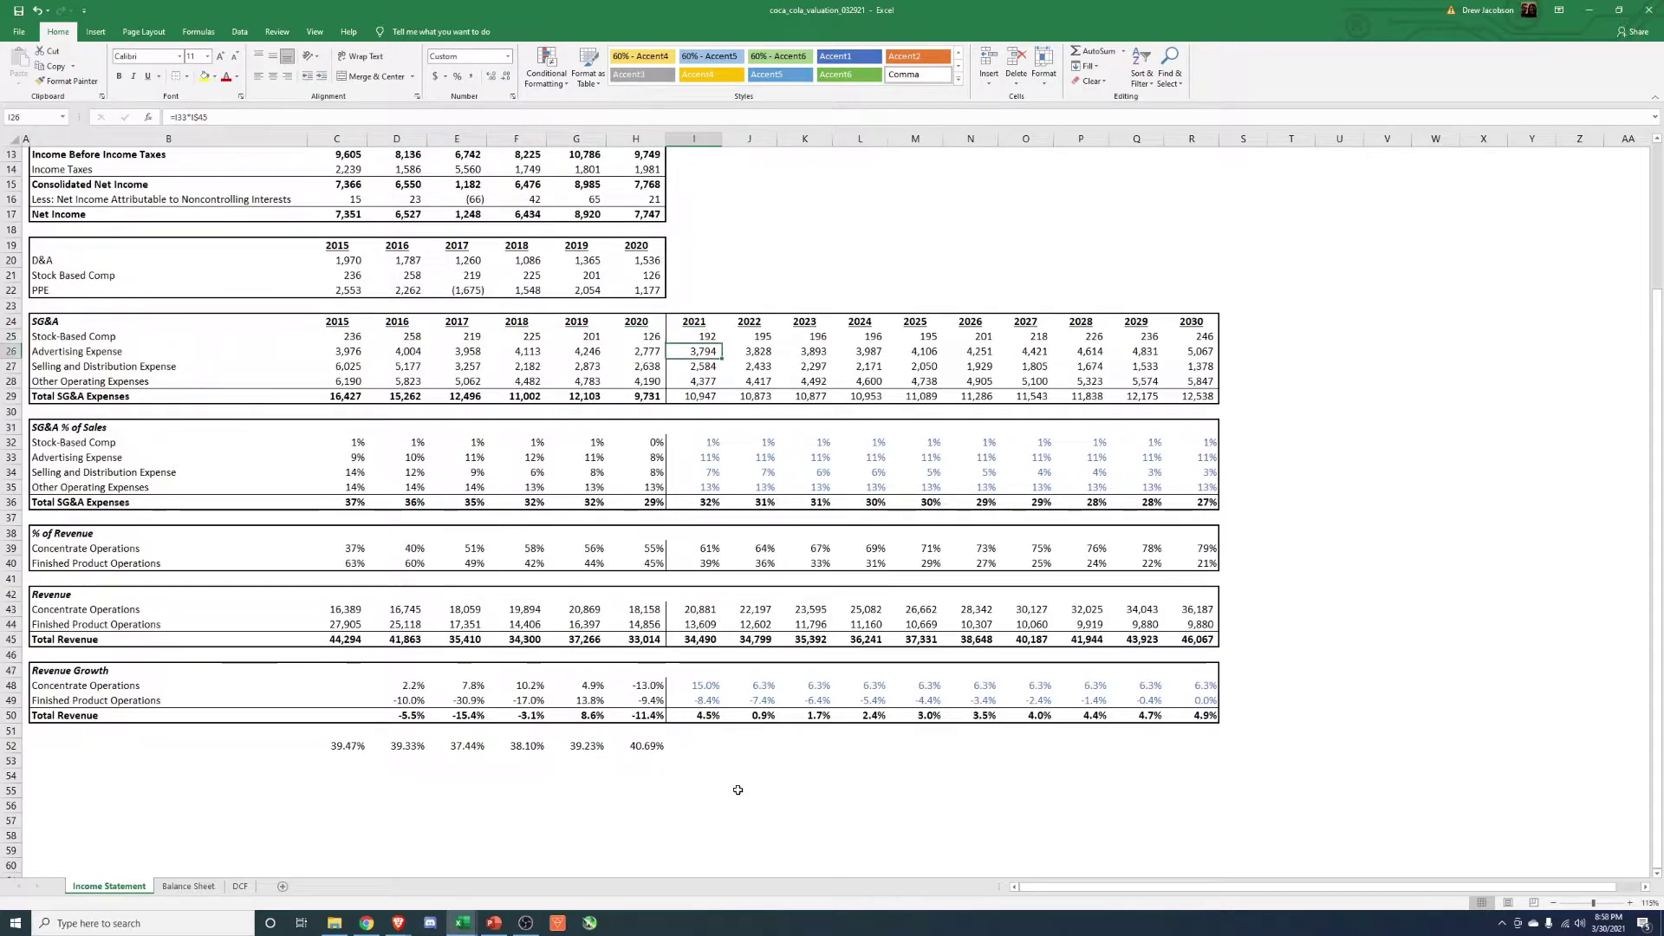
{"action": "key", "text": "Left"}
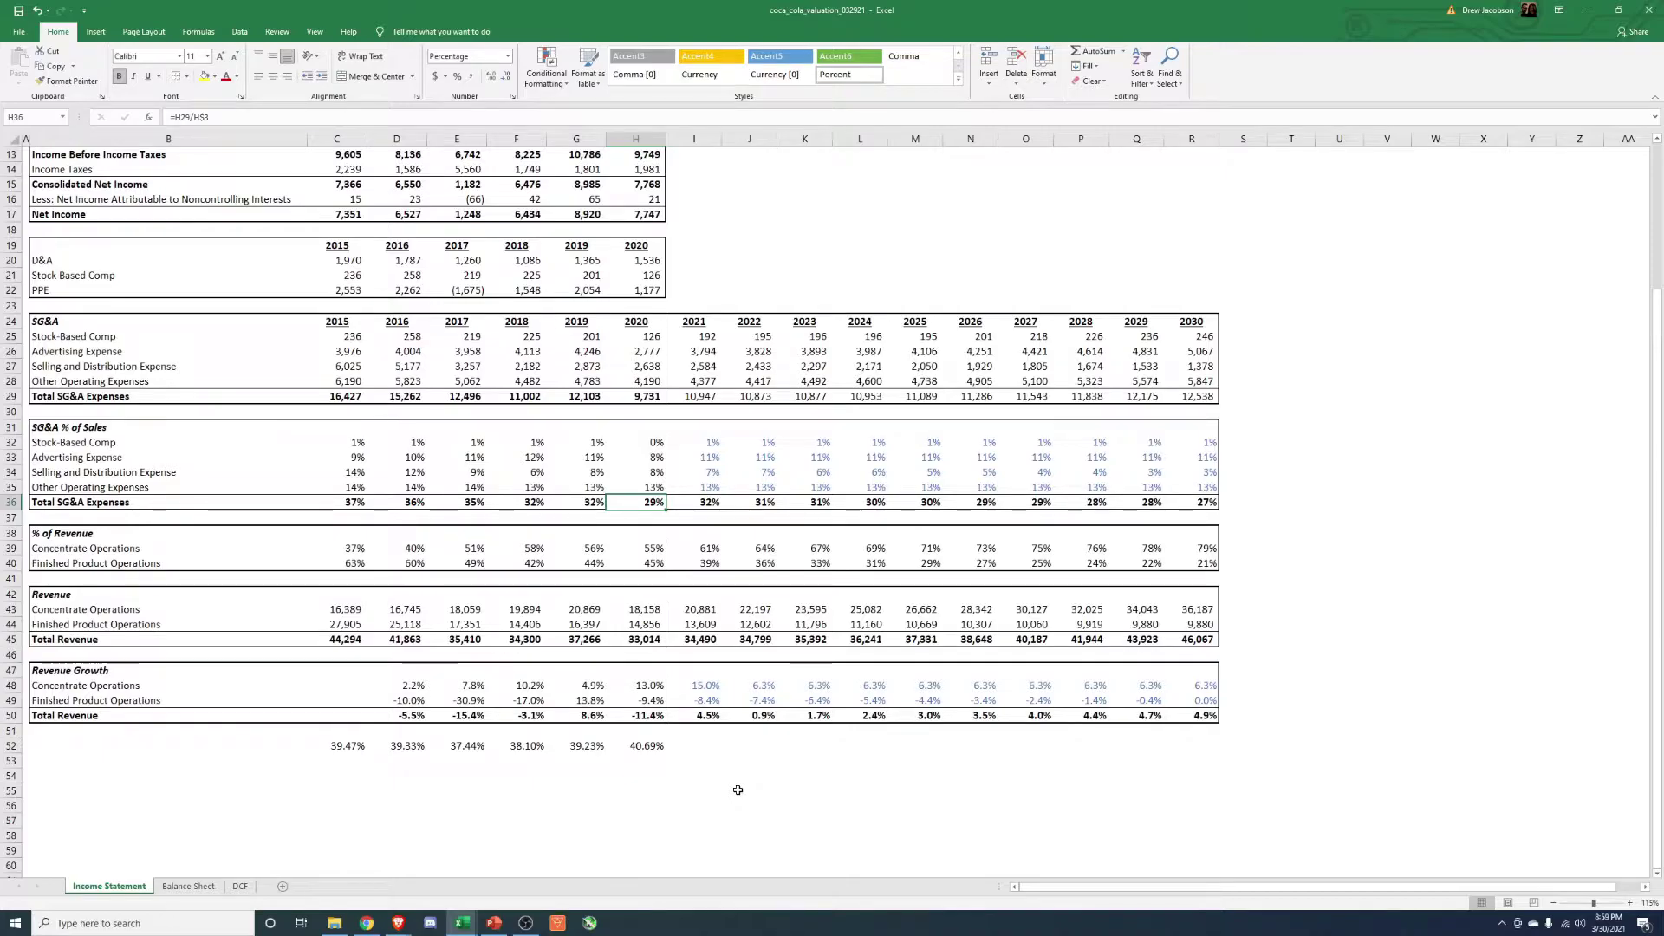
{"action": "key", "text": "Left"}
{"action": "key", "text": "Right"}
{"action": "key", "text": "Right"}
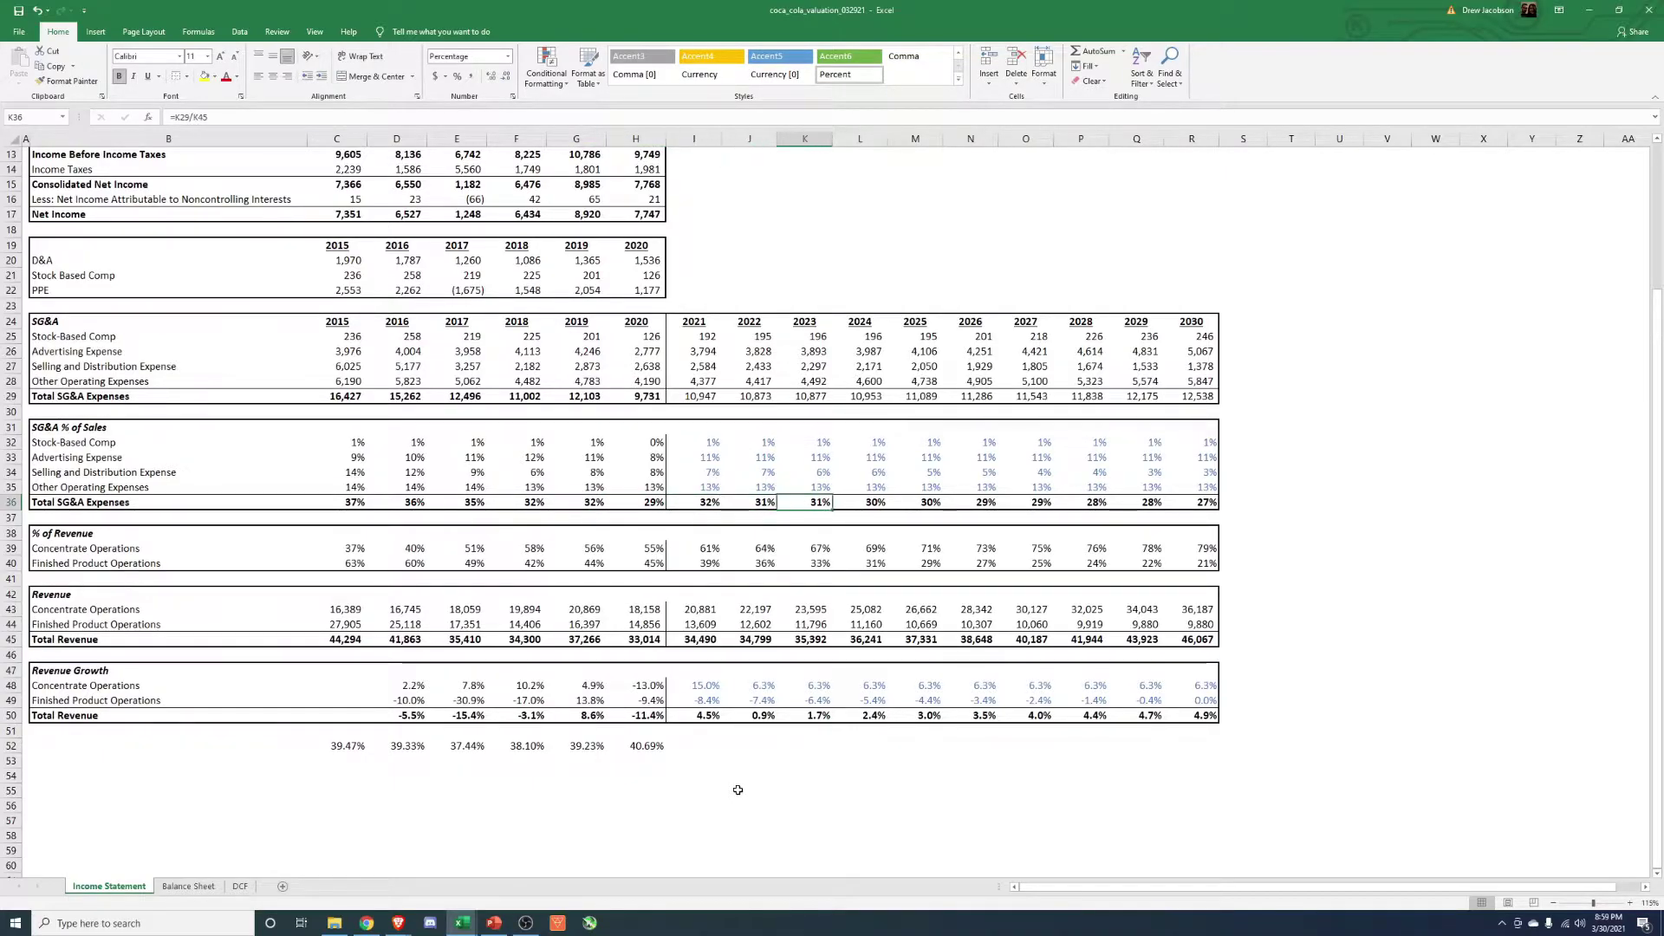
{"action": "key", "text": "Right"}
{"action": "key", "text": "Right"}
{"action": "key", "text": "Right"}
{"action": "key", "text": "Right"}
{"action": "key", "text": "Right"}
{"action": "key", "text": "Right"}
{"action": "key", "text": "Right"}
{"action": "key", "text": "Right"}
{"action": "key", "text": "Right"}
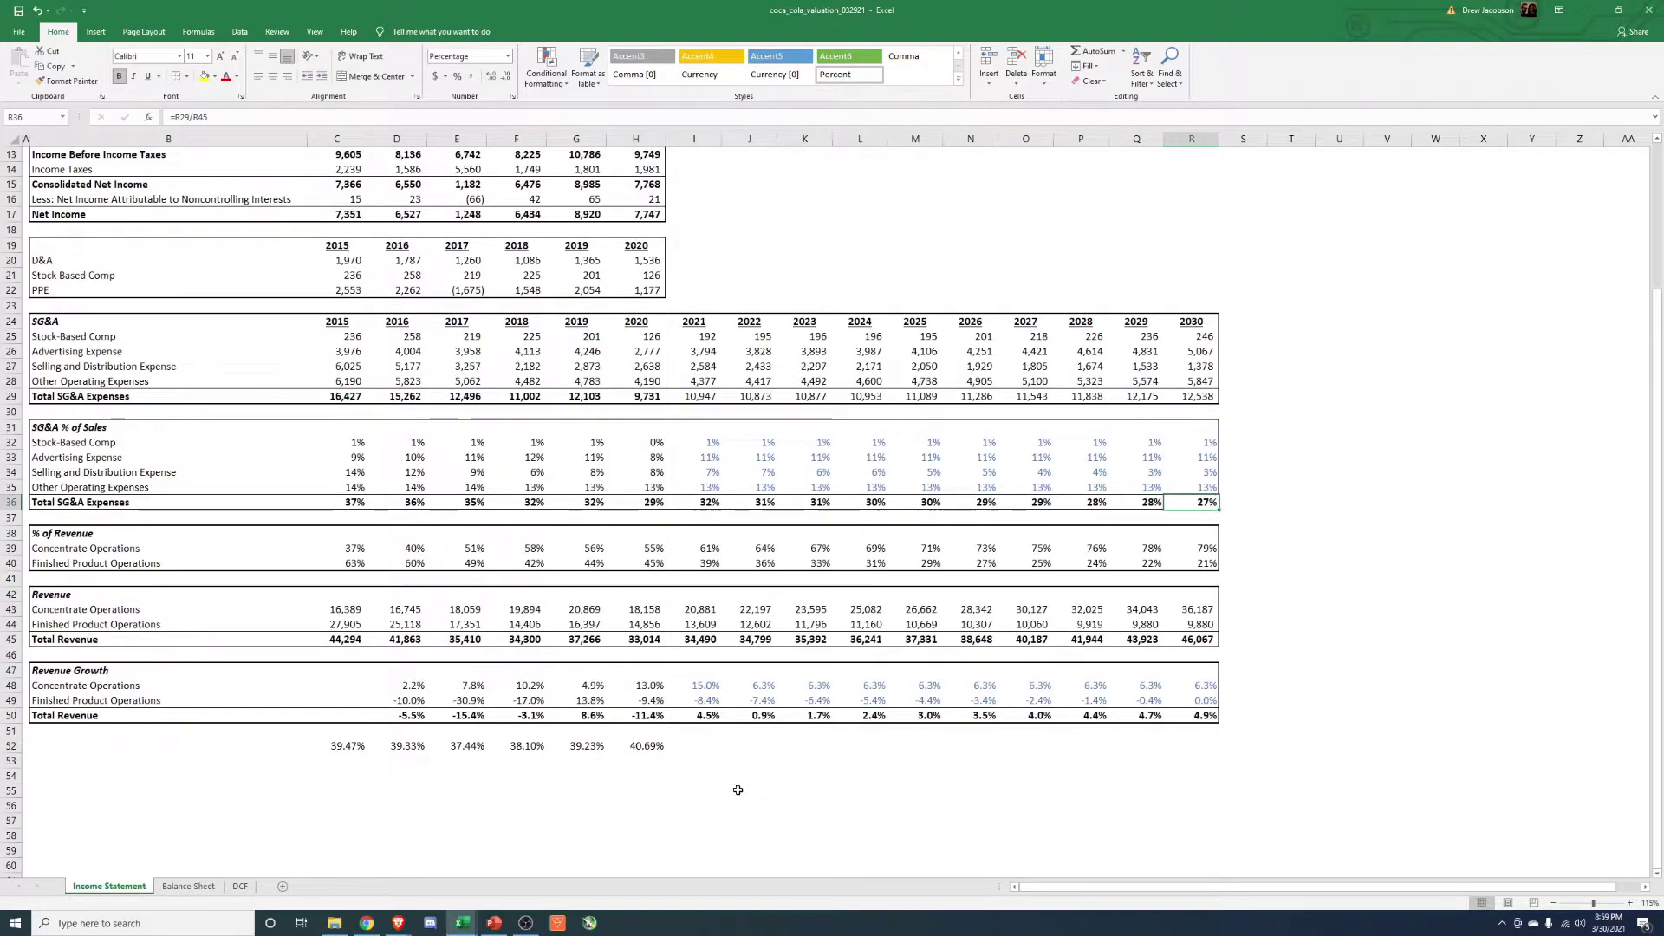
{"action": "scroll", "coordinate": [734, 773], "scroll_direction": "up", "scroll_amount": 4}
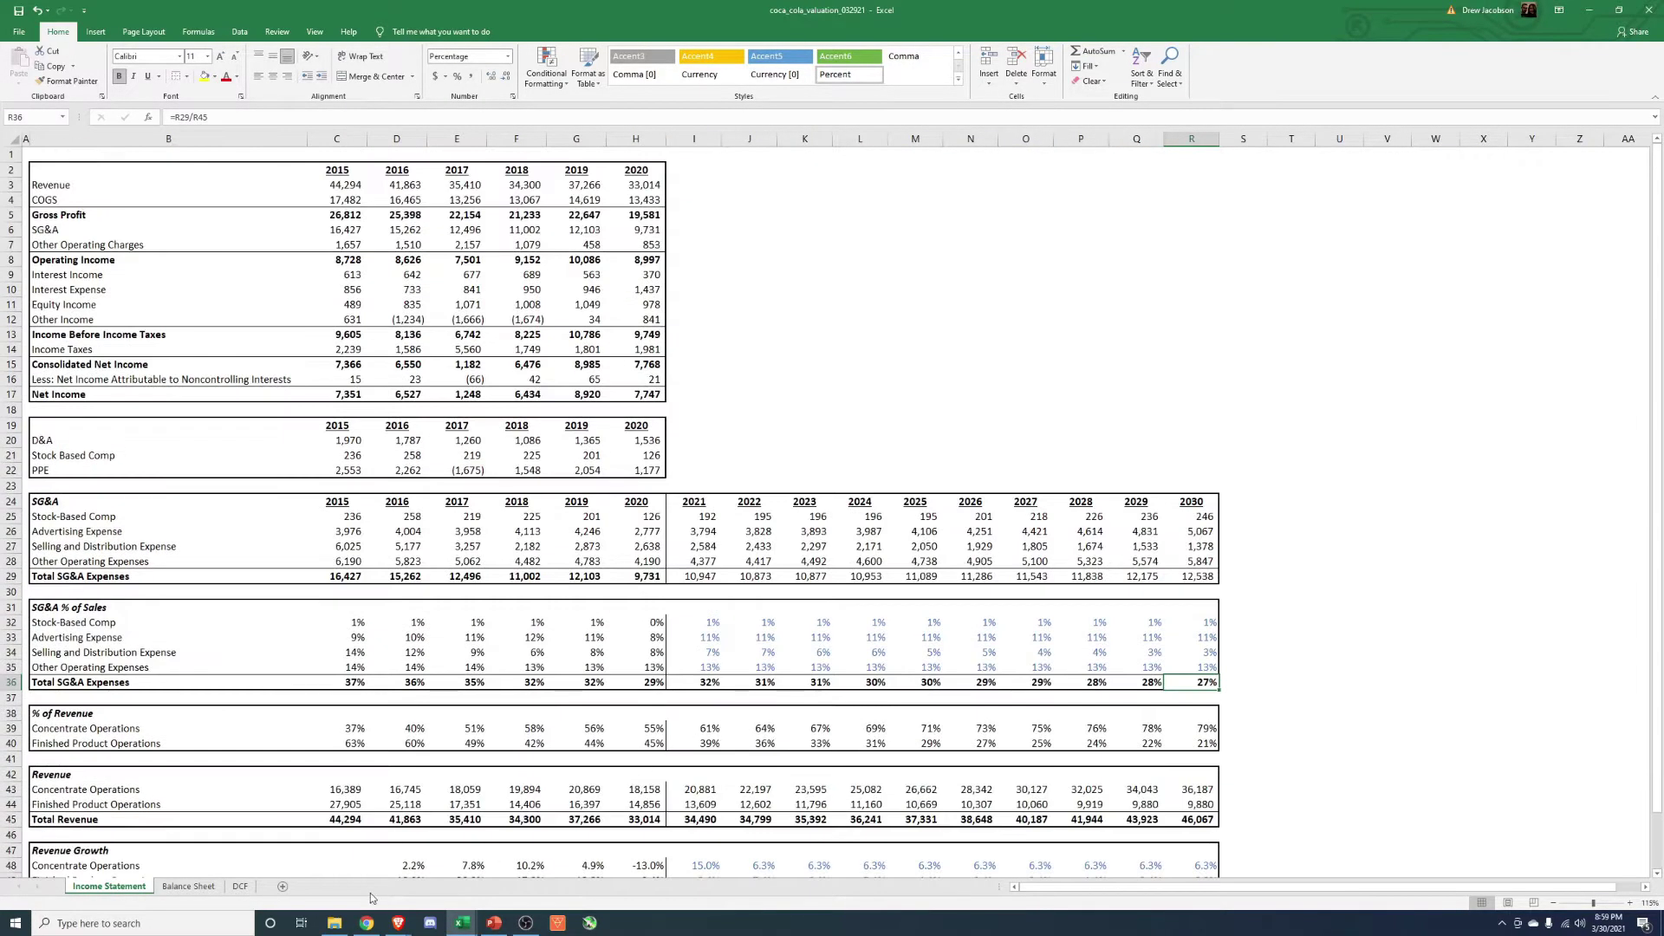
- On the DCF sheet, clear the 2021–2030 COGS % of sales
{"action": "left_click", "coordinate": [240, 886]}
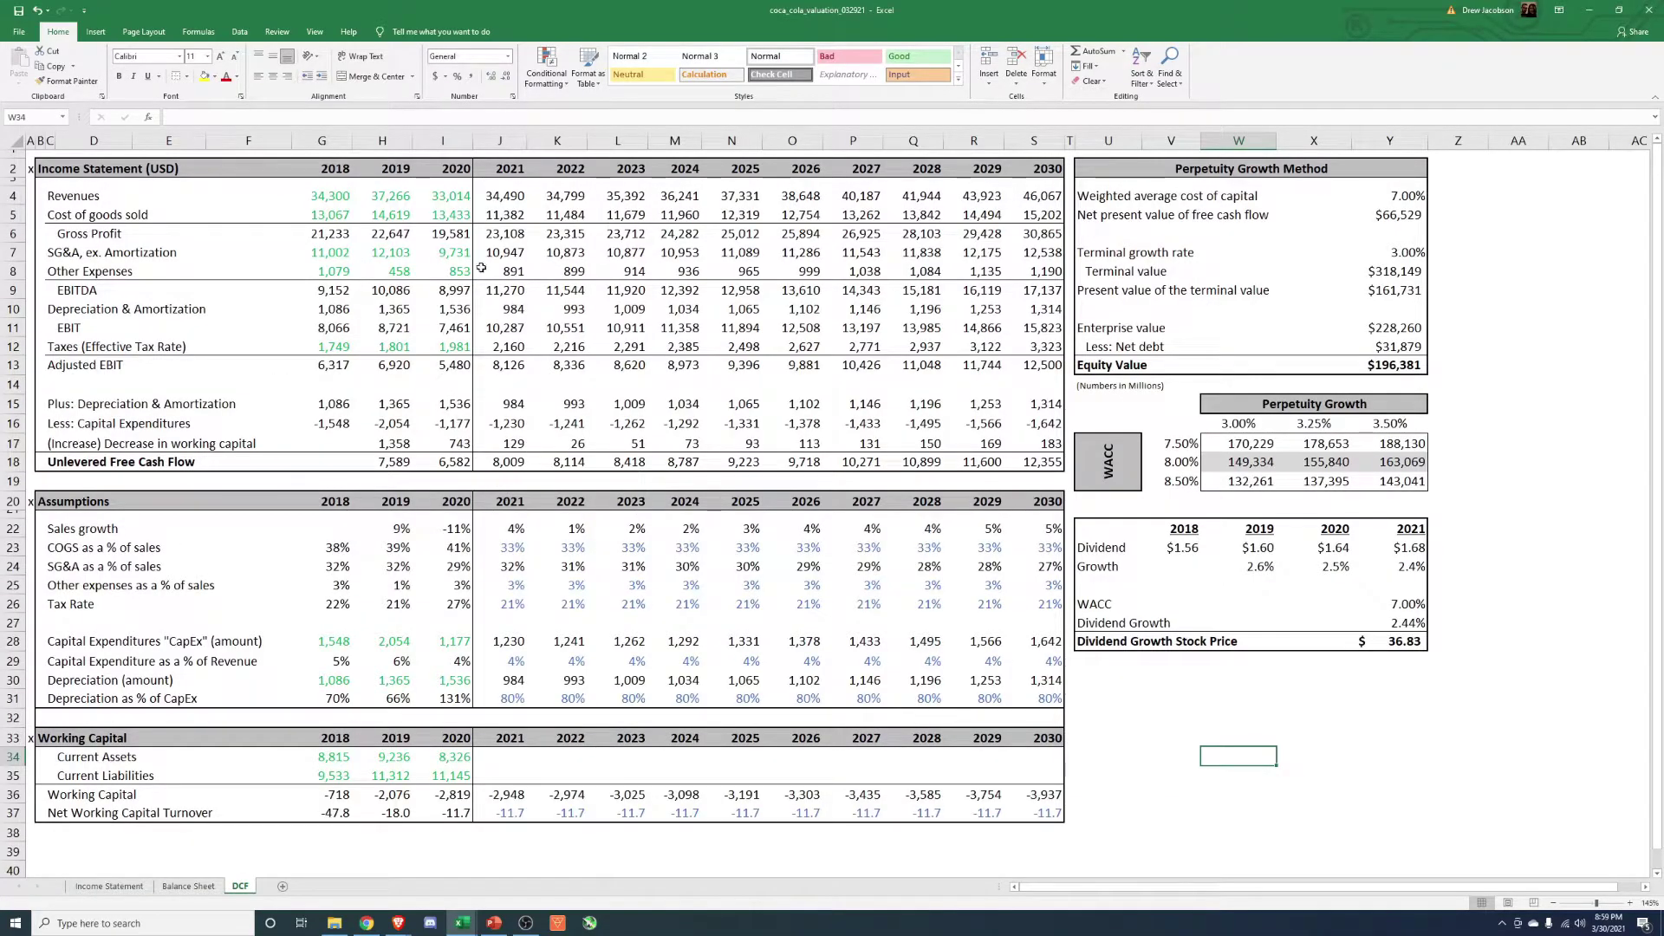
{"action": "left_click", "coordinate": [510, 545]}
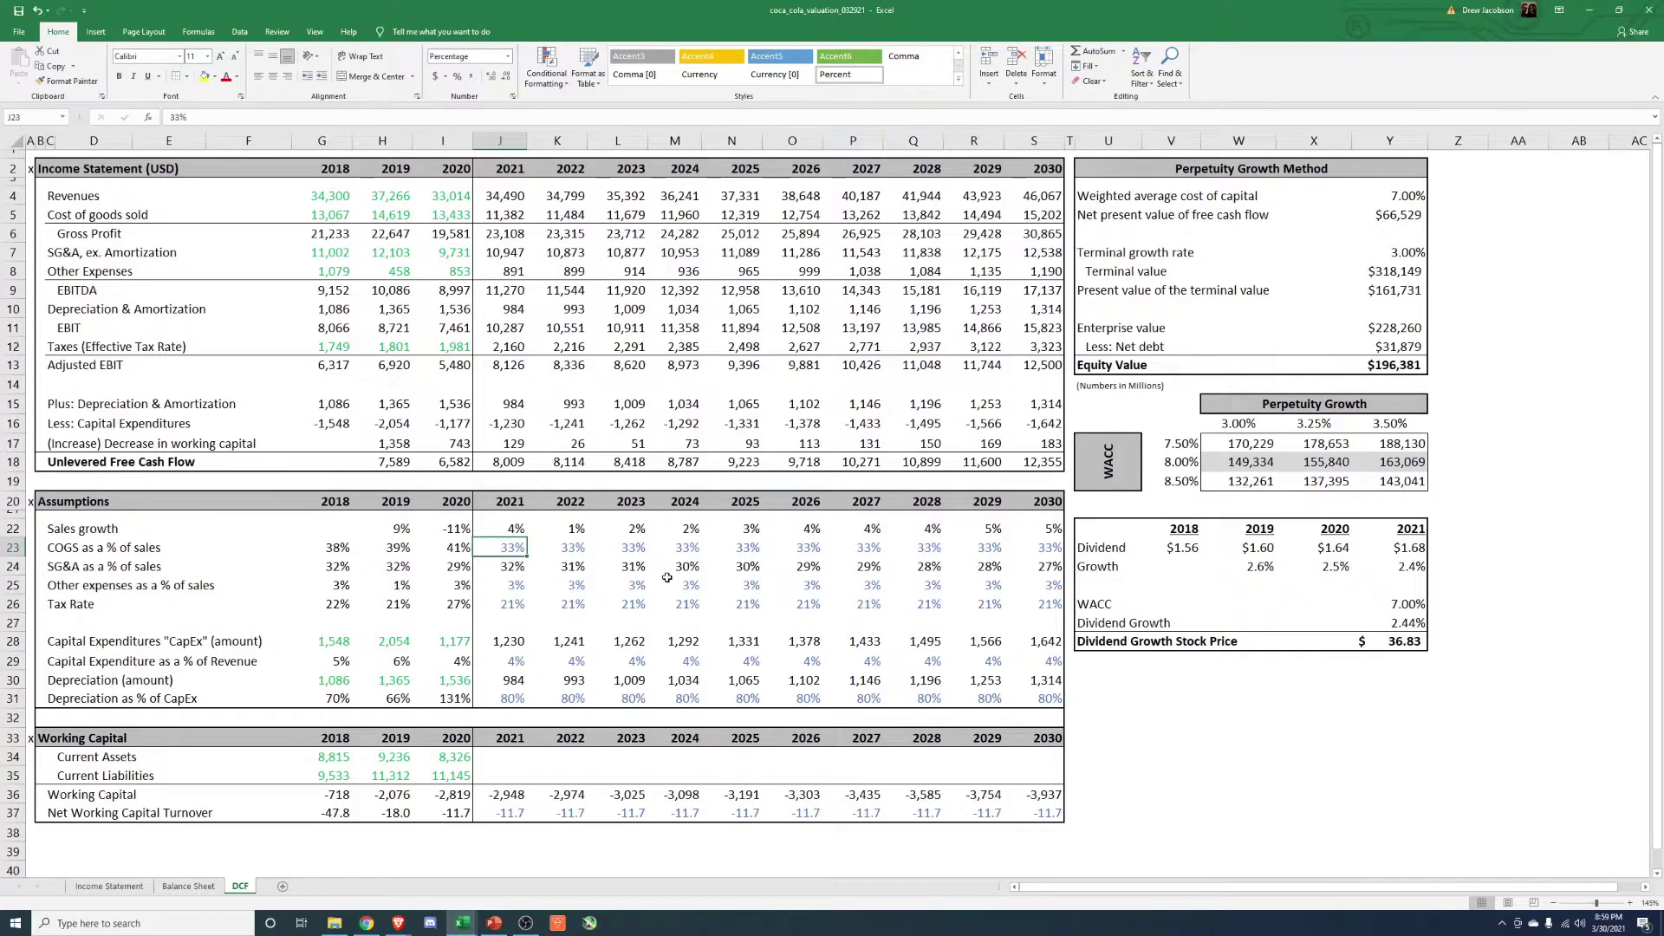
{"action": "key", "text": "shift+Right"}
{"action": "key", "text": "shift+Right"}
{"action": "key", "text": "shift+Right"}
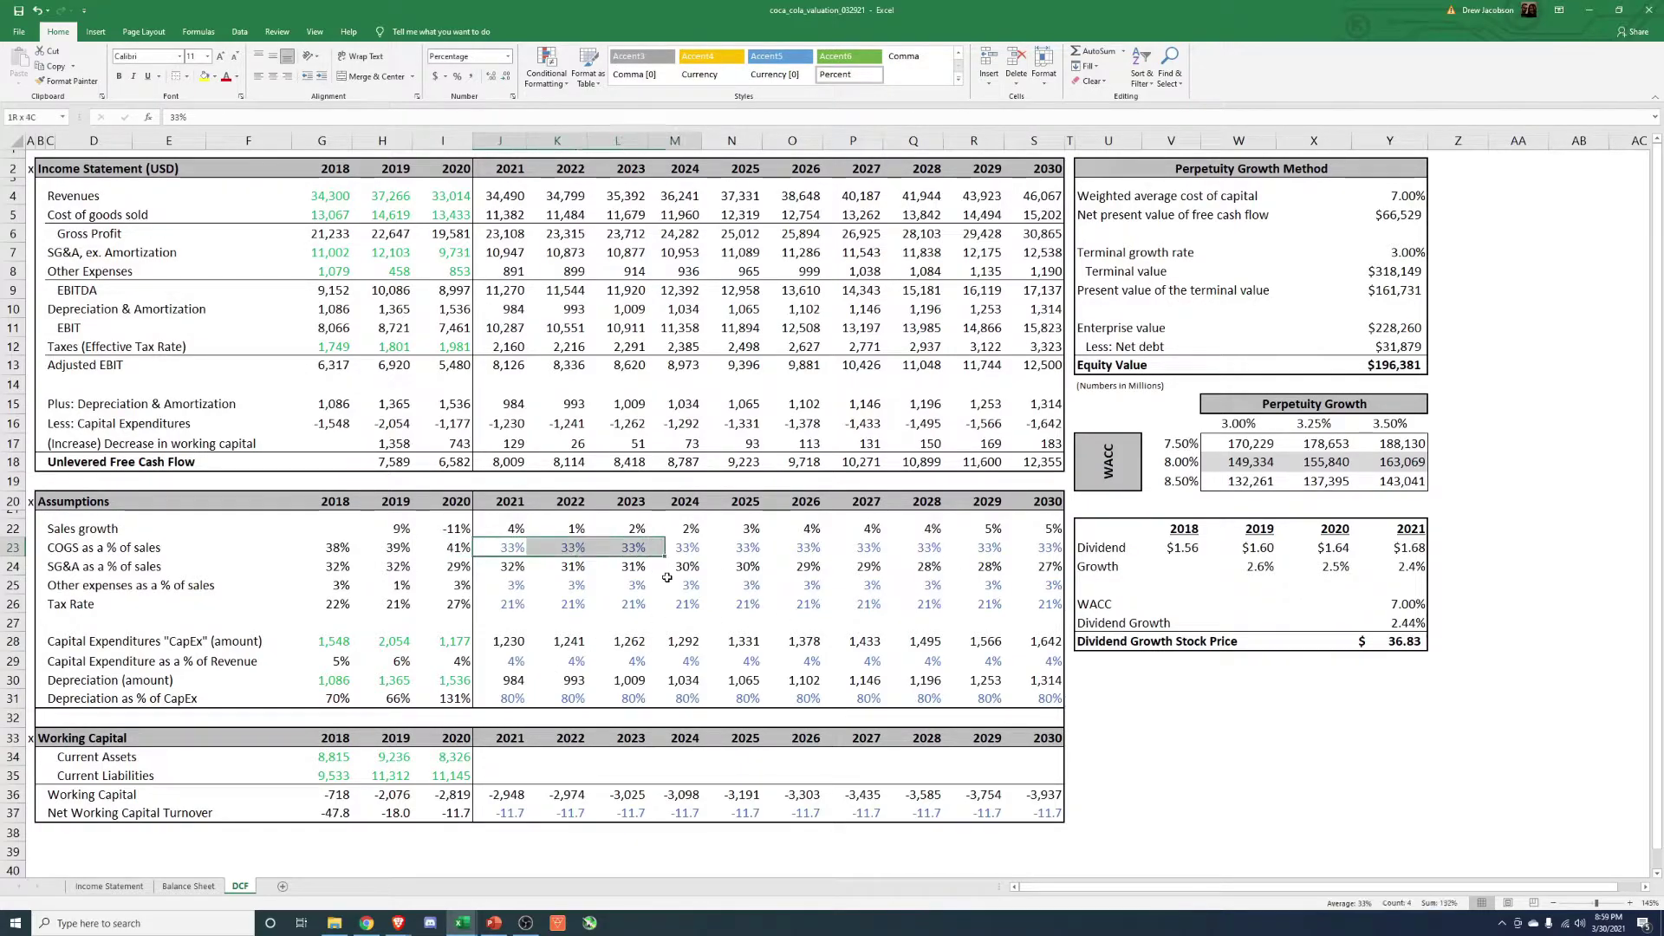
{"action": "key", "text": "shift+Right"}
{"action": "key", "text": "shift+Right"}
{"action": "key", "text": "shift+Right"}
{"action": "key", "text": "shift+Right"}
{"action": "key", "text": "shift+Right"}
{"action": "key", "text": "shift+Right"}
{"action": "key", "text": "Delete"}
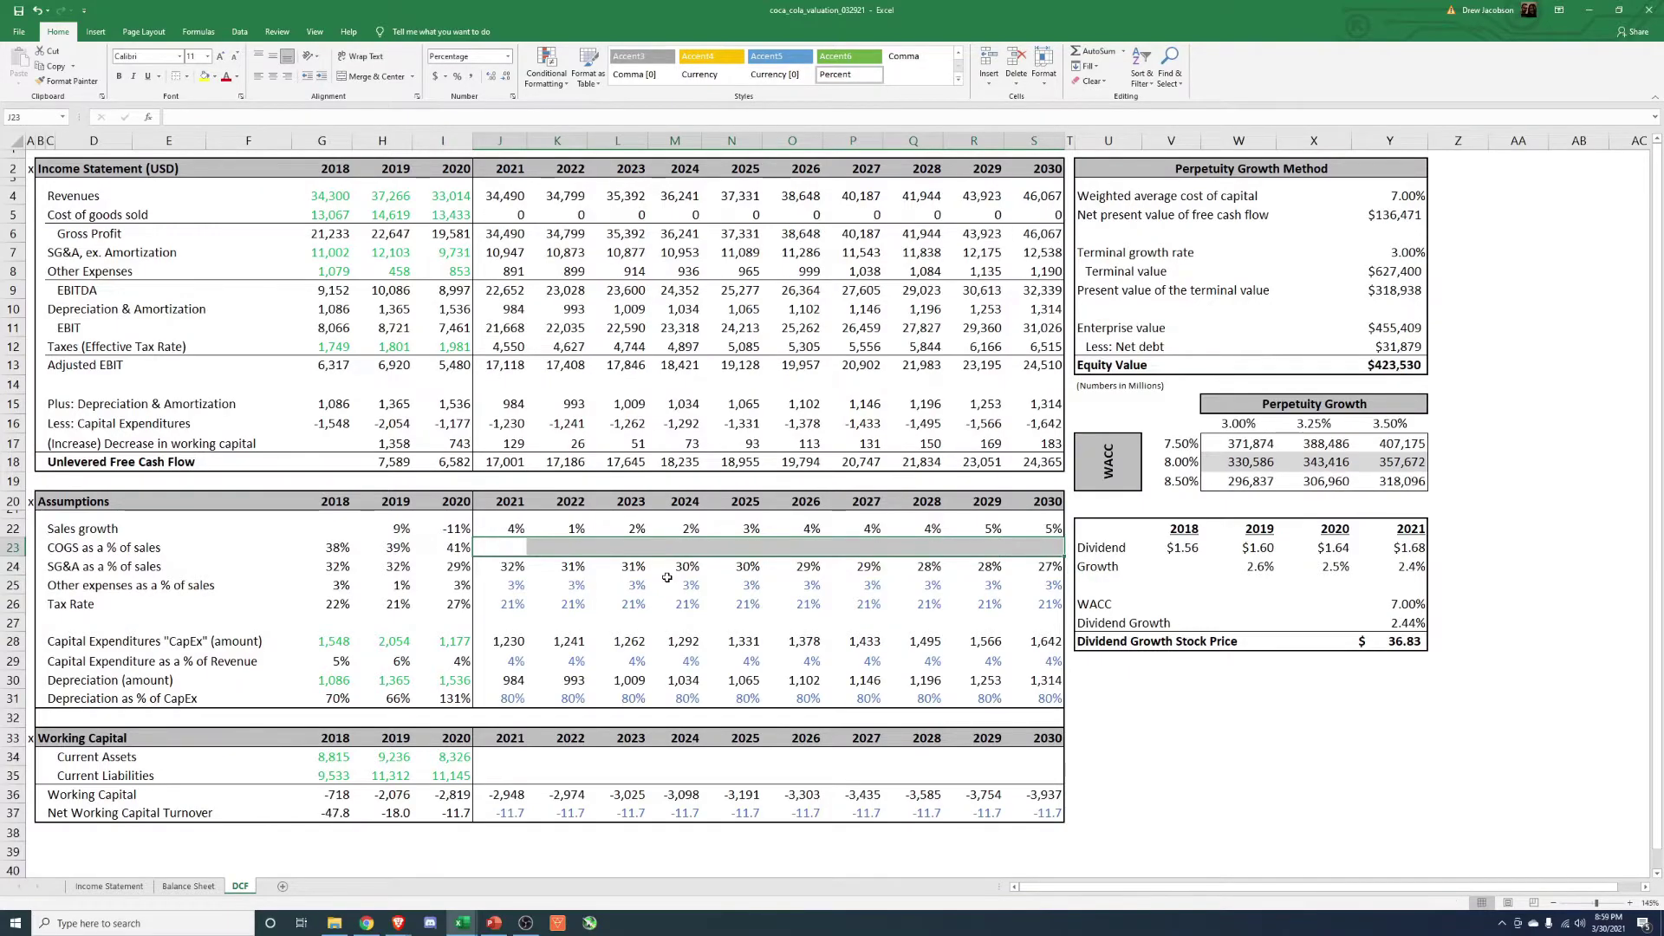
- Clear the 2021–2030 other-expense percentages, then return to the Income Statement
{"action": "key", "text": "Down"}
{"action": "key", "text": "Down"}
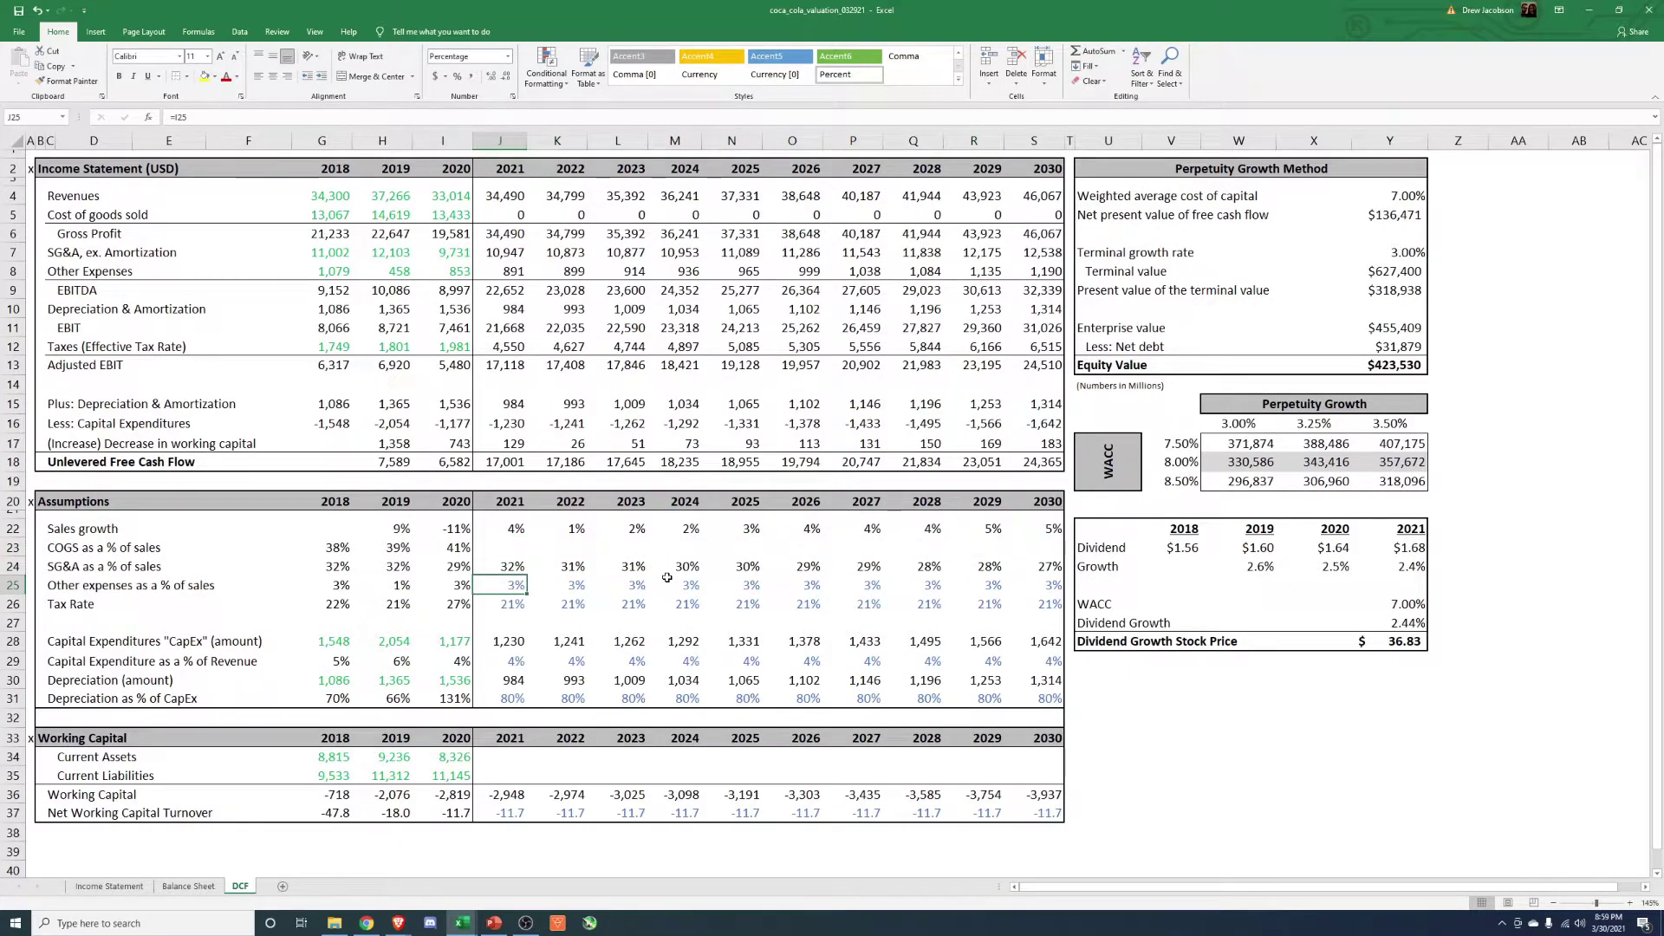
{"action": "key", "text": "Left"}
{"action": "key", "text": "Right"}
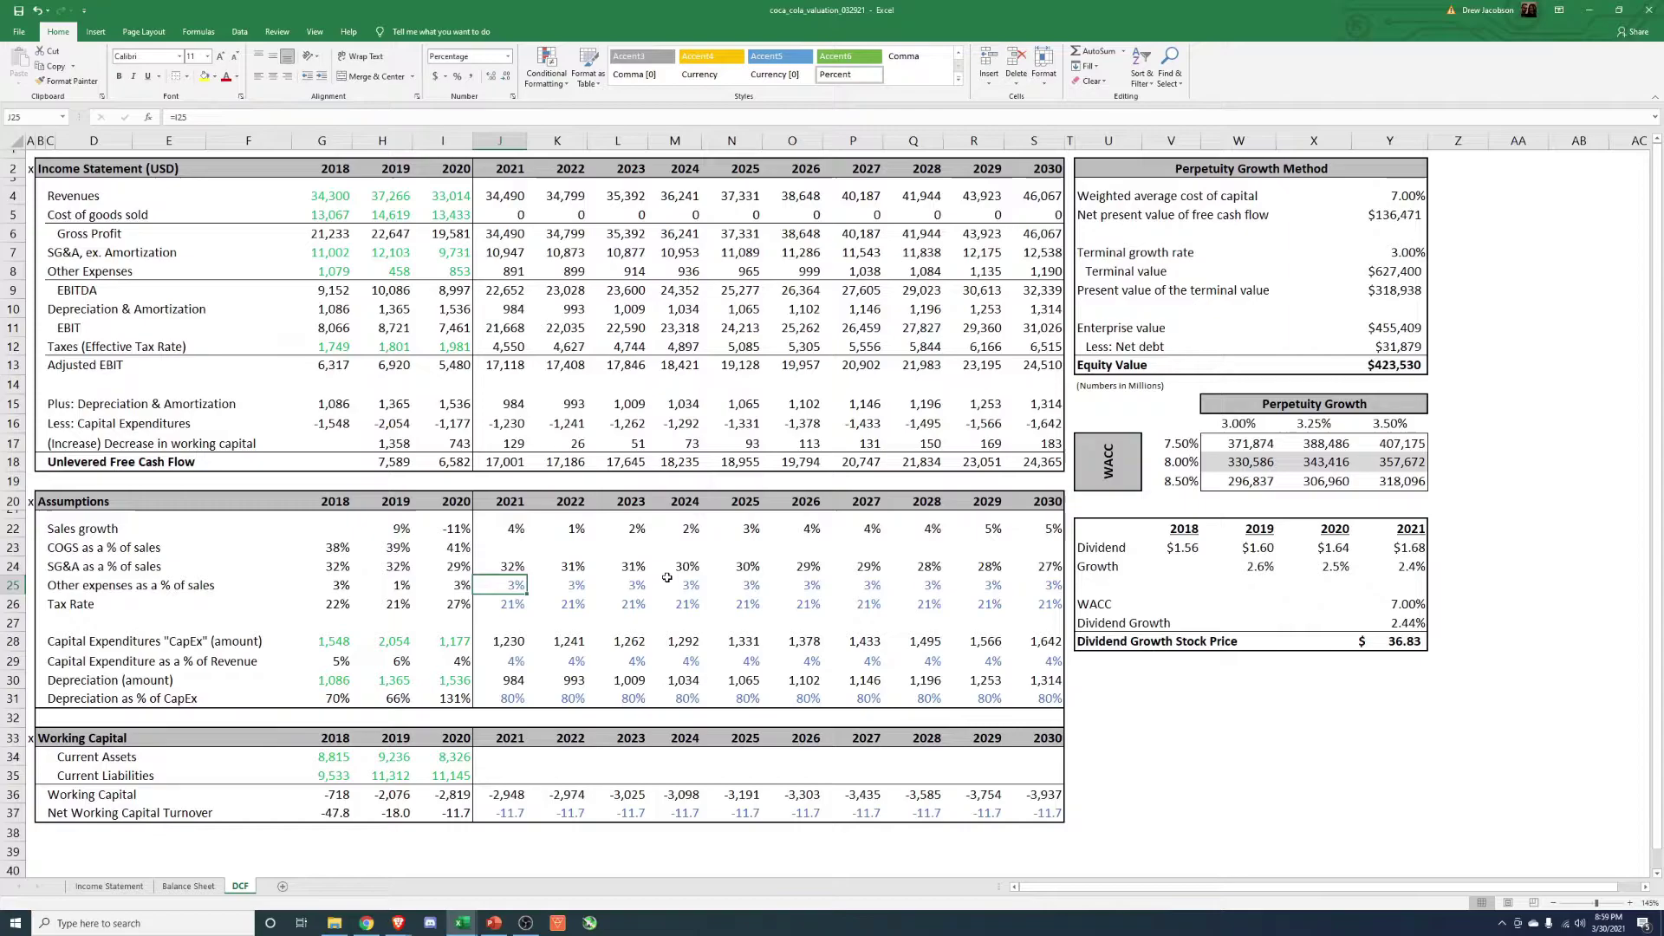
{"action": "key", "text": "shift+Right"}
{"action": "key", "text": "shift+Right"}
{"action": "key", "text": "shift+Right"}
{"action": "key", "text": "shift+Right"}
{"action": "key", "text": "shift+Right"}
{"action": "key", "text": "shift+Right"}
{"action": "key", "text": "shift+Right"}
{"action": "key", "text": "shift+Right"}
{"action": "key", "text": "shift+Right"}
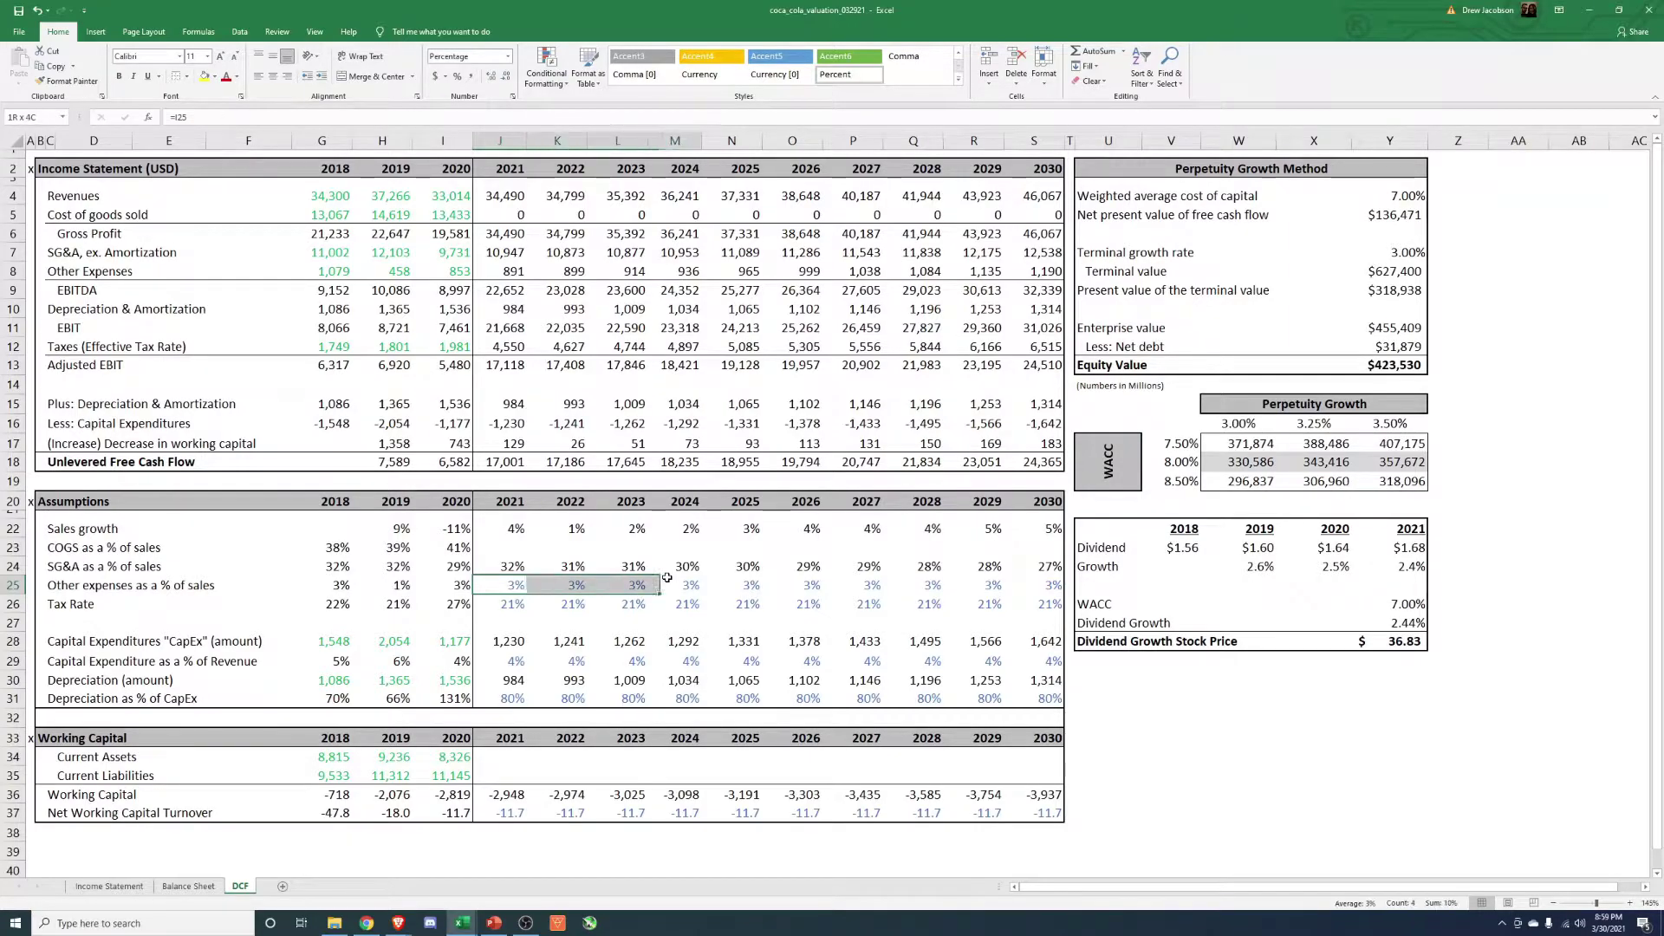
{"action": "key", "text": "Delete"}
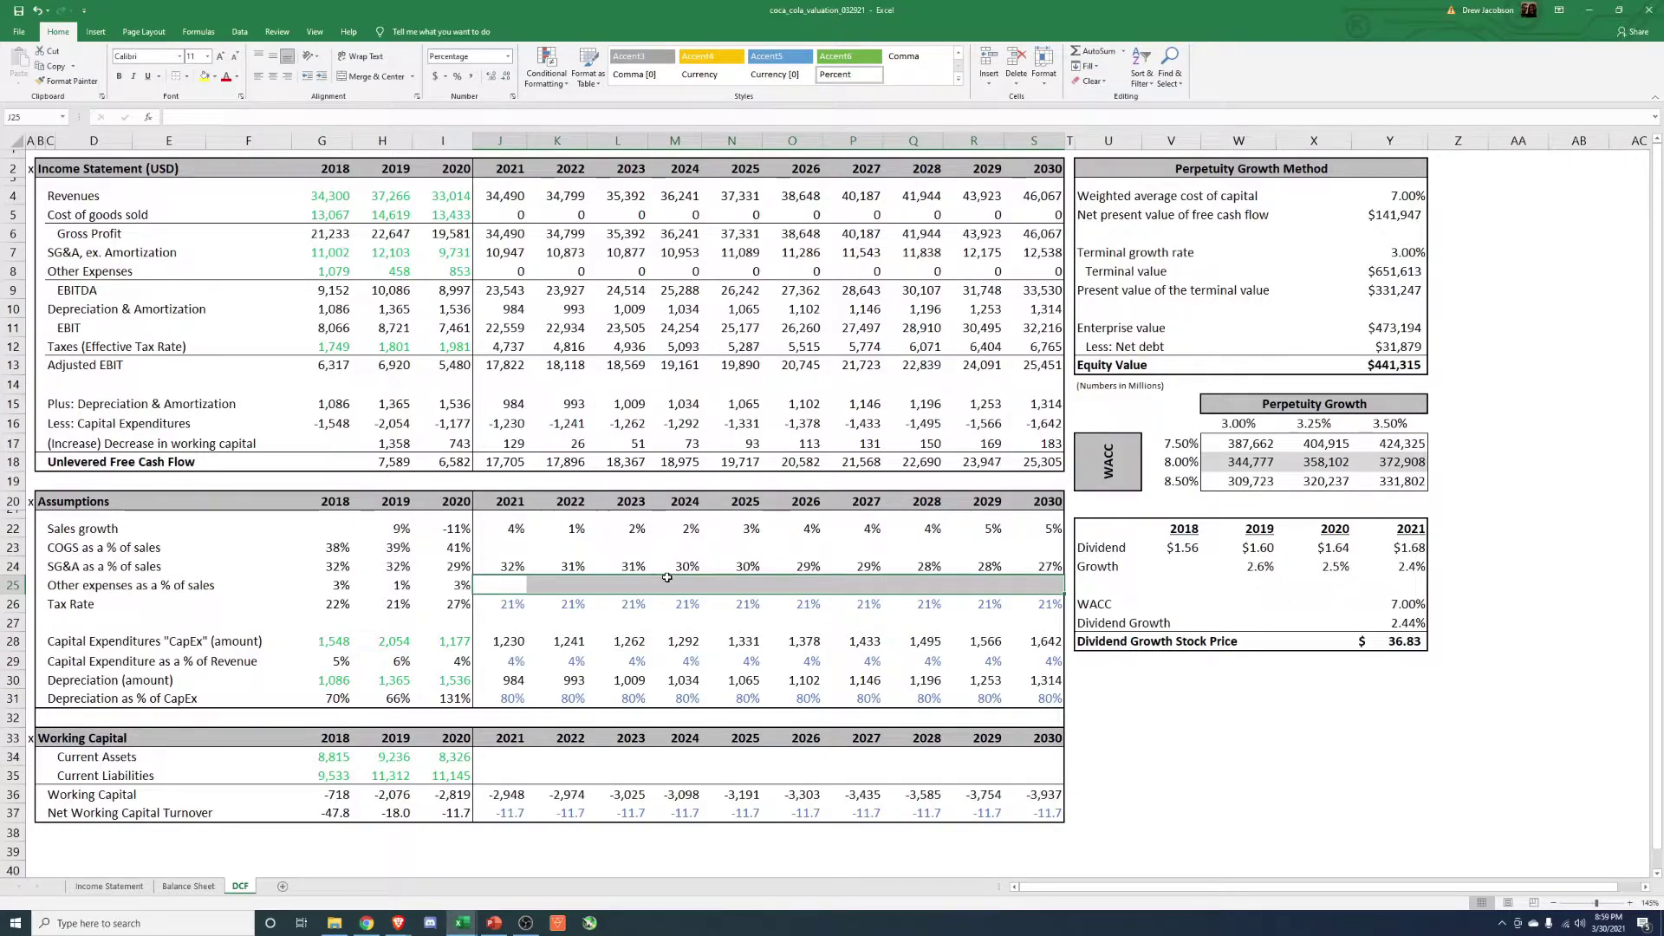
{"action": "key", "text": "Up"}
{"action": "key", "text": "Up"}
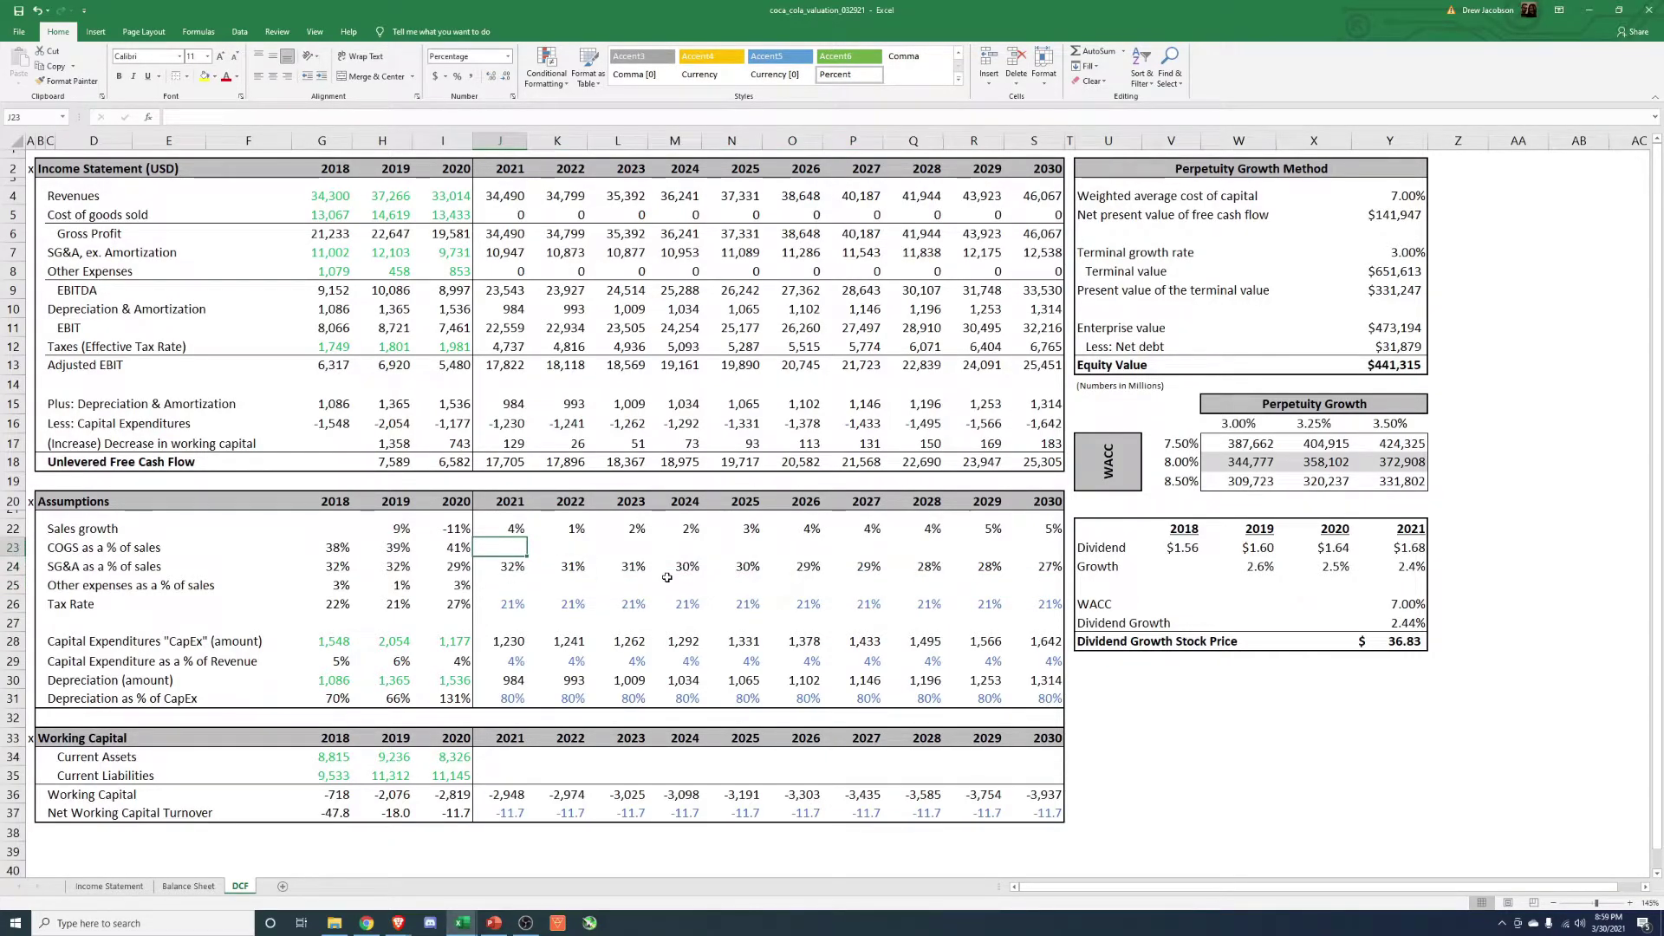
{"action": "key", "text": "Left"}
{"action": "key", "text": "ctrl+Page_Up"}
{"action": "key", "text": "ctrl+Page_Up"}
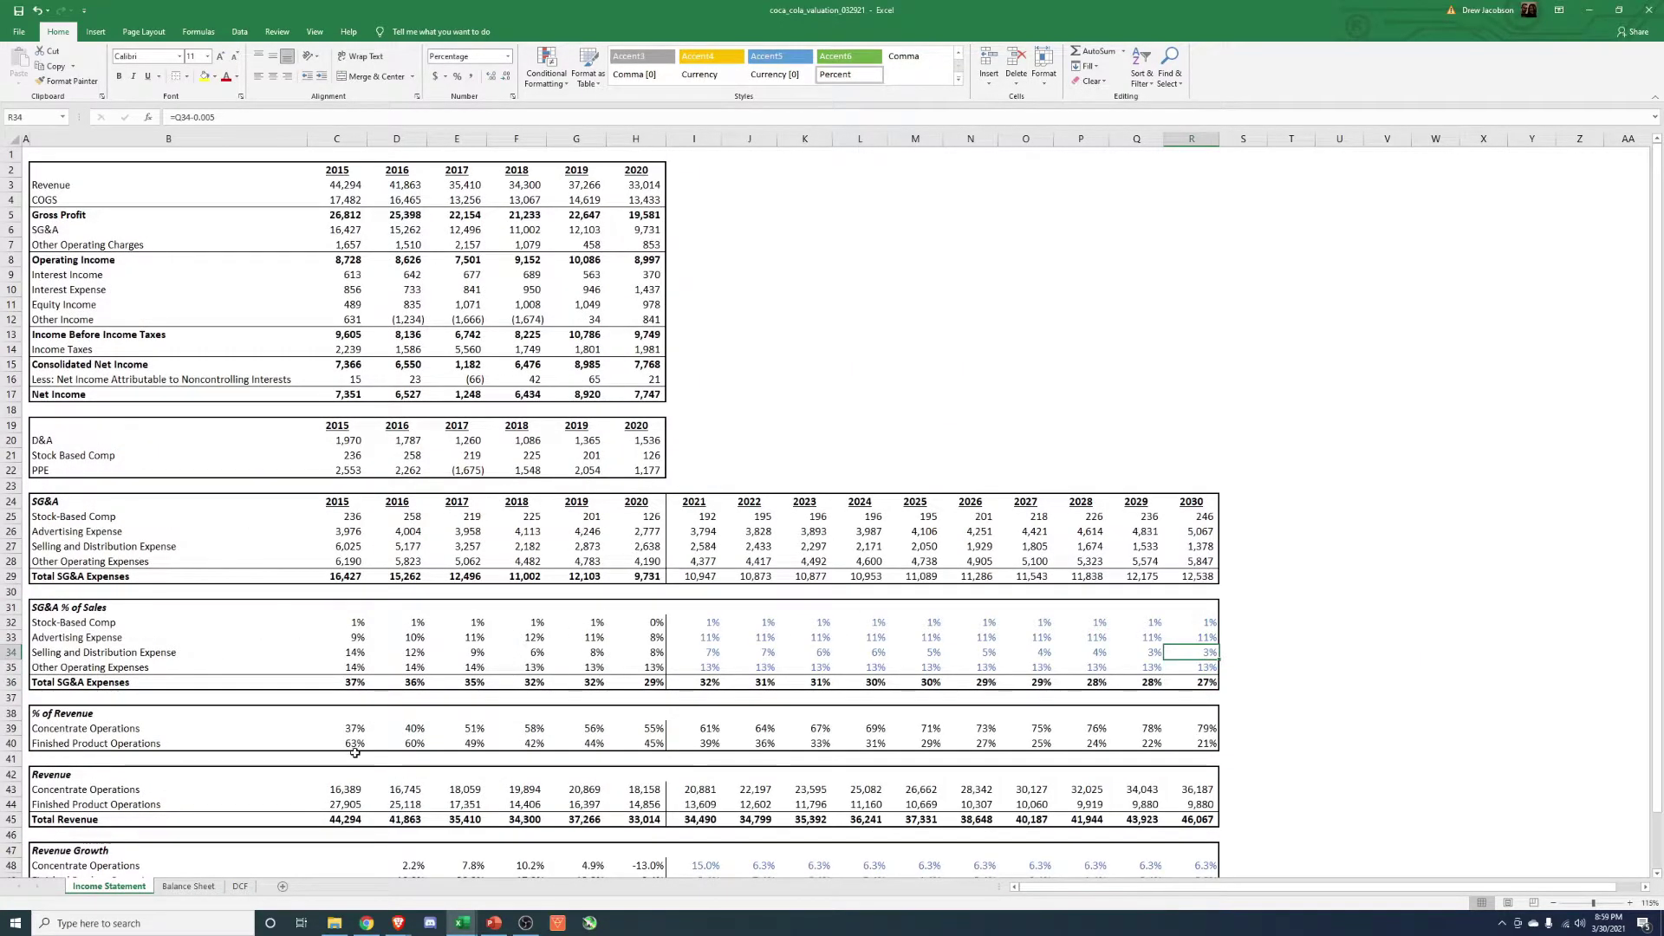
- Check the Income Statement's 2015–2020 COGS ratios, about 39–41% of revenue, before returning to DCF
{"action": "left_click", "coordinate": [223, 729]}
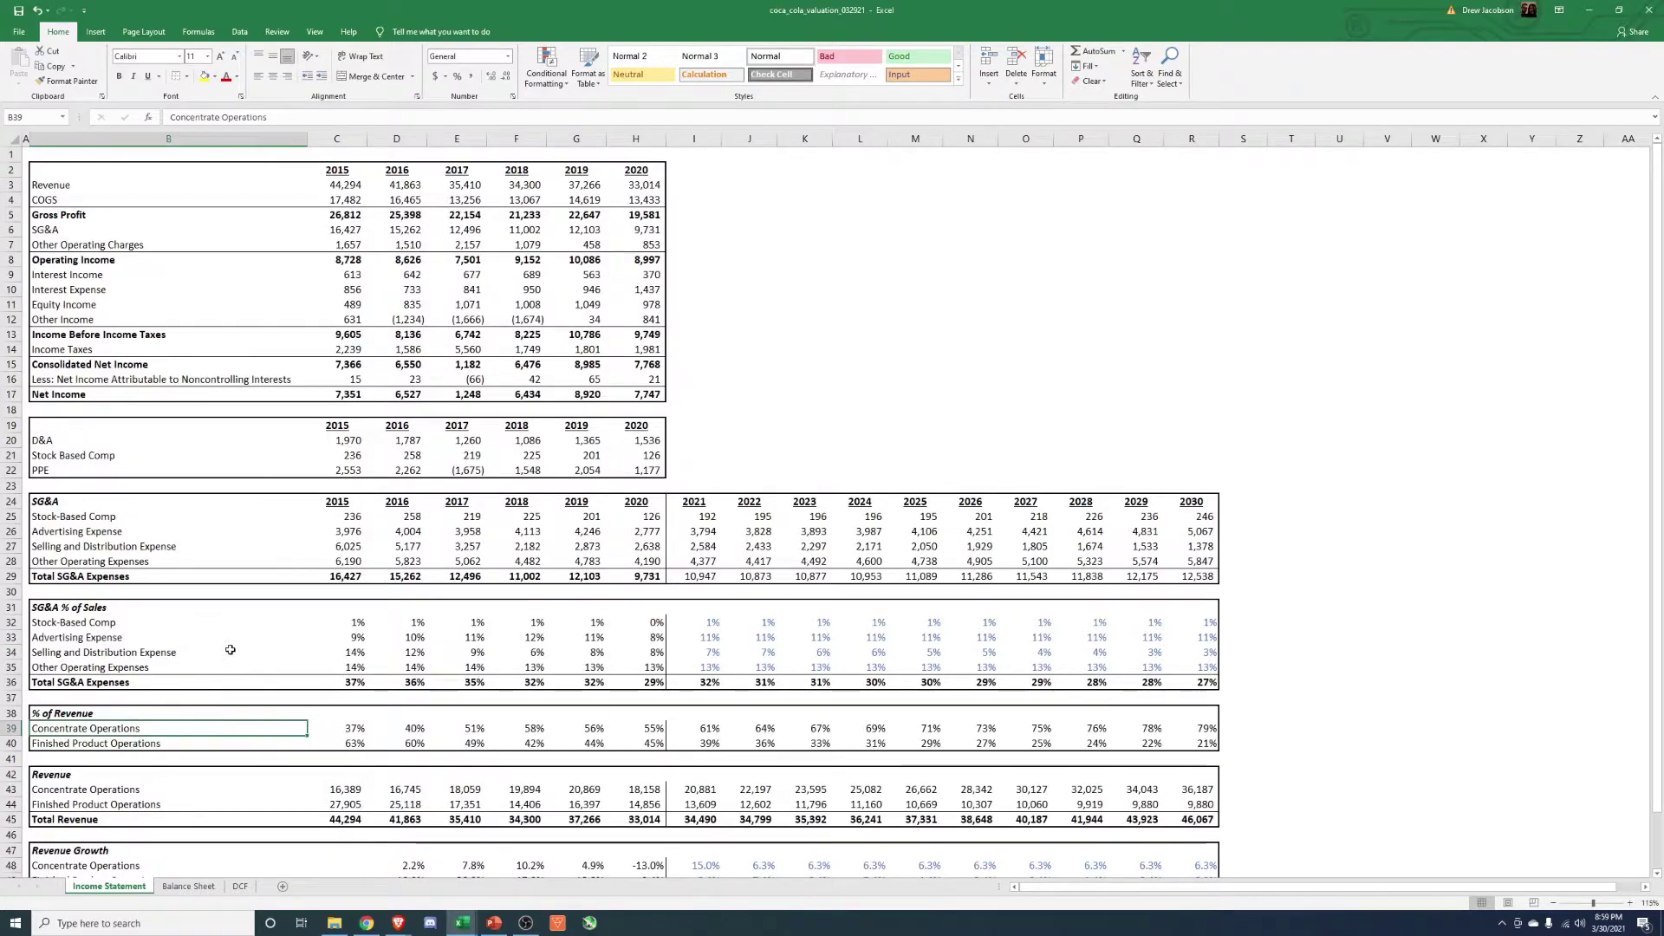
{"action": "left_click", "coordinate": [11, 546]}
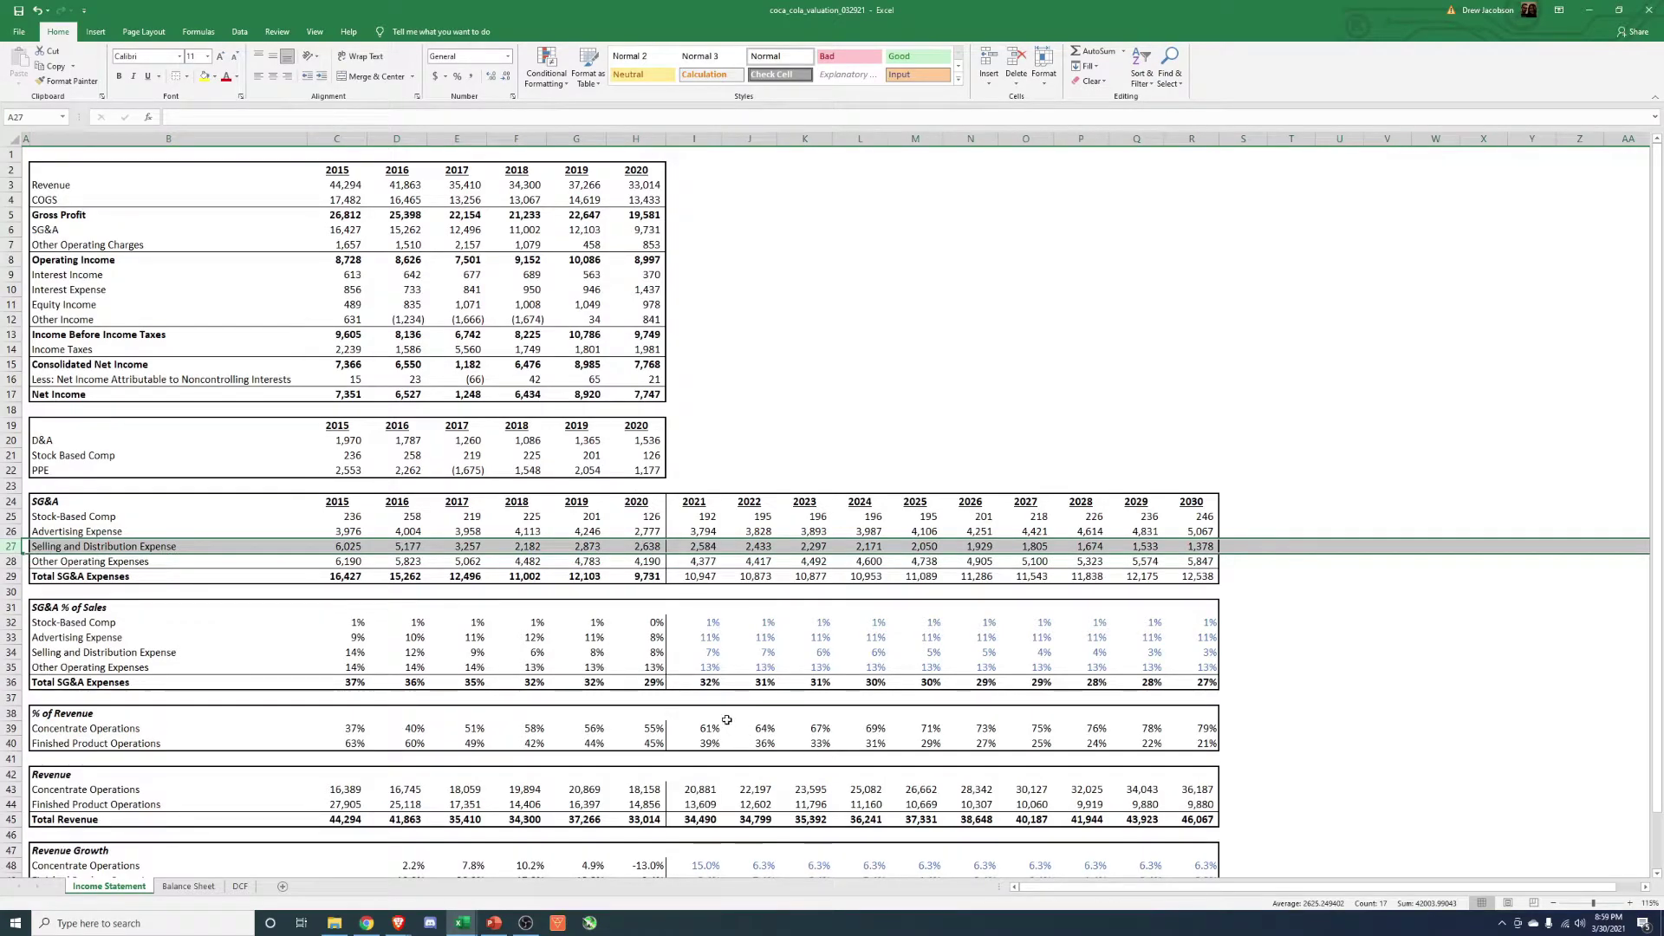
{"action": "left_click", "coordinate": [11, 743]}
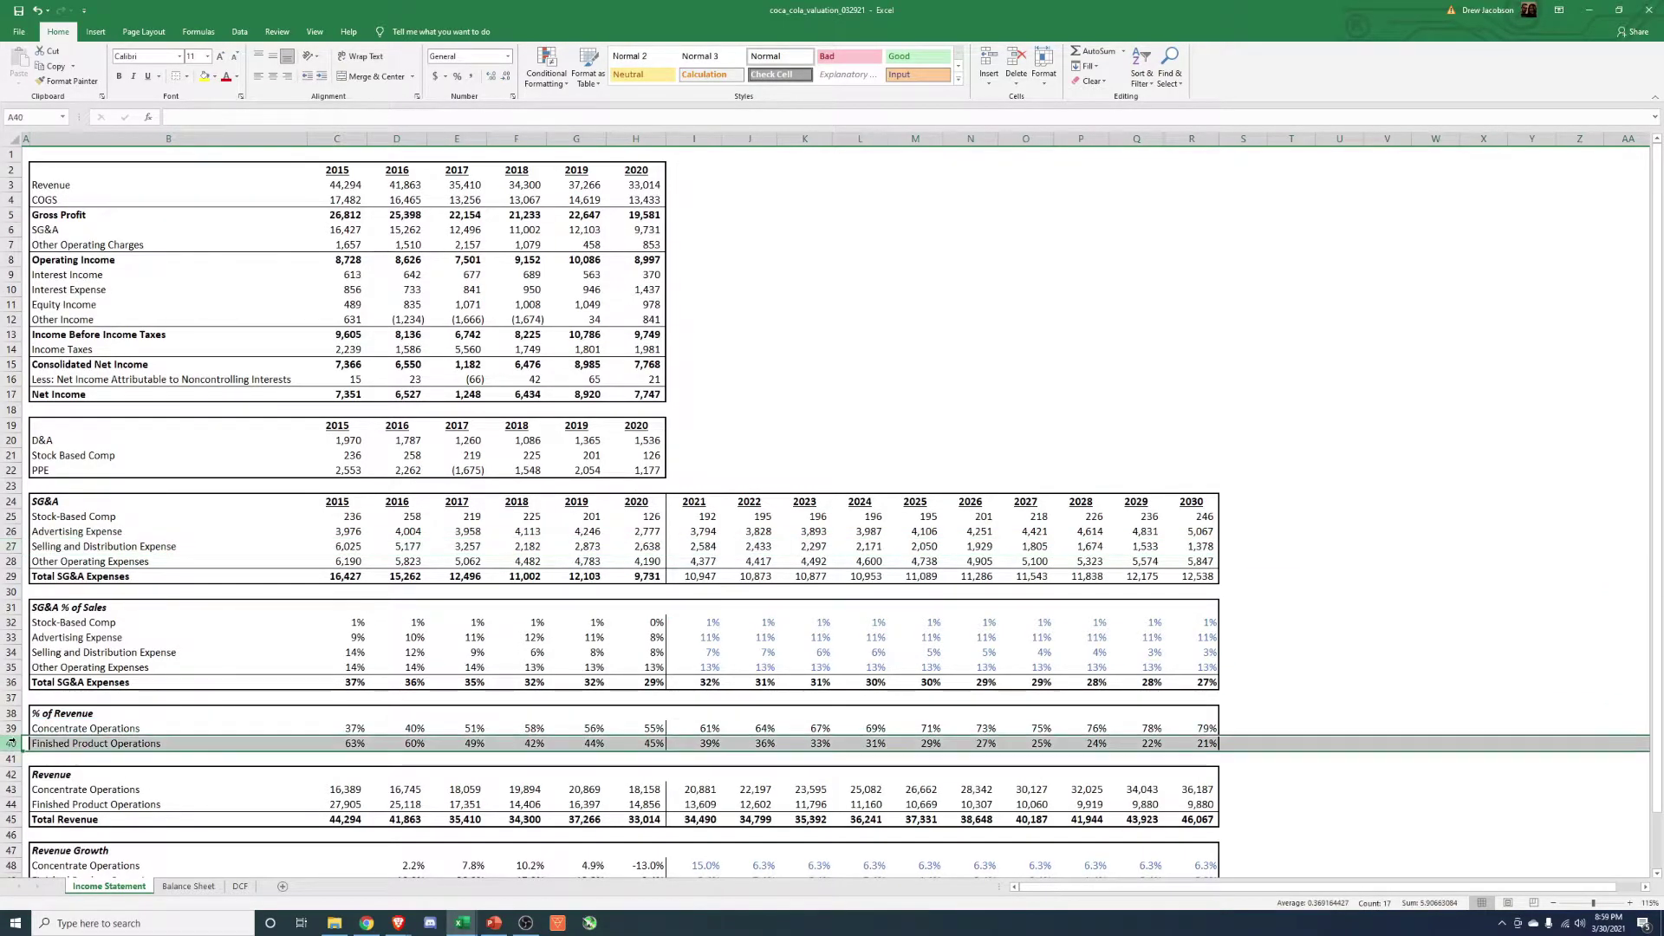
{"action": "left_click", "coordinate": [657, 200]}
{"action": "scroll", "coordinate": [641, 229], "scroll_direction": "down", "scroll_amount": 4}
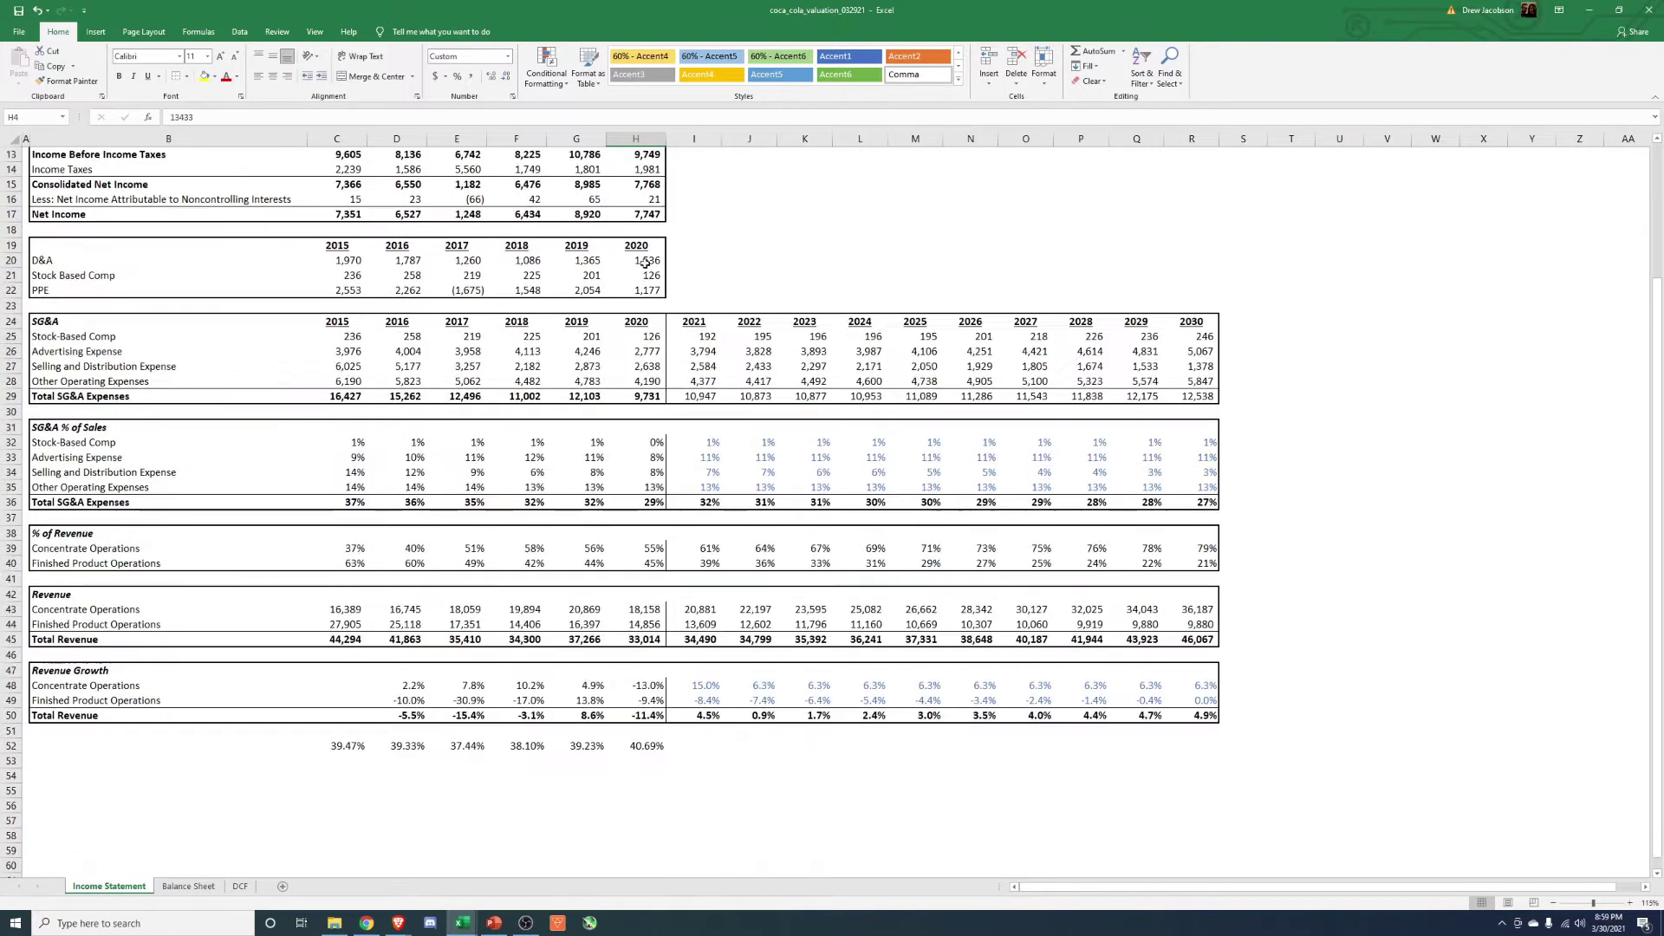
{"action": "left_click_drag", "start_coordinate": [345, 745], "coordinate": [642, 748]}
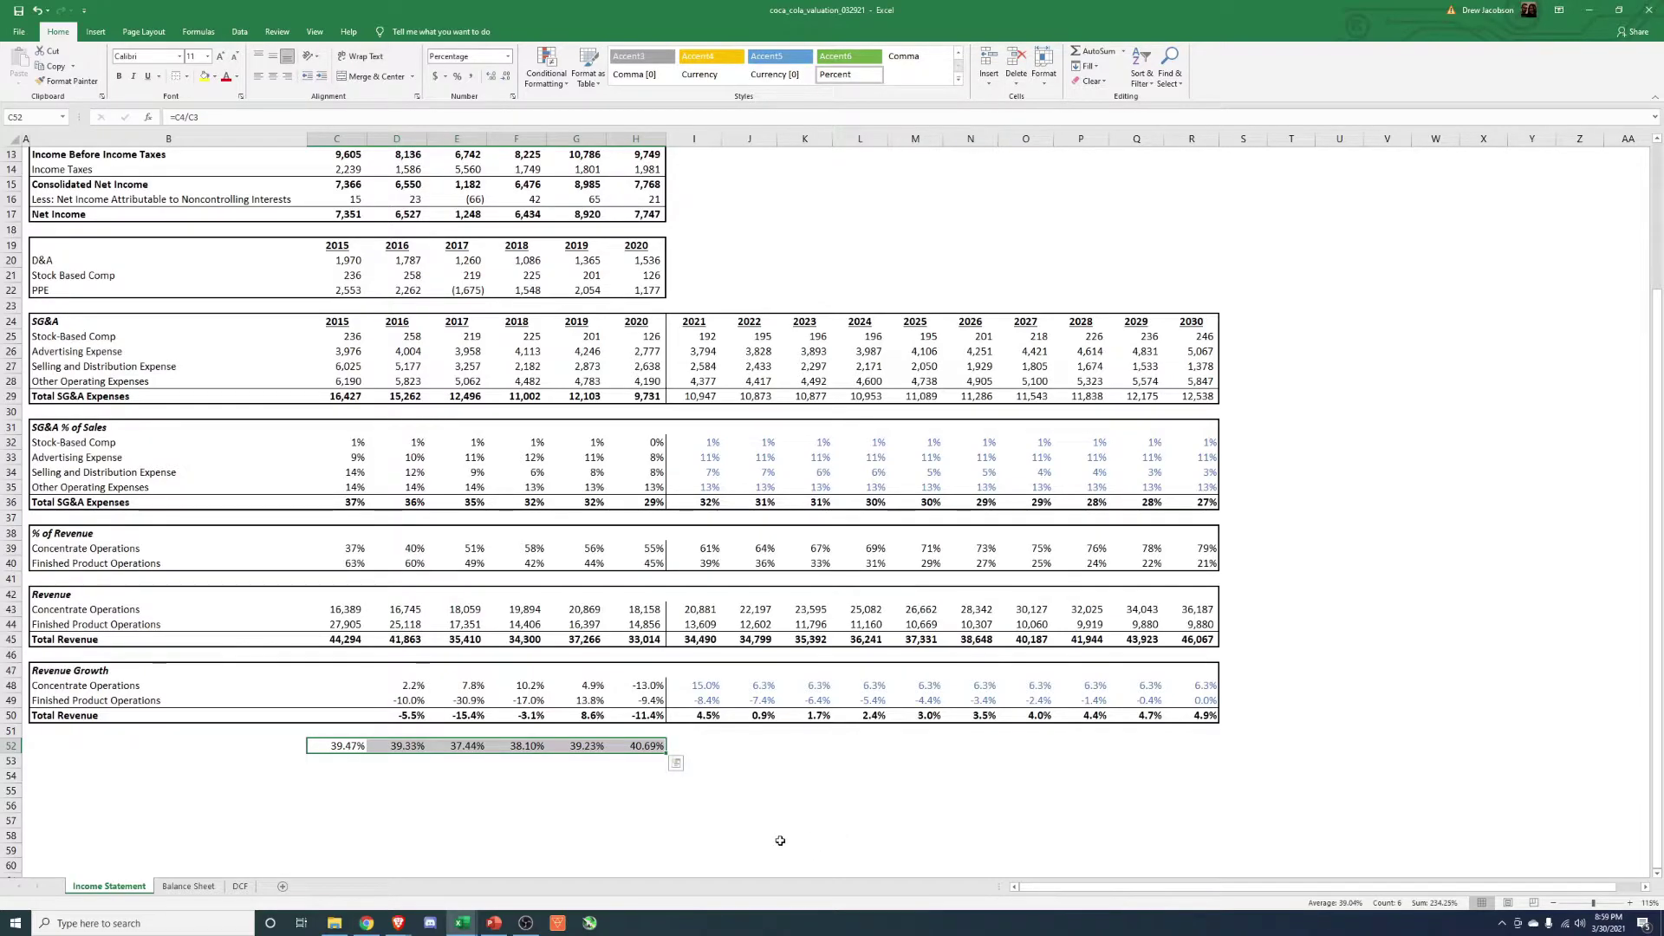
{"action": "left_click", "coordinate": [240, 886]}
- Set 2021 COGS to 39% of sales and carry =J23 through 2030
{"action": "left_click", "coordinate": [519, 550]}
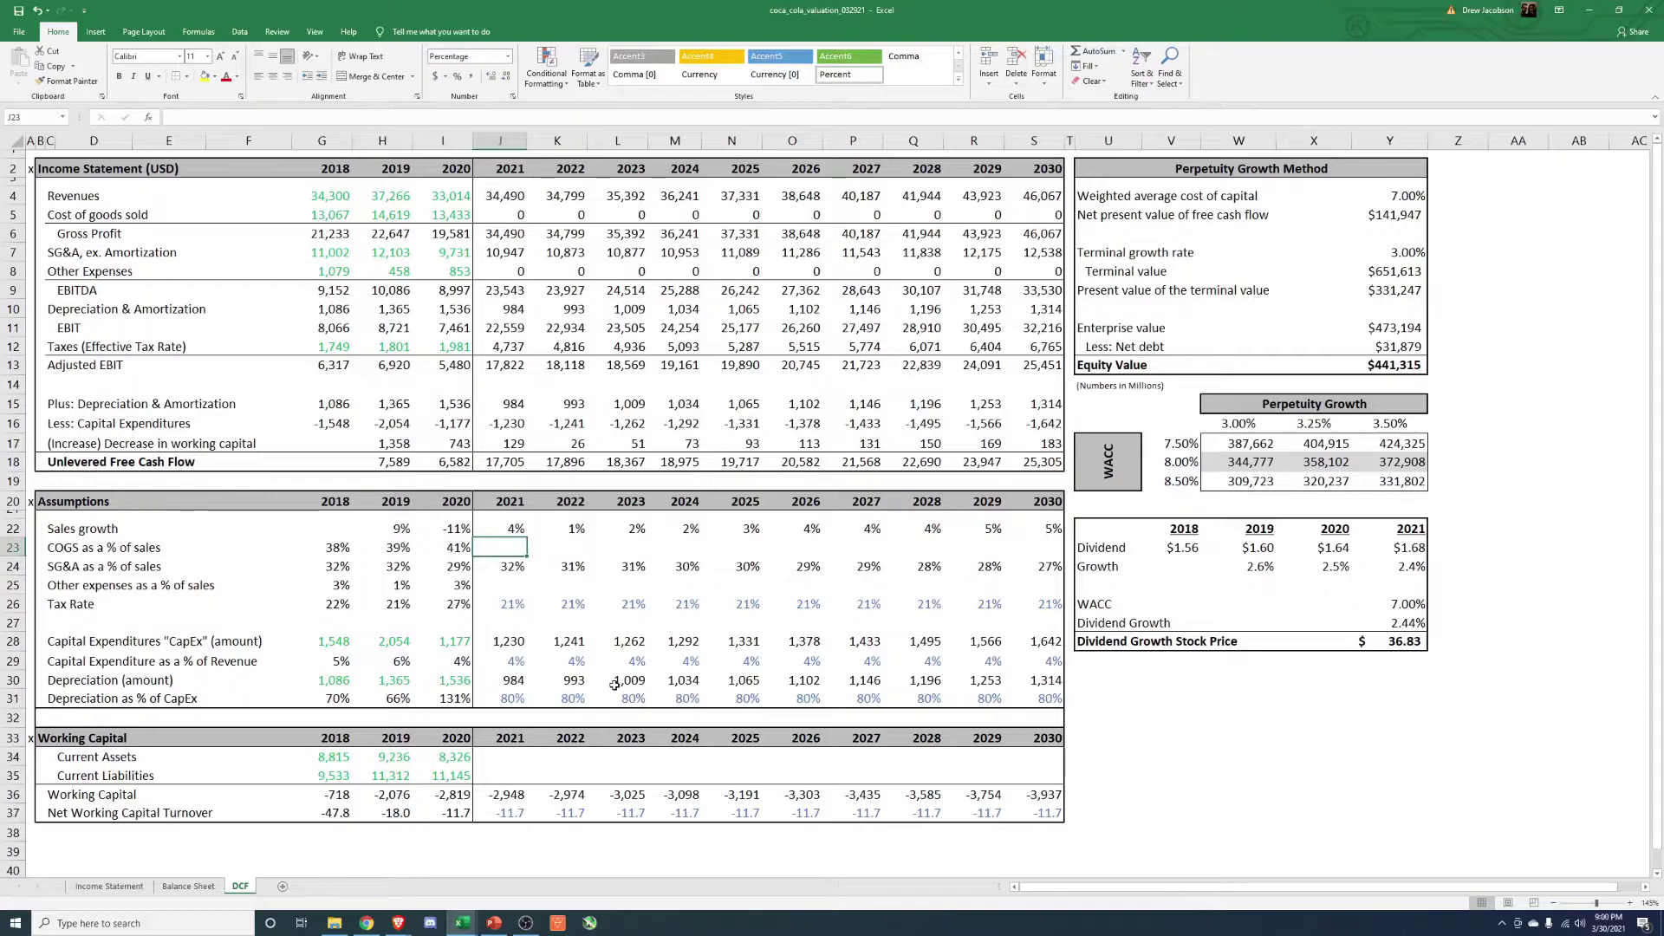
{"action": "type", "text": "39"}
{"action": "key", "text": "Tab"}
{"action": "type", "text": "=J23"}
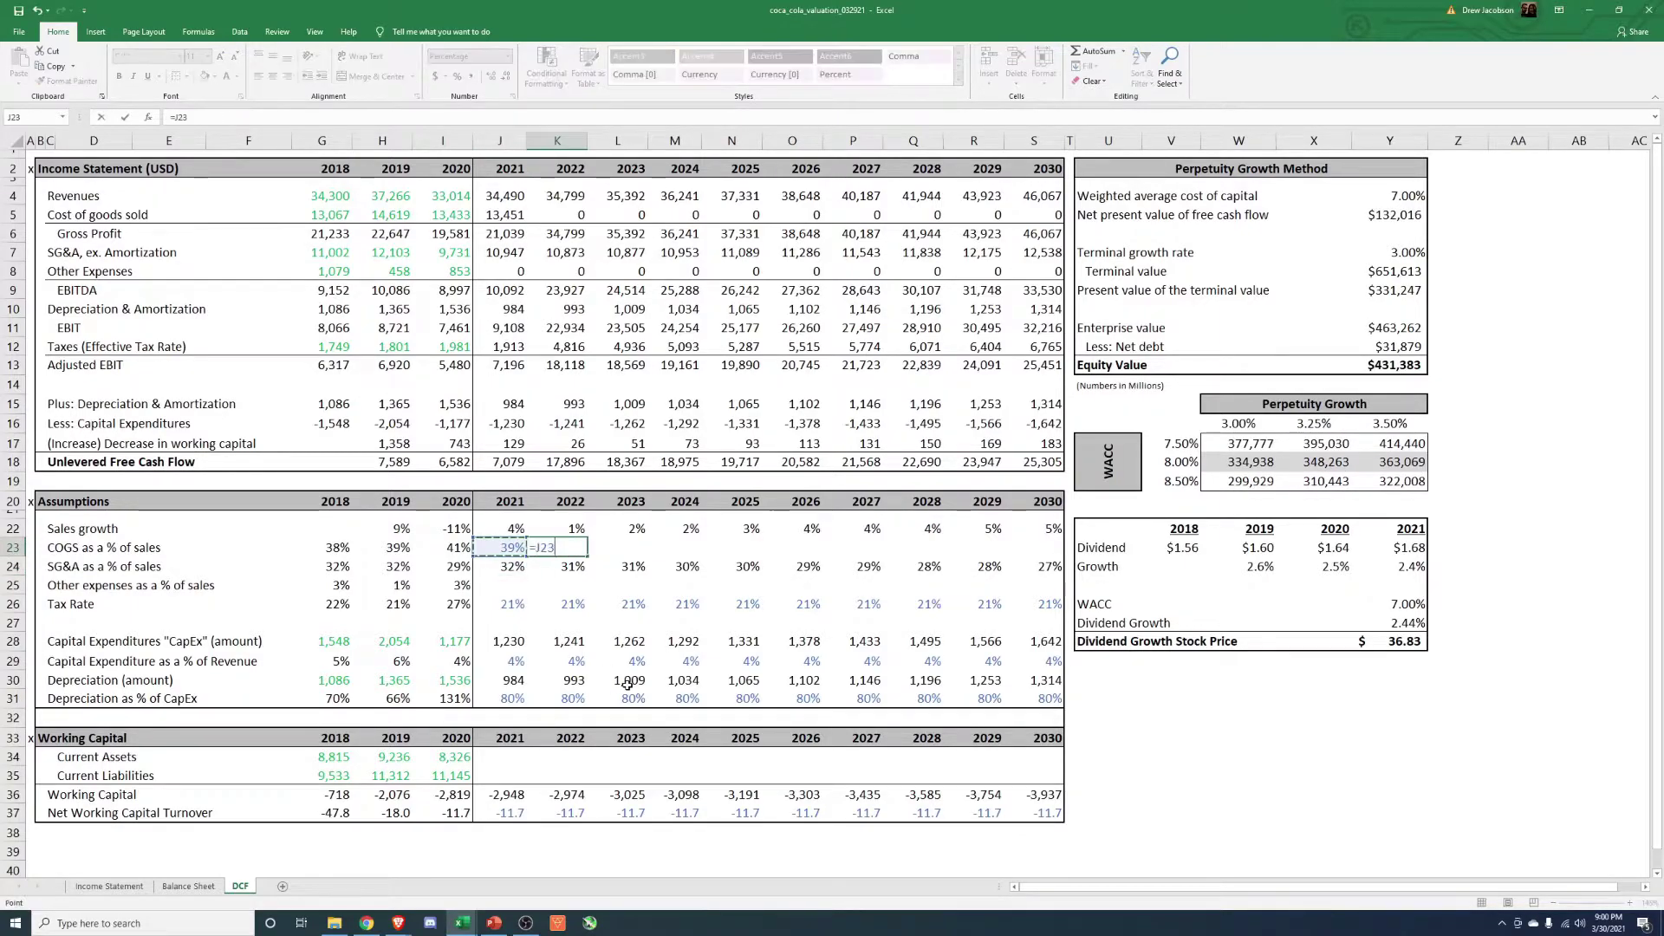
{"action": "key", "text": "ctrl+Return"}
{"action": "key", "text": "ctrl+c"}
{"action": "key", "text": "shift+Right"}
{"action": "key", "text": "shift+Right"}
{"action": "key", "text": "shift+Right"}
{"action": "key", "text": "shift+Right"}
{"action": "key", "text": "shift+Right"}
{"action": "key", "text": "shift+Right"}
{"action": "key", "text": "shift+Right"}
{"action": "key", "text": "shift+Right"}
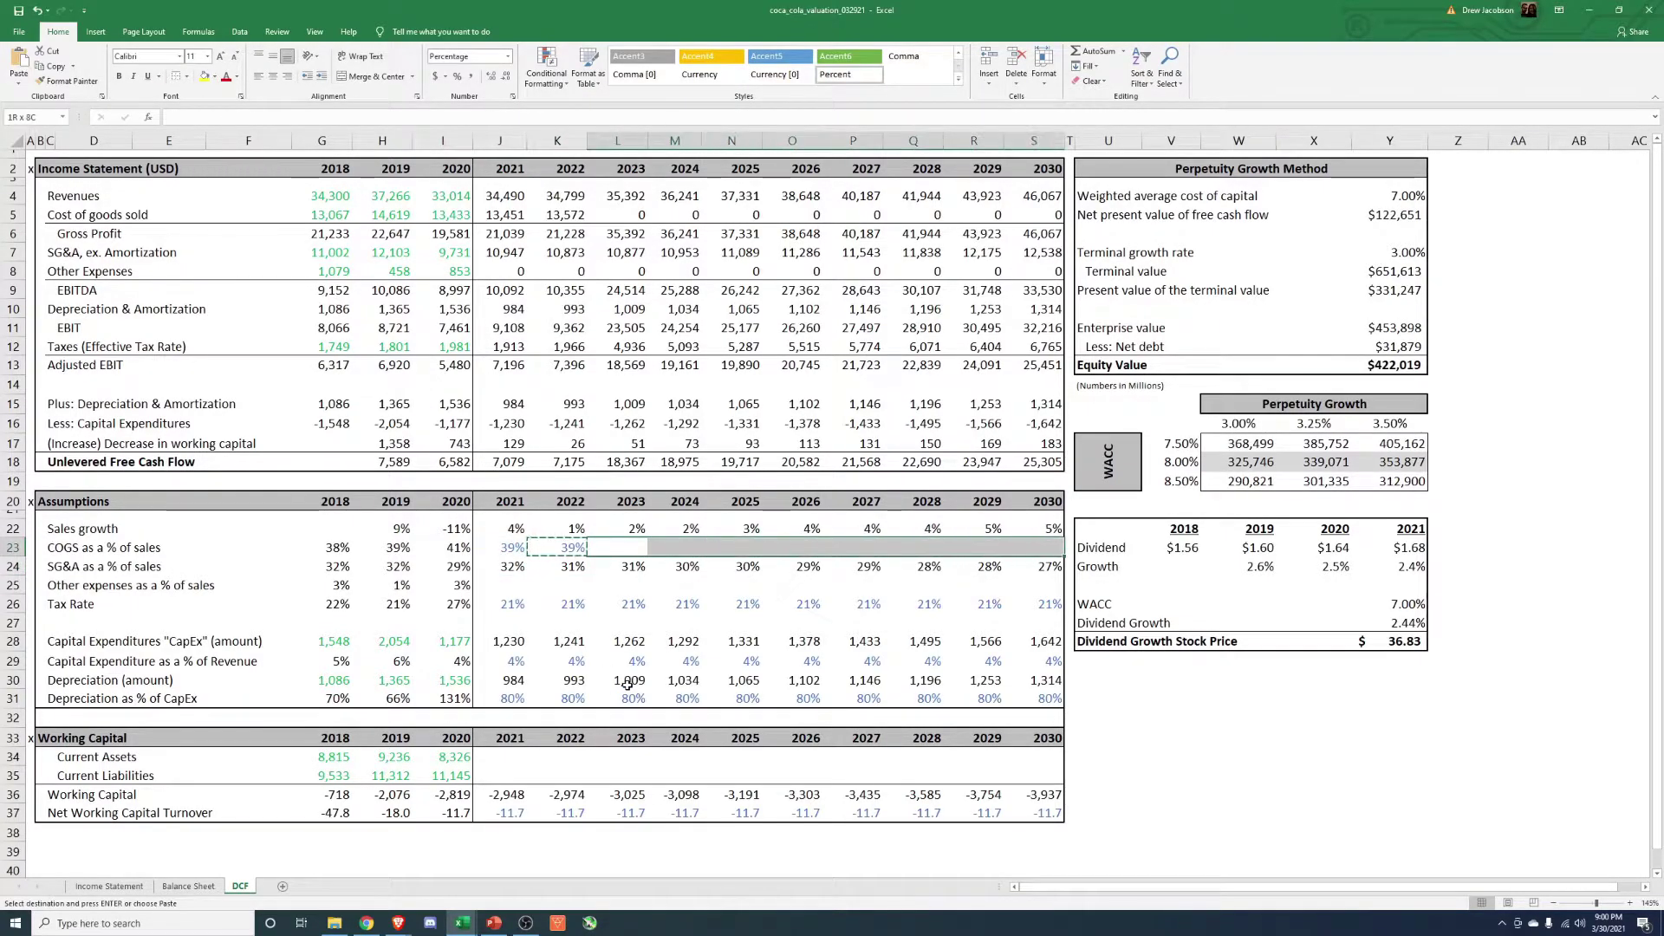
{"action": "key", "text": "Return"}
{"action": "key", "text": "Left"}
{"action": "key", "text": "Left"}
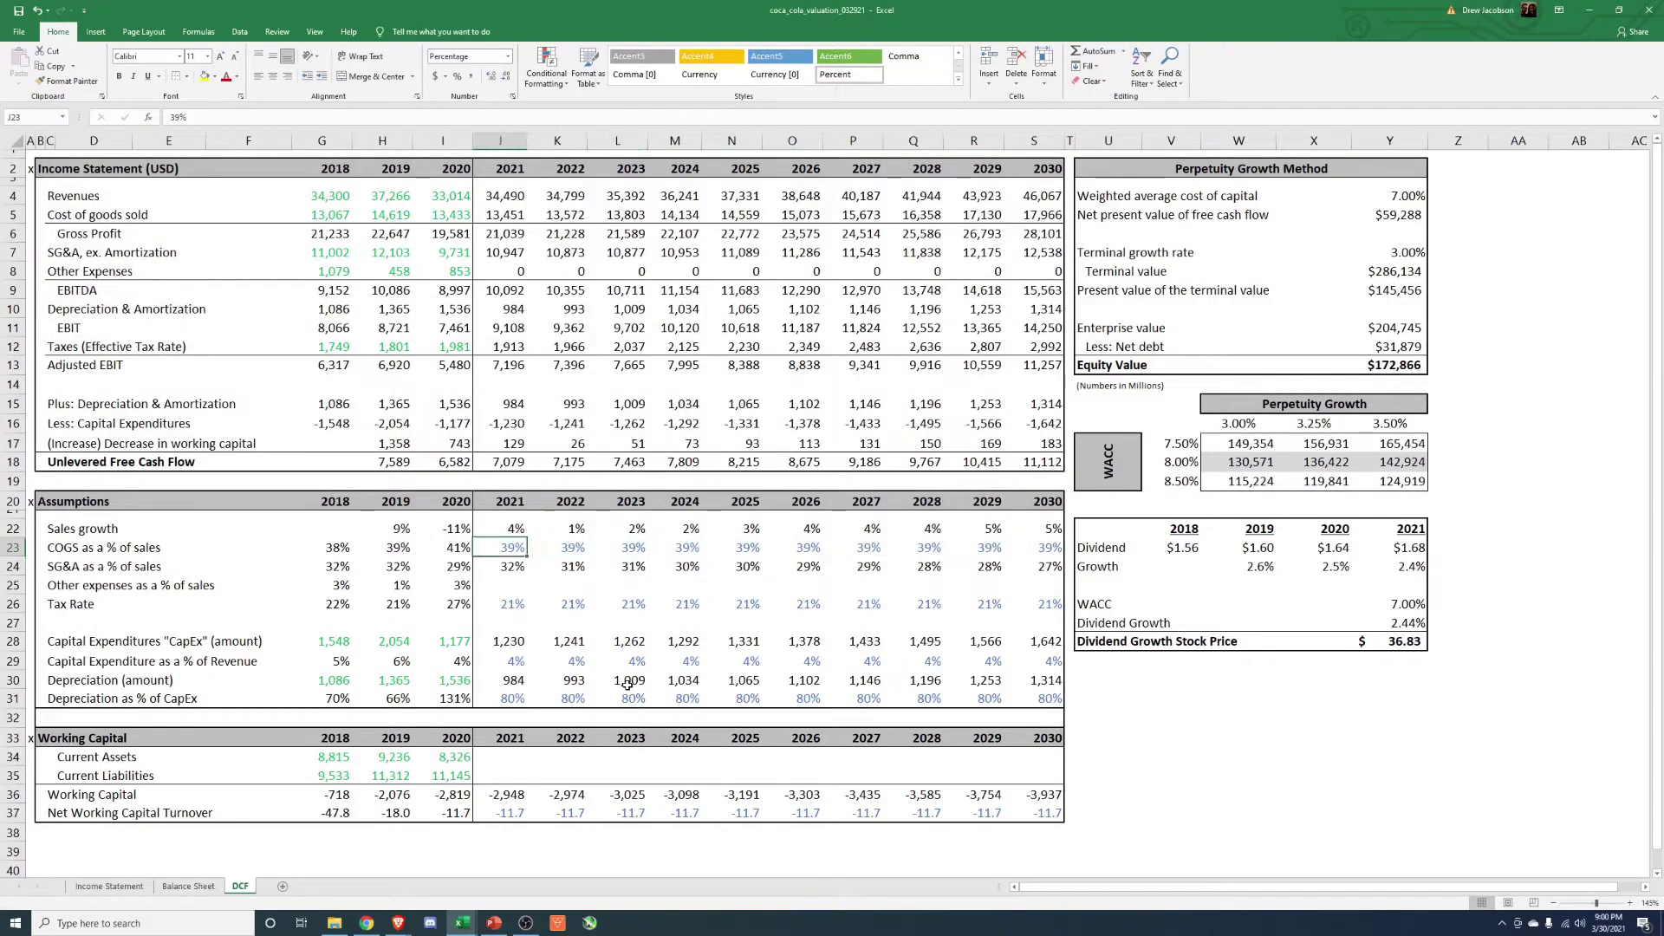
- Review the historical 2018–2020 other-expense amounts and their shares of sales
{"action": "key", "text": "Down"}
{"action": "key", "text": "Down"}
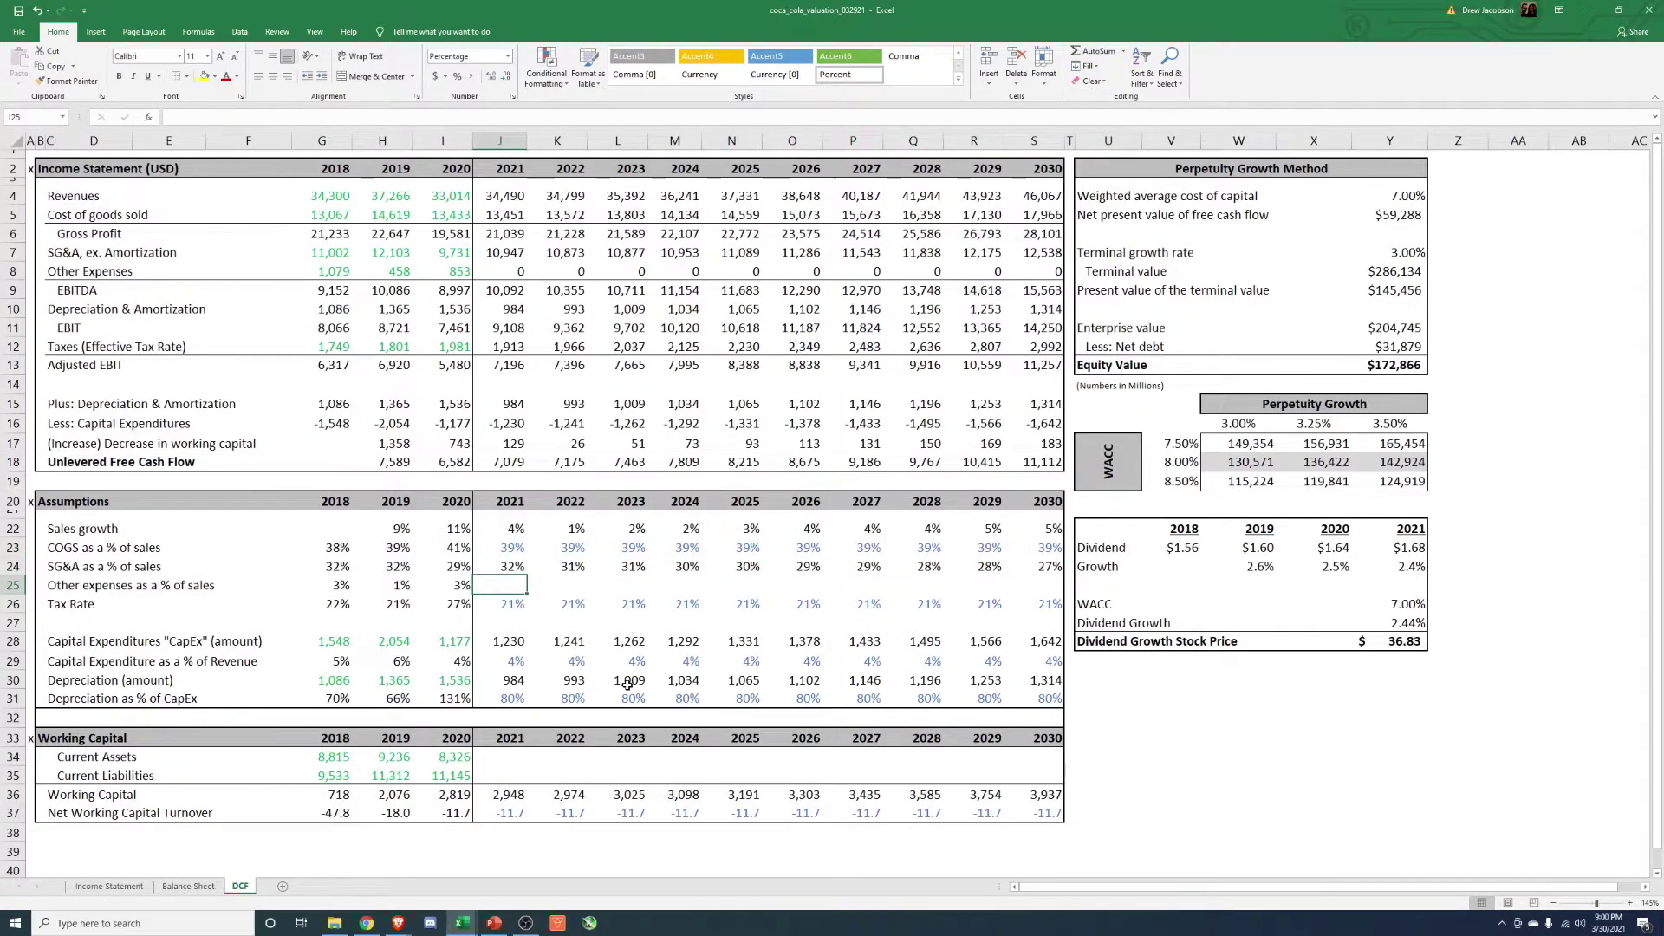
{"action": "key", "text": "Up"}
{"action": "key", "text": "Up"}
{"action": "key", "text": "Up"}
{"action": "key", "text": "Up"}
{"action": "key", "text": "Up"}
{"action": "key", "text": "Up"}
{"action": "key", "text": "Up"}
{"action": "key", "text": "Left"}
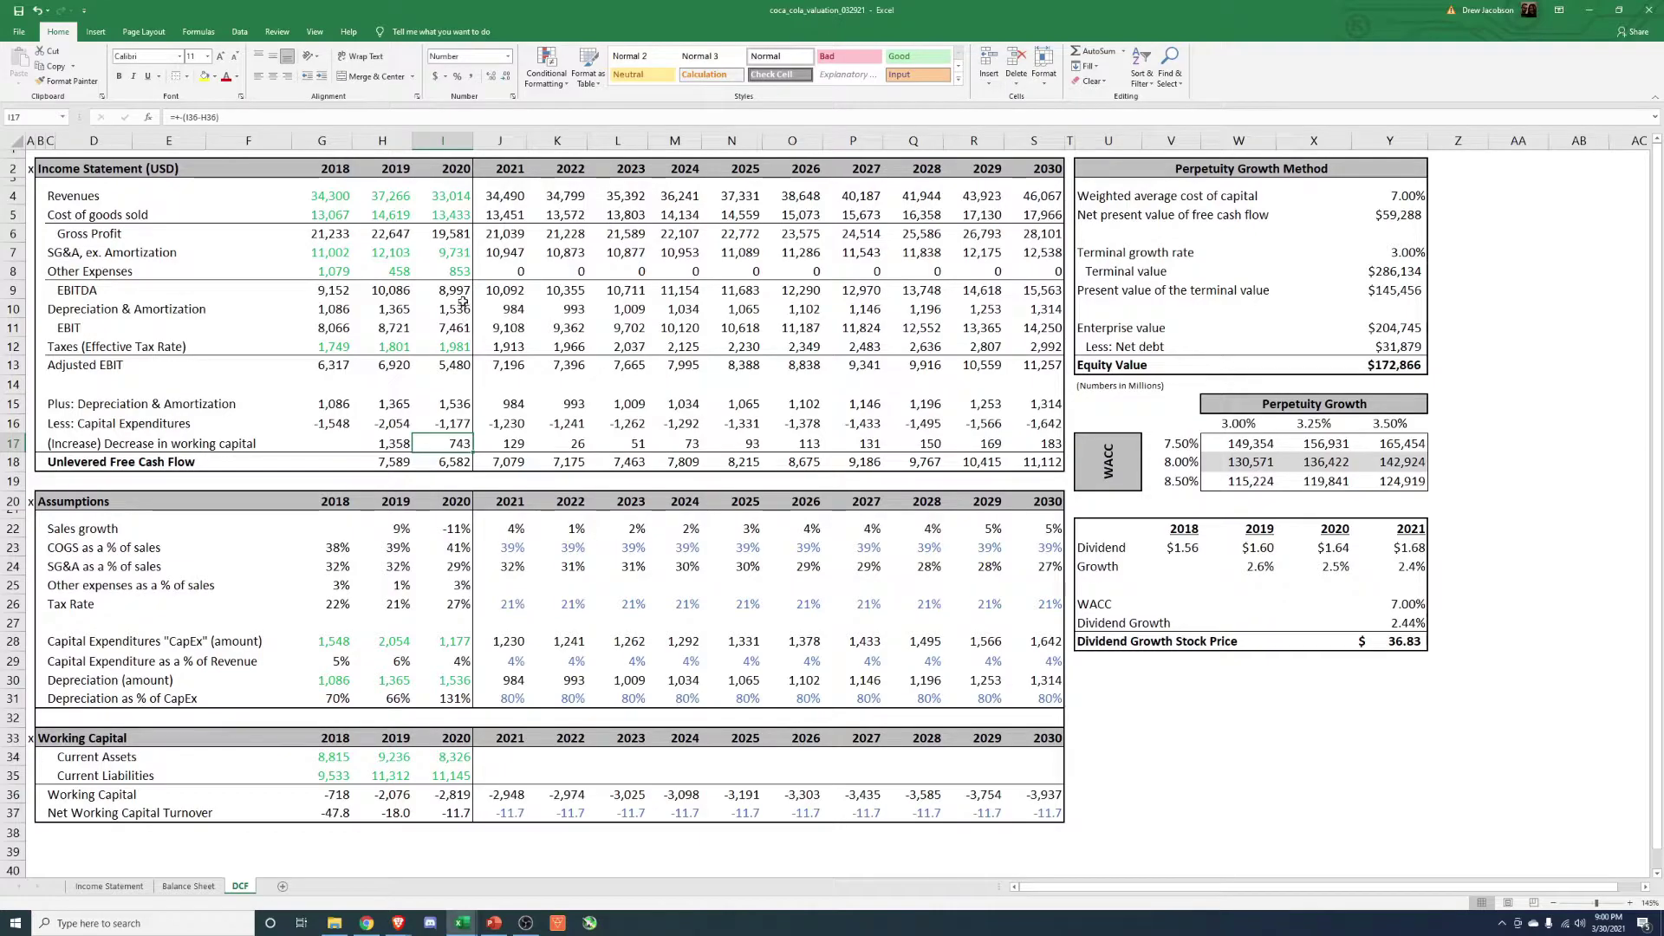
{"action": "left_click", "coordinate": [455, 272]}
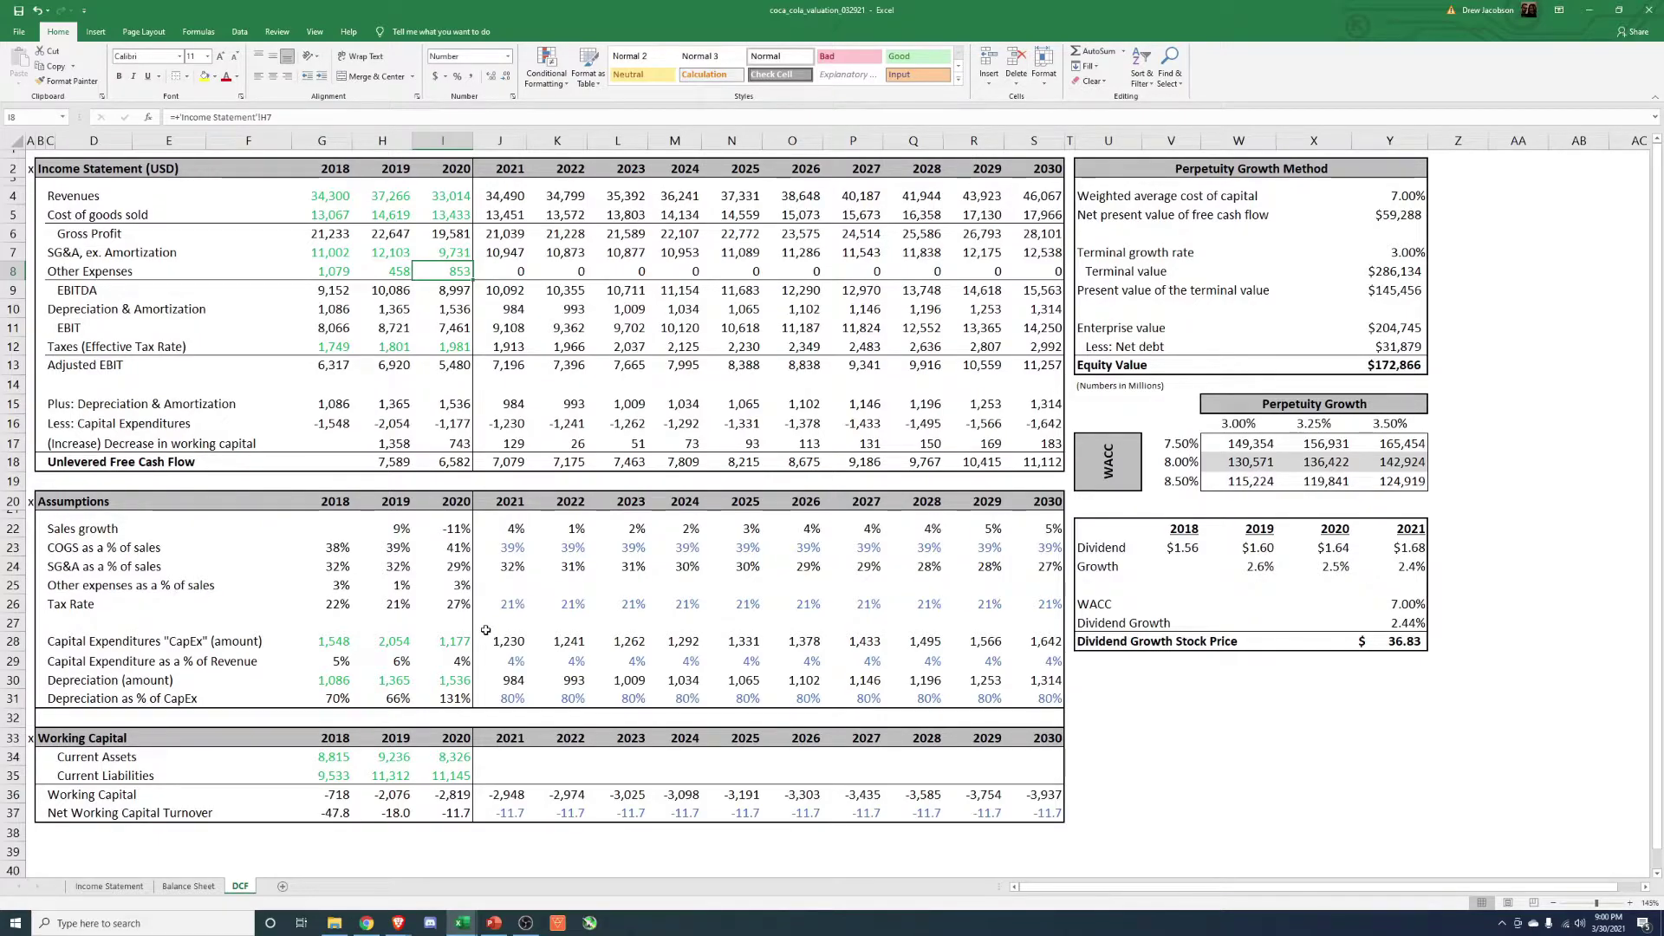
{"action": "left_click", "coordinate": [449, 590]}
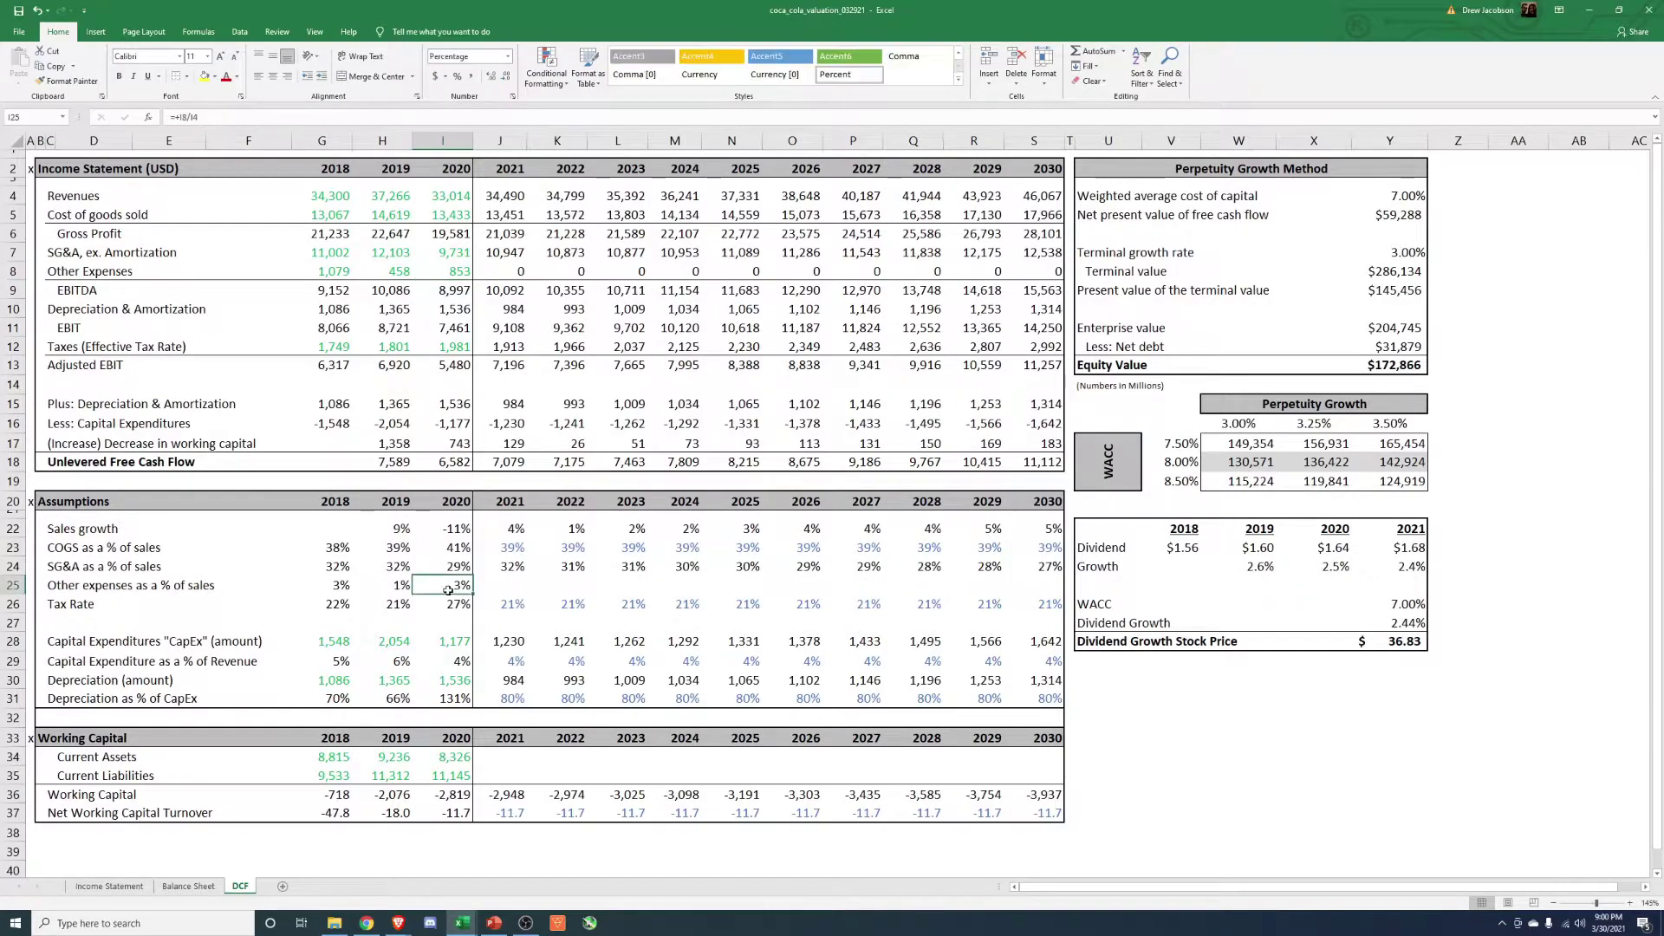
{"action": "left_click", "coordinate": [337, 277]}
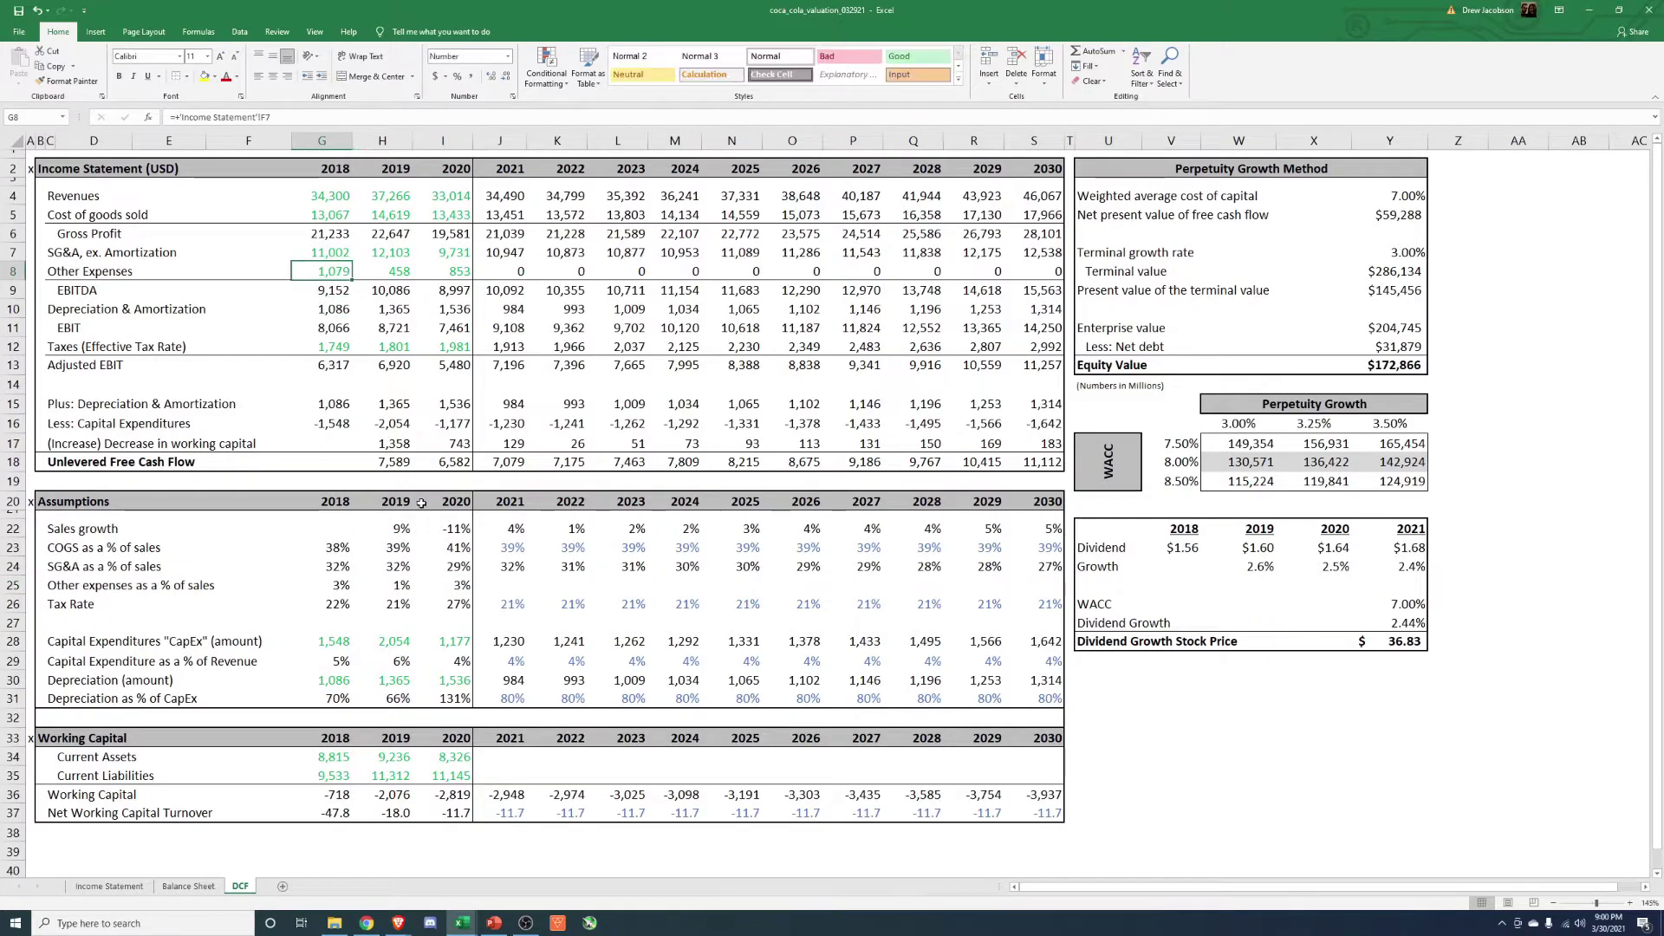
{"action": "left_click", "coordinate": [459, 586]}
{"action": "left_click_drag", "start_coordinate": [387, 586], "coordinate": [434, 582]}
- Set 2021 other expenses to 2% of sales, declining 0.25 points yearly via =J25-0.0025
{"action": "left_click", "coordinate": [511, 585]}
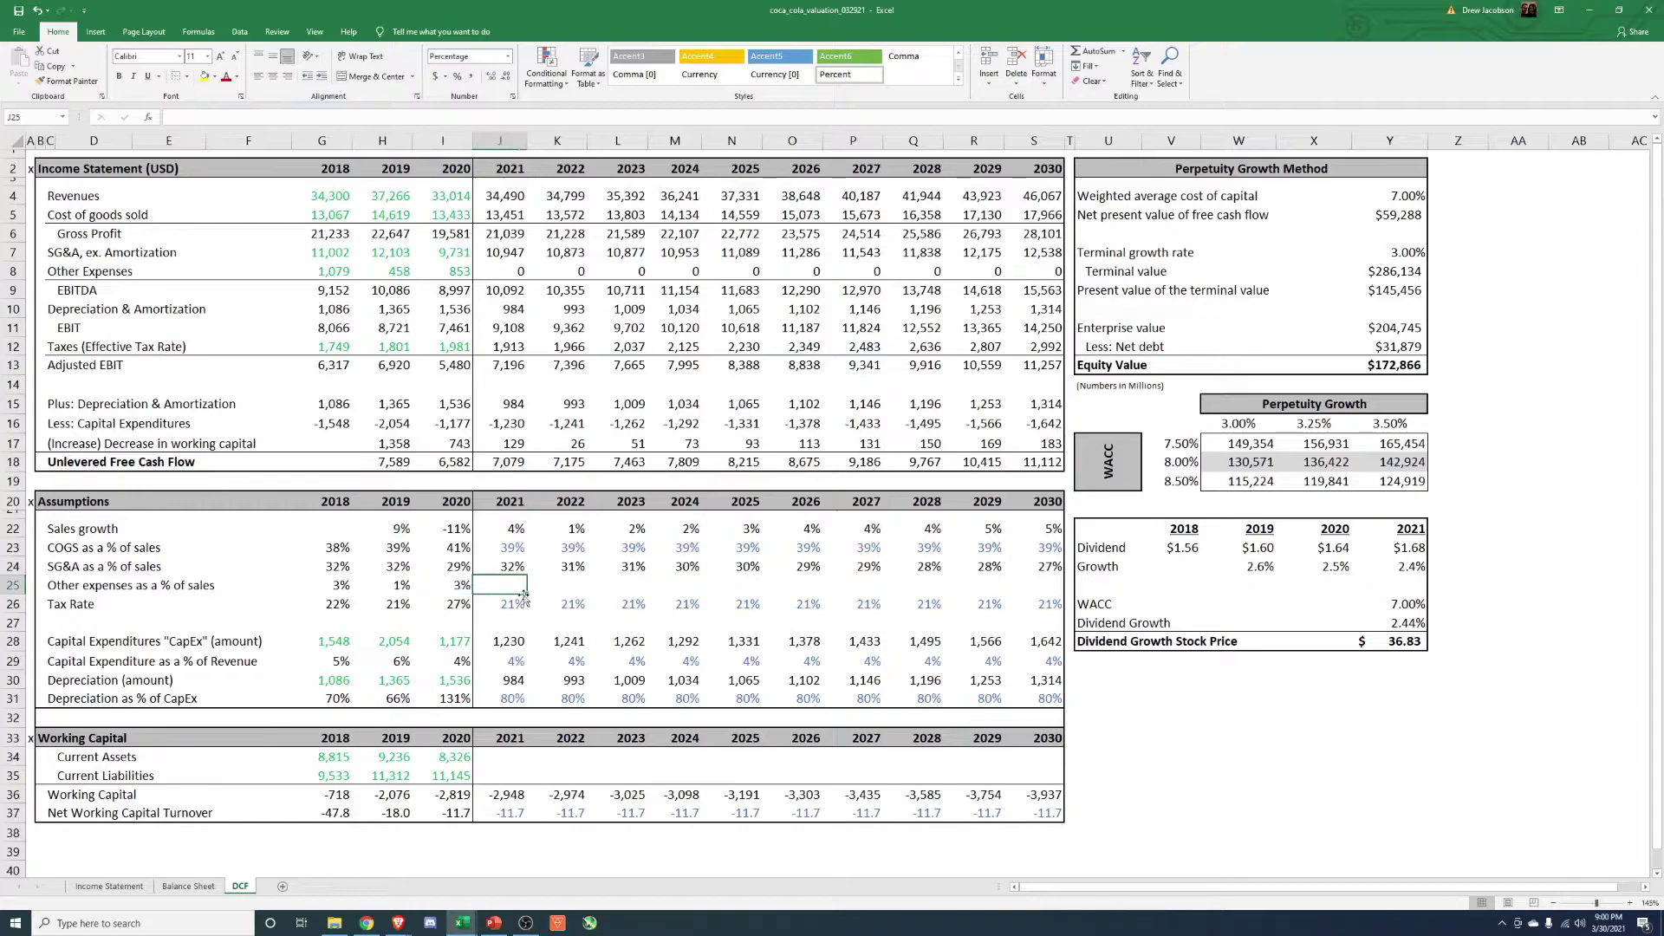
{"action": "type", "text": "2"}
{"action": "key", "text": "Tab"}
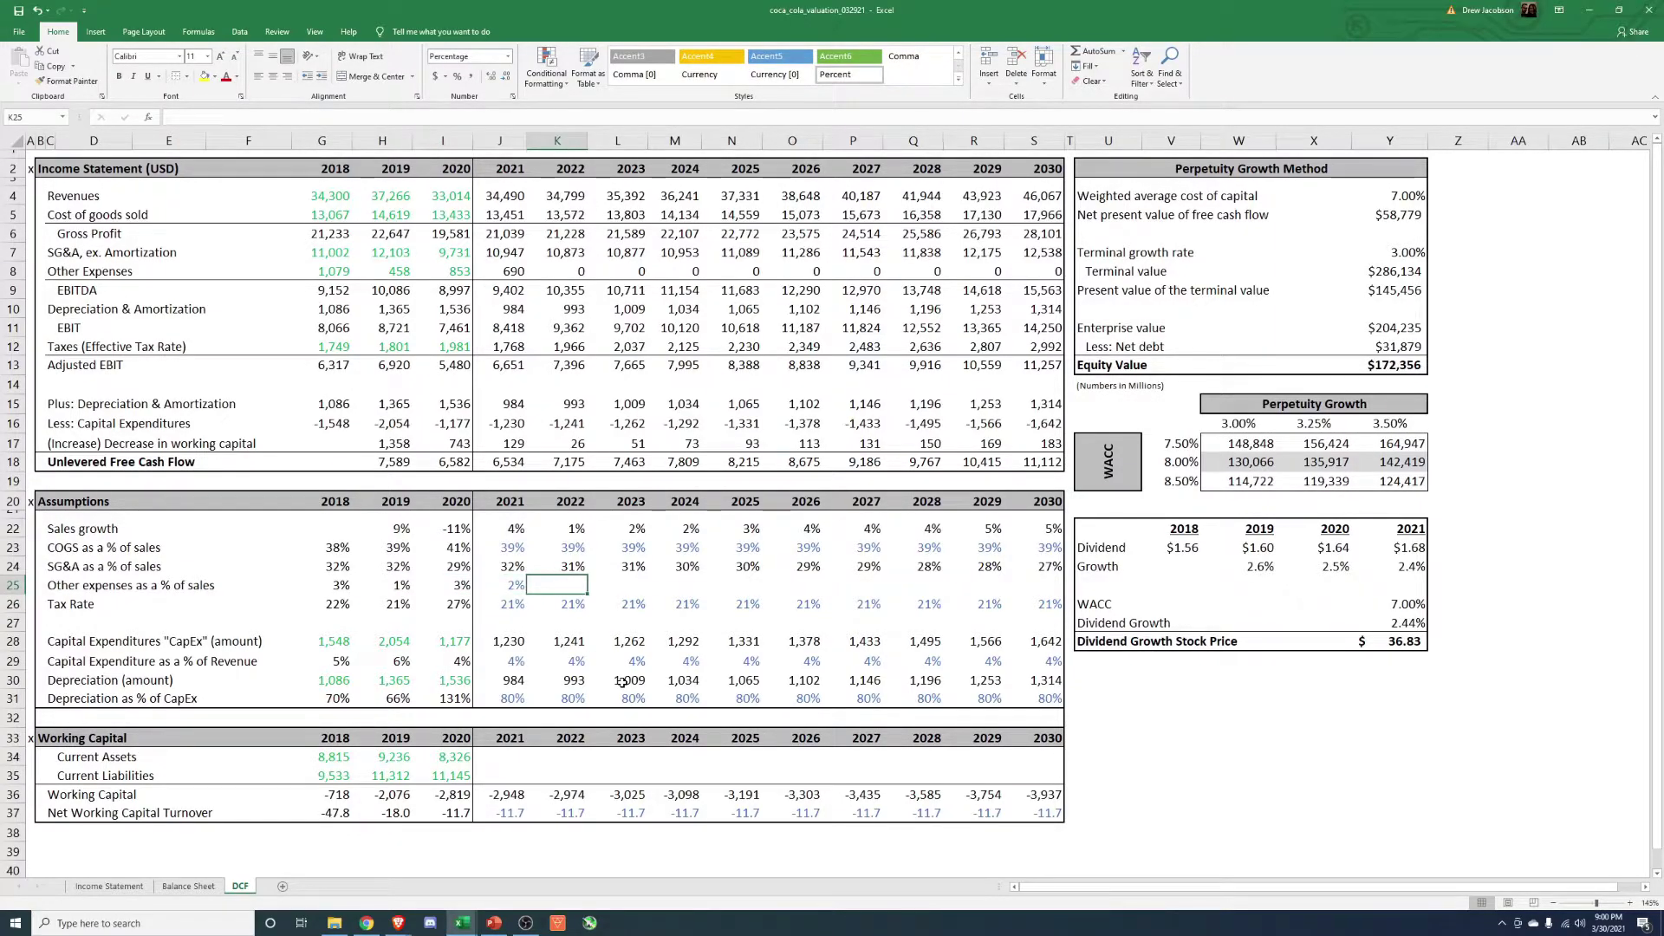
{"action": "type", "text": "="}
{"action": "key", "text": "Left"}
{"action": "type", "text": "-0"}
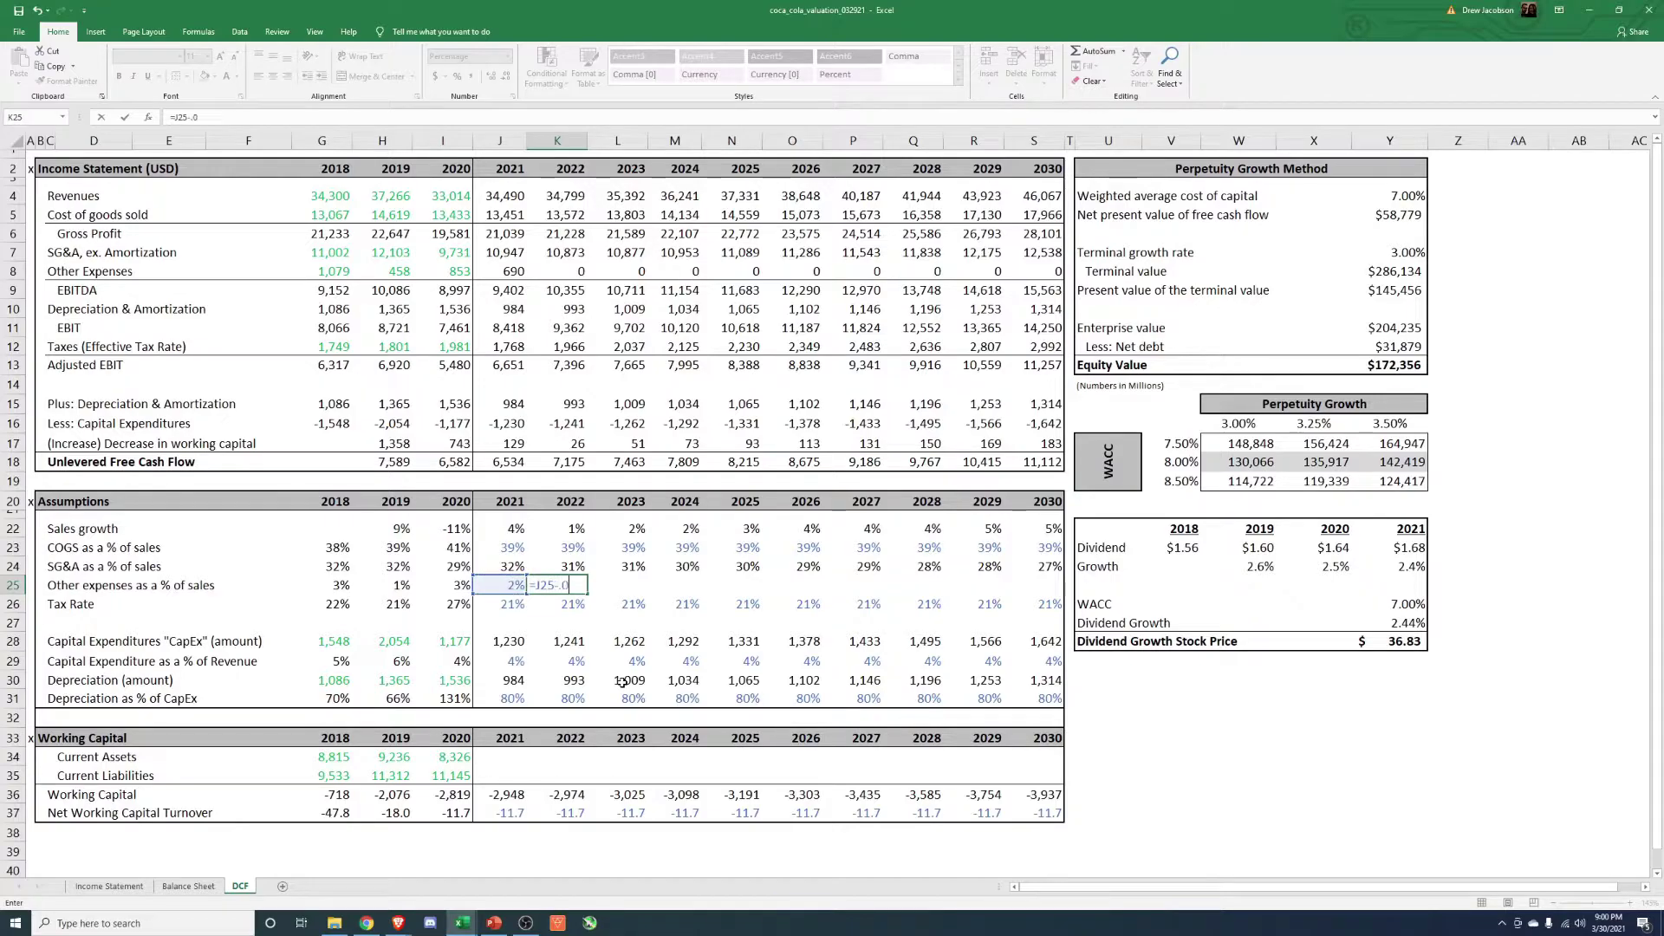
{"action": "type", "text": ".0025"}
{"action": "key", "text": "ctrl+Return"}
{"action": "key", "text": "ctrl+c"}
{"action": "key", "text": "Right"}
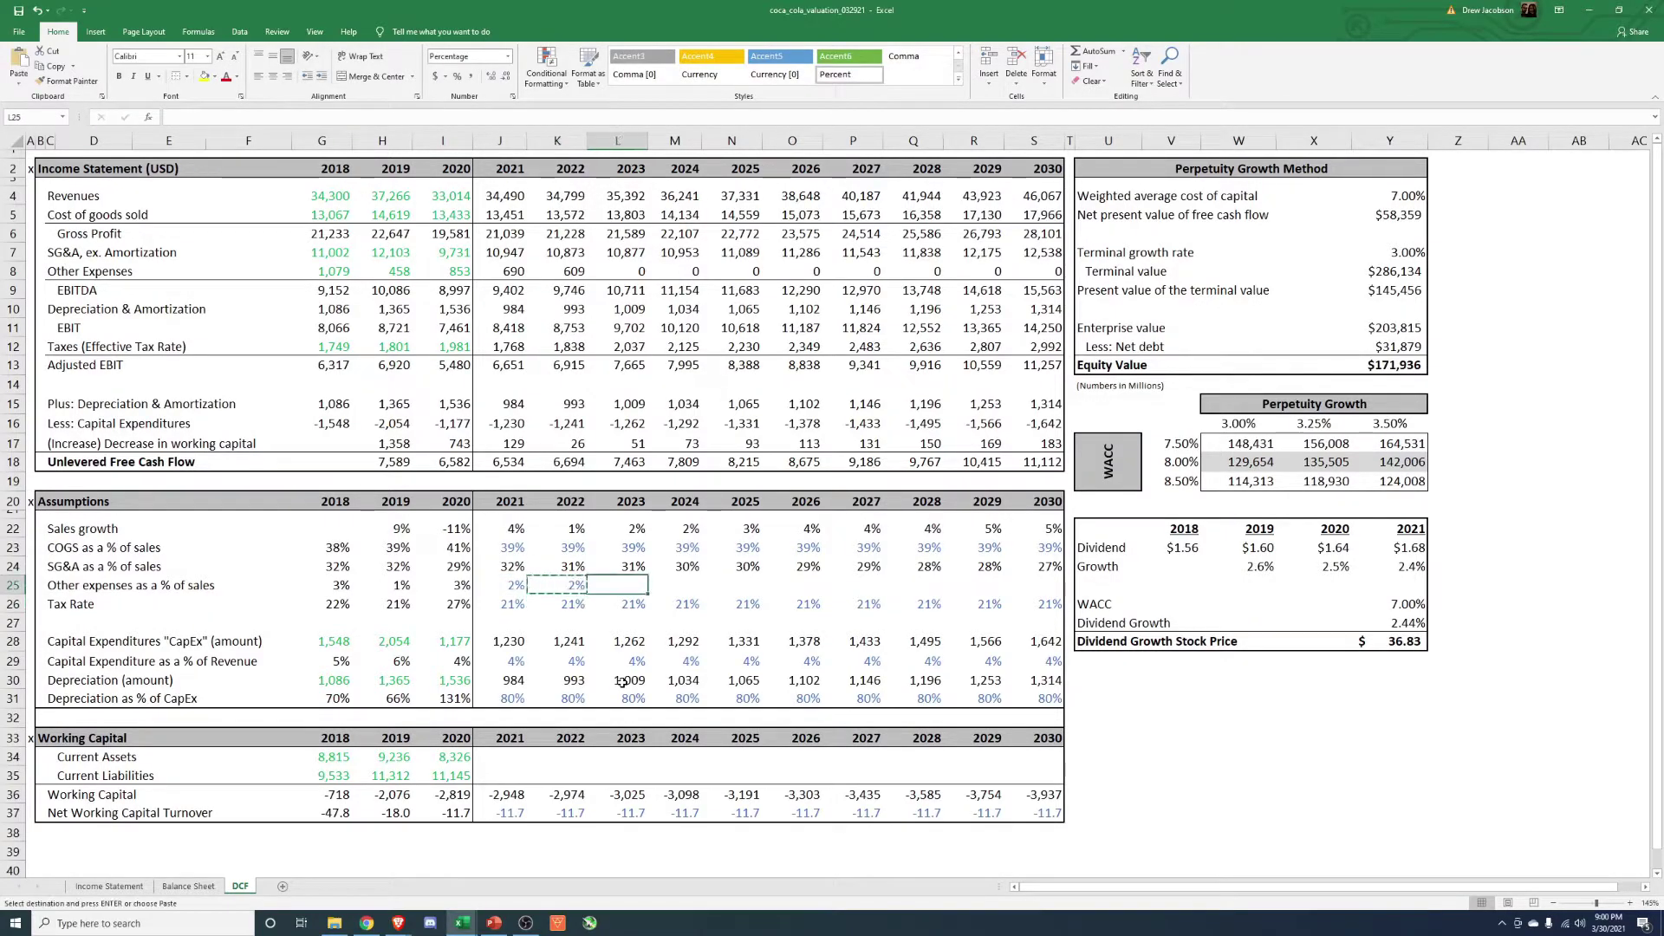
{"action": "key", "text": "shift+Right"}
{"action": "key", "text": "shift+Right"}
{"action": "key", "text": "shift+Right"}
{"action": "key", "text": "shift+Right"}
{"action": "key", "text": "shift+Right"}
{"action": "key", "text": "shift+Right"}
{"action": "key", "text": "shift+Right"}
{"action": "key", "text": "ctrl+v"}
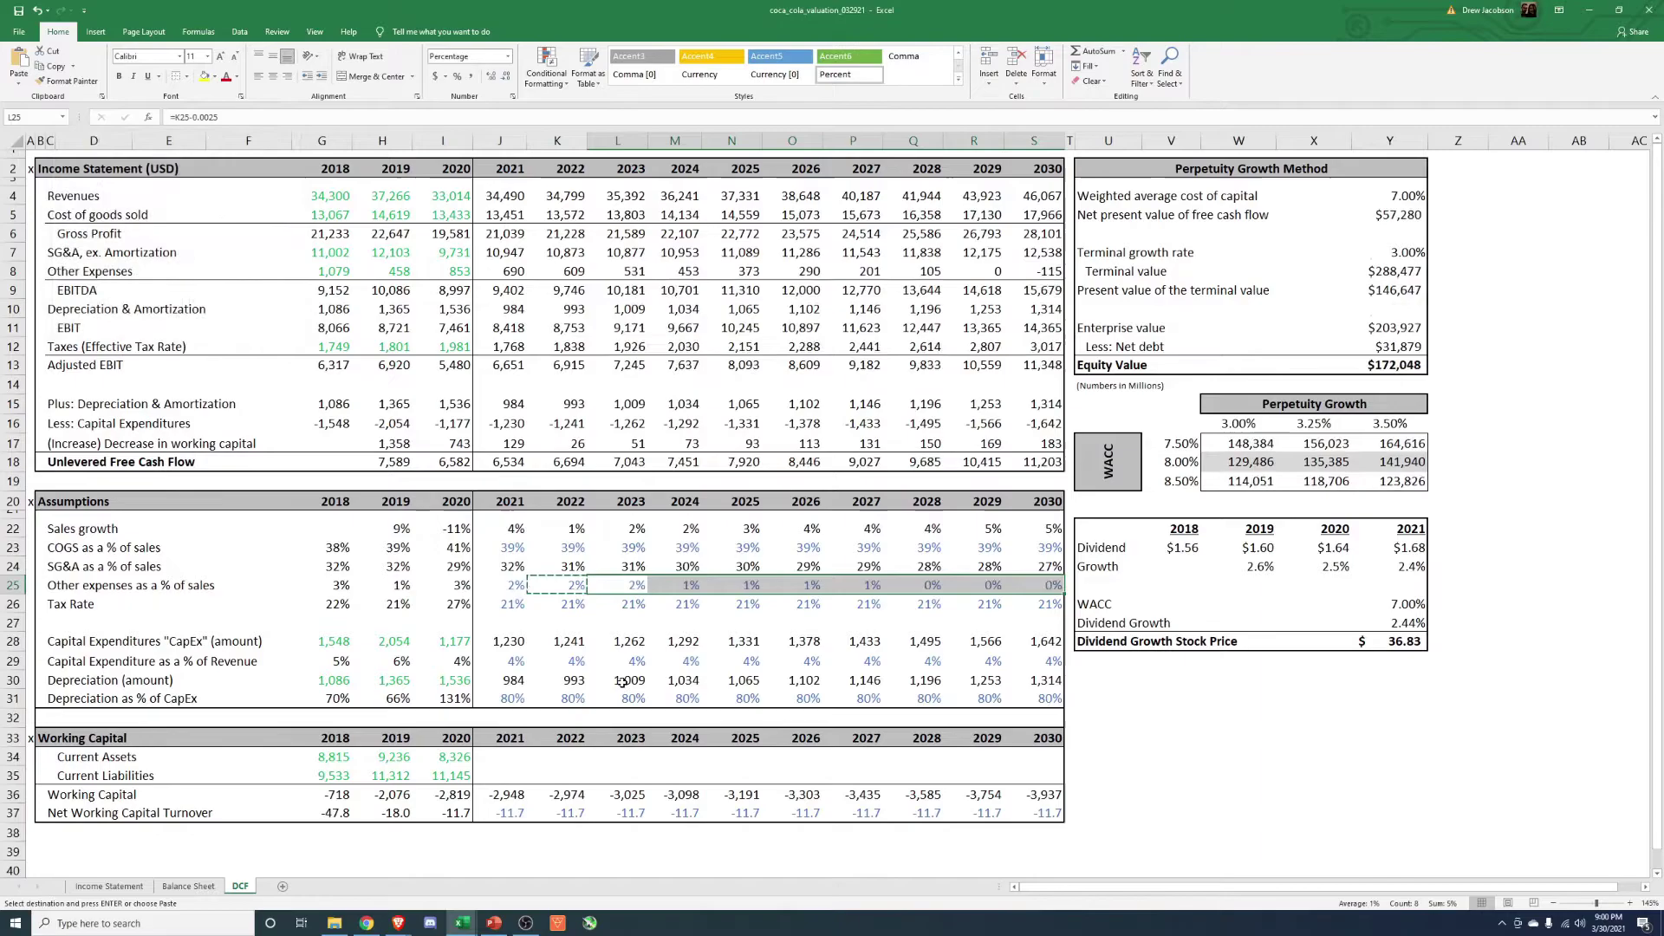
{"action": "key", "text": "Escape"}
{"action": "key", "text": "Right"}
{"action": "key", "text": "Right"}
{"action": "key", "text": "Right"}
{"action": "key", "text": "Right"}
{"action": "key", "text": "Right"}
- Rework the 2028 other-expenses formula and paste it as formulas into 2029–2030
{"action": "type", "text": "="}
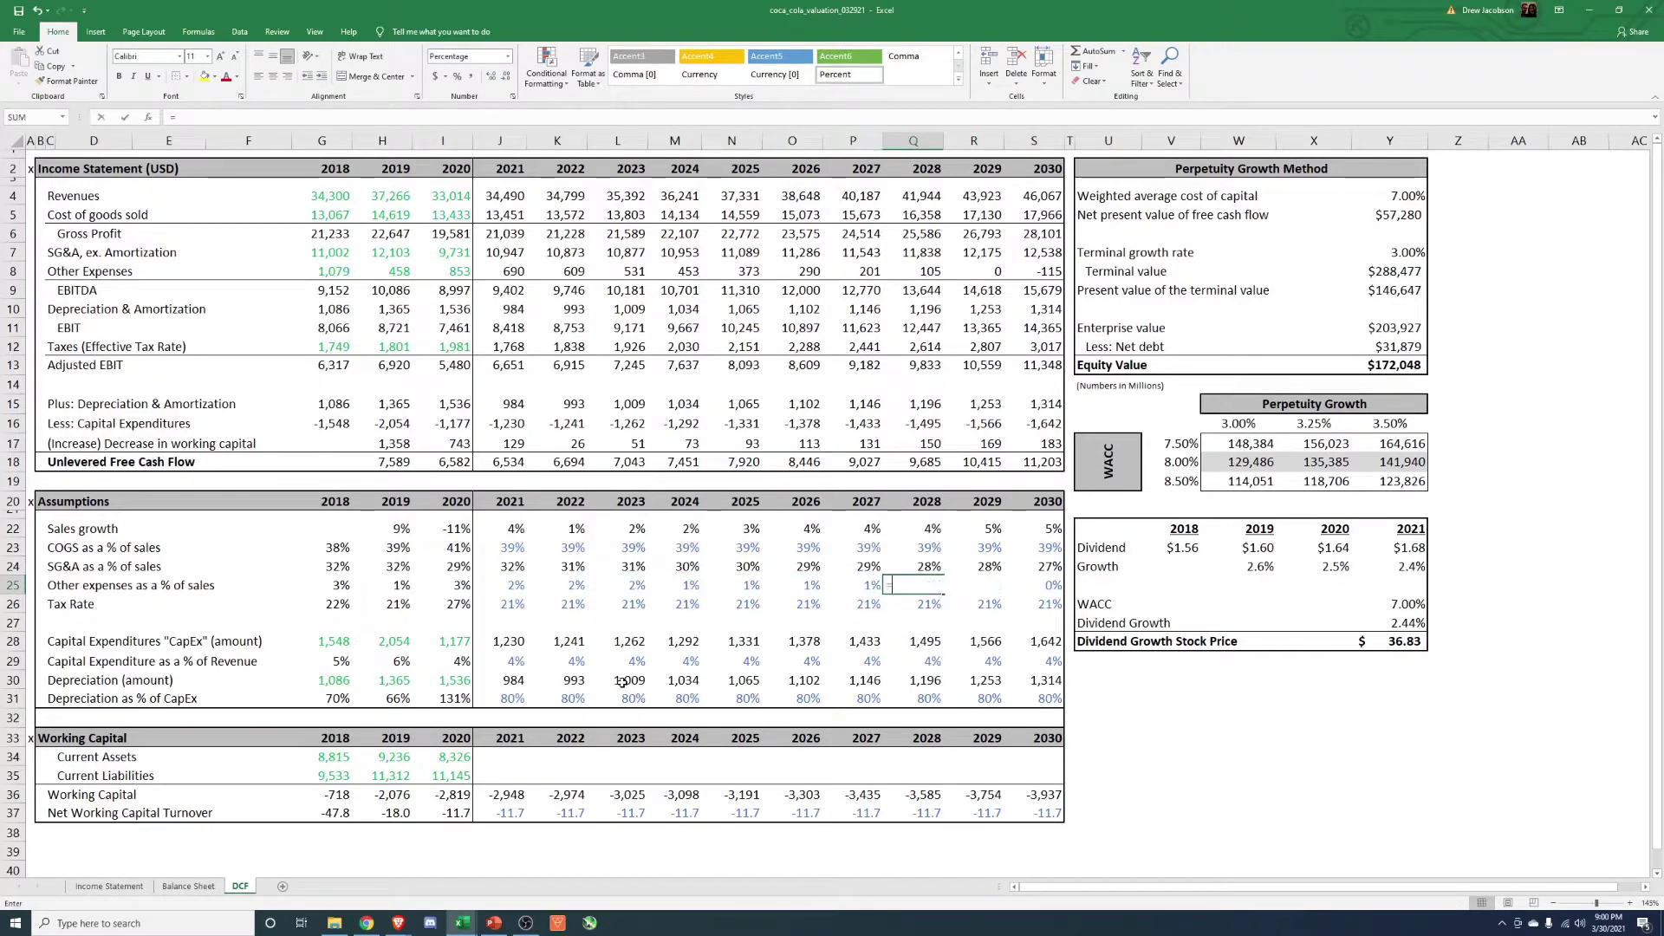
{"action": "key", "text": "Left"}
{"action": "type", "text": "-0.0025"}
{"action": "key", "text": "ctrl+Return"}
{"action": "key", "text": "ctrl+c"}
{"action": "key", "text": "Right"}
{"action": "key", "text": "shift+Right"}
{"action": "key", "text": "alt+e"}
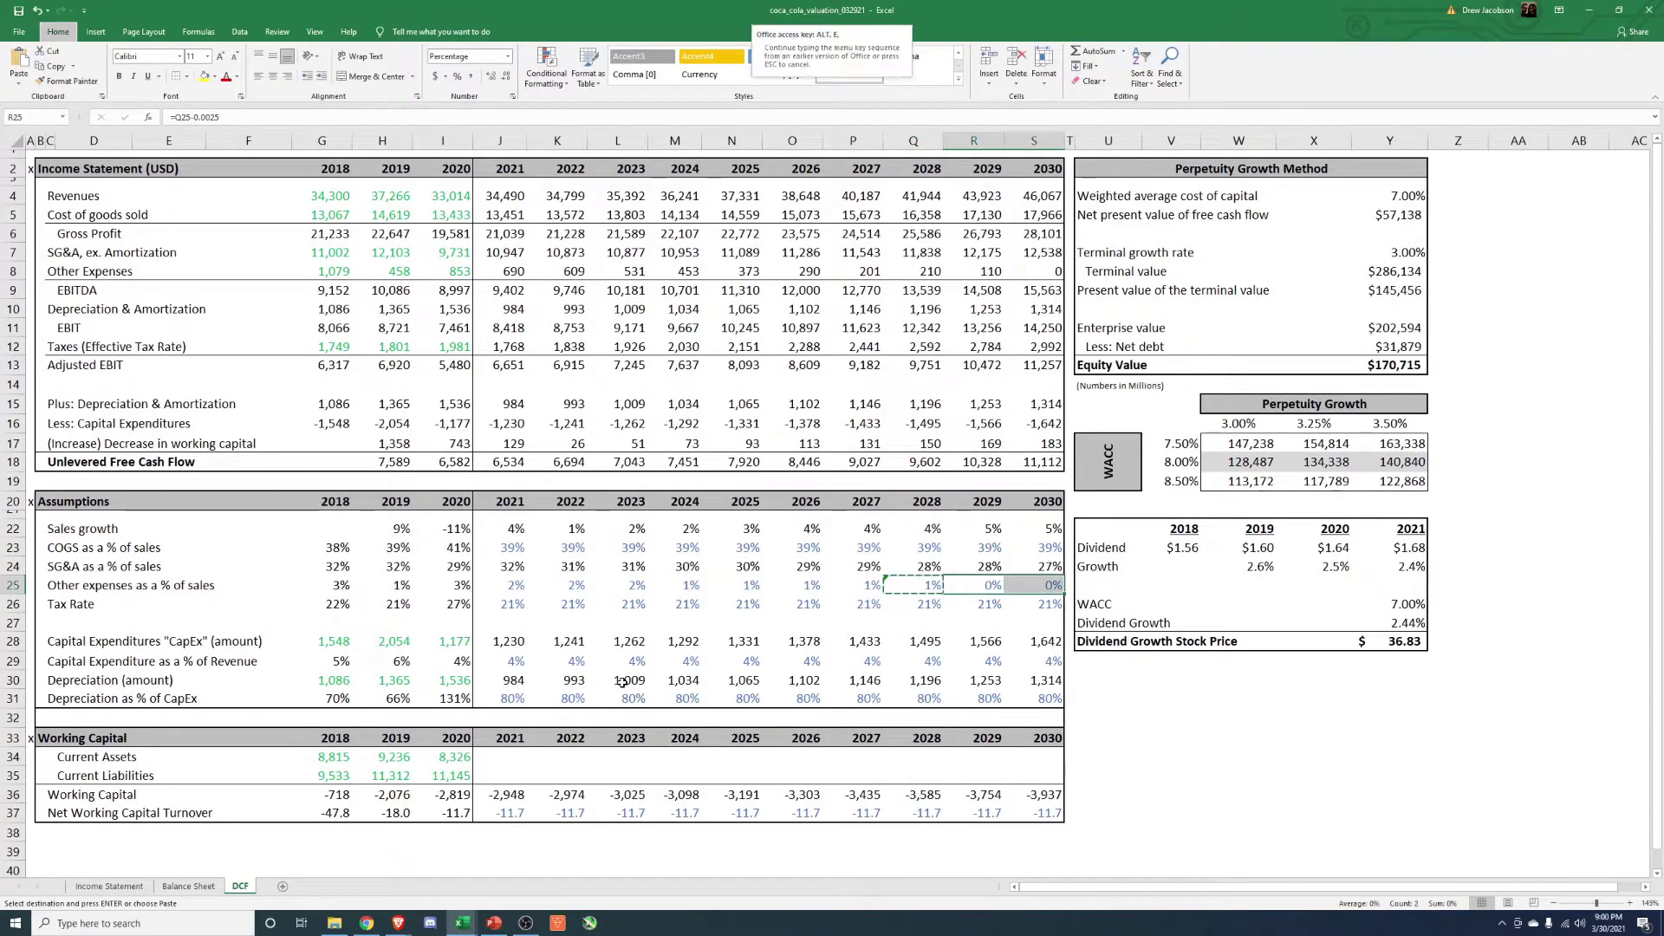
{"action": "key", "text": "s"}
{"action": "key", "text": "Return"}
{"action": "key", "text": "Left"}
{"action": "key", "text": "Escape"}
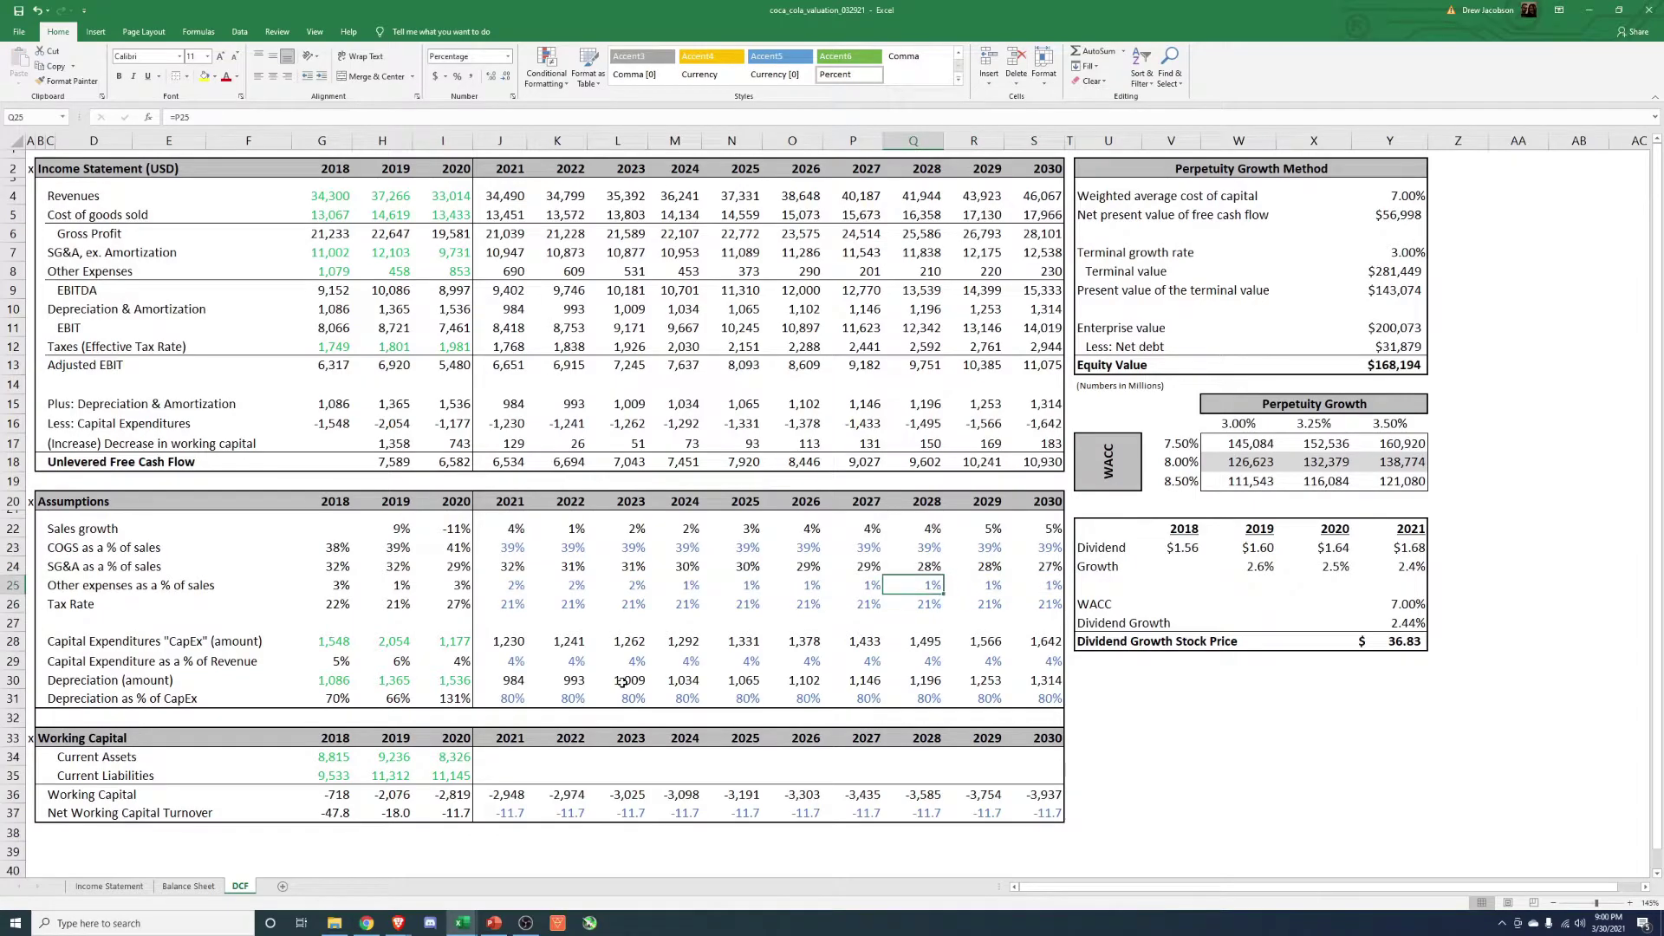
{"action": "key", "text": "shift+space"}
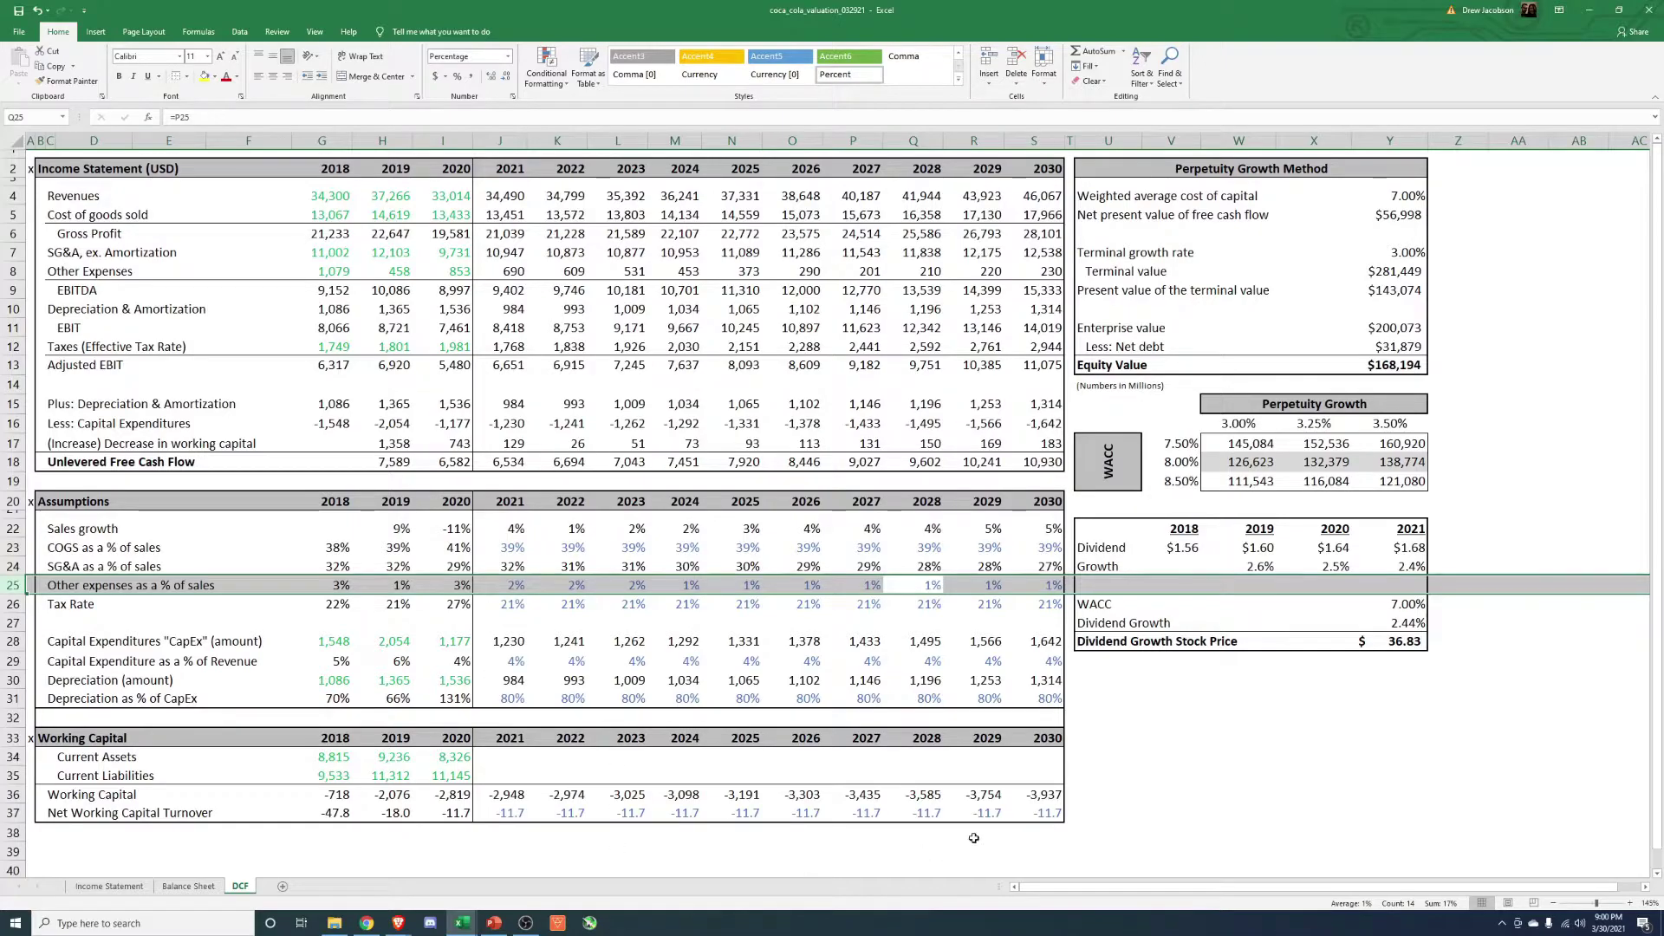
{"action": "left_click", "coordinate": [1108, 794]}
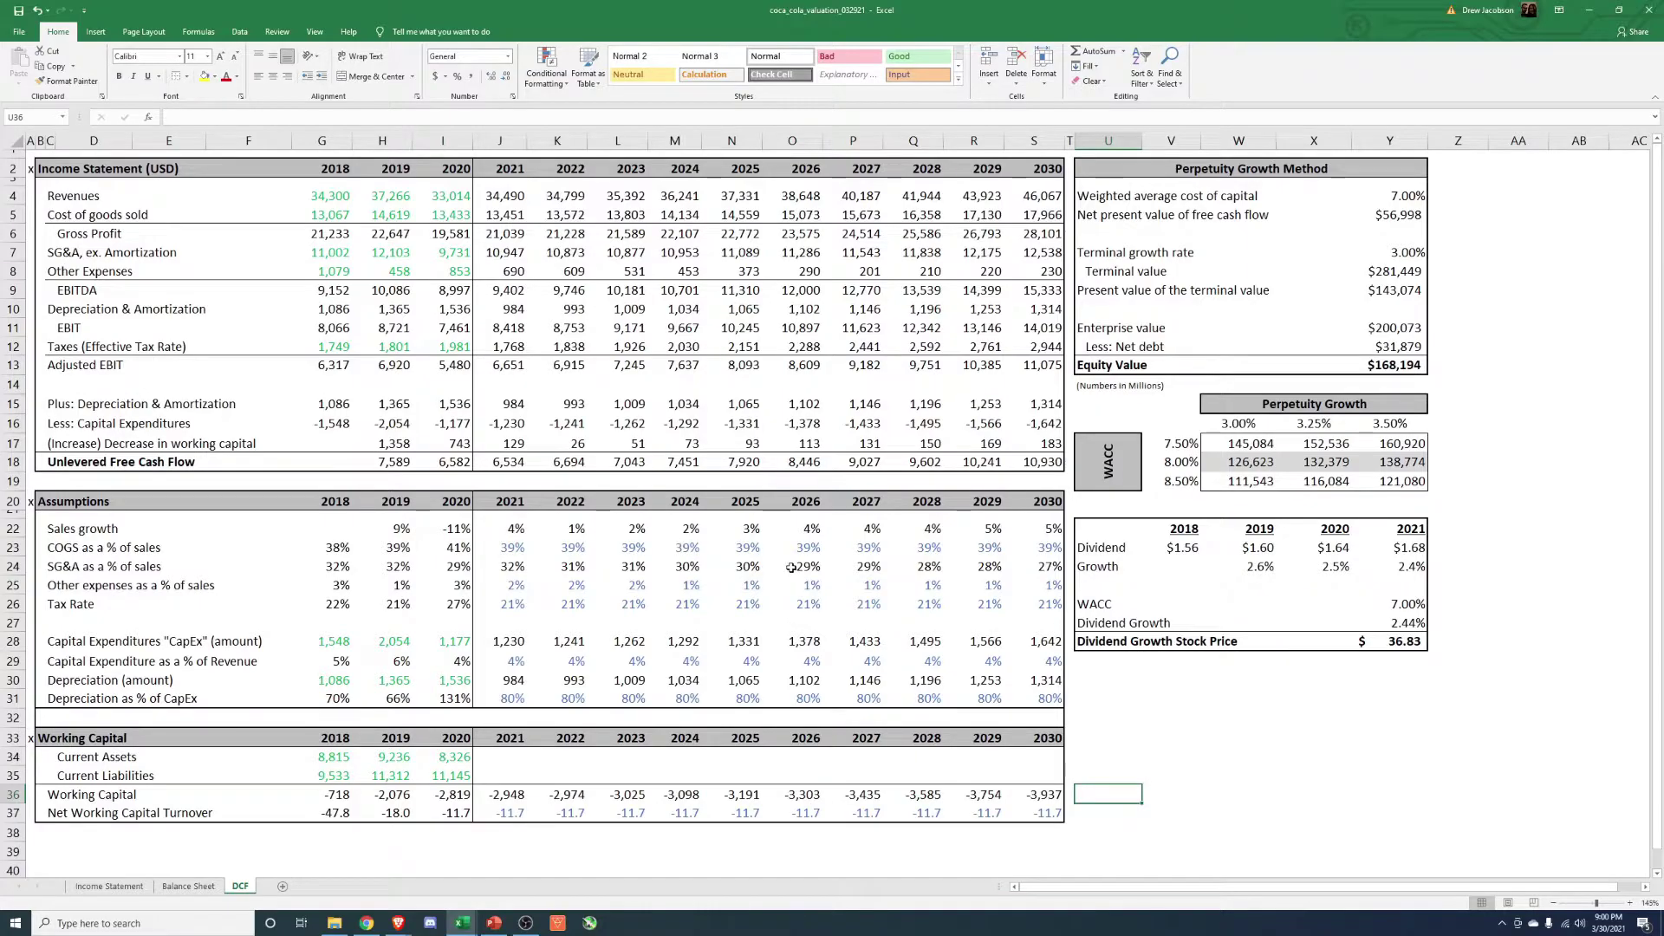
{"action": "left_click_drag", "start_coordinate": [511, 604], "coordinate": [1025, 604]}
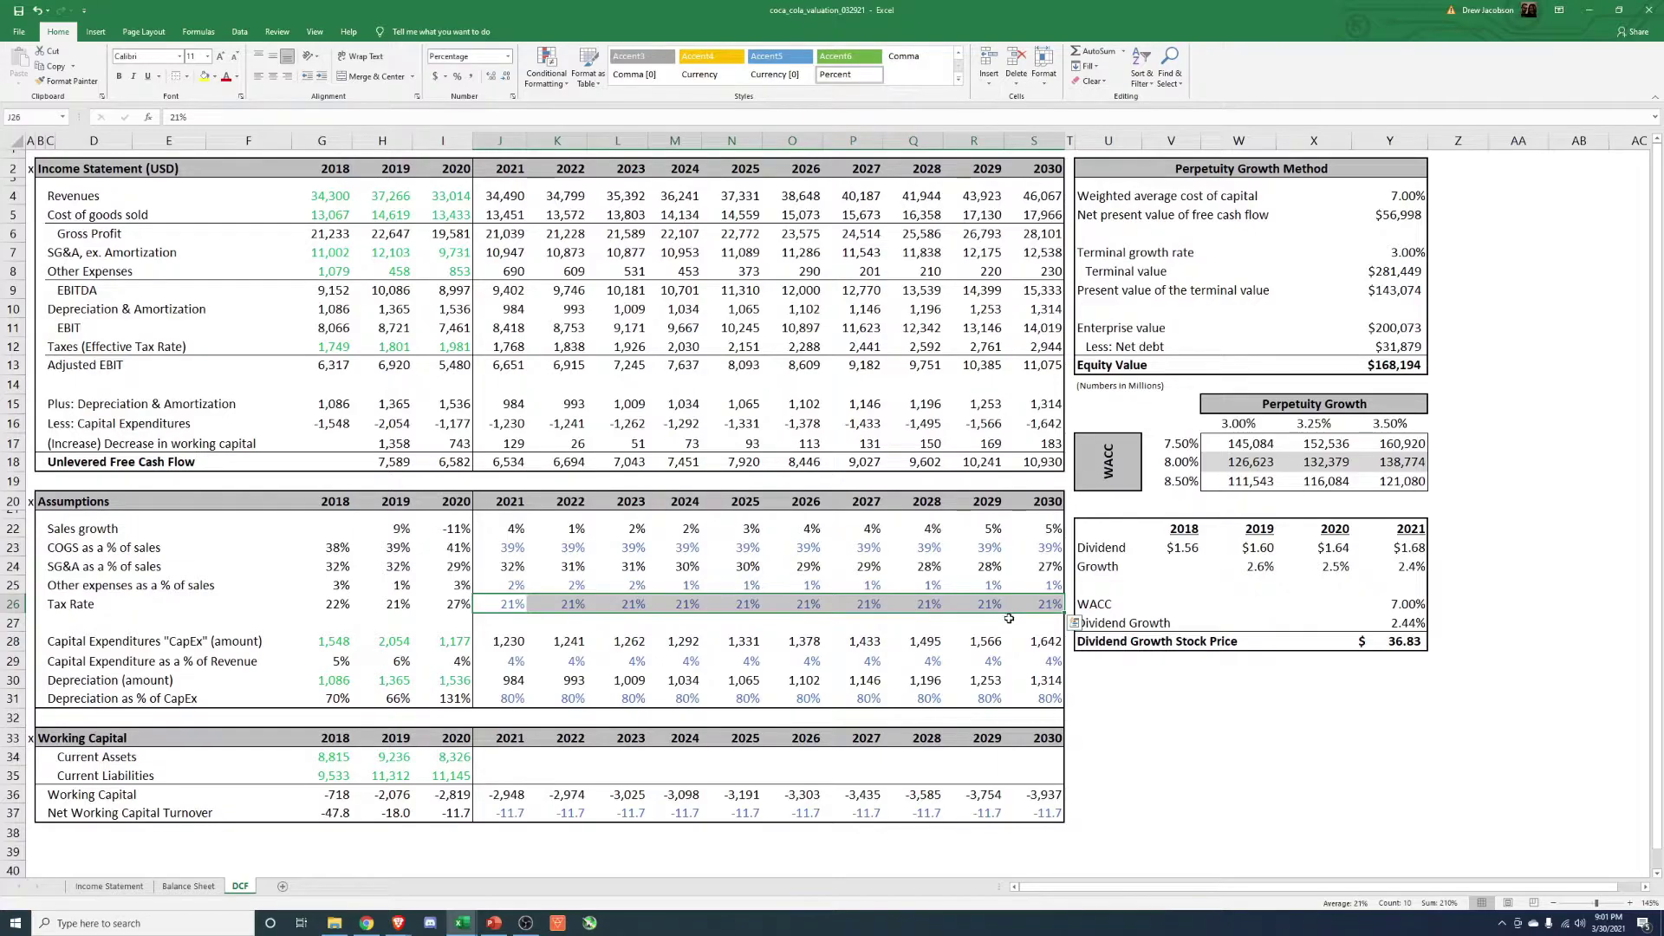
{"action": "left_click_drag", "start_coordinate": [508, 607], "coordinate": [1046, 615]}
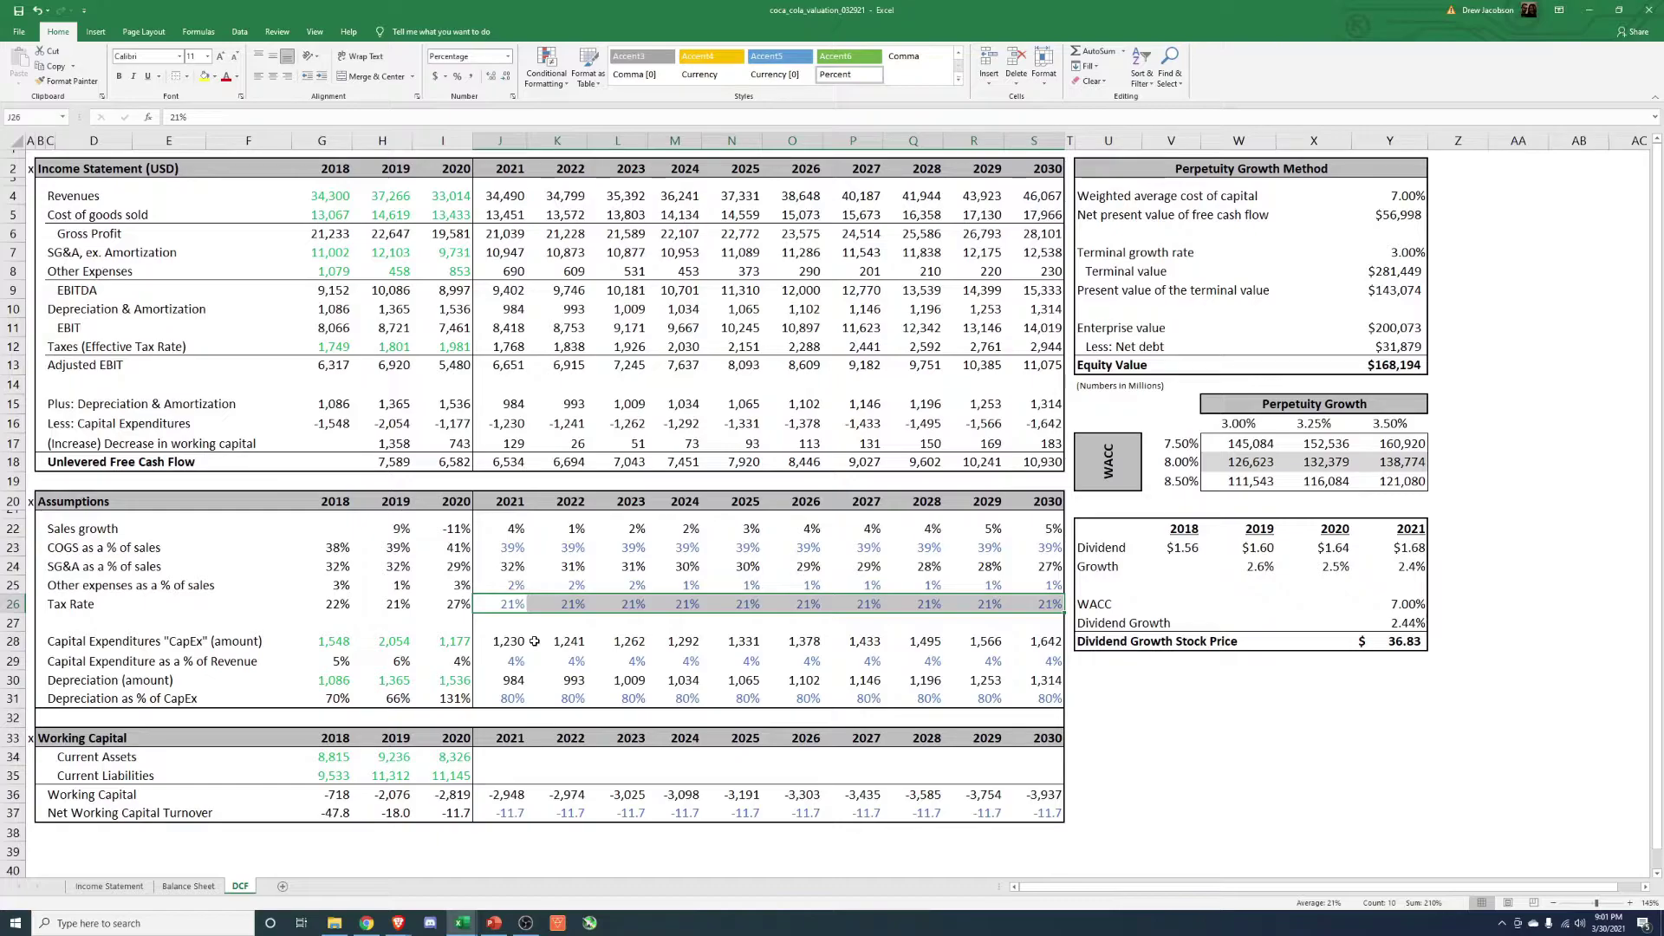
{"action": "left_click", "coordinate": [520, 666]}
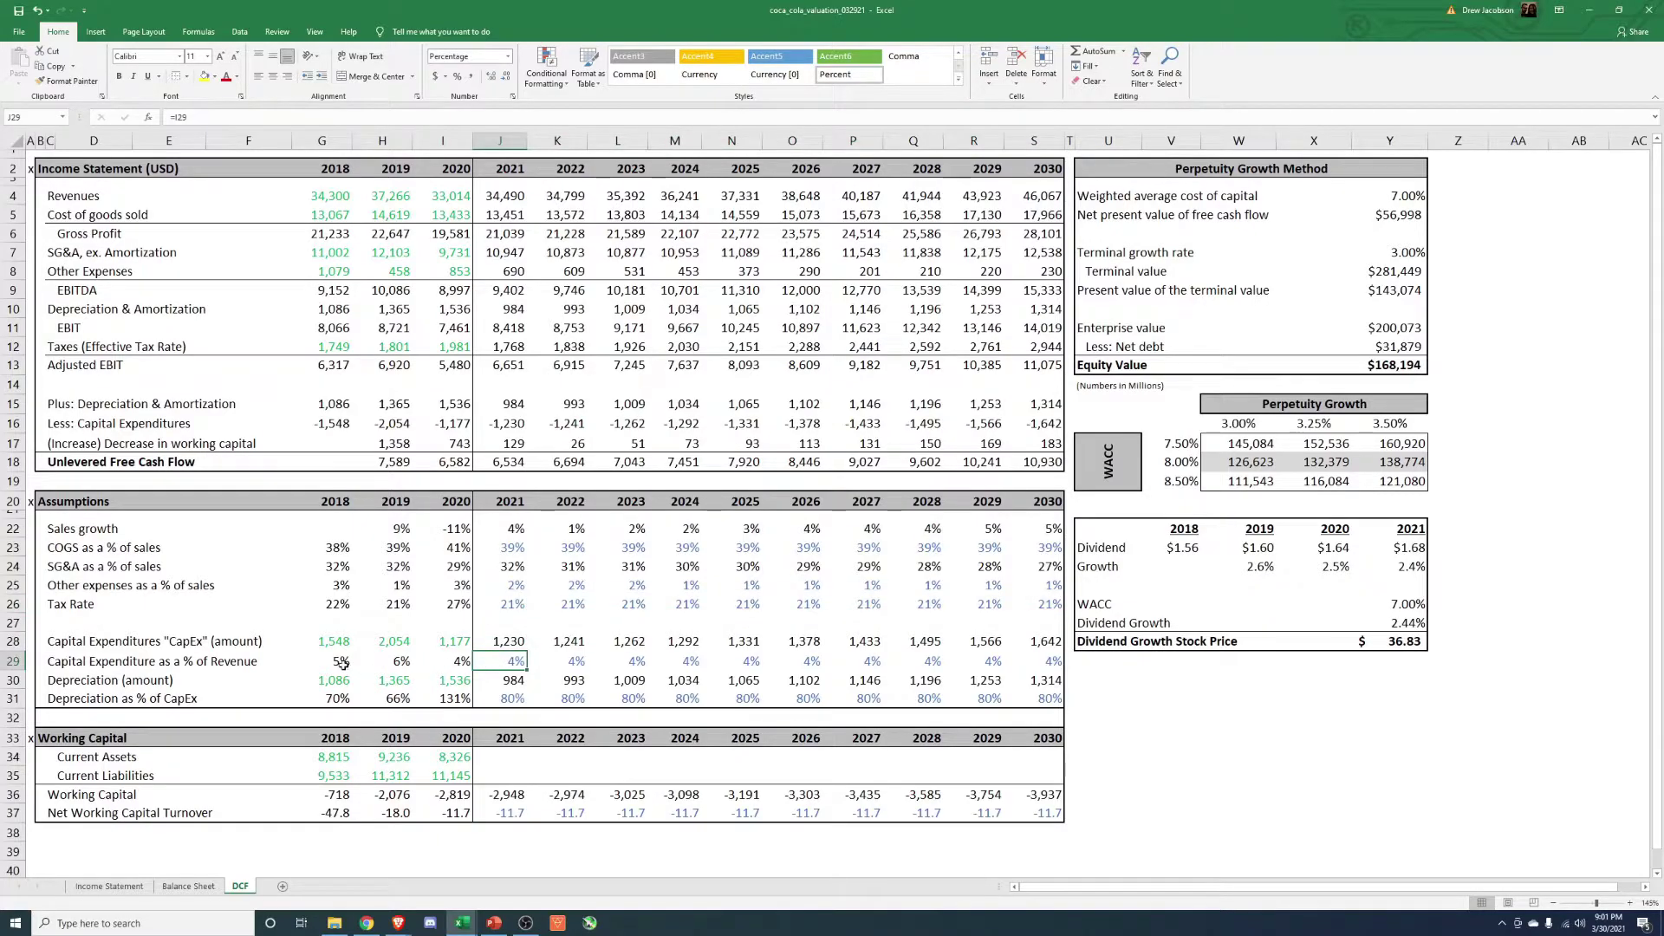
{"action": "left_click_drag", "start_coordinate": [343, 663], "coordinate": [1050, 663]}
{"action": "left_click_drag", "start_coordinate": [513, 701], "coordinate": [1039, 706]}
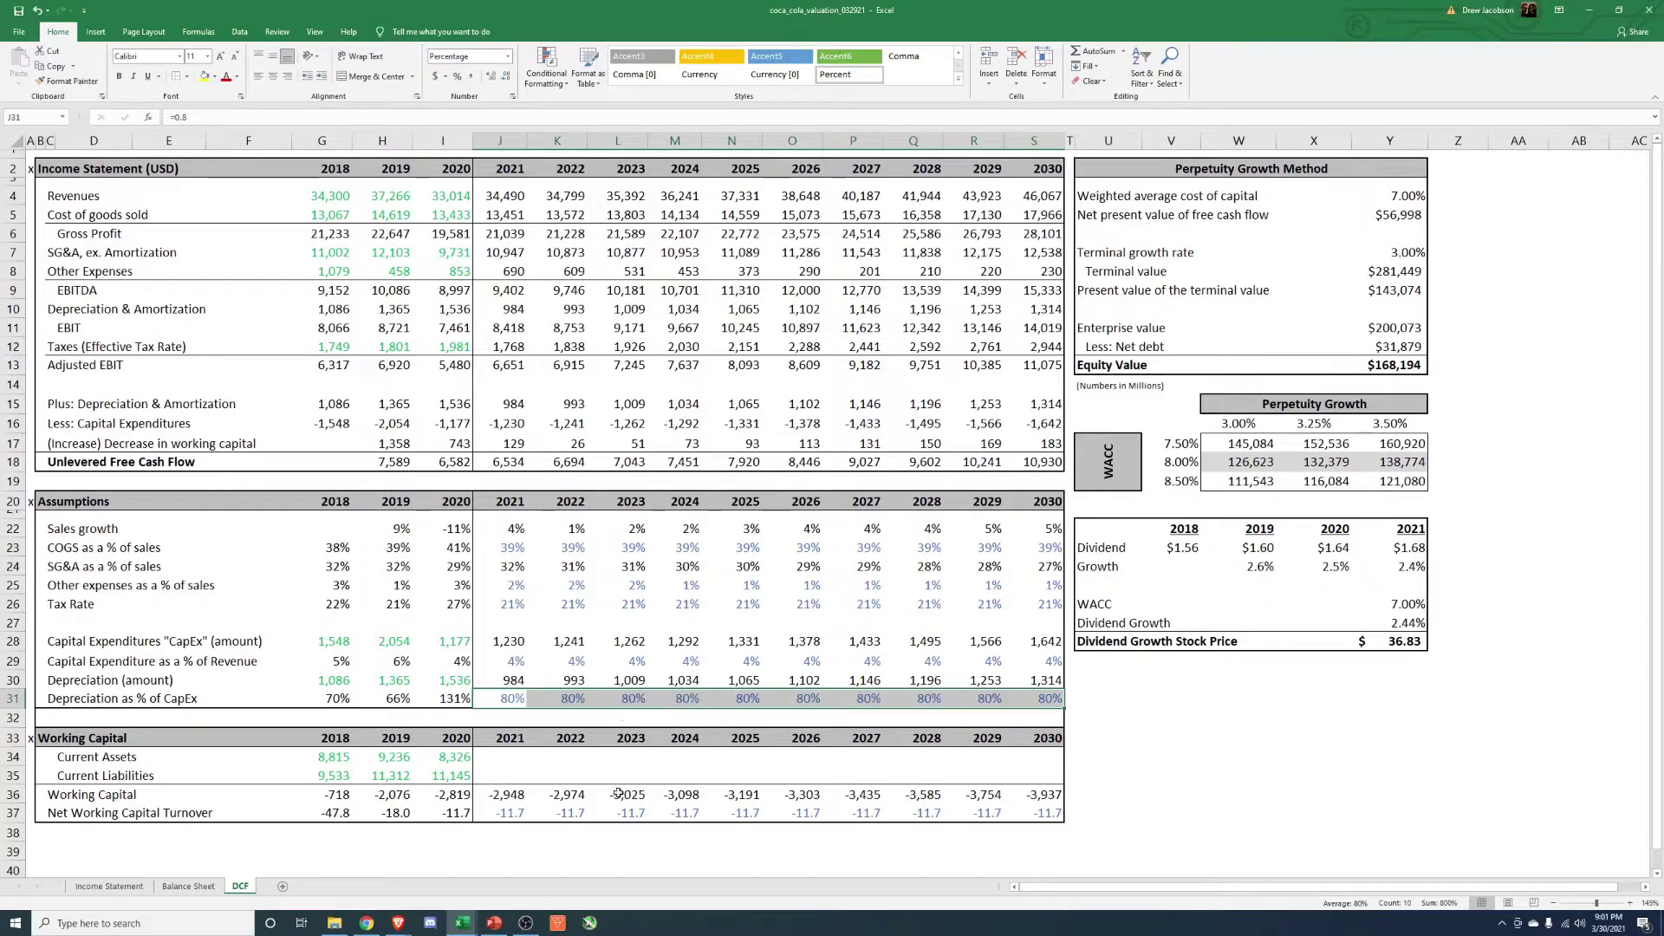
{"action": "left_click", "coordinate": [1102, 756]}
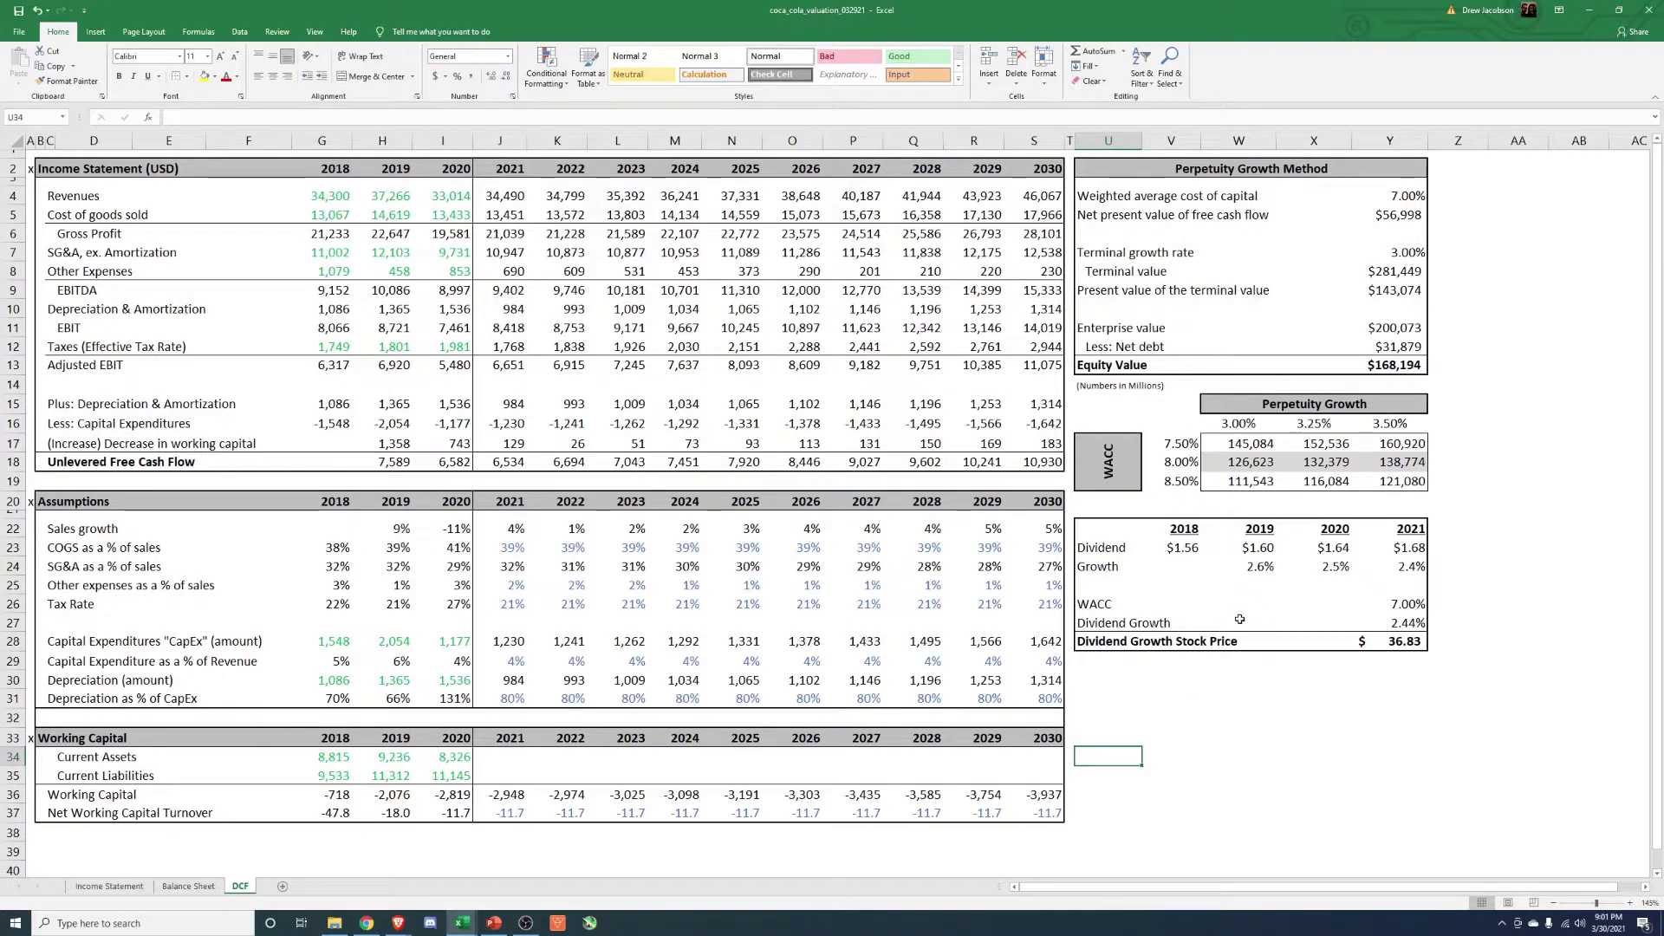
- Color the 7.00% weighted average cost of capital input blue
{"action": "left_click", "coordinate": [1391, 199]}
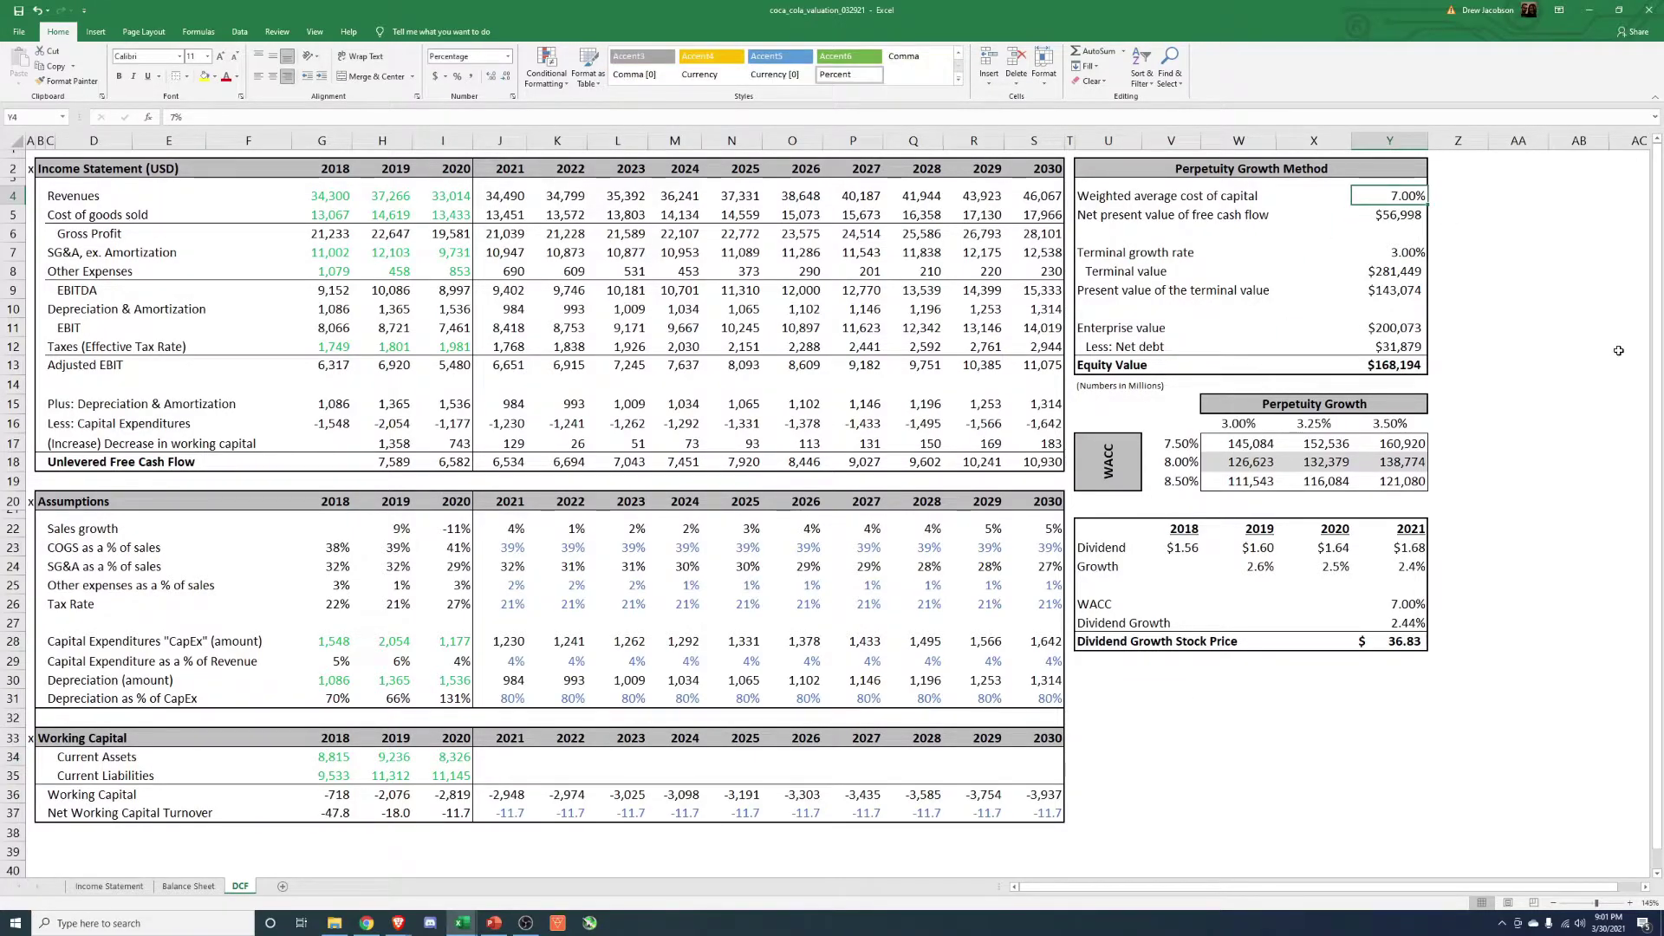
{"action": "left_click", "coordinate": [237, 78]}
{"action": "left_click", "coordinate": [271, 126]}
- Review the terminal growth rate, terminal value PV, net debt and Equity Value results
{"action": "left_click", "coordinate": [1419, 253]}
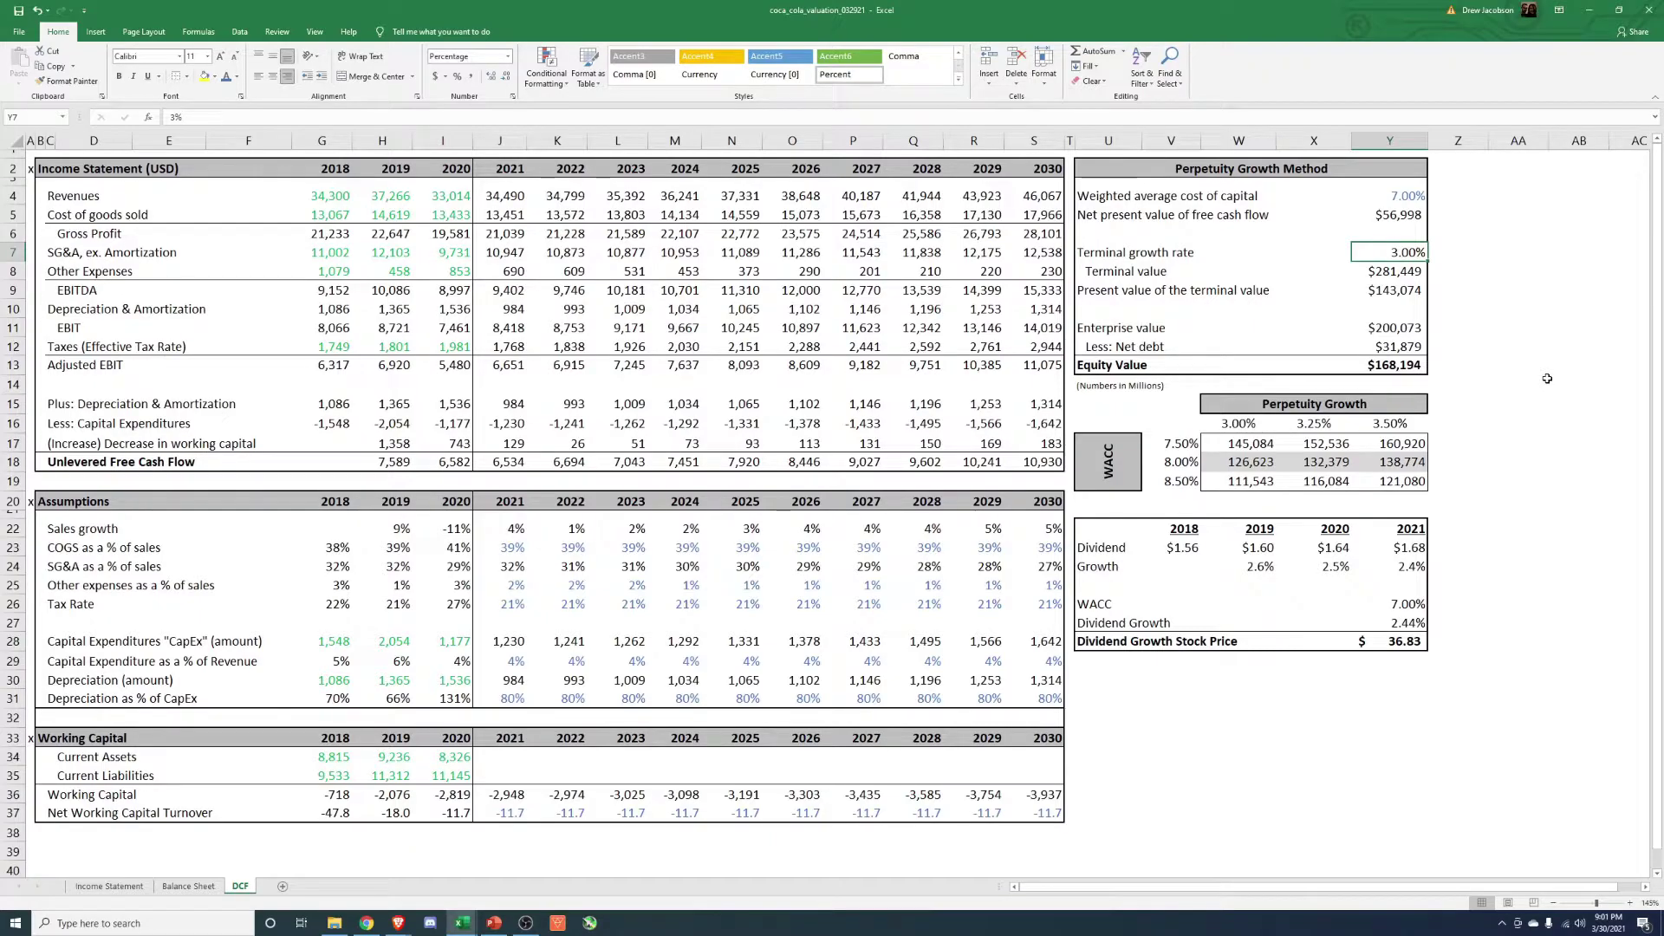
{"action": "left_click", "coordinate": [1401, 287]}
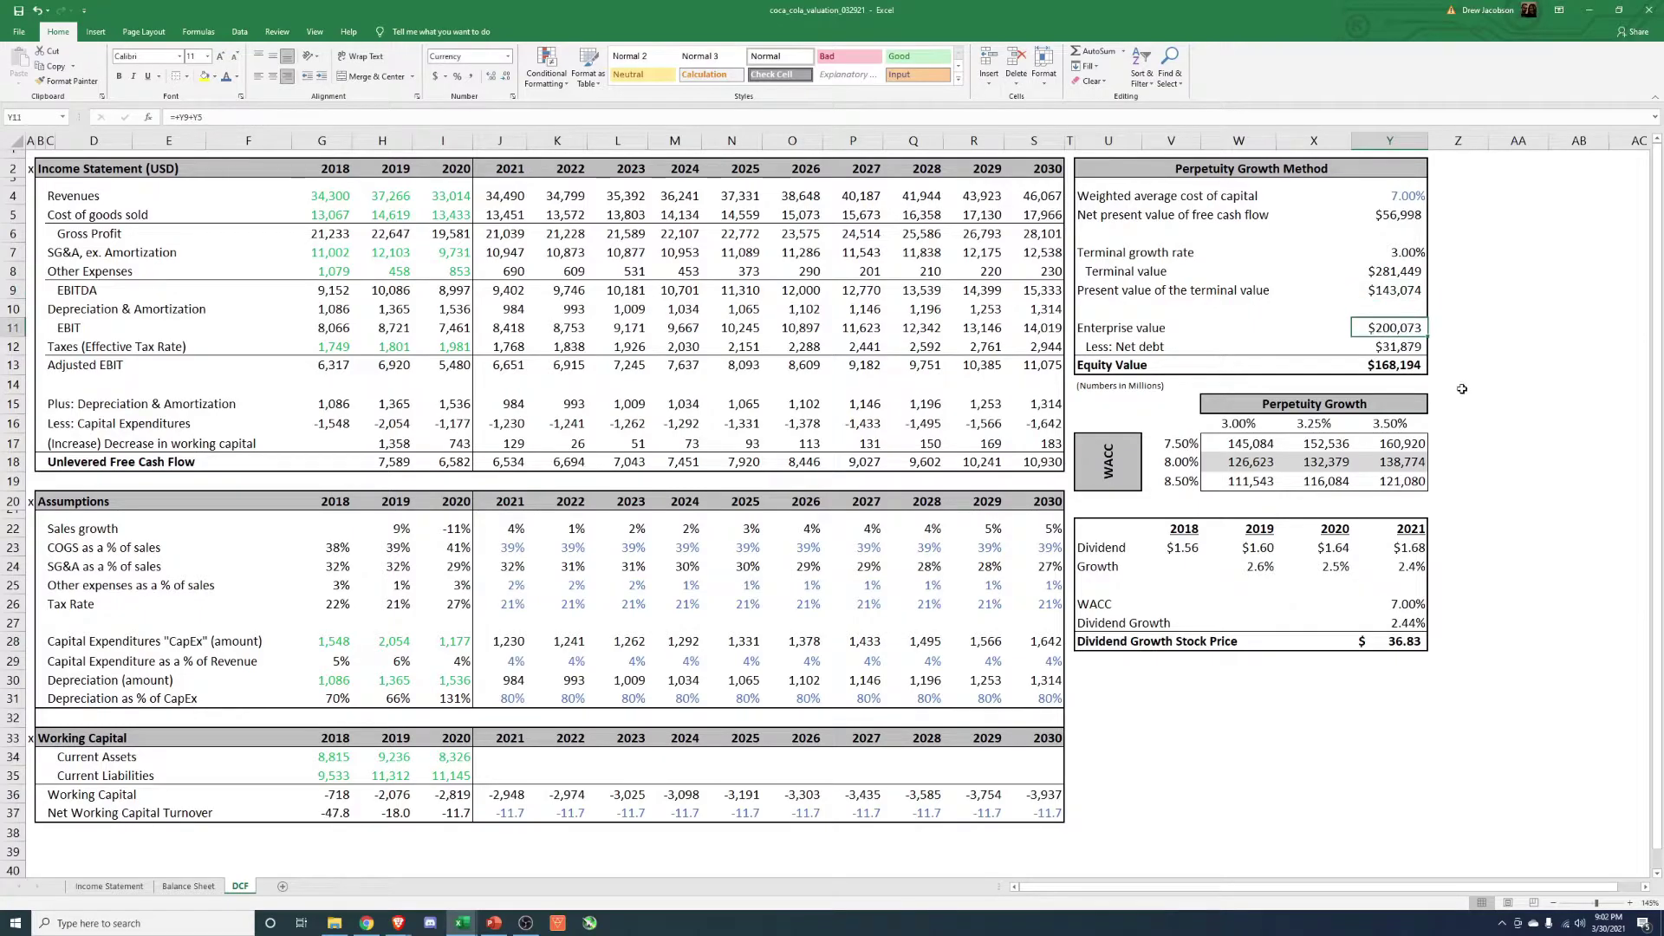
{"action": "left_click", "coordinate": [1391, 346]}
{"action": "left_click", "coordinate": [1394, 368]}
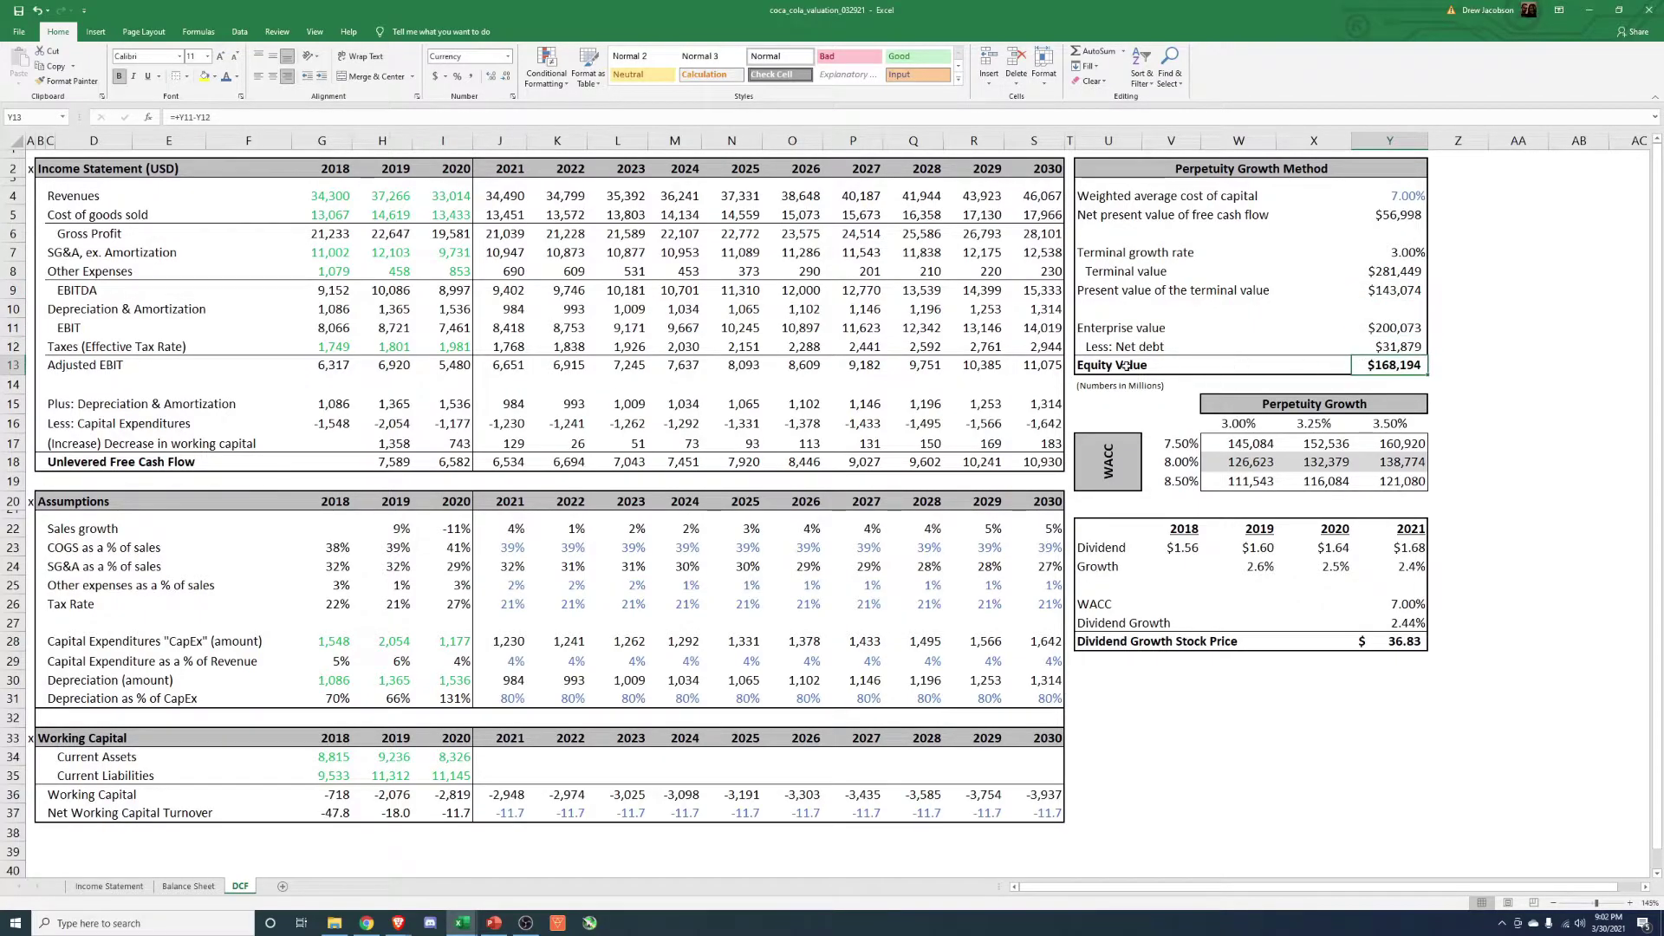
{"action": "left_click_drag", "start_coordinate": [1110, 367], "coordinate": [1388, 359]}
{"action": "left_click", "coordinate": [1483, 370]}
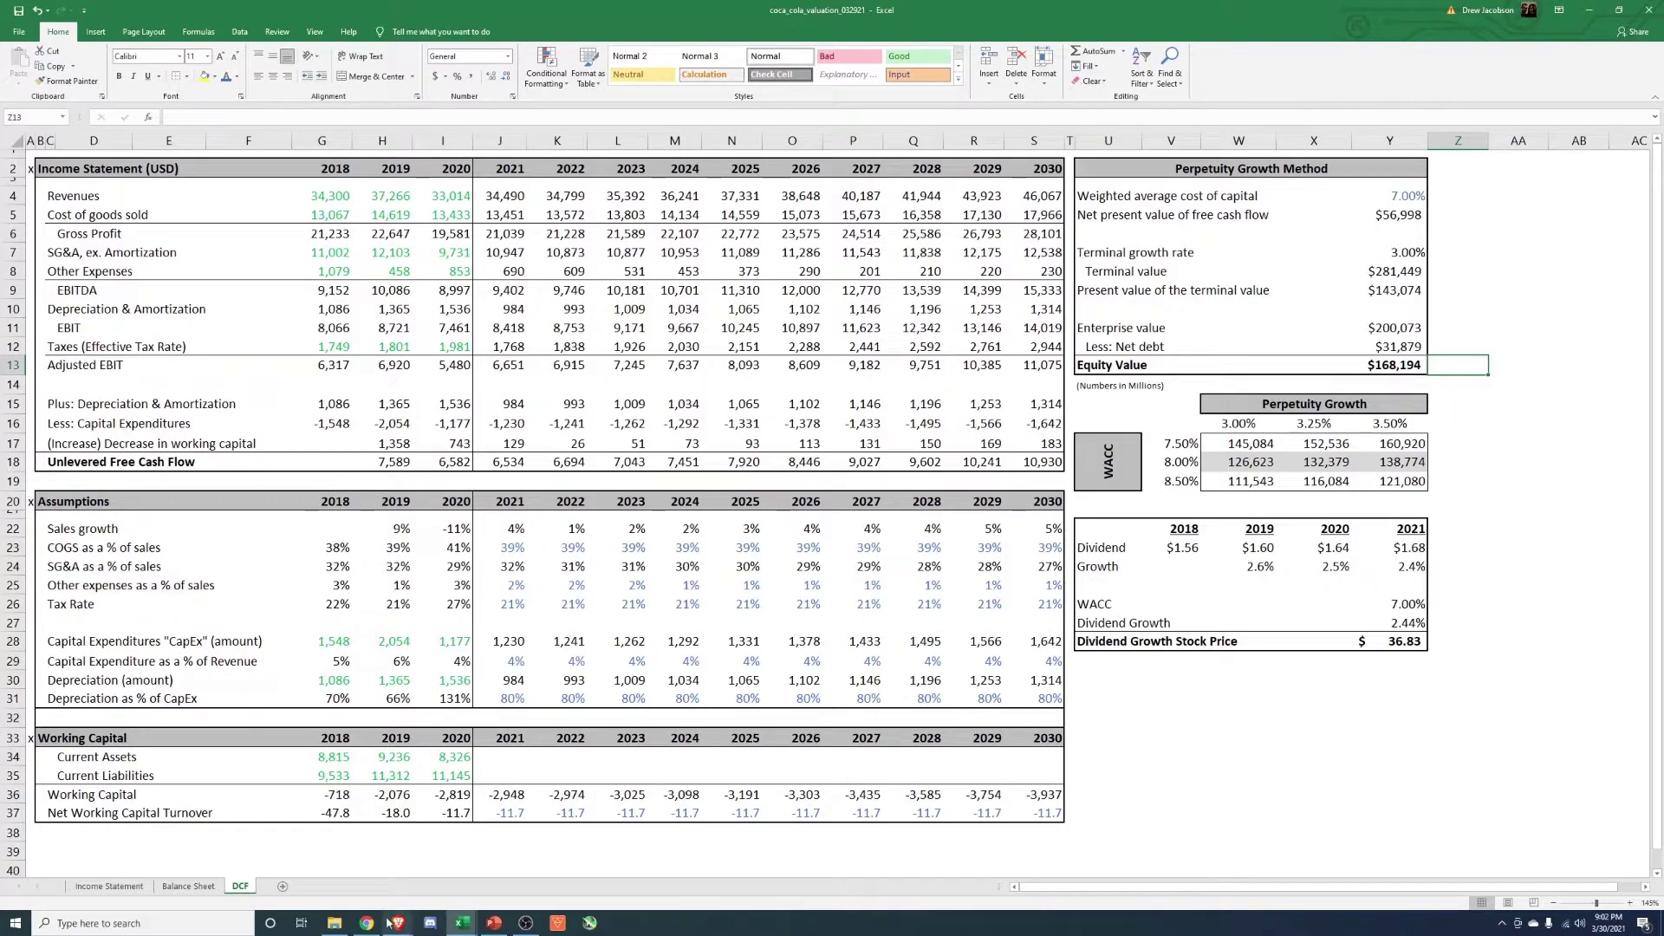
- Review Coca-Cola's Yahoo Finance quote (53.15, 229.04B market cap), then minimize the browser
{"action": "mouse_move", "coordinate": [398, 922]}
{"action": "left_click", "coordinate": [422, 881]}
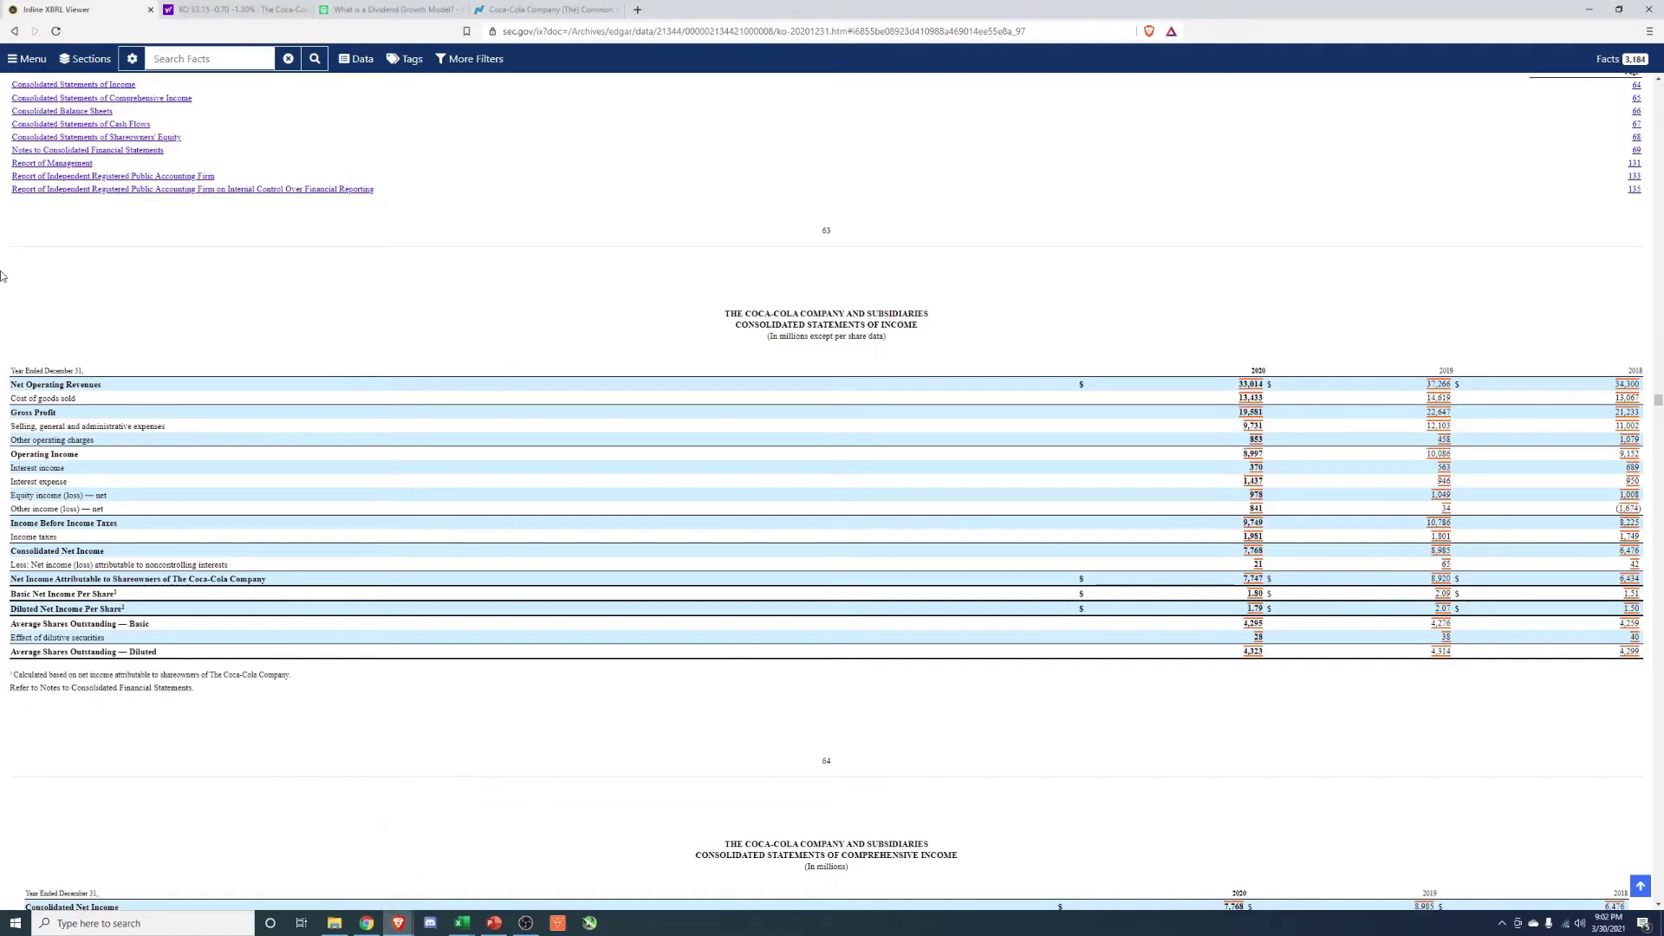
{"action": "left_click", "coordinate": [247, 9]}
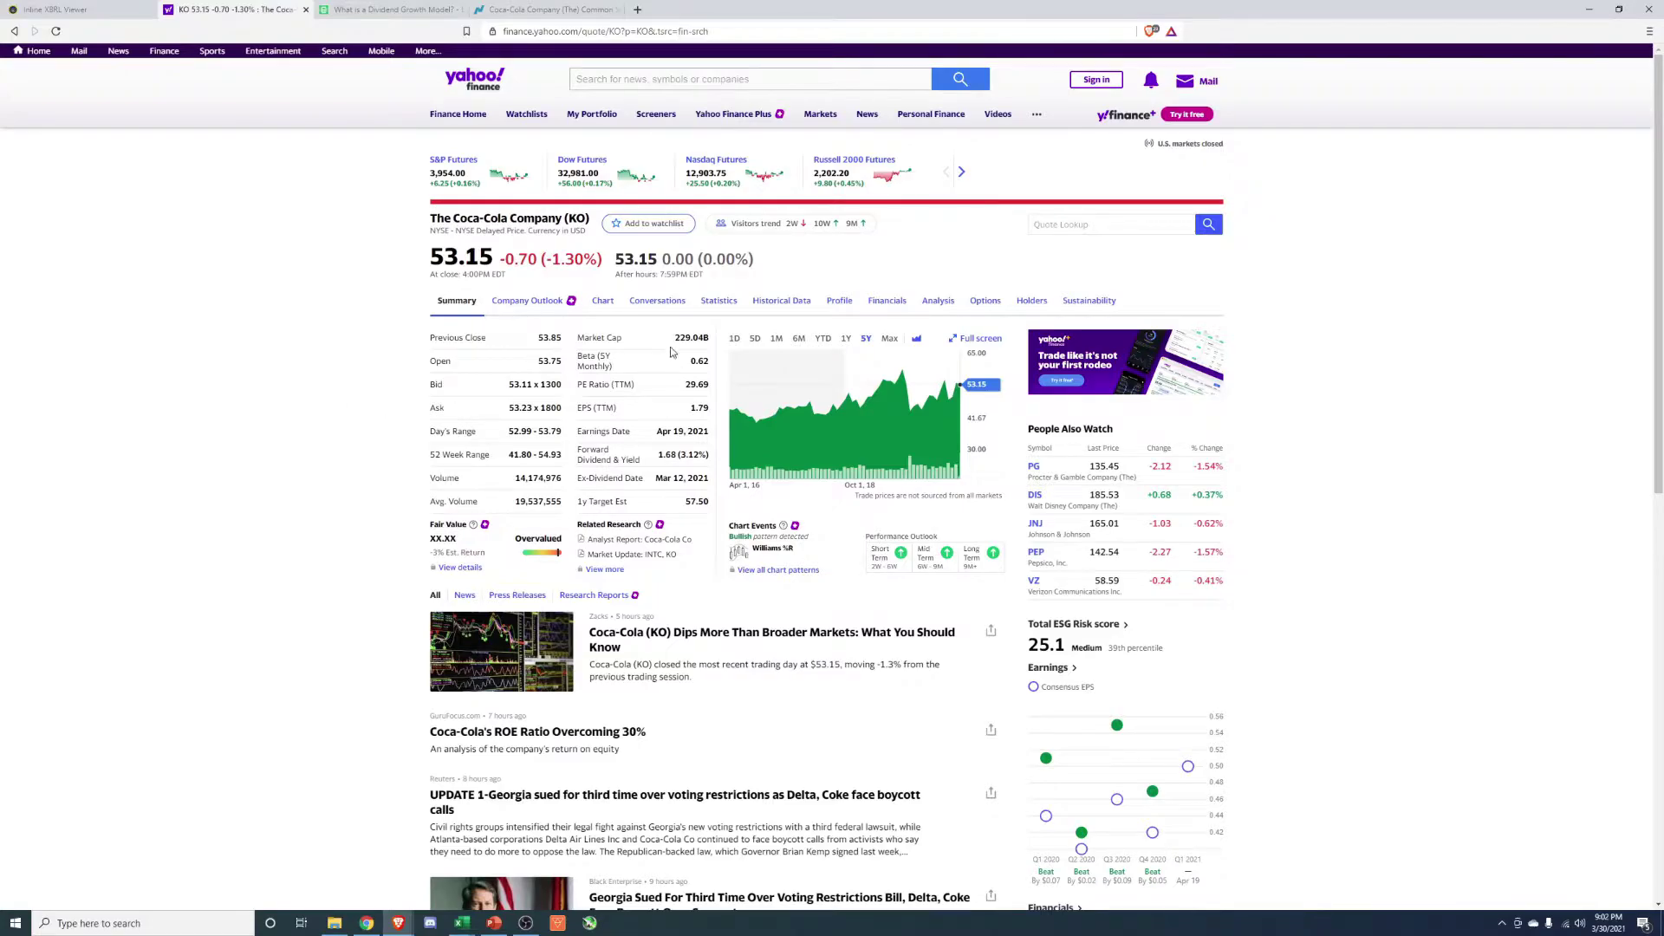
{"action": "mouse_move", "coordinate": [670, 351]}
{"action": "left_mouse_down"}
{"action": "mouse_move", "coordinate": [737, 339]}
{"action": "mouse_move", "coordinate": [694, 339]}
{"action": "left_mouse_up"}
{"action": "left_click", "coordinate": [682, 358]}
{"action": "left_click", "coordinate": [788, 345]}
{"action": "left_click", "coordinate": [1581, 7]}
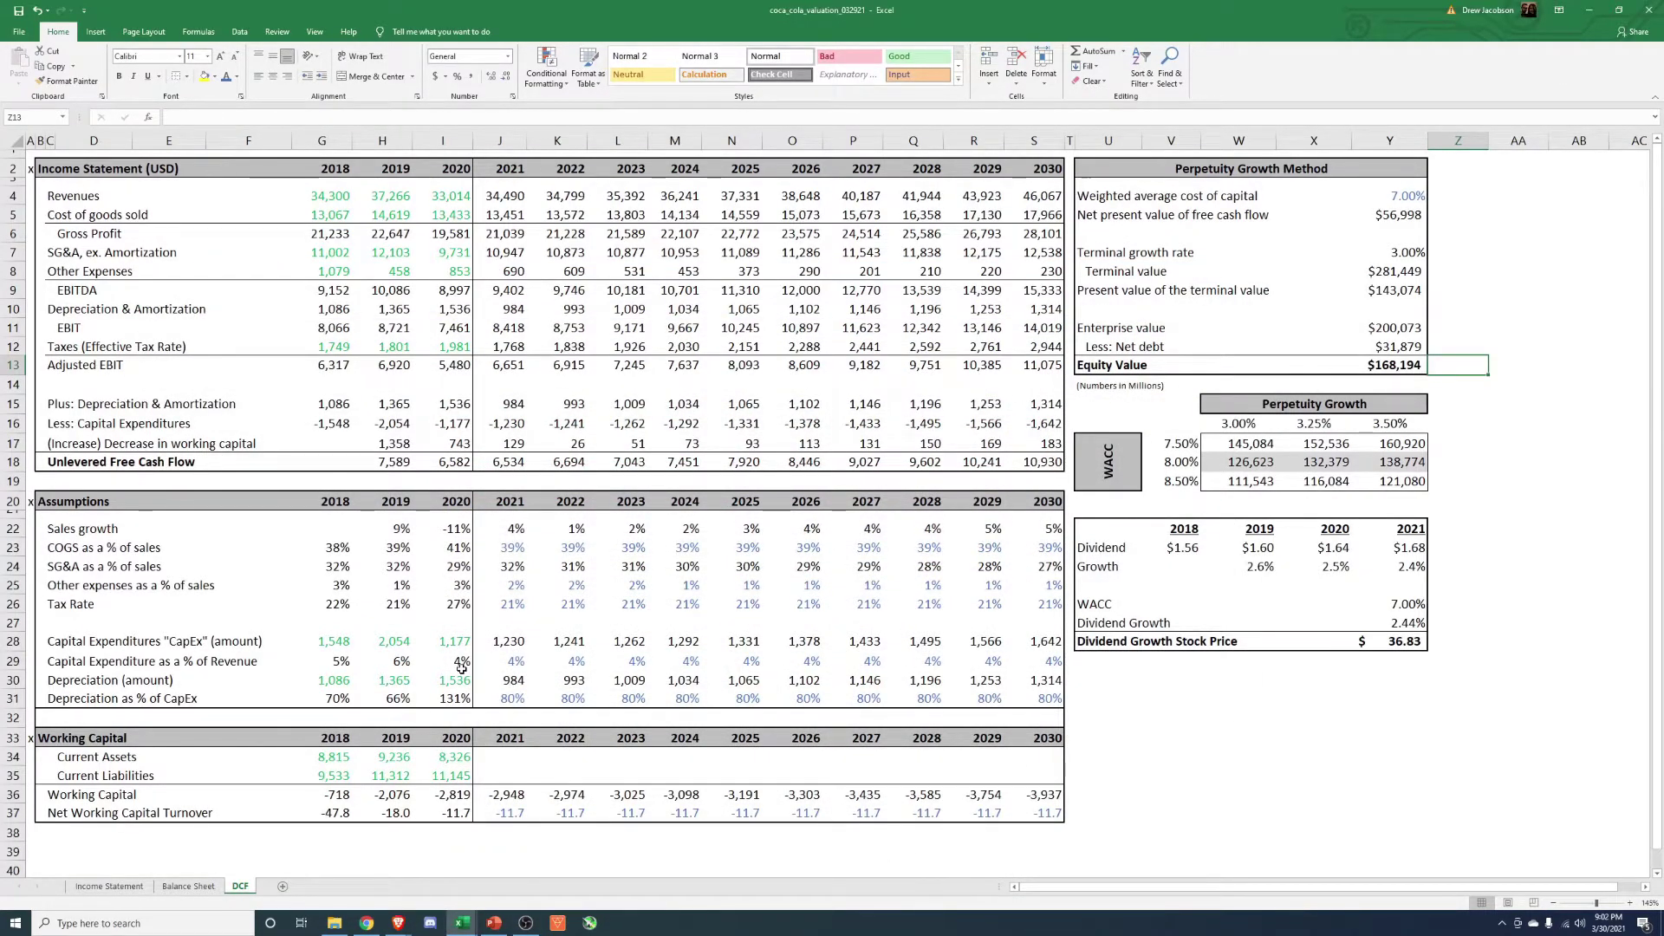
- On the Income Statement, change the 2021 Finished Product growth in I49 to =H49+0.02
{"action": "left_click", "coordinate": [394, 531]}
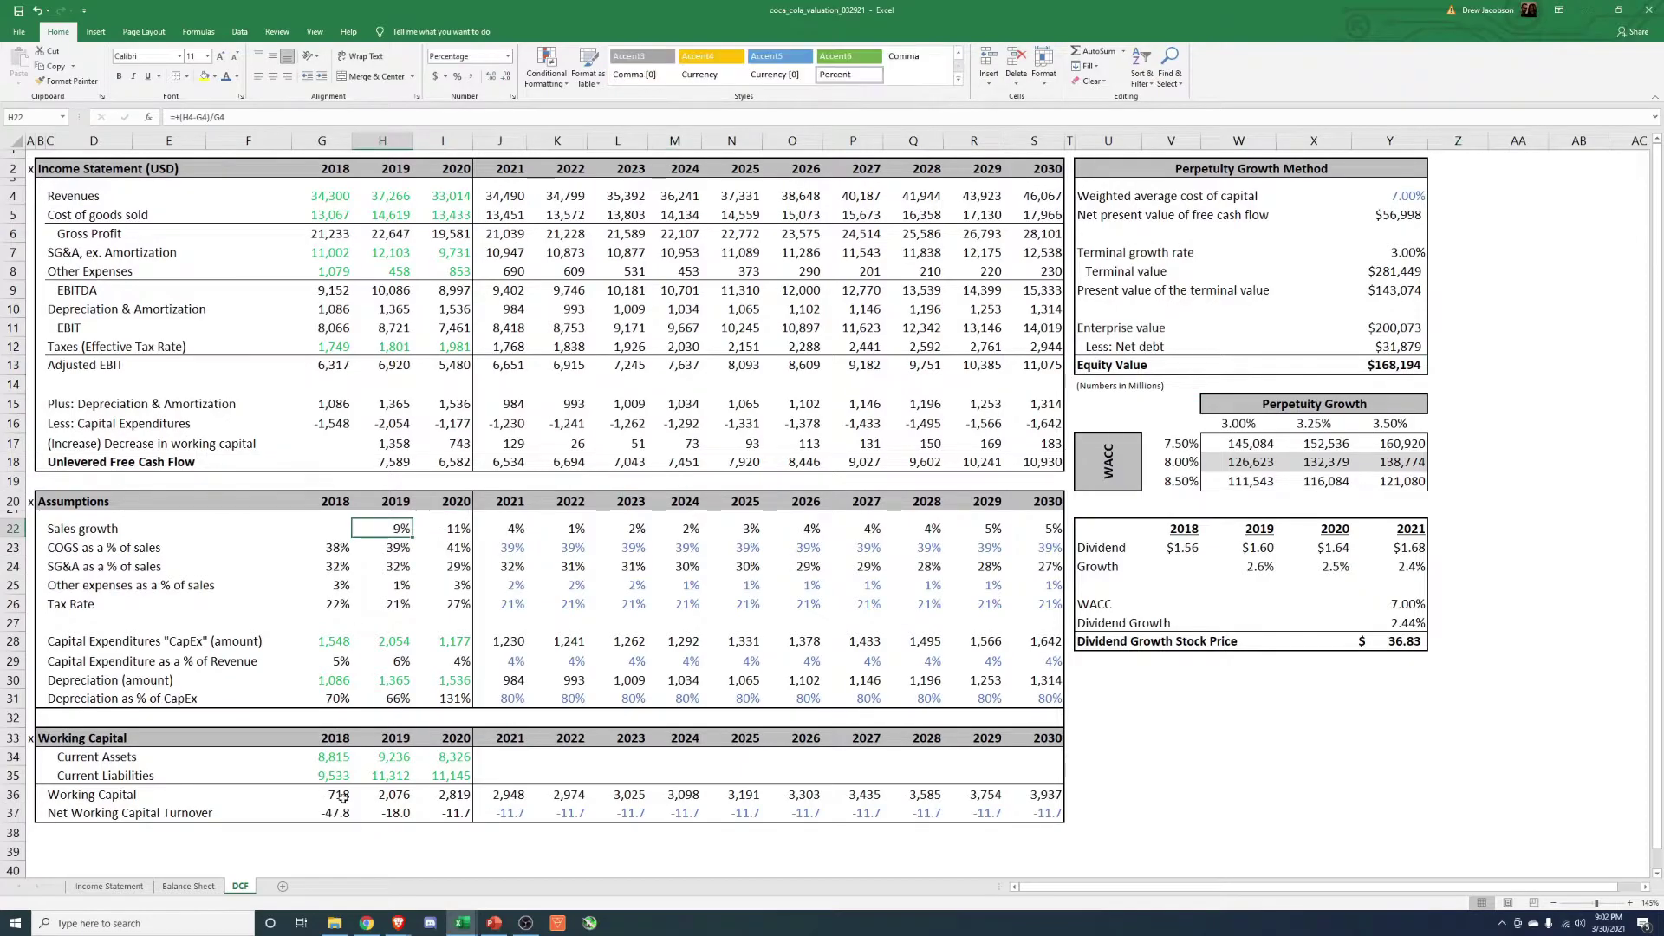
{"action": "left_click", "coordinate": [108, 886]}
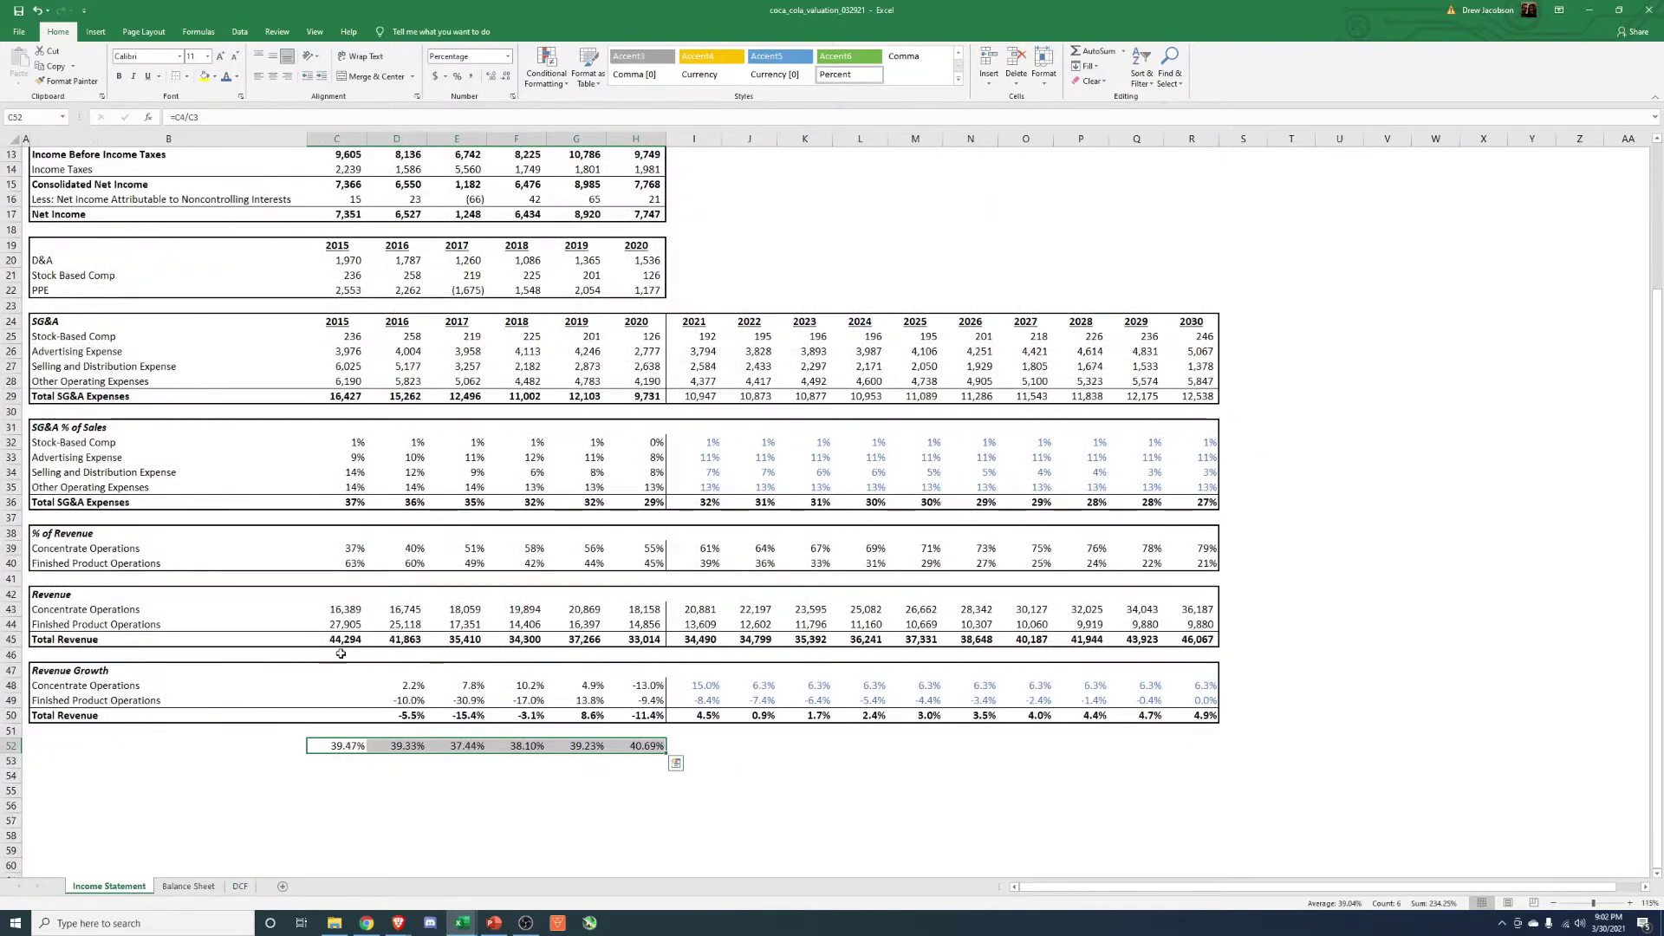
{"action": "left_click", "coordinate": [575, 803]}
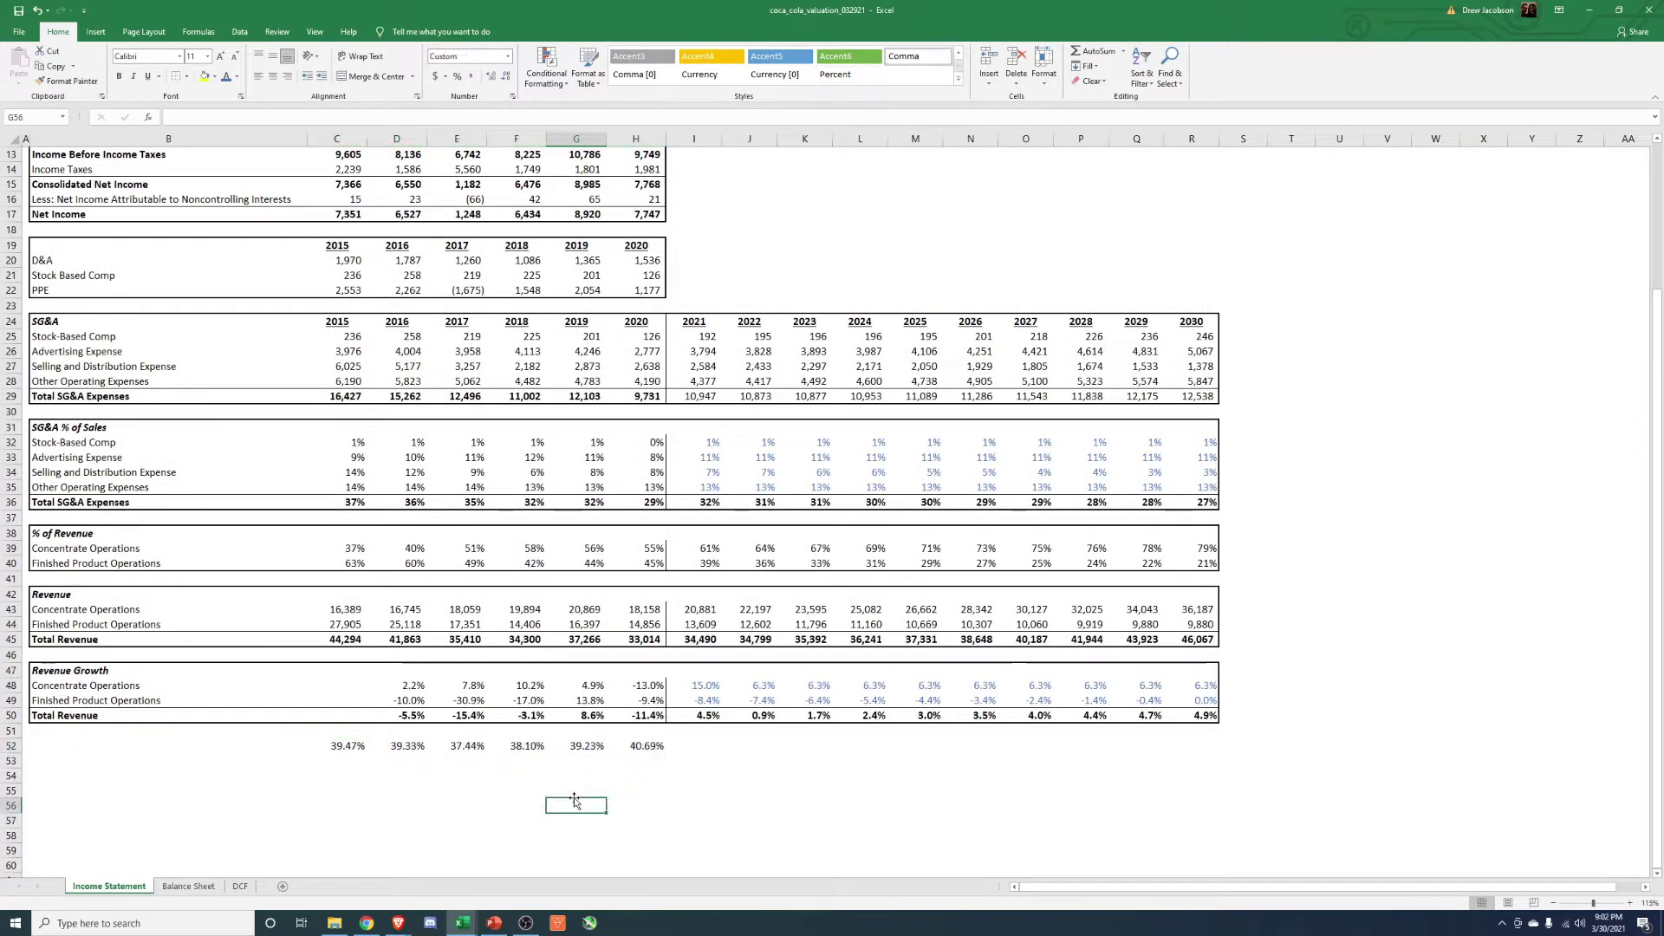
{"action": "key", "text": "Up"}
{"action": "key", "text": "Up"}
{"action": "key", "text": "Up"}
{"action": "key", "text": "Up"}
{"action": "key", "text": "Up"}
{"action": "key", "text": "Up"}
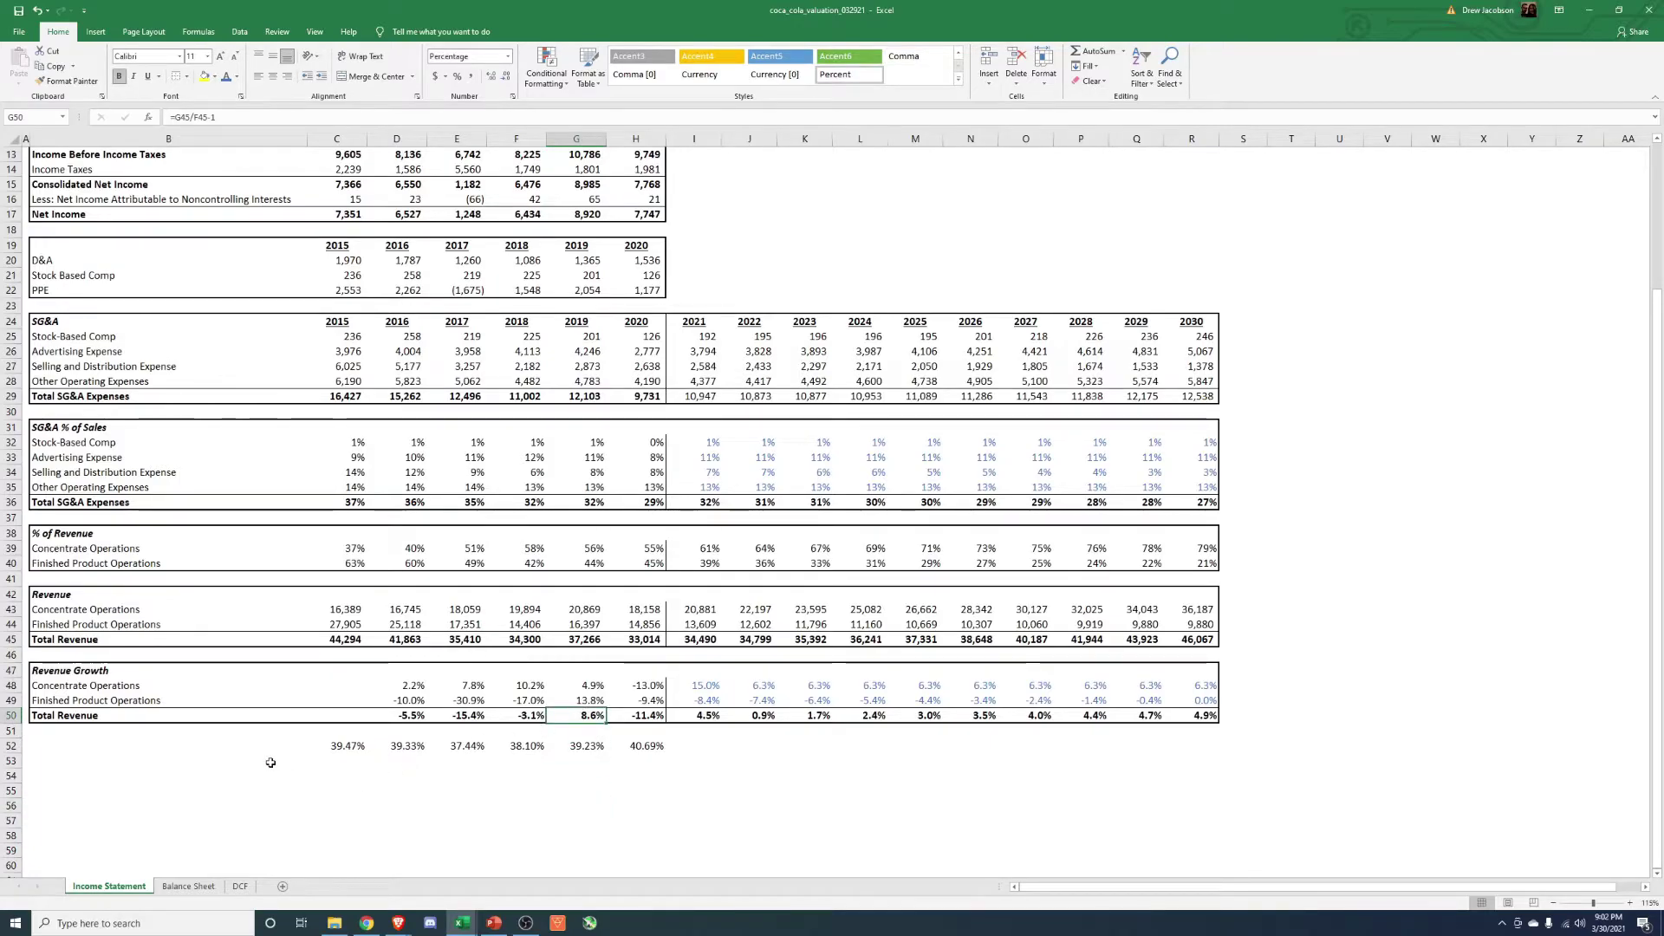
{"action": "left_click", "coordinate": [715, 702]}
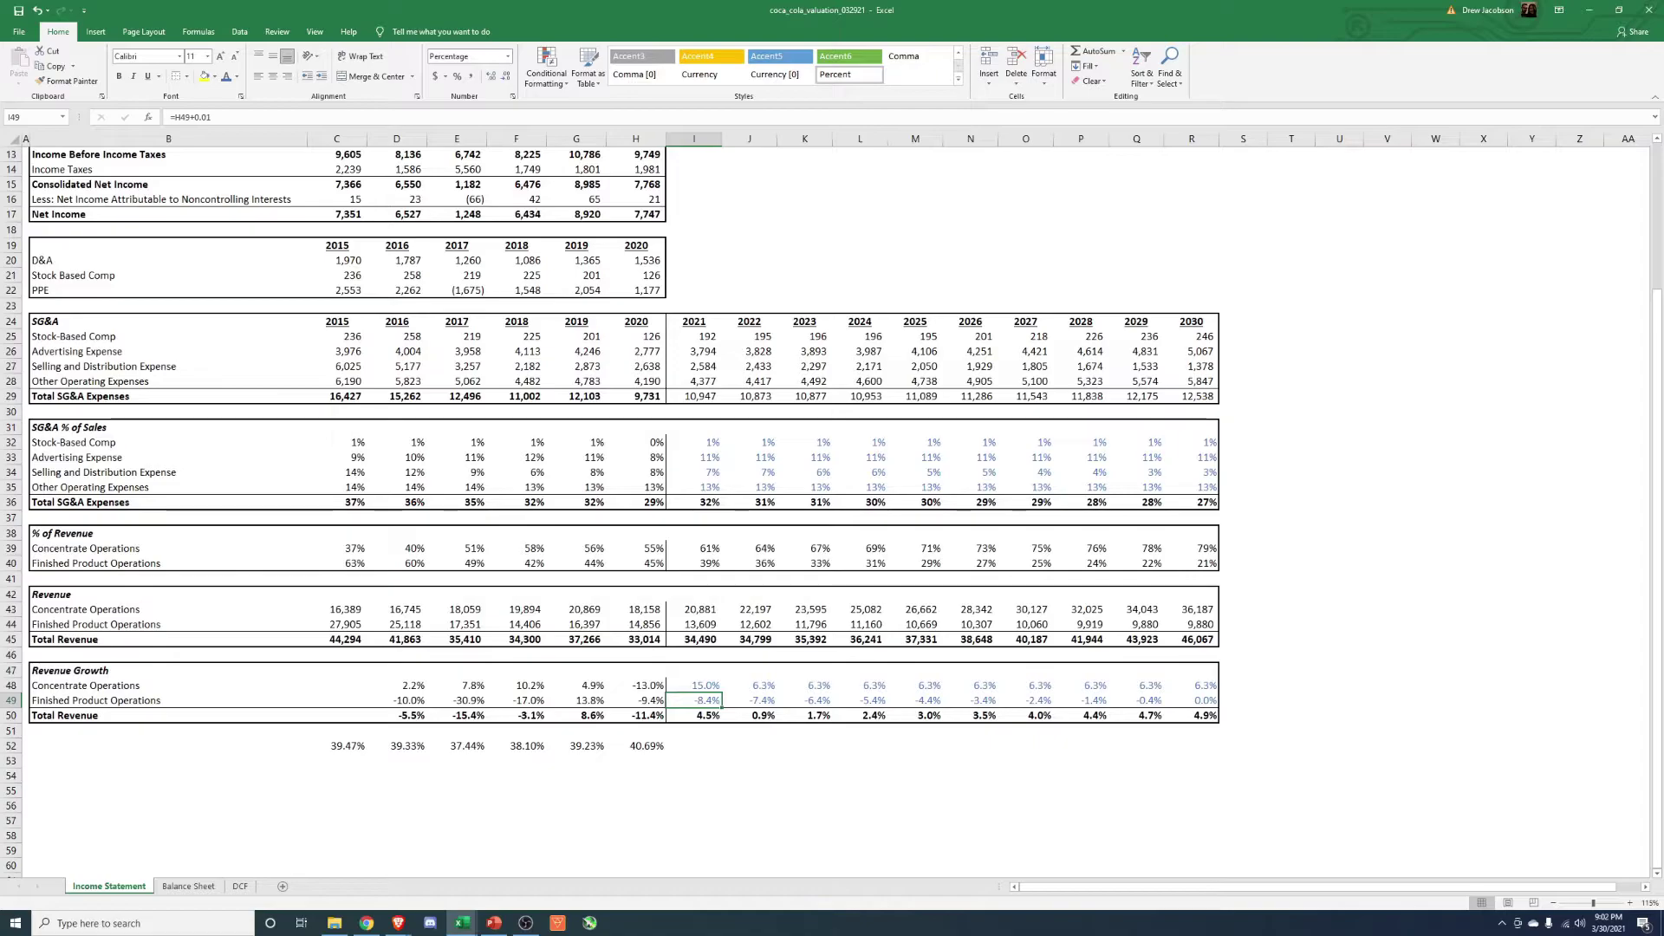
{"action": "key", "text": "F2"}
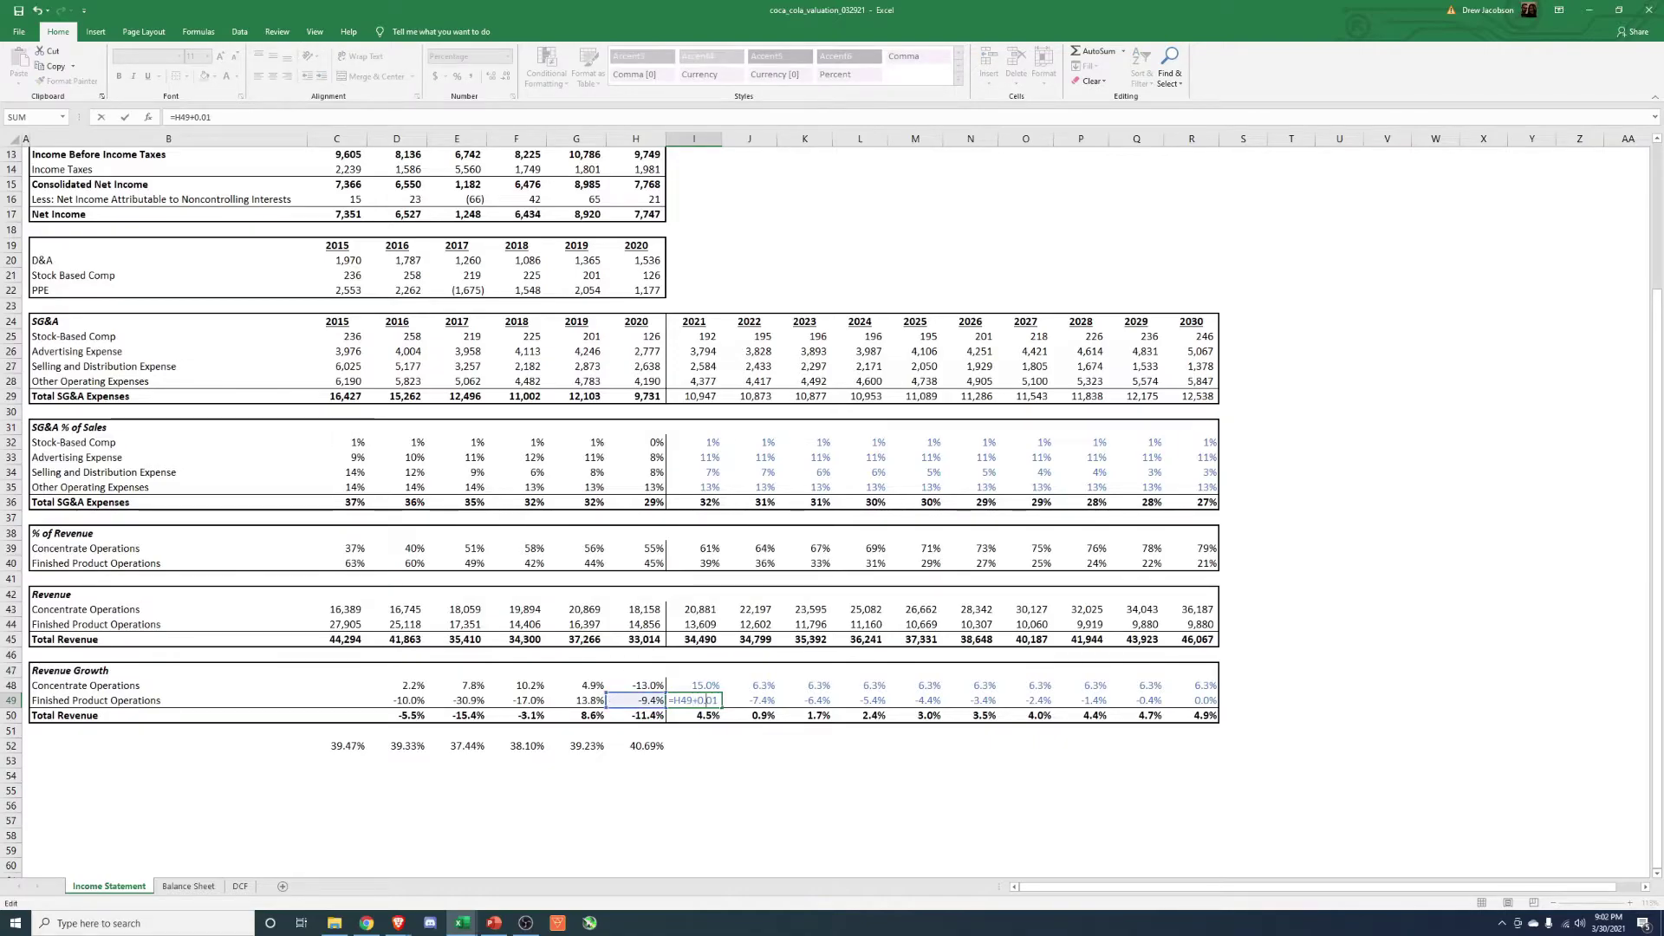
{"action": "key", "text": "BackSpace"}
{"action": "type", "text": "2"}
{"action": "key", "text": "ctrl+Return"}
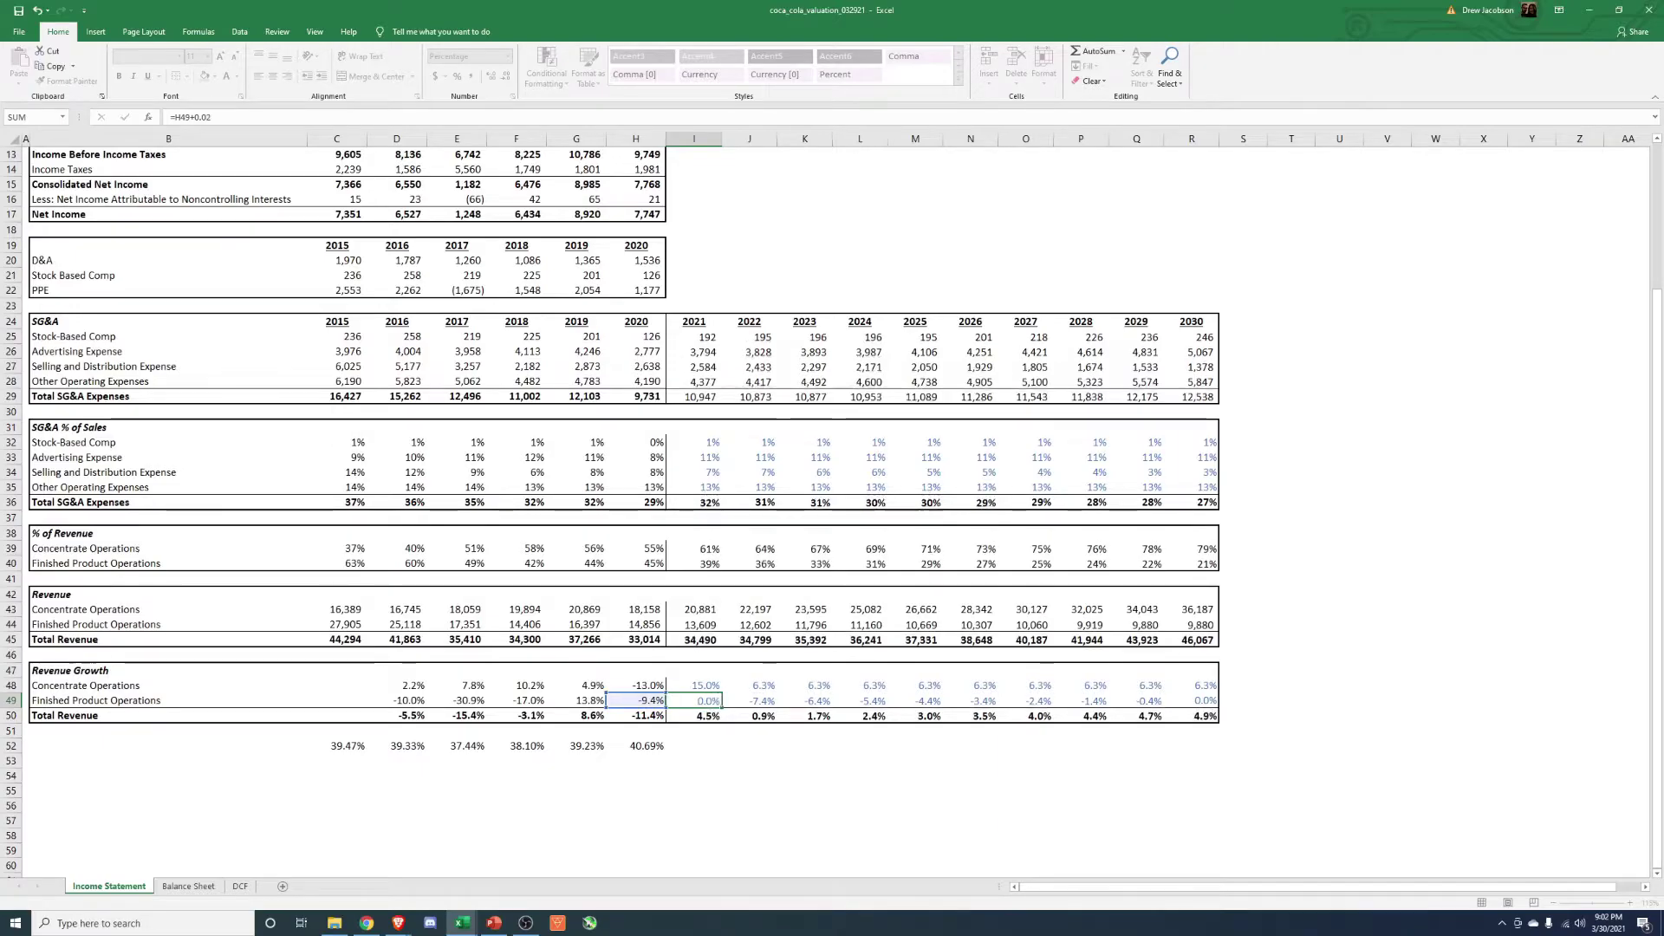
- Paste the formula as formulas-only into J49:R49, so growth climbs to 10.6% by 2030
{"action": "key", "text": "ctrl+c"}
{"action": "key", "text": "Right"}
{"action": "key", "text": "shift+Right"}
{"action": "key", "text": "shift+Right"}
{"action": "key", "text": "shift+Right"}
{"action": "key", "text": "shift+Right"}
{"action": "key", "text": "shift+Right"}
{"action": "key", "text": "shift+Right"}
{"action": "key", "text": "shift+Right"}
{"action": "key", "text": "shift+Right"}
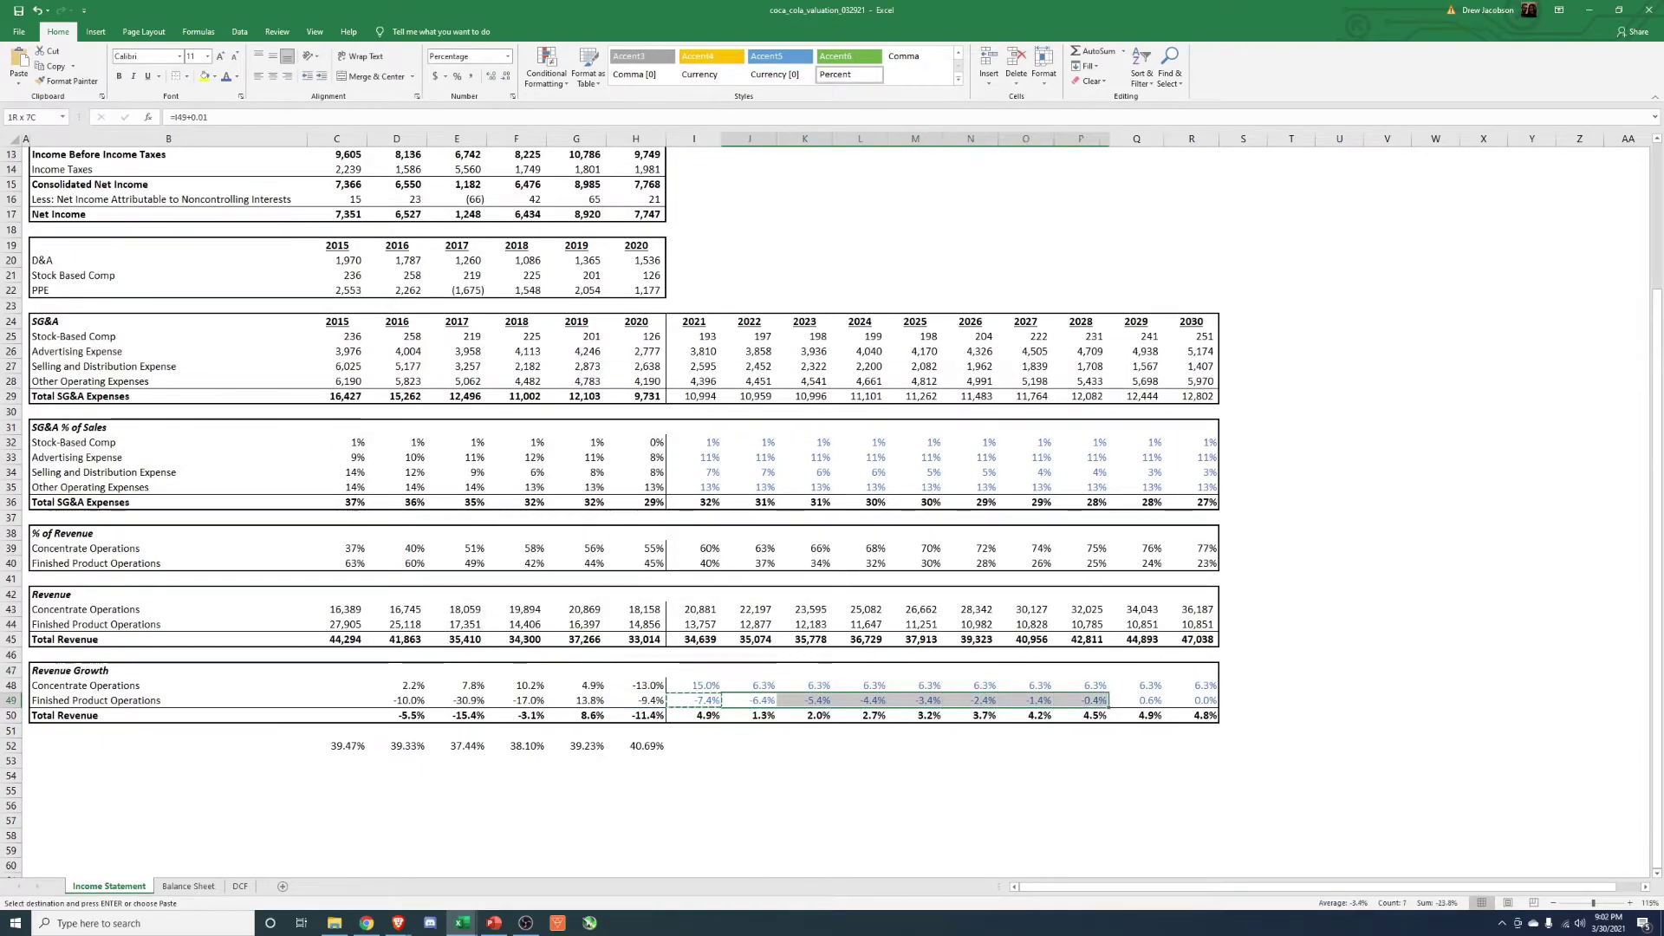
{"action": "key", "text": "alt+e"}
{"action": "key", "text": "s"}
{"action": "key", "text": "f"}
{"action": "key", "text": "Return"}
{"action": "key", "text": "Right"}
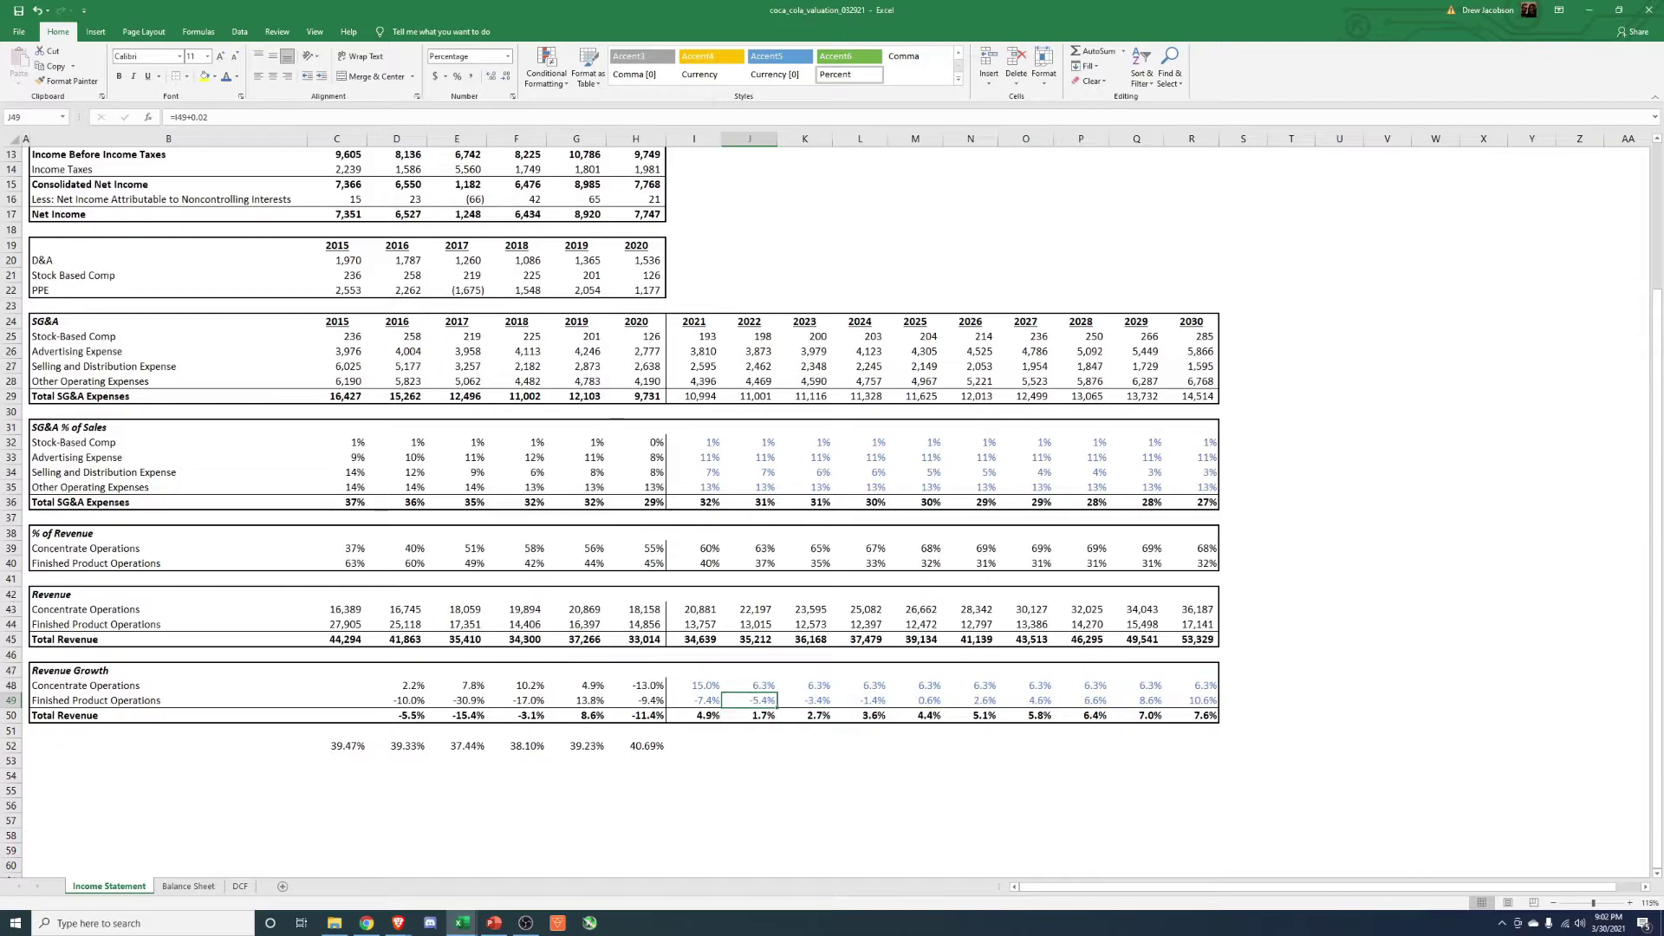
{"action": "key", "text": "Right"}
{"action": "key", "text": "Right"}
{"action": "key", "text": "Right"}
{"action": "key", "text": "Right"}
{"action": "key", "text": "Right"}
{"action": "key", "text": "Right"}
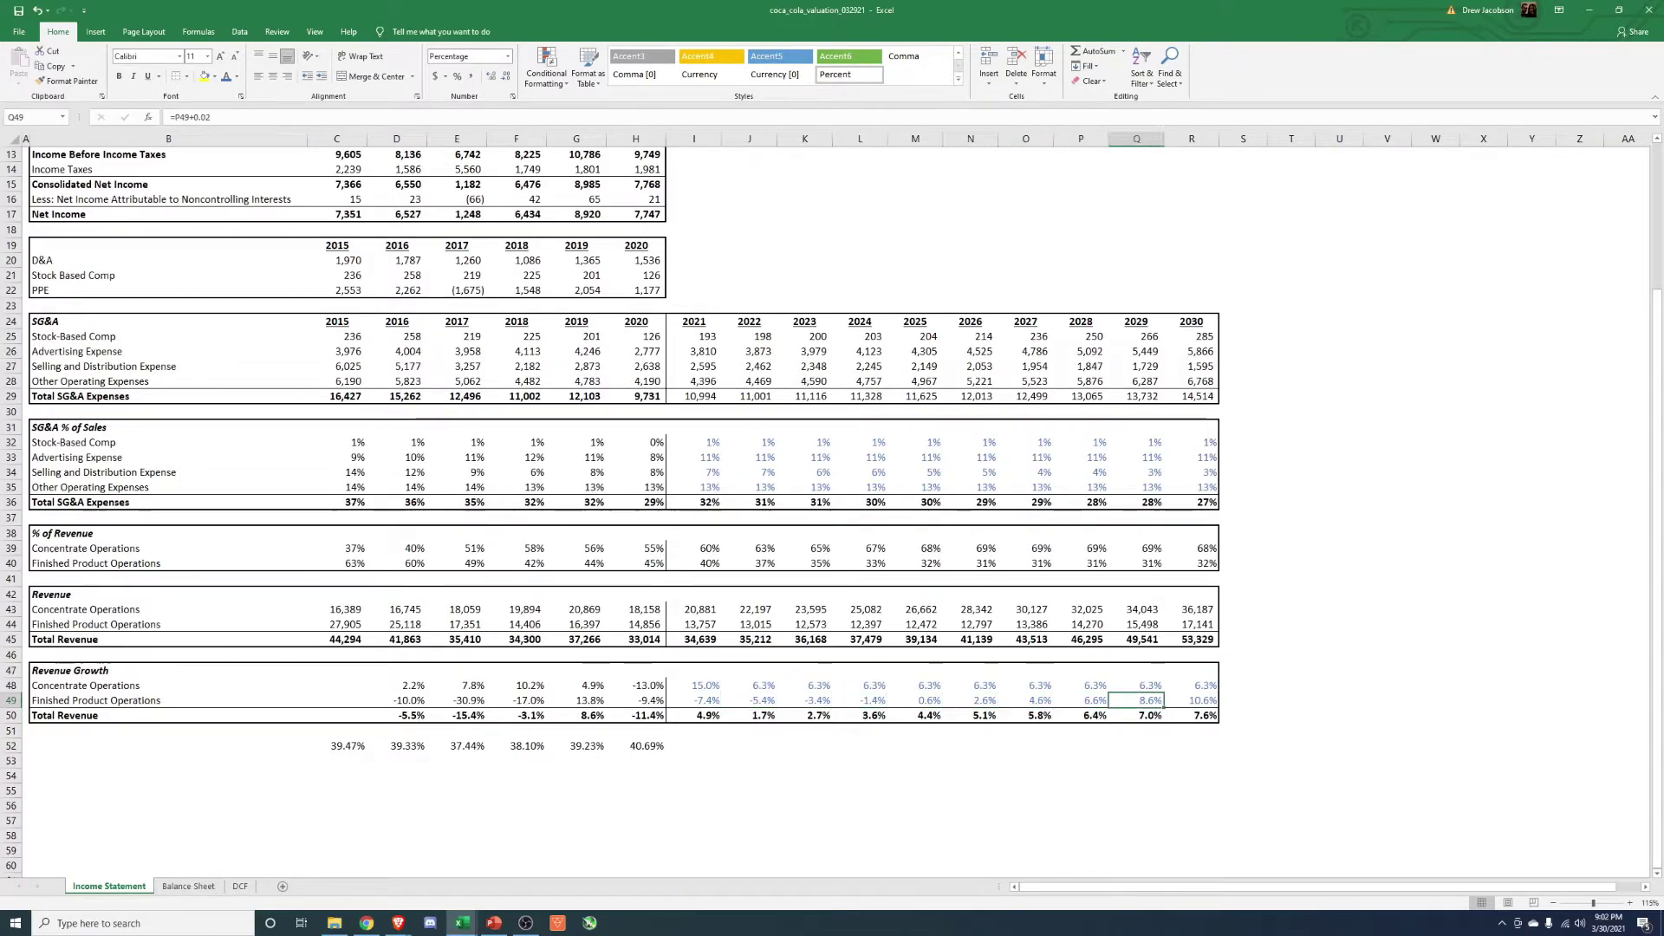
{"action": "key", "text": "Up"}
{"action": "key", "text": "Up"}
{"action": "key", "text": "Up"}
{"action": "key", "text": "Up"}
{"action": "key", "text": "Up"}
{"action": "key", "text": "Right"}
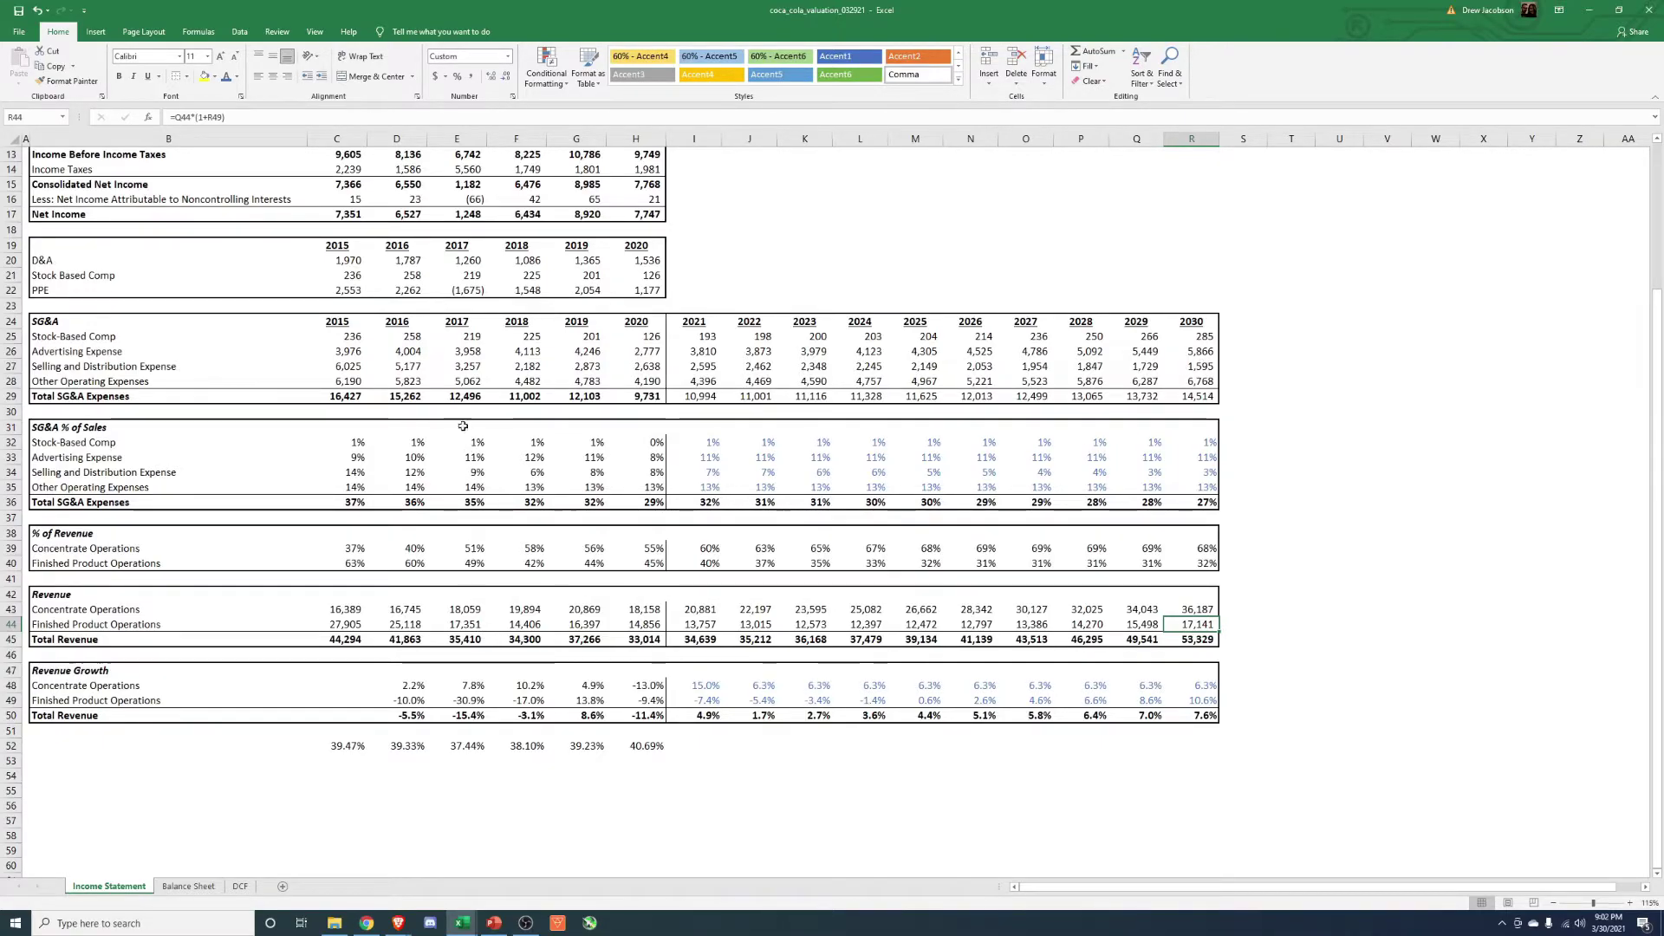
- Enter trial Selling and Distribution shares in row 34, ending with 7% for 2030 in R34
{"action": "left_click", "coordinate": [460, 368]}
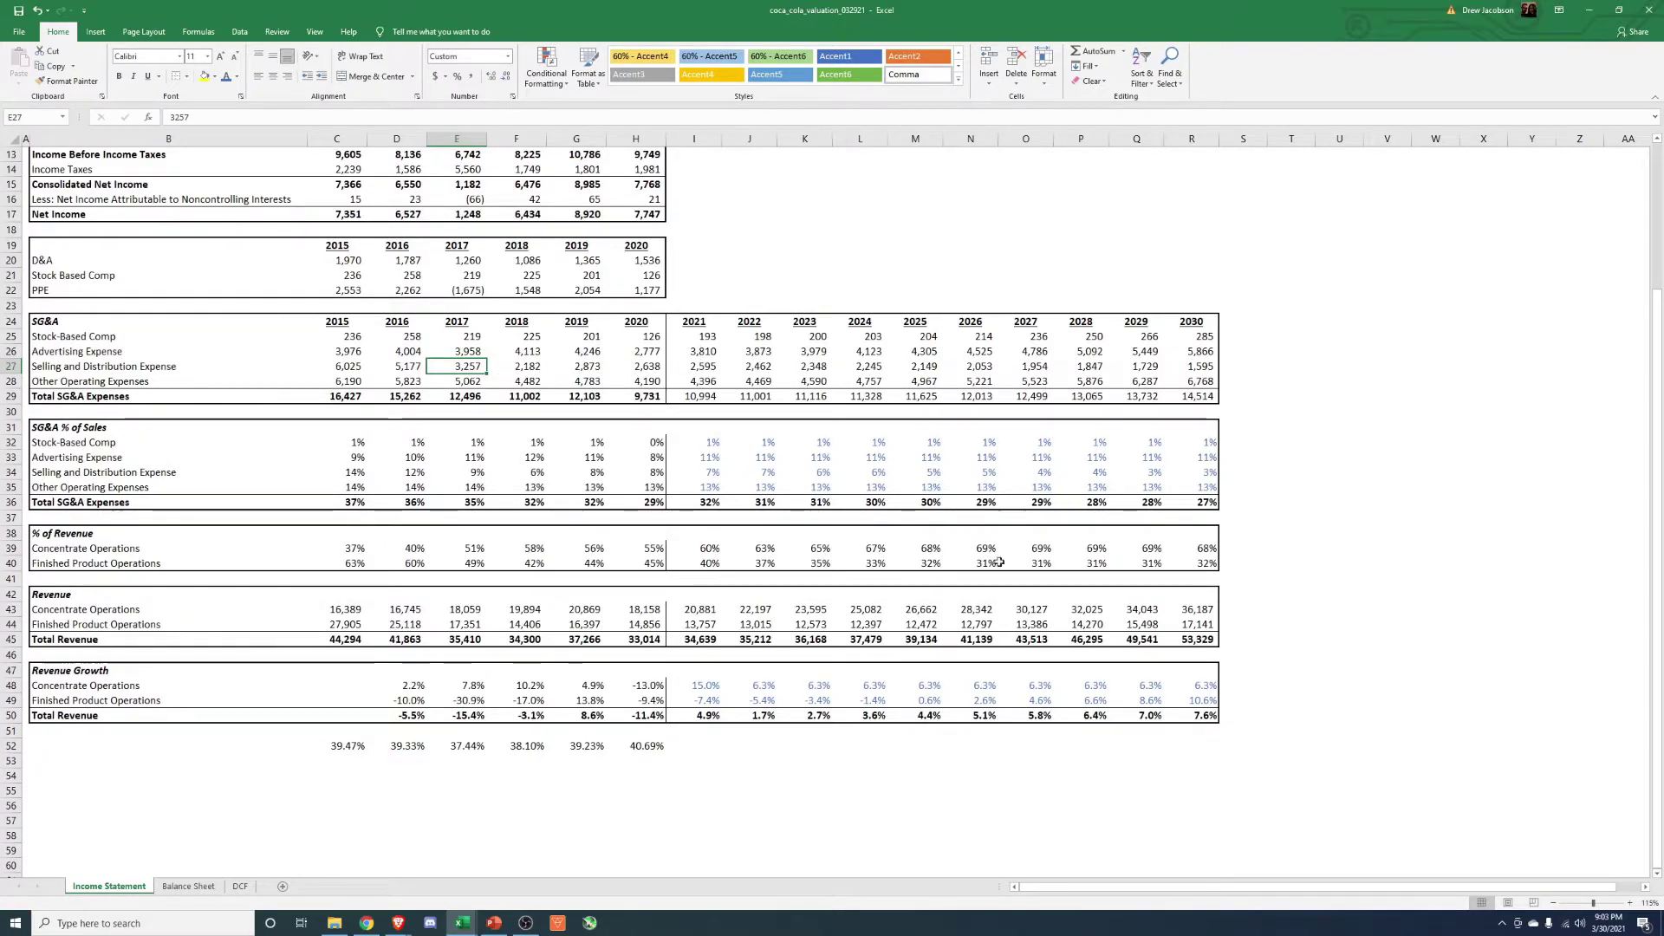
{"action": "left_click", "coordinate": [982, 368]}
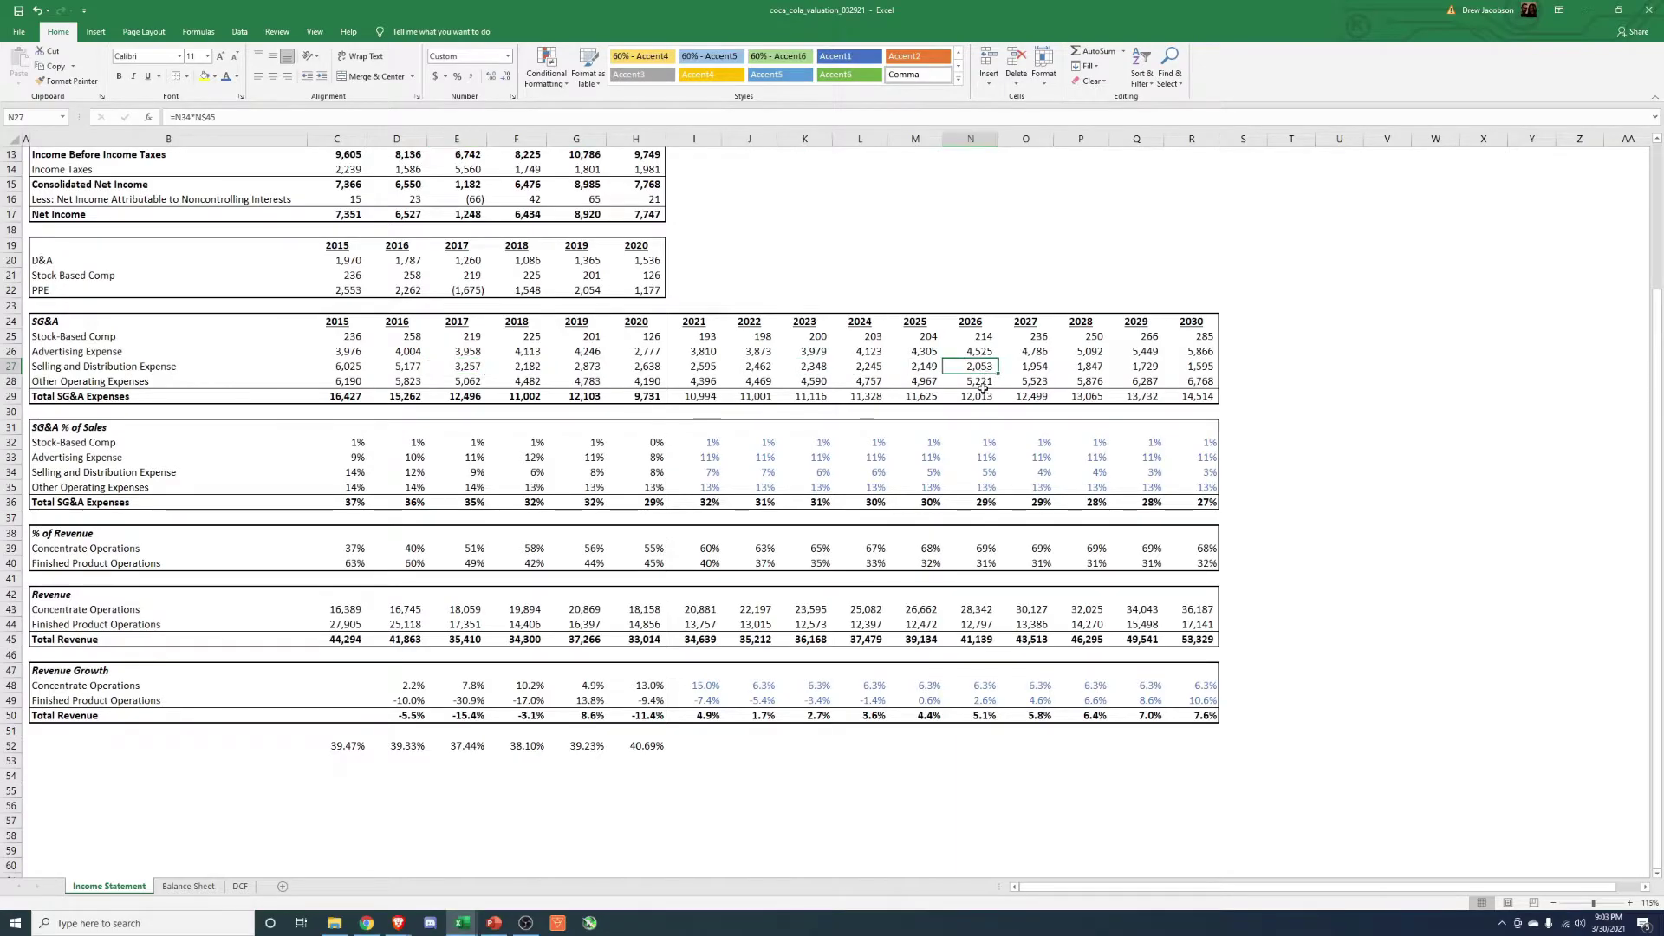
{"action": "left_click", "coordinate": [985, 471]}
{"action": "type", "text": "7%"}
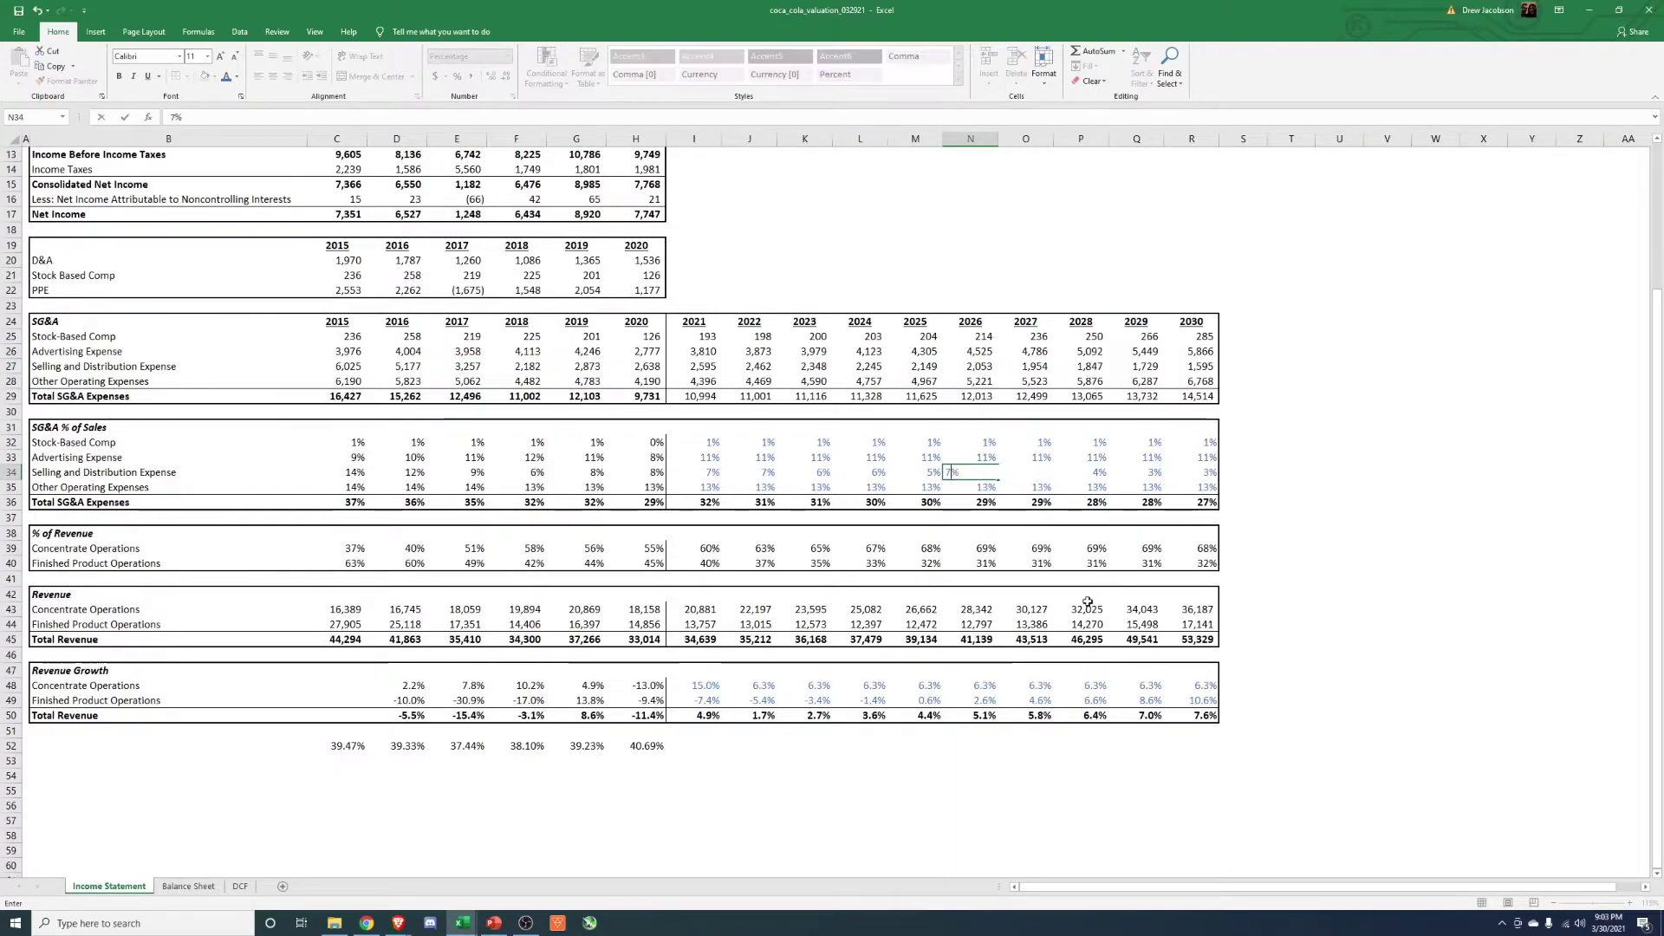
{"action": "key", "text": "Tab"}
{"action": "key", "text": "Tab"}
{"action": "type", "text": "8%"}
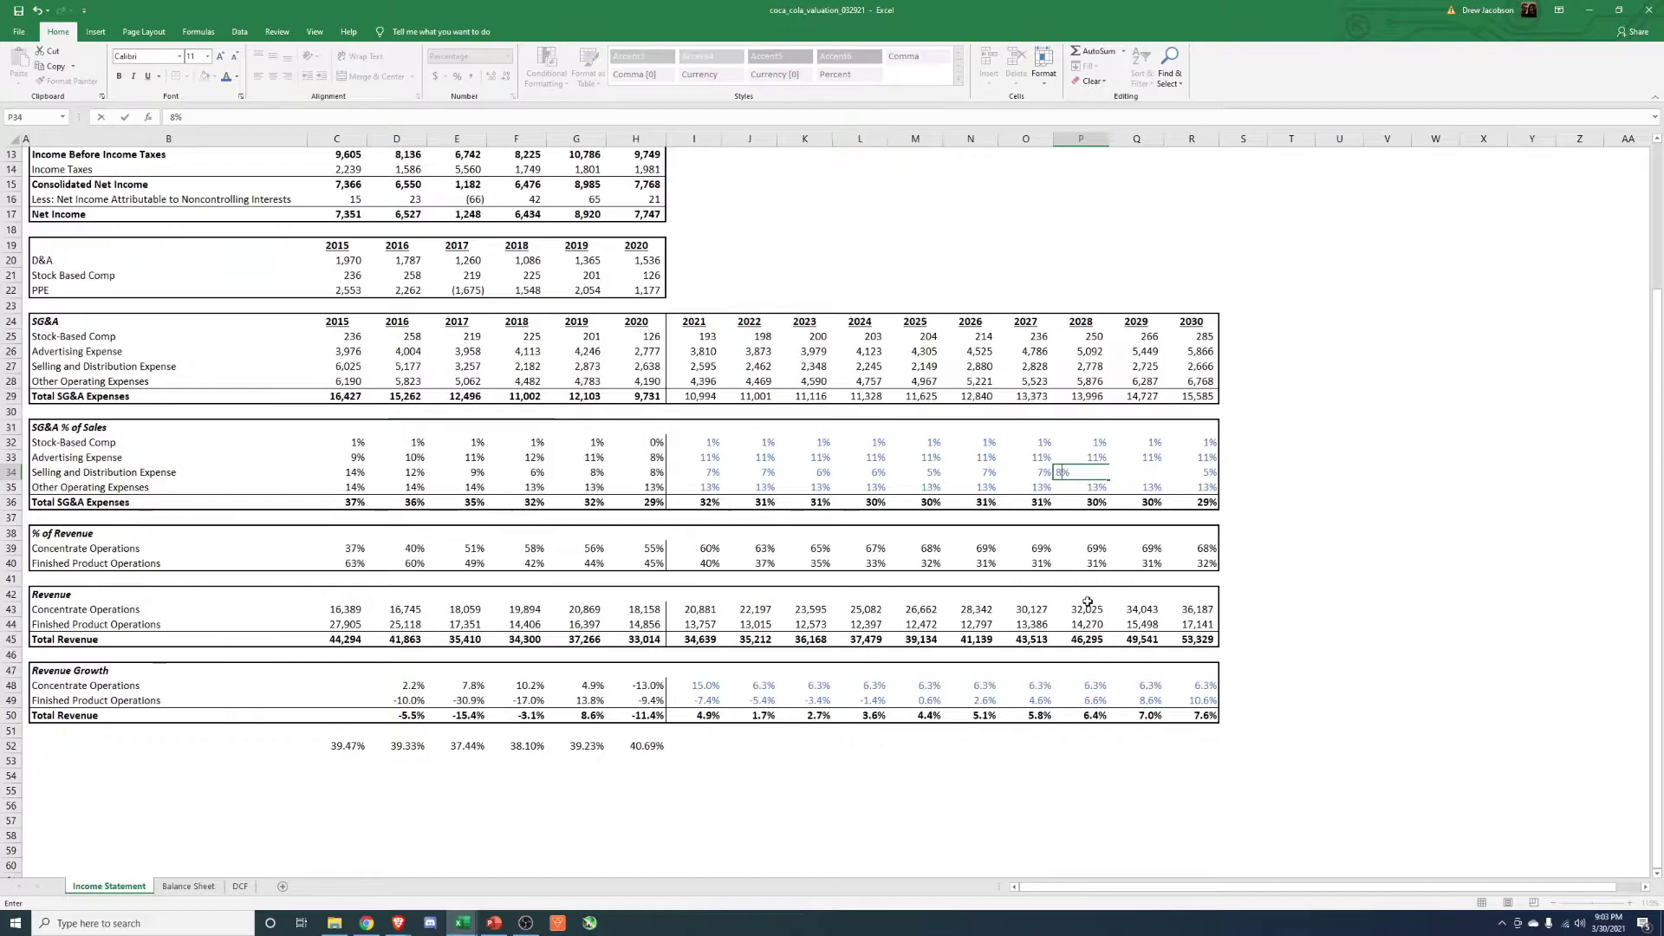
{"action": "key", "text": "Tab"}
{"action": "key", "text": "Tab"}
{"action": "type", "text": "8%"}
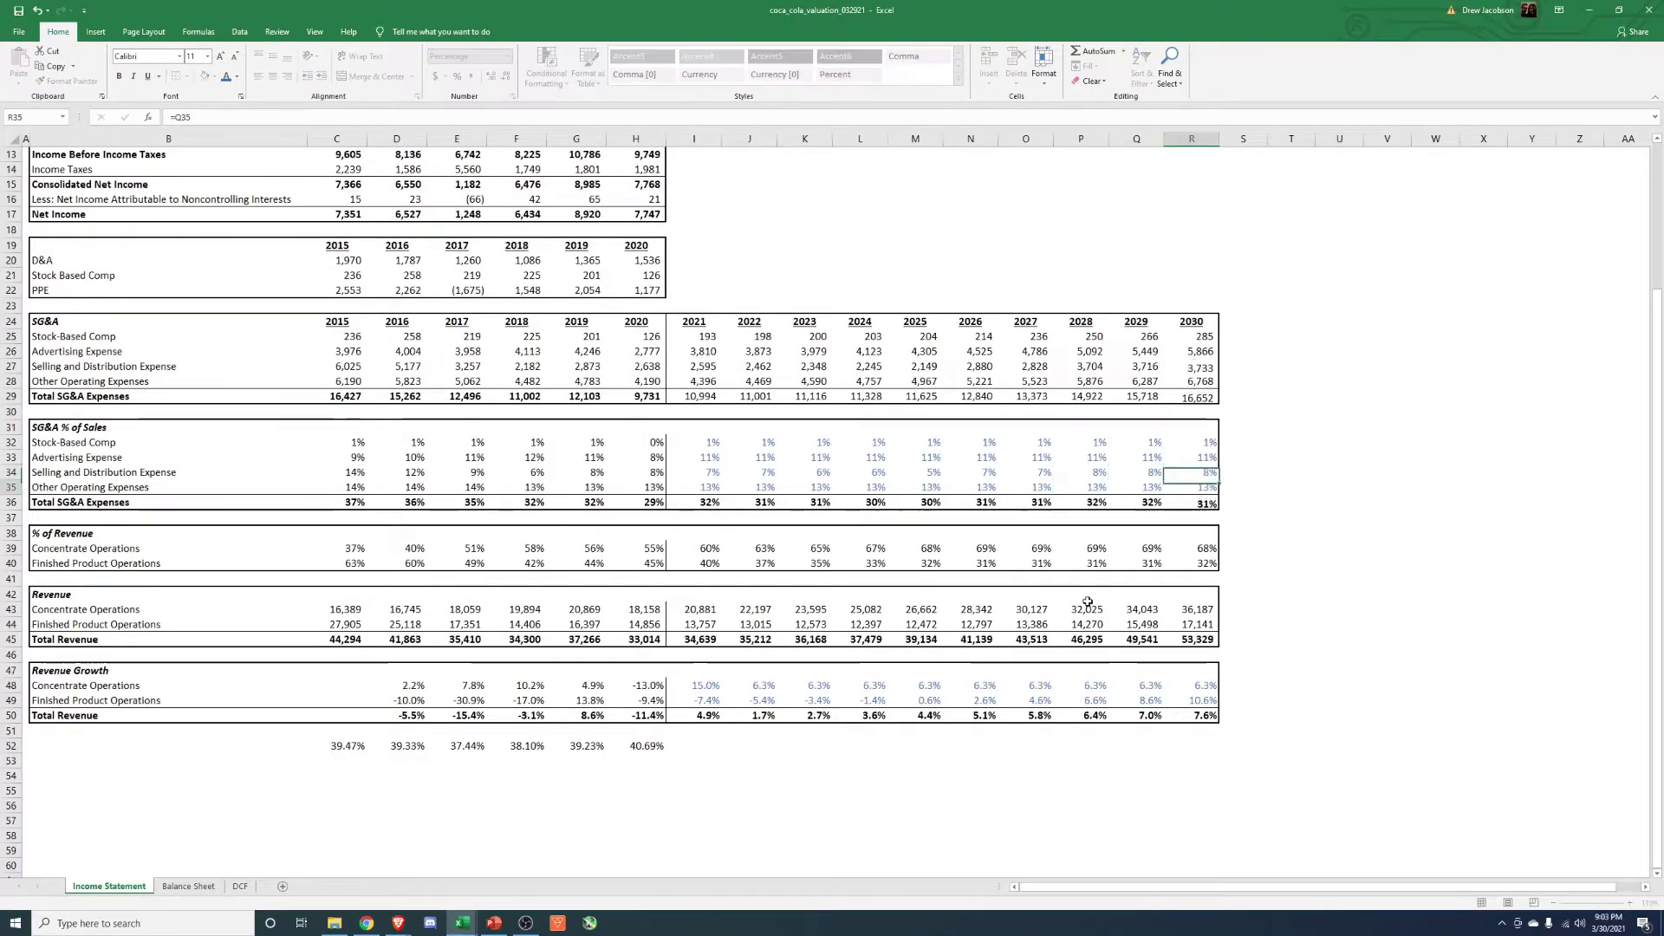
{"action": "key", "text": "ctrl+Return"}
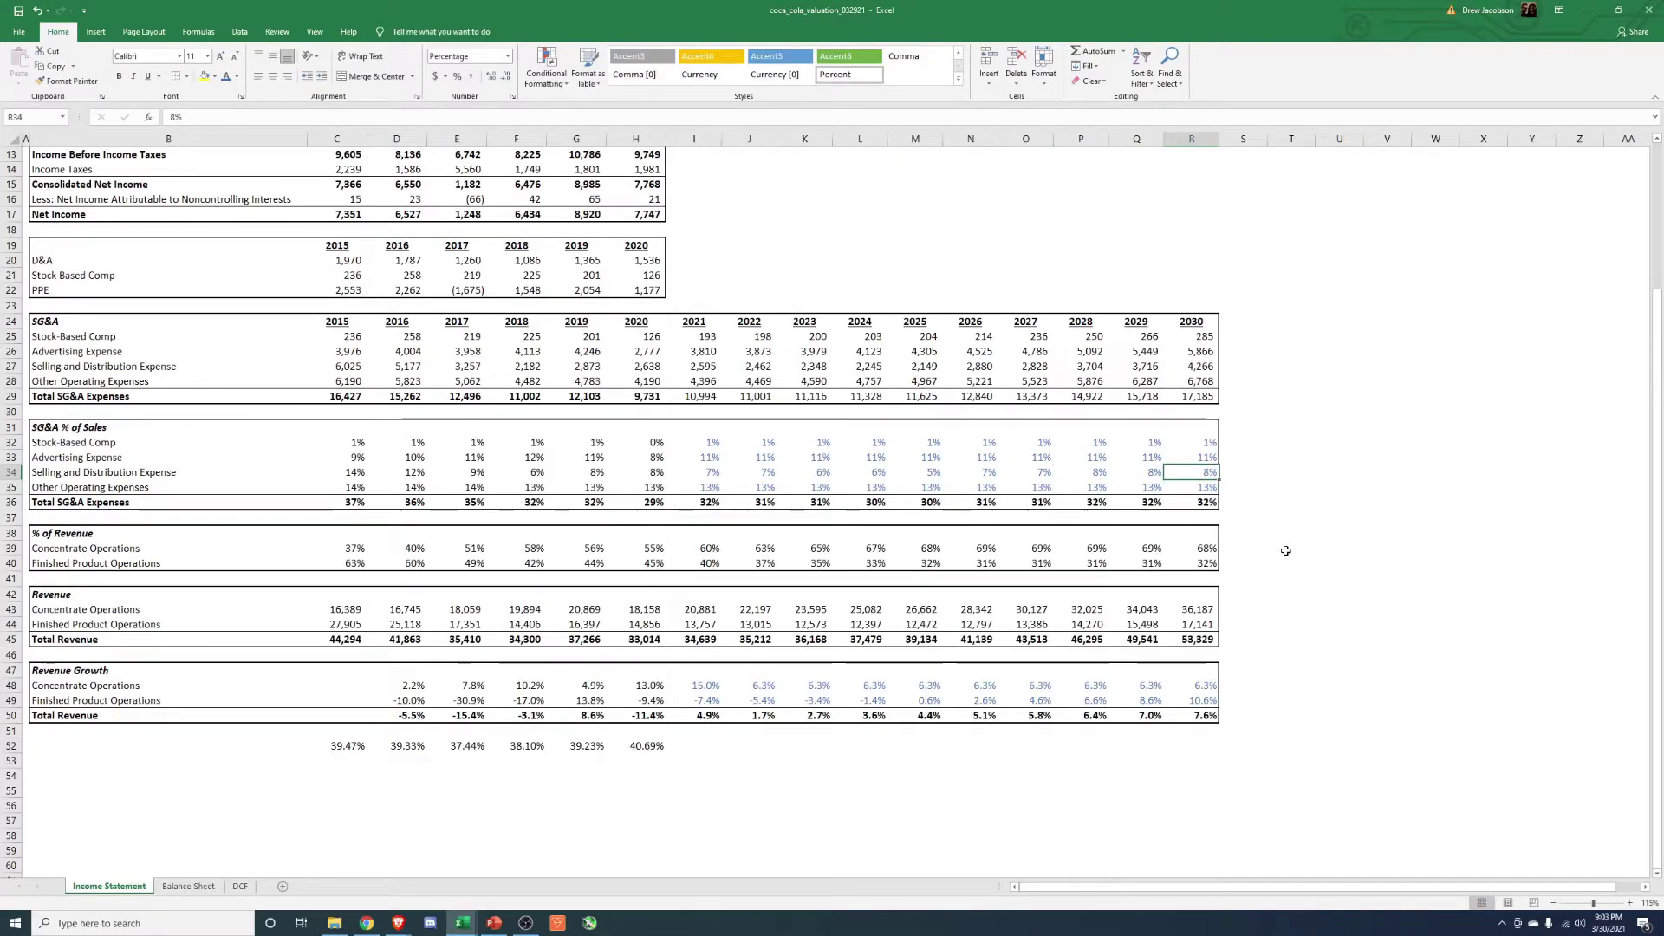
{"action": "type", "text": "7%"}
{"action": "key", "text": "Return"}
- Set the 2026–2029 Selling and Distribution share of sales (N34:Q34) to 6% each
{"action": "key", "text": "Up"}
{"action": "key", "text": "Up"}
{"action": "key", "text": "Up"}
{"action": "key", "text": "Up"}
{"action": "key", "text": "Up"}
{"action": "key", "text": "Up"}
{"action": "key", "text": "Up"}
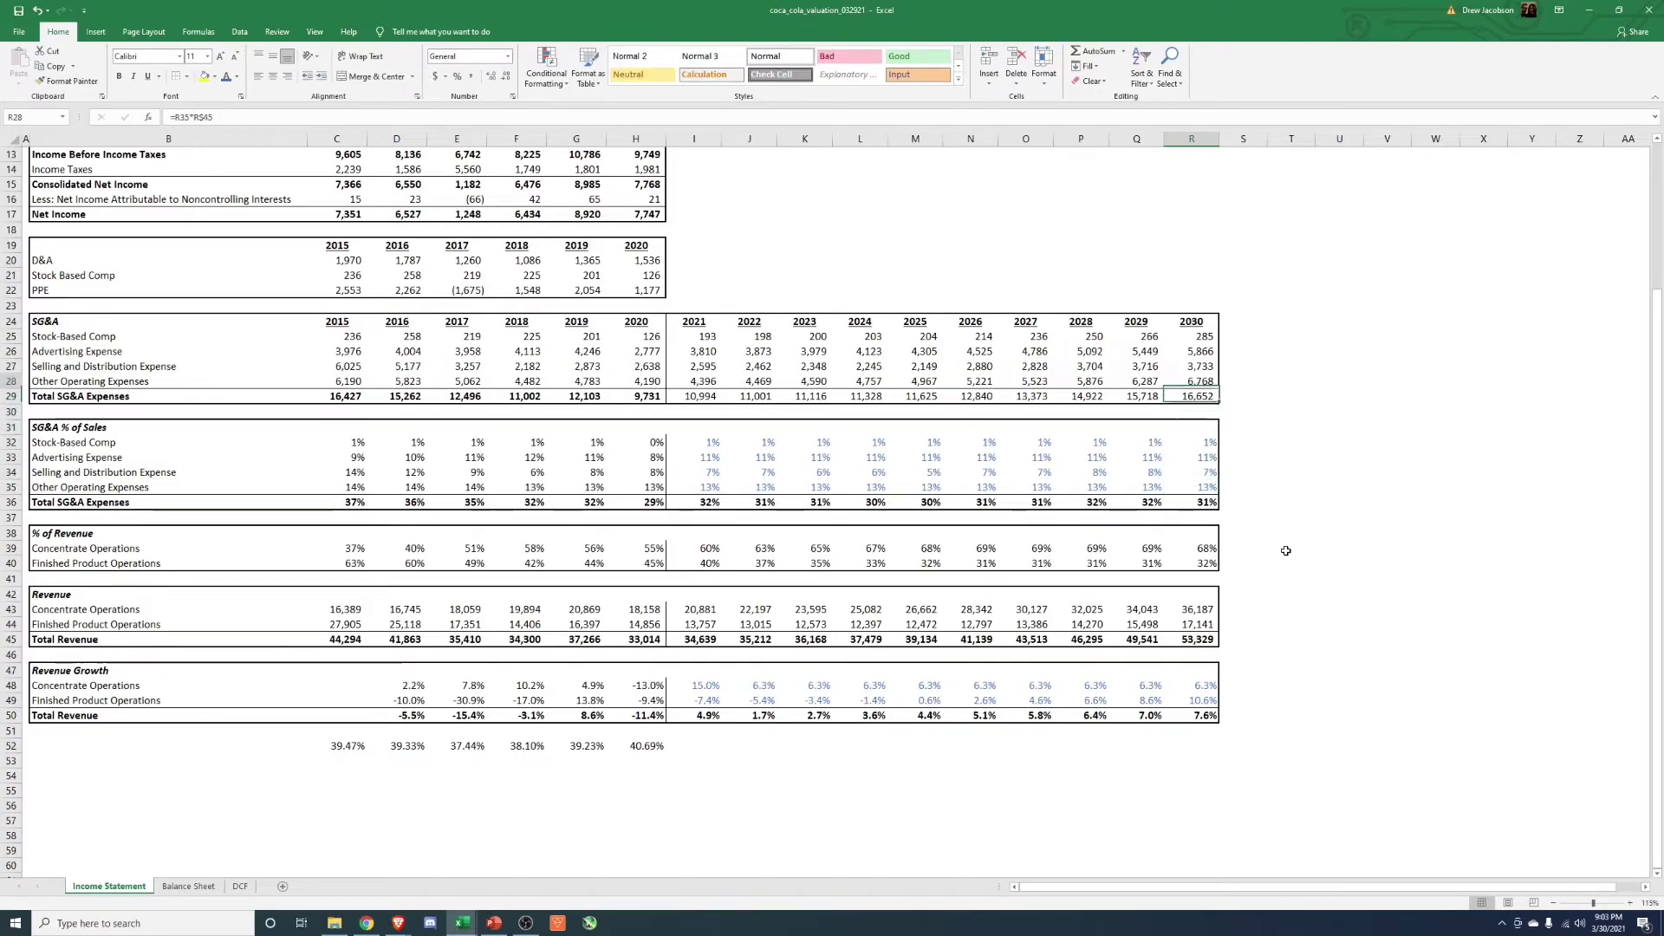
{"action": "key", "text": "Left"}
{"action": "key", "text": "Down"}
{"action": "key", "text": "Down"}
{"action": "key", "text": "Down"}
{"action": "key", "text": "Down"}
{"action": "key", "text": "Down"}
{"action": "key", "text": "Down"}
{"action": "type", "text": "6%"}
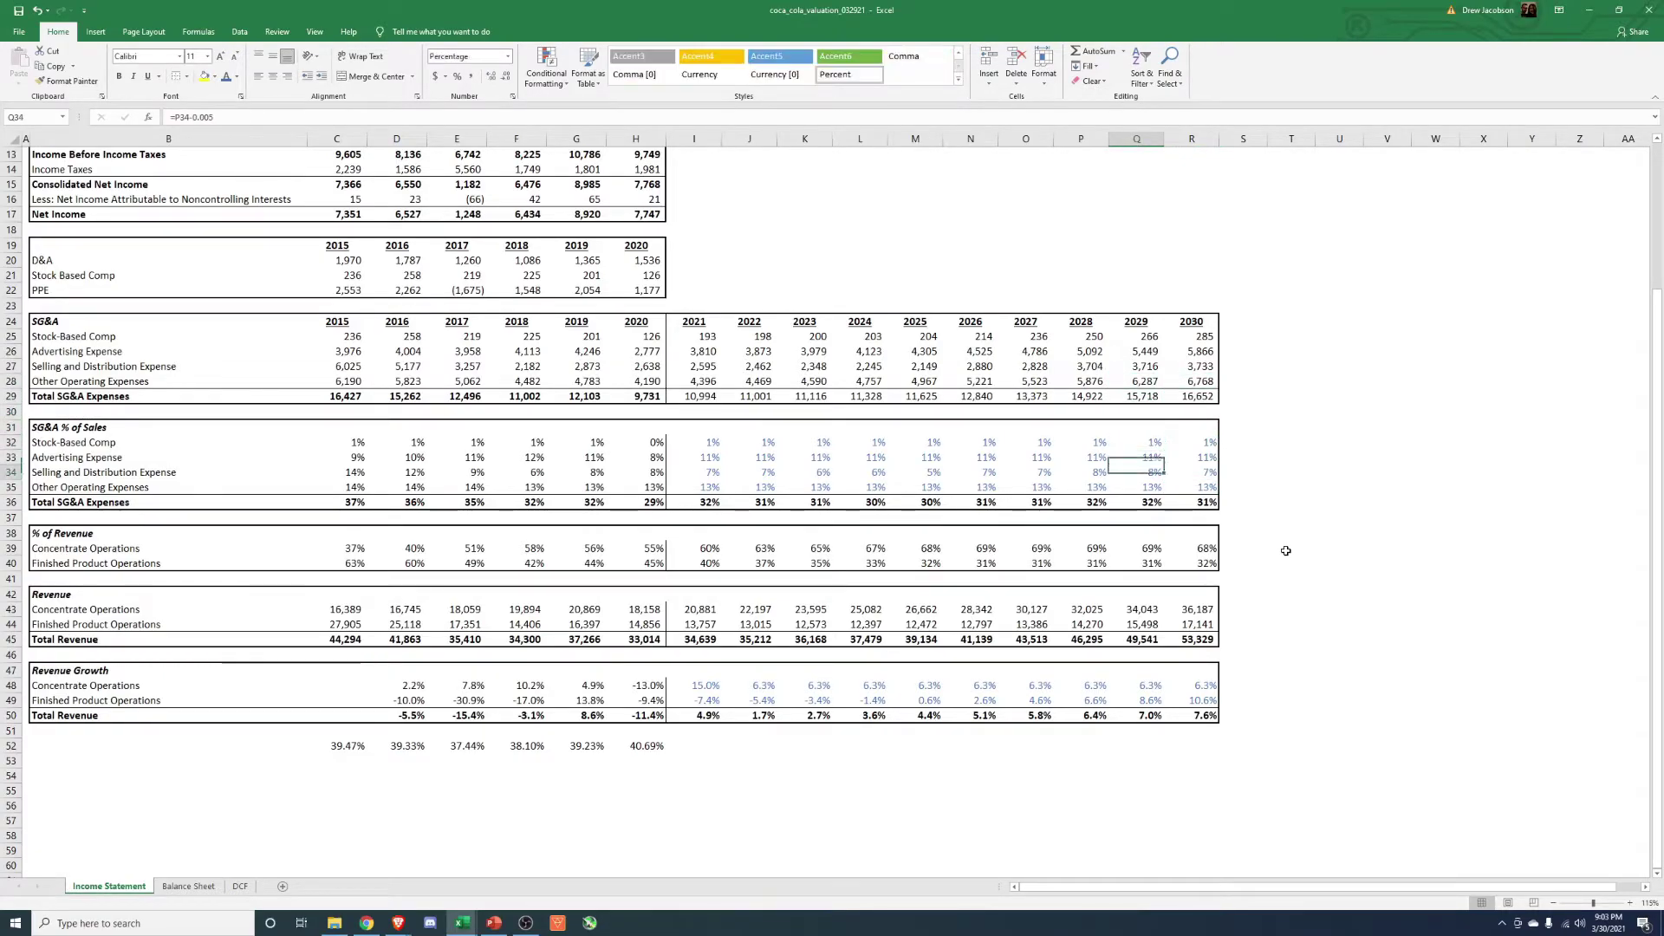
{"action": "key", "text": "Return"}
{"action": "key", "text": "Up"}
{"action": "key", "text": "Left"}
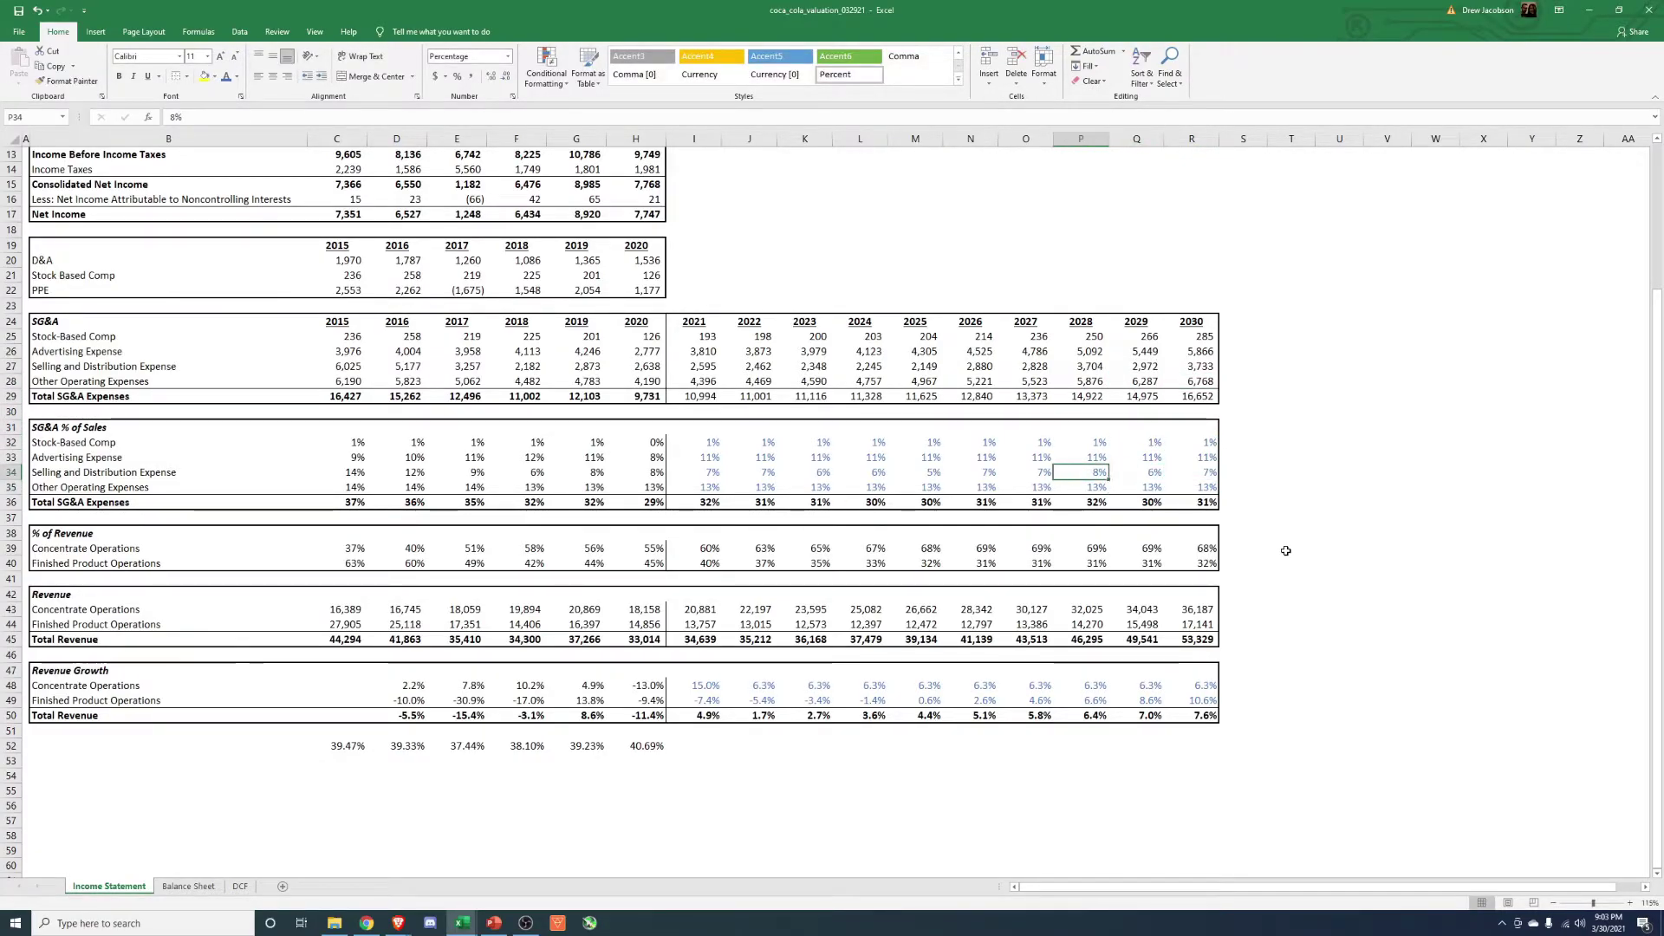
{"action": "type", "text": "6%"}
{"action": "key", "text": "Return"}
{"action": "key", "text": "Up"}
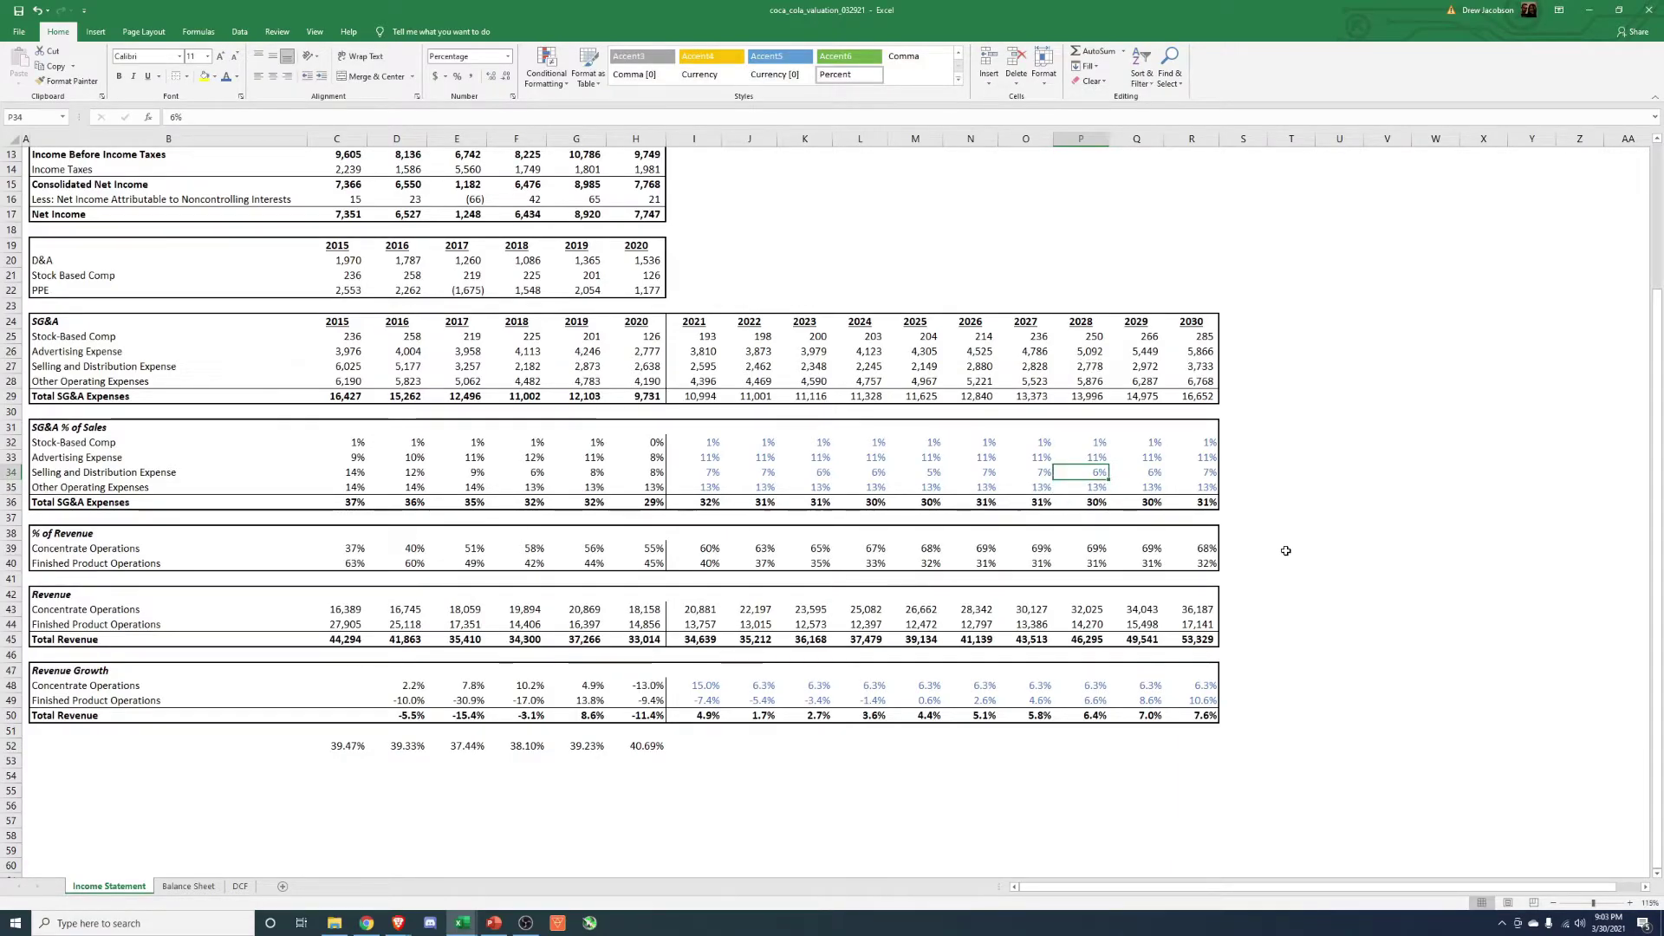
{"action": "key", "text": "Left"}
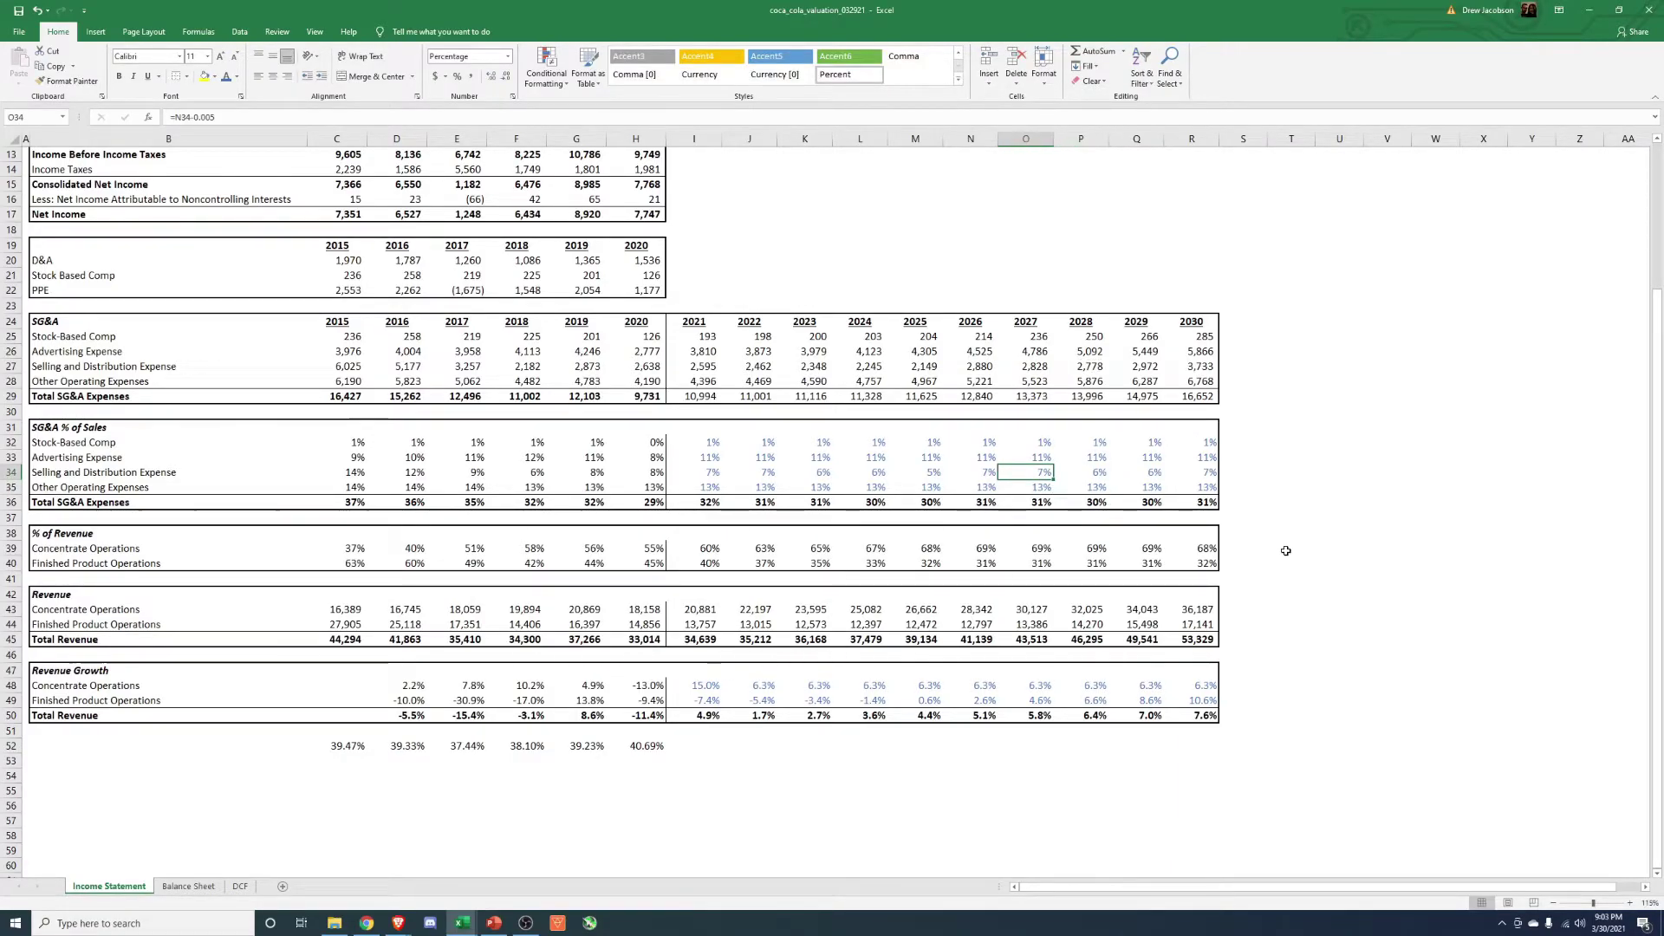
{"action": "type", "text": "6%"}
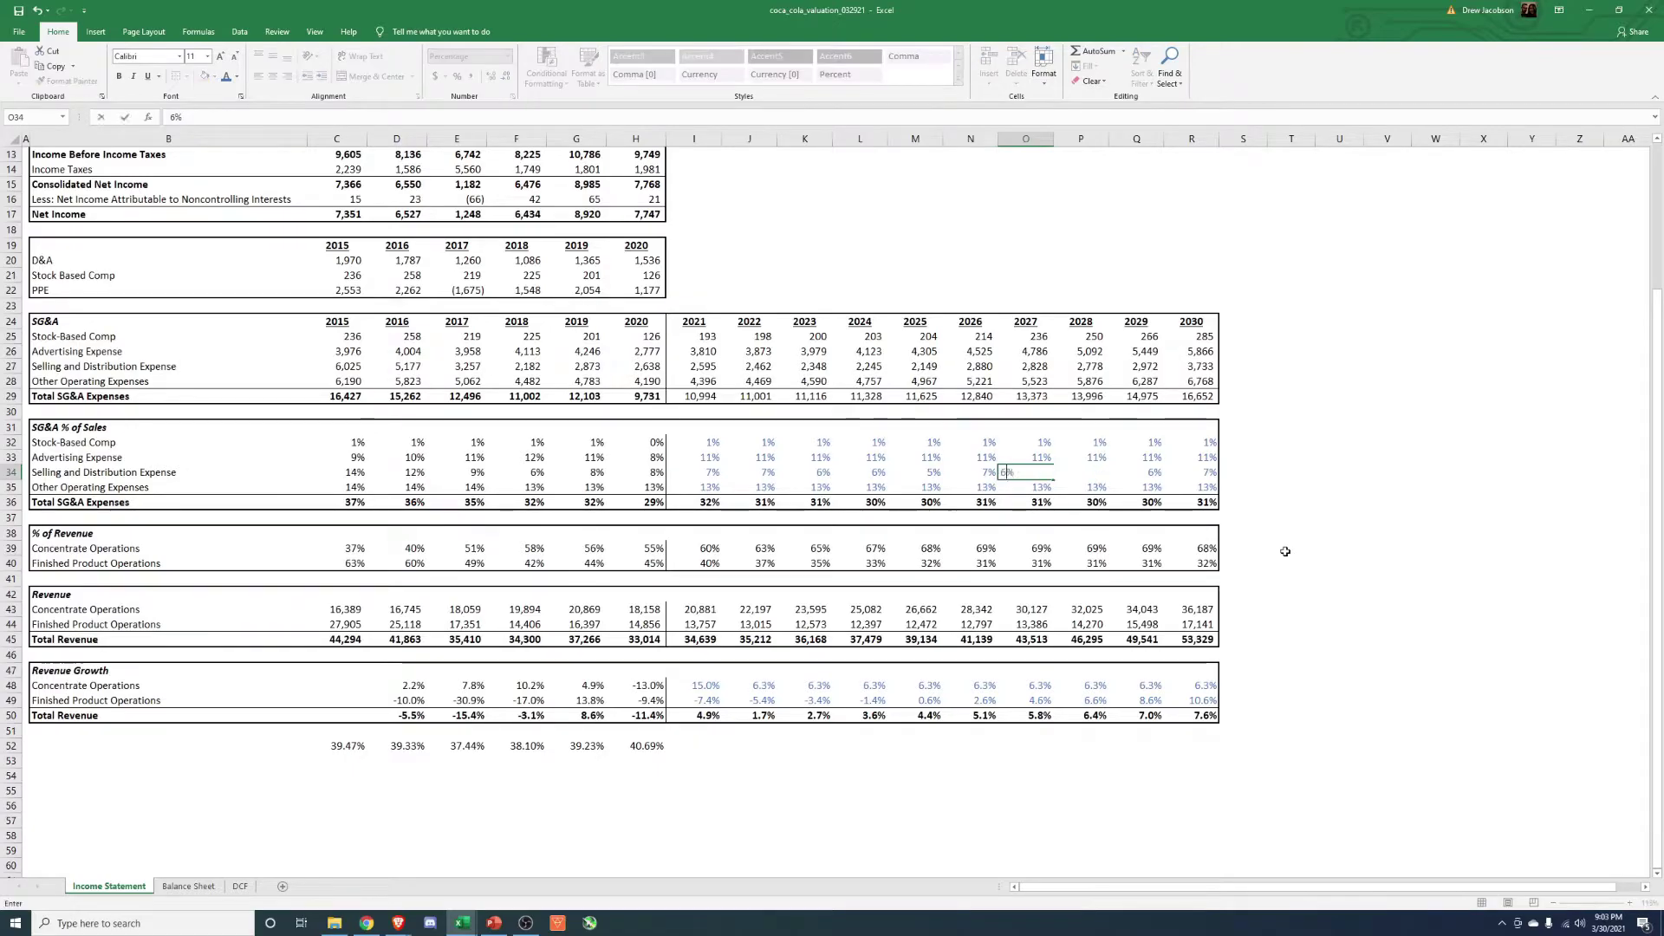
{"action": "key", "text": "Return"}
{"action": "key", "text": "Up"}
{"action": "key", "text": "Left"}
{"action": "type", "text": "6%"}
{"action": "key", "text": "Return"}
{"action": "key", "text": "Up"}
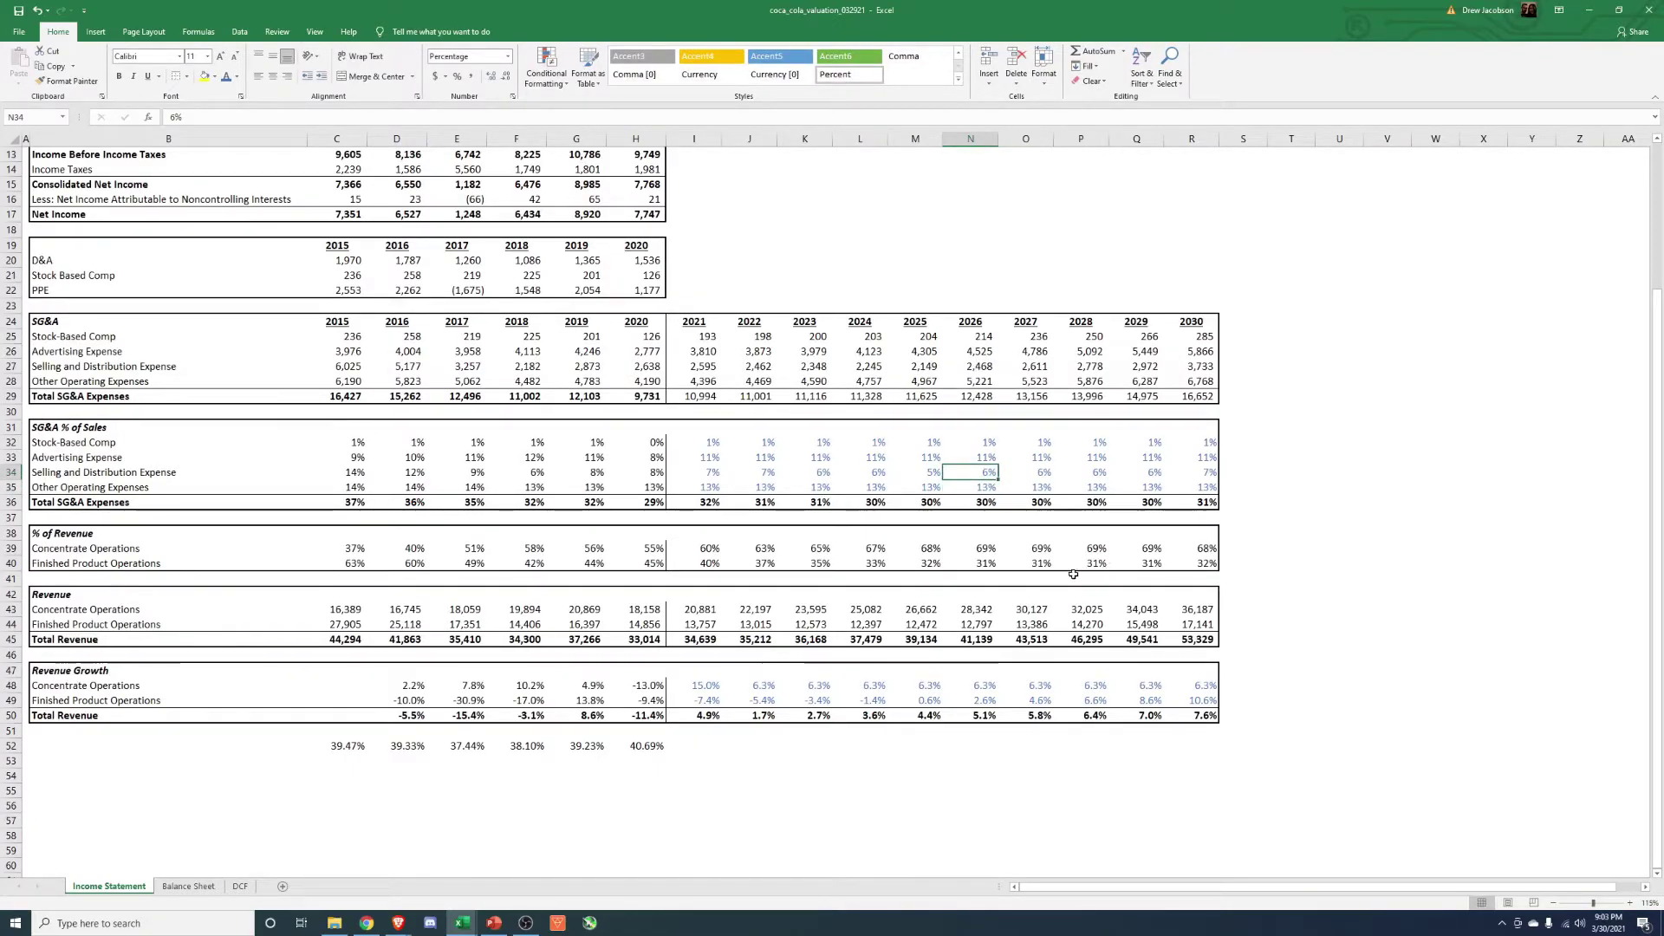
- Check the current equity value on the DCF sheet
{"action": "left_click", "coordinate": [11, 472]}
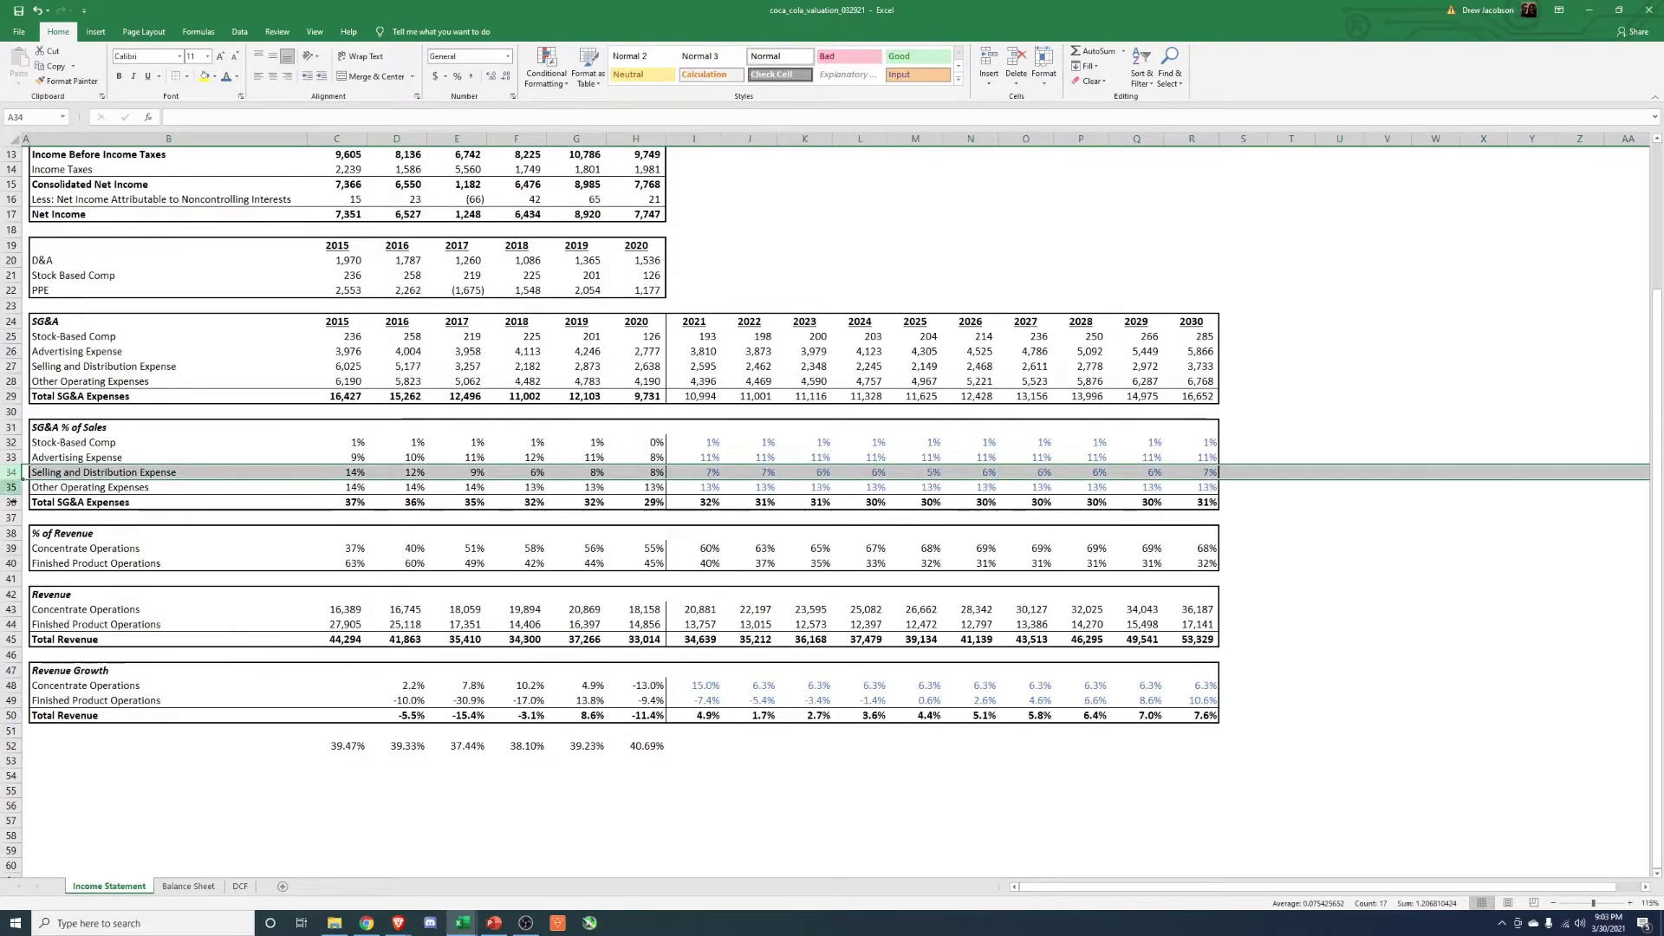
{"action": "left_click", "coordinate": [240, 886]}
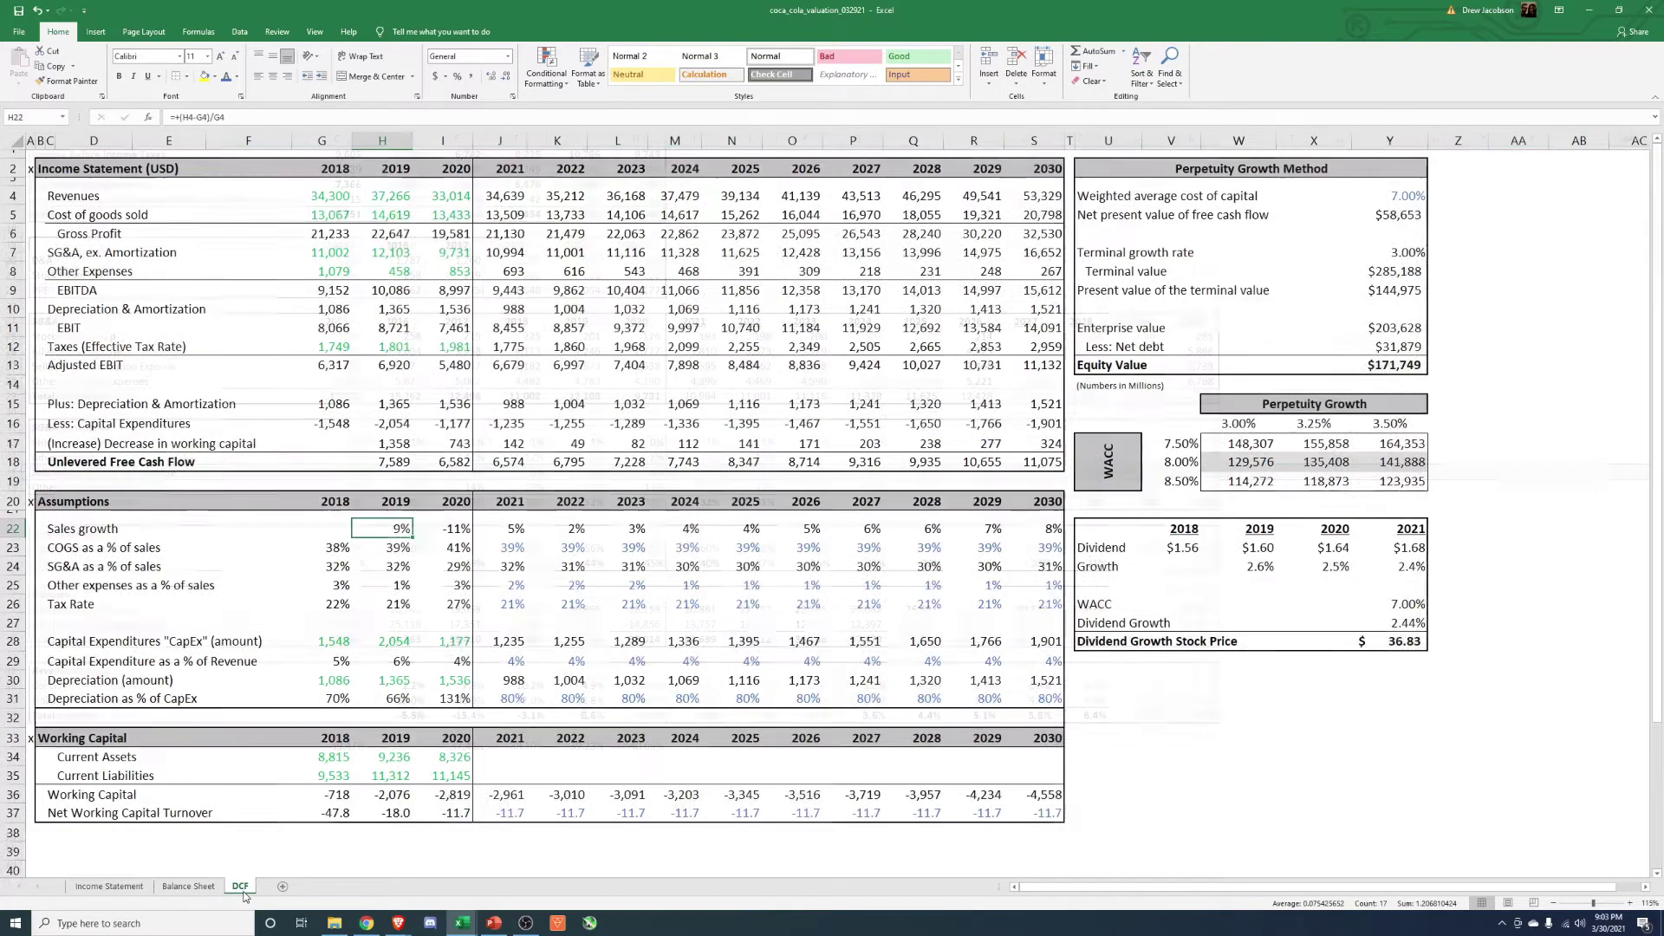
{"action": "left_click", "coordinate": [1389, 364]}
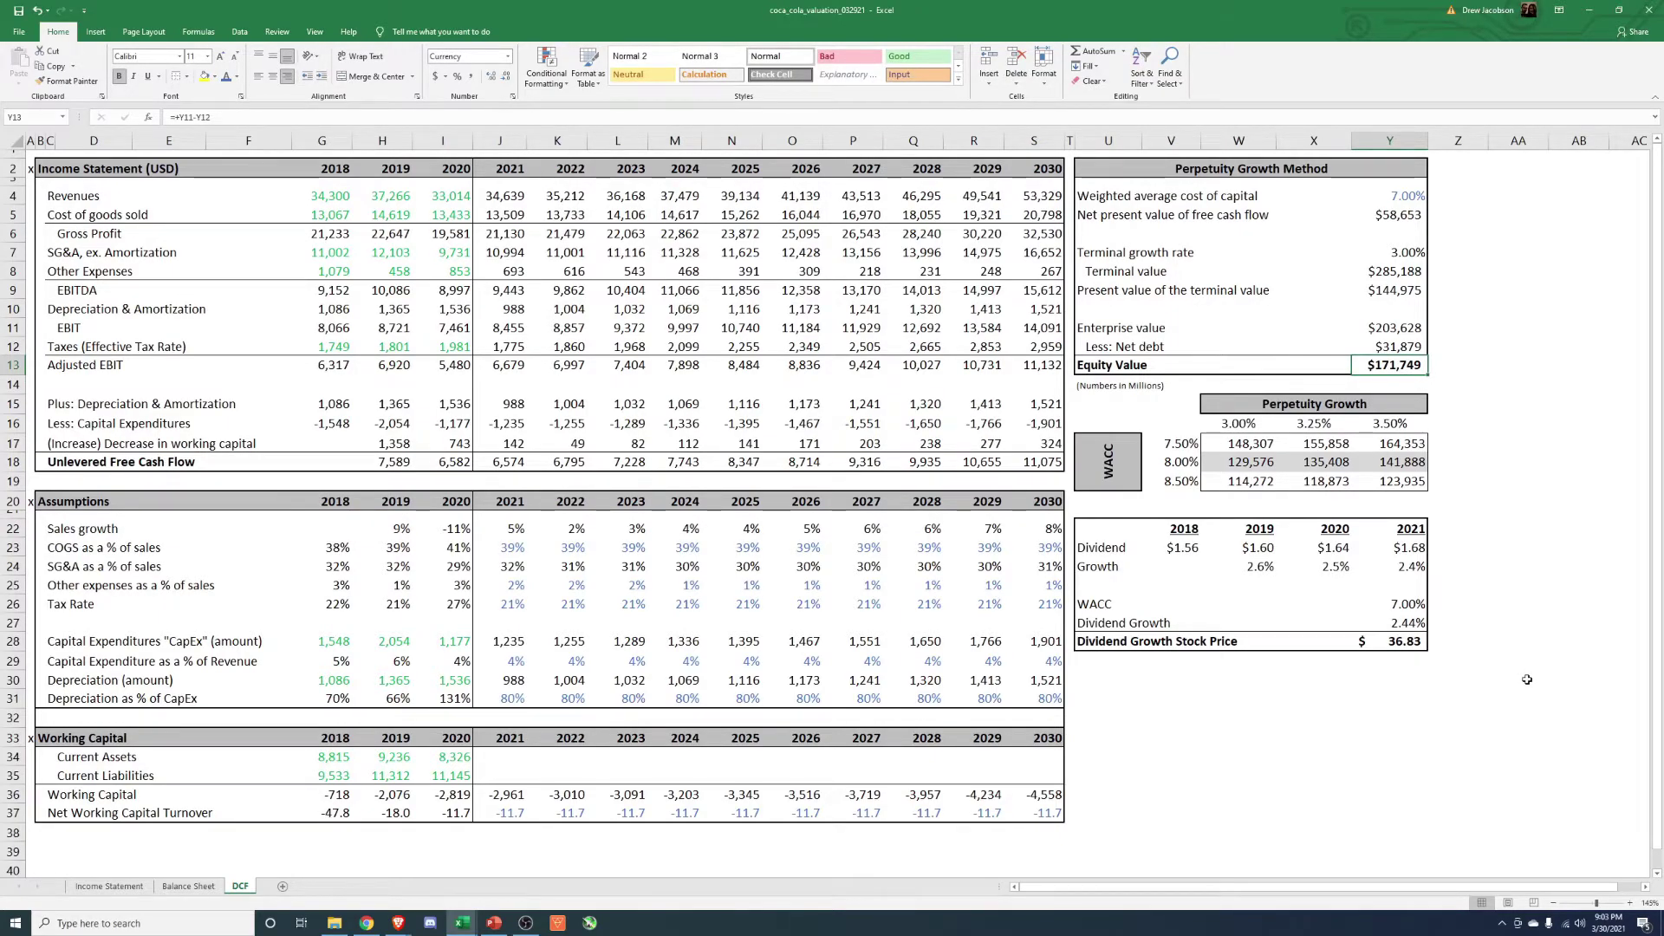
- Review the historical and projected Concentrate Operations growth rates on the Income Statement
{"action": "left_click", "coordinate": [109, 886]}
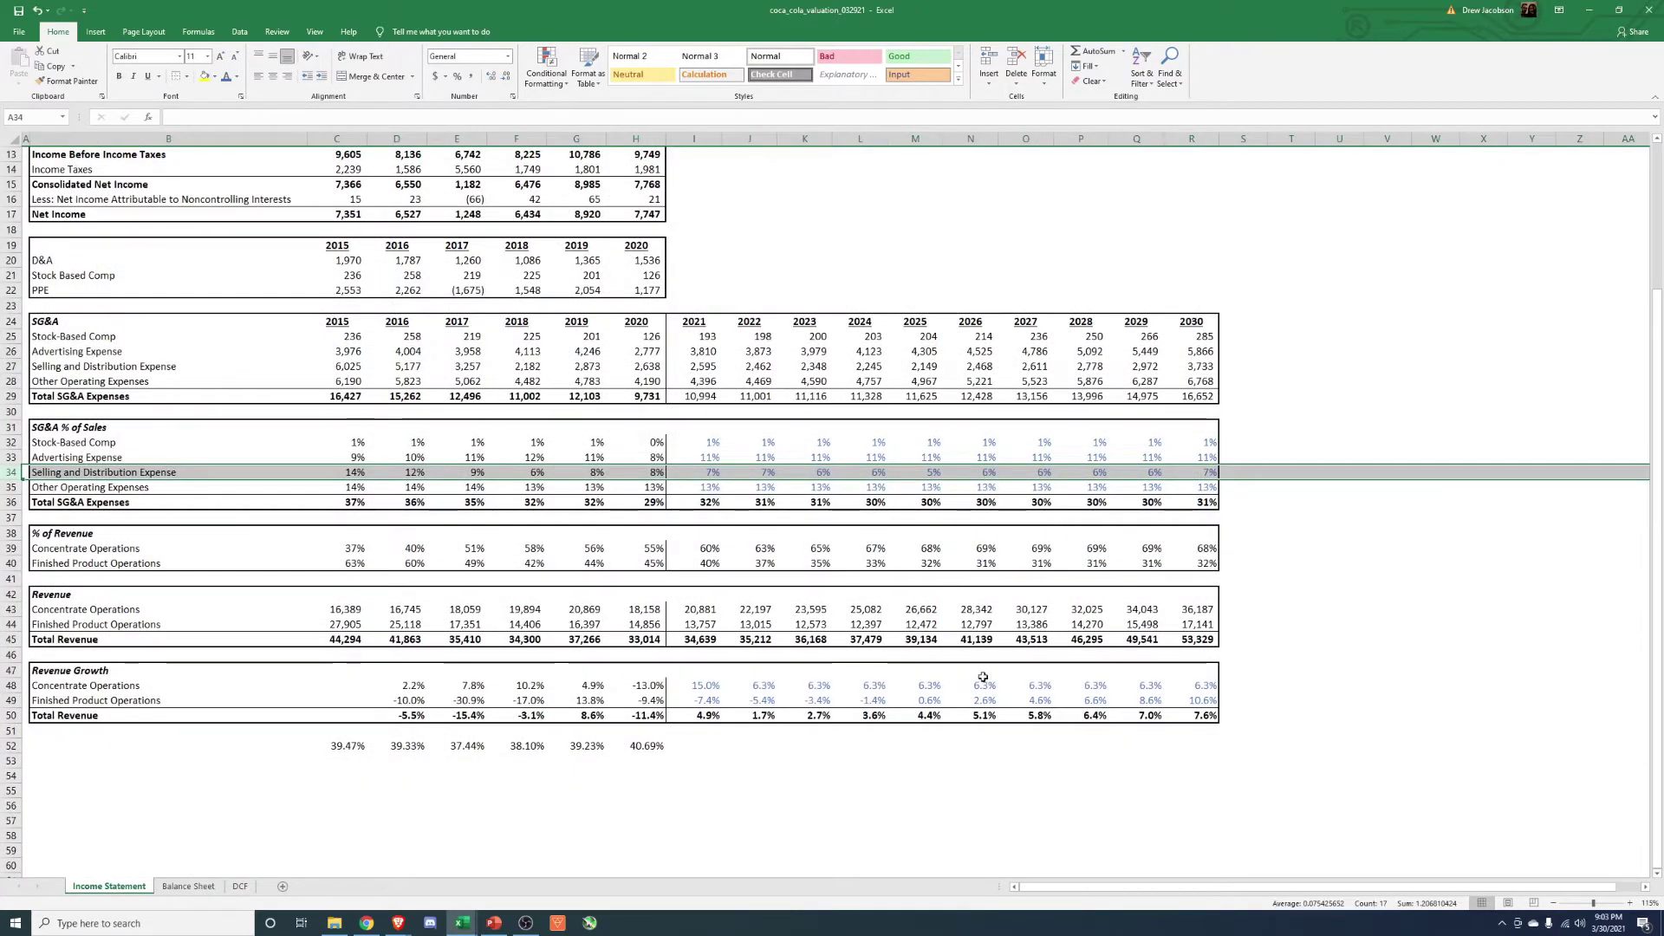
{"action": "left_click_drag", "start_coordinate": [706, 685], "coordinate": [773, 685]}
{"action": "key", "text": "ctrl+shift+Right"}
{"action": "key", "text": "ctrl+Right"}
{"action": "key", "text": "Right"}
{"action": "key", "text": "Right"}
{"action": "key", "text": "Down"}
{"action": "key", "text": "Down"}
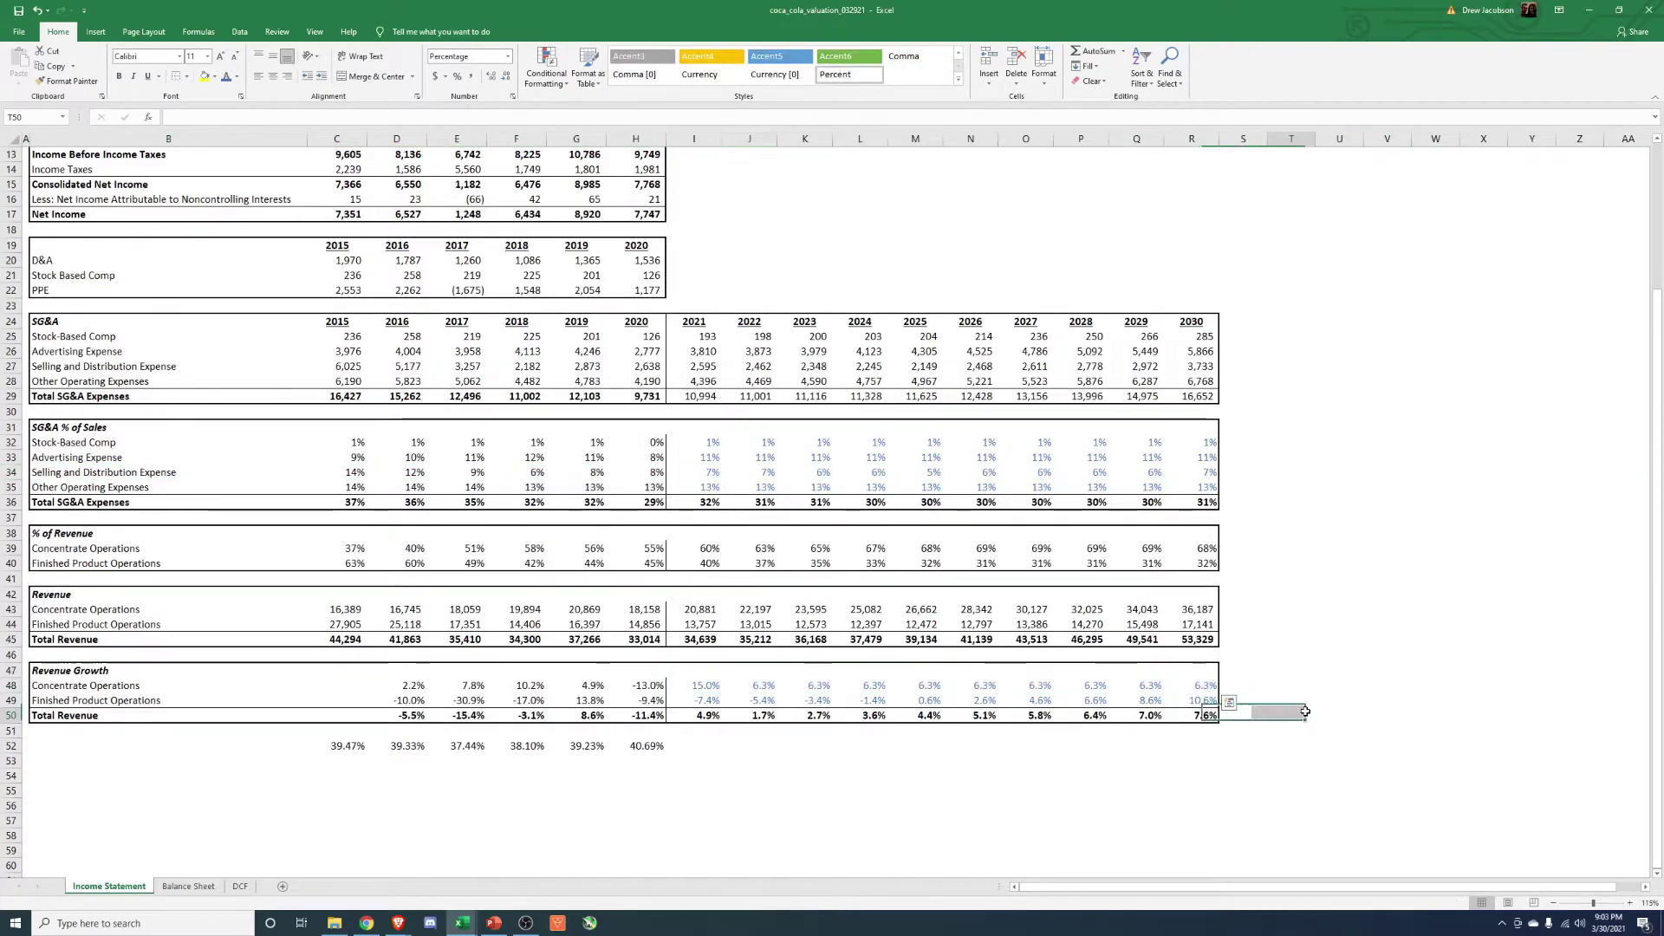
{"action": "left_click", "coordinate": [772, 687]}
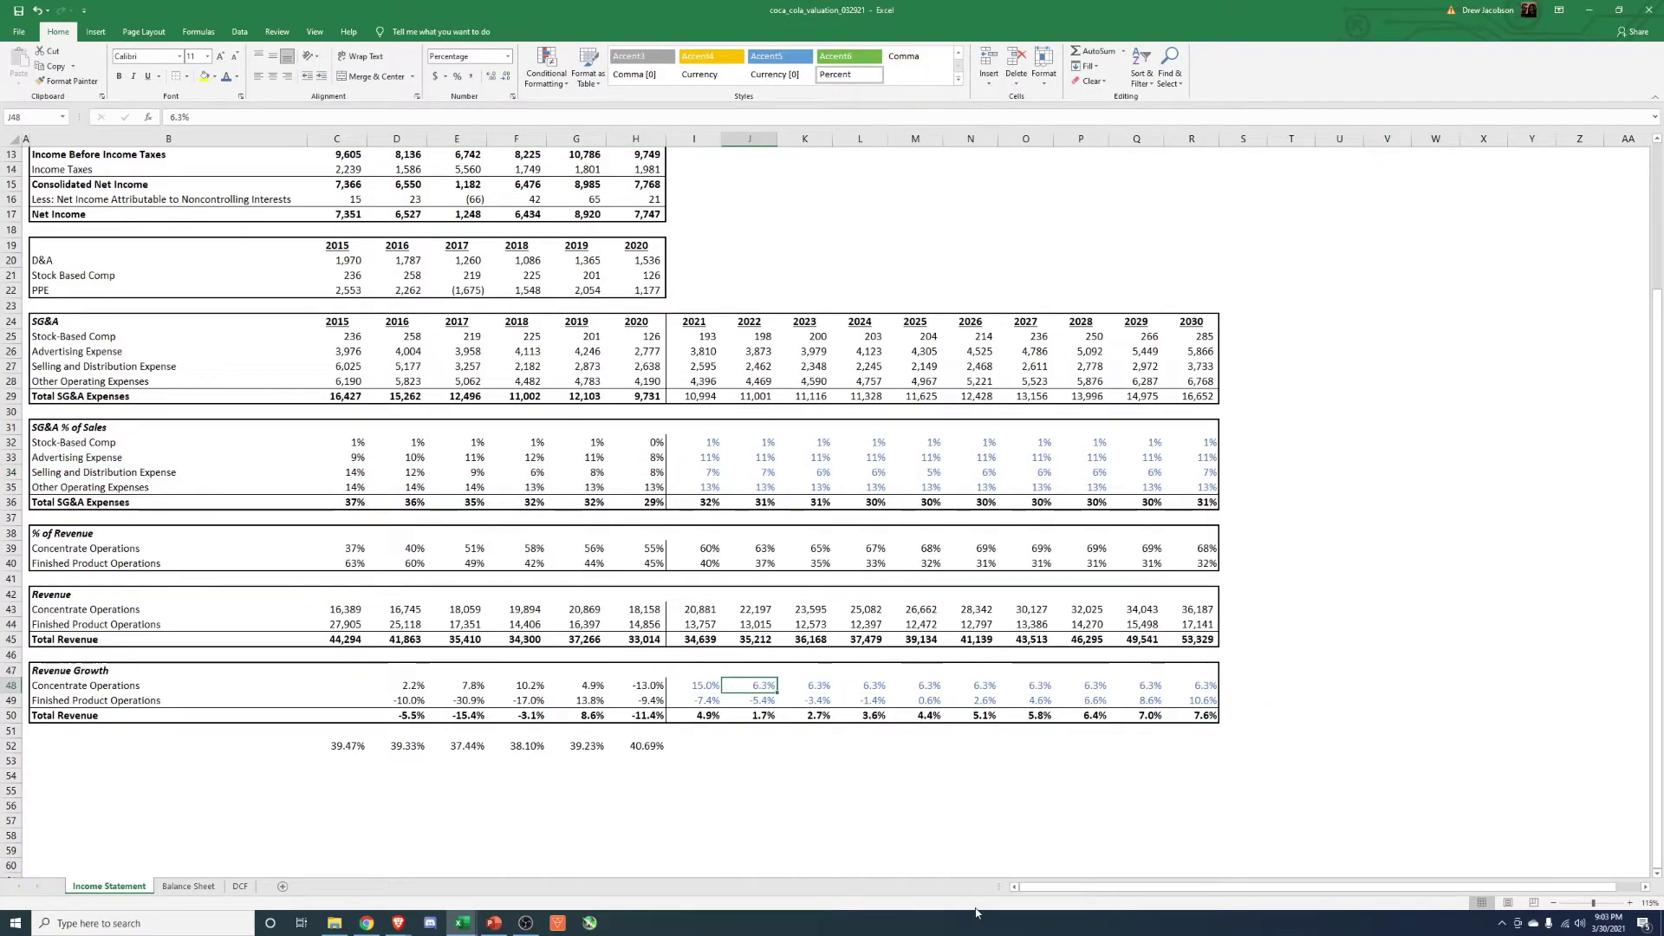
{"action": "key", "text": "Left"}
{"action": "key", "text": "Left"}
{"action": "key", "text": "Left"}
{"action": "key", "text": "Left"}
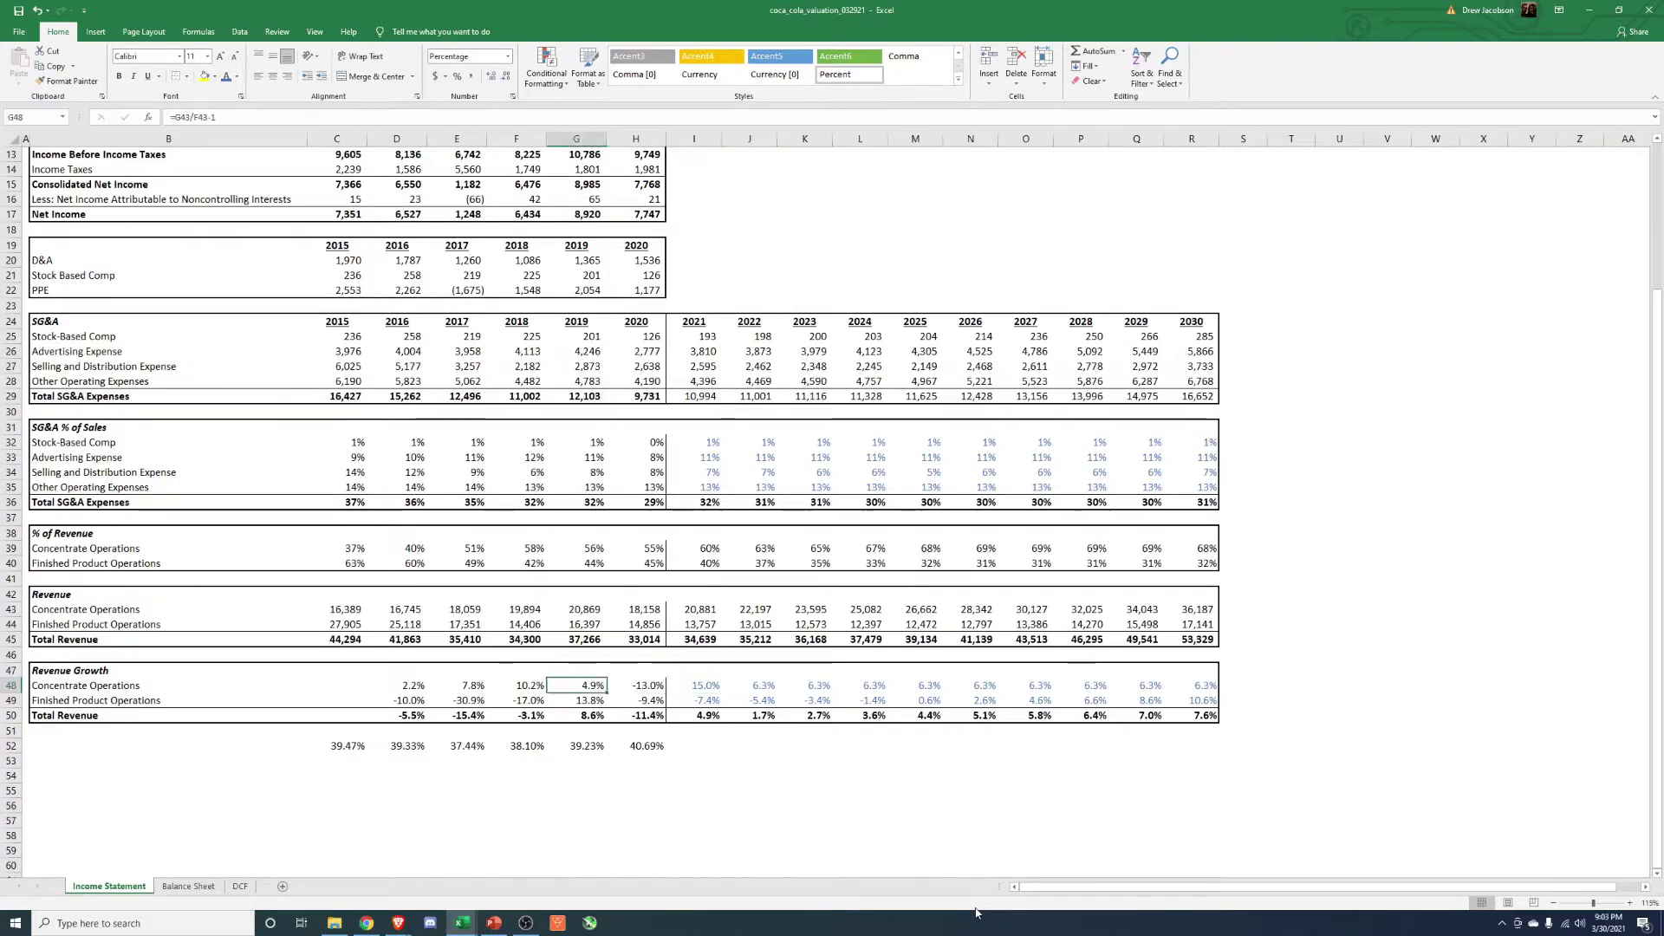
{"action": "key", "text": "Left"}
{"action": "key", "text": "Left"}
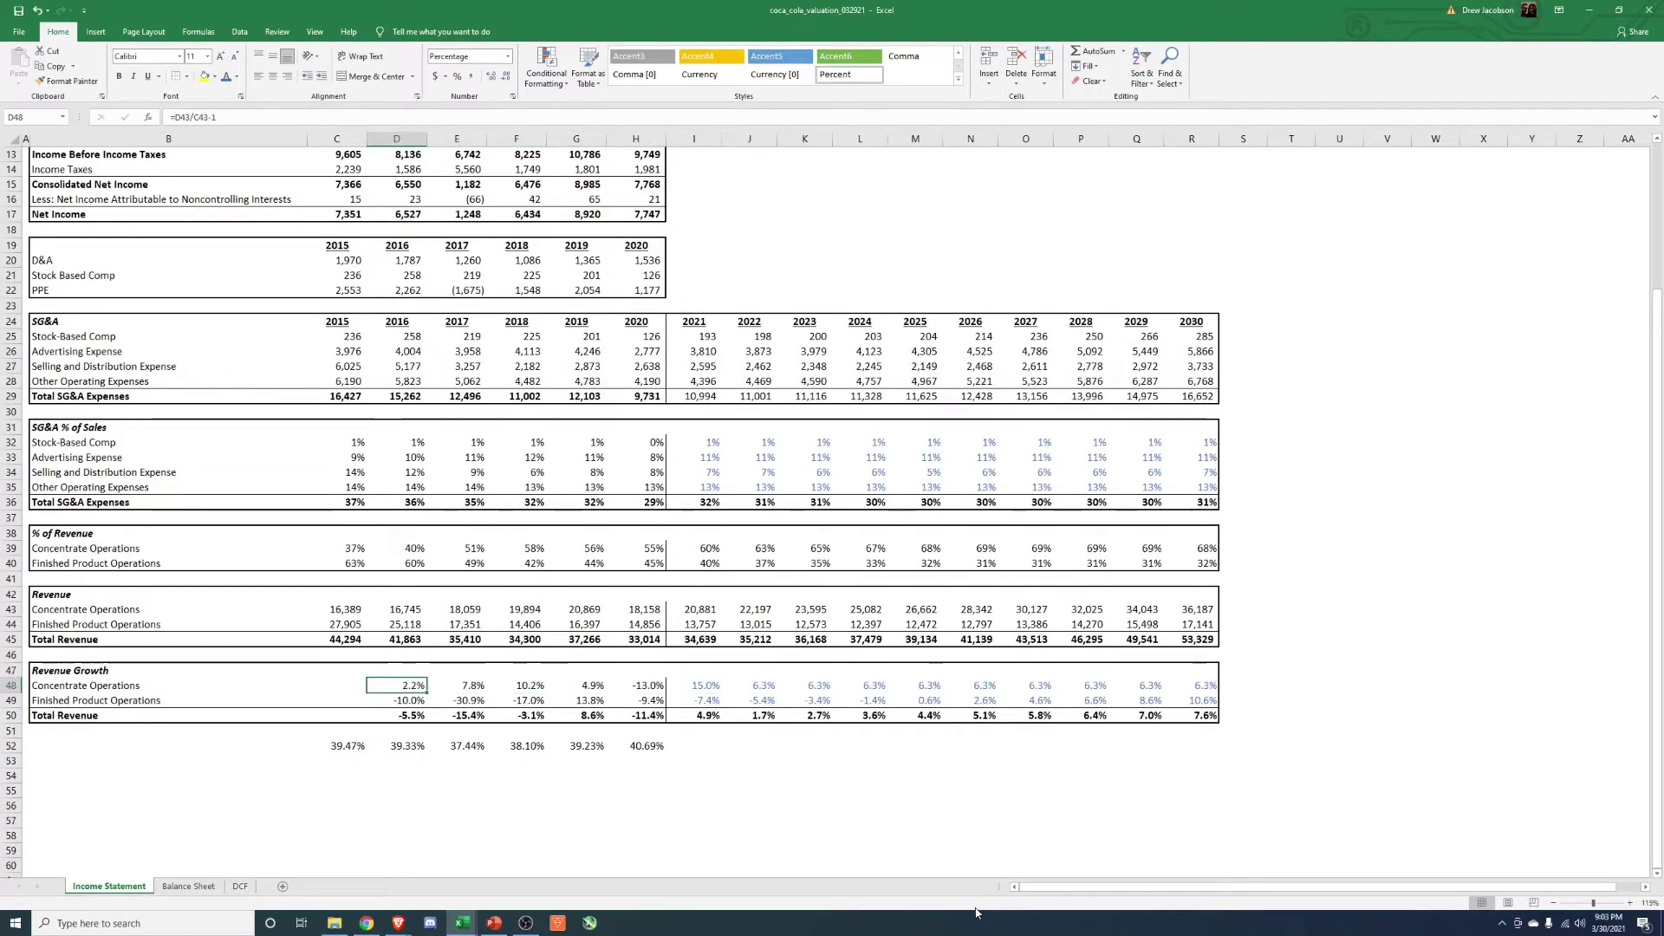
{"action": "key", "text": "Right"}
{"action": "key", "text": "shift+Right"}
{"action": "key", "text": "shift+Right"}
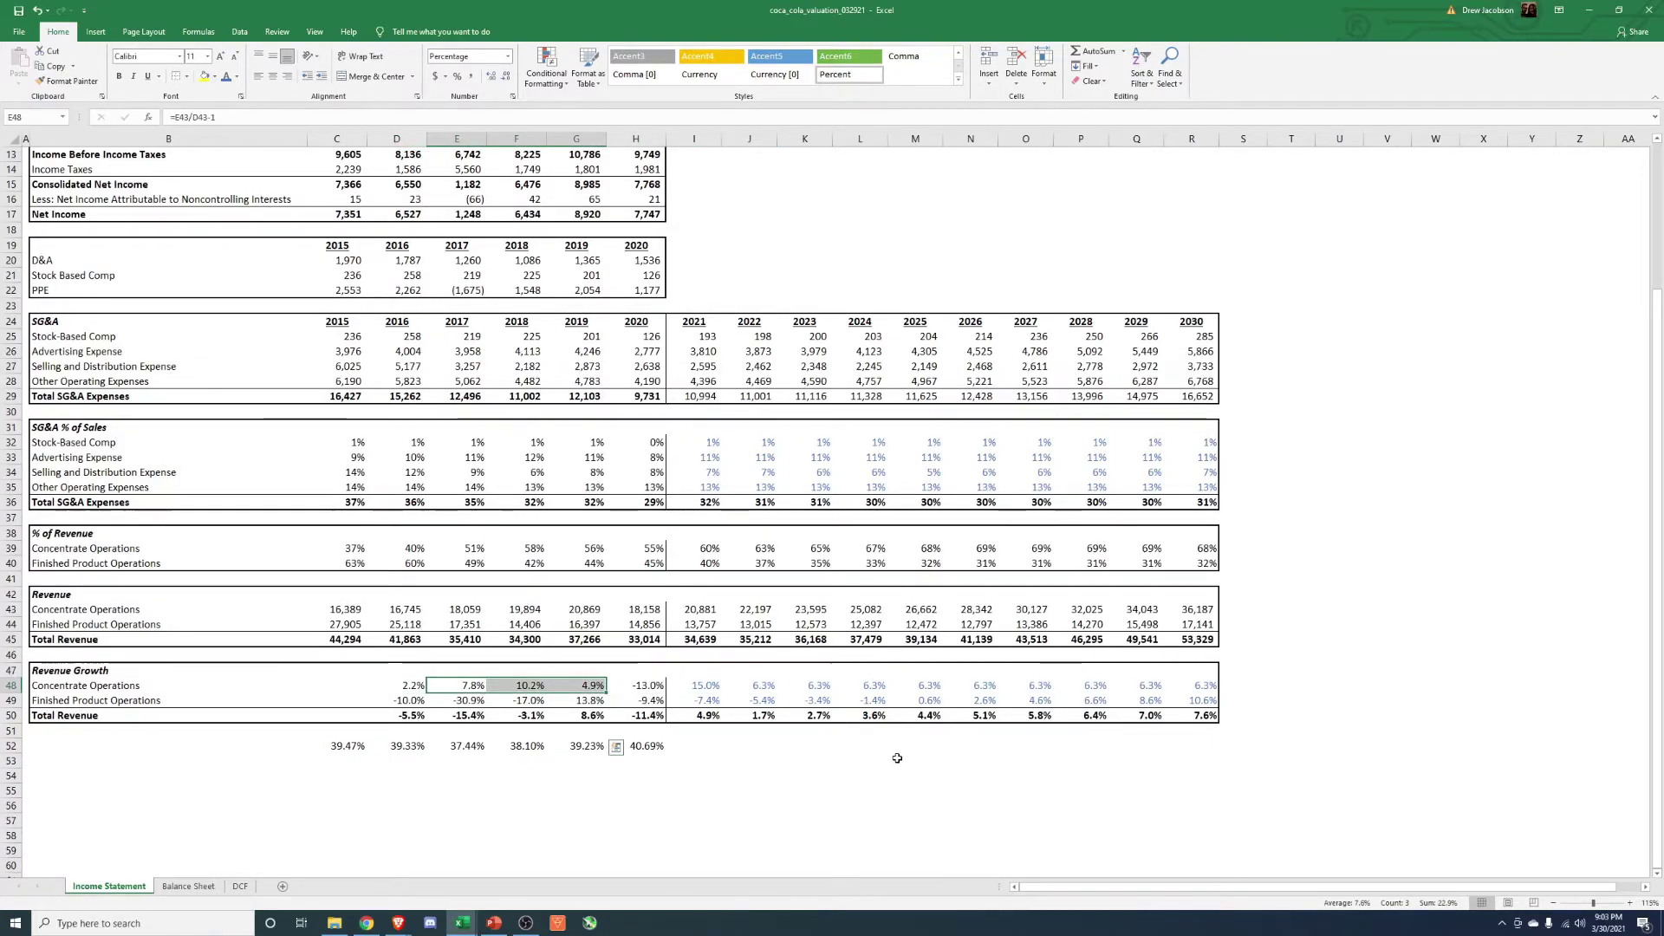
{"action": "scroll", "coordinate": [897, 760], "scroll_direction": "up", "scroll_amount": 4}
{"action": "scroll", "coordinate": [897, 759], "scroll_direction": "down", "scroll_amount": 3}
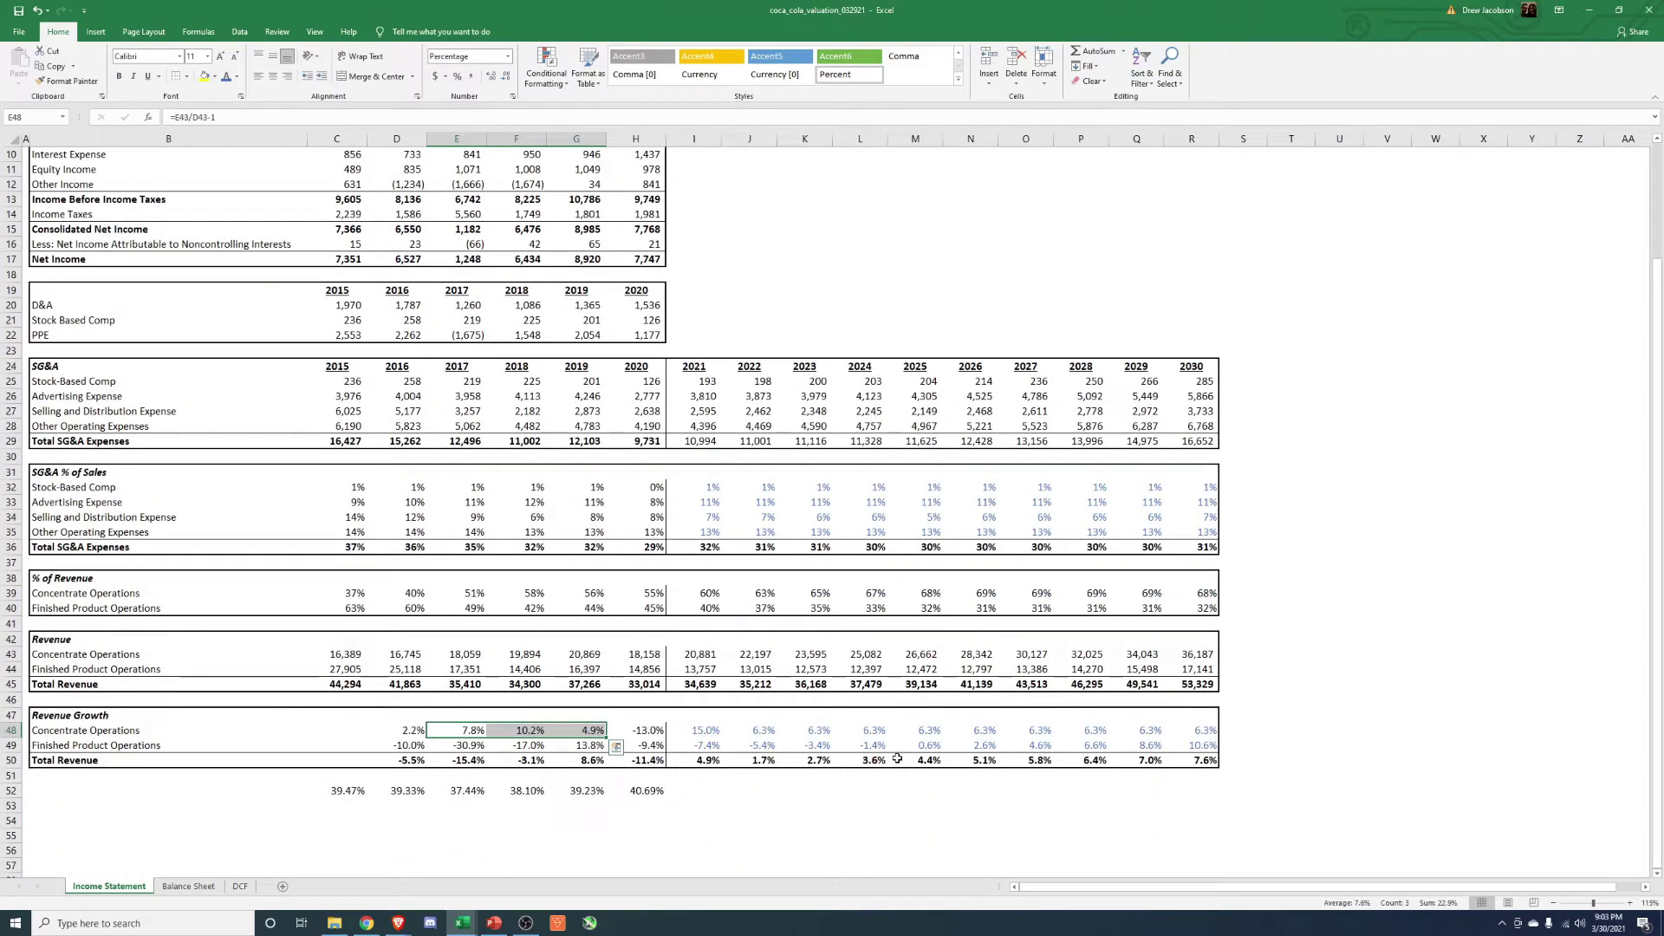
- Enter 7.6% as the 2022 Concentrate Operations growth in J48
{"action": "left_click", "coordinate": [764, 731]}
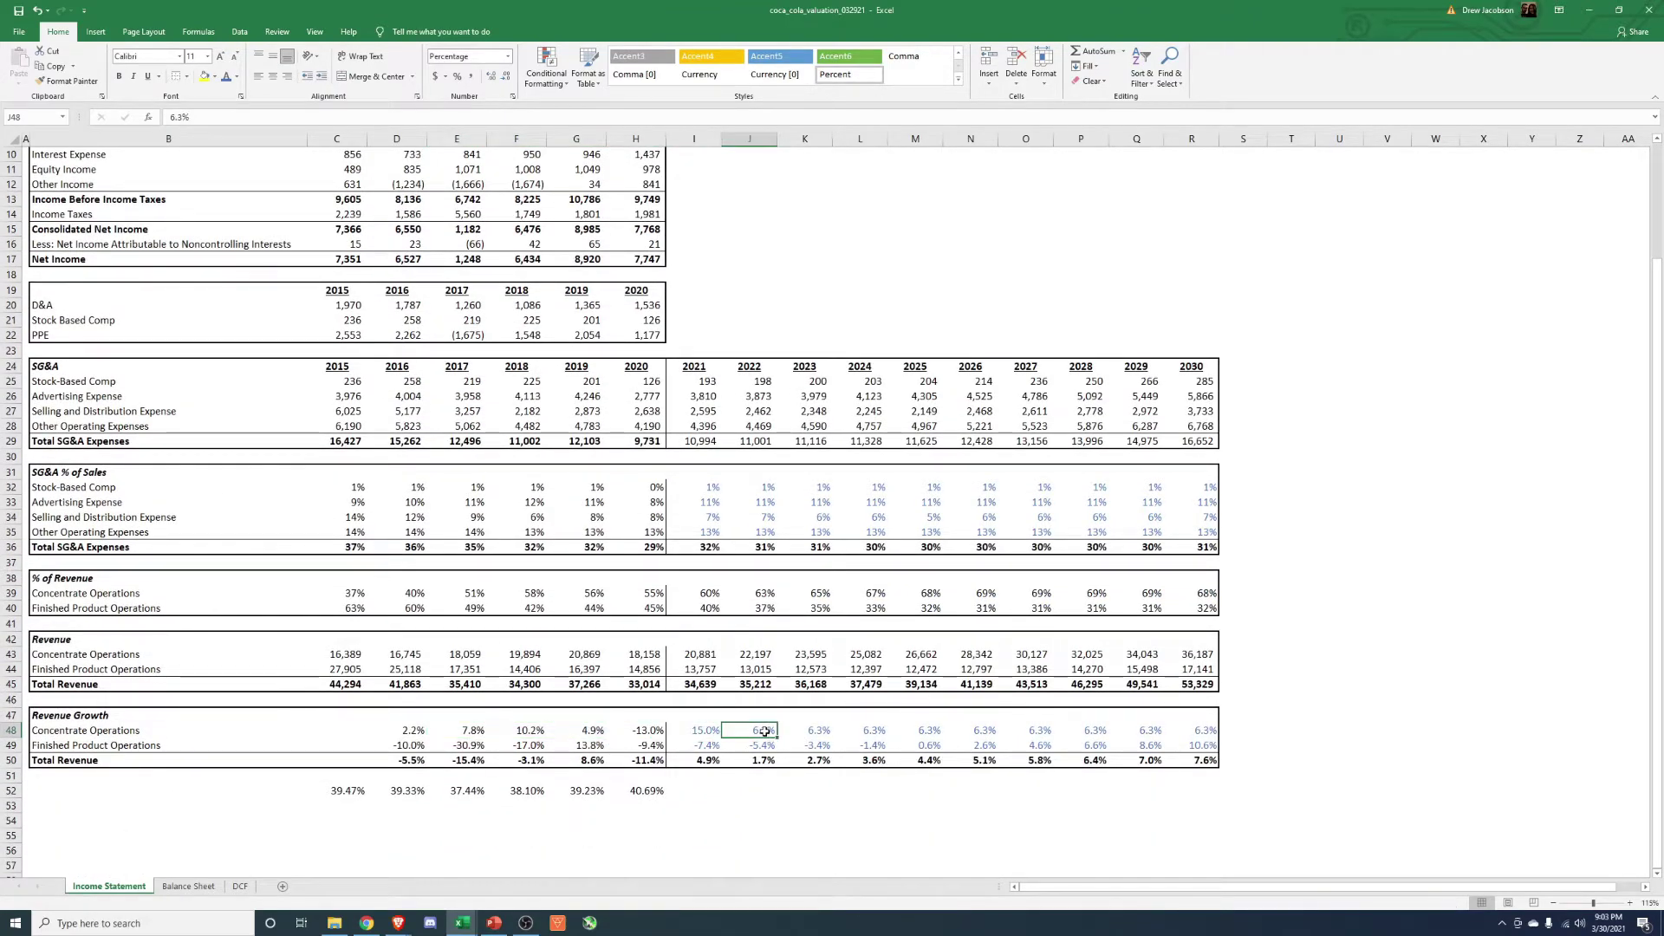
{"action": "type", "text": "7.6%"}
{"action": "key", "text": "Return"}
{"action": "left_click", "coordinate": [765, 730]}
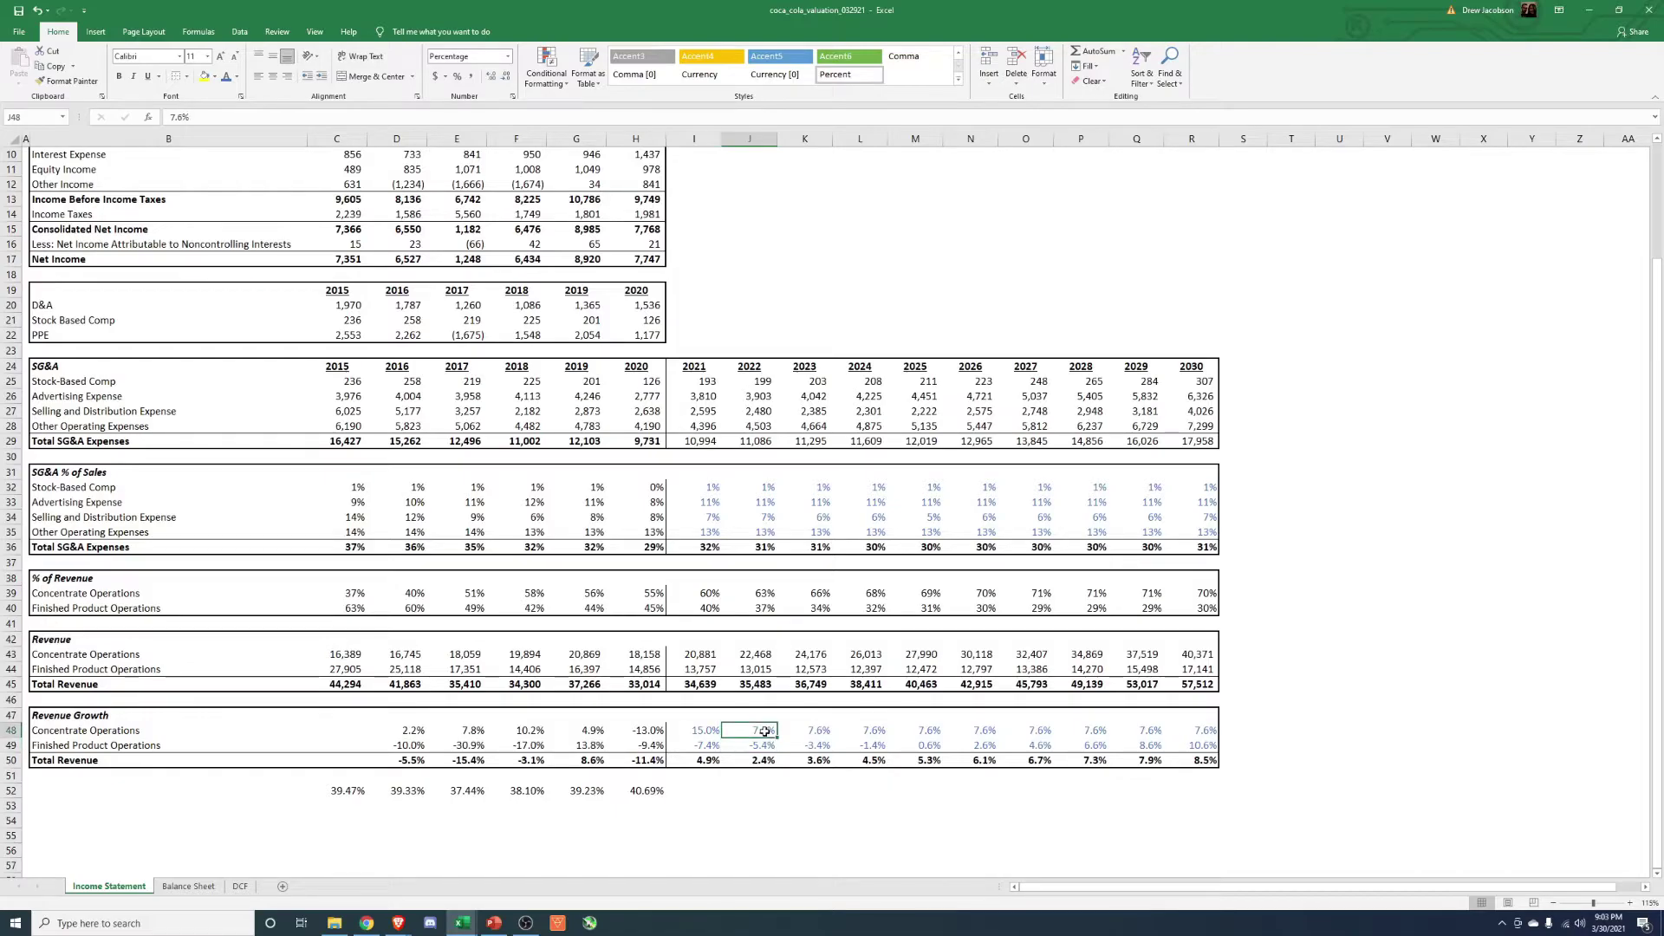
{"action": "left_click", "coordinate": [240, 886]}
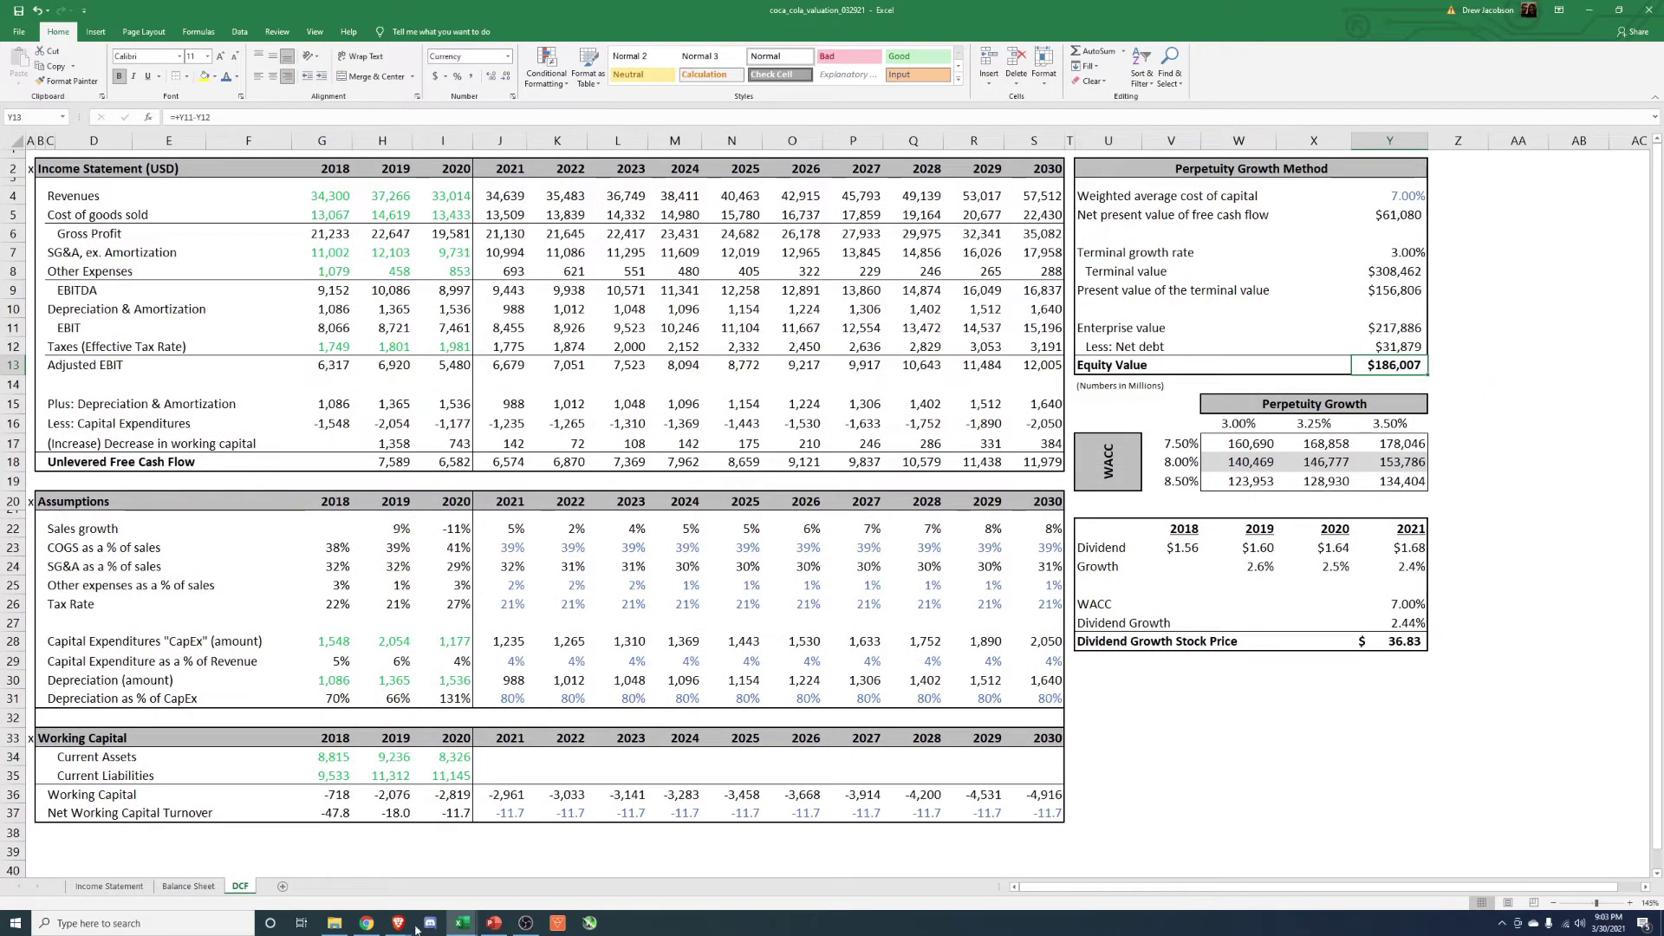
{"action": "mouse_move", "coordinate": [405, 924]}
{"action": "left_click", "coordinate": [437, 858]}
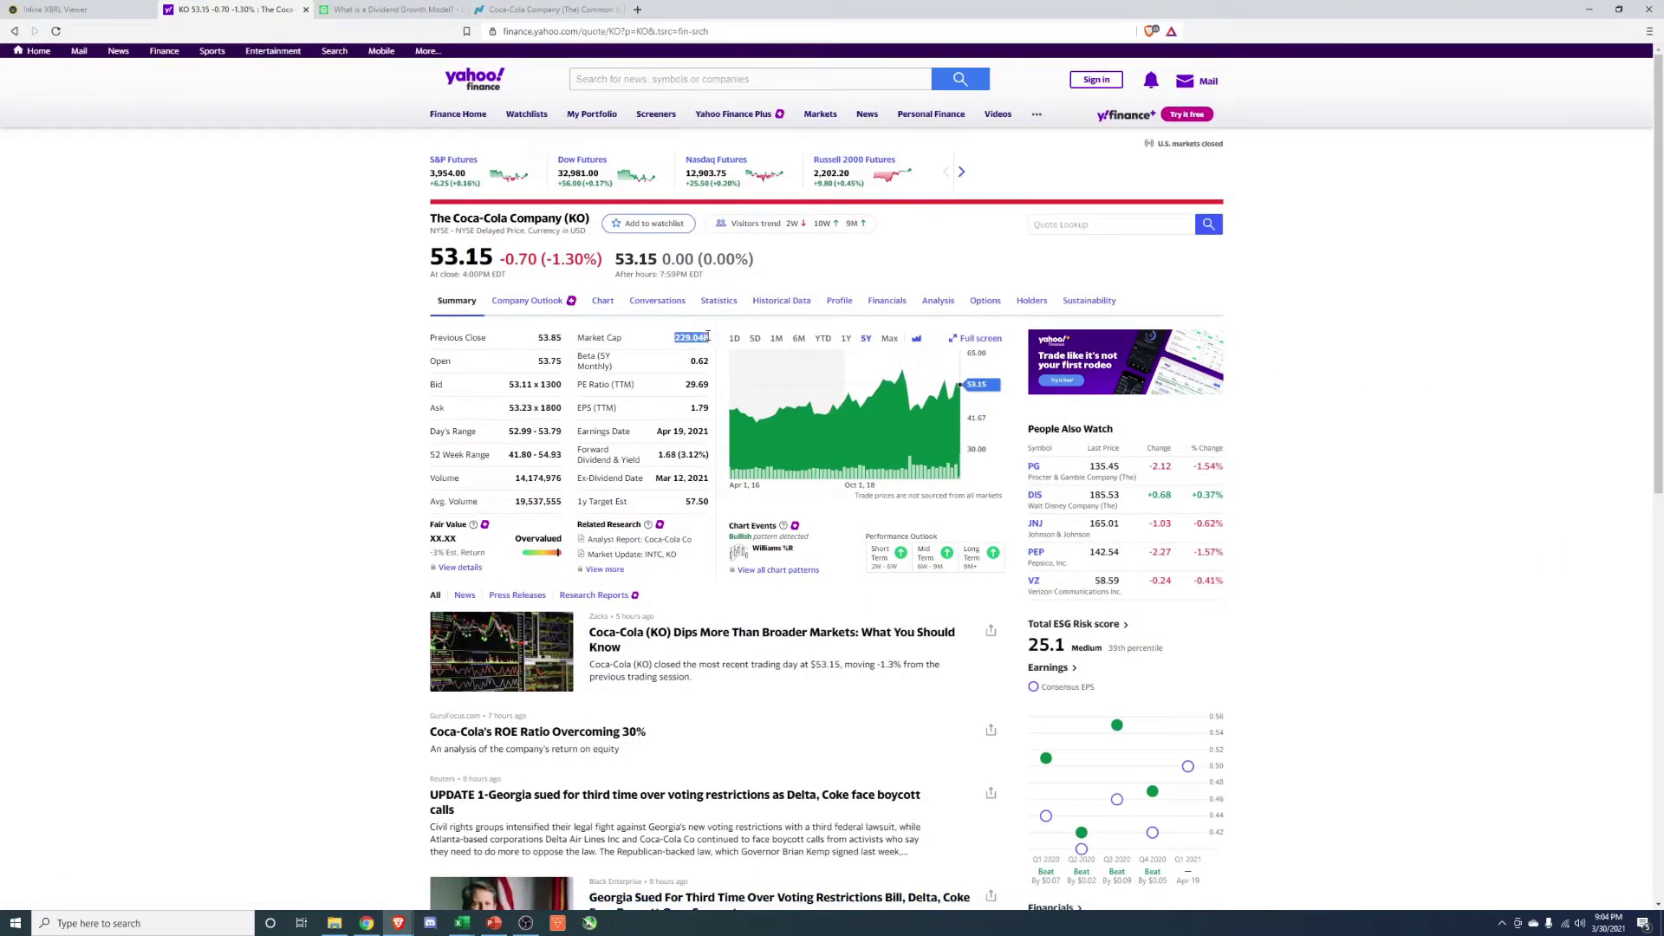
{"action": "left_click", "coordinate": [1589, 10]}
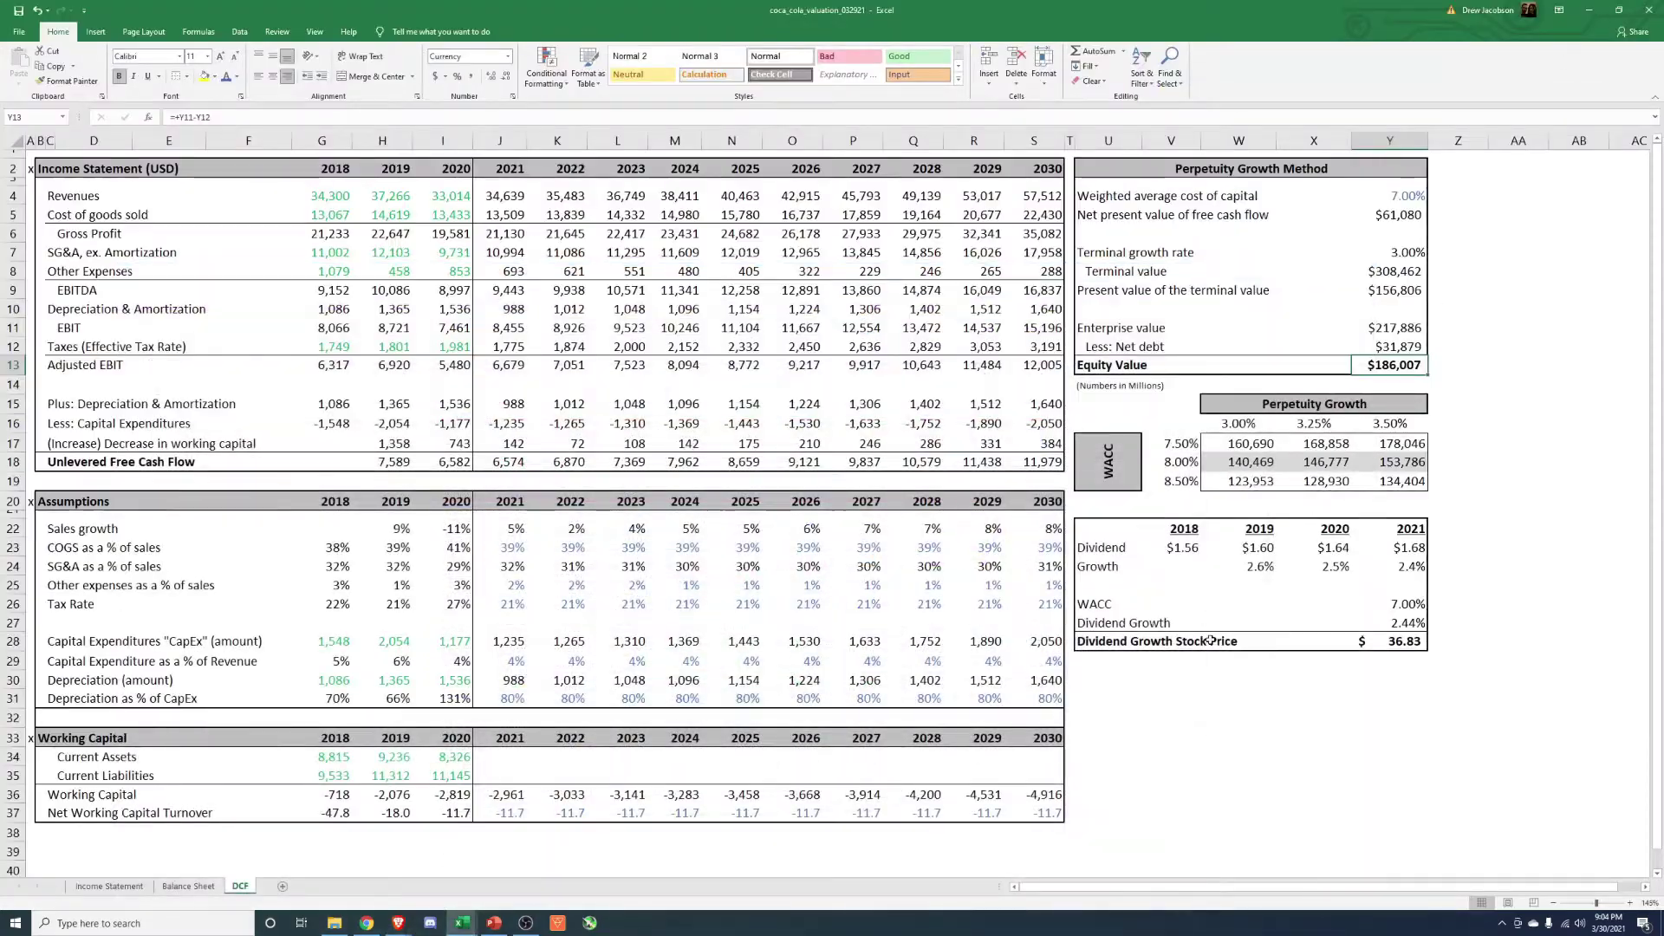
- Bring the browser back and open the 'What is a Dividend Growth Model?' article
{"action": "left_click", "coordinate": [1167, 753]}
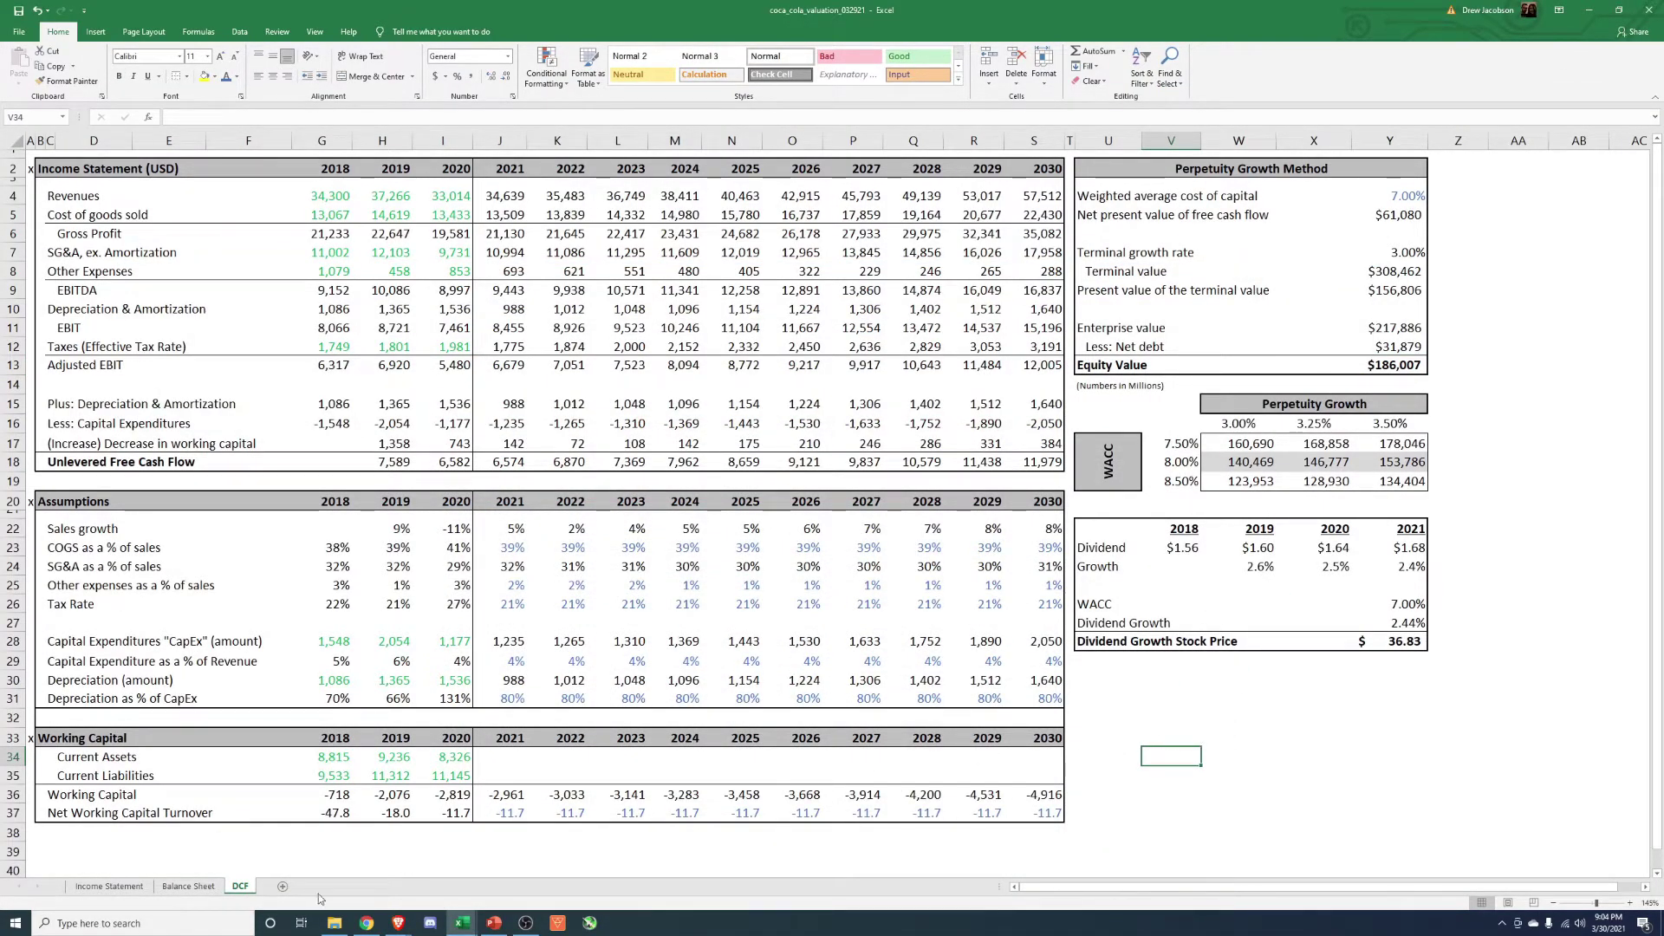
{"action": "mouse_move", "coordinate": [398, 922]}
{"action": "left_click", "coordinate": [398, 858]}
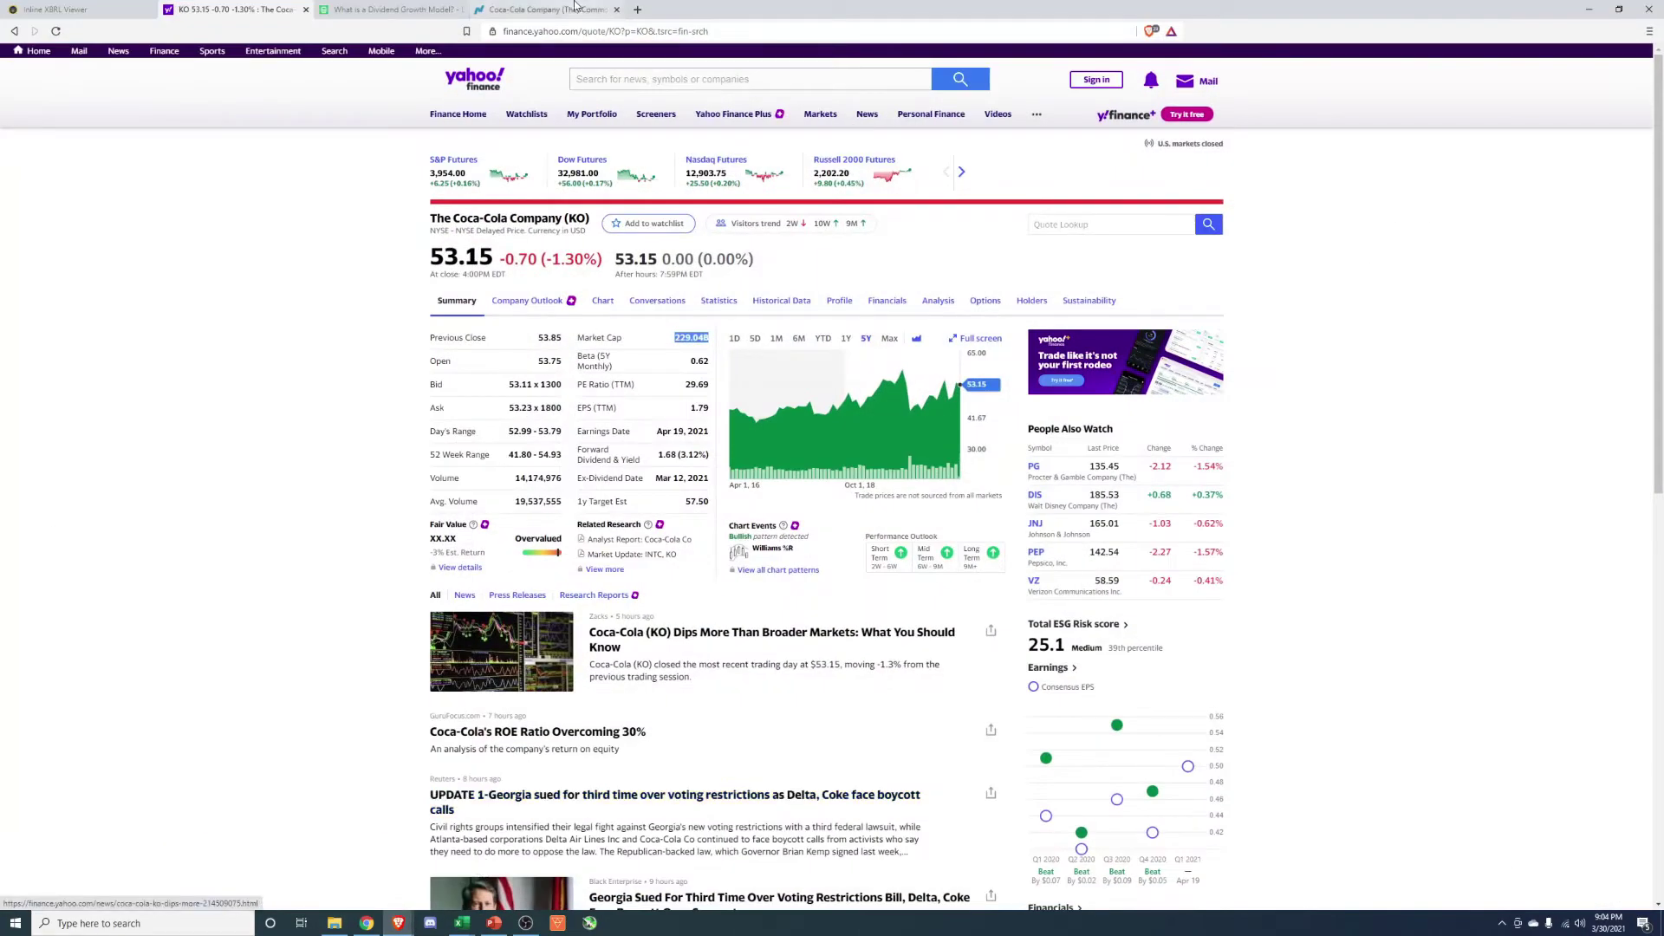
{"action": "left_click", "coordinate": [381, 9]}
{"action": "scroll", "coordinate": [198, 491], "scroll_direction": "up", "scroll_amount": 3}
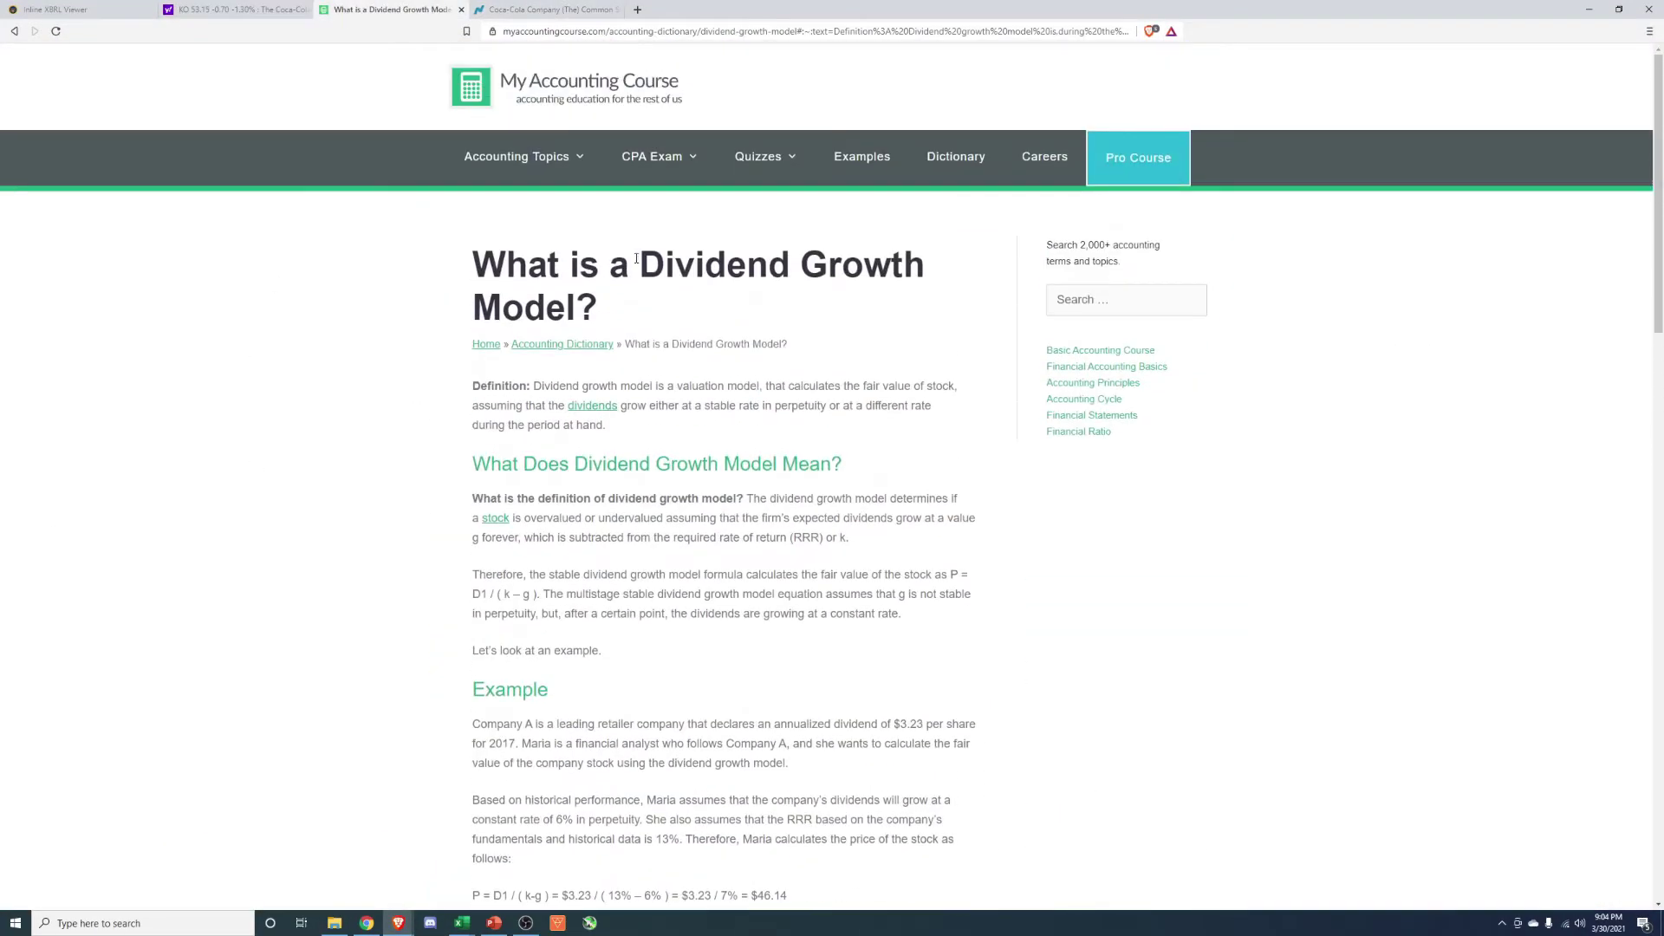
- Highlight the article title and the k and g terms in P = D1 / (k – g)
{"action": "left_click_drag", "start_coordinate": [638, 259], "coordinate": [857, 309]}
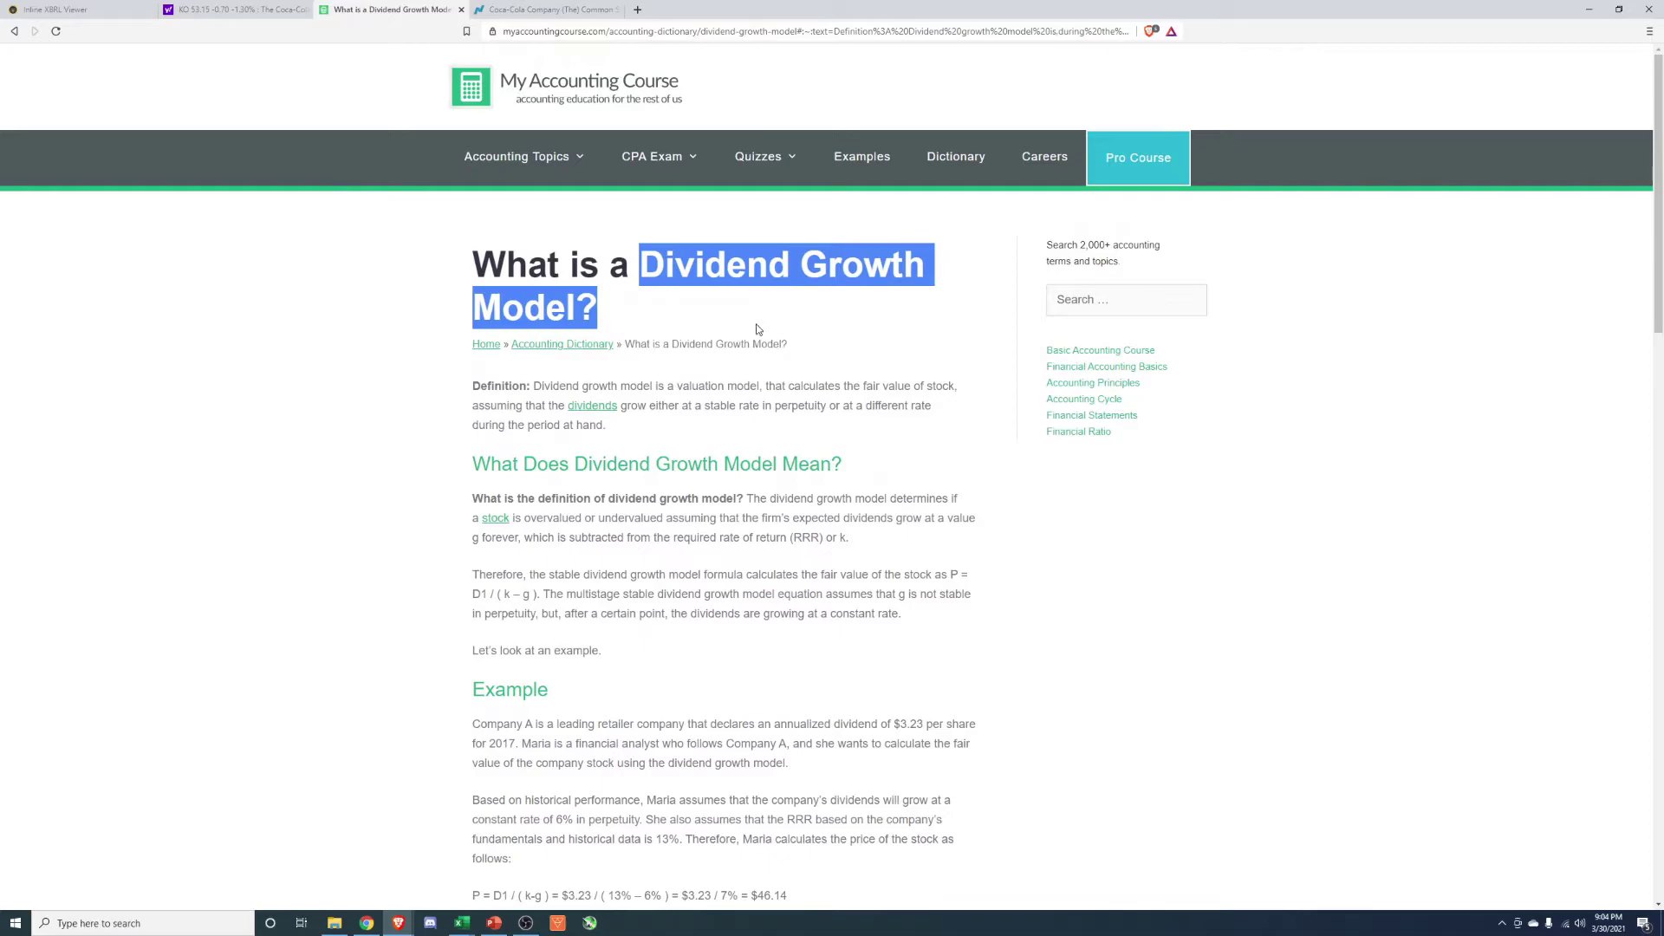
{"action": "left_click_drag", "start_coordinate": [757, 329], "coordinate": [596, 319]}
{"action": "left_click", "coordinate": [469, 600]}
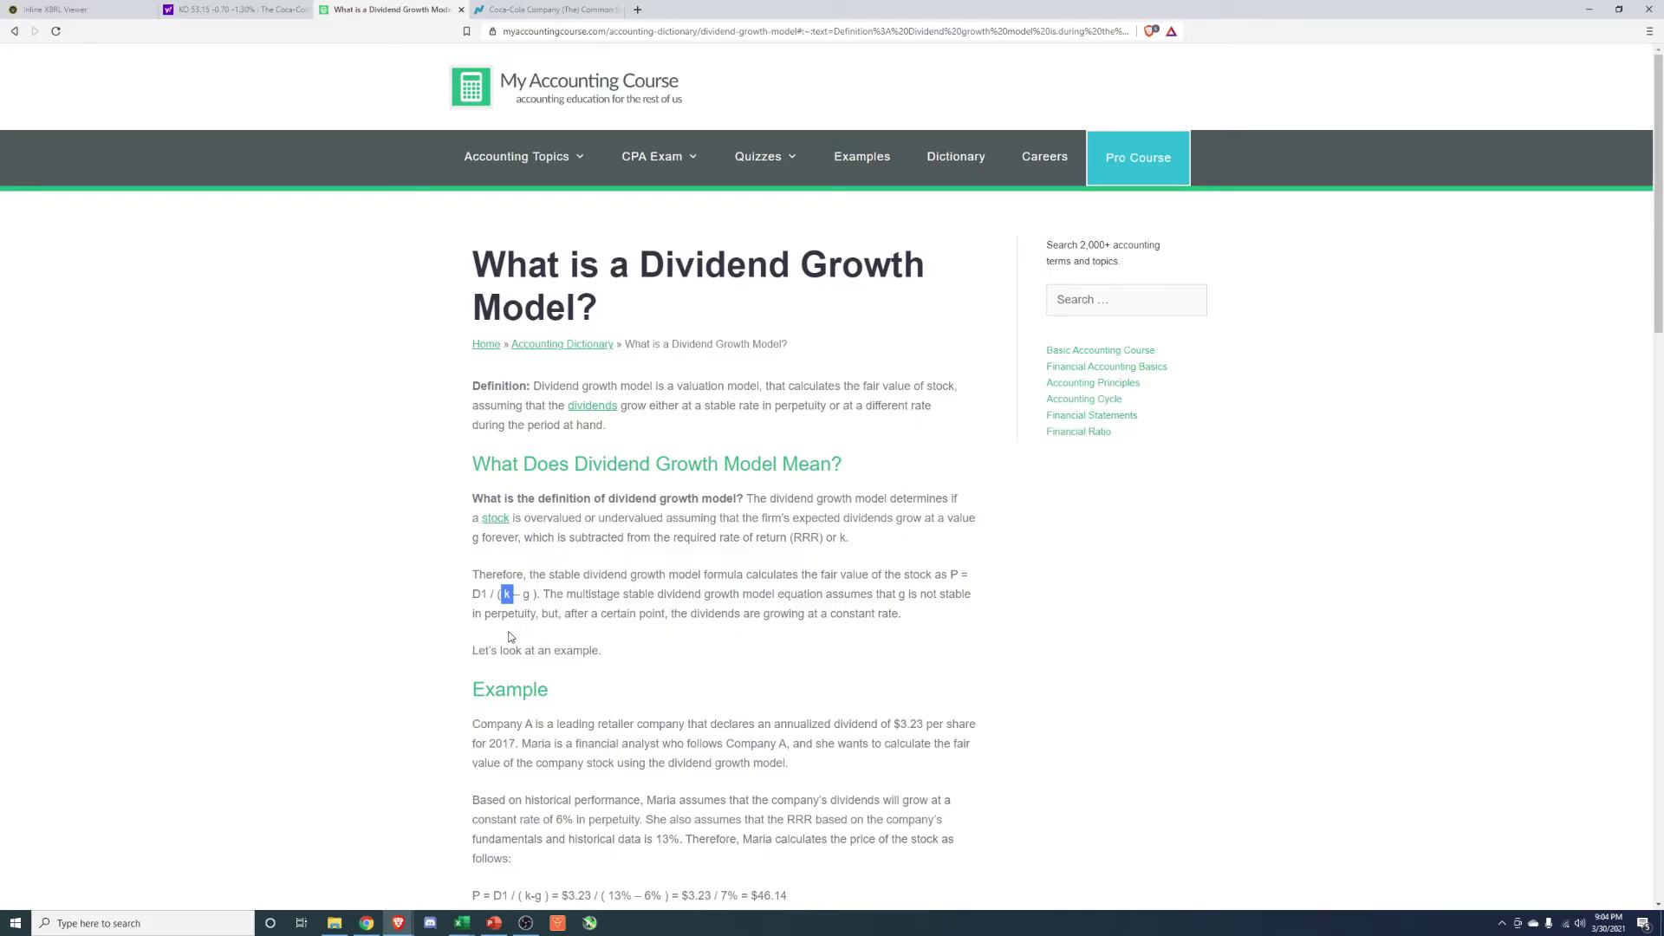
{"action": "left_click_drag", "start_coordinate": [523, 594], "coordinate": [535, 595]}
{"action": "left_click", "coordinate": [456, 651]}
- Back in the DCF sheet, inspect the yearly dividends and 2019–2021 dividend growth formulas
{"action": "left_click", "coordinate": [1606, 14]}
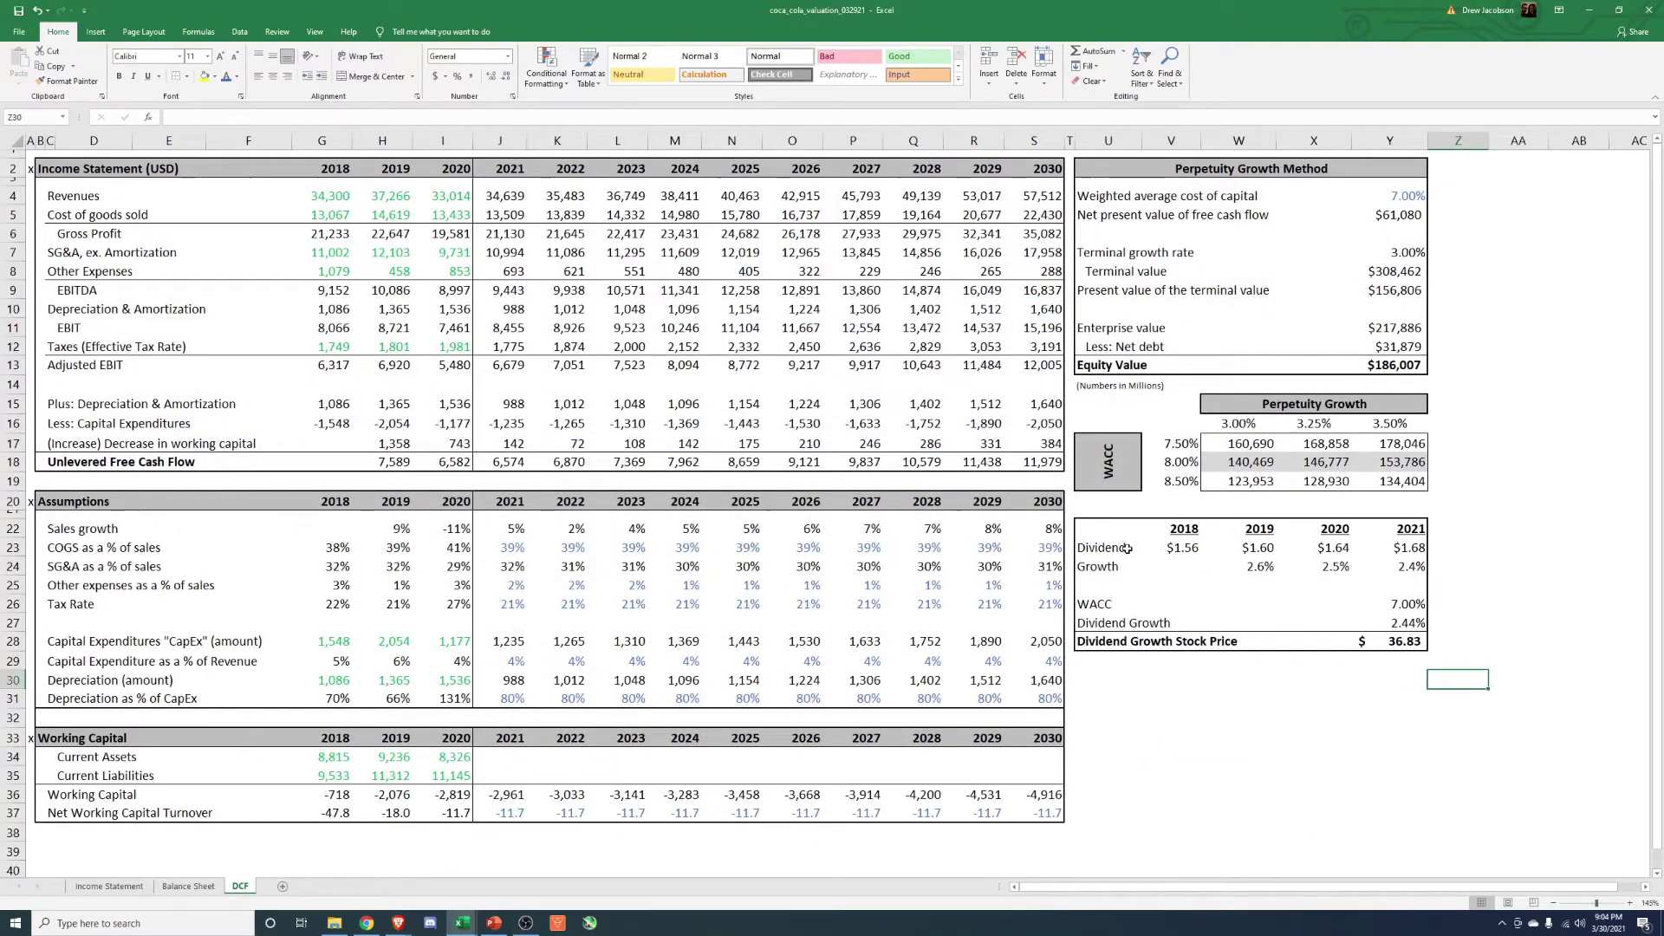
{"action": "left_click", "coordinate": [1164, 548]}
{"action": "key", "text": "Right"}
{"action": "key", "text": "Right"}
{"action": "key", "text": "Right"}
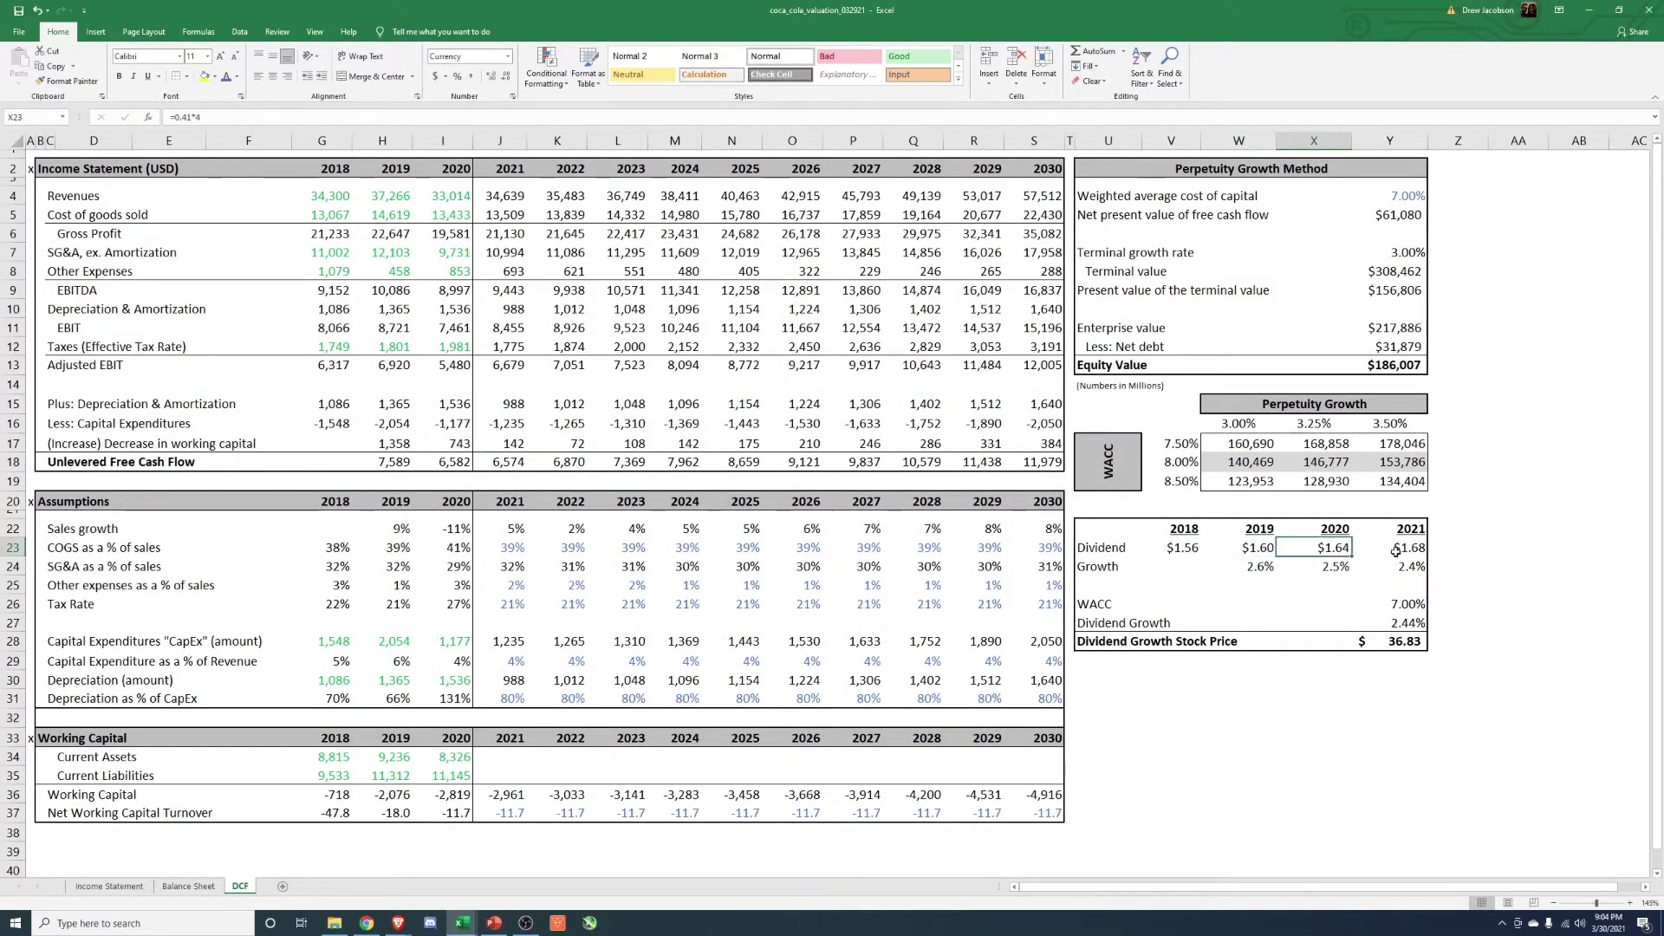
{"action": "left_click", "coordinate": [1249, 565]}
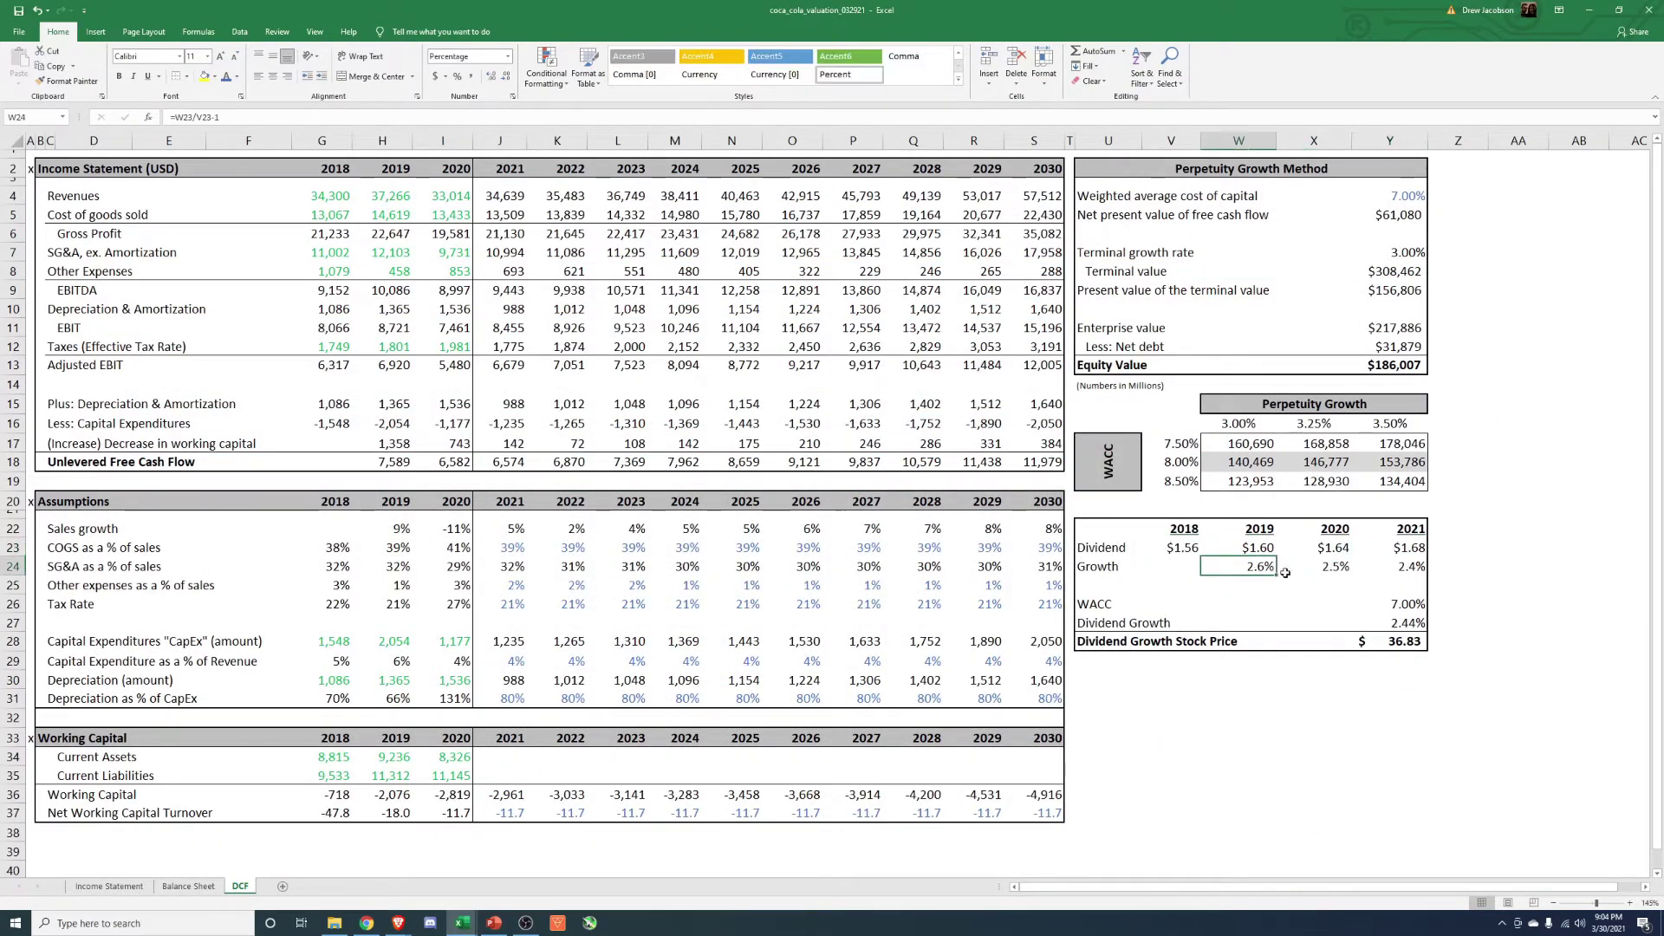
{"action": "left_click", "coordinate": [1339, 568]}
{"action": "left_click", "coordinate": [1409, 567]}
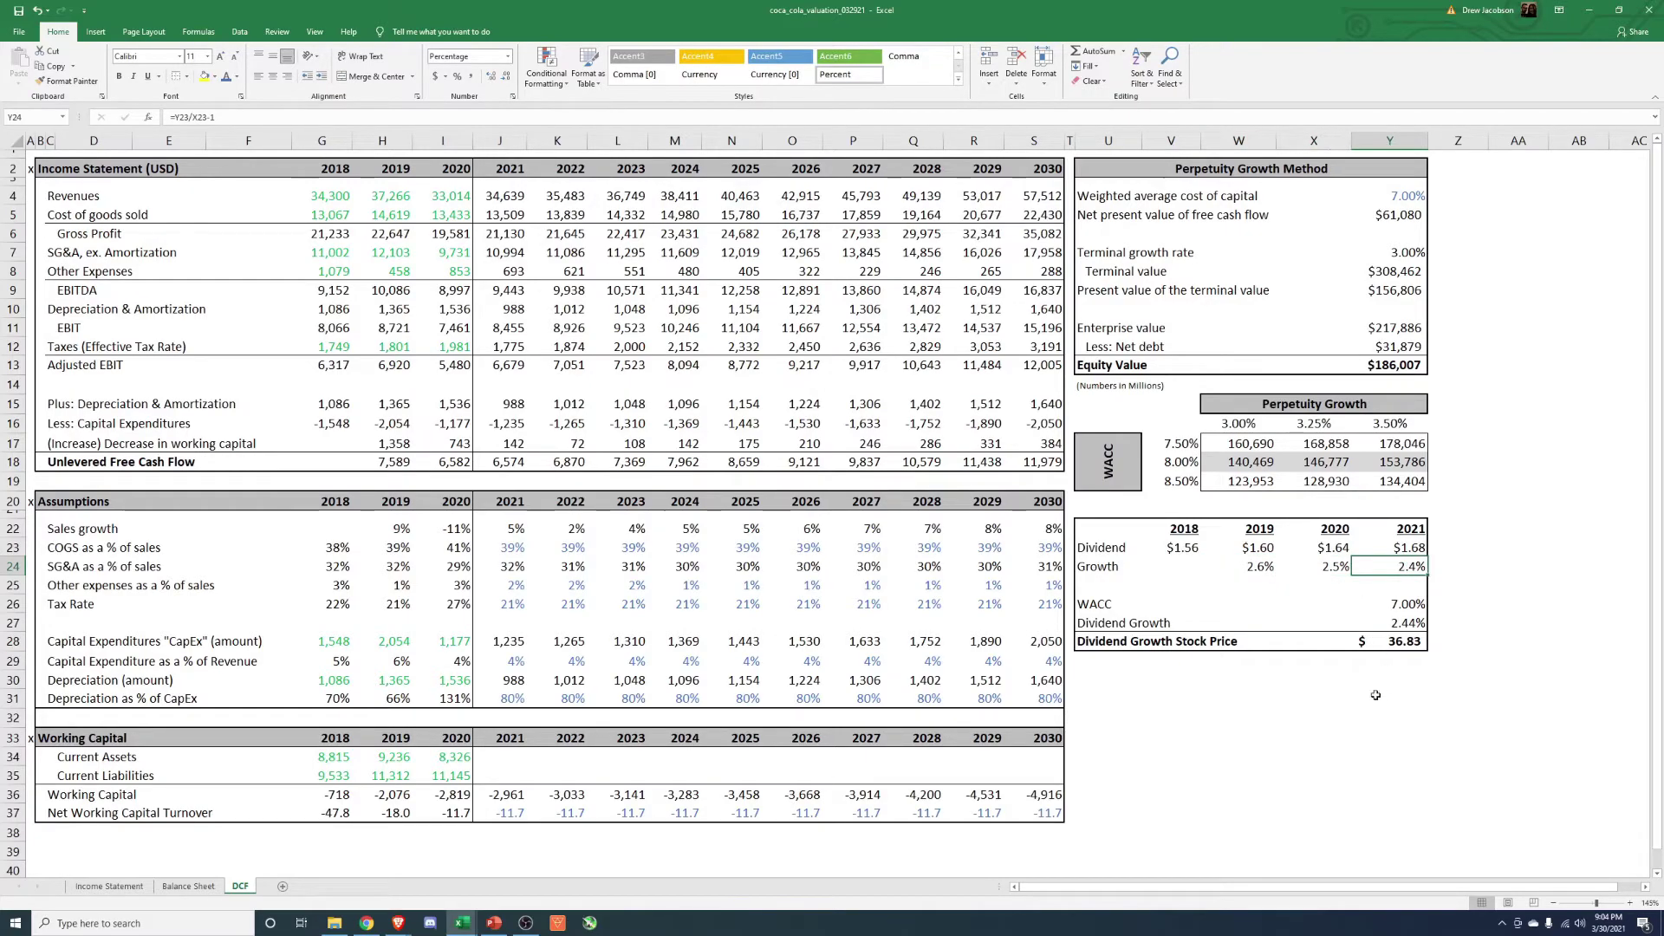
- Trace the 7.00% WACC and 2.44% dividend growth inputs behind the $36.83 stock price
{"action": "left_click", "coordinate": [1129, 613]}
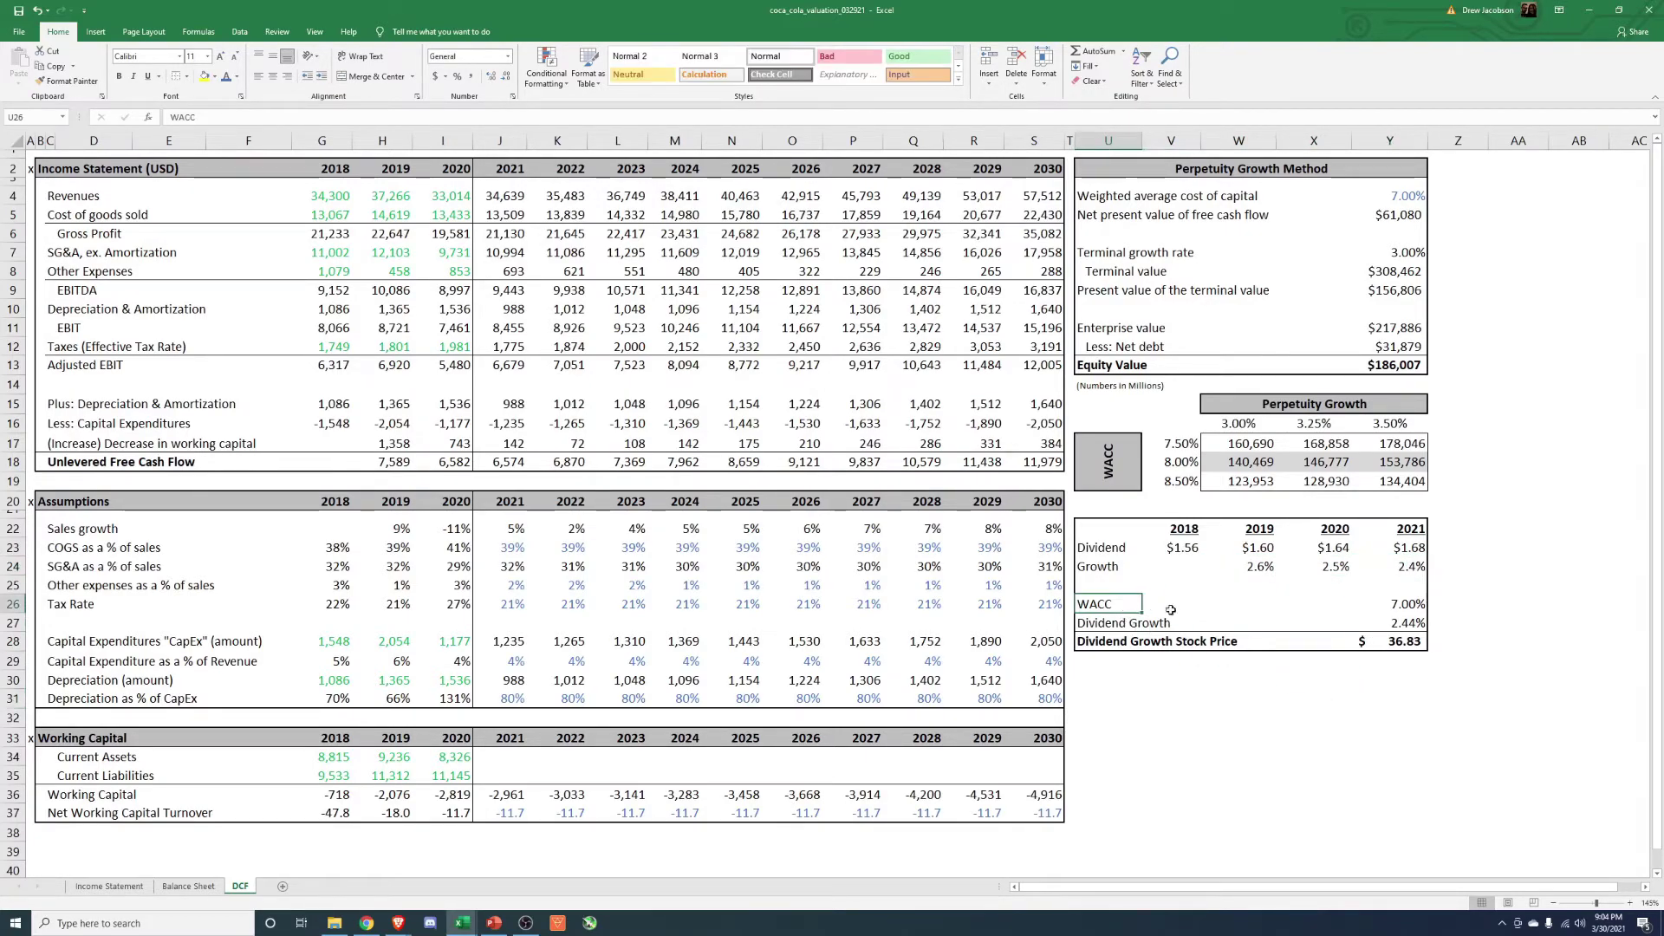
{"action": "left_click", "coordinate": [1407, 604]}
{"action": "left_click", "coordinate": [1407, 197]}
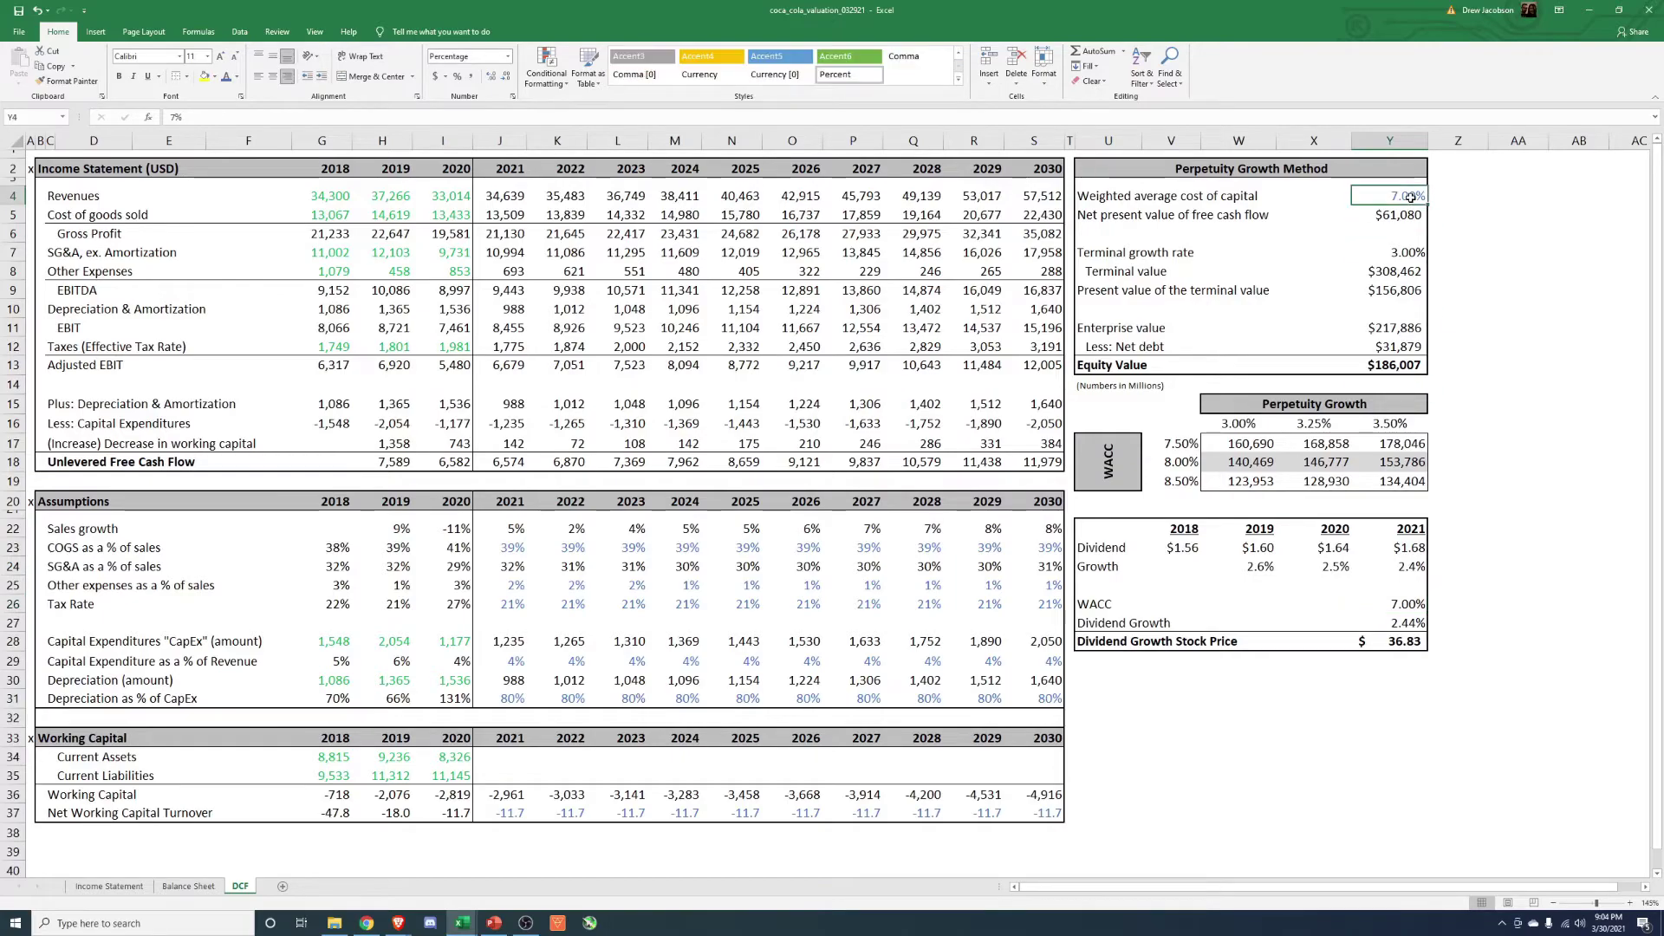
{"action": "left_click", "coordinate": [1404, 622]}
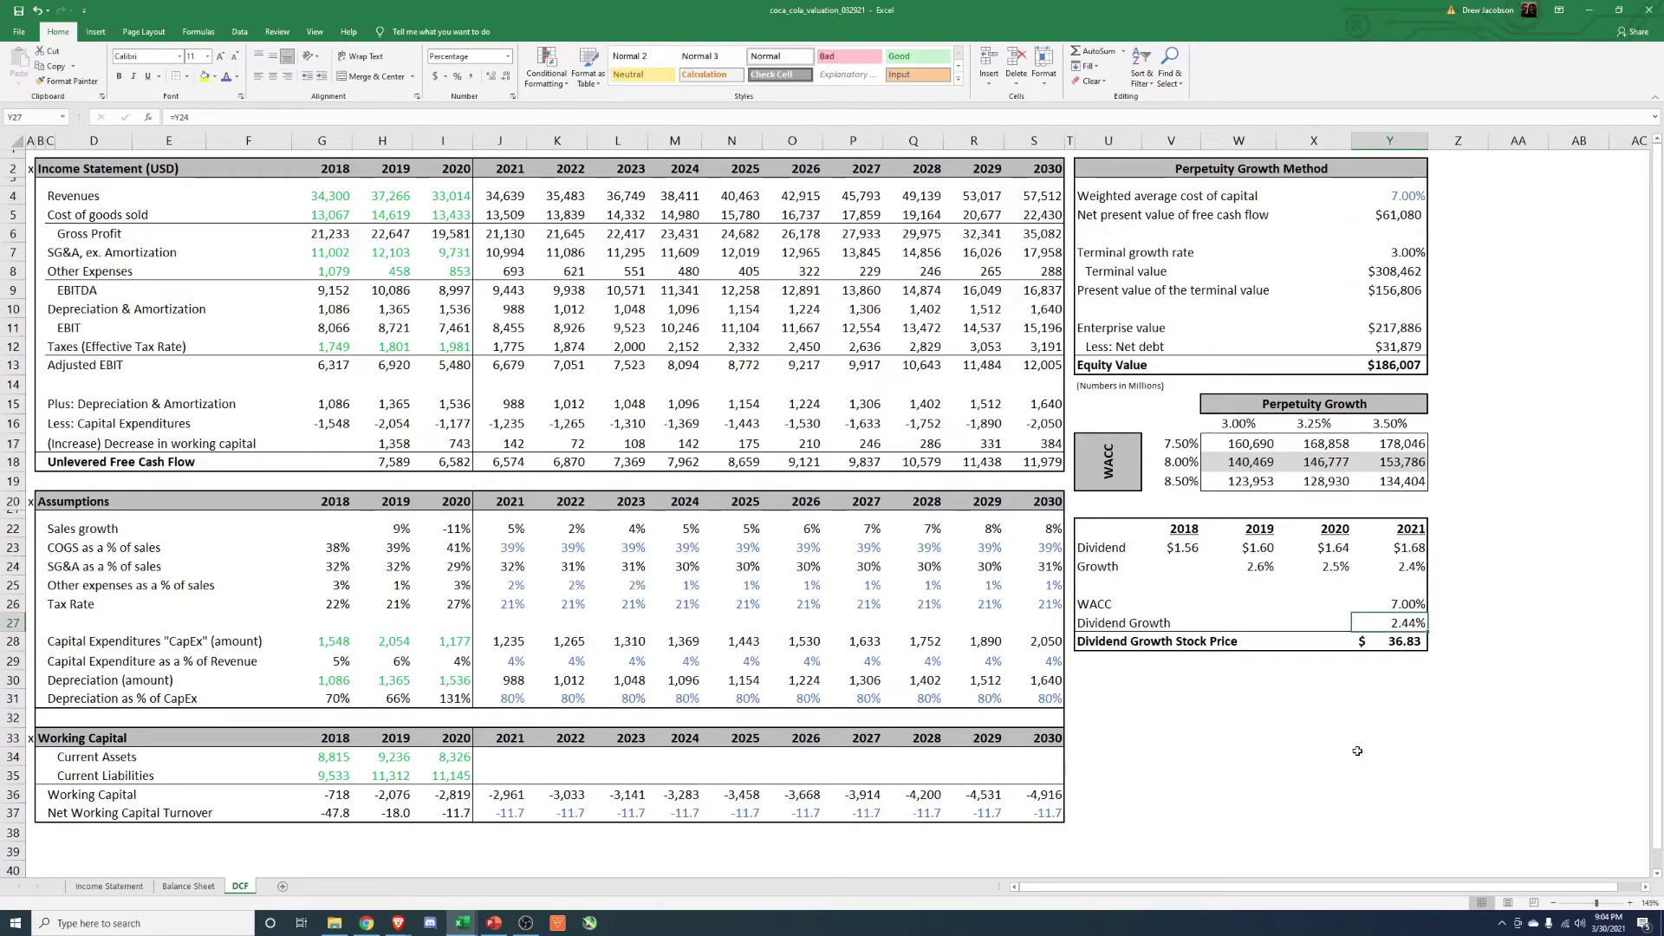
{"action": "key", "text": "F2"}
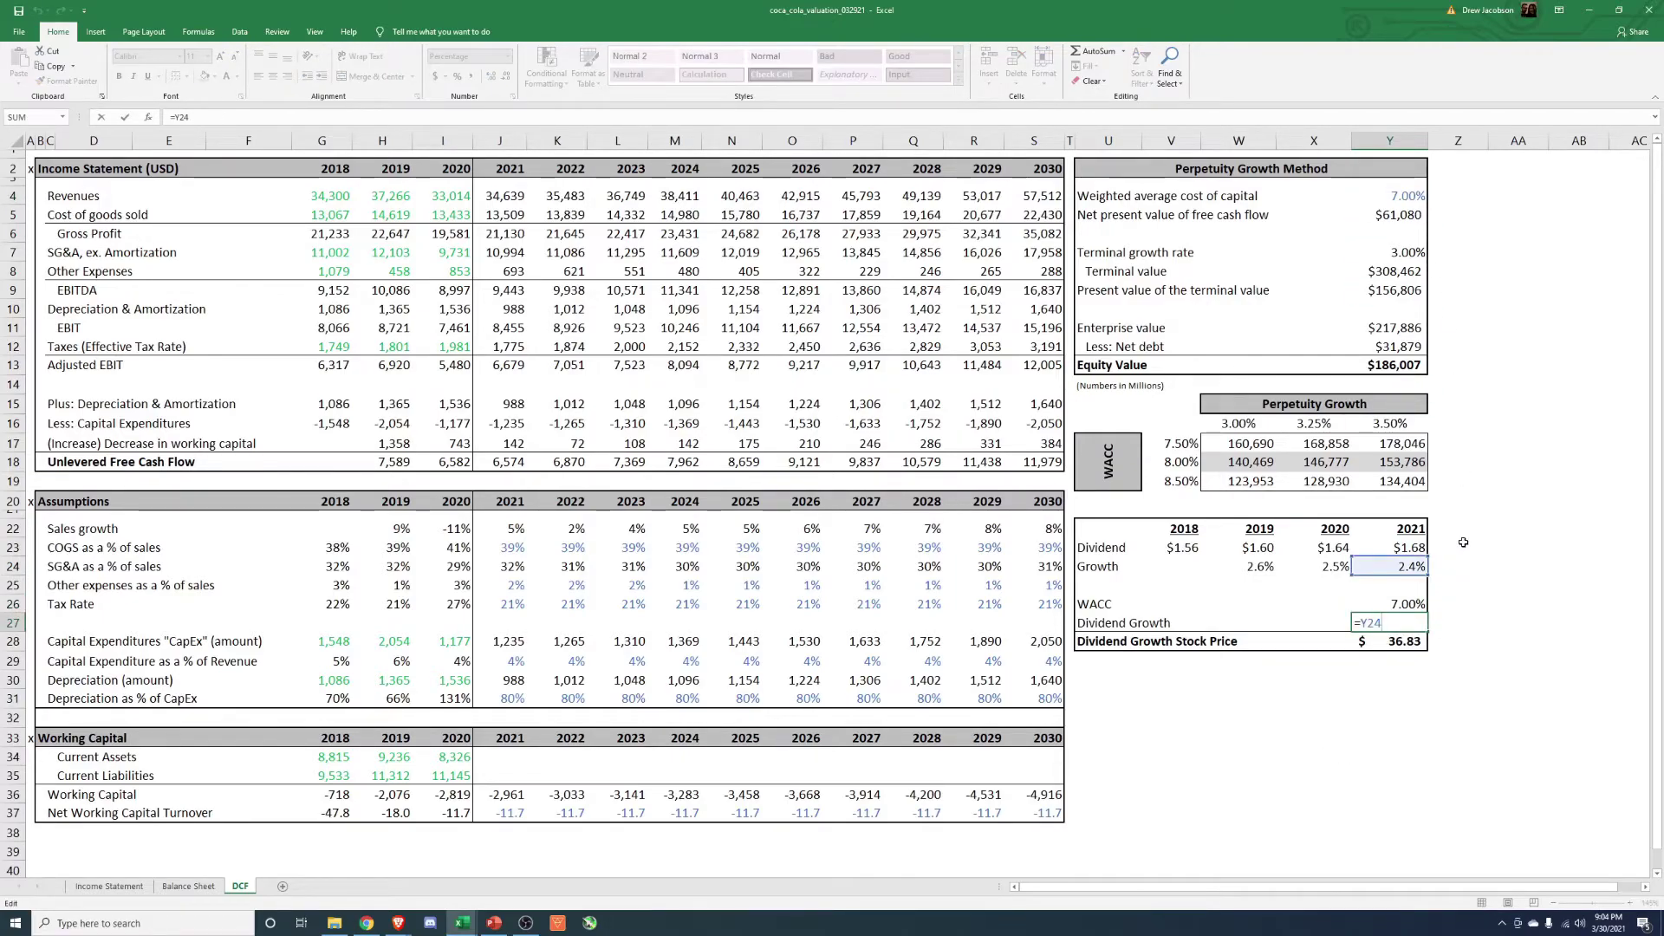
{"action": "key", "text": "Escape"}
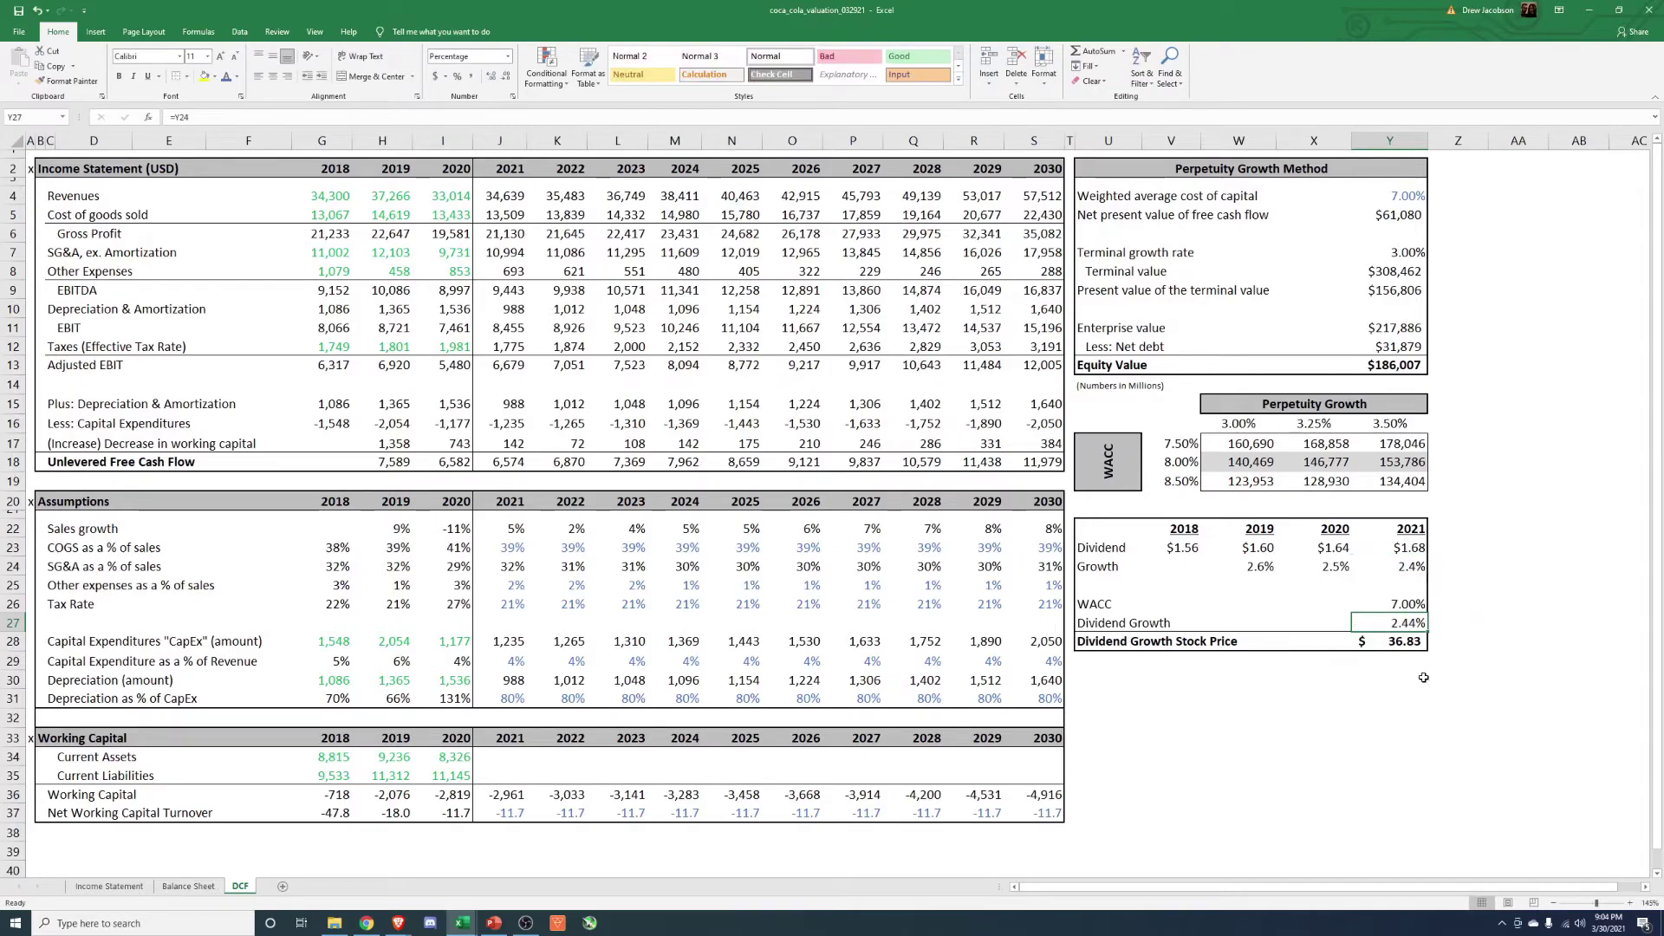
{"action": "left_click", "coordinate": [1394, 646]}
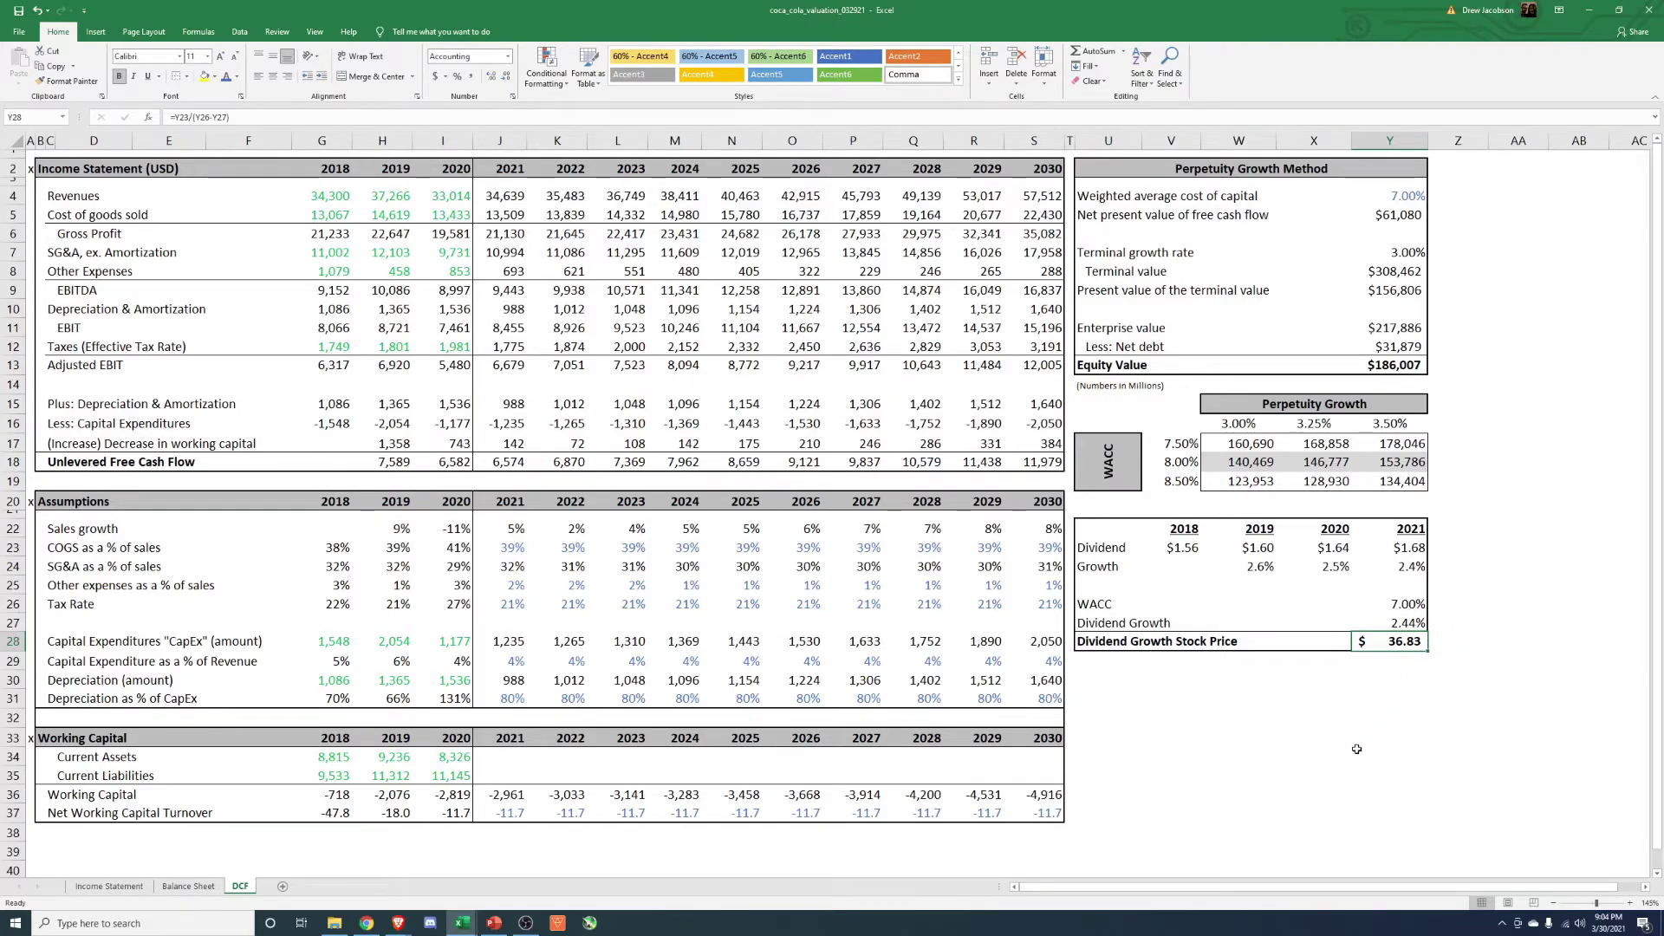
- Check Coca-Cola's 53.15 market price on Yahoo Finance, then return to Excel
{"action": "mouse_move", "coordinate": [399, 922]}
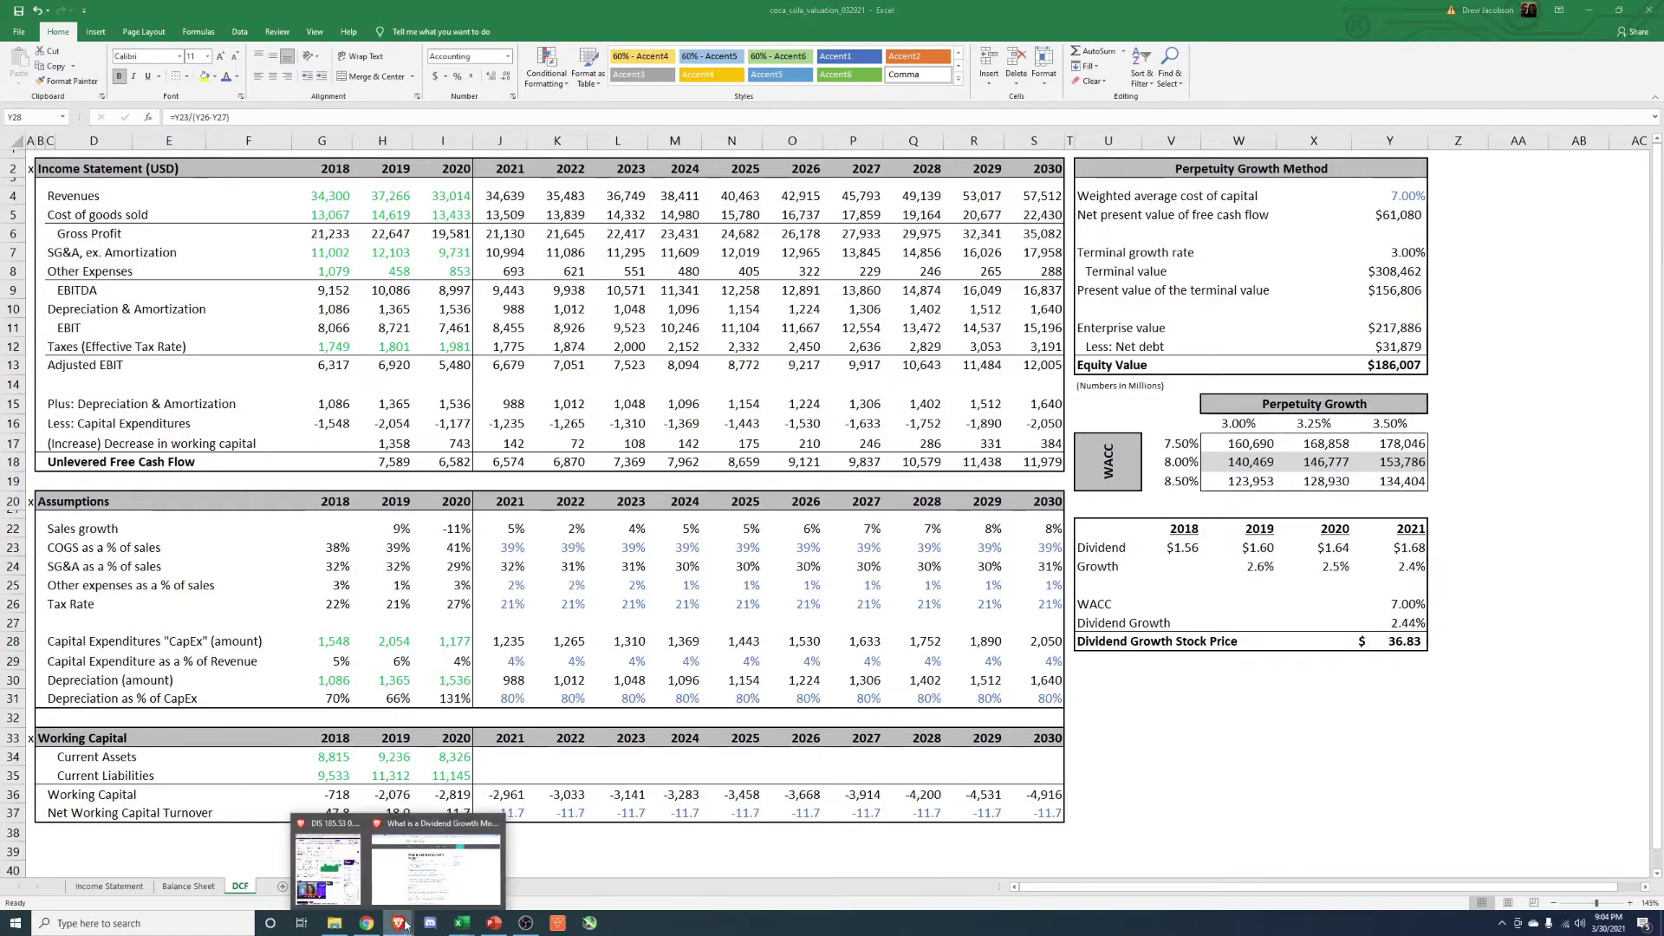
{"action": "left_click", "coordinate": [398, 870]}
{"action": "left_click", "coordinate": [251, 10]}
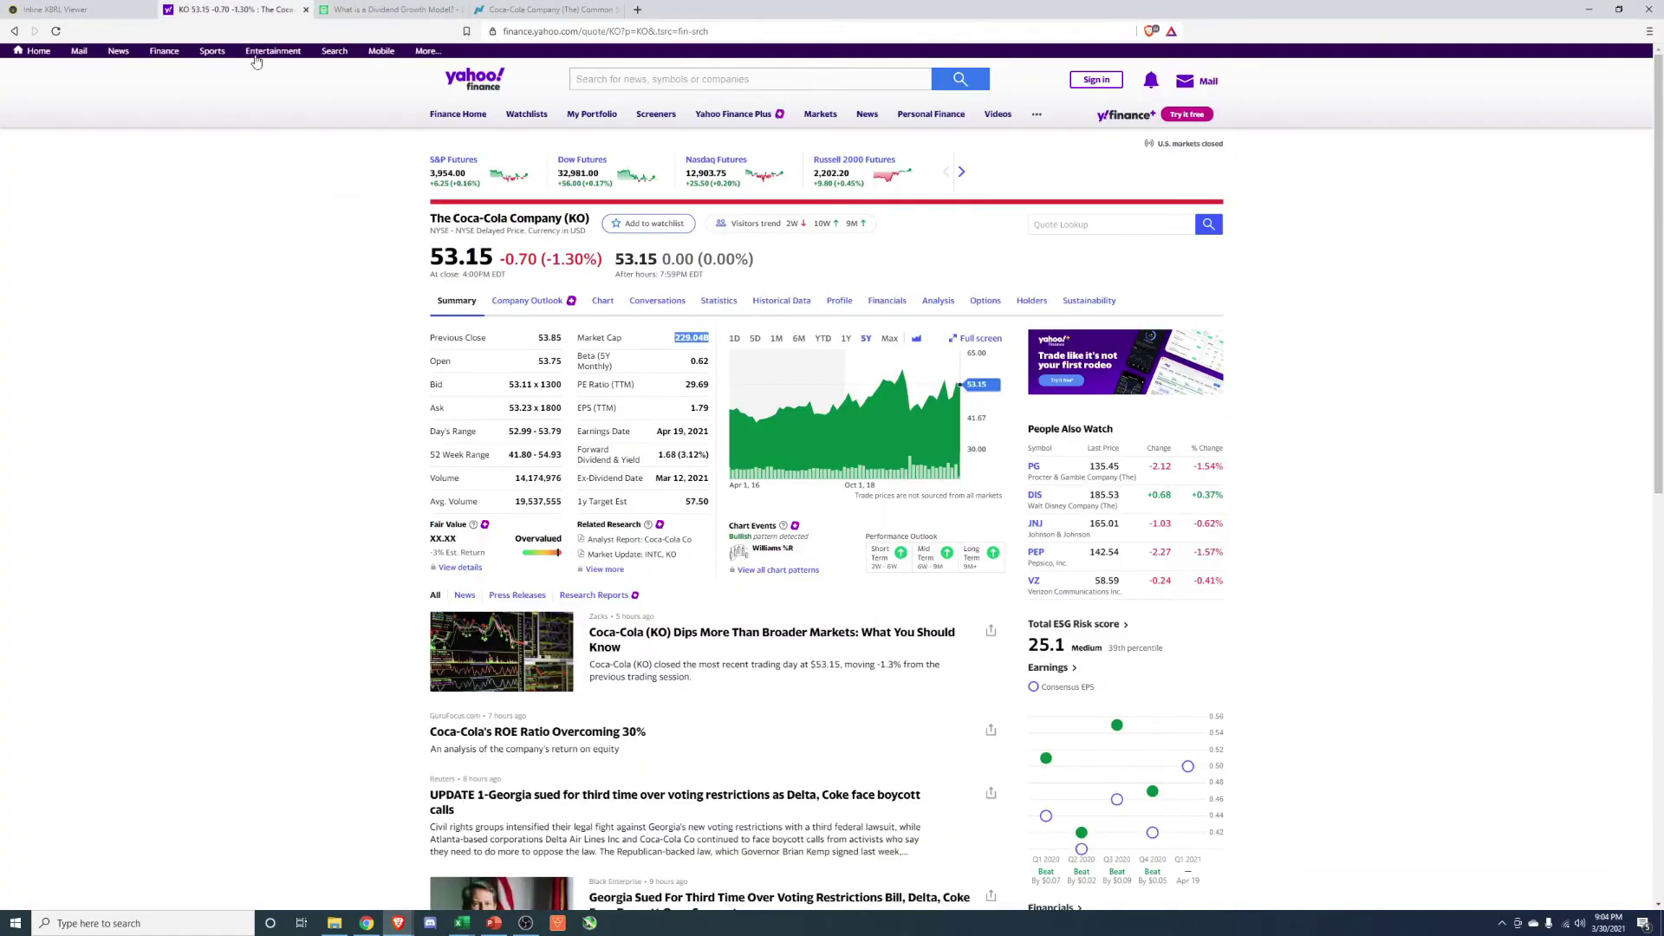
{"action": "left_click_drag", "start_coordinate": [431, 263], "coordinate": [493, 256]}
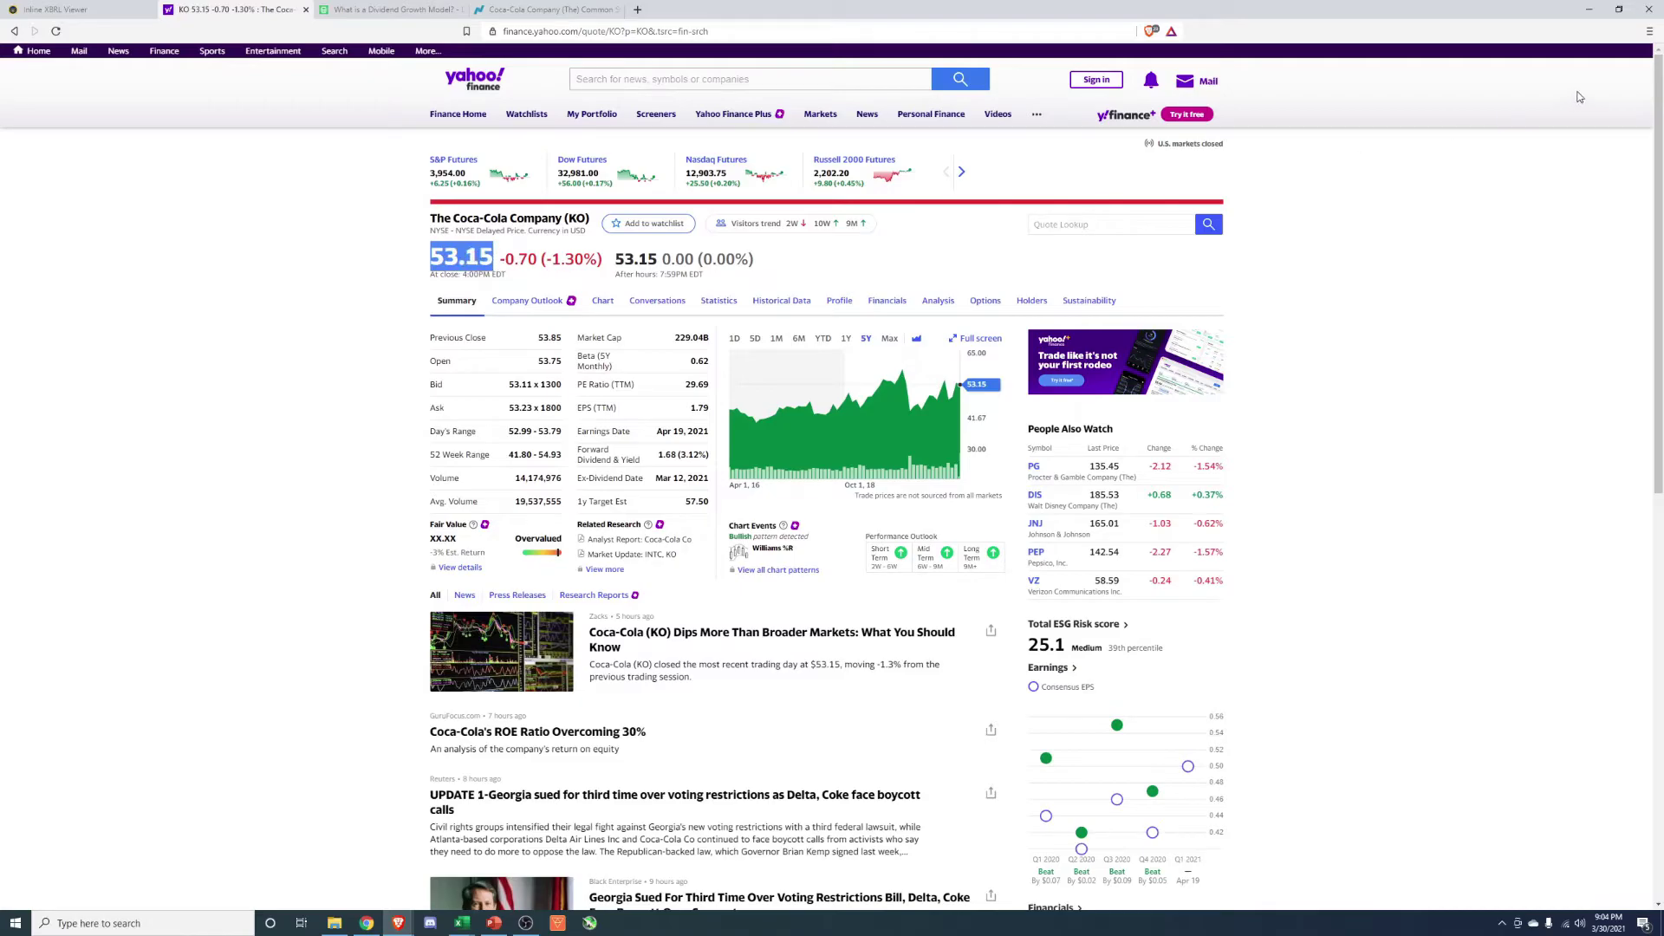
{"action": "left_click", "coordinate": [1589, 9]}
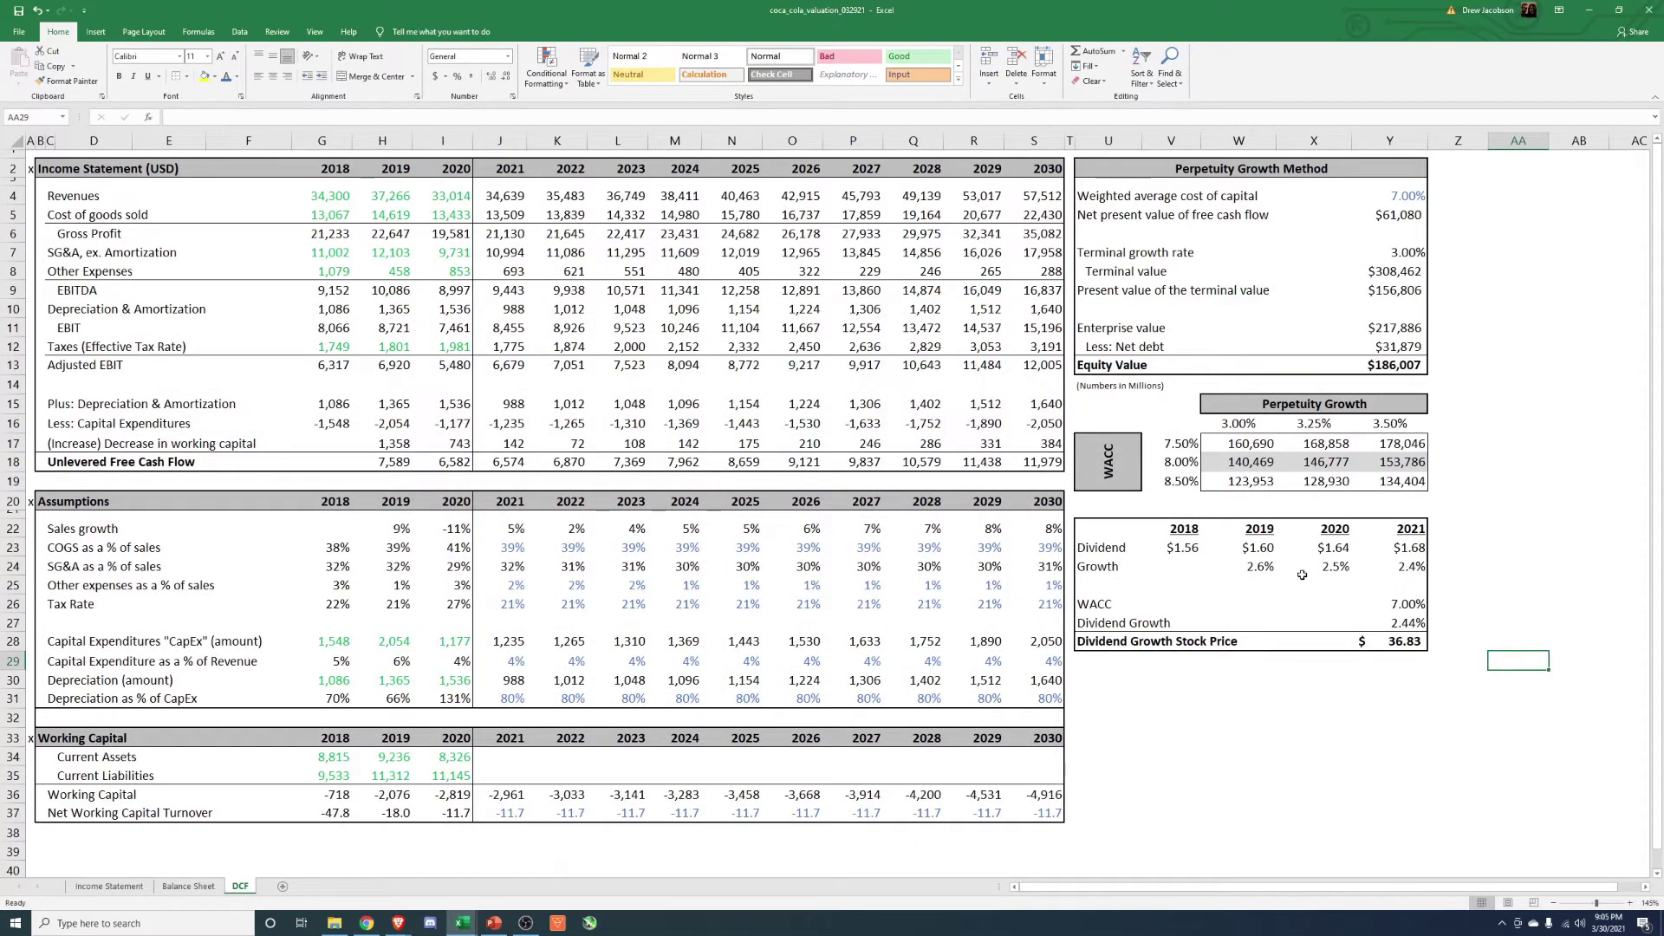
- Review the 2019–2021 yearly dividend growth formulas
{"action": "left_click_drag", "start_coordinate": [1257, 568], "coordinate": [1394, 566]}
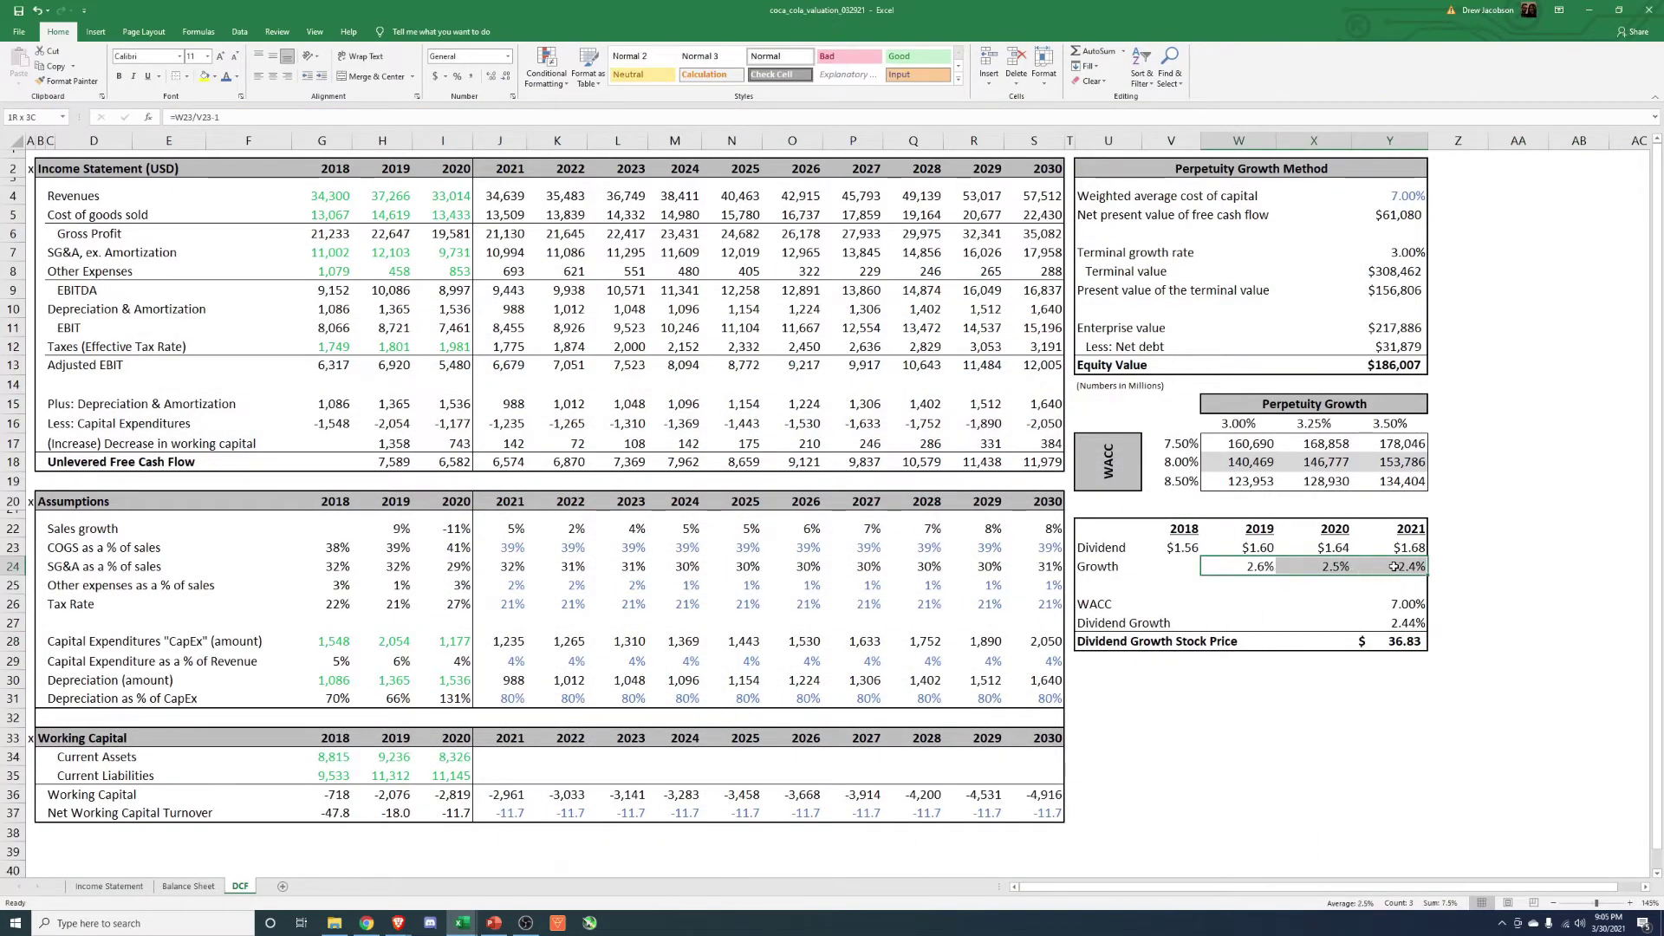
{"action": "left_click", "coordinate": [1519, 585]}
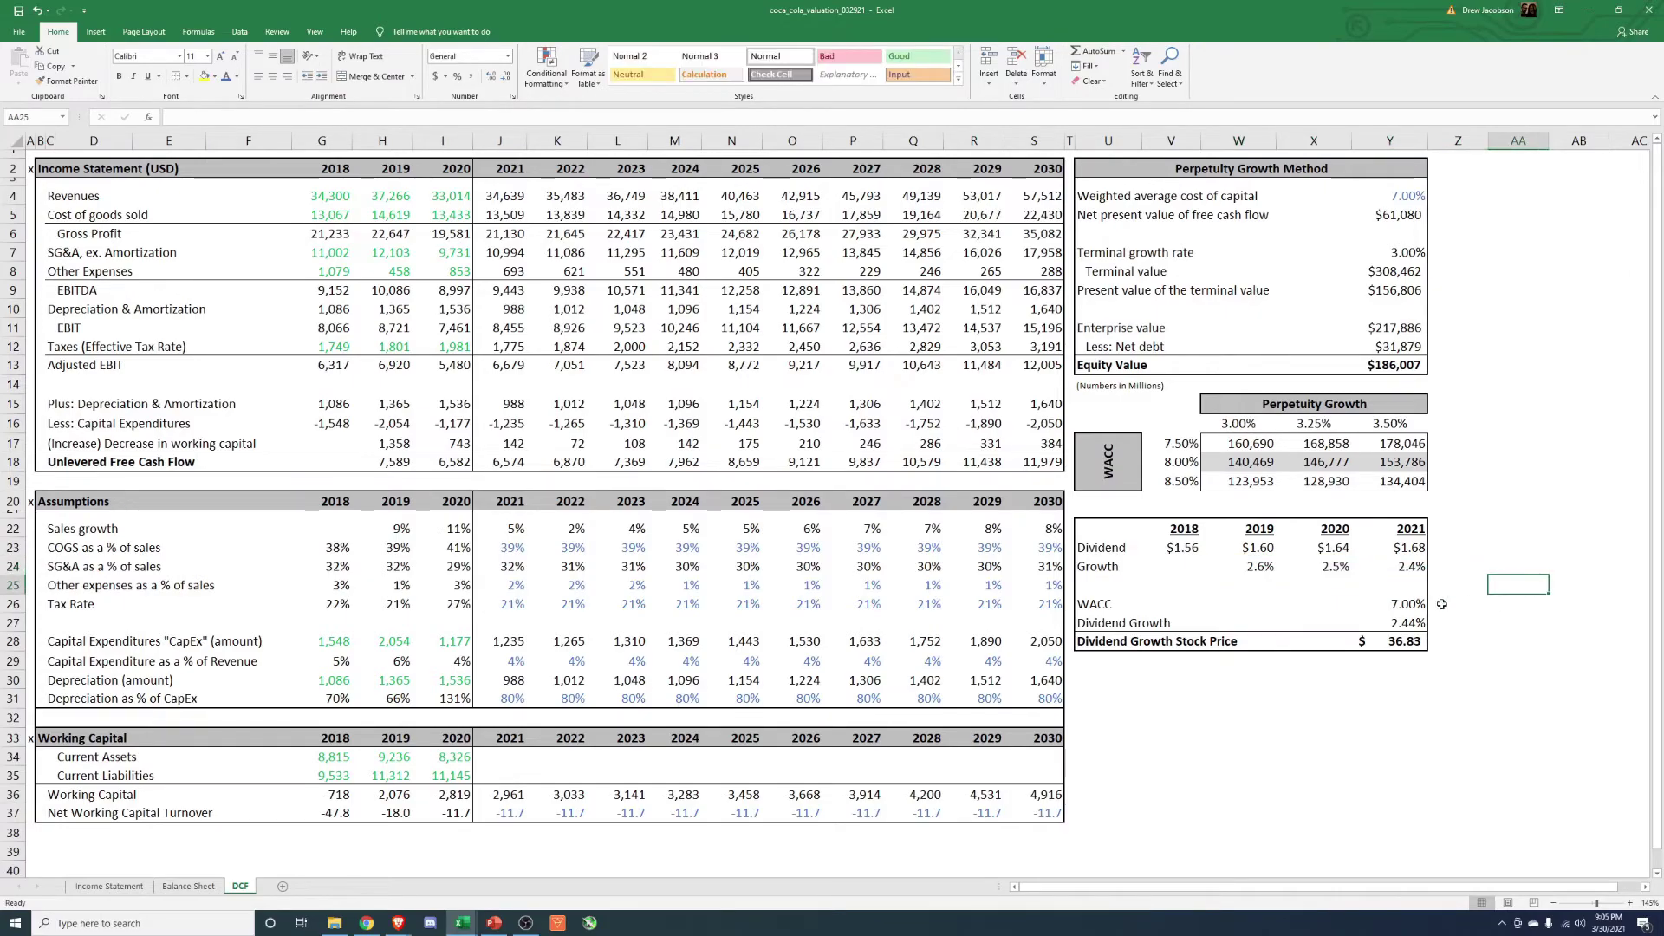
{"action": "left_click", "coordinate": [1265, 572]}
{"action": "left_click", "coordinate": [1345, 572]}
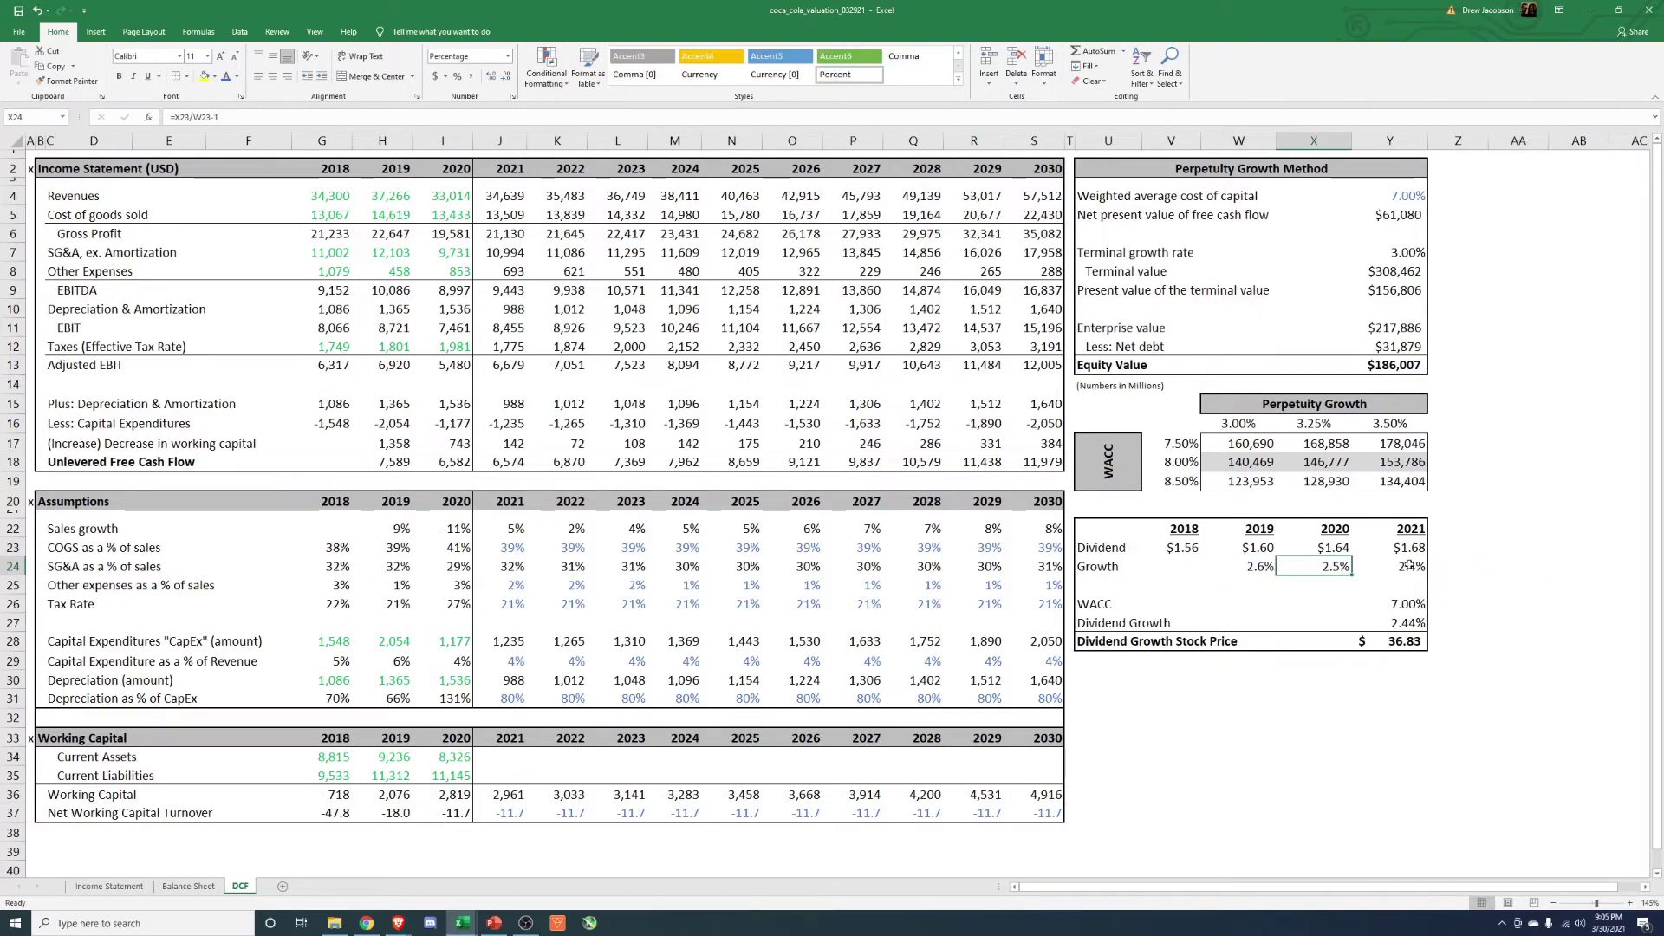
{"action": "left_click", "coordinate": [1409, 565]}
- Try 2.6% dividend growth in Y27 and check the resulting stock price
{"action": "left_click", "coordinate": [1408, 624]}
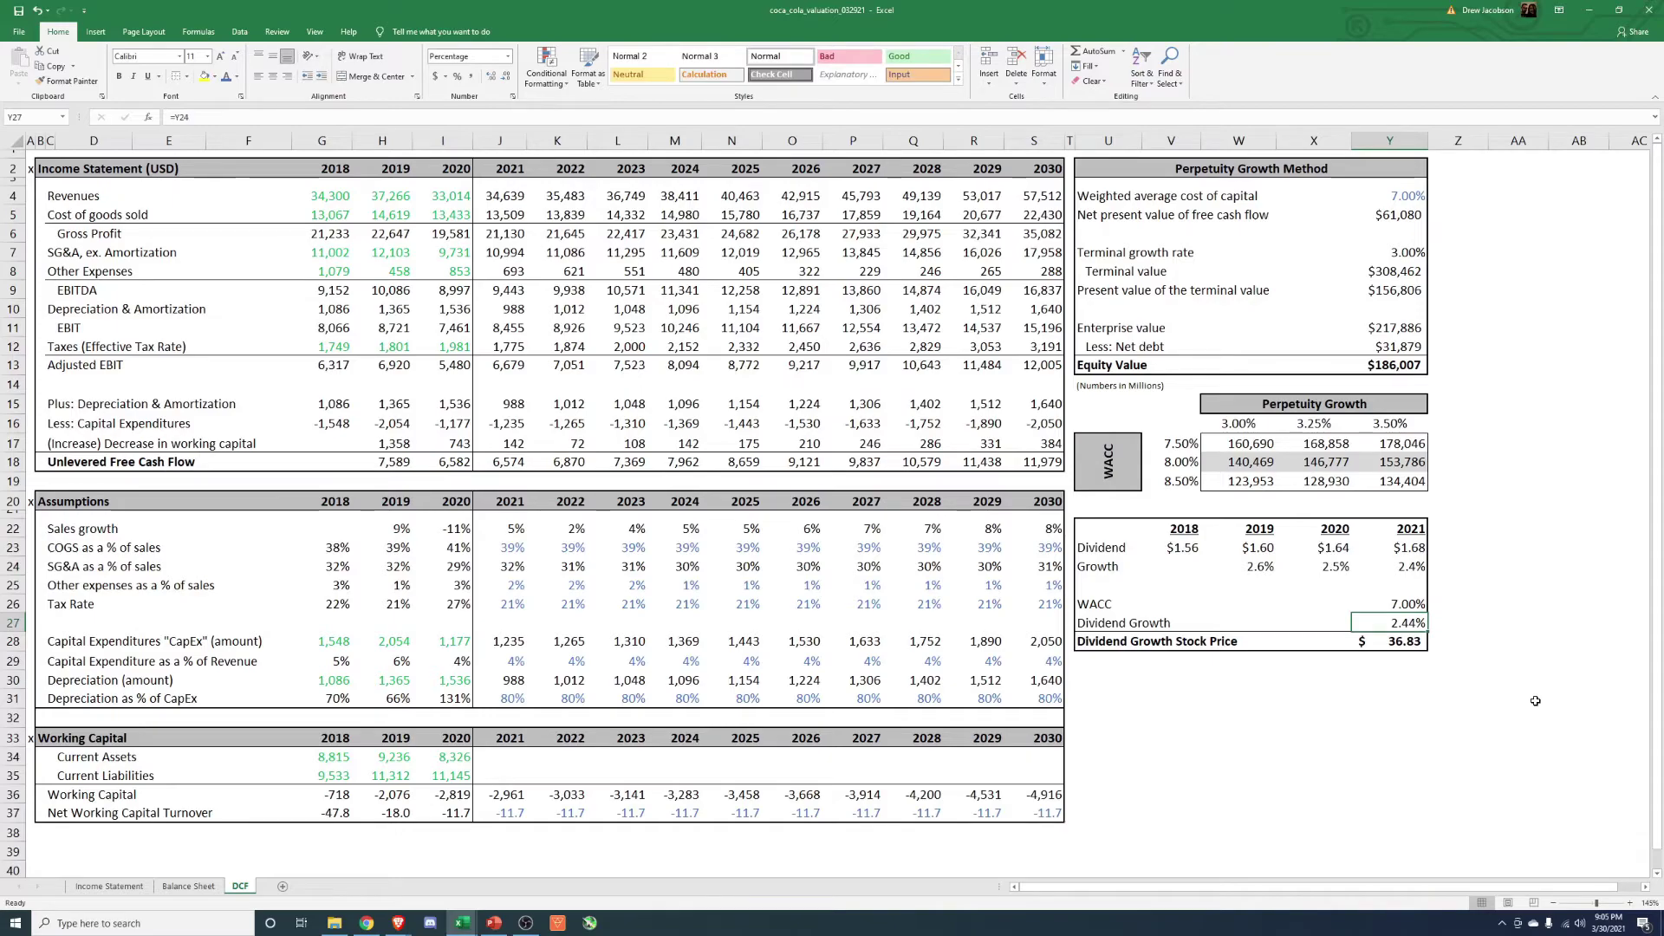
{"action": "type", "text": ".2"}
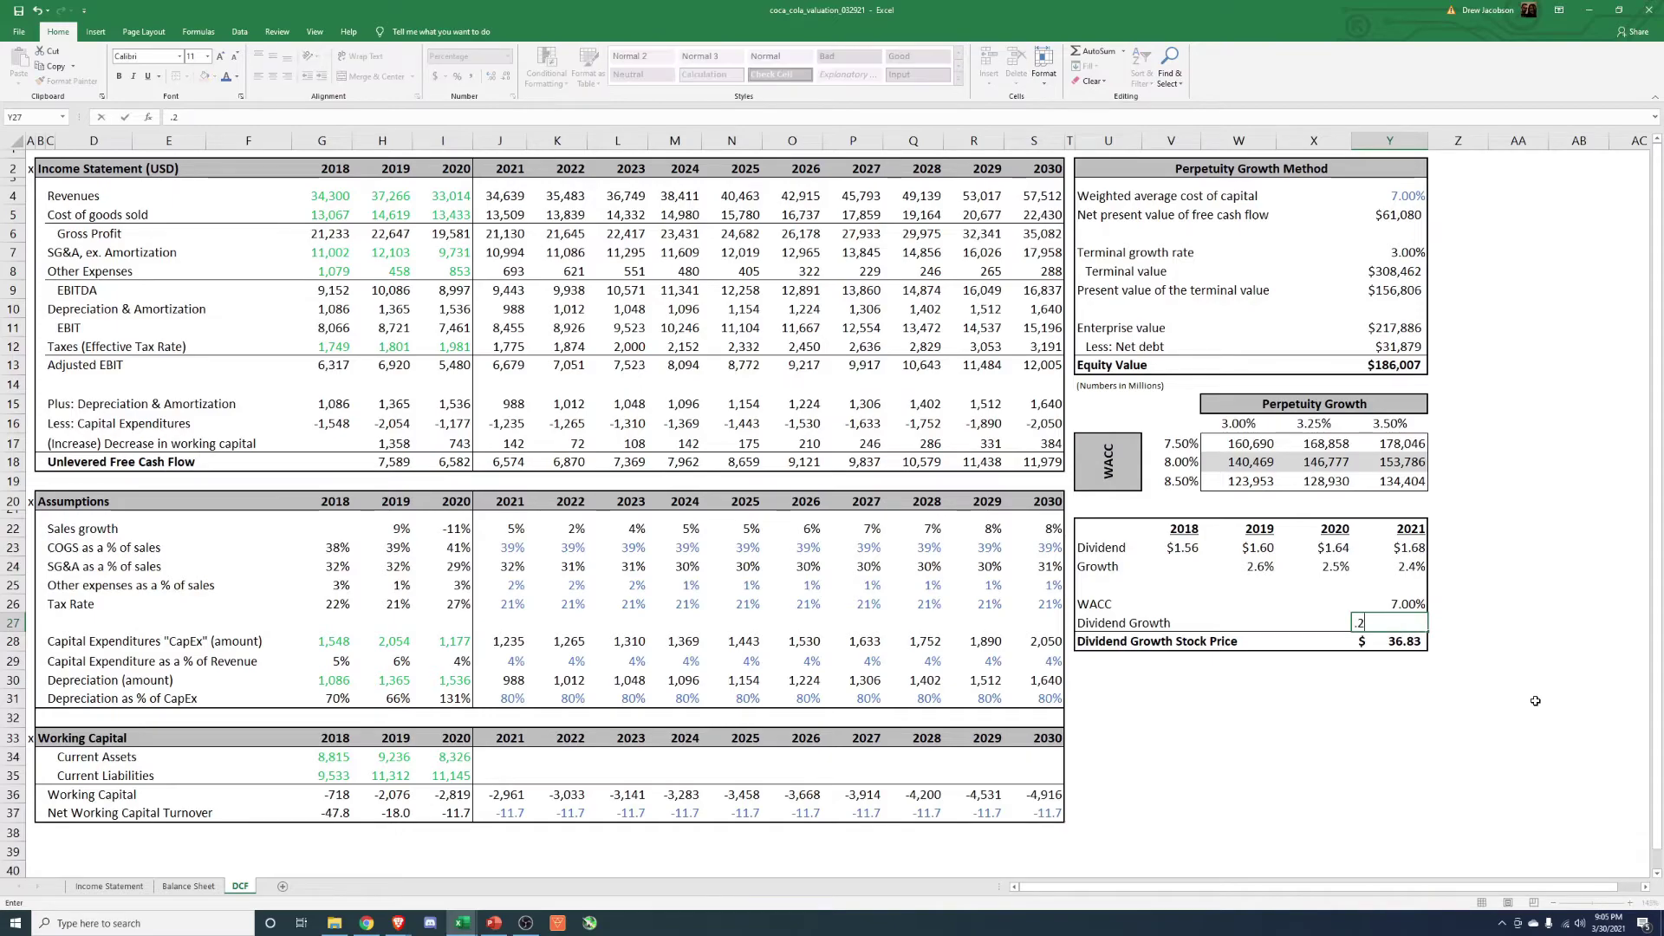
{"action": "key", "text": "BackSpace"}
{"action": "key", "text": "BackSpace"}
{"action": "type", "text": "2.6"}
{"action": "key", "text": "Return"}
{"action": "key", "text": "Up"}
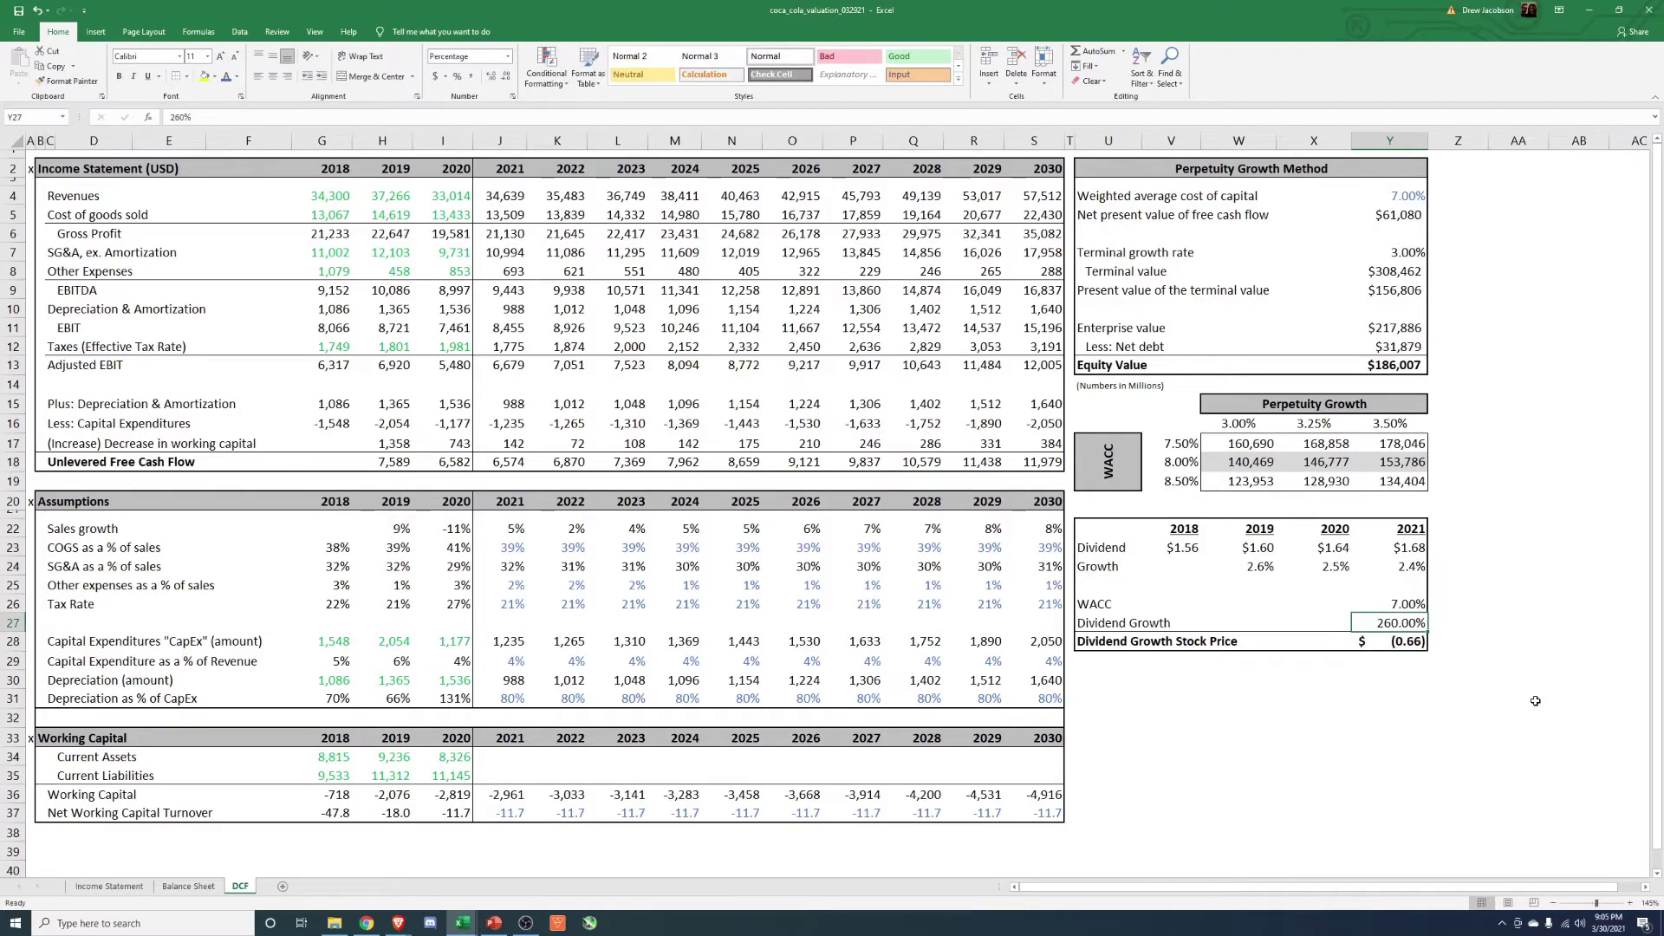
{"action": "type", "text": "2.6%"}
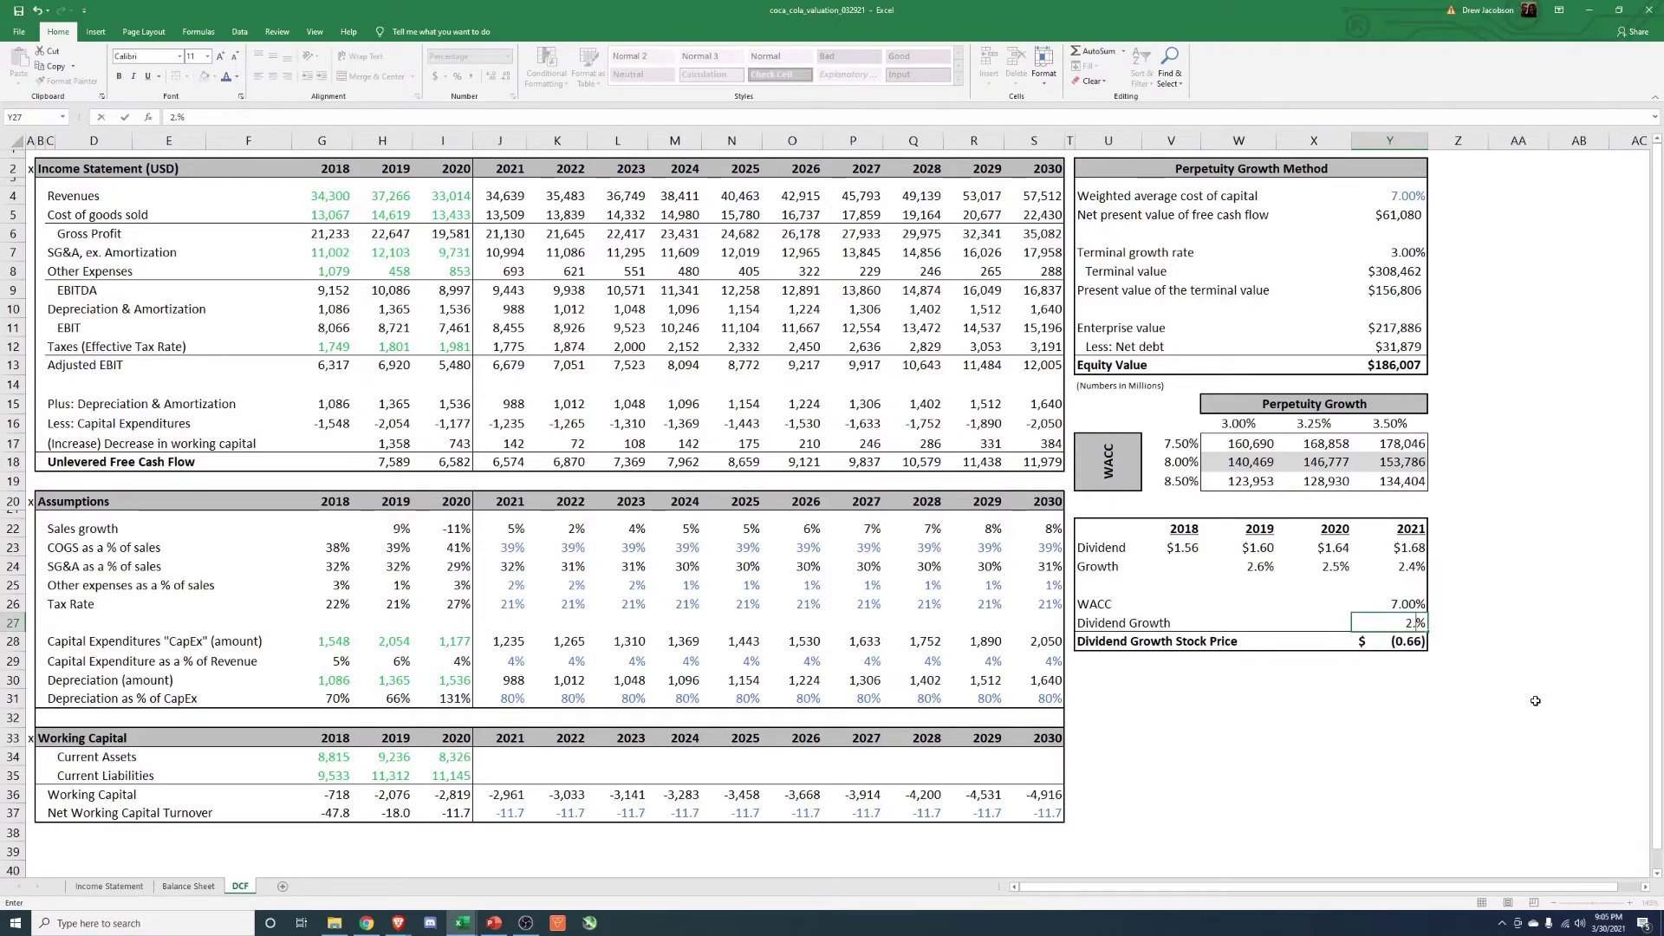
{"action": "key", "text": "Return"}
{"action": "key", "text": "Up"}
{"action": "key", "text": "Down"}
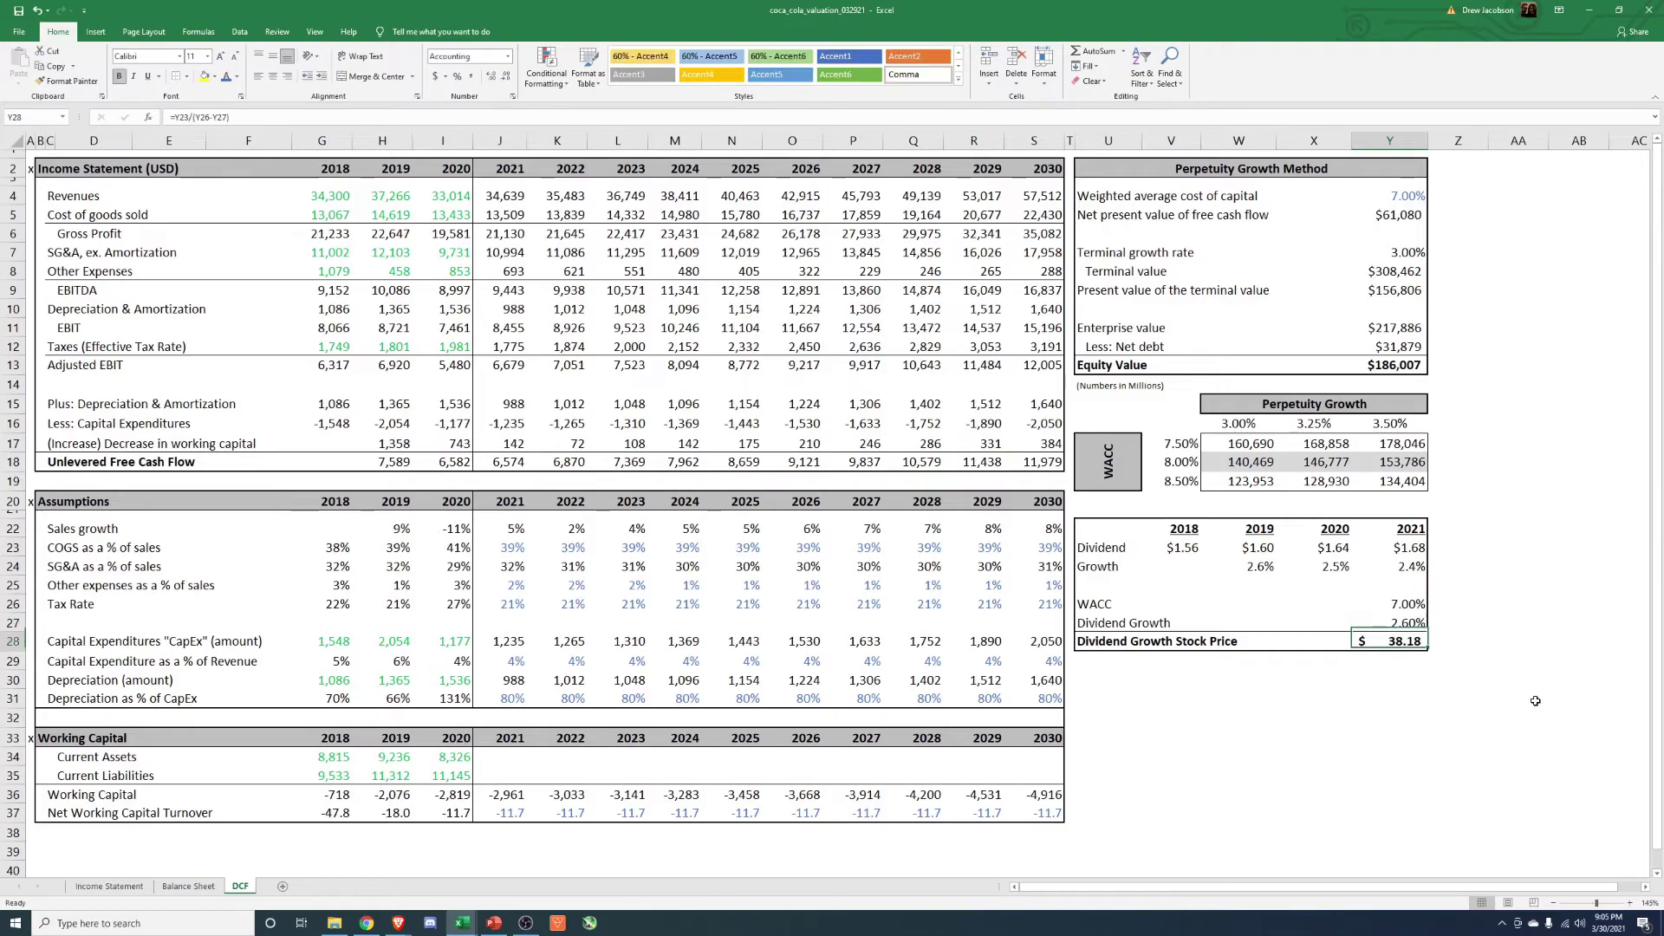
{"action": "key", "text": "Up"}
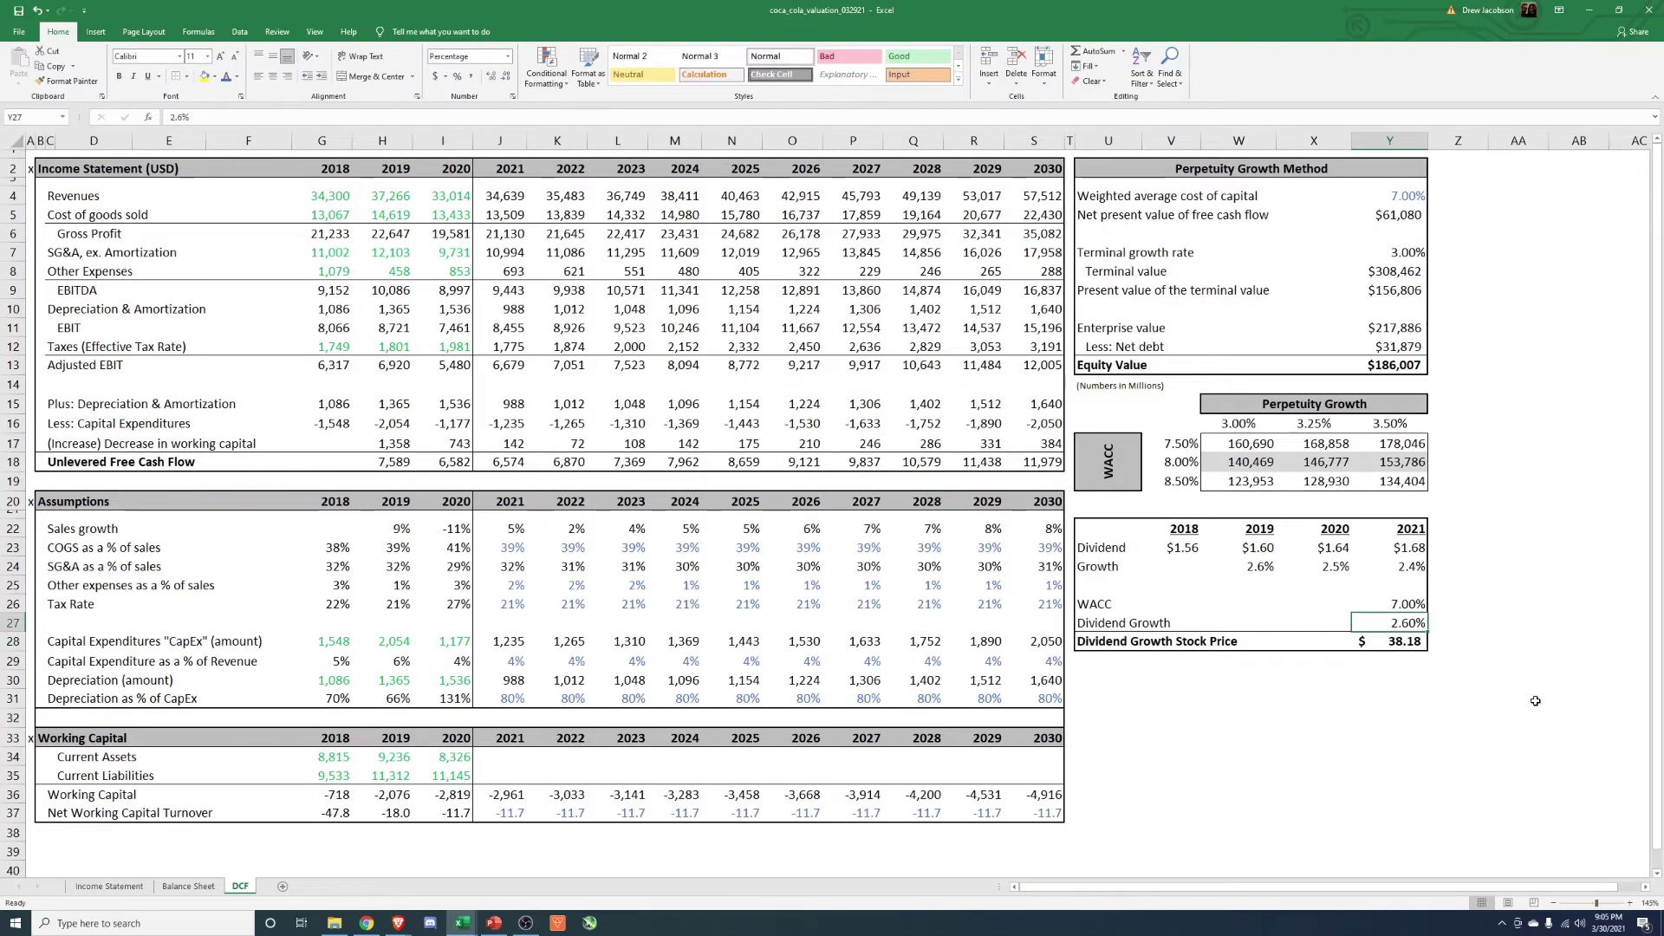
- Test 5%, 4% and 3.54% dividend growth, settling on 3.75% for a $51.69 price
{"action": "type", "text": "5%"}
{"action": "key", "text": "Return"}
{"action": "key", "text": "Up"}
{"action": "type", "text": "4%"}
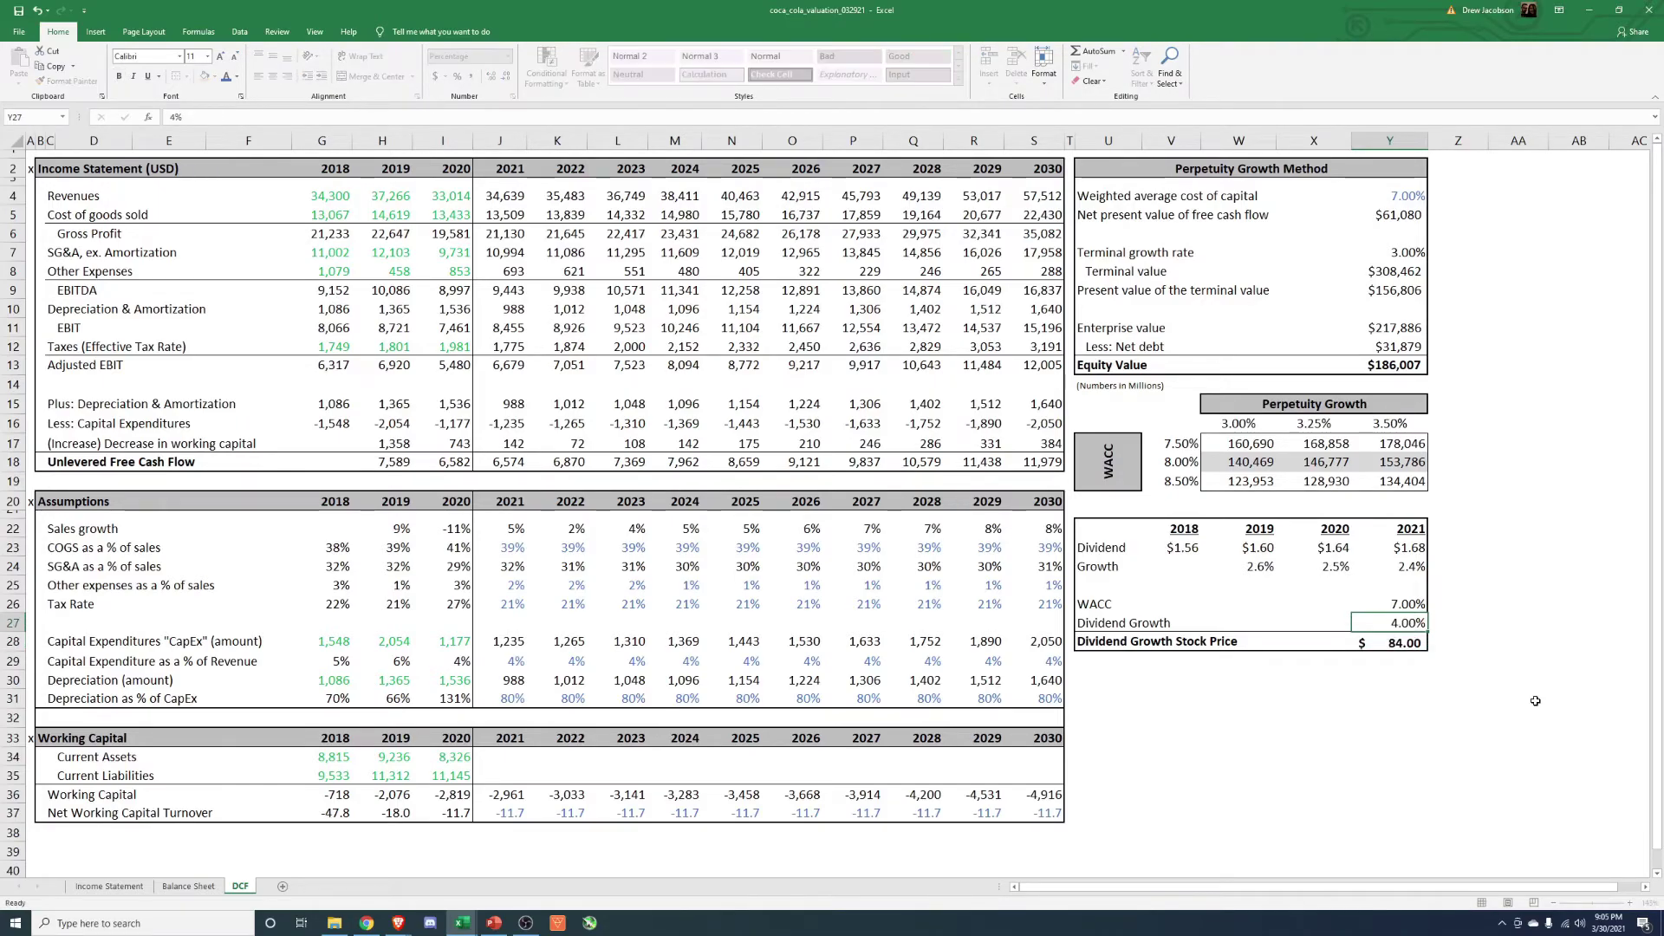
{"action": "key", "text": "Return"}
{"action": "key", "text": "Up"}
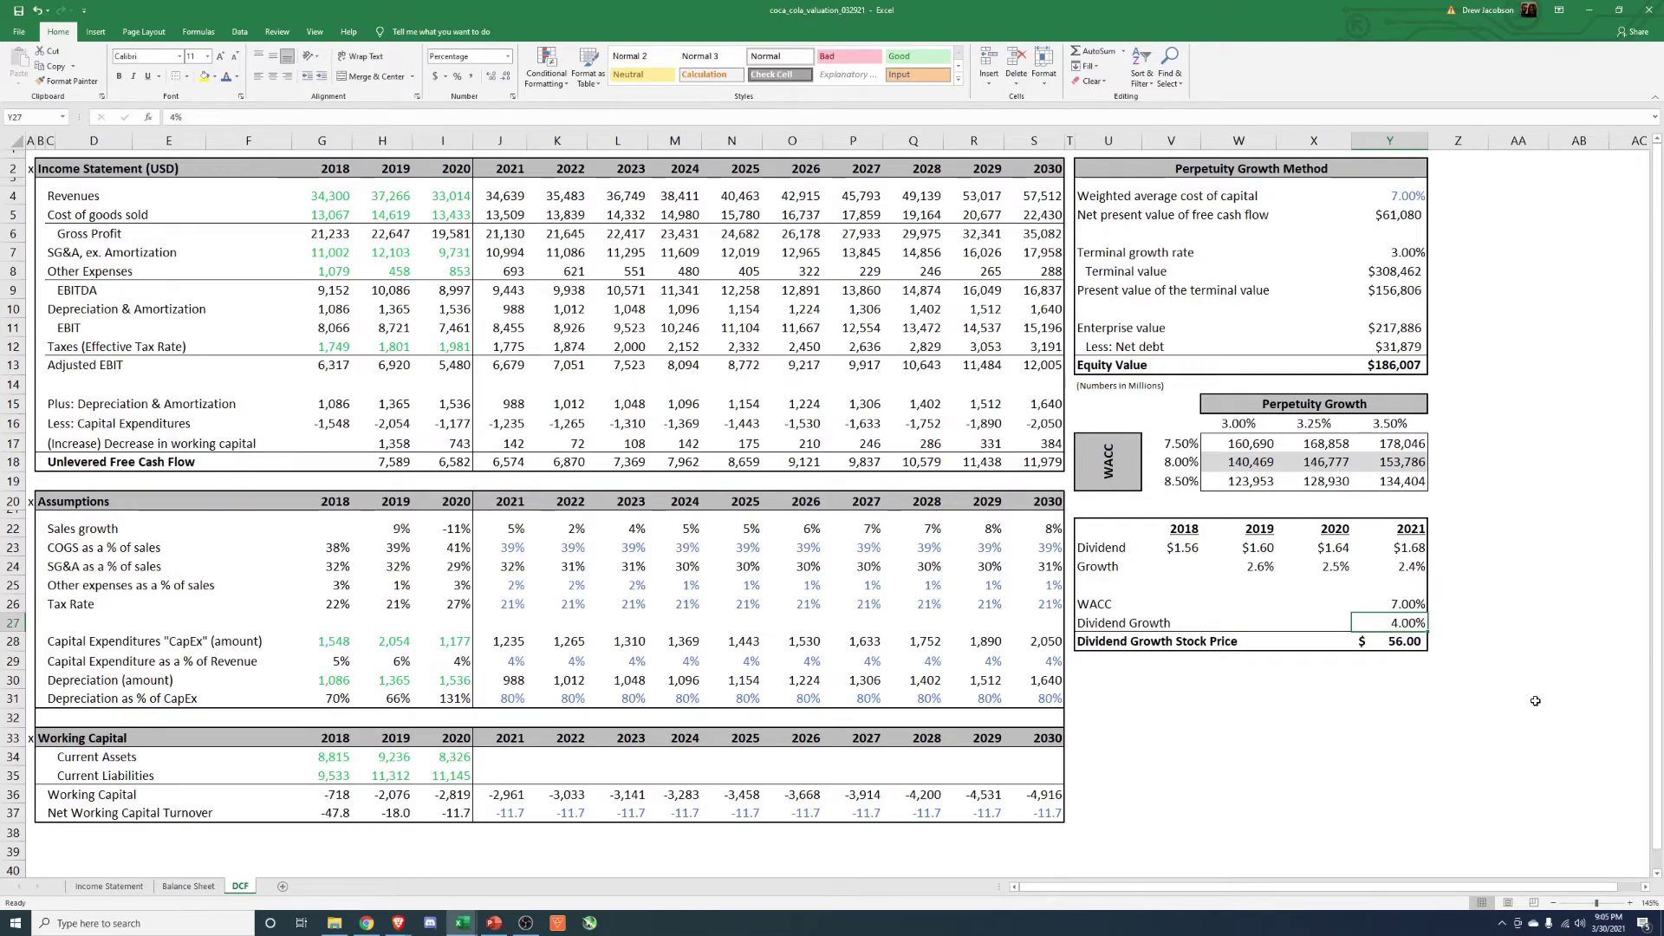
{"action": "type", "text": "3.54%"}
{"action": "key", "text": "Return"}
{"action": "key", "text": "Up"}
{"action": "type", "text": "3.75%"}
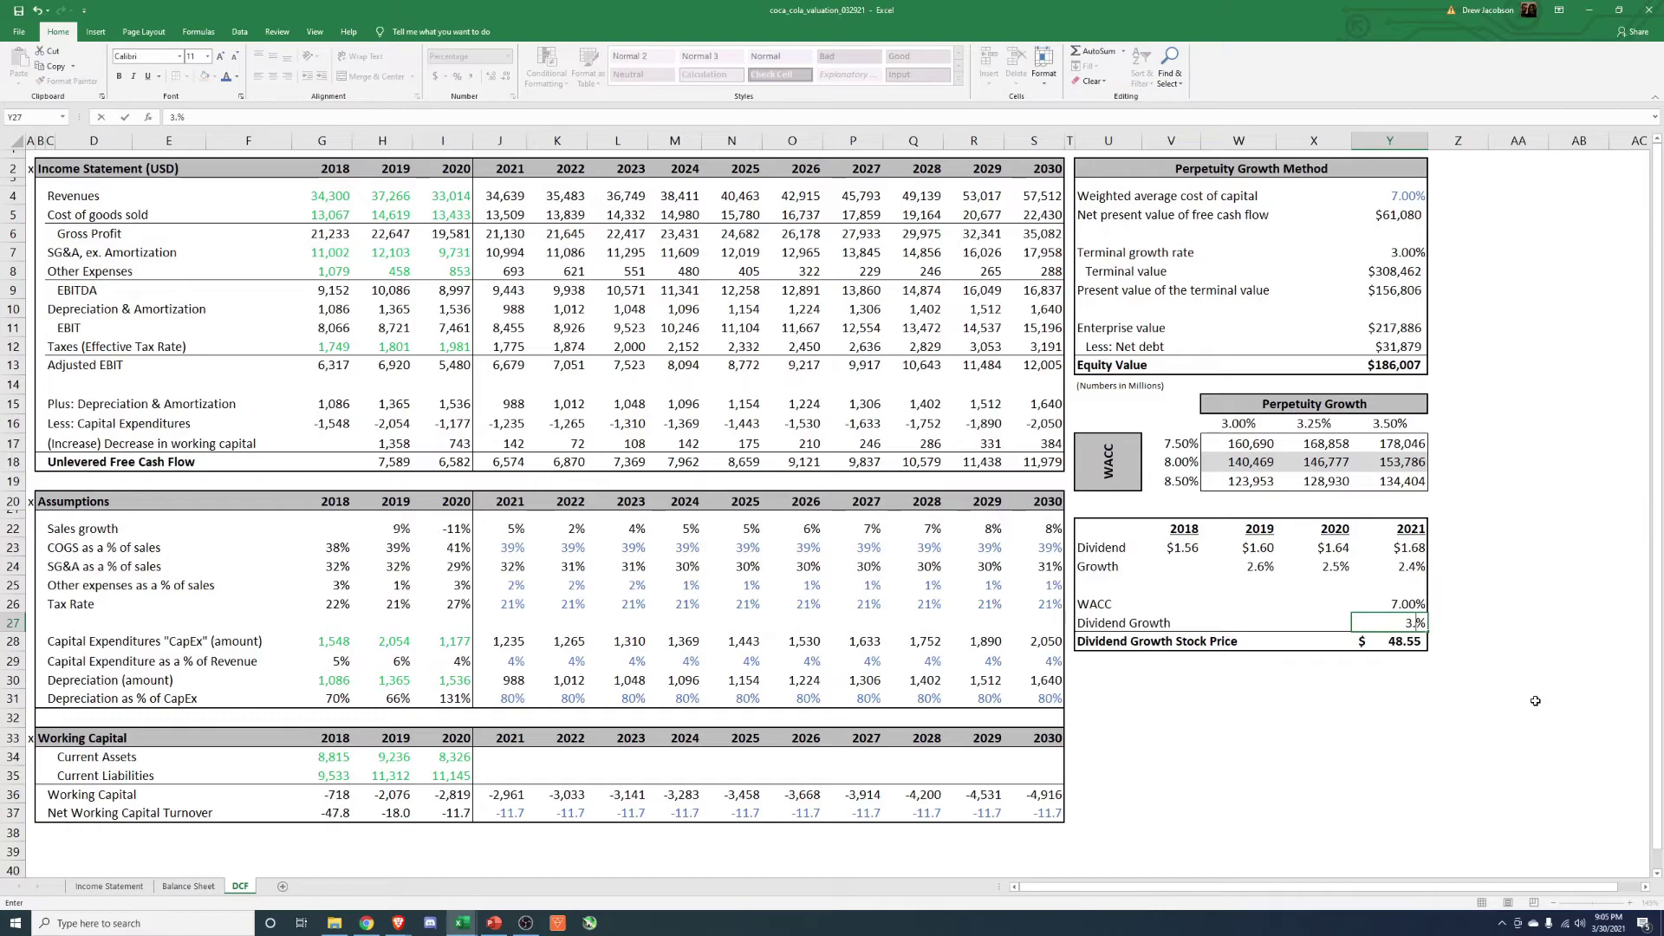
{"action": "key", "text": "Return"}
{"action": "key", "text": "Up"}
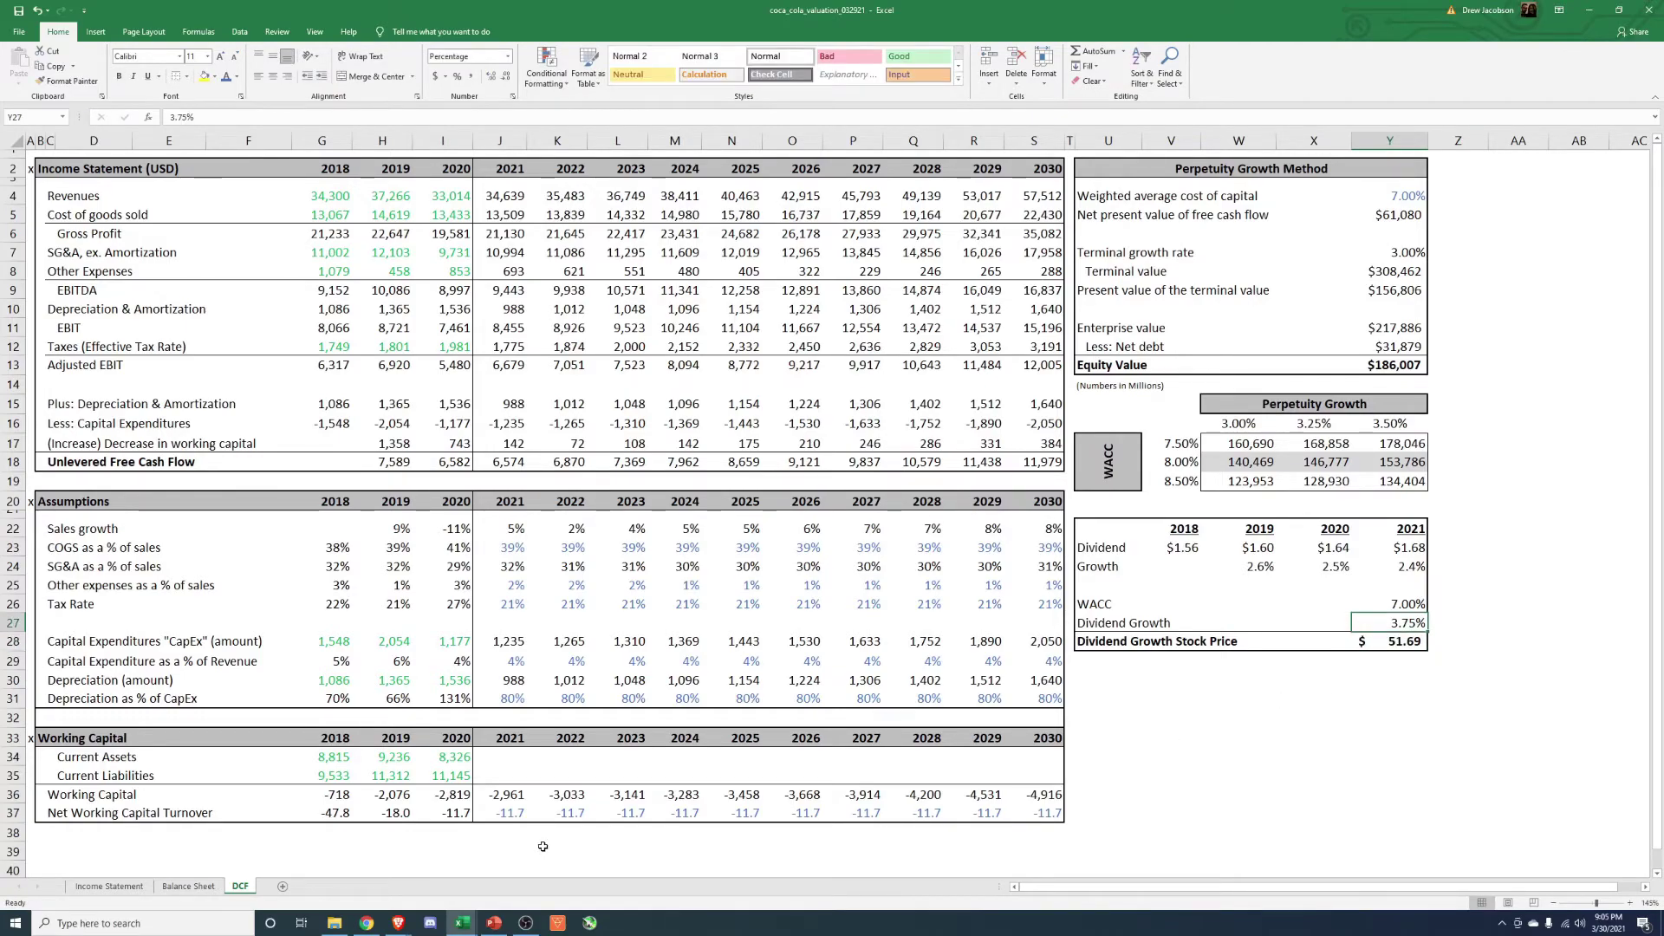
{"action": "mouse_move", "coordinate": [398, 923]}
{"action": "left_click", "coordinate": [442, 858]}
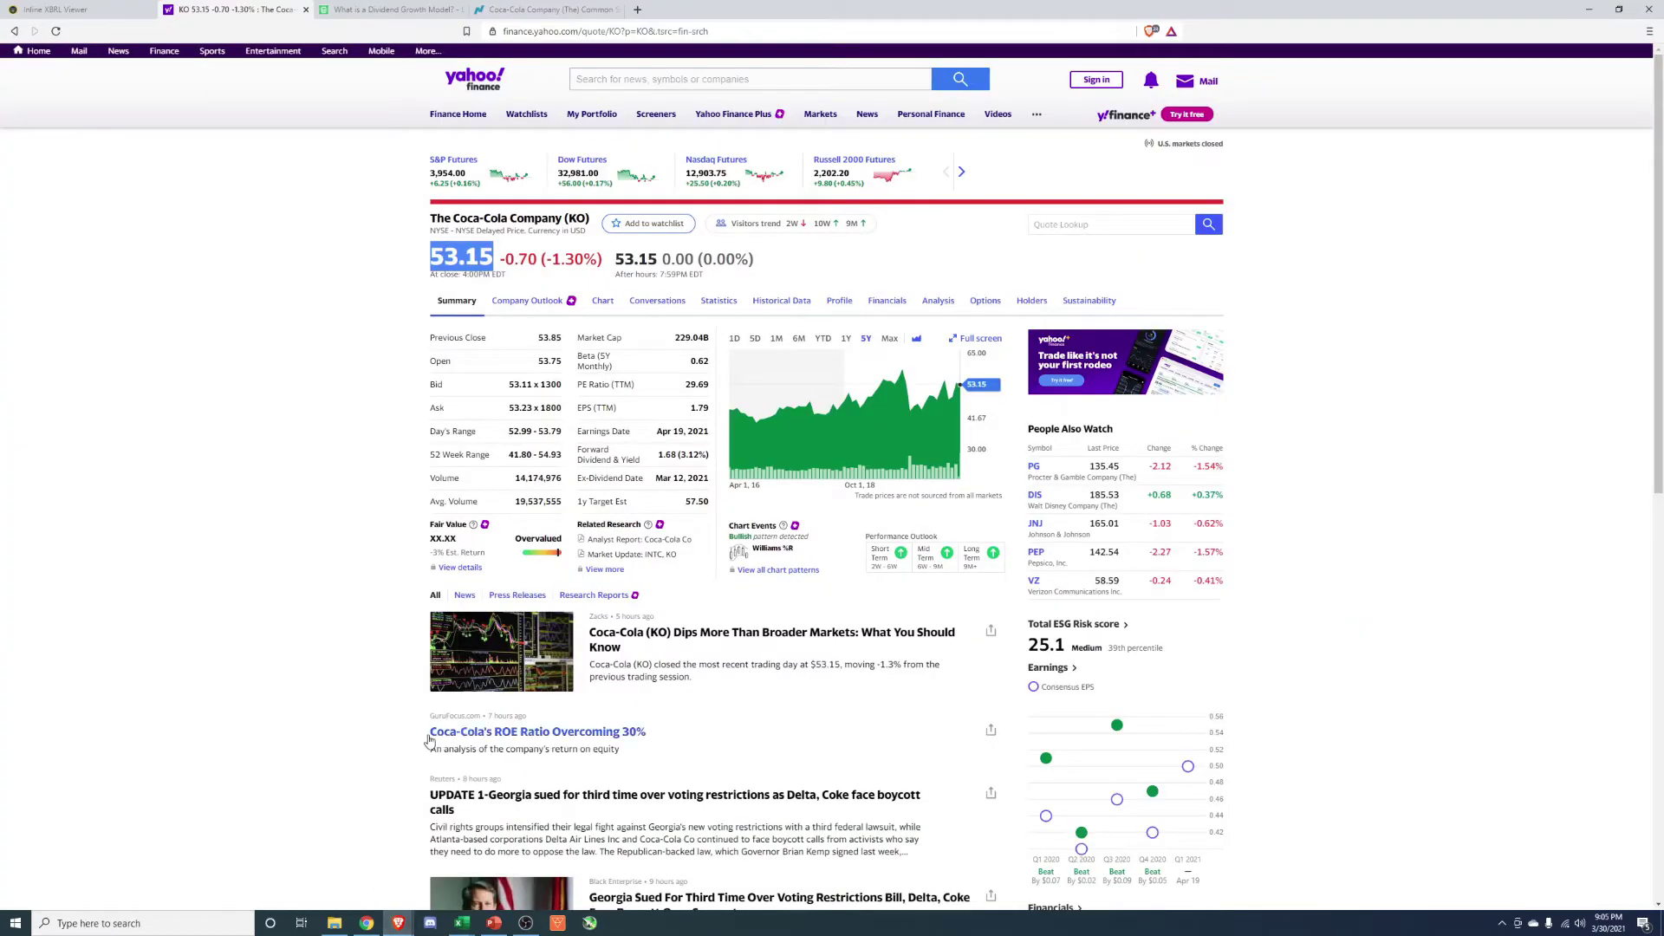
{"action": "left_click", "coordinate": [904, 356]}
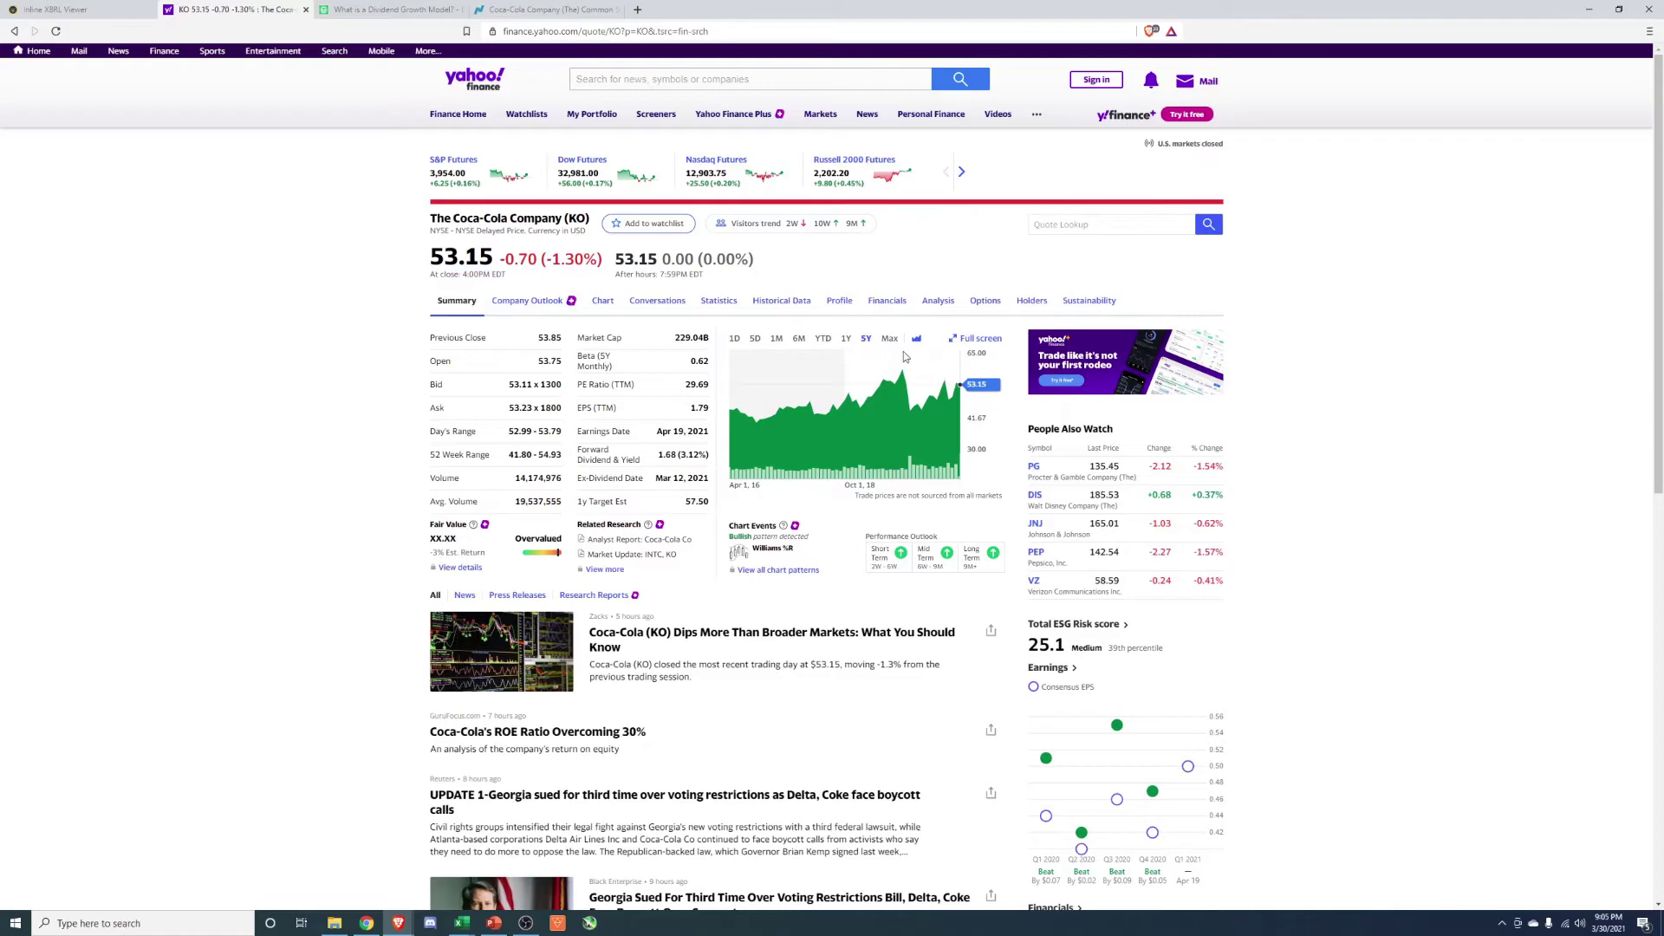
{"action": "left_click", "coordinate": [1589, 9]}
{"action": "left_click_drag", "start_coordinate": [1434, 647], "coordinate": [1096, 523]}
{"action": "left_click", "coordinate": [1497, 587]}
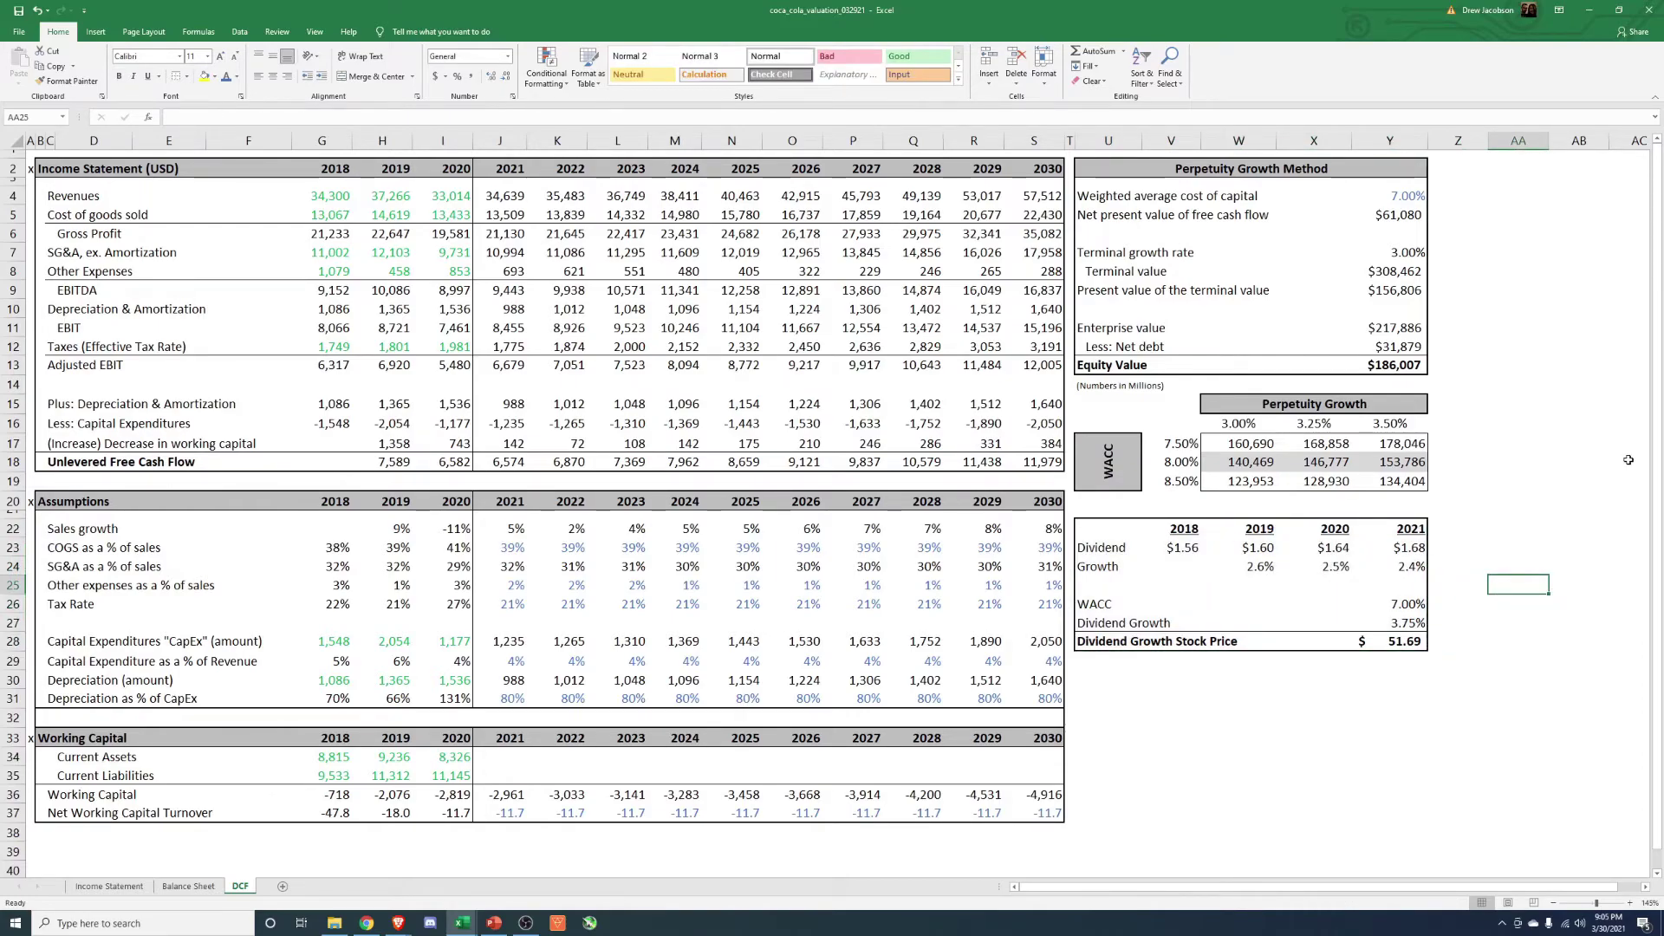
{"action": "left_click", "coordinate": [1396, 368]}
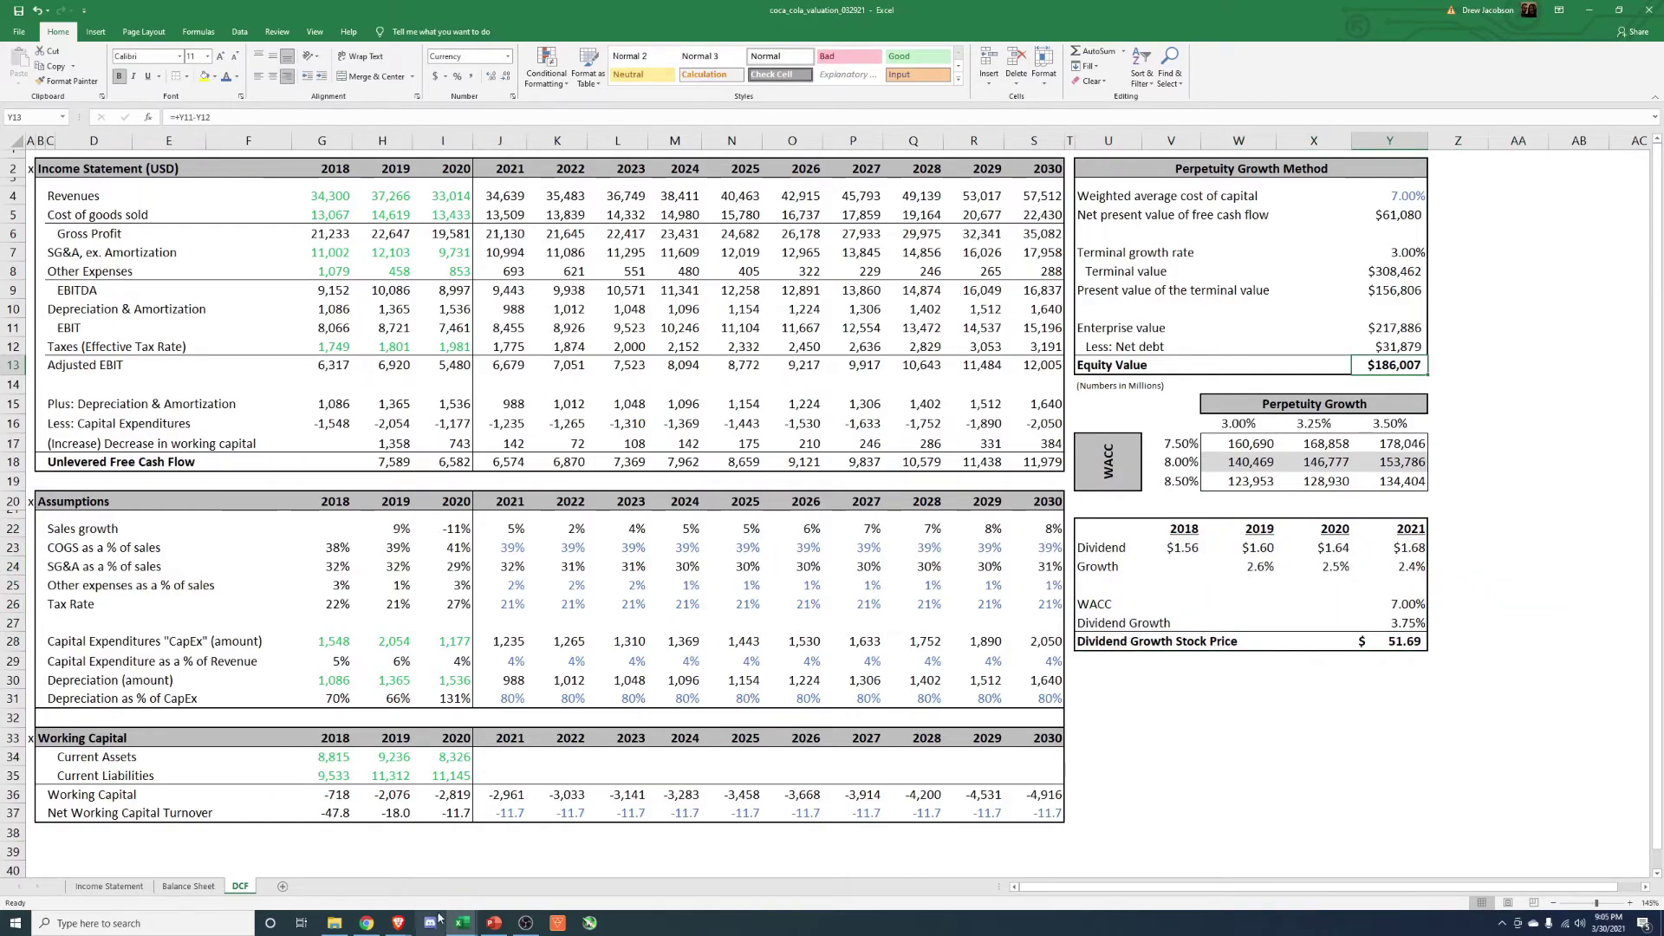
{"action": "left_click", "coordinate": [397, 923]}
{"action": "left_click", "coordinate": [417, 895]}
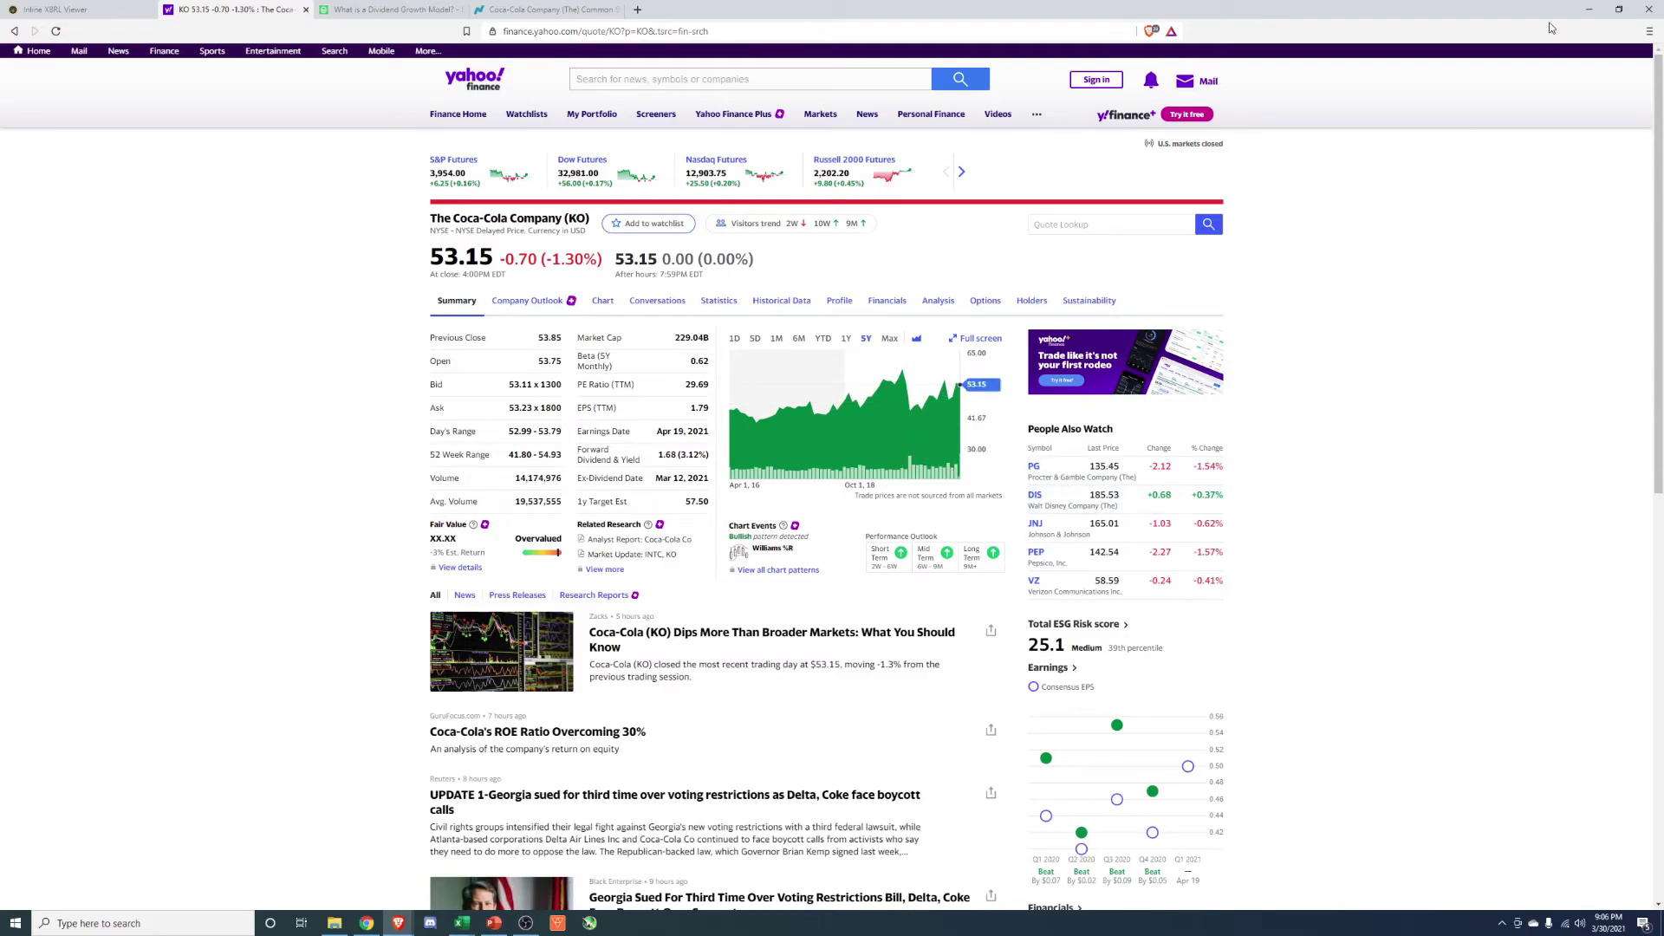
{"action": "left_click", "coordinate": [1589, 9]}
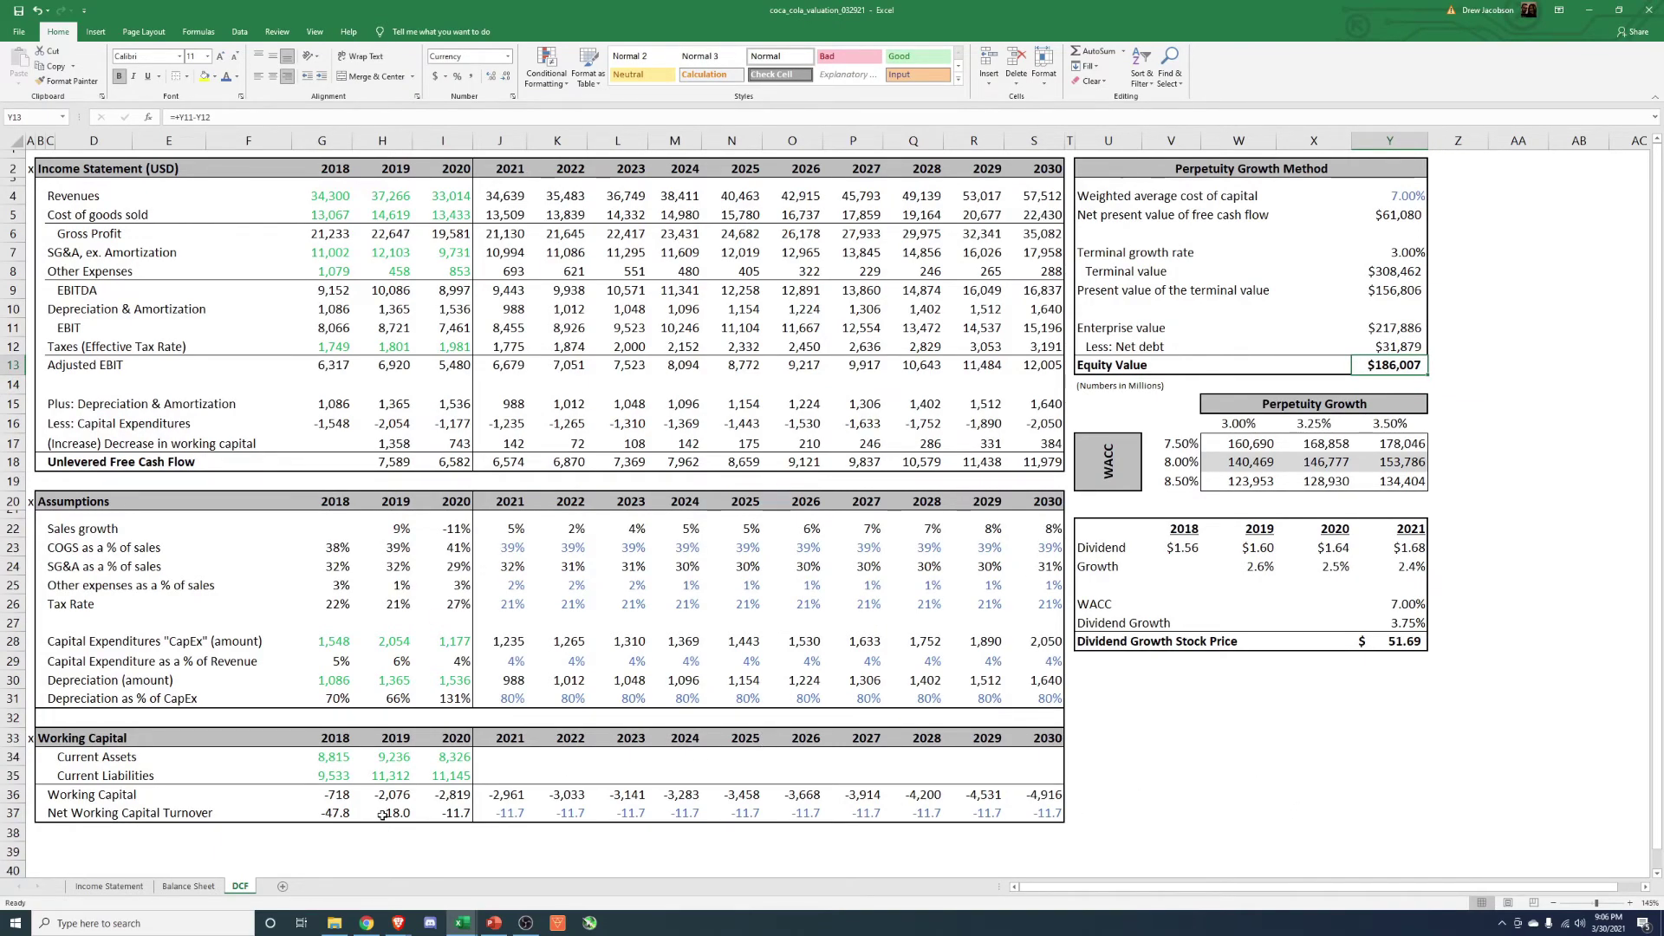
{"action": "left_click", "coordinate": [122, 887]}
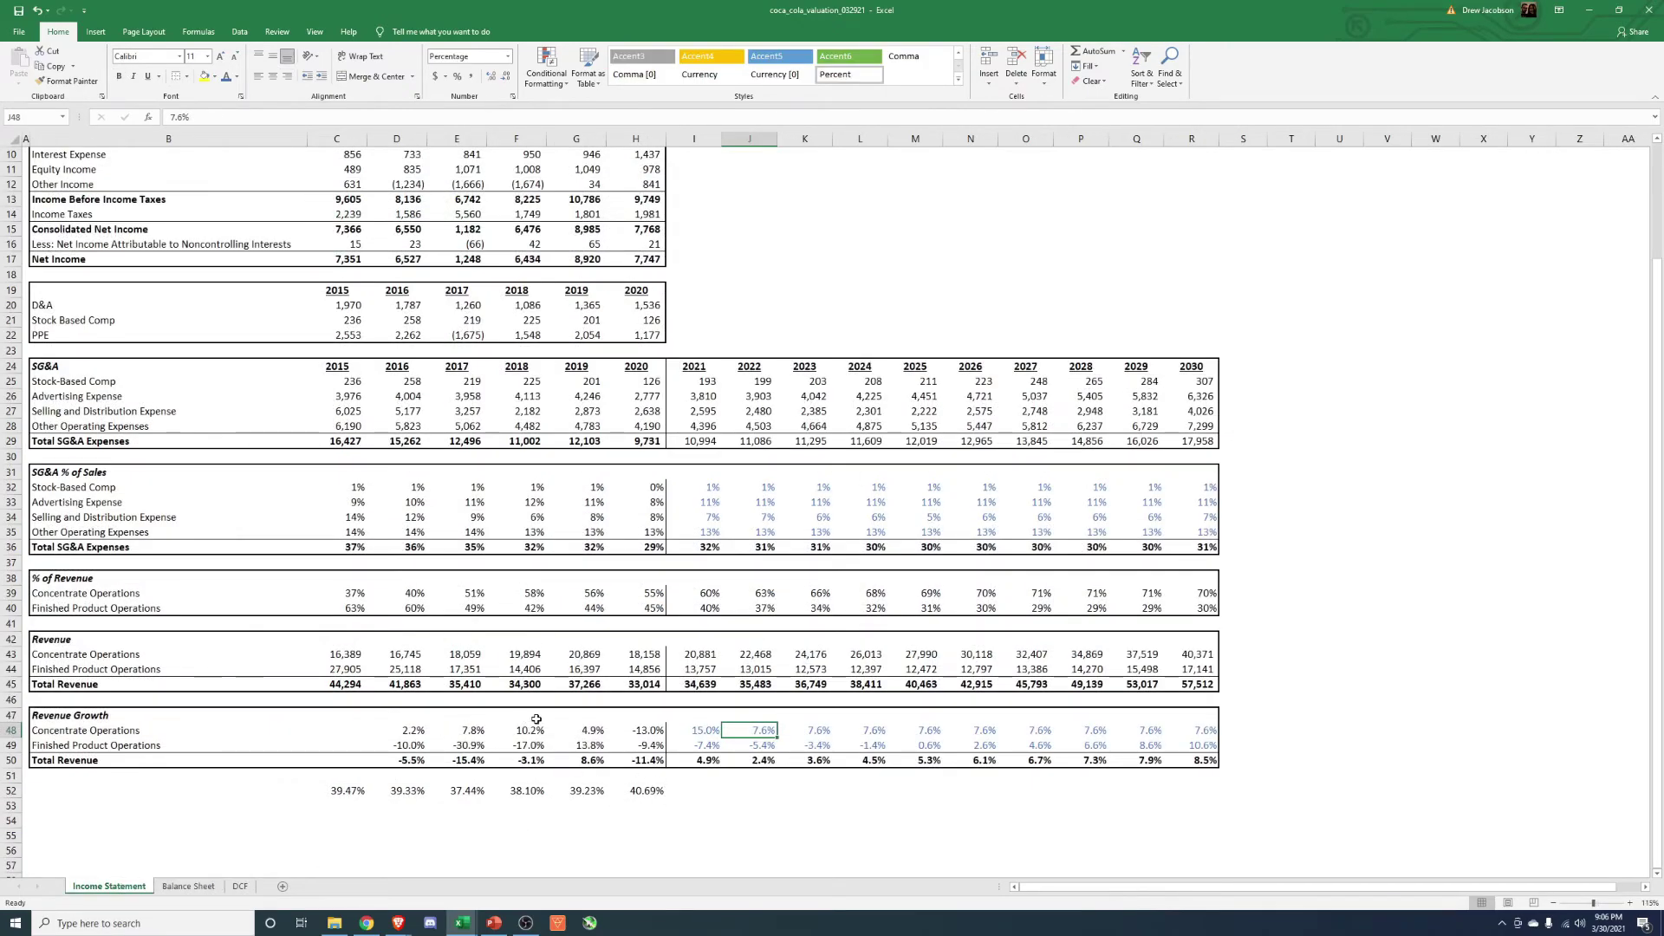
{"action": "left_click_drag", "start_coordinate": [707, 730], "coordinate": [1205, 731]}
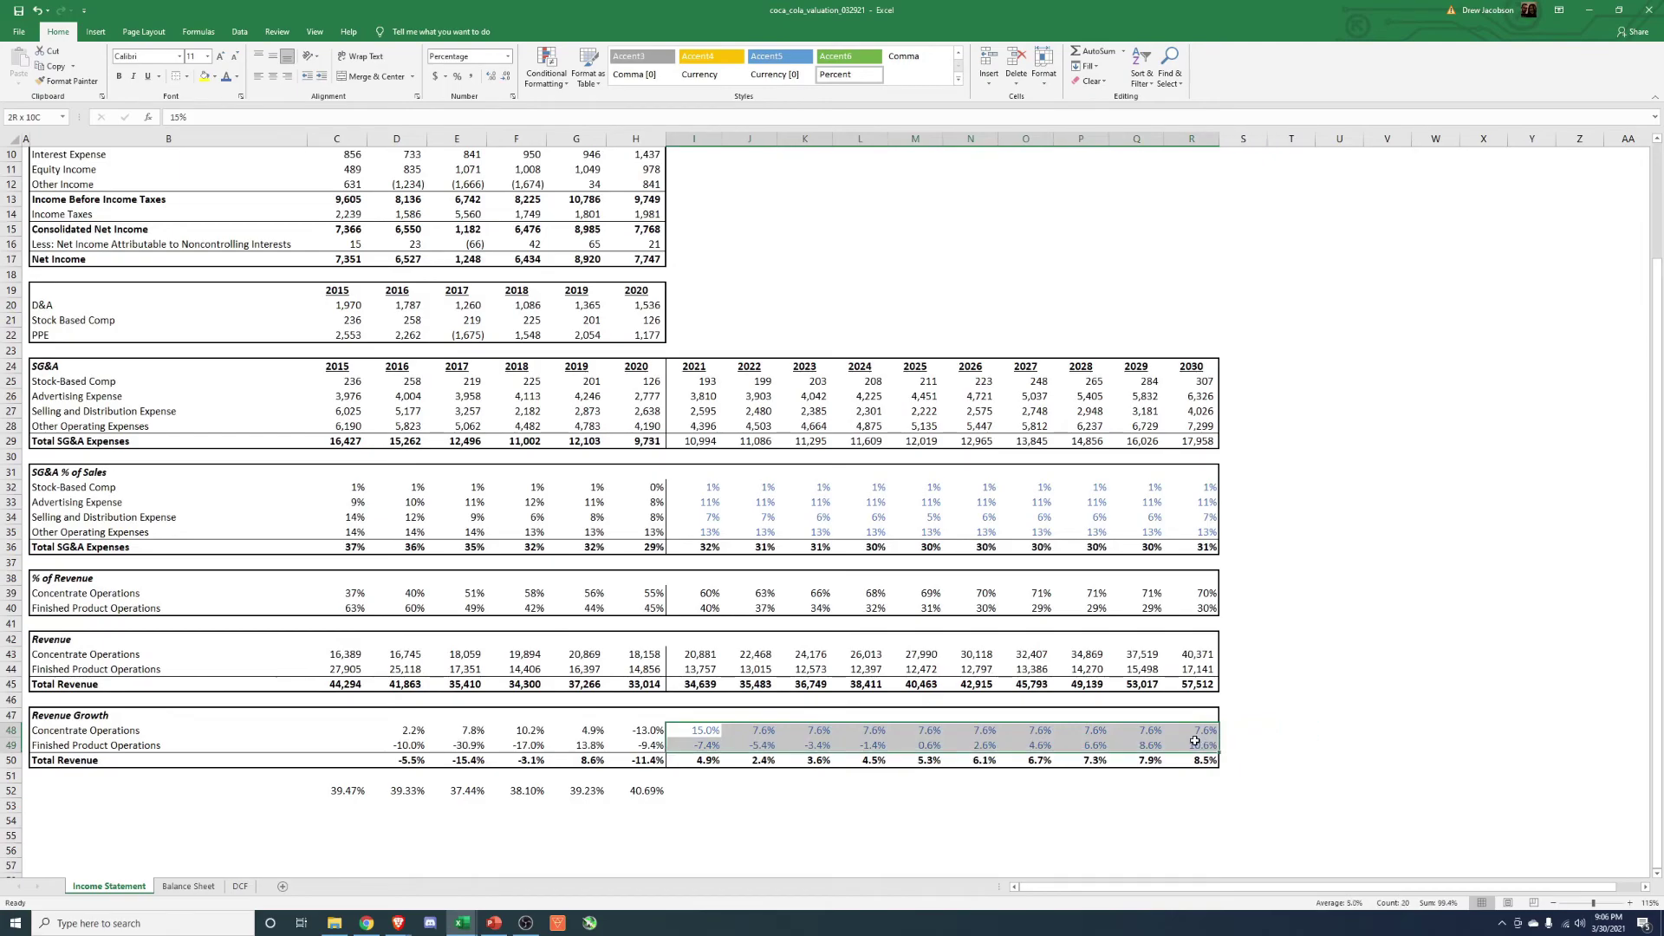
{"action": "left_click", "coordinate": [240, 886]}
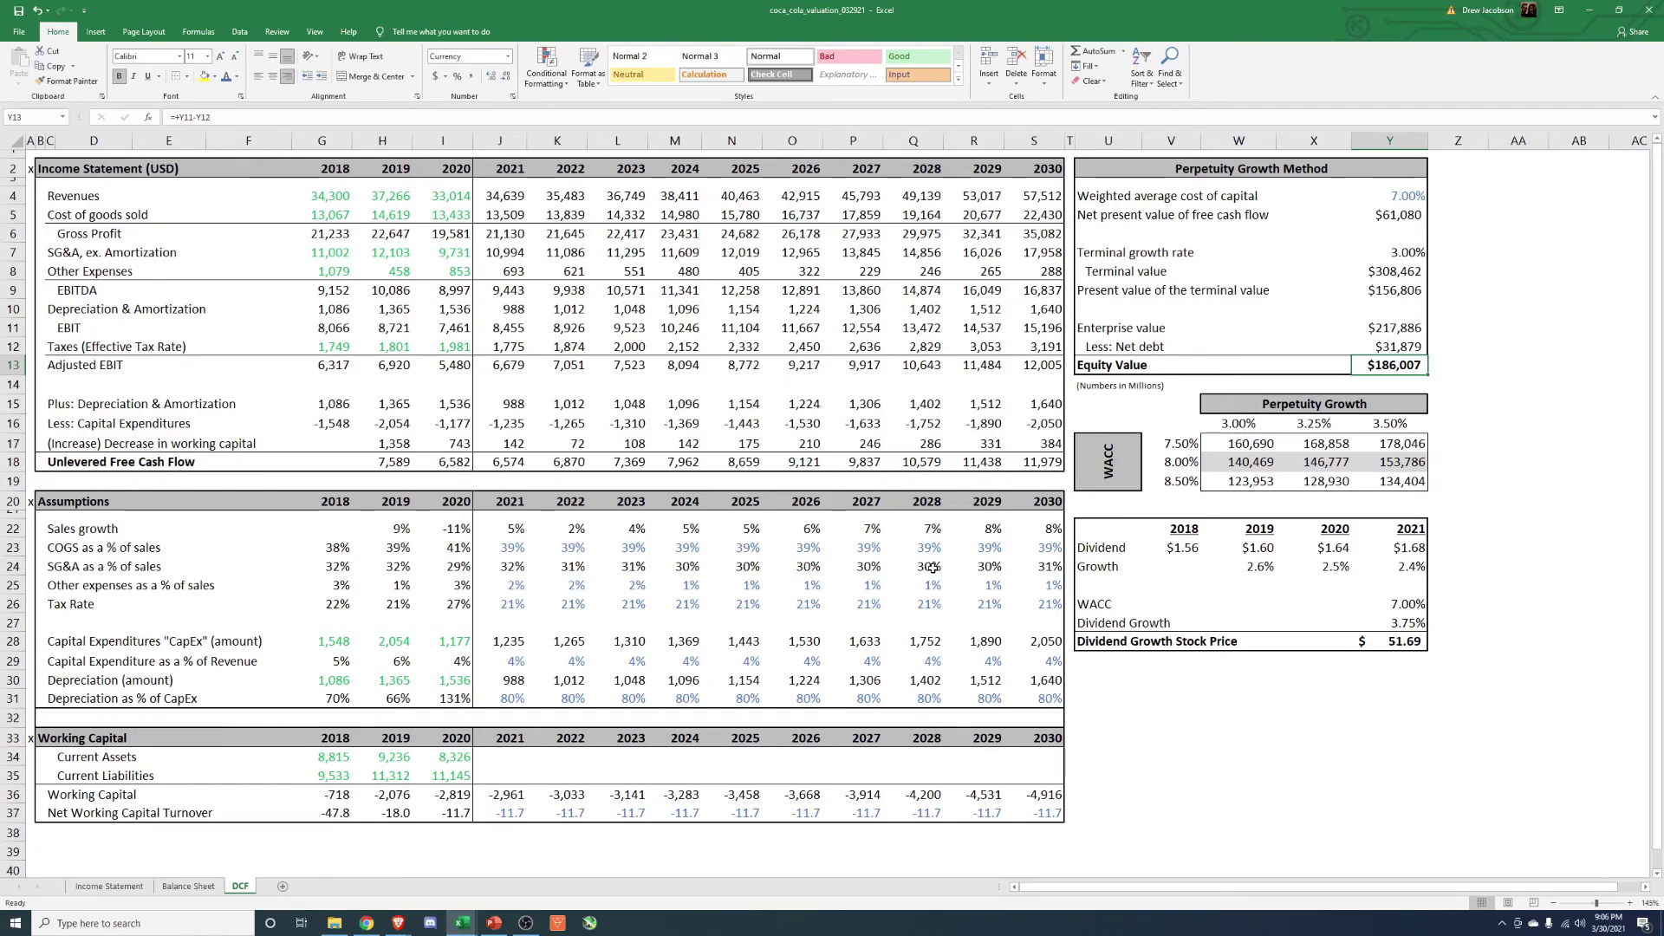
{"action": "mouse_move", "coordinate": [1367, 360]}
{"action": "left_mouse_down"}
{"action": "mouse_move", "coordinate": [1521, 385]}
{"action": "mouse_move", "coordinate": [1395, 368]}
{"action": "left_mouse_up"}
{"action": "left_click", "coordinate": [1507, 329]}
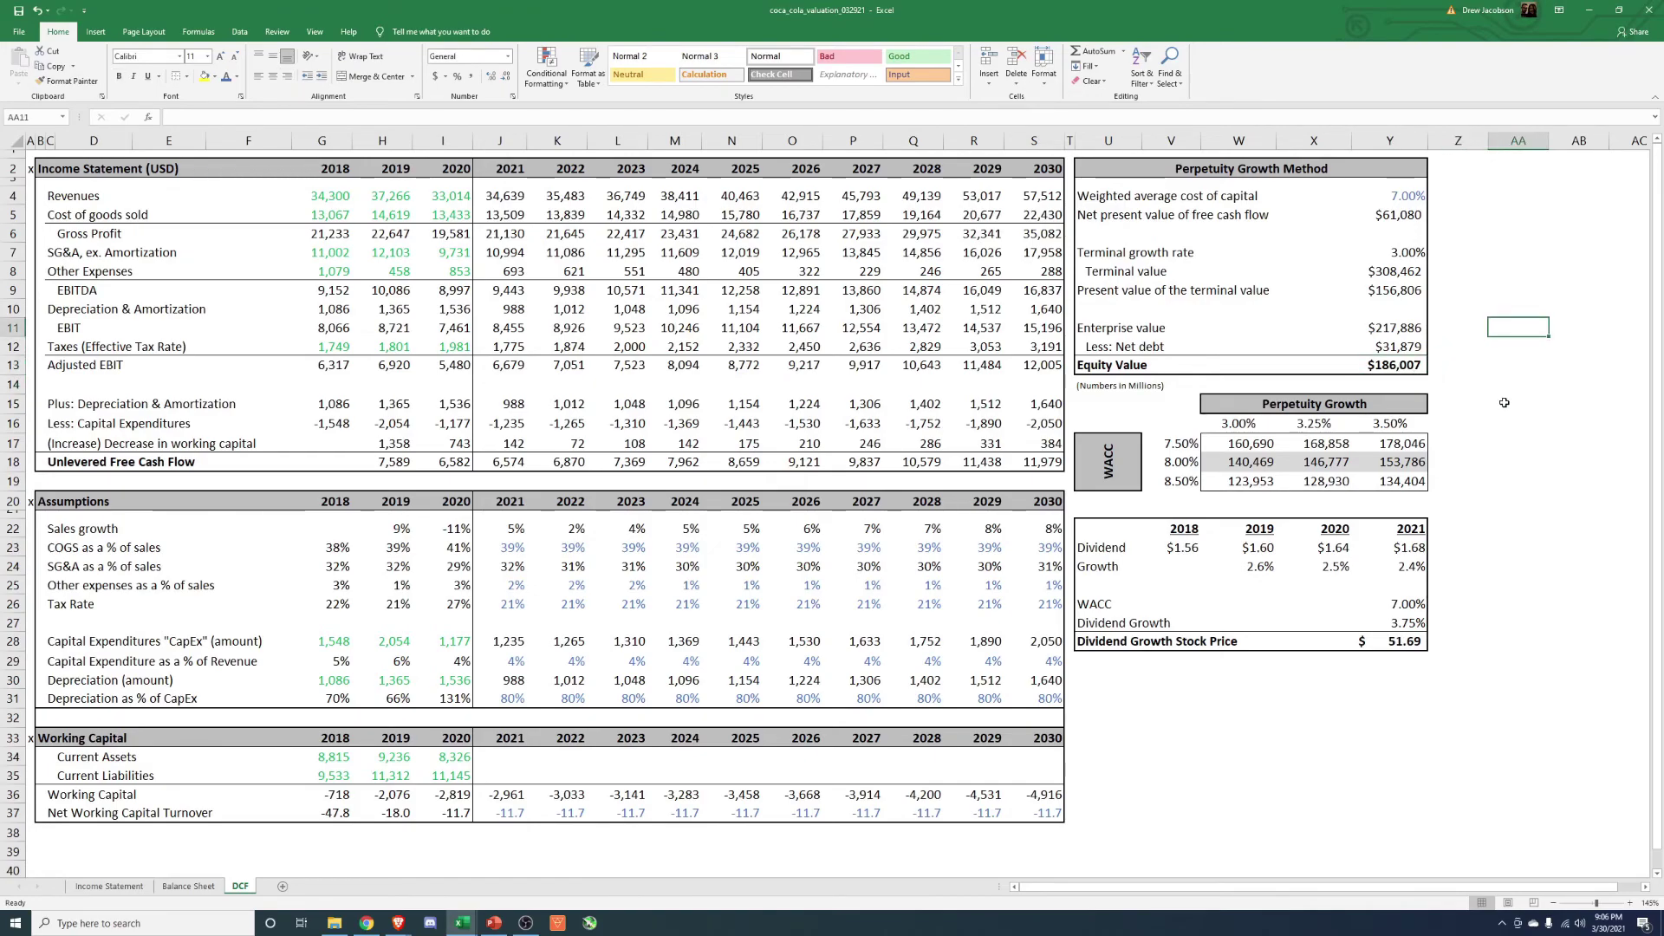
{"action": "left_click", "coordinate": [1404, 362]}
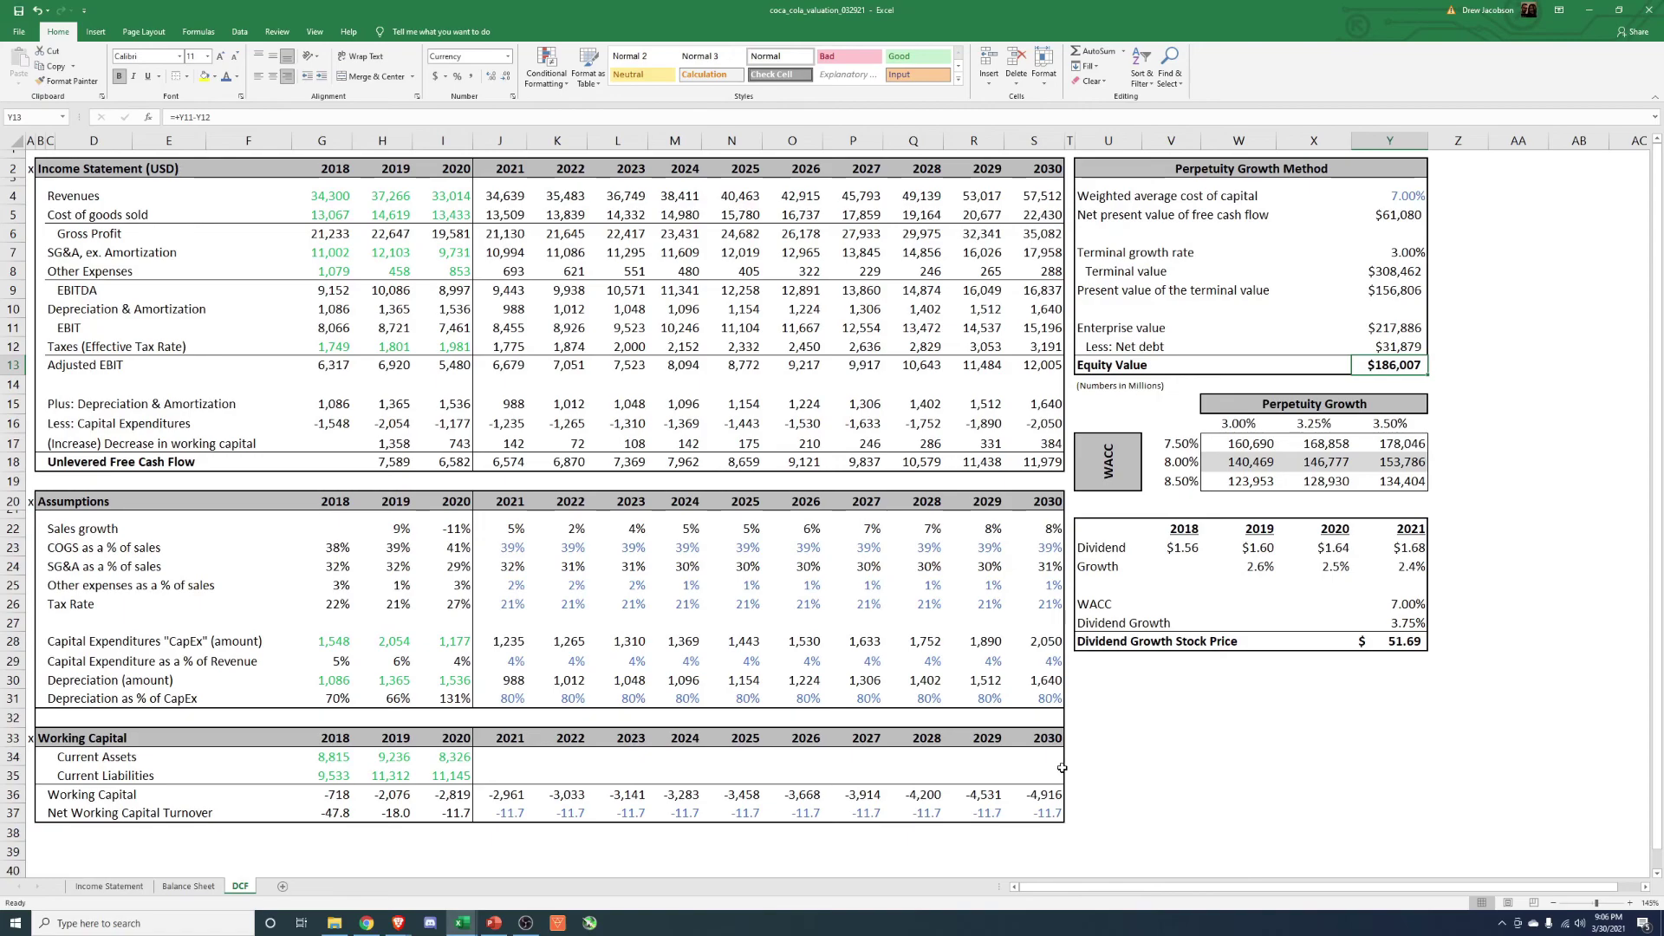
{"action": "left_click_drag", "start_coordinate": [516, 528], "coordinate": [1050, 528]}
{"action": "left_click", "coordinate": [1209, 792]}
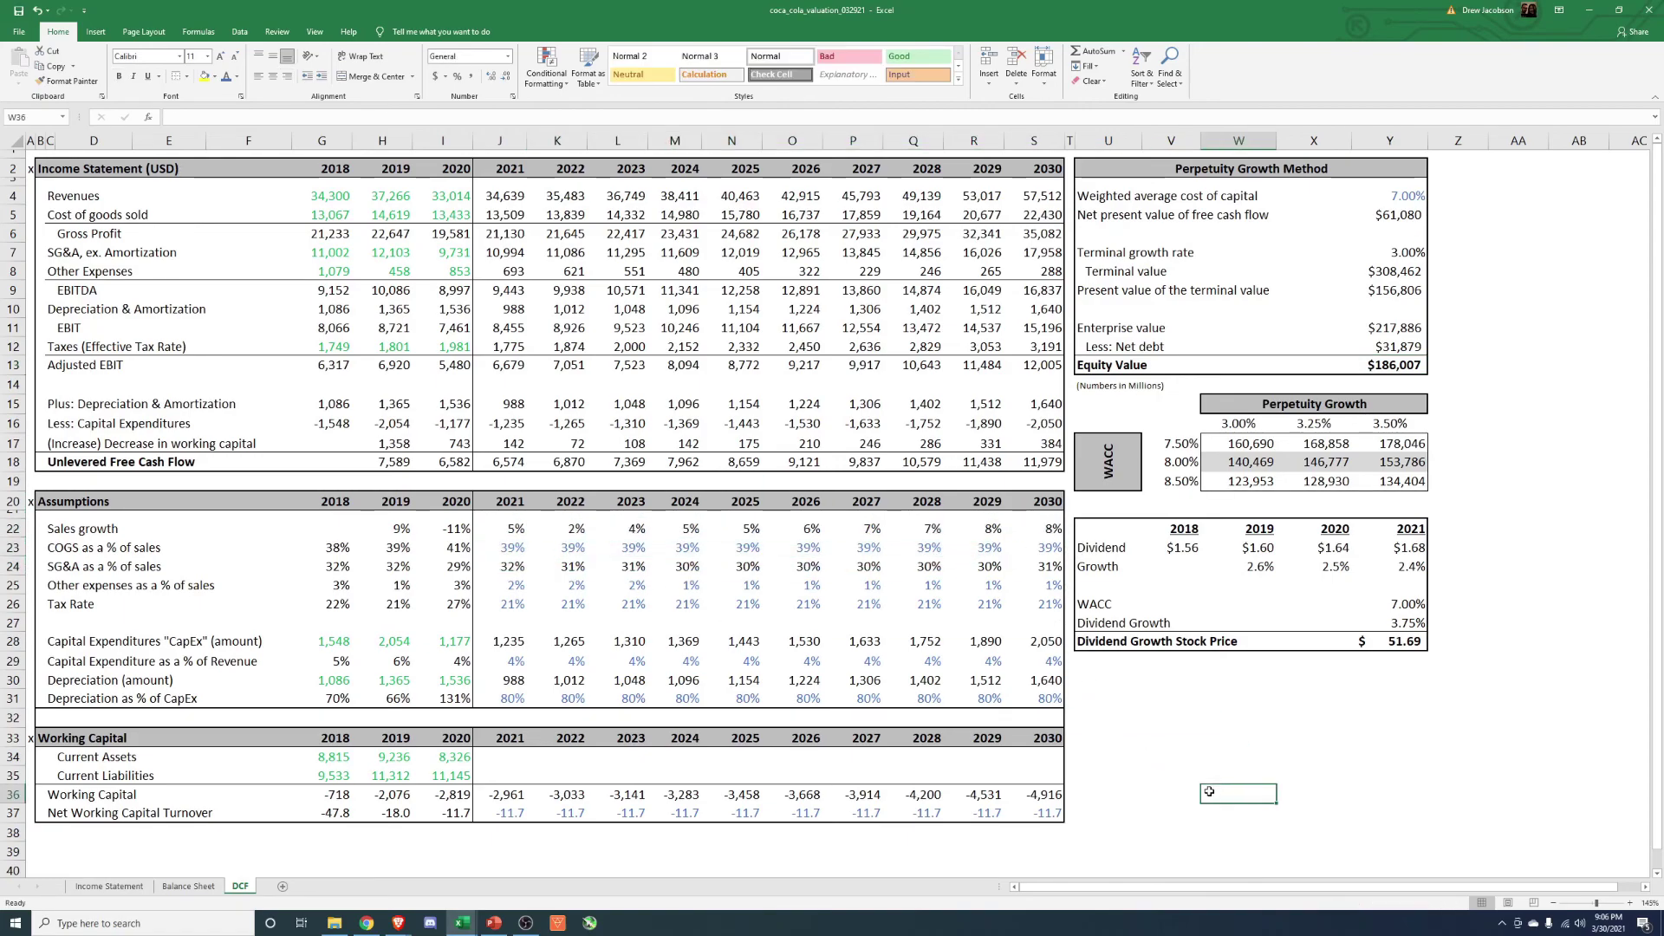